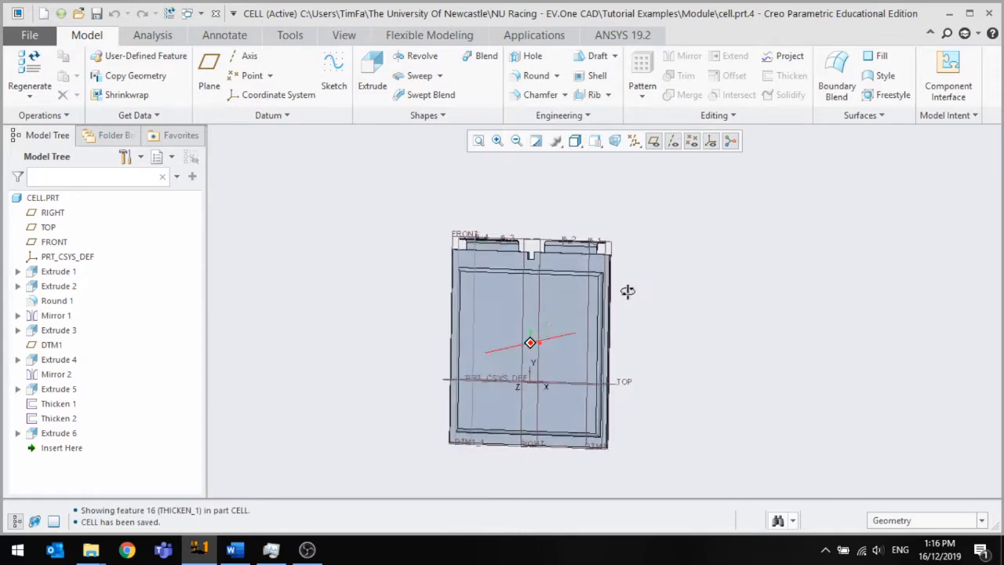
Examine the cell's bent terminal tabs, their holes and the notch between them from several angles.
scroll(491, 262, down, 5)
scroll(491, 262, down, 3)
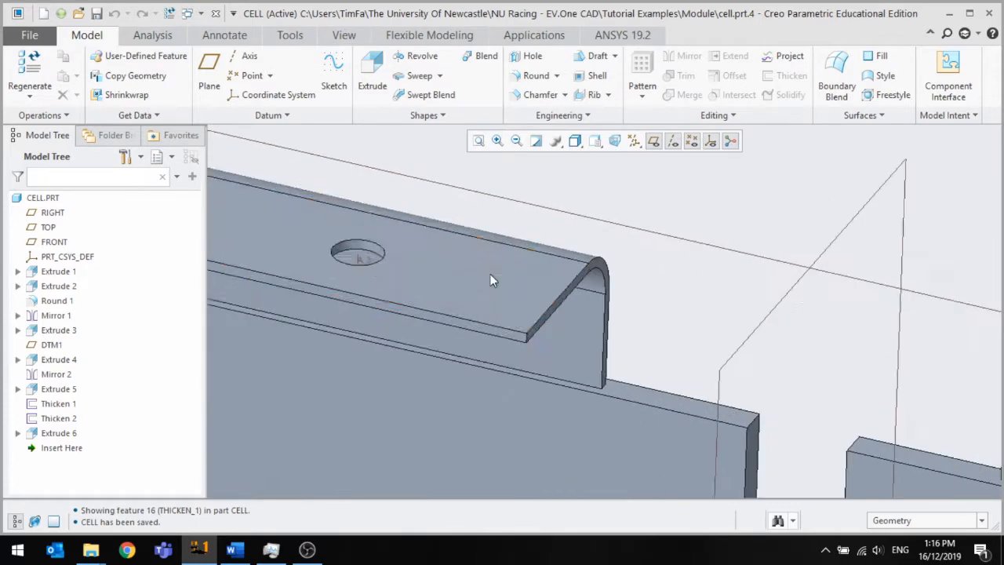
click(506, 288)
scroll(596, 259, up, 5)
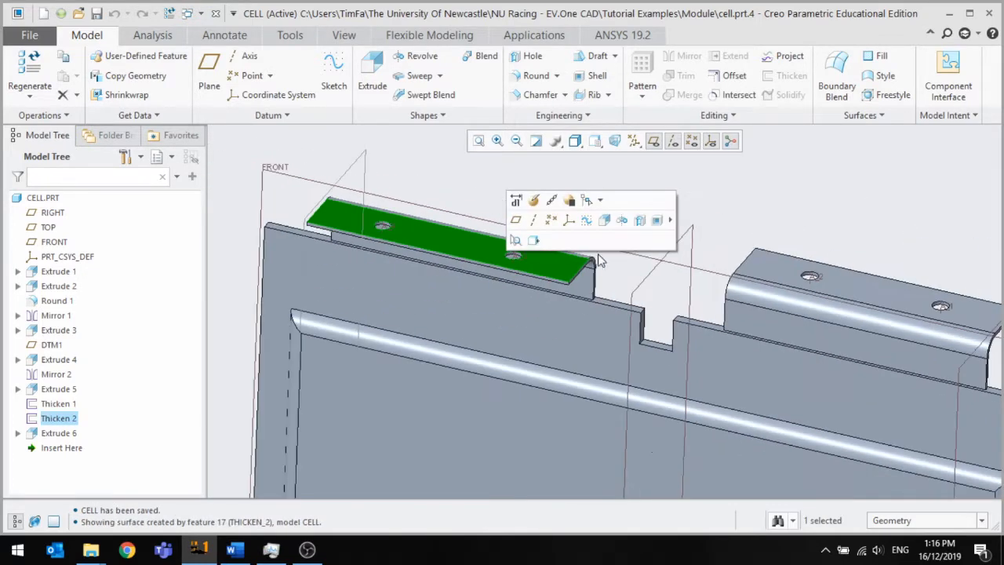
click(758, 203)
scroll(631, 218, up, 3)
scroll(582, 260, up, 2)
mouse_move(583, 267)
middle_down()
mouse_move(549, 274)
mouse_move(549, 294)
mouse_move(606, 300)
mouse_move(639, 323)
mouse_move(678, 283)
middle_up()
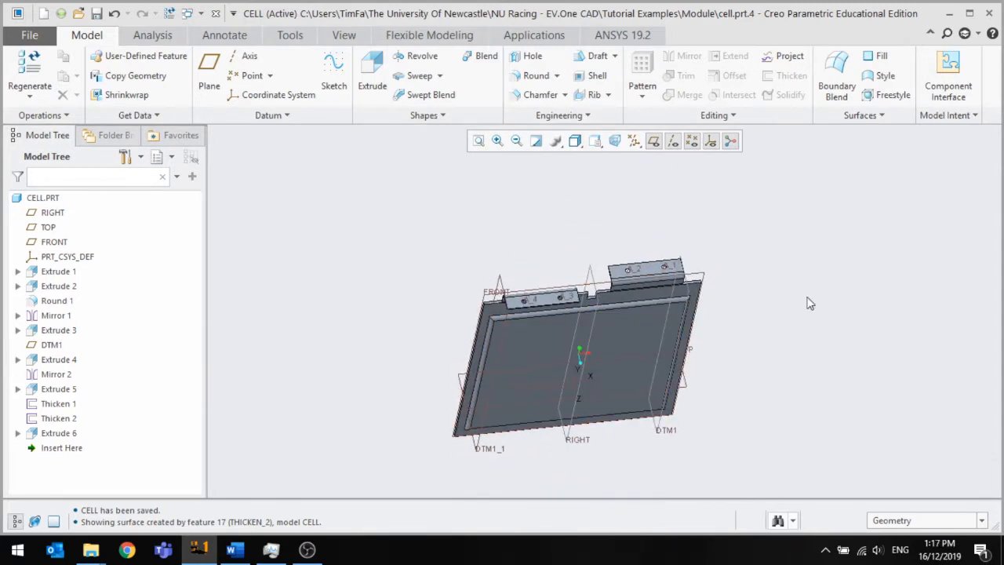
mouse_move(619, 298)
middle_down()
mouse_move(596, 251)
mouse_move(554, 253)
mouse_move(620, 240)
middle_up()
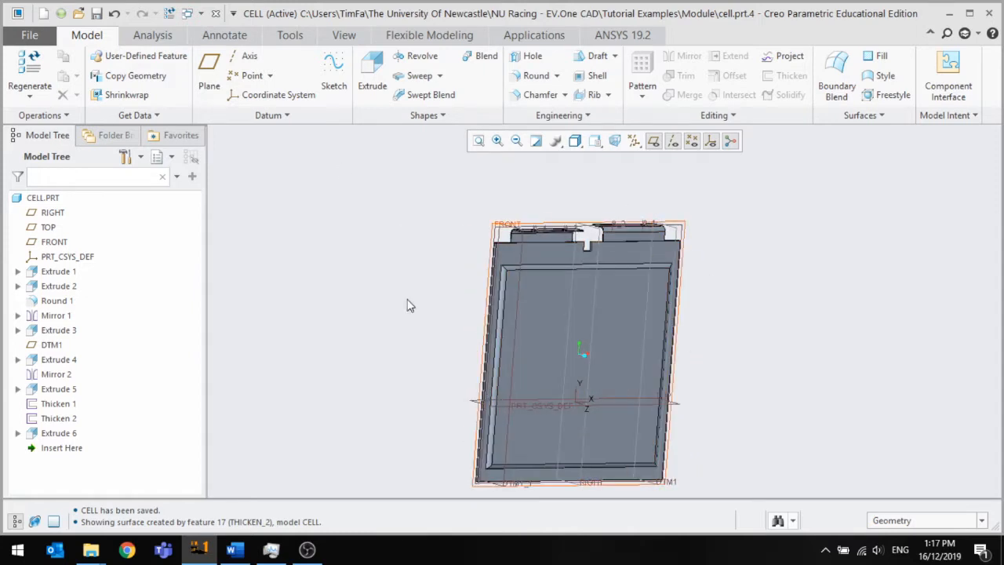
scroll(414, 235, up, 2)
scroll(529, 241, down, 4)
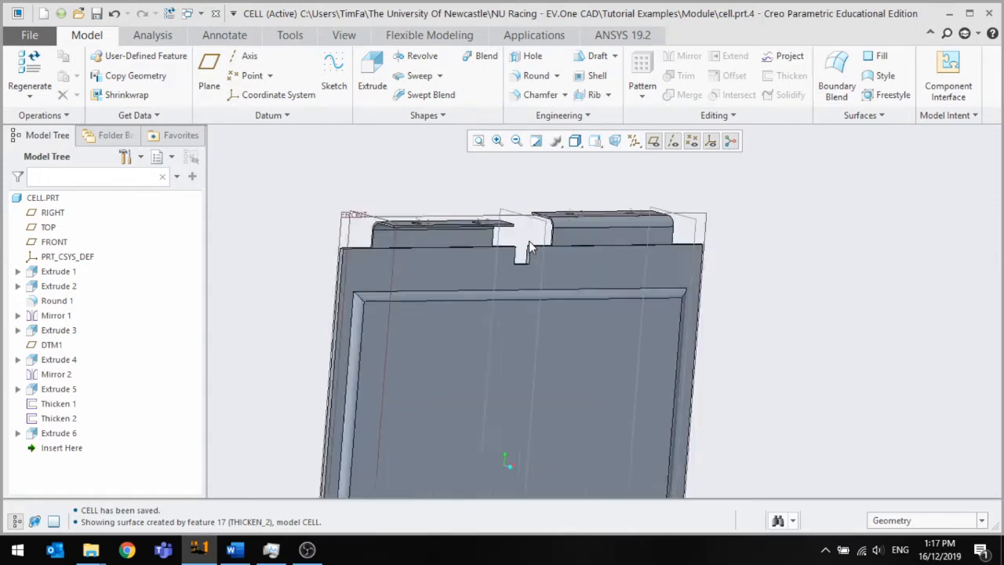
middle_drag(529, 241, 548, 284)
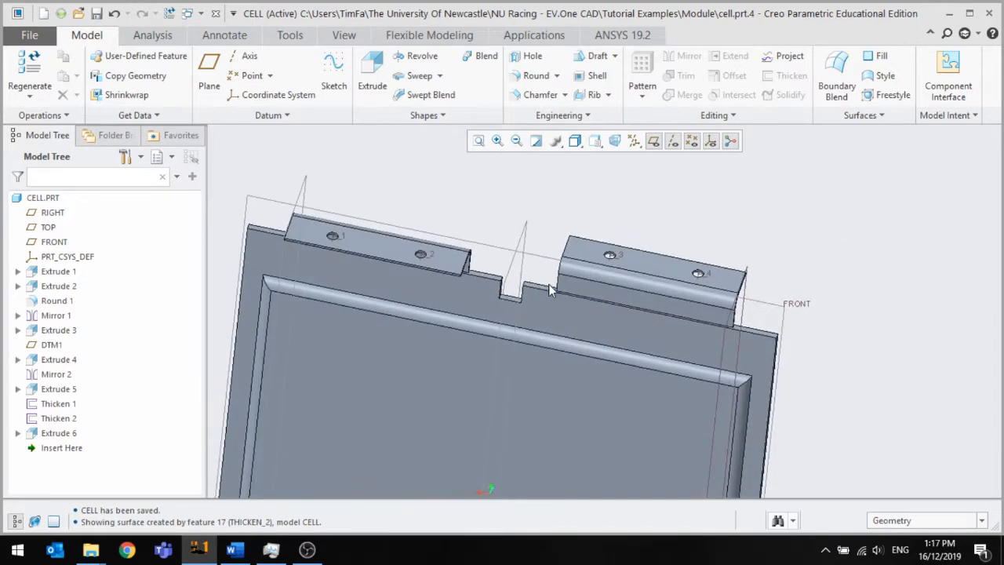
scroll(549, 253, up, 3)
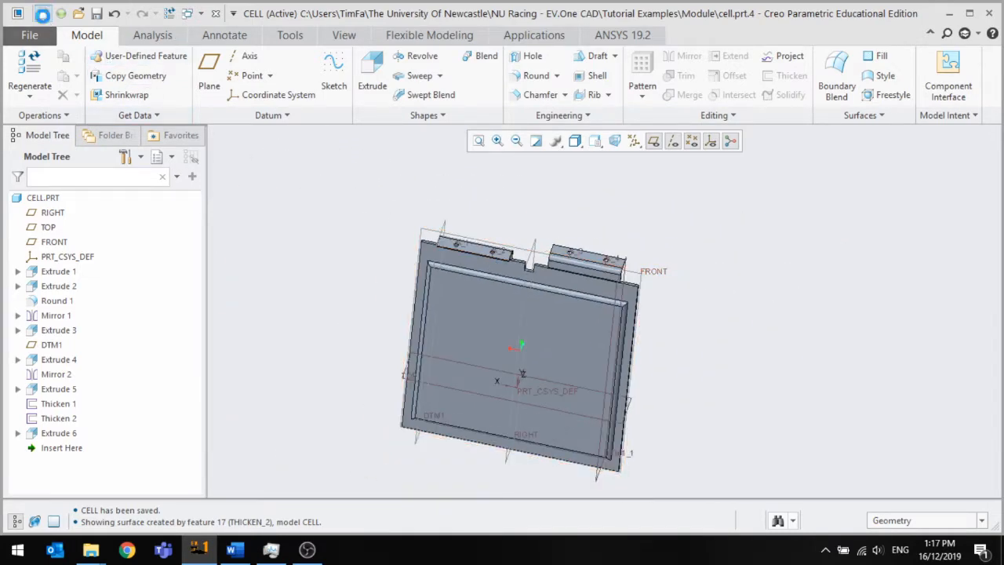
Start a new solid part with the file name FR4_SHEET, without using the default template.
click(43, 14)
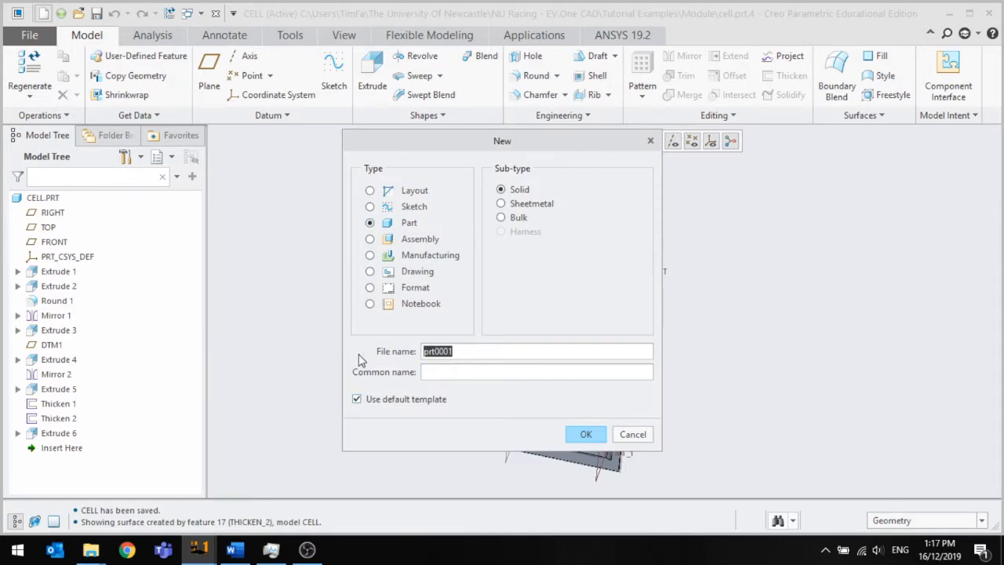
text(F)
key(BackSpace)
drag(442, 355, 435, 354)
scroll(768, 340, up, 6)
scroll(728, 323, down, 6)
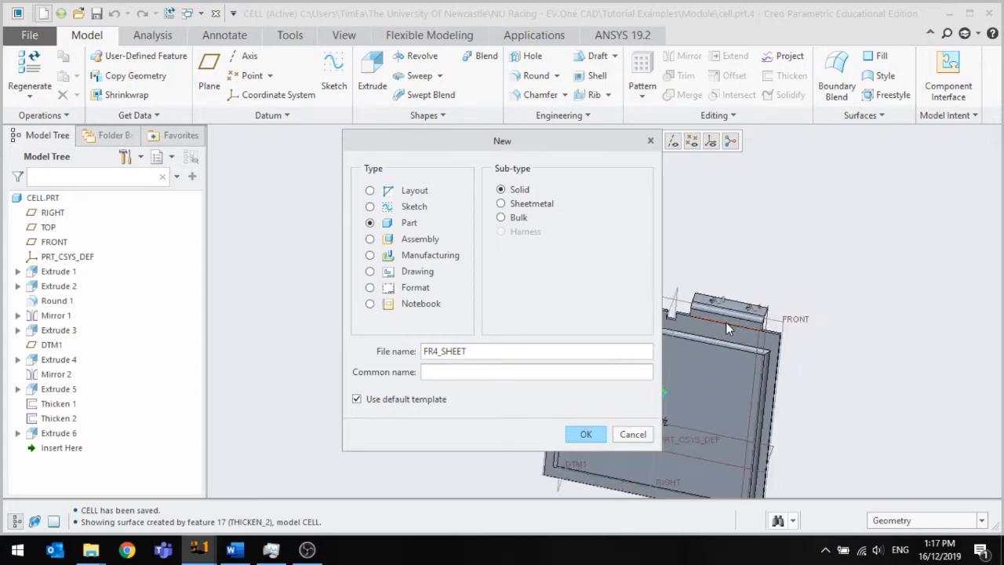
scroll(805, 336, up, 1)
scroll(712, 336, down, 2)
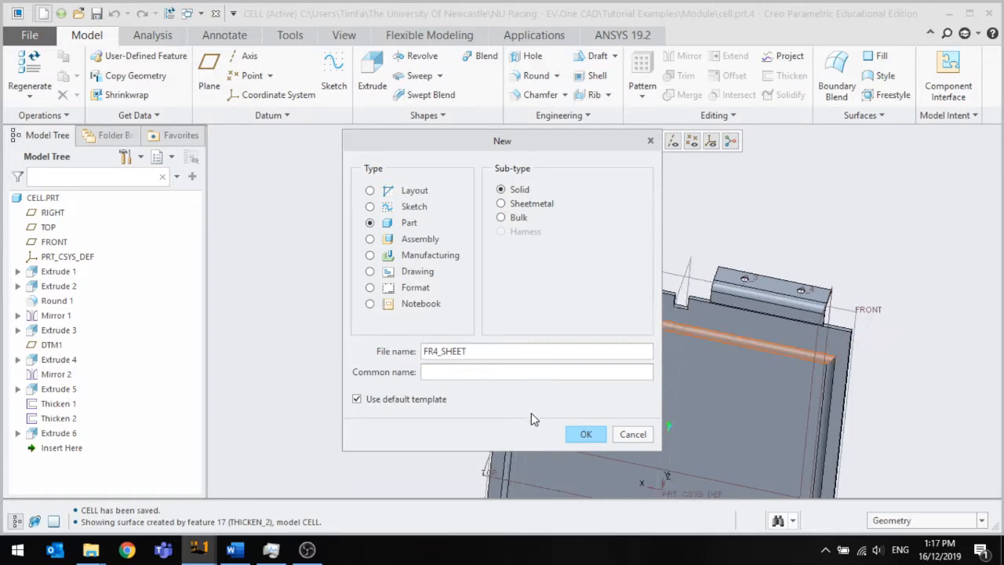
click(421, 402)
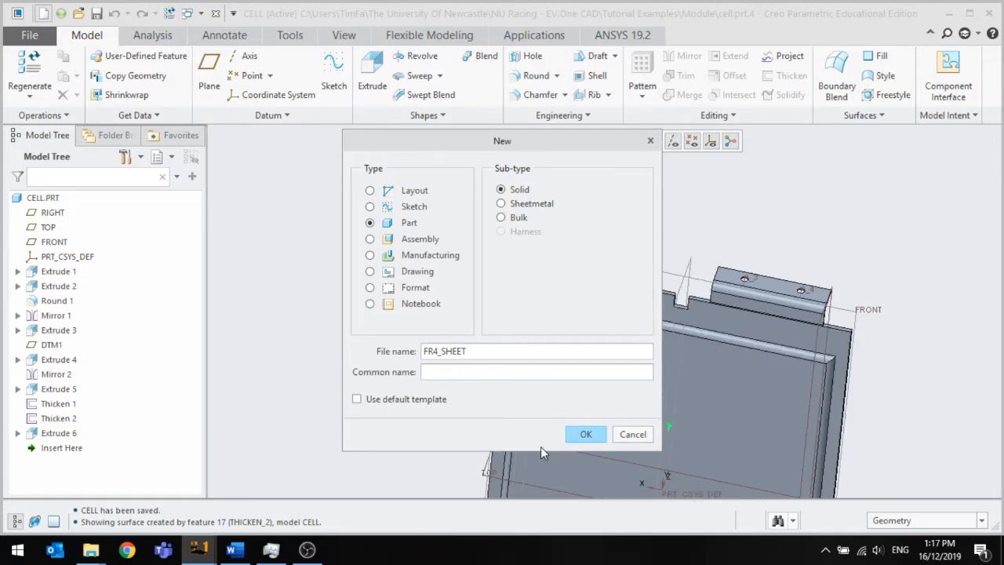
click(585, 435)
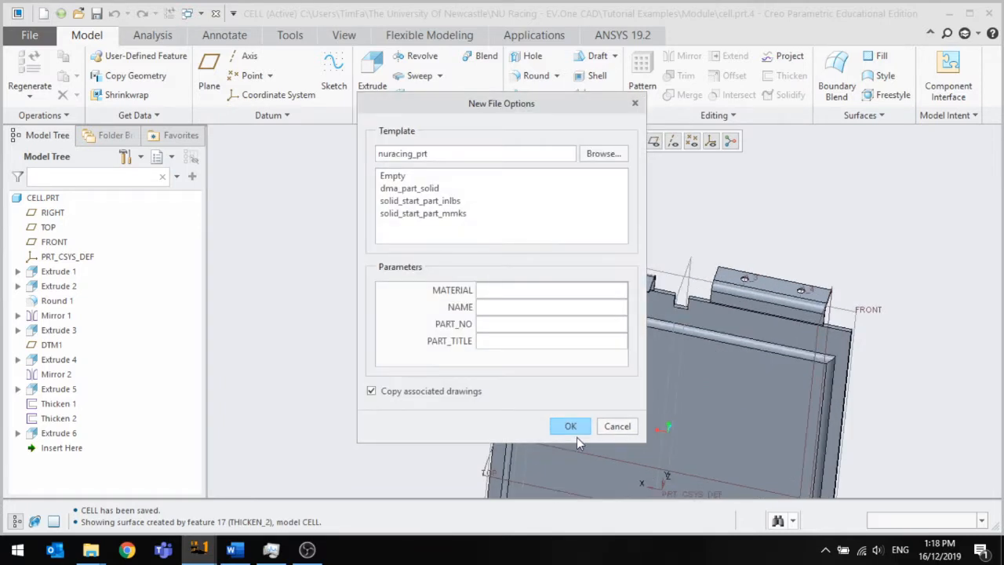
Create the part from the nuracing_prt template with material FR4, the designer's name, part number B10007 and title FR4 SHEET.
click(568, 291)
text(FR4)
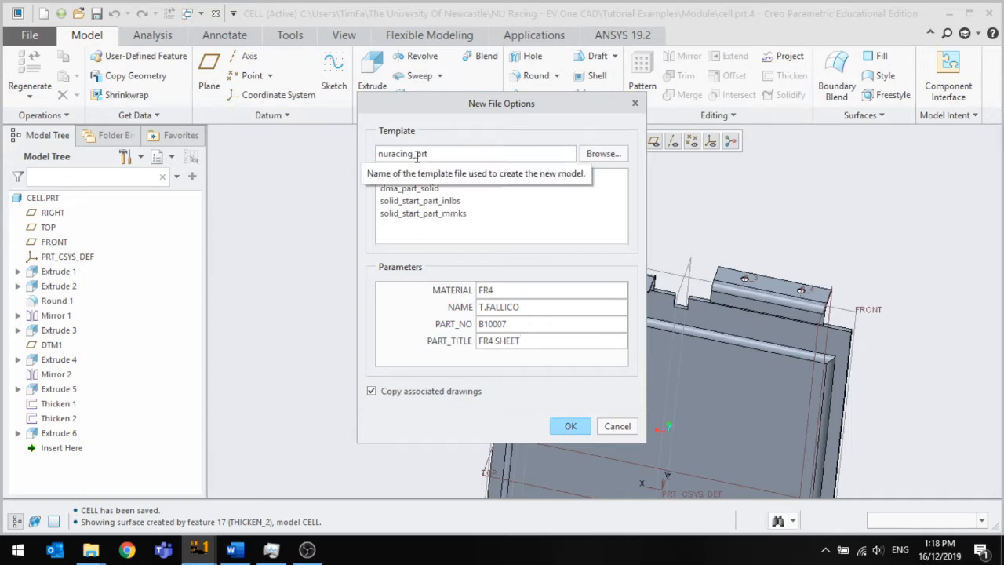
click(571, 428)
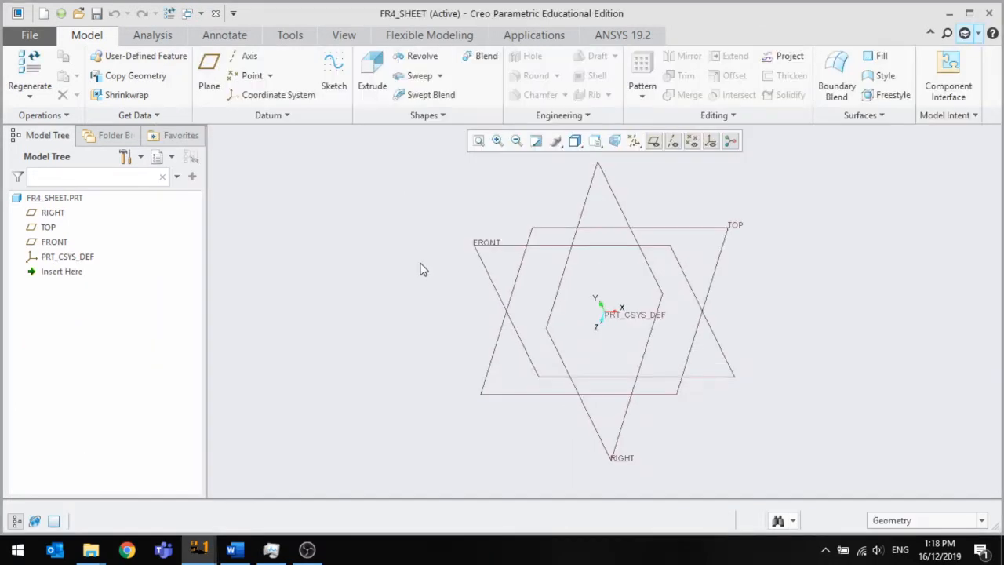
middle_drag(419, 269, 553, 302)
Switch to the CELL part and look at its upper edge with the two terminal tabs.
mouse_move(198, 549)
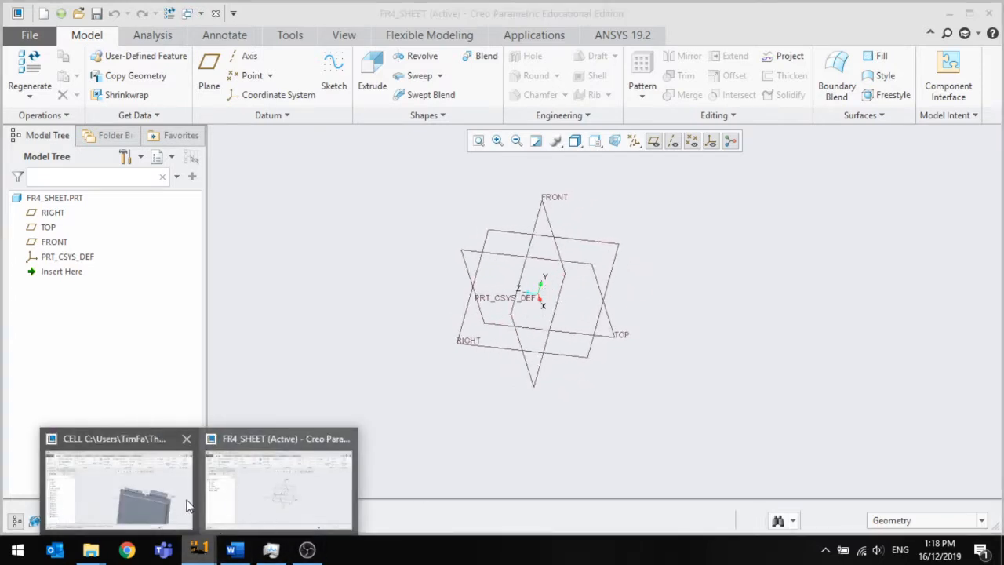
click(180, 505)
scroll(491, 321, up, 4)
scroll(480, 280, down, 5)
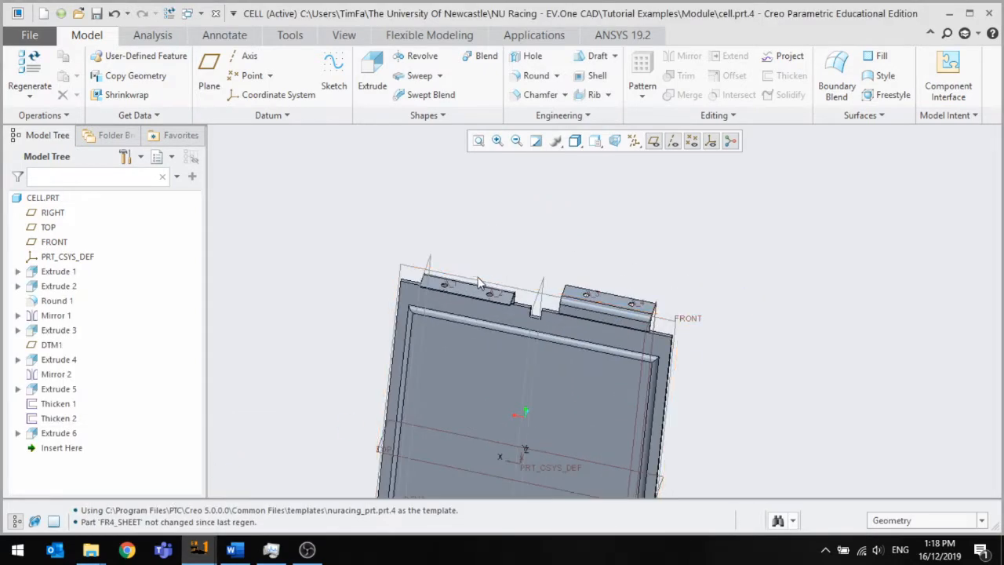
middle_drag(509, 227, 494, 238)
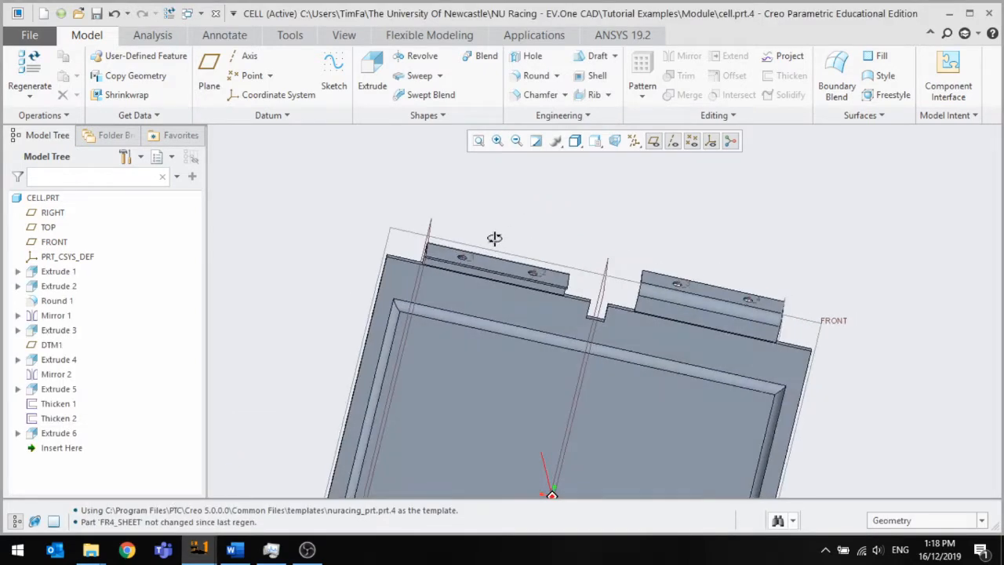
scroll(463, 233, down, 2)
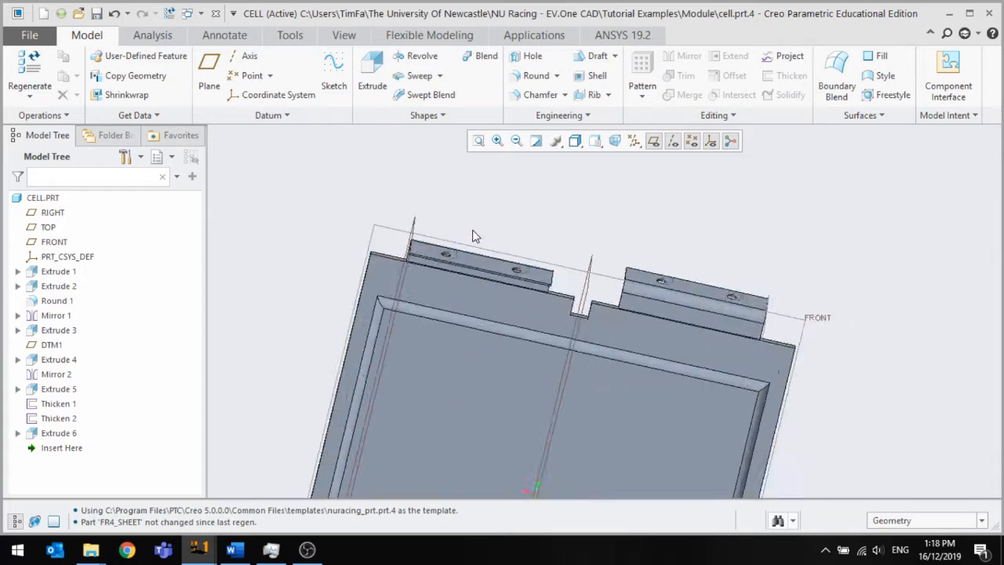
Measure the distance between the two narrow side faces at the cell's upper corners.
click(288, 37)
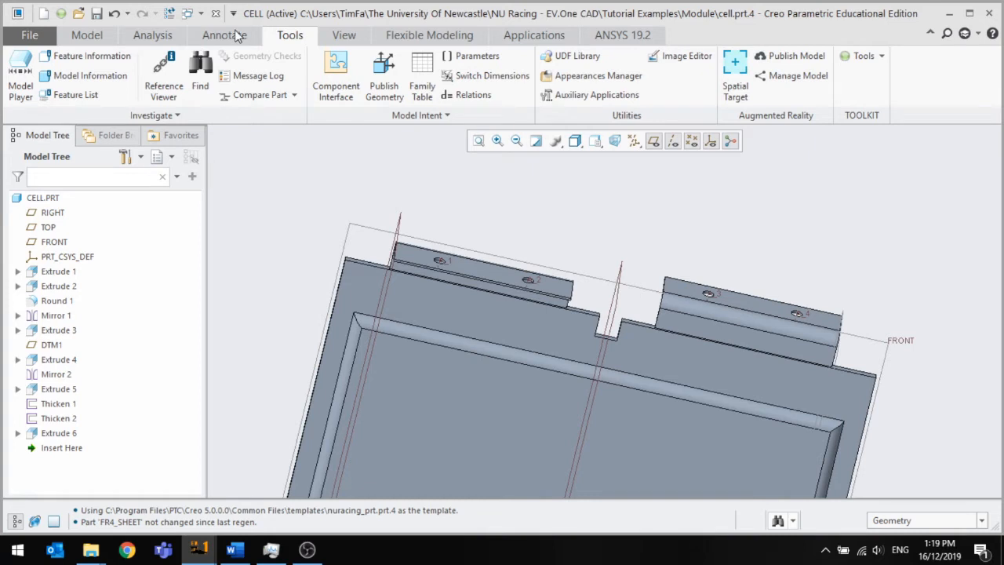
click(153, 35)
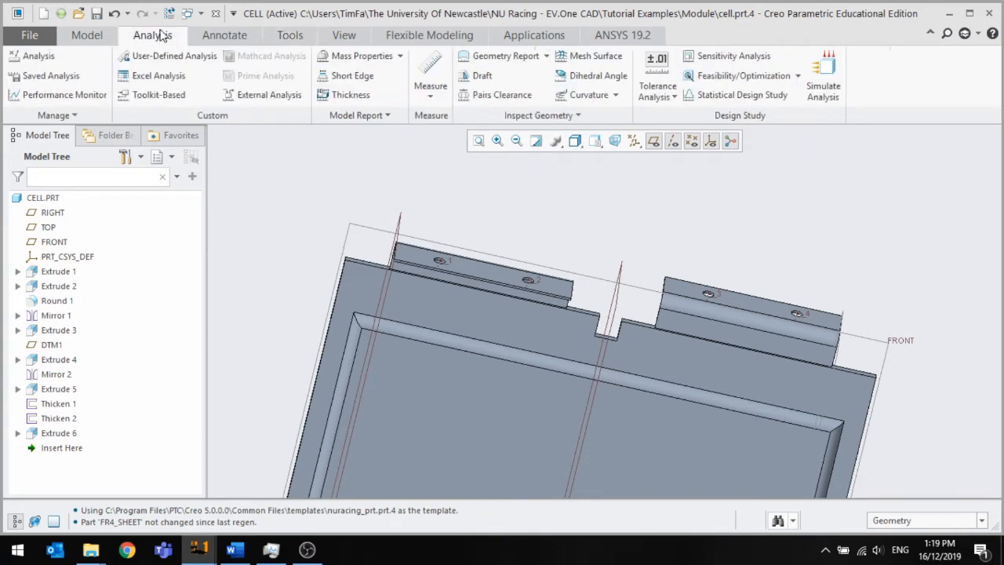
click(431, 84)
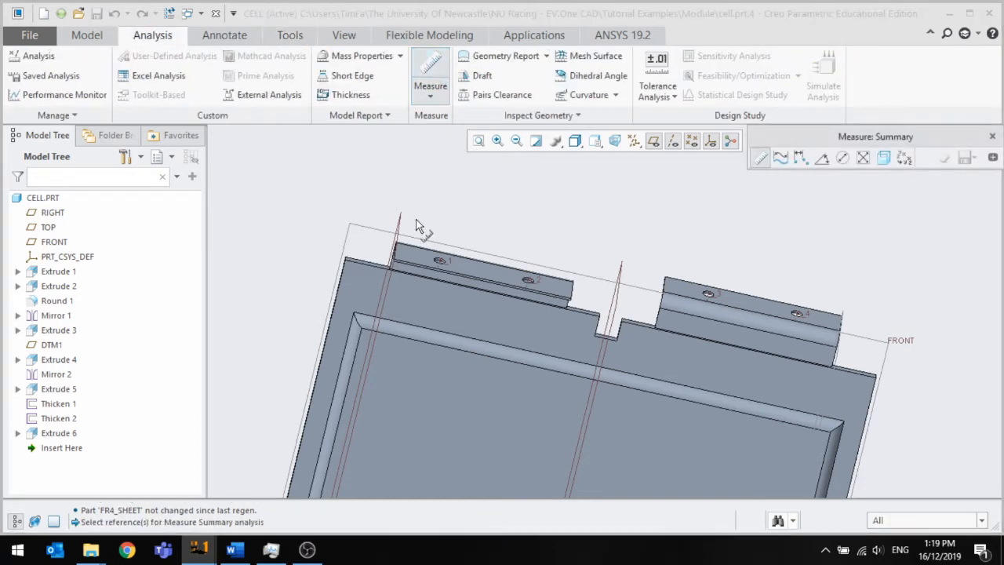
scroll(420, 239, down, 5)
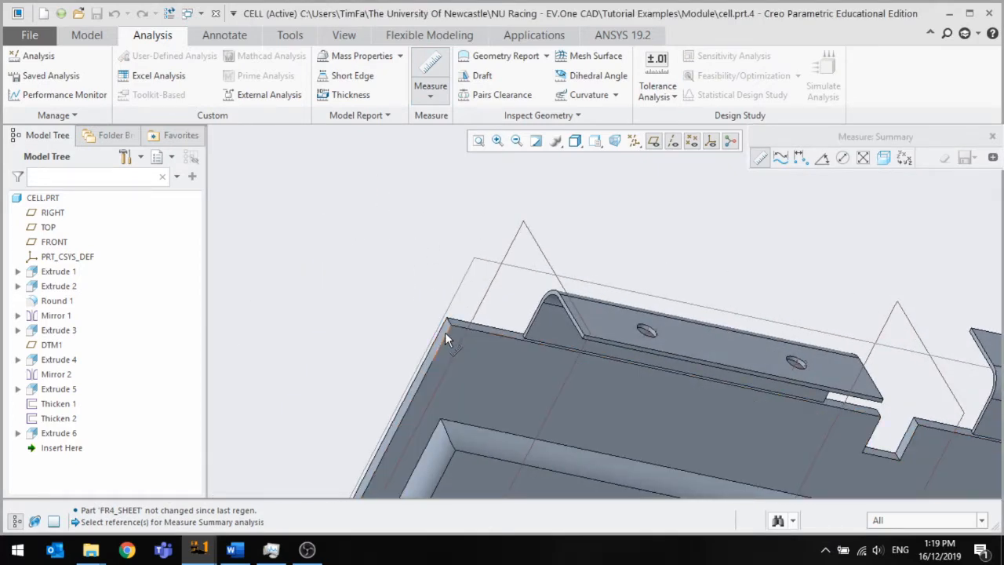
click(442, 331)
scroll(349, 276, up, 4)
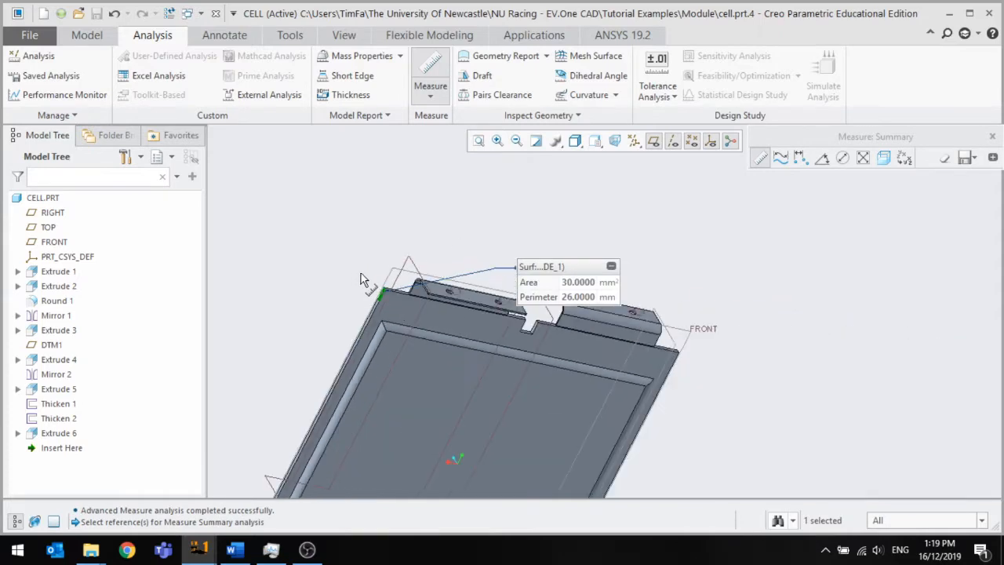
middle_drag(638, 402, 519, 332)
scroll(502, 292, down, 2)
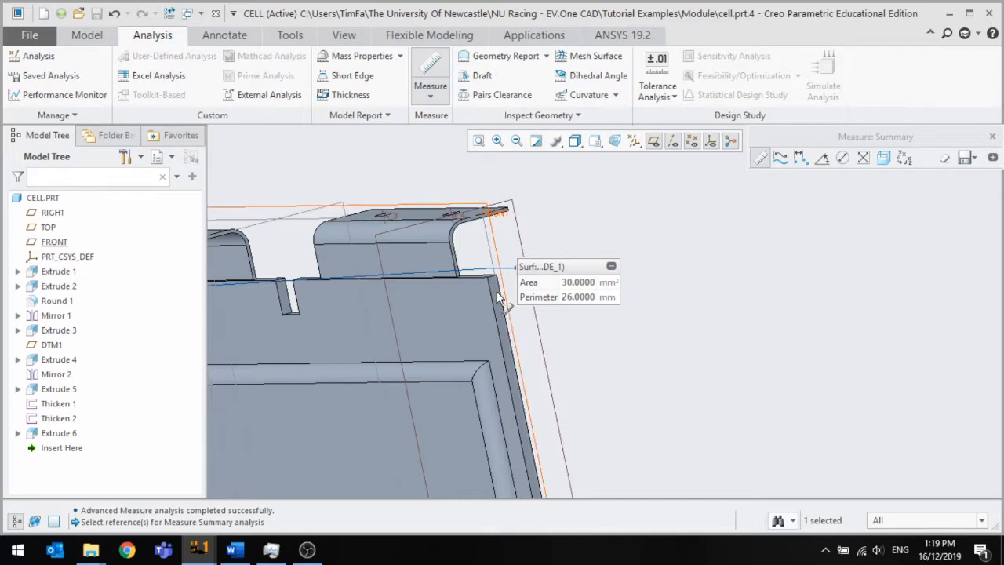
ctrl+click(498, 298)
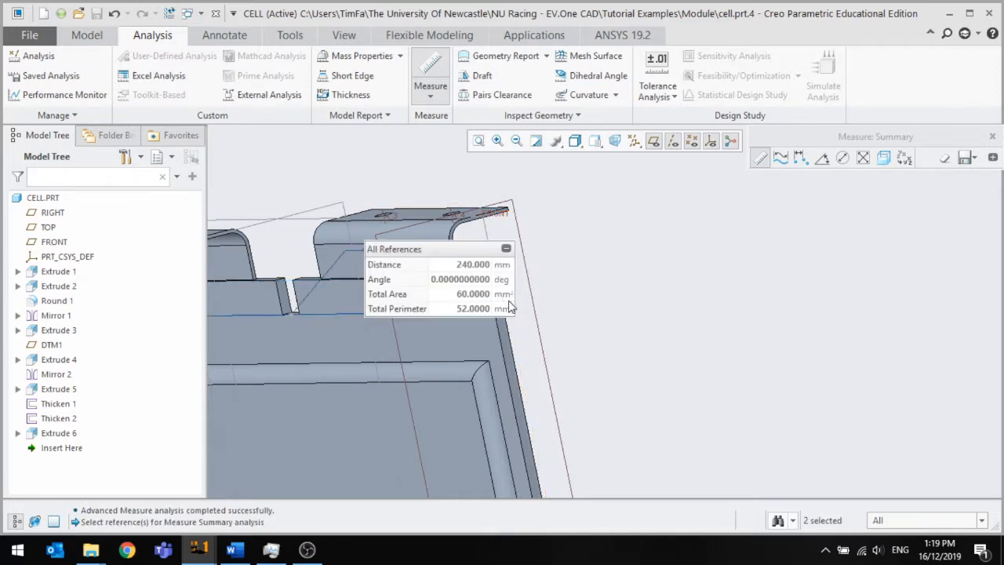
Examine the cell's measured width, tabs and body from several angles, ending the measurement.
scroll(726, 342, up, 2)
mouse_move(726, 342)
middle_down()
mouse_move(635, 349)
mouse_move(668, 351)
middle_up()
scroll(668, 351, up, 3)
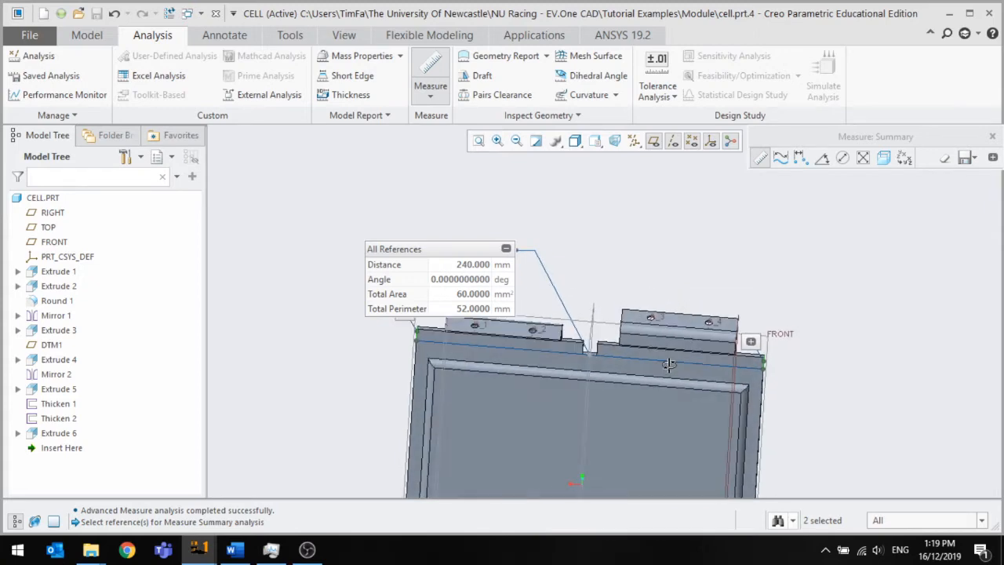
scroll(672, 360, up, 1)
scroll(594, 353, down, 4)
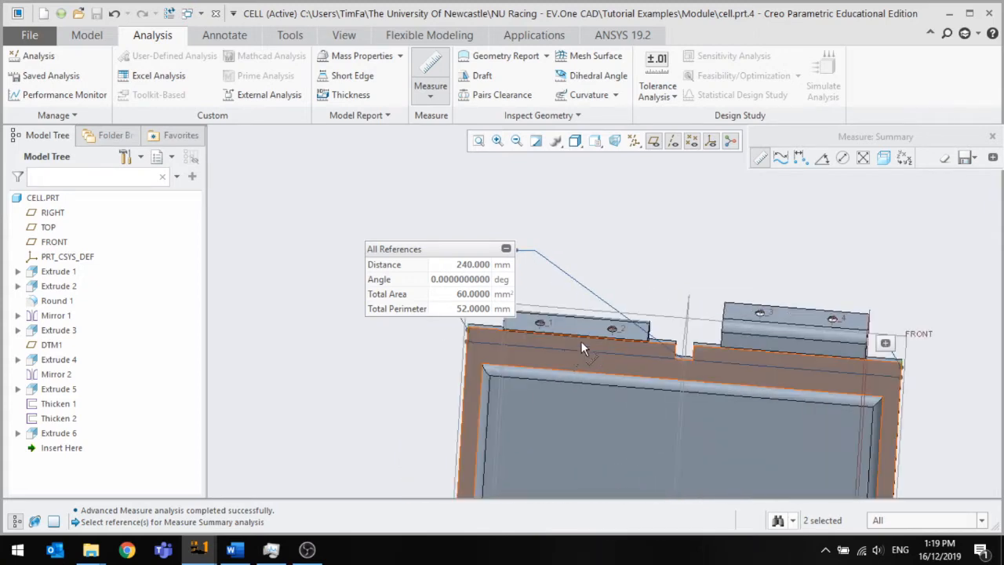
middle_drag(580, 340, 596, 318)
scroll(632, 305, up, 1)
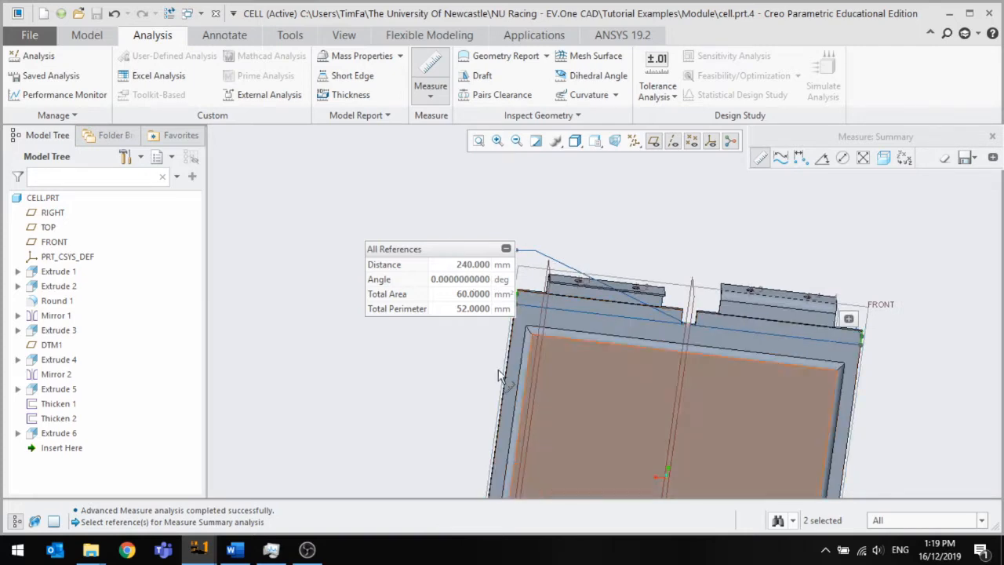
middle_drag(636, 366, 547, 341)
scroll(646, 325, up, 5)
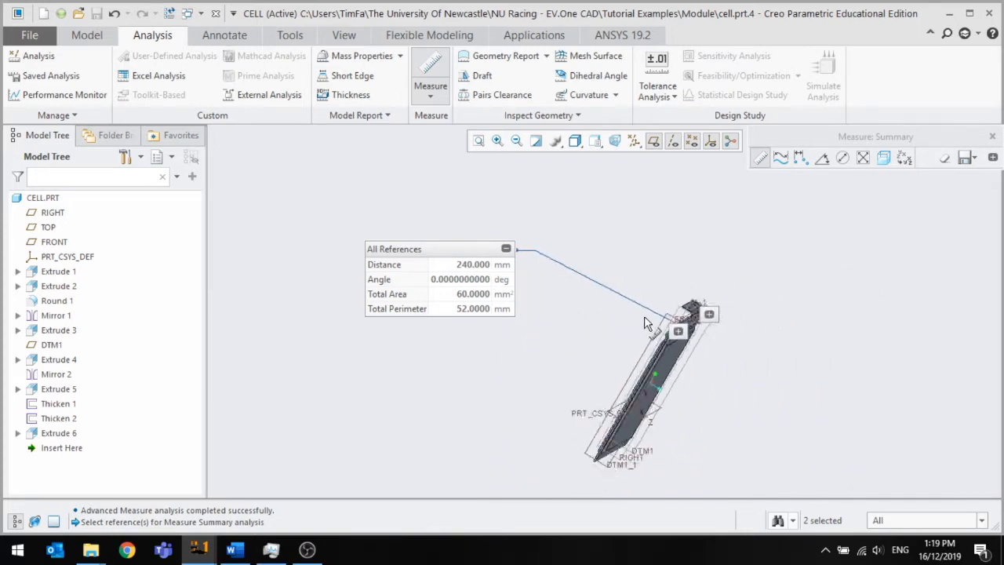
click(614, 324)
middle_drag(613, 324, 715, 335)
scroll(714, 336, down, 5)
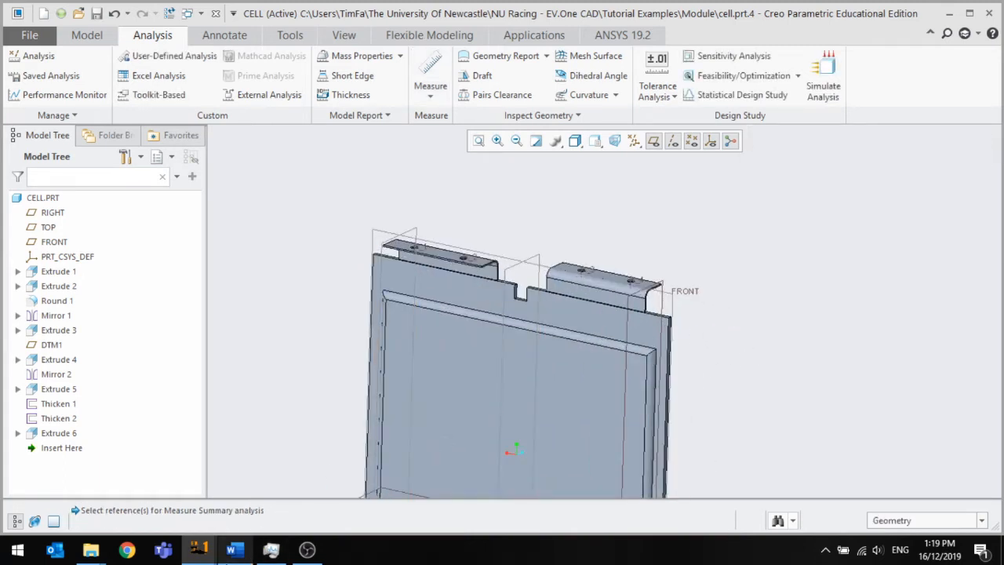
Switch to the FR4_SHEET part and start an Extrude sketch on the TOP datum plane.
mouse_move(200, 549)
click(275, 507)
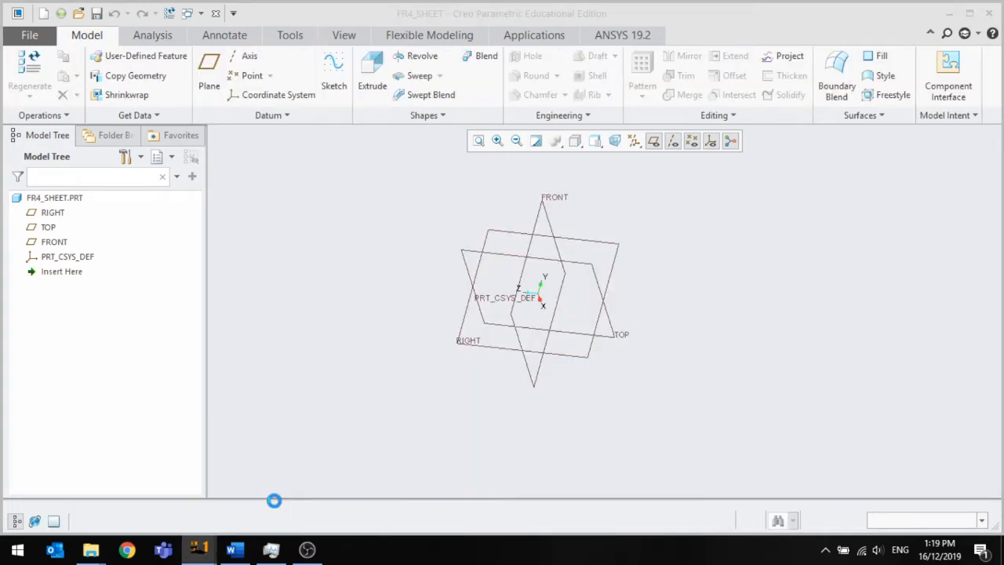
middle_drag(403, 353, 389, 331)
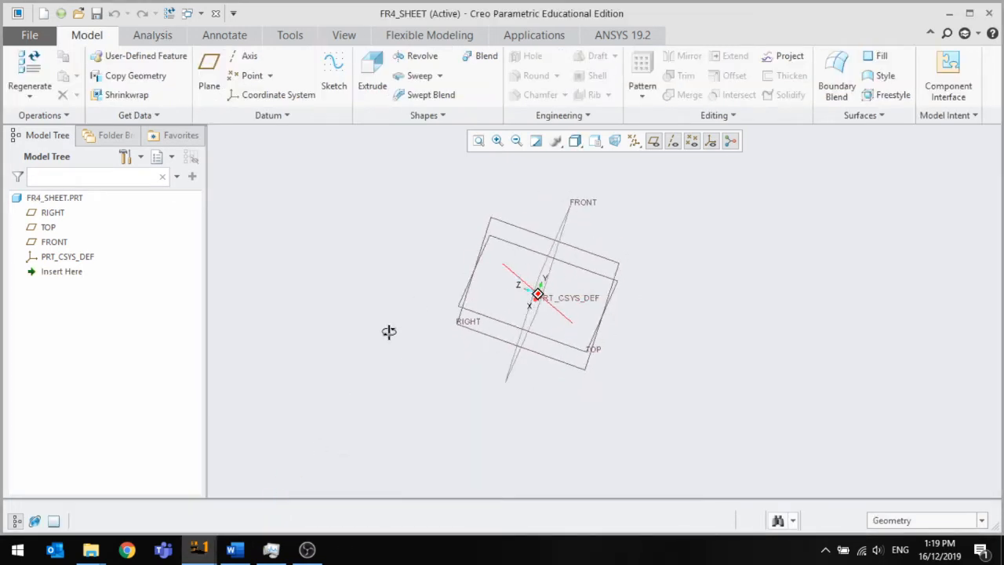
click(567, 348)
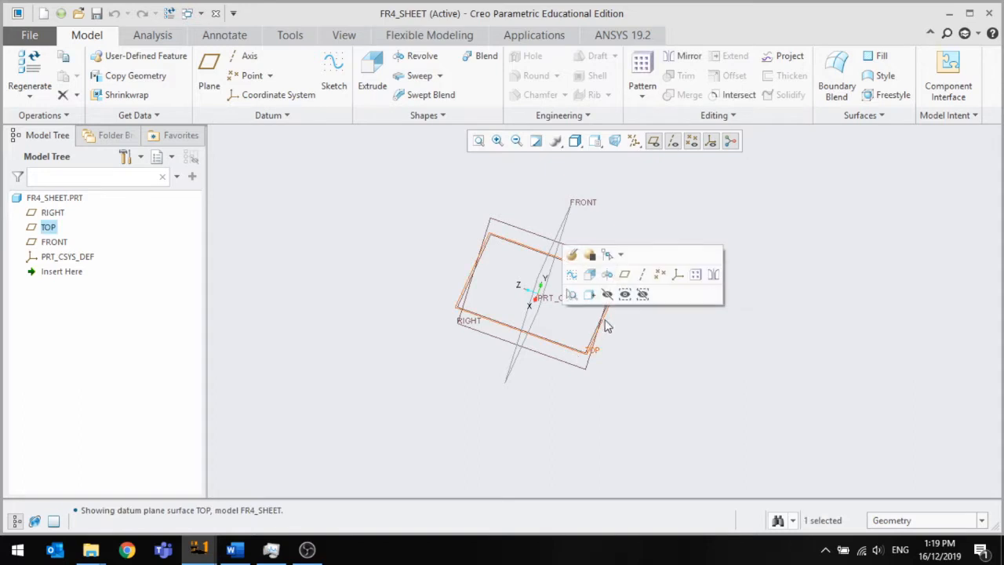
click(587, 290)
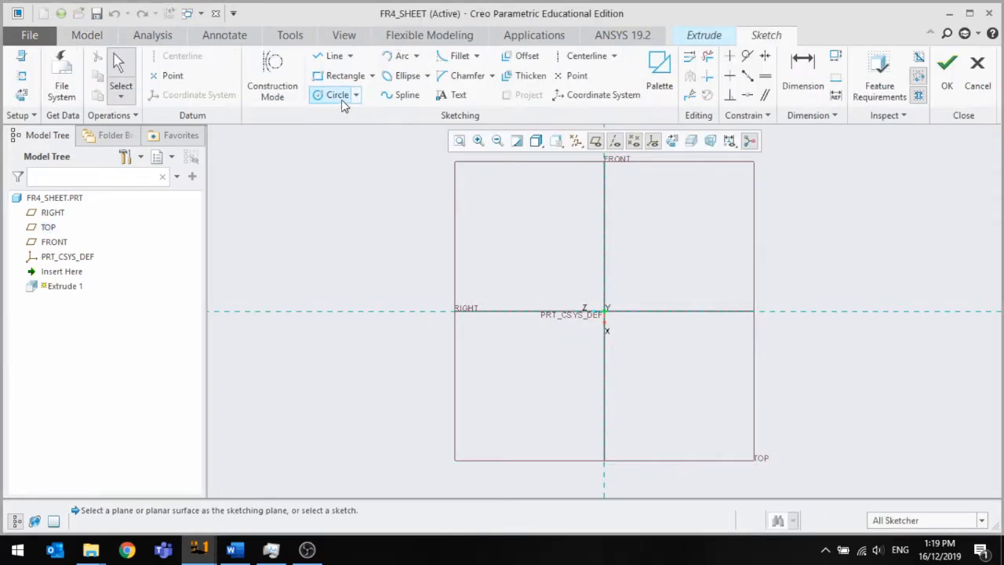
Sketch a centre rectangle about 596 wide and 218 high, centred on the origin.
click(372, 75)
click(371, 126)
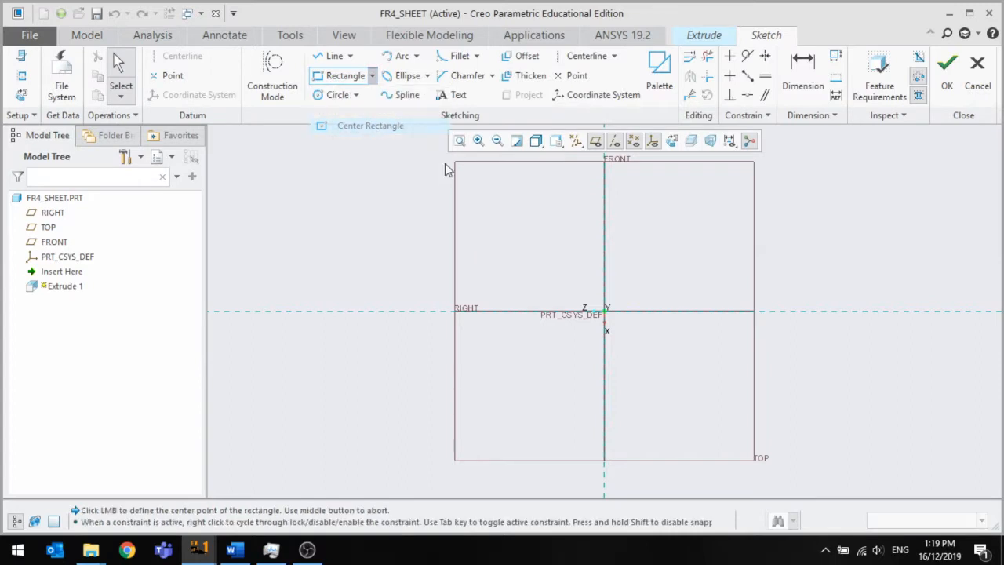
click(604, 311)
click(780, 376)
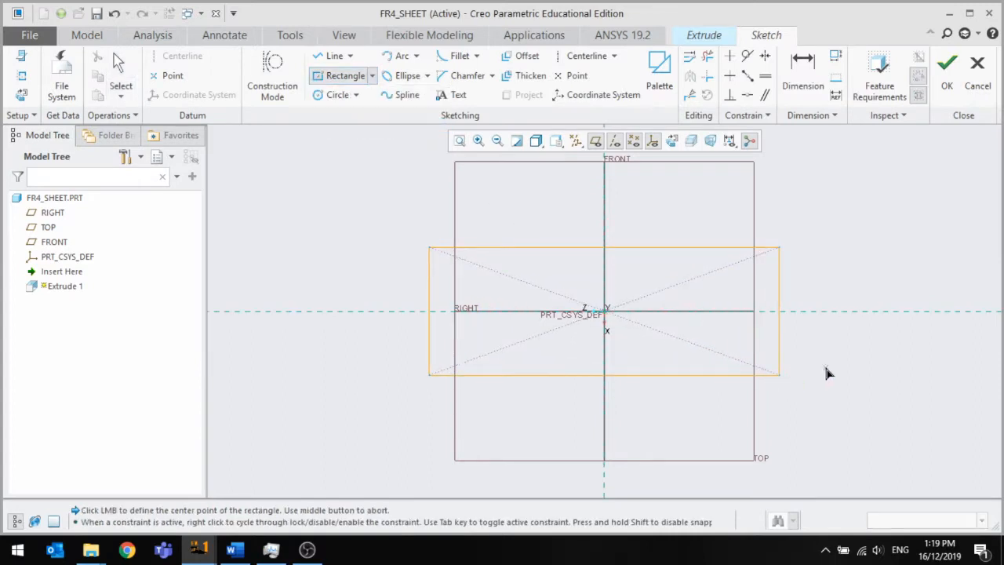
middle_click(827, 374)
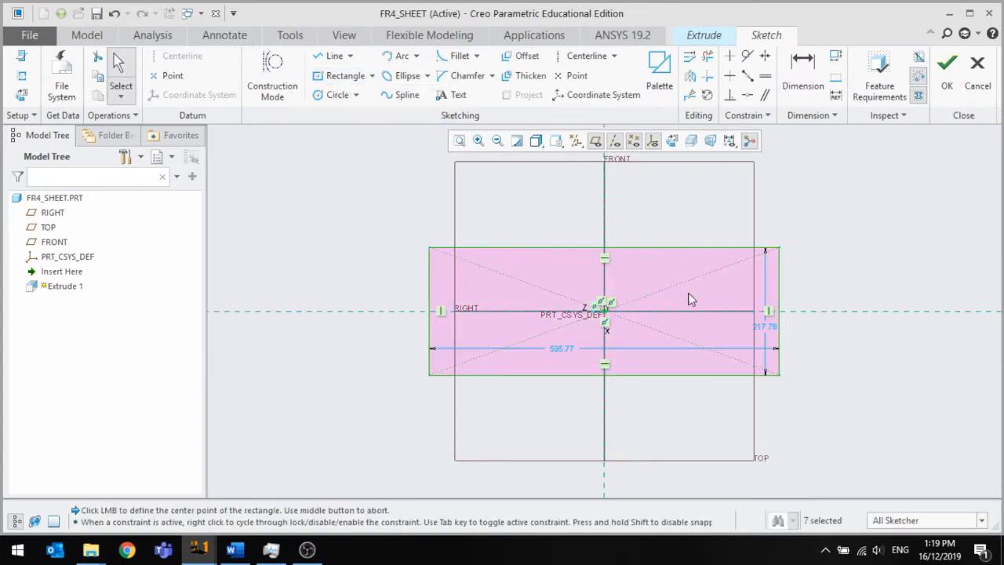
Set the rectangle's width to 260 and its height to 150, and finish the sketch.
double_click(558, 350)
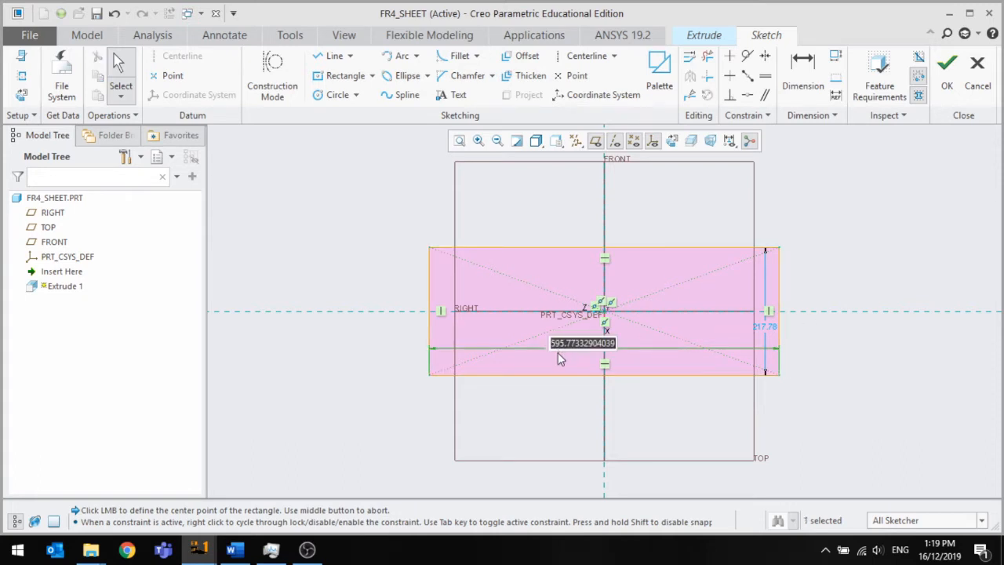
text(260)
key(Return)
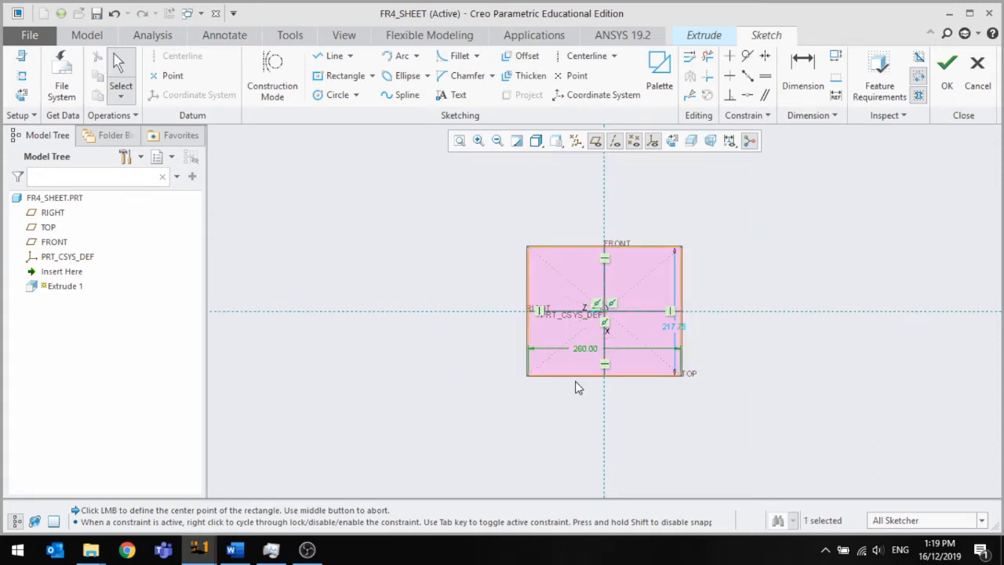
scroll(658, 356, up, 5)
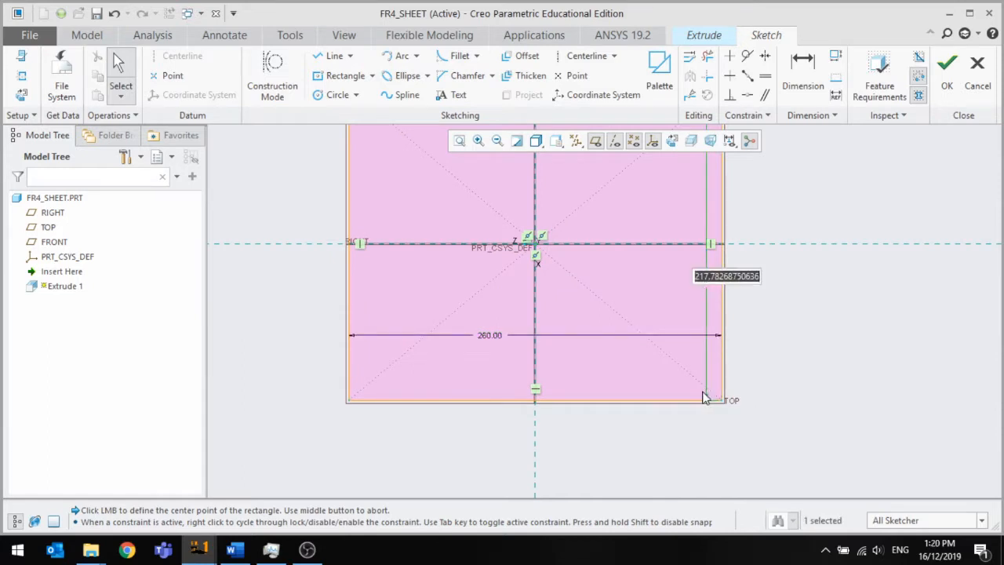
text(150)
key(Return)
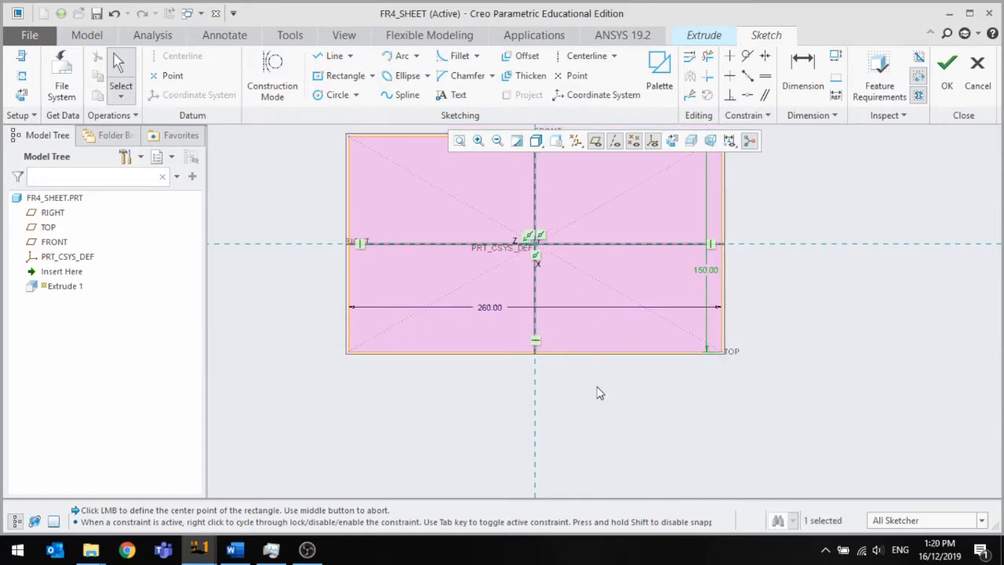
scroll(599, 395, down, 4)
scroll(600, 318, up, 3)
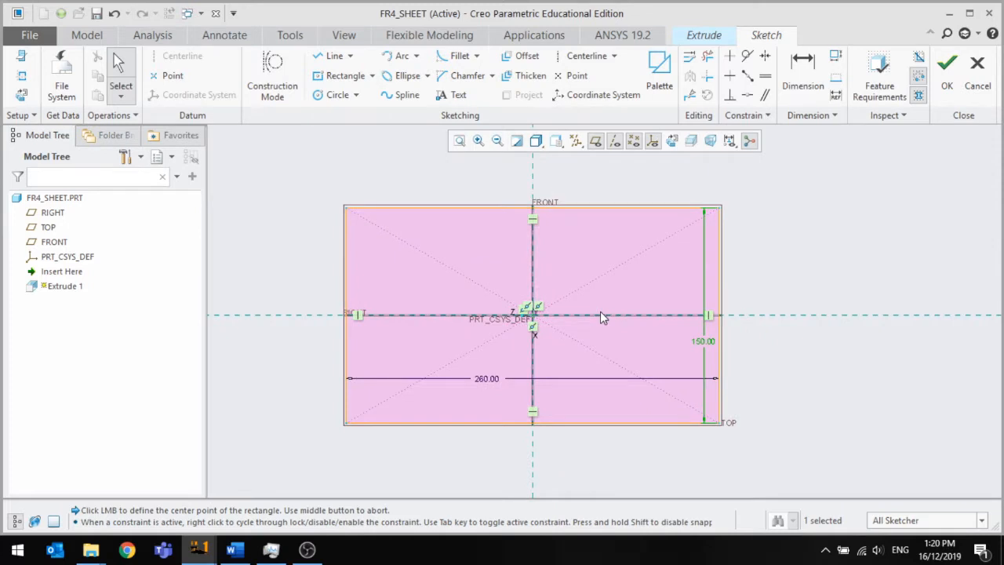
double_click(705, 342)
key(Return)
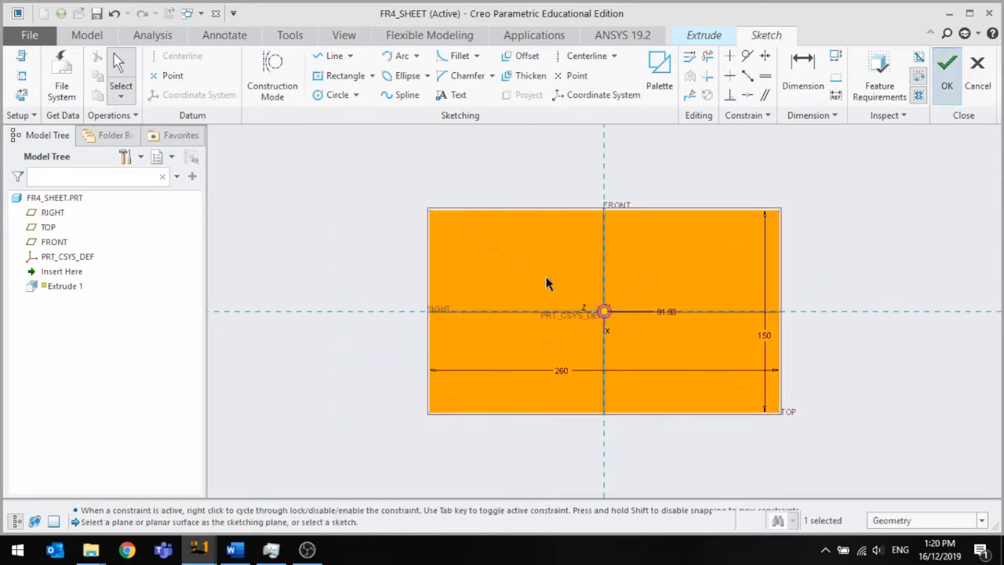
Extrude the rectangle to a depth of 3 and complete the feature.
drag(119, 74, 62, 74)
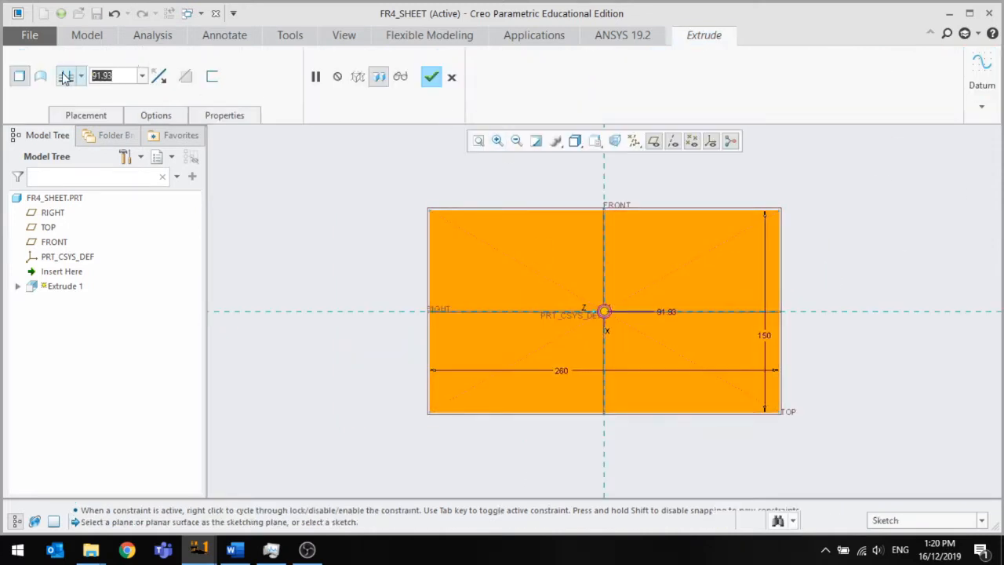
text(3)
key(Return)
click(431, 76)
mouse_move(543, 298)
middle_down()
mouse_move(540, 219)
mouse_move(542, 284)
middle_up()
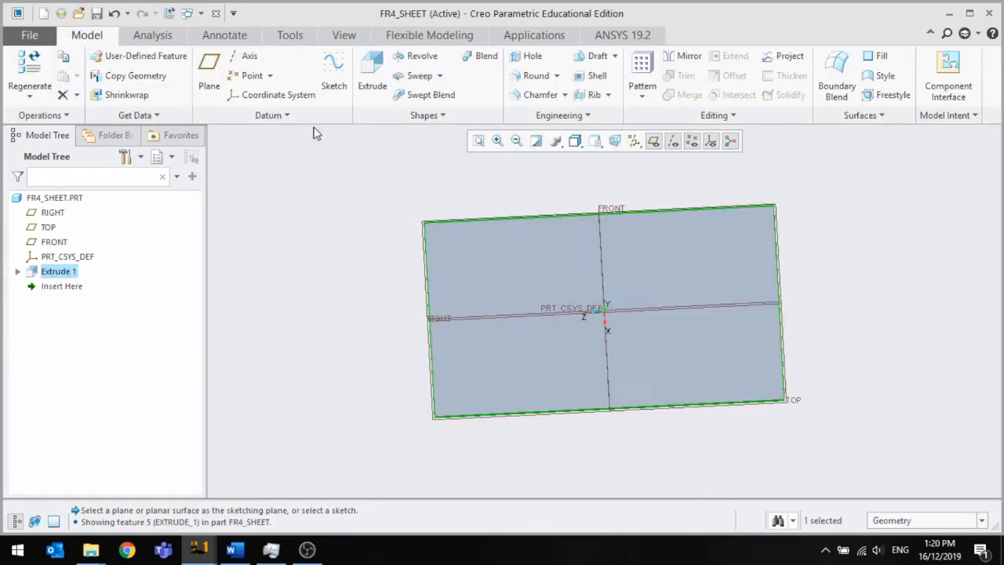
Redefine the sheet's extrusion with a depth of 2.
double_click(59, 271)
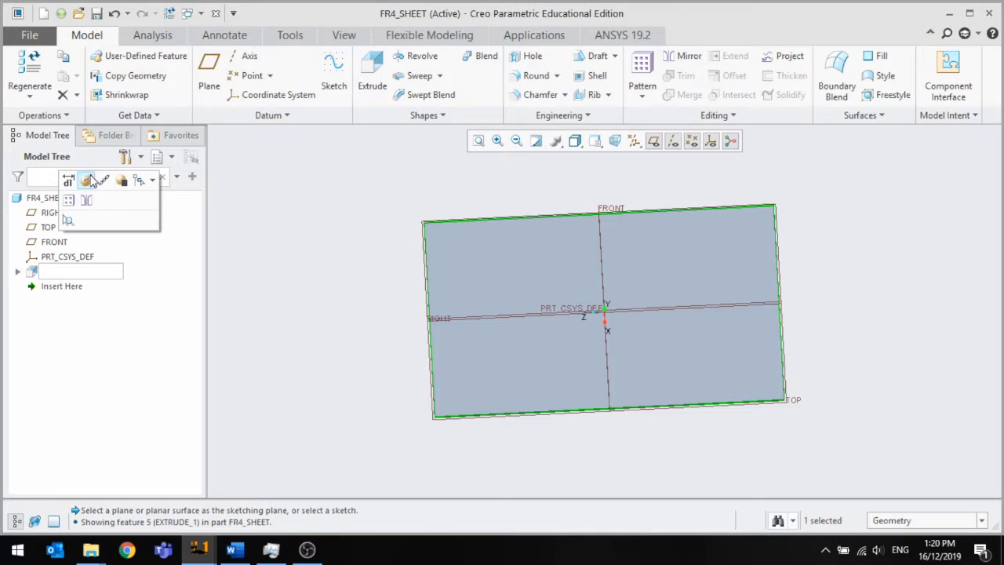
click(89, 180)
double_click(100, 75)
text(2)
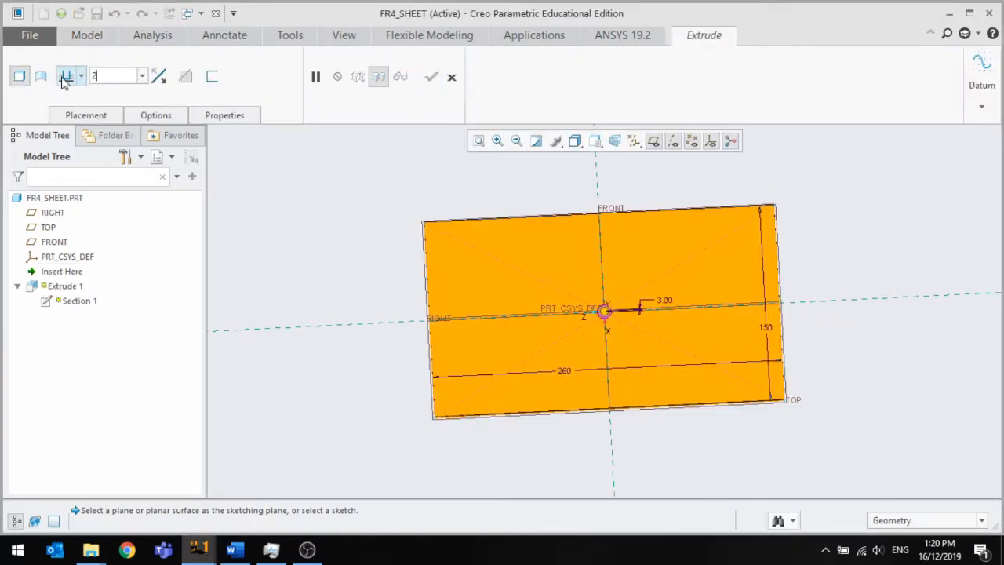
key(Return)
click(430, 77)
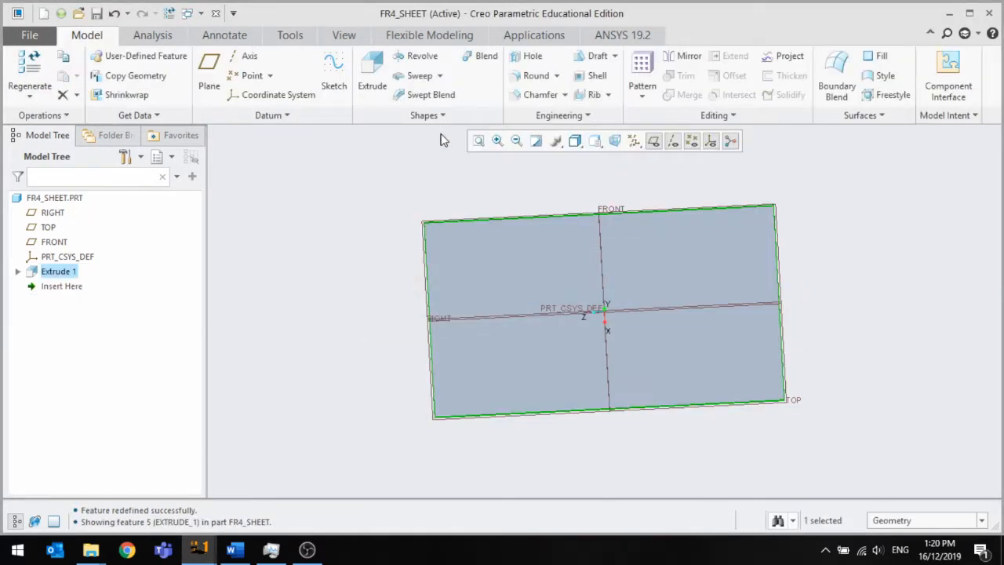
click(369, 191)
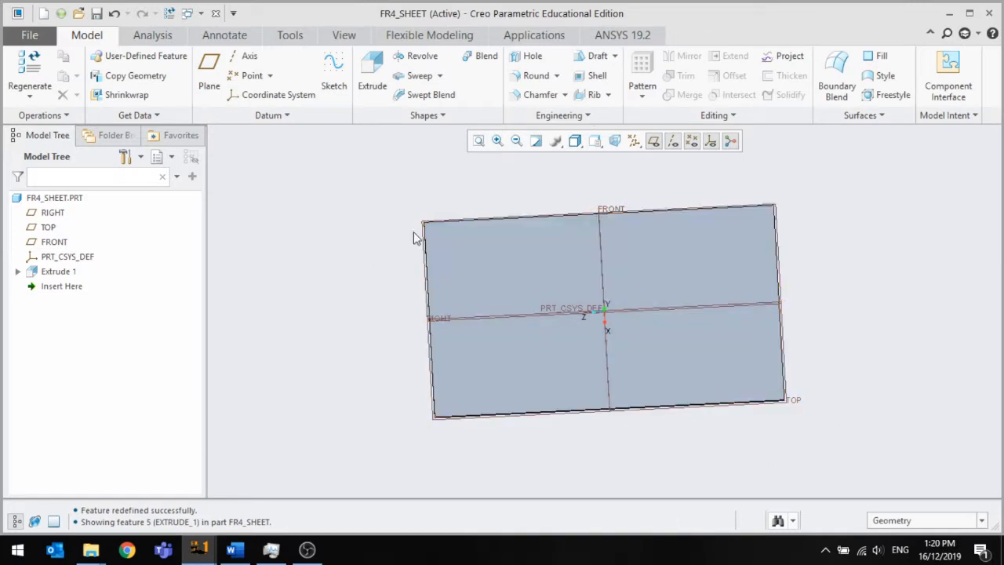
Start a new Extrude sketch on the sheet's large flat face.
mouse_move(617, 381)
middle_down()
mouse_move(630, 381)
mouse_move(644, 265)
mouse_move(638, 343)
mouse_move(522, 298)
middle_up()
click(502, 286)
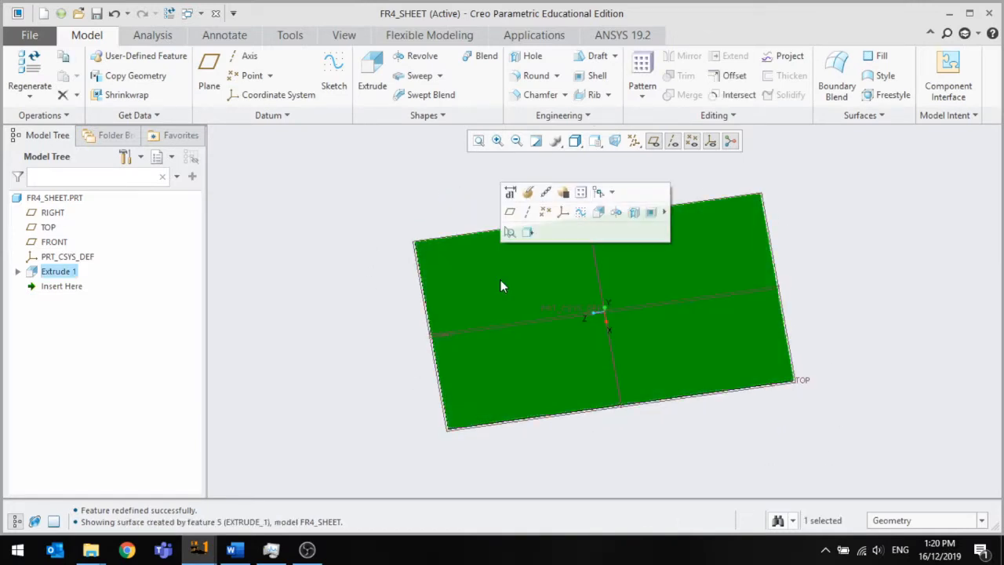
click(530, 193)
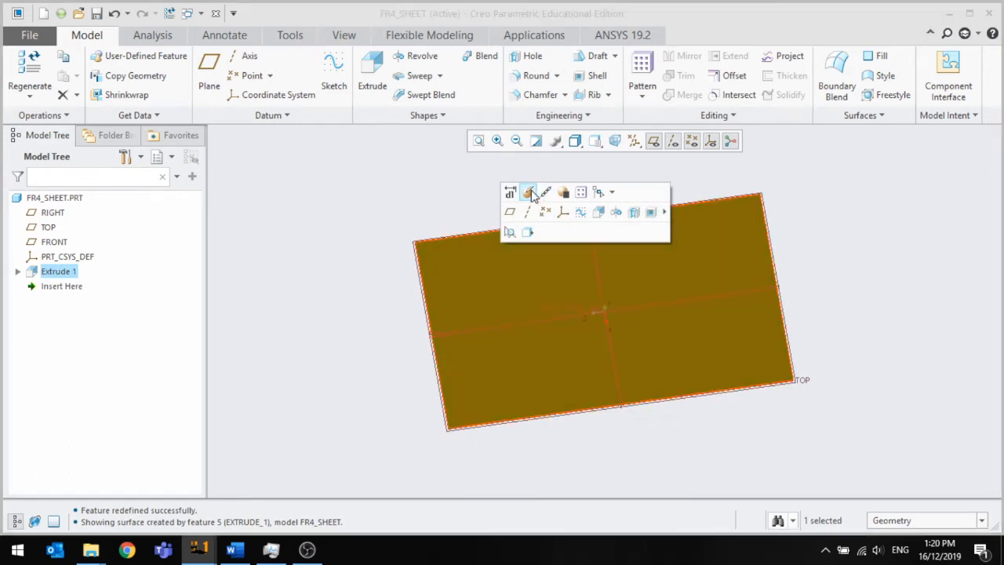
click(599, 212)
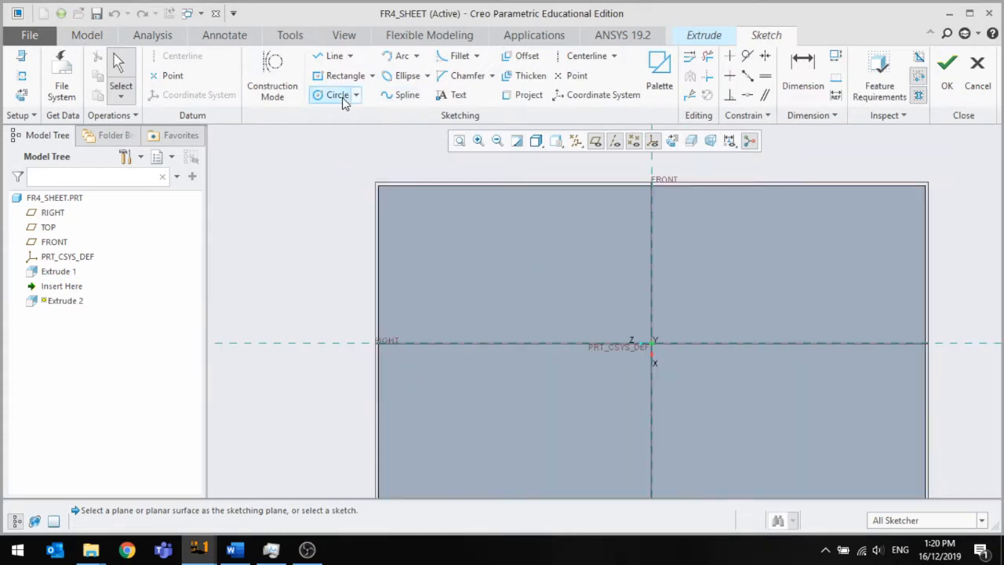
Sketch two equal circles about 17 in diameter, level and about 107 apart, in the sheet's upper-left quarter.
click(337, 94)
click(428, 224)
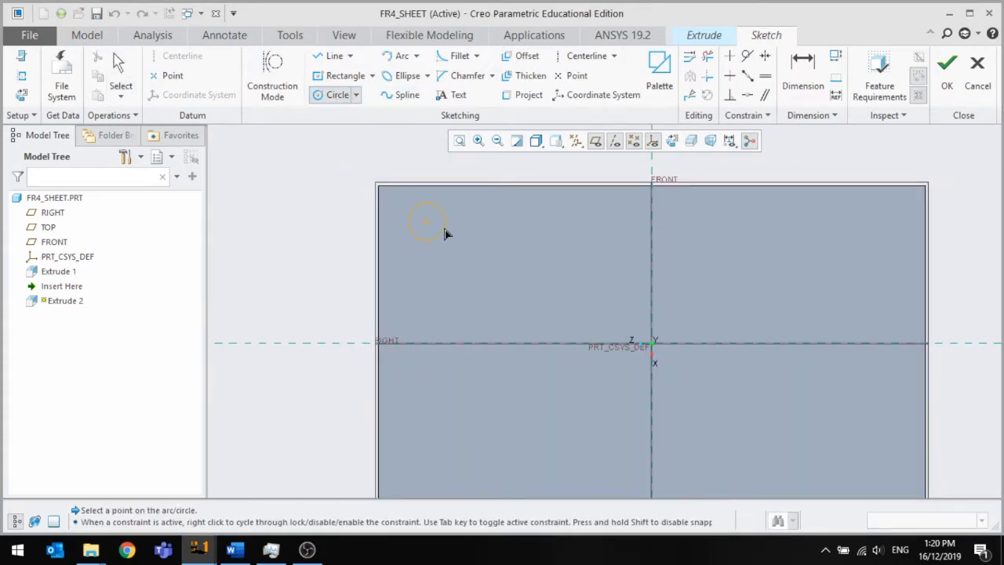
click(445, 233)
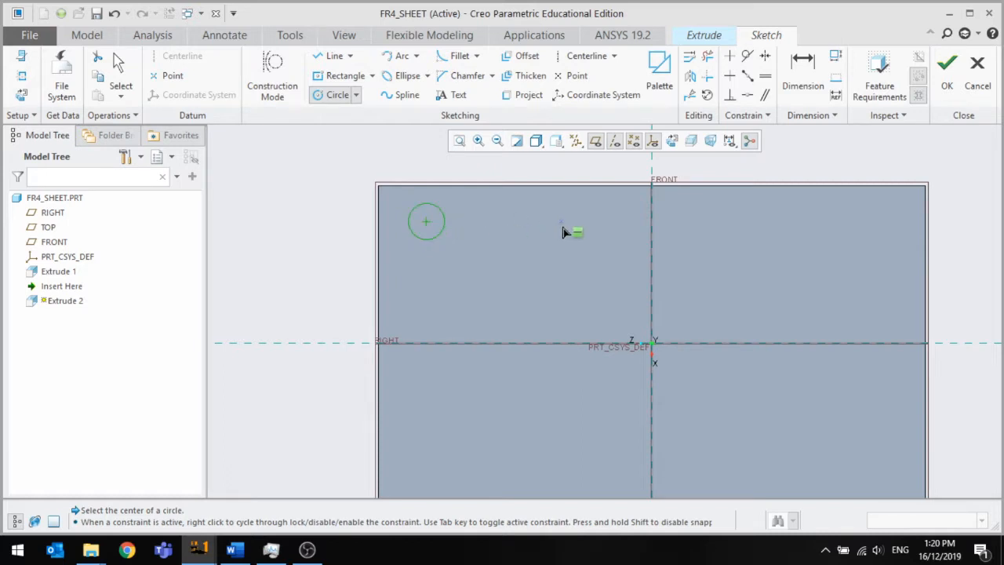
click(566, 225)
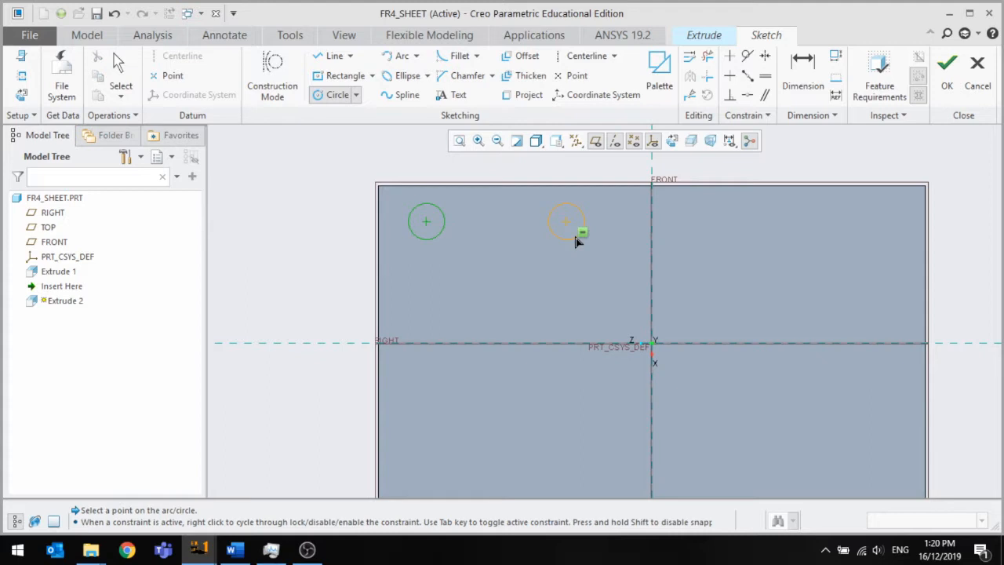
click(577, 240)
middle_click(499, 271)
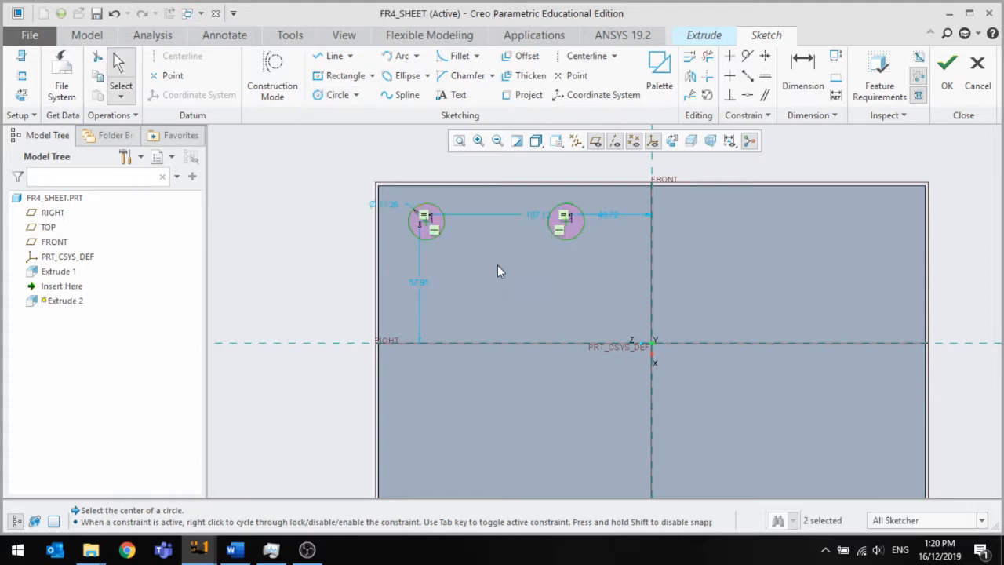
Connect the two circles with horizontal lines between their lowest points and between their highest points.
click(331, 55)
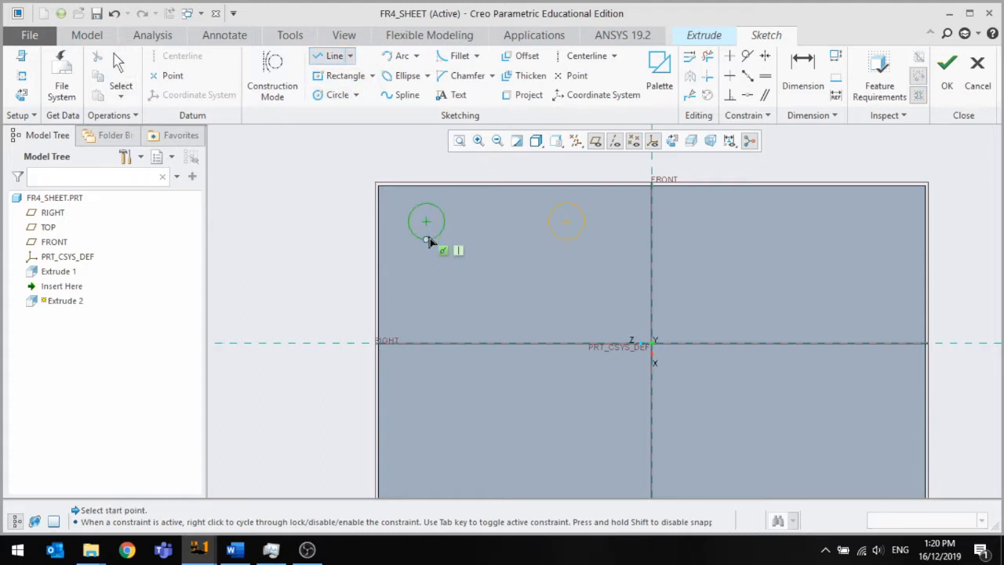
click(428, 241)
click(568, 240)
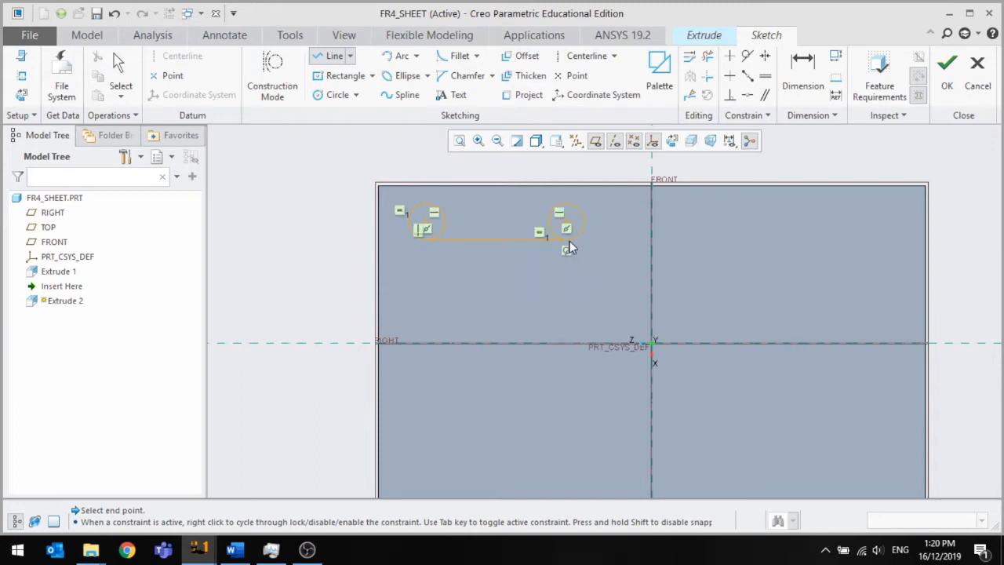
middle_click(569, 241)
click(567, 204)
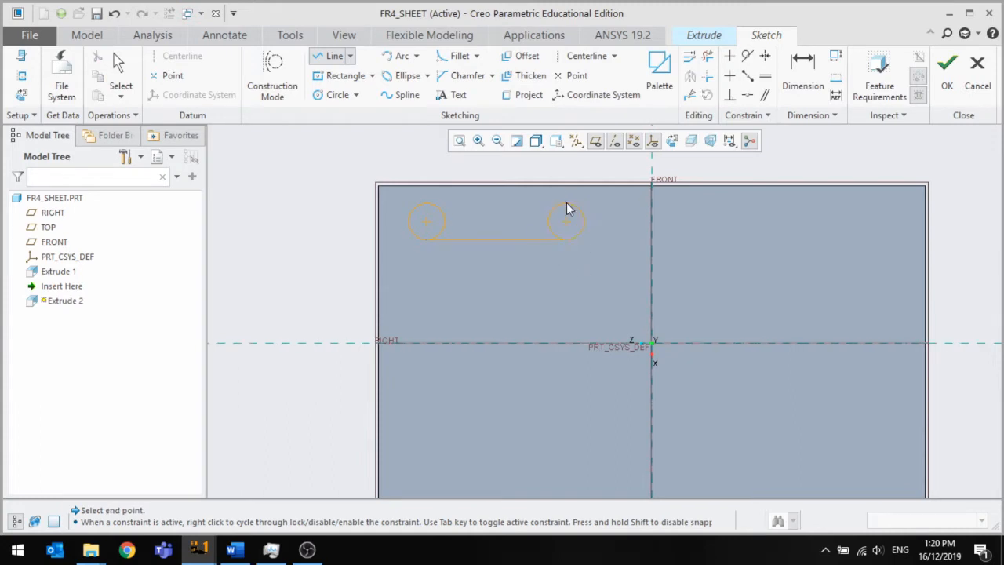
click(427, 206)
middle_click(427, 206)
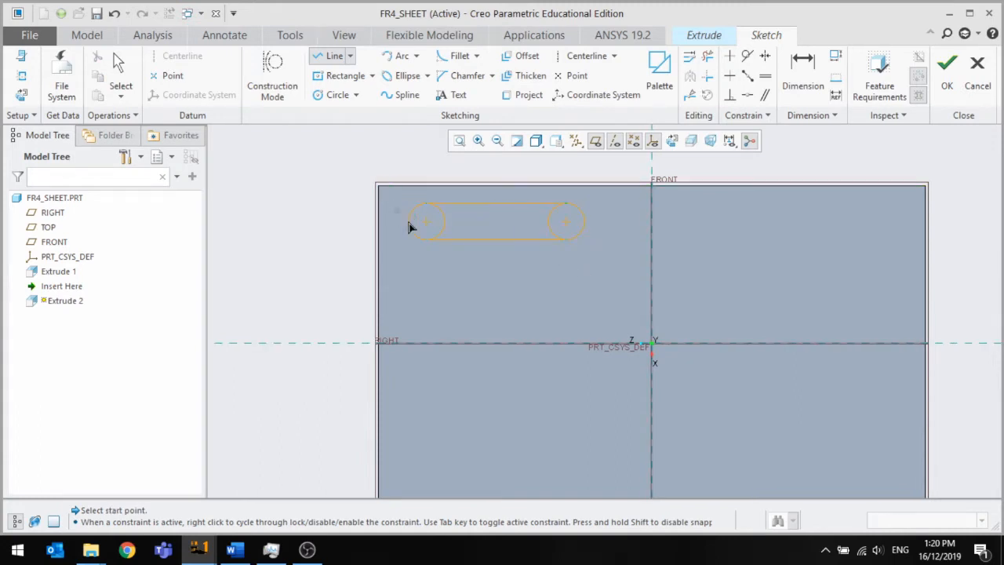
middle_click(514, 247)
Trim away the inner halves of both circles to leave a closed slot outline.
scroll(518, 240, down, 3)
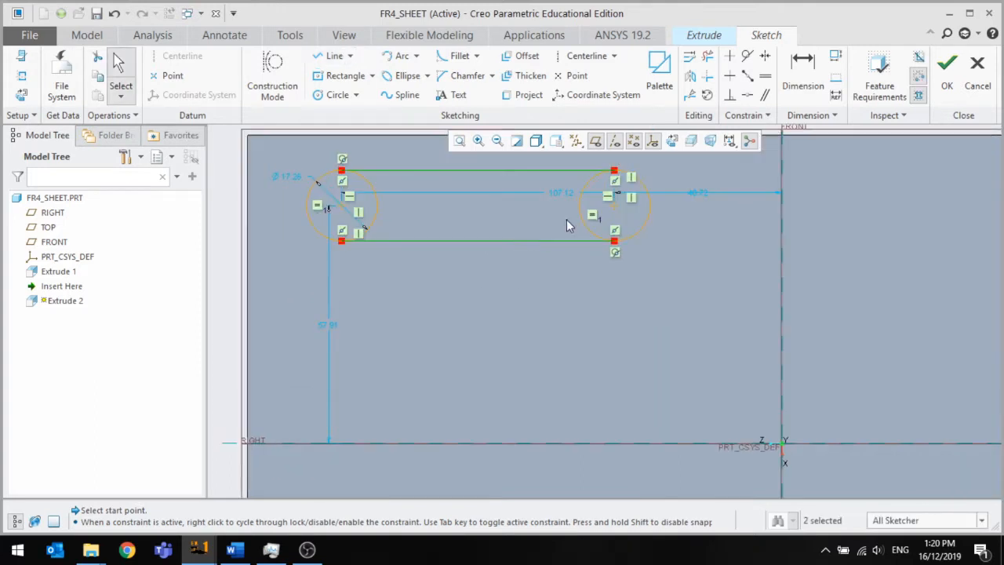
click(707, 57)
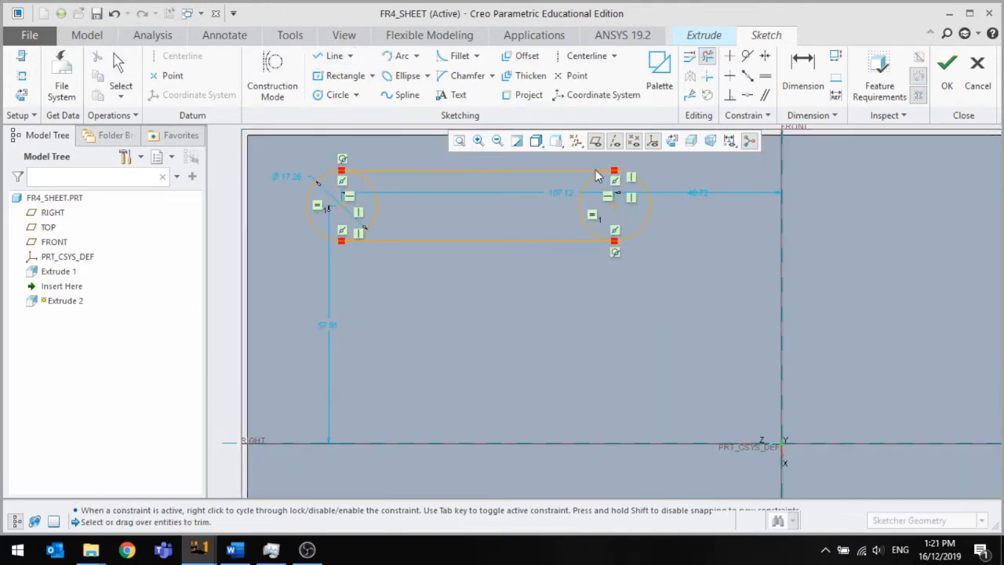
drag(577, 184, 594, 186)
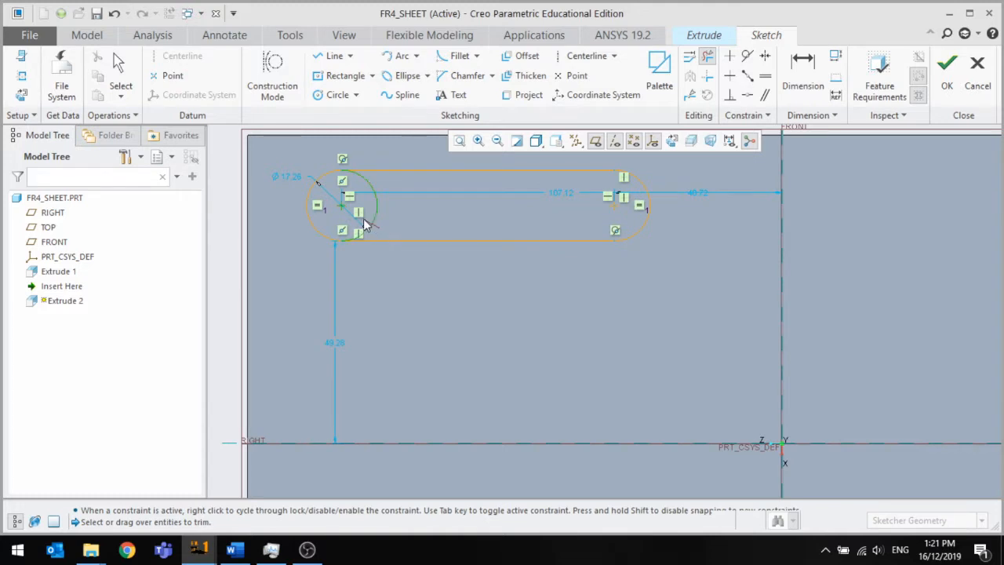
click(363, 224)
scroll(438, 296, up, 2)
middle_click(530, 290)
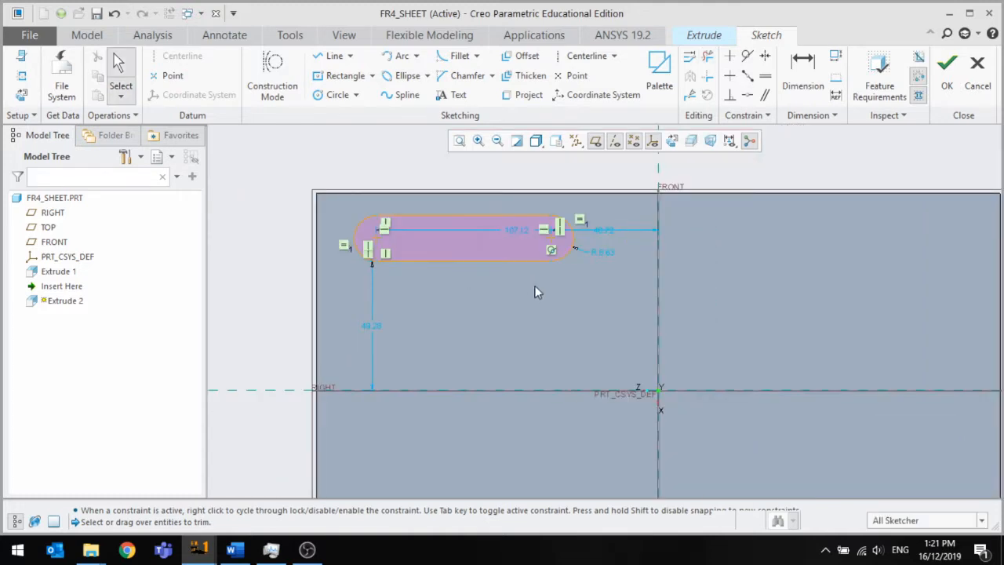
Set the slot's end radius to 4.
scroll(515, 244, down, 3)
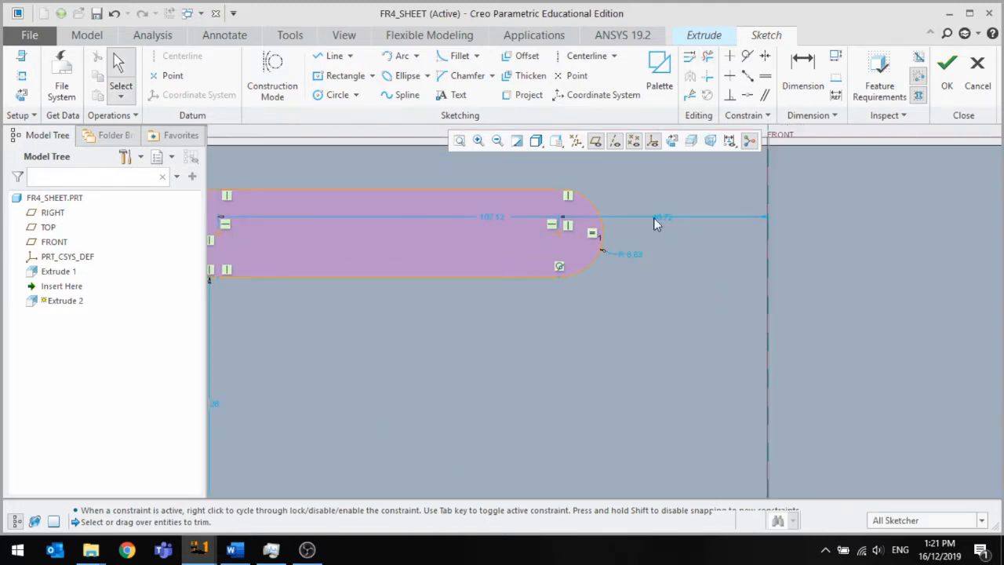
double_click(633, 254)
scroll(675, 290, up, 2)
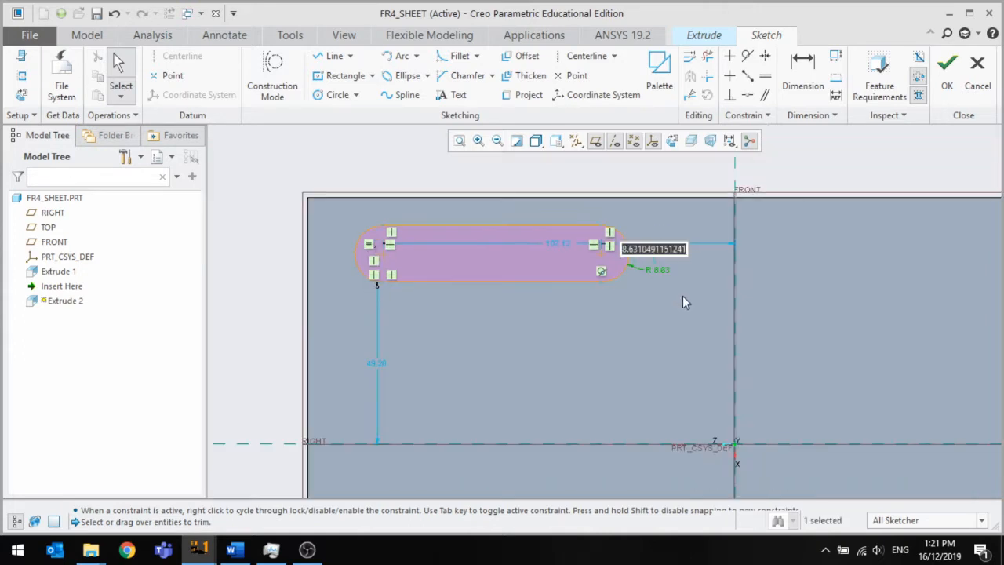
text(4)
key(Return)
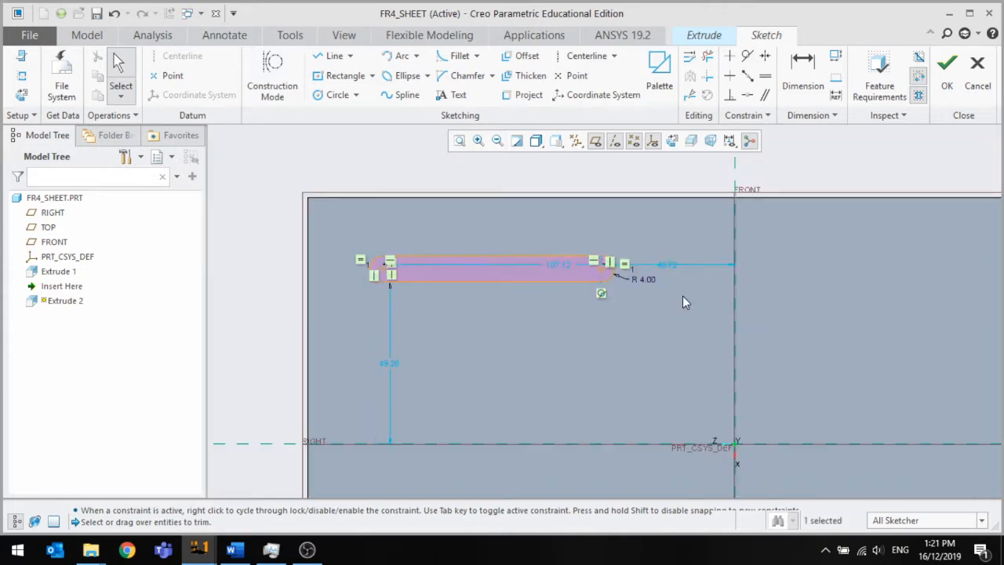
Change the radius of the slot's rounded ends to 3.
double_click(644, 278)
text(3)
key(Return)
scroll(549, 228, up, 3)
scroll(546, 248, down, 4)
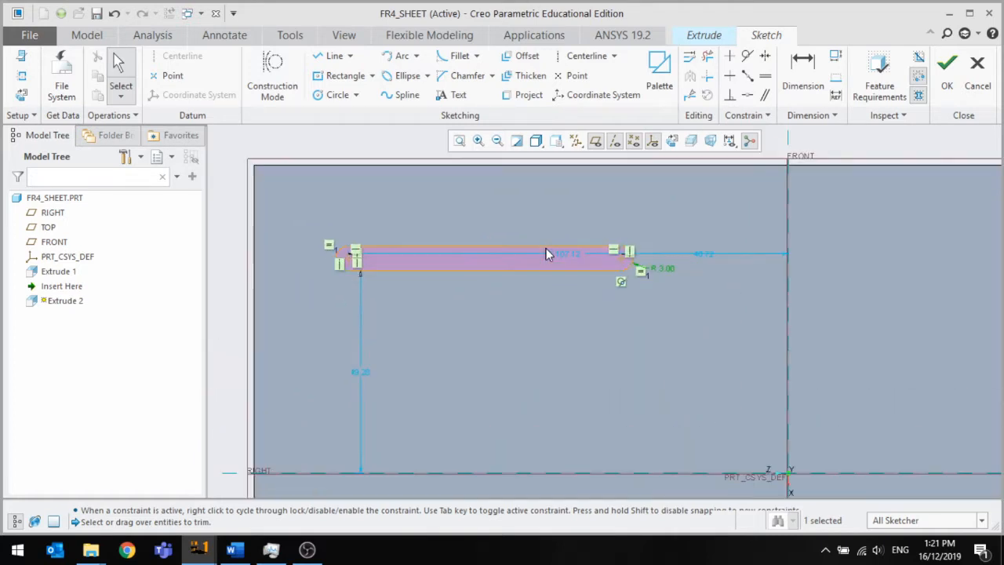
scroll(562, 272, up, 2)
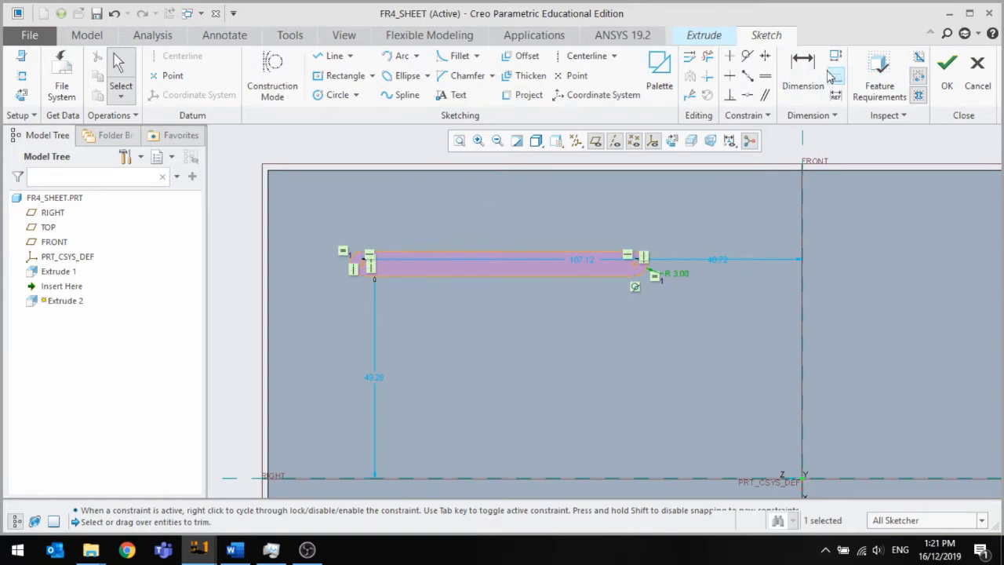
Dimension the slot's left arc centre at 15 from the sheet's upper edge.
click(802, 77)
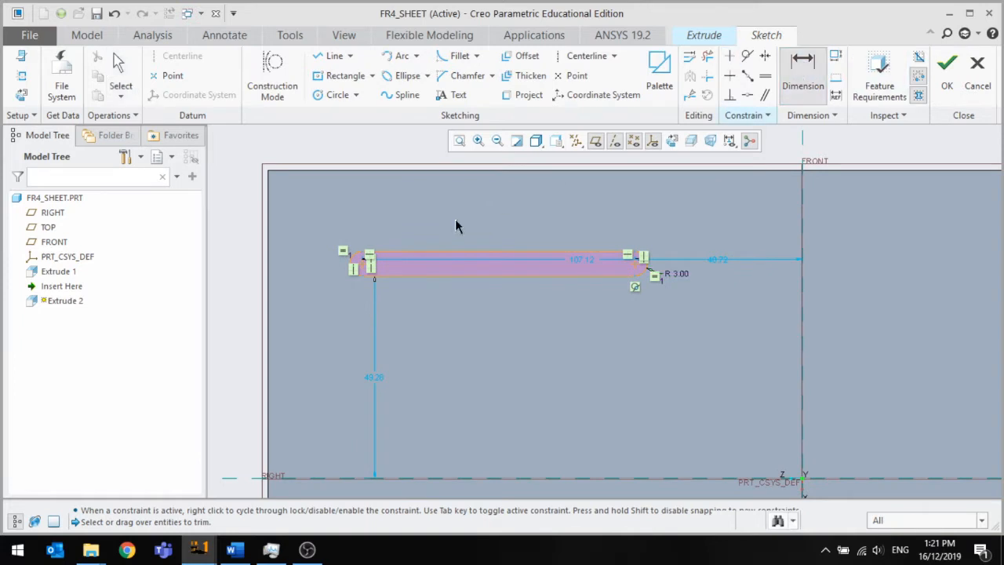
click(364, 170)
middle_click(313, 196)
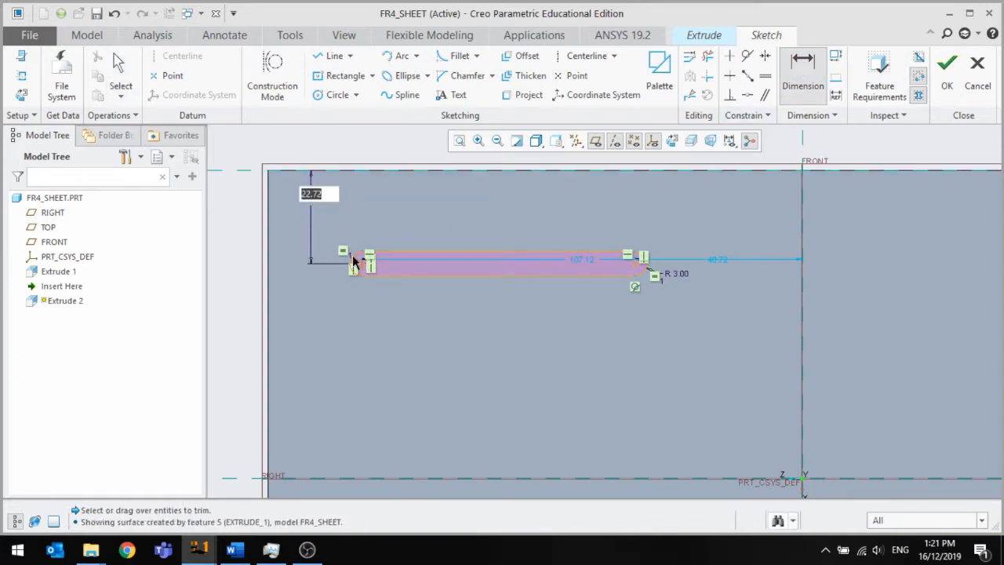
text(15)
key(Return)
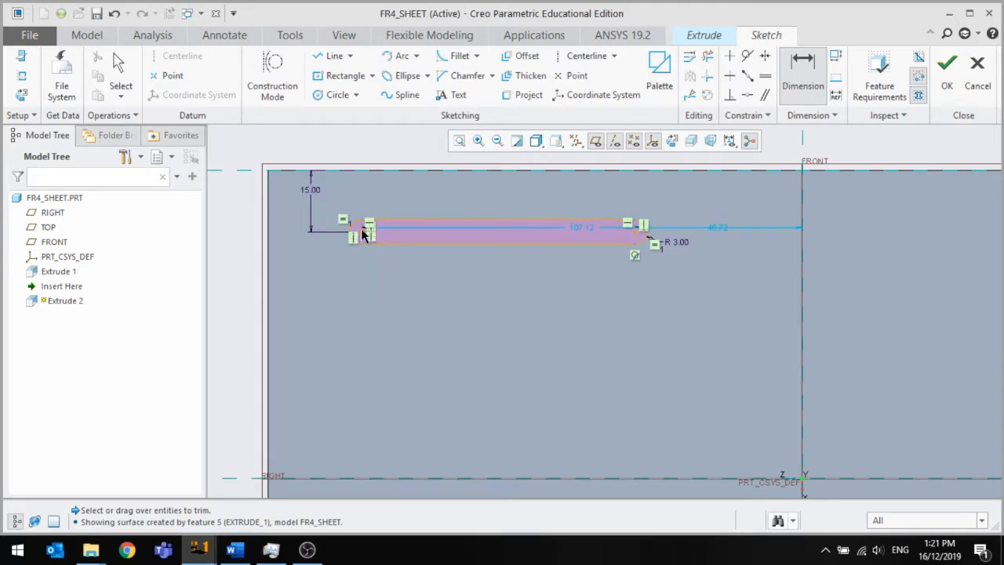
Dimension the slot's left arc centre at 10 from the sheet's left edge.
click(364, 236)
click(268, 253)
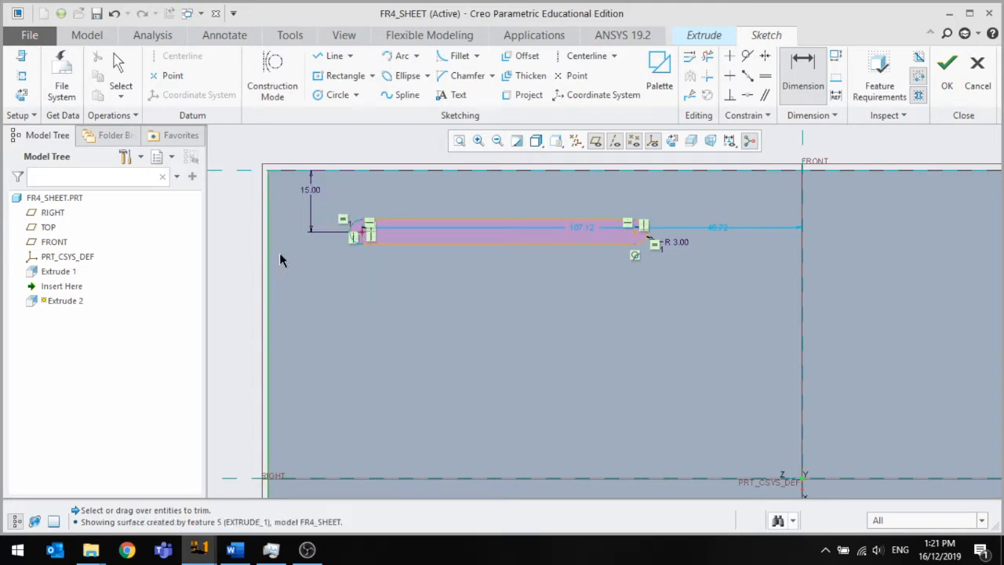
middle_click(279, 252)
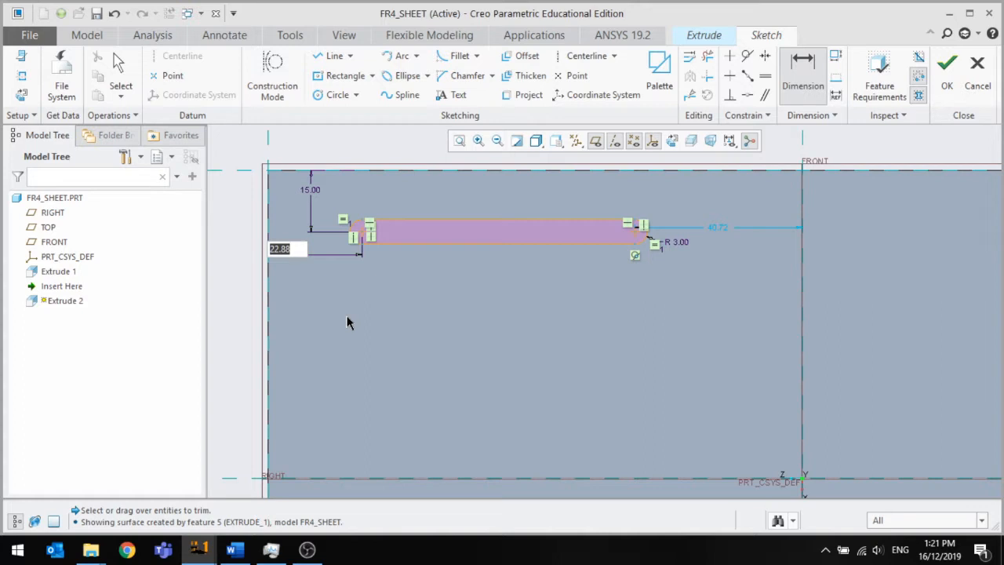
text(10)
key(Return)
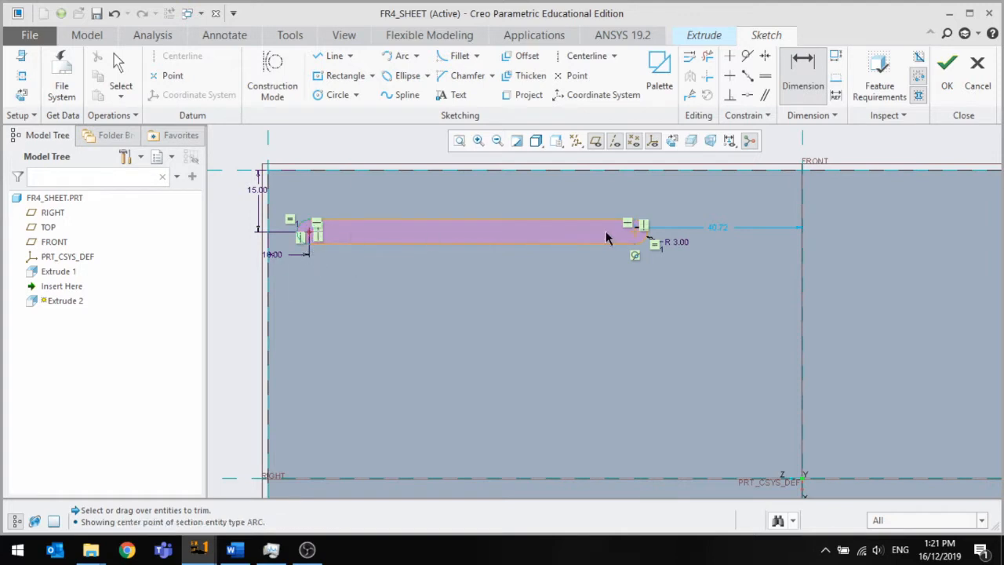
Dimension the distance between the slot's two arc centres as 90.
click(643, 230)
middle_click(465, 200)
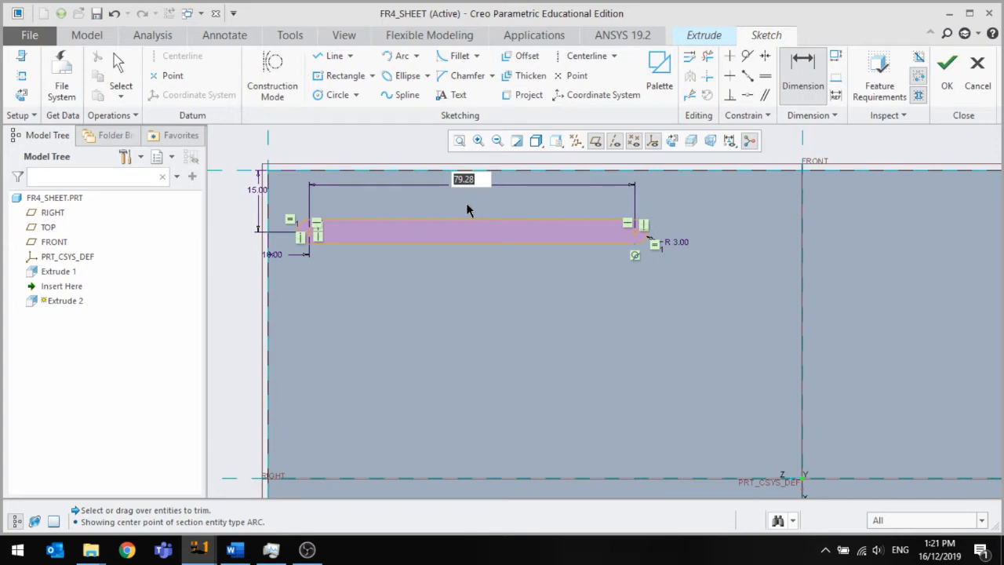
text(90)
key(Return)
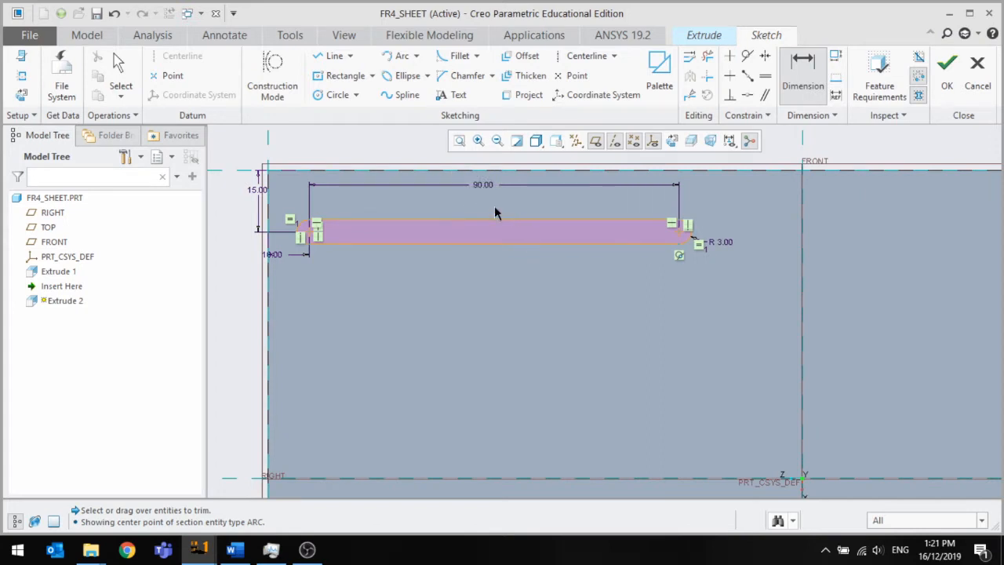
Change the slot's centre-to-centre distance to 100 and finish the sketch.
double_click(492, 184)
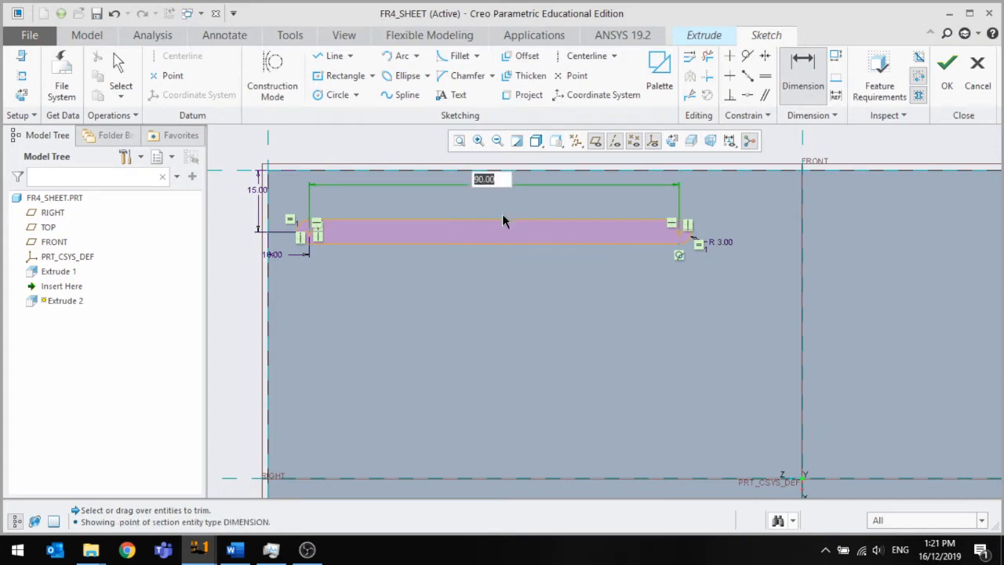
text(100)
key(Return)
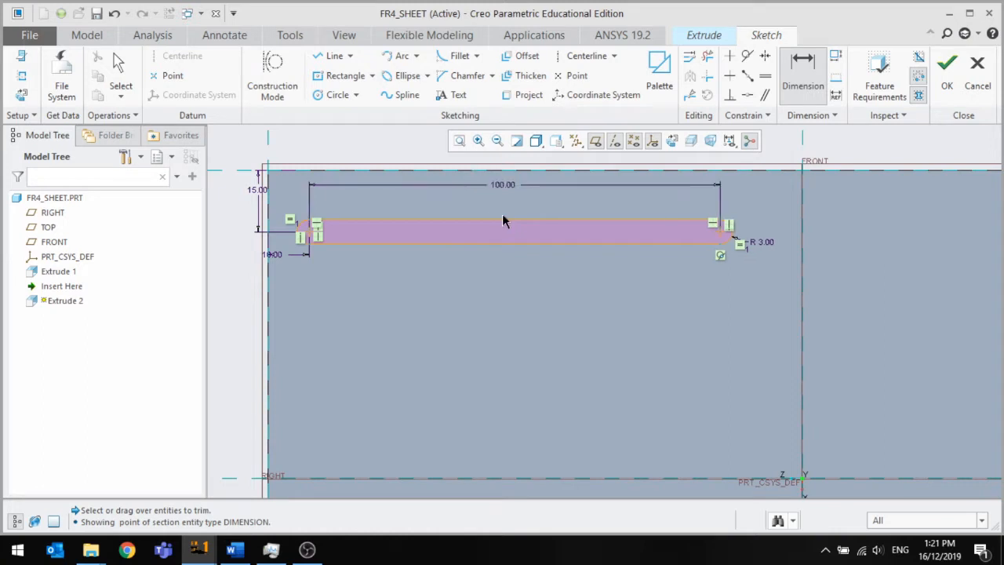
scroll(507, 227, up, 2)
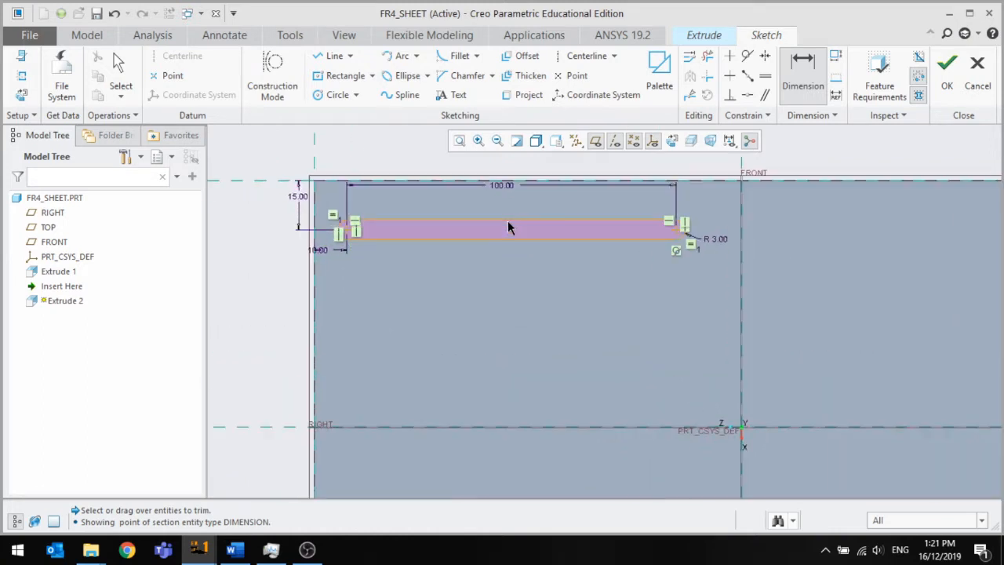
click(949, 66)
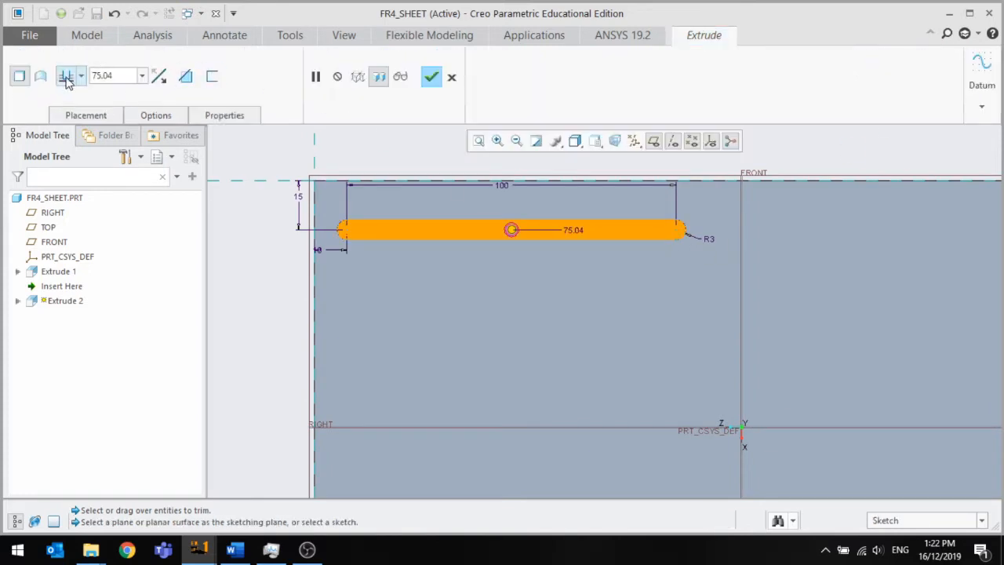
Make the slot extrusion remove material and complete the cut in the sheet.
click(184, 77)
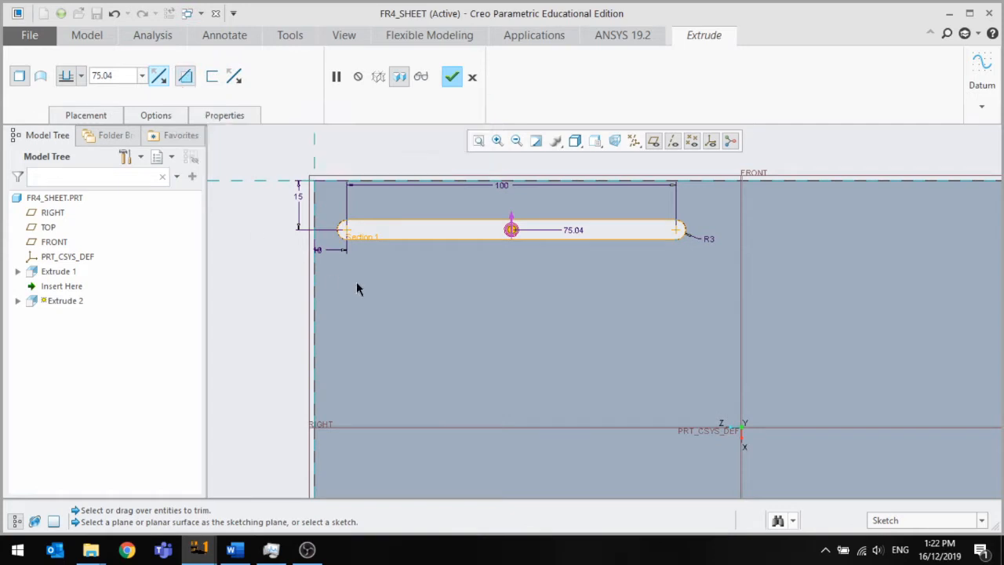
scroll(356, 281, down, 3)
click(451, 76)
mouse_move(437, 226)
middle_down()
mouse_move(428, 193)
mouse_move(441, 191)
mouse_move(426, 219)
middle_up()
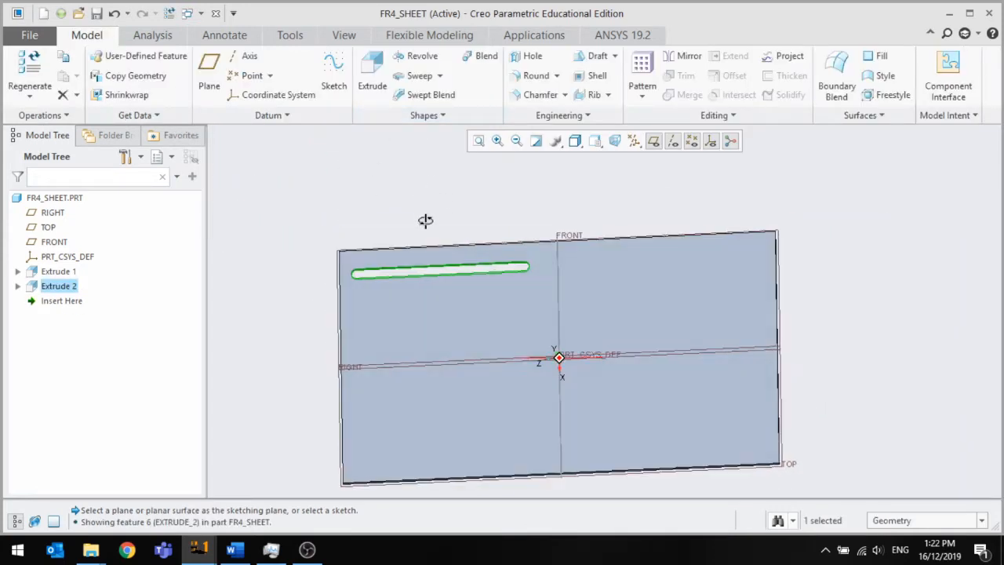
click(641, 78)
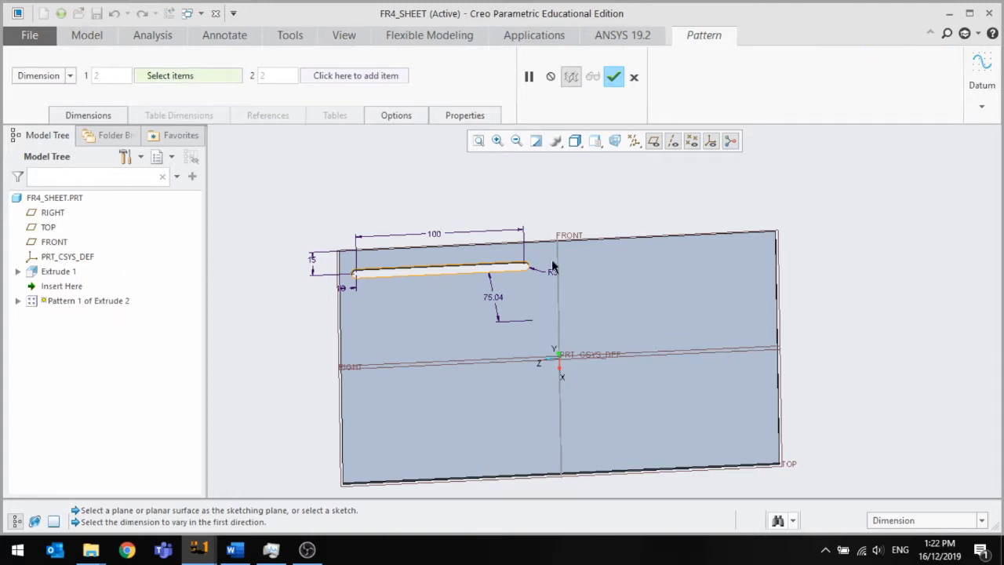
click(633, 77)
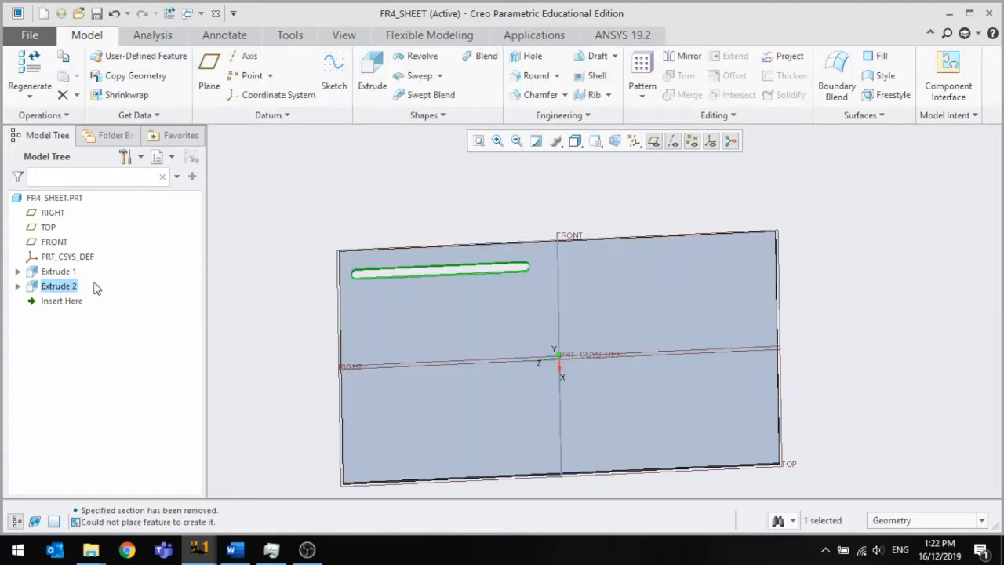
click(80, 257)
click(59, 287)
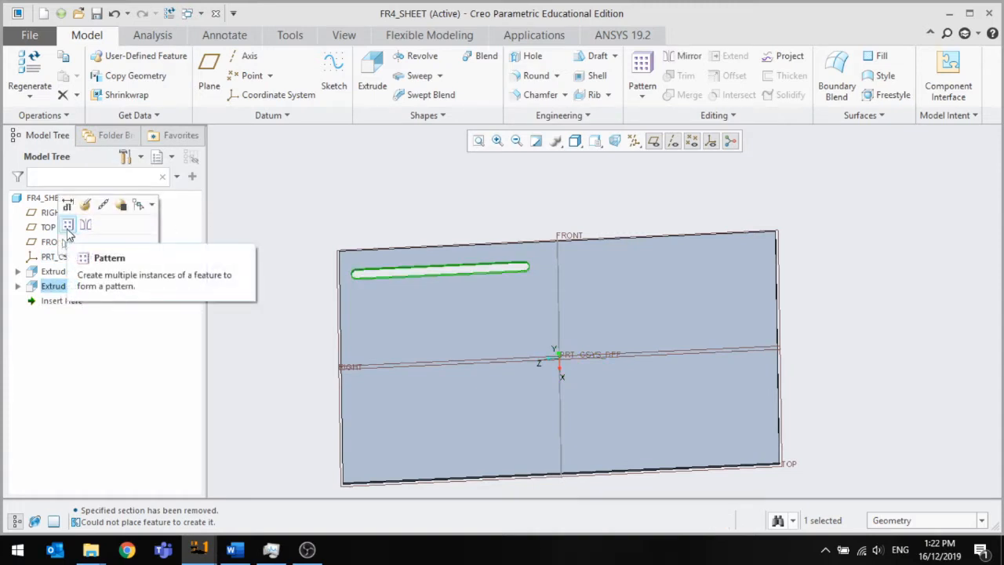
click(643, 94)
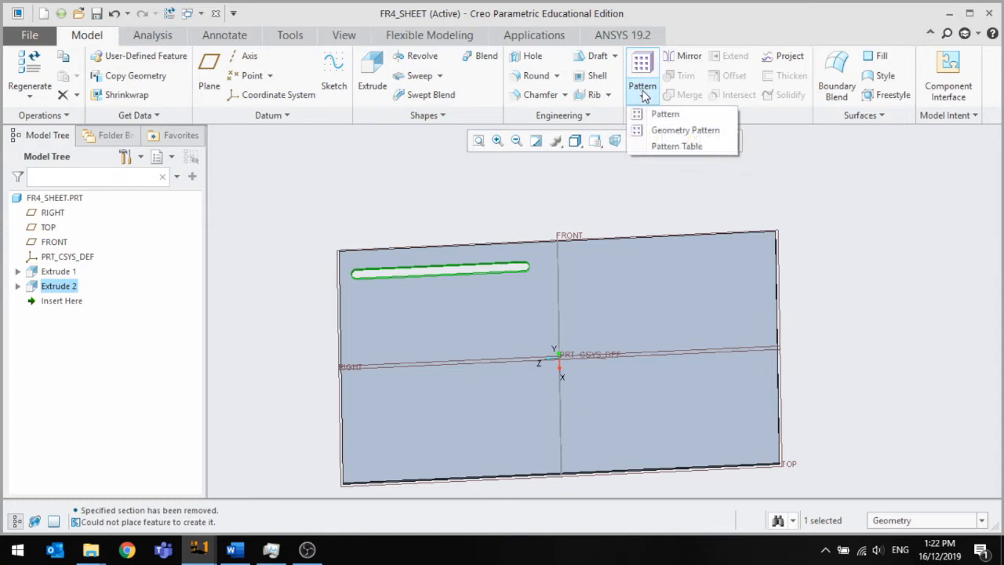
click(643, 93)
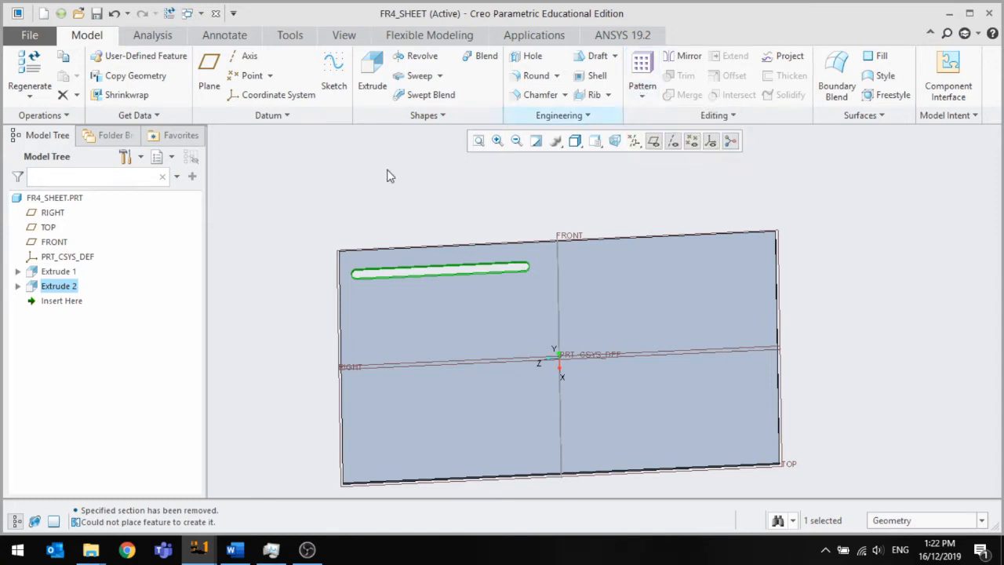
Start a Direction pattern of the slot cut, using the sheet's left edge as the first direction.
click(55, 289)
click(64, 221)
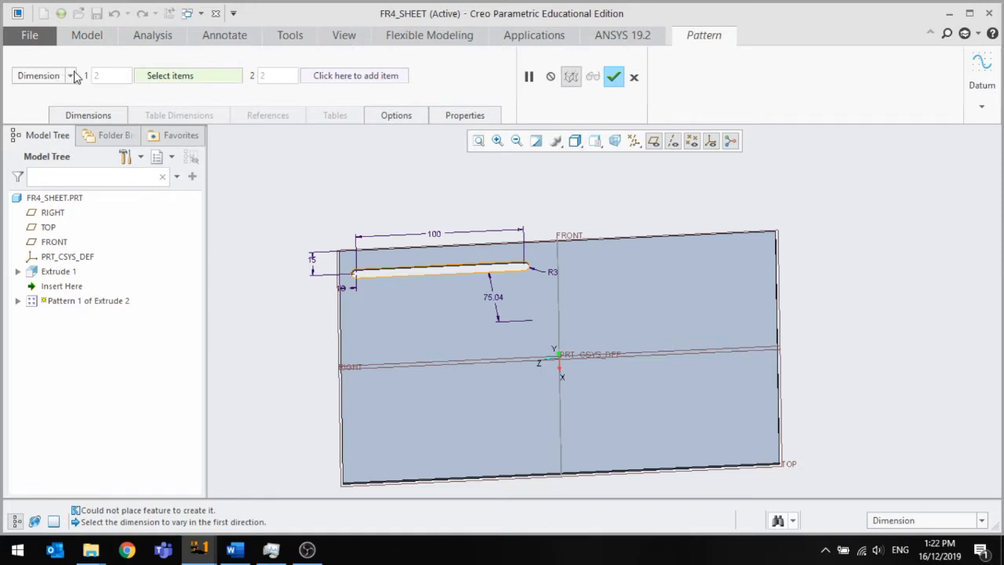
click(71, 76)
click(34, 104)
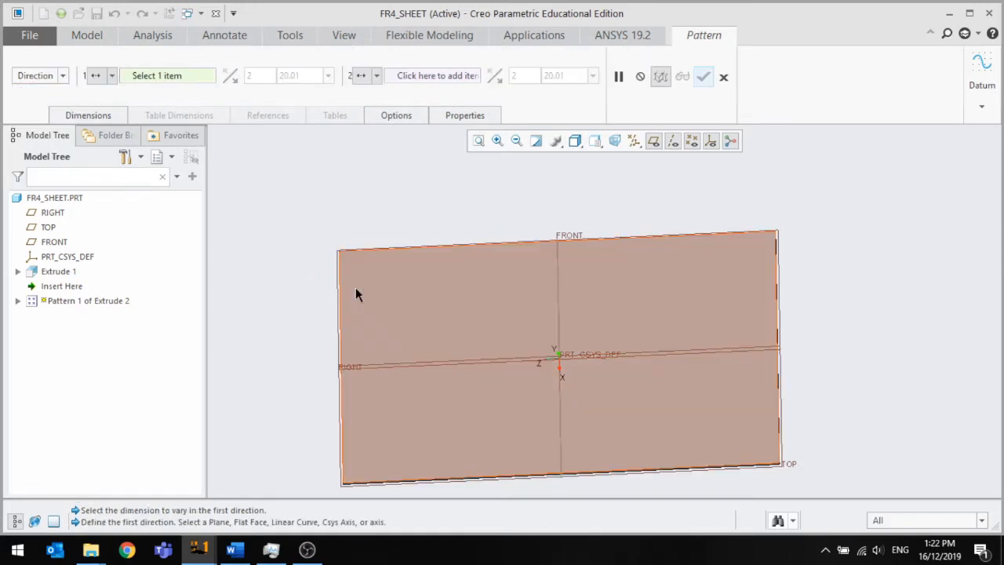
scroll(346, 327, up, 3)
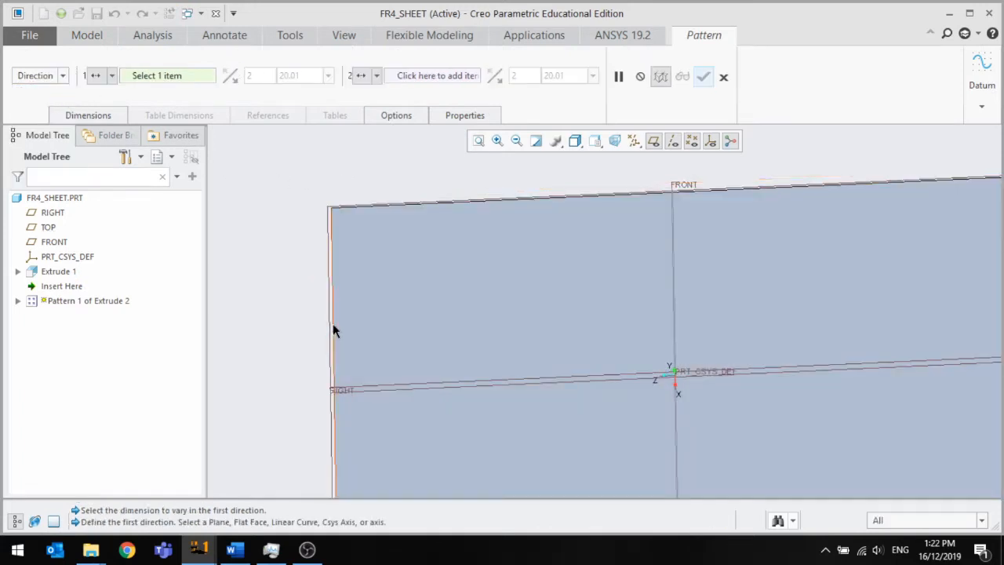
click(333, 324)
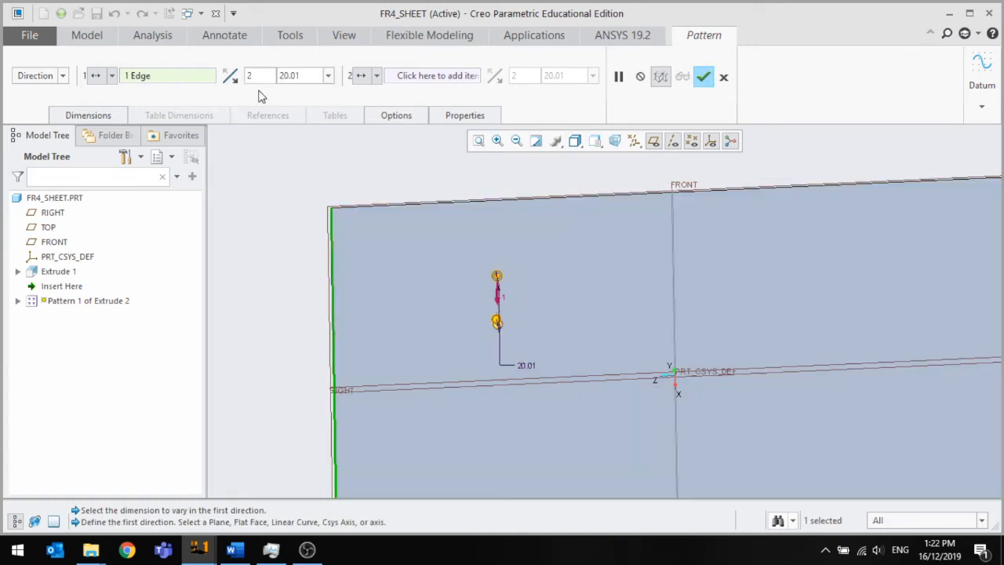
Set the number of pattern members in the first direction to 7.
drag(258, 73, 214, 72)
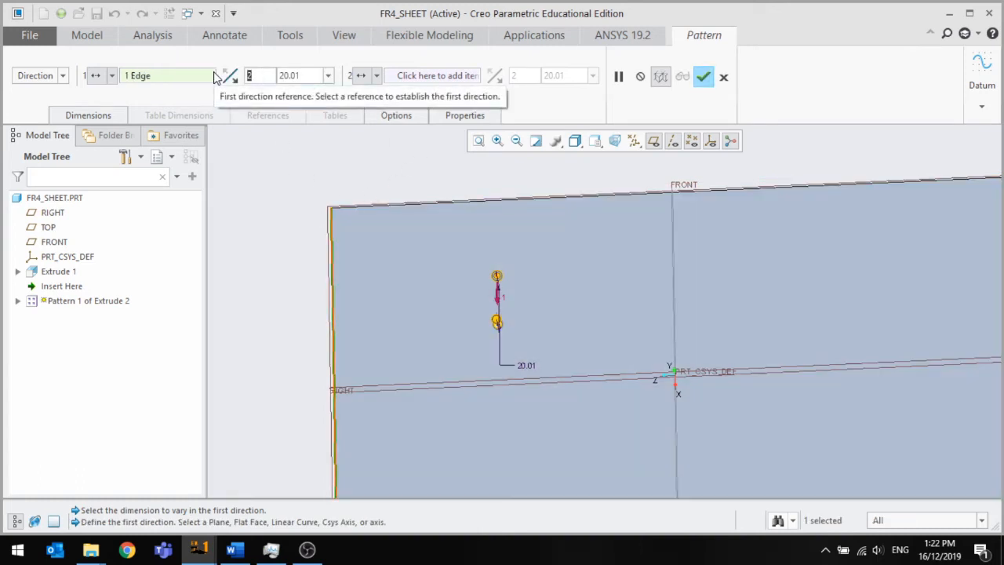
text(7)
scroll(934, 385, up, 4)
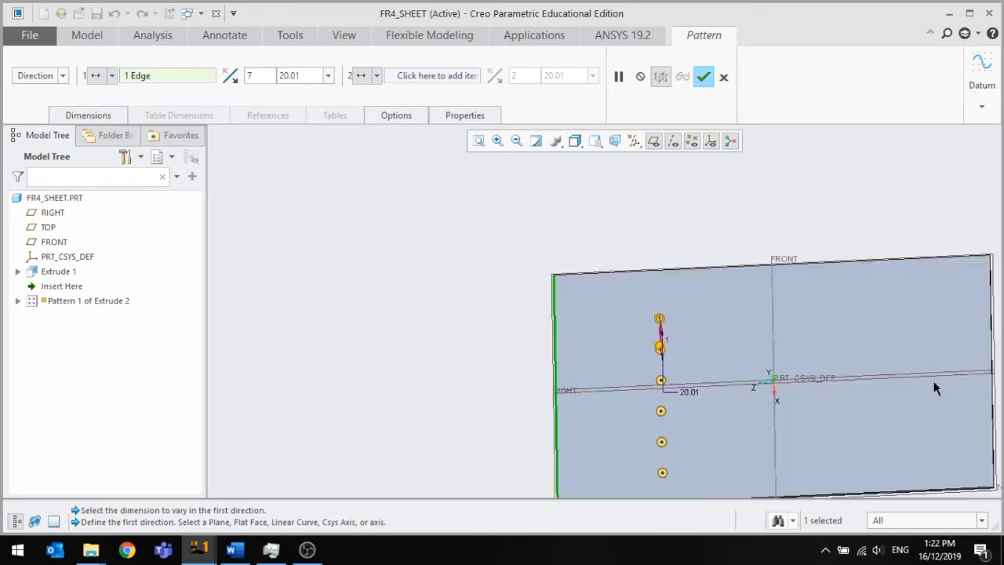
scroll(735, 305, down, 2)
scroll(783, 353, up, 2)
scroll(782, 352, down, 4)
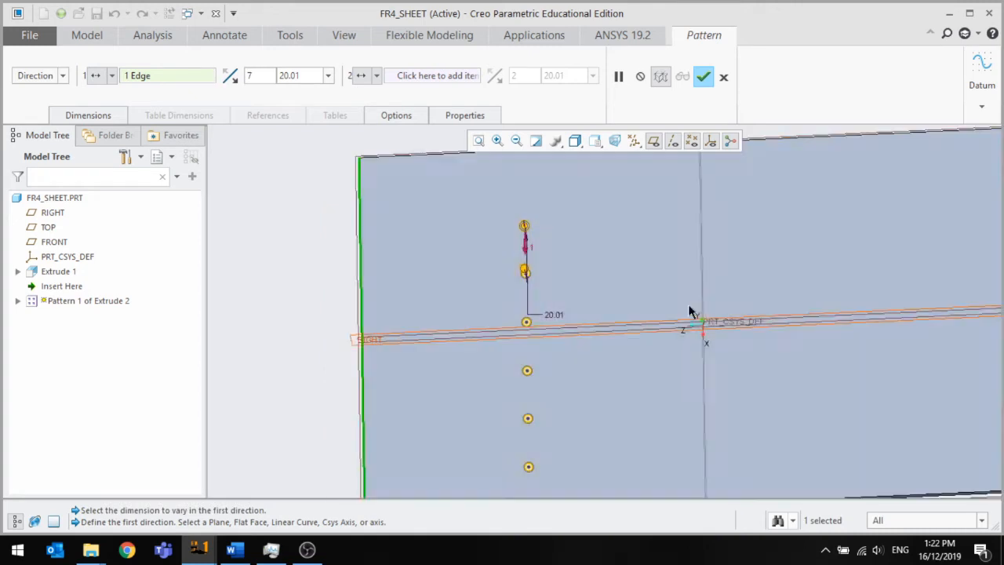
scroll(690, 314, up, 2)
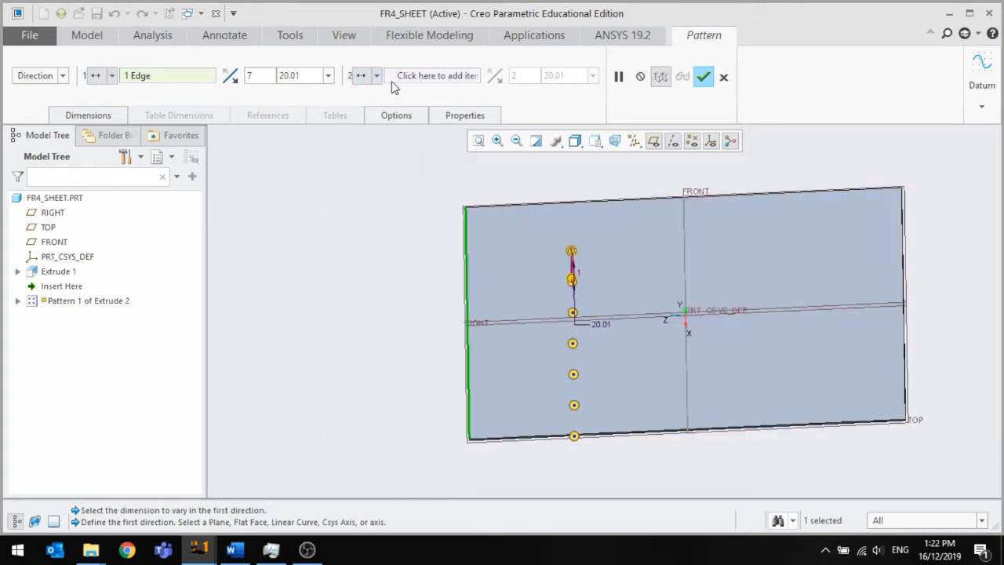
Use the sheet's upper edge as the second pattern direction, with a spacing of 180 and the direction flipped toward the sheet's interior.
click(441, 79)
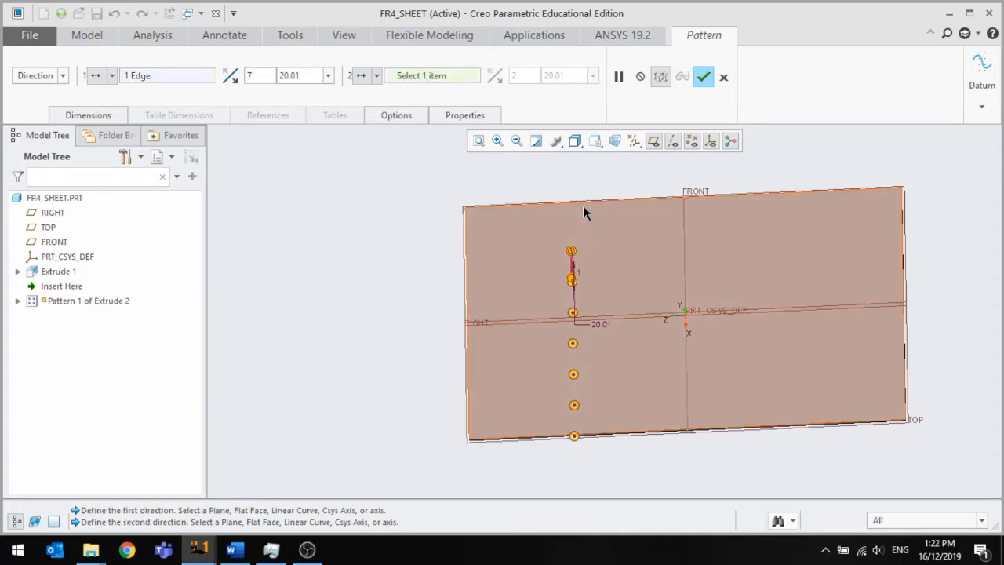
click(597, 201)
scroll(524, 224, up, 3)
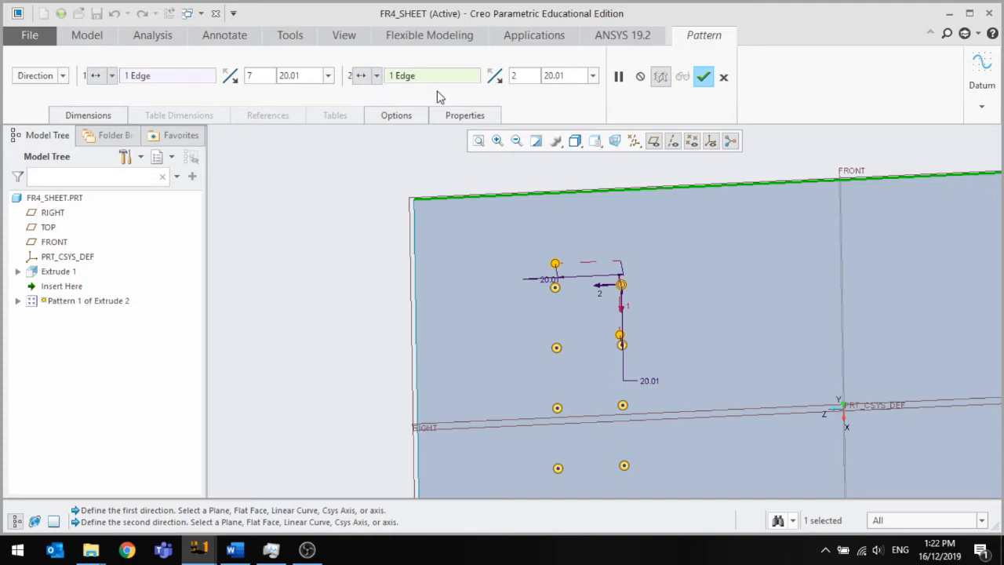
double_click(549, 77)
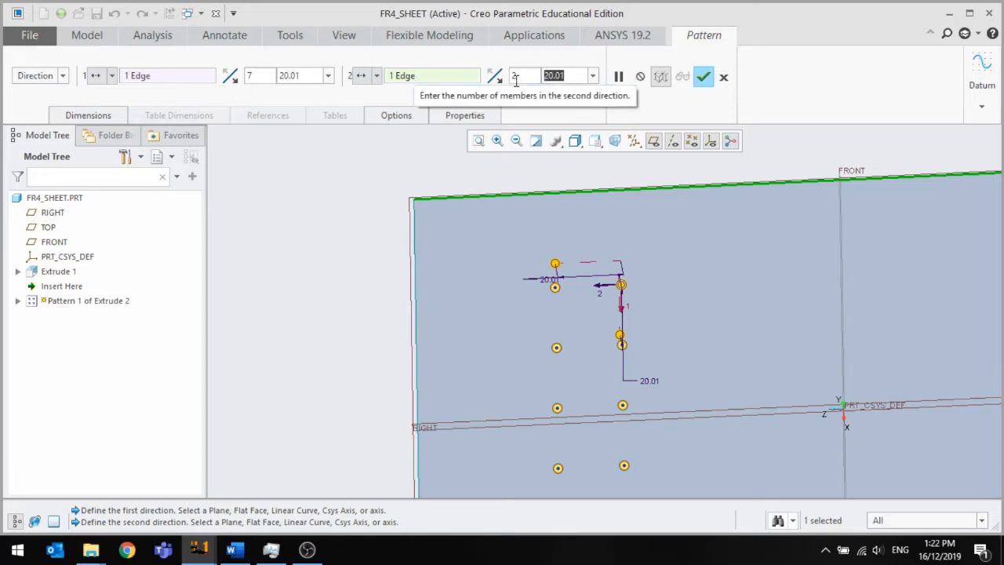
text(180)
key(Return)
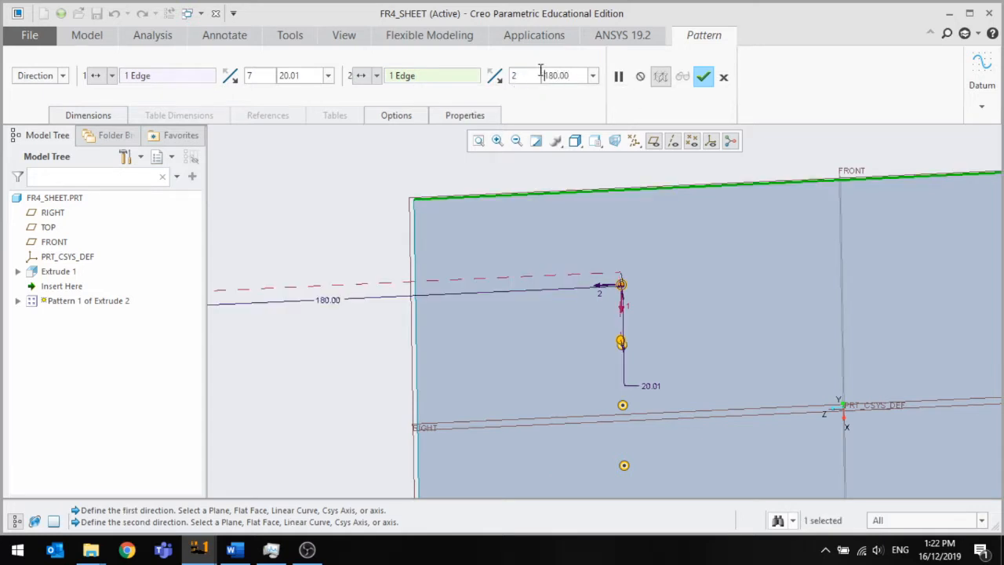
click(494, 75)
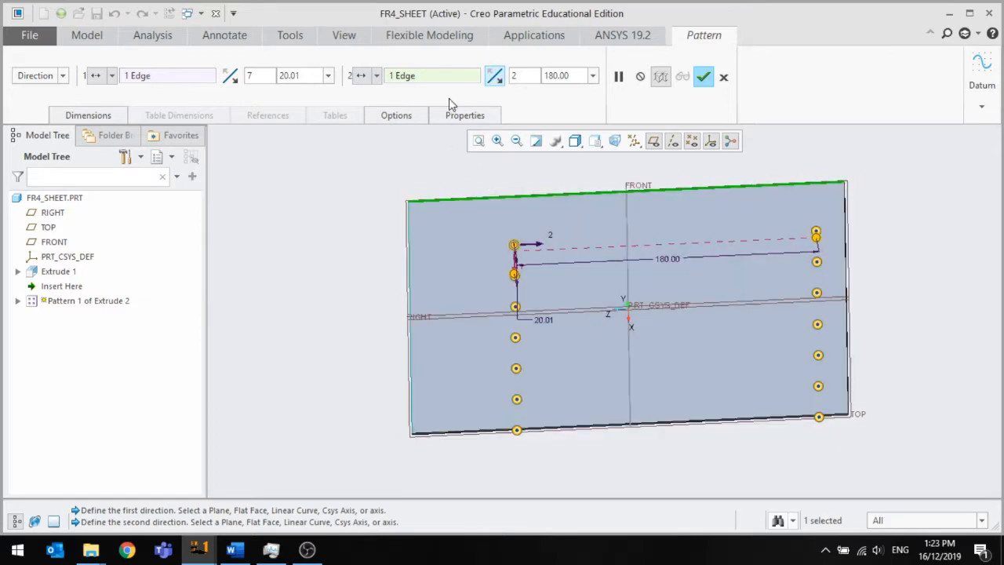
Change the pattern spacing in the second direction to 70 and complete the slot pattern.
drag(572, 76, 514, 73)
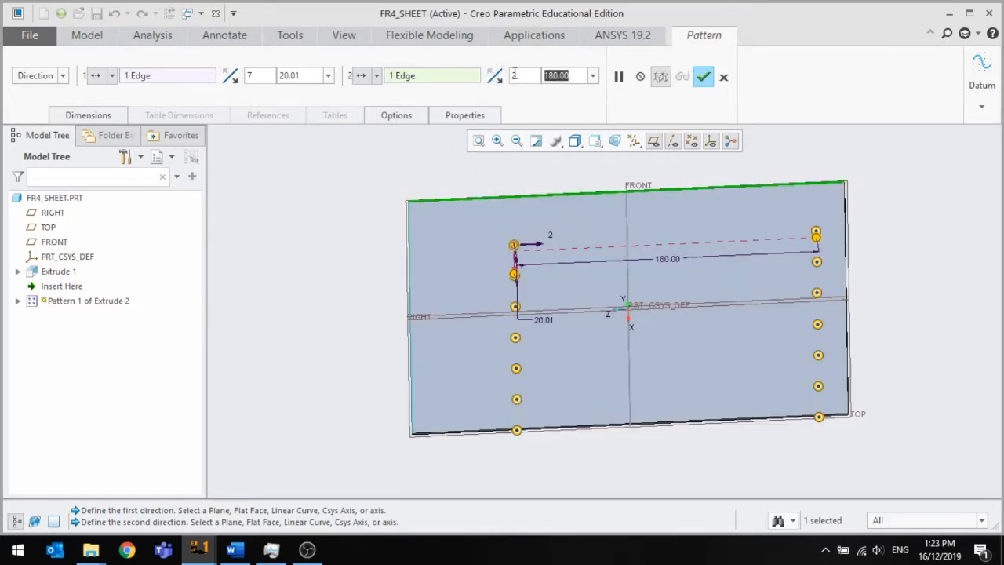
text(70)
key(Return)
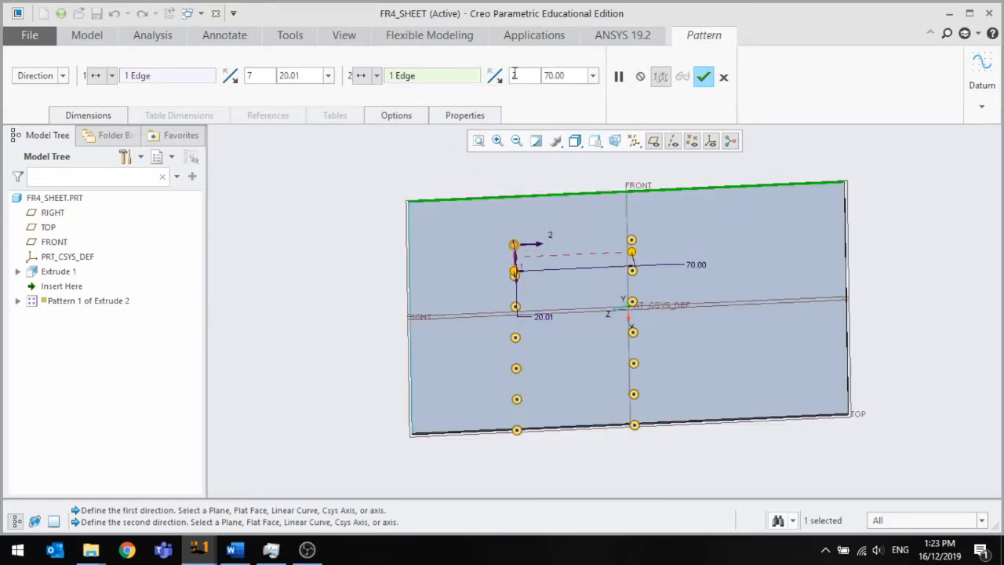
click(703, 76)
scroll(600, 216, down, 3)
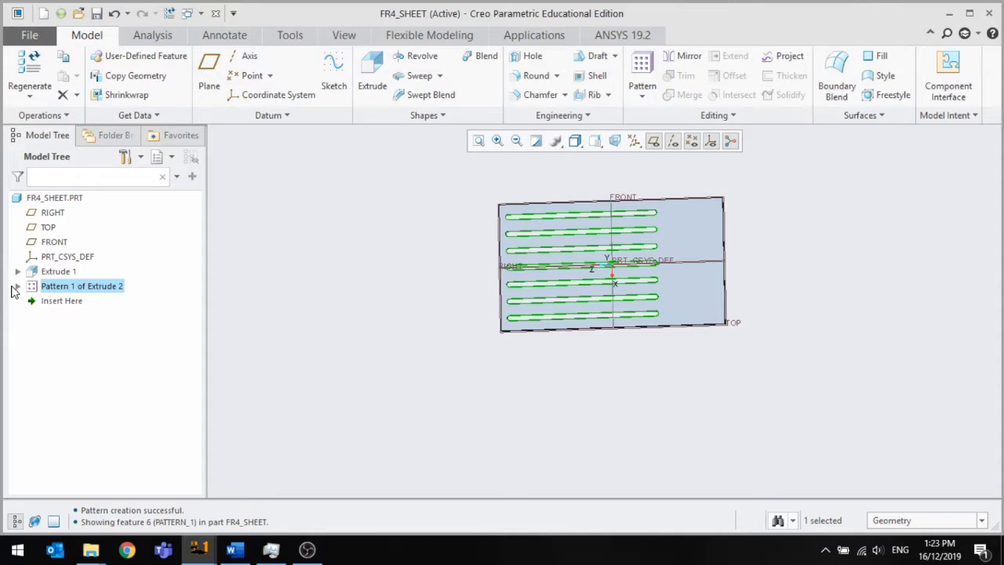
click(48, 287)
click(73, 197)
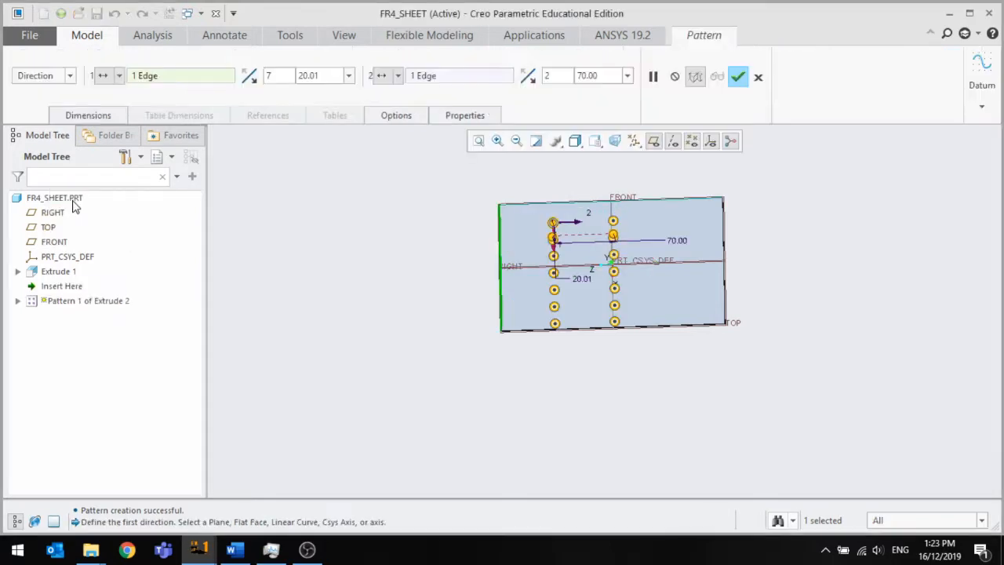
click(758, 77)
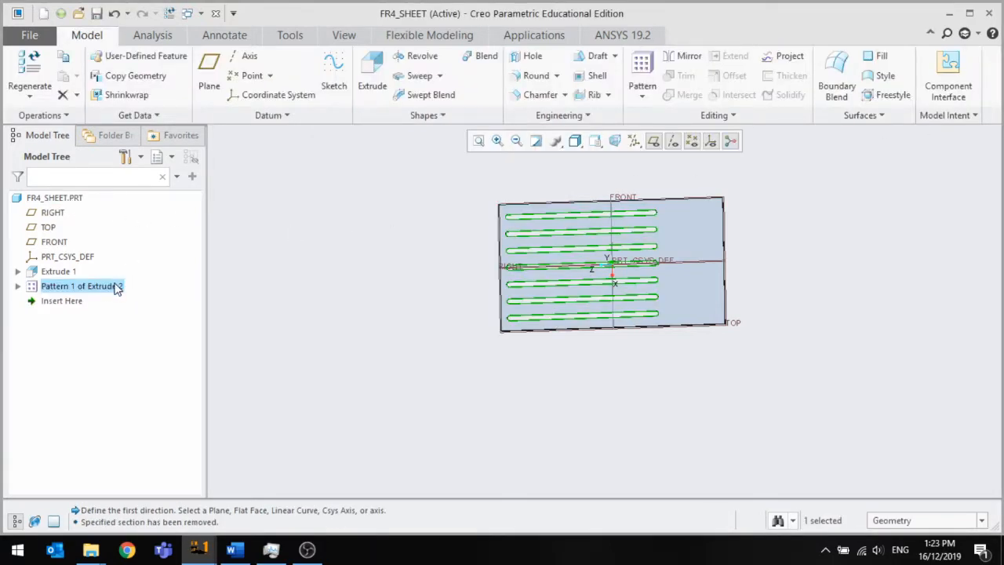
Redefine the slot pattern with a spacing of 140 in the second direction.
click(76, 289)
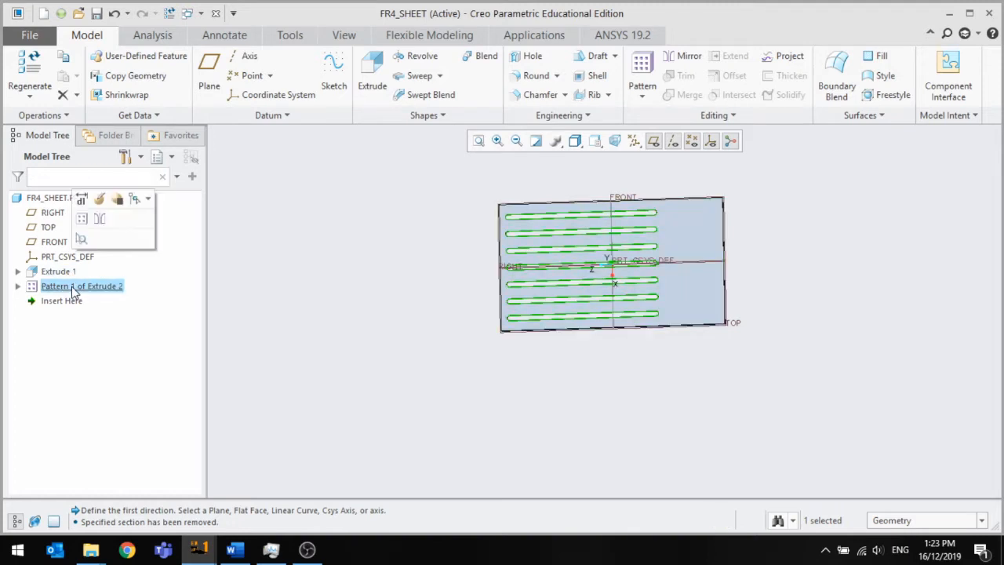
click(100, 199)
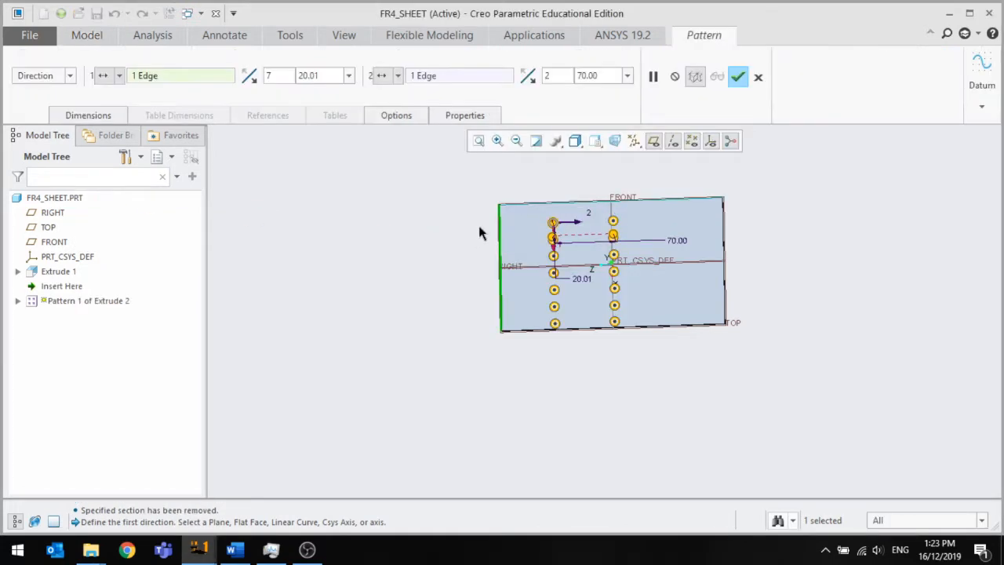
scroll(588, 205, up, 2)
scroll(588, 283, up, 2)
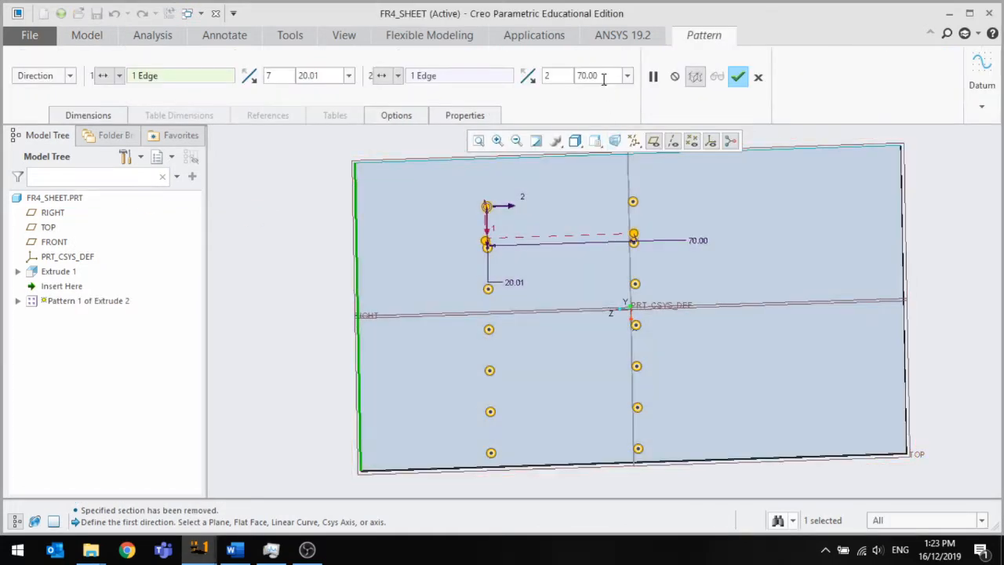
double_click(607, 78)
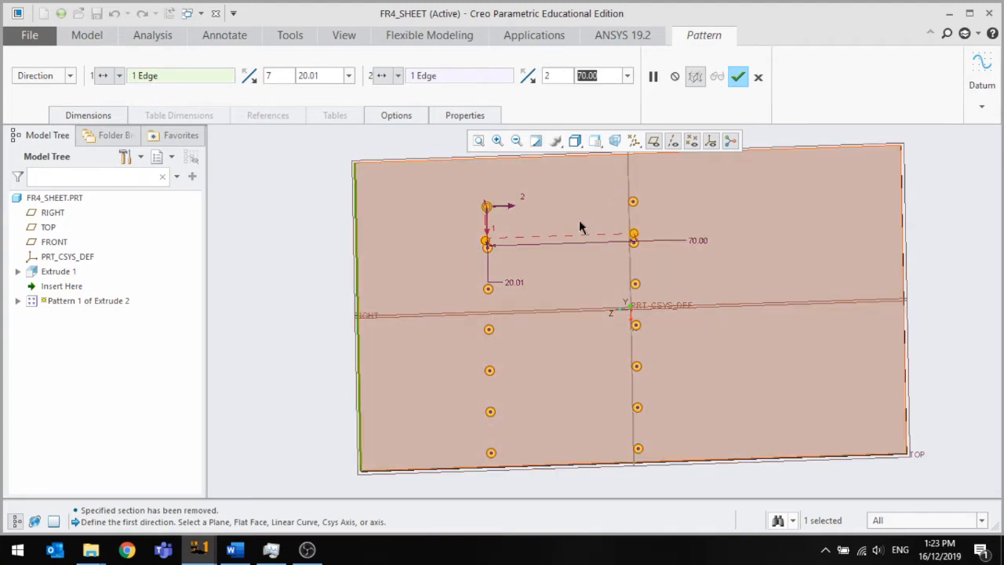
scroll(453, 282, down, 2)
scroll(486, 251, up, 4)
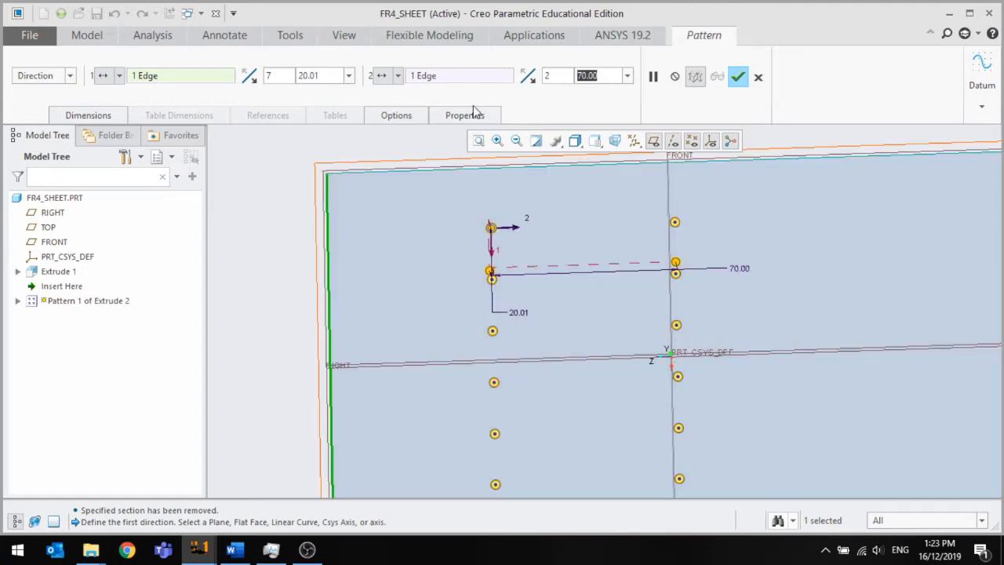
scroll(466, 252, down, 2)
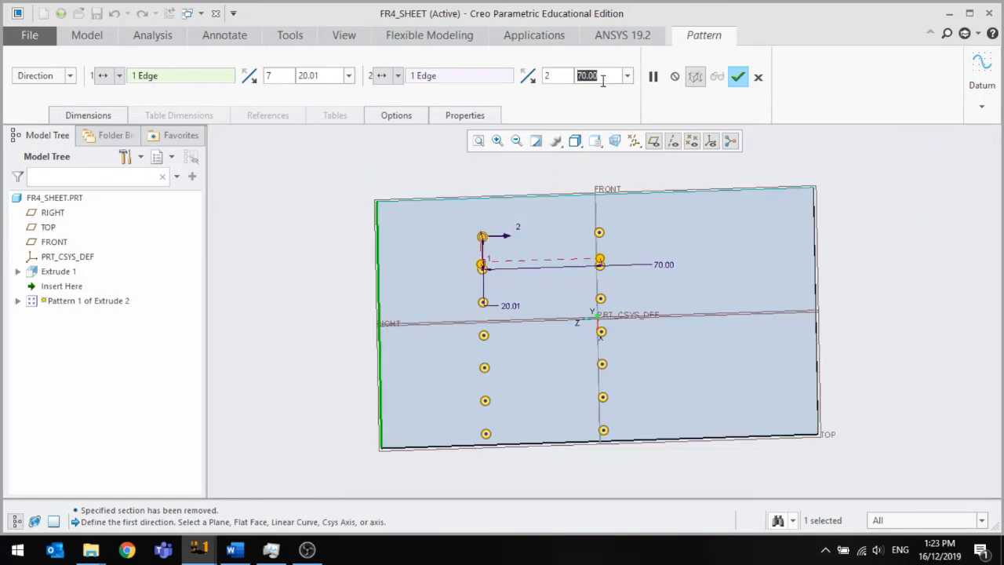
text(14)
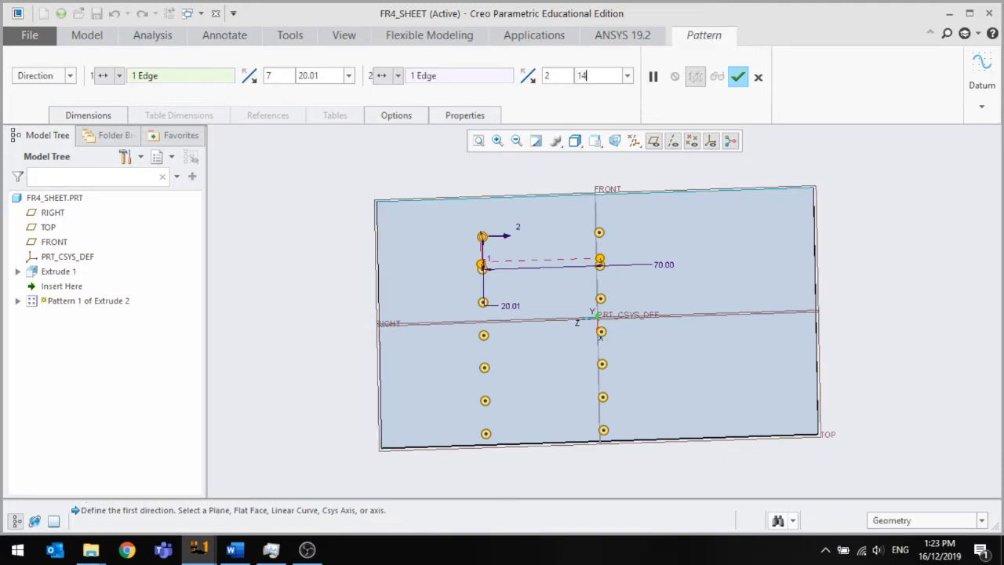
key(Return)
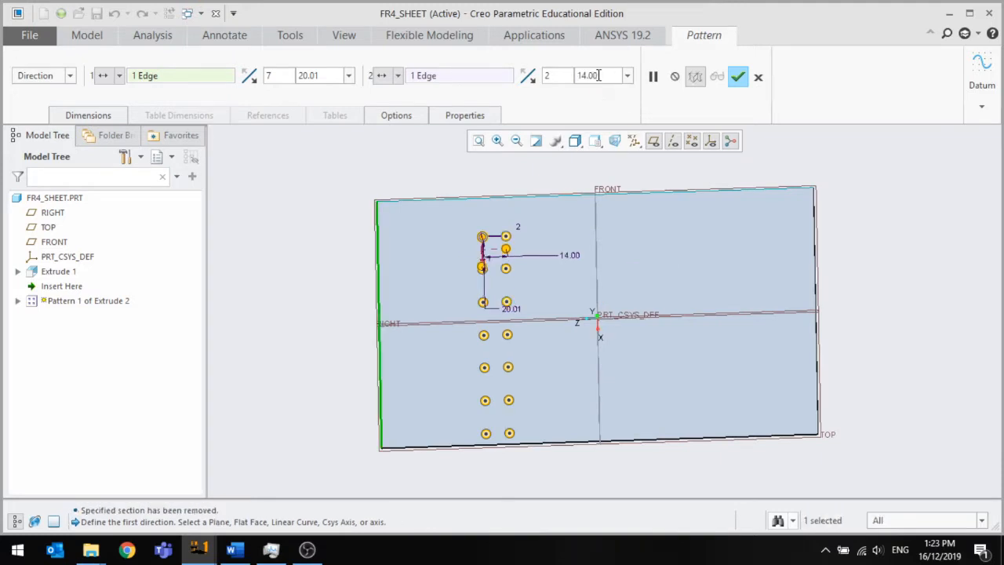
text(0)
key(Return)
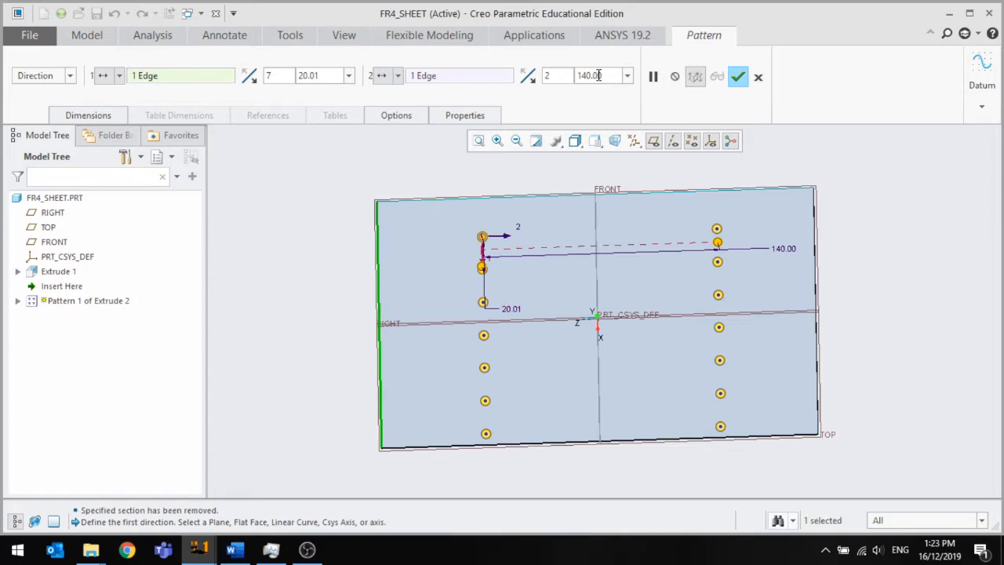
click(737, 77)
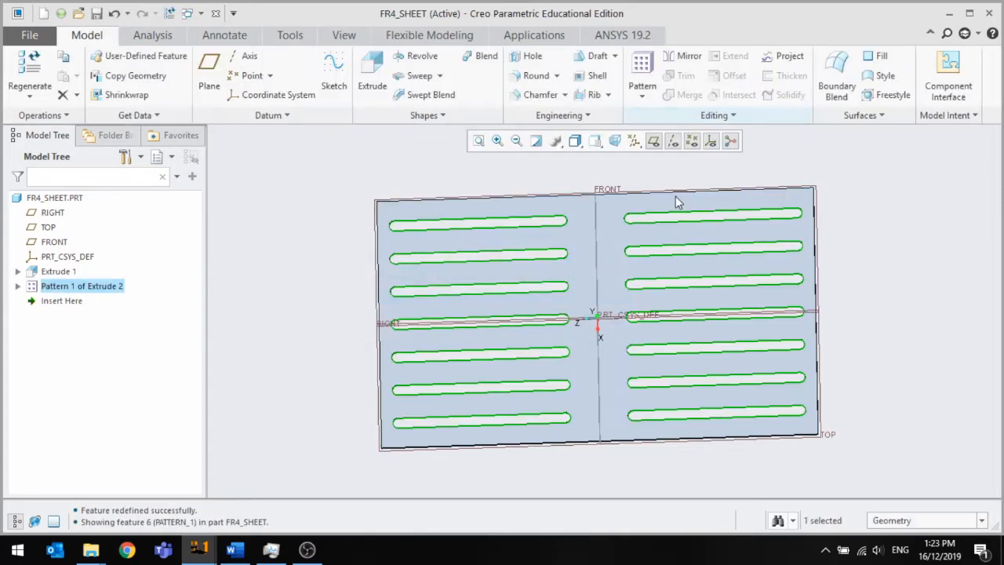
Reopen the slot pattern's definition and set the first-direction spacing to 15.
mouse_move(676, 210)
middle_down()
mouse_move(669, 171)
mouse_move(673, 208)
middle_up()
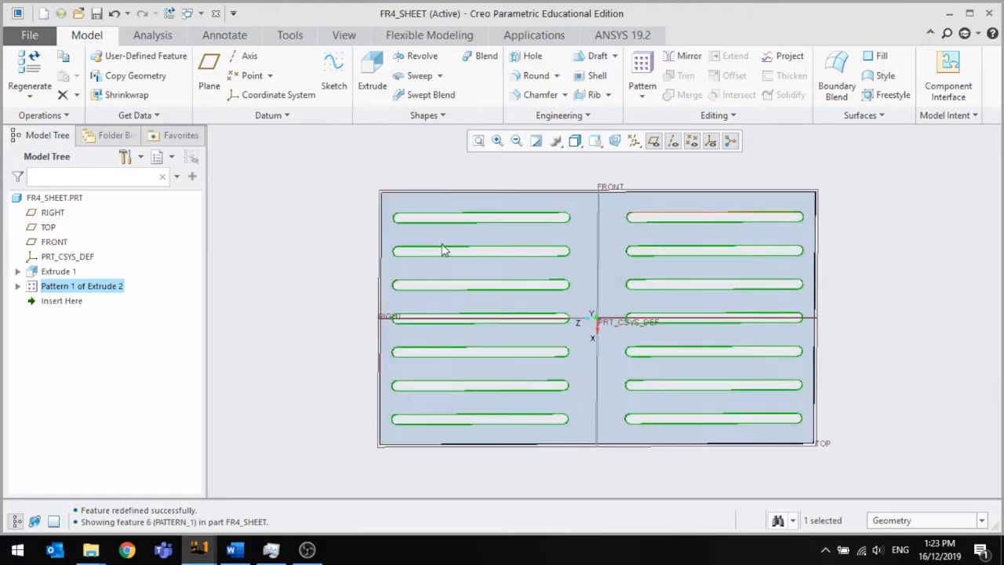
click(108, 287)
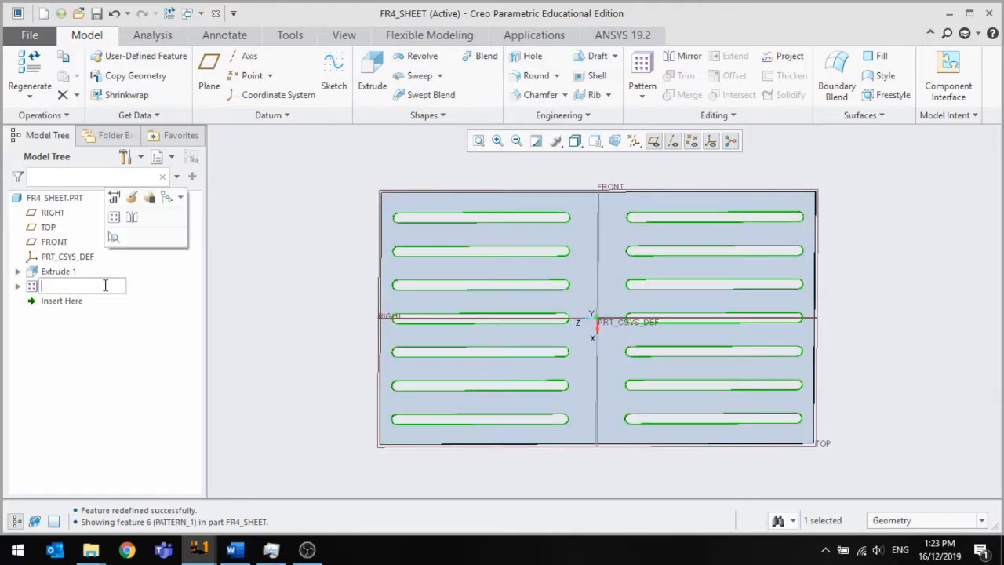
click(131, 199)
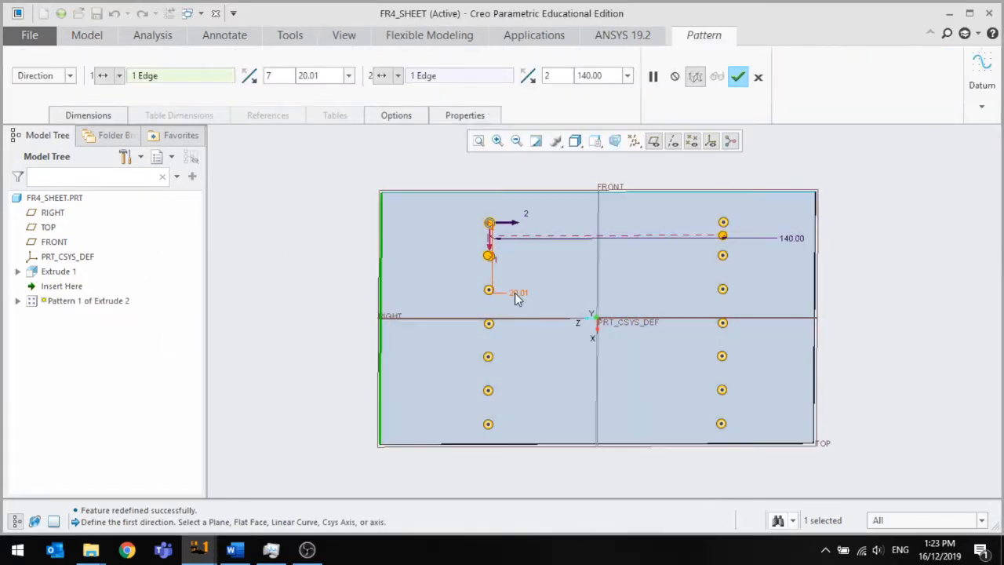
drag(317, 76, 276, 73)
text(15)
key(Return)
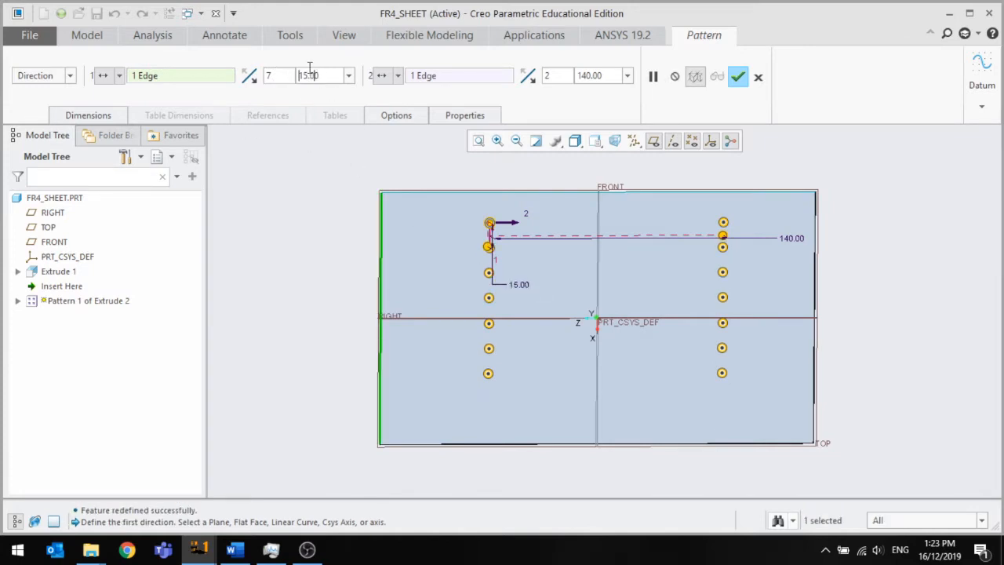
Change the slot pattern's first-direction spacing to 20 and complete the redefinition.
drag(310, 69, 250, 68)
text(200)
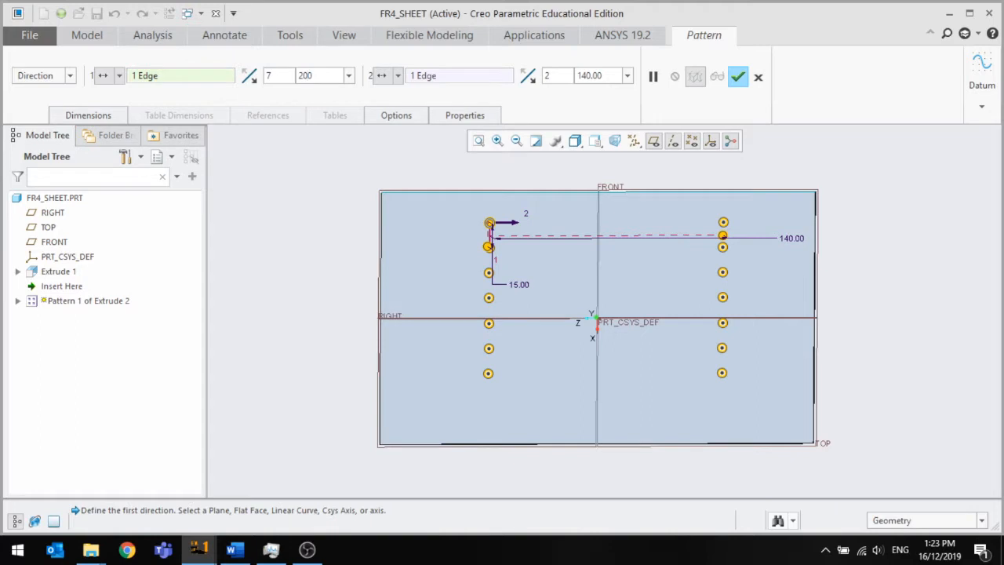
key(Return)
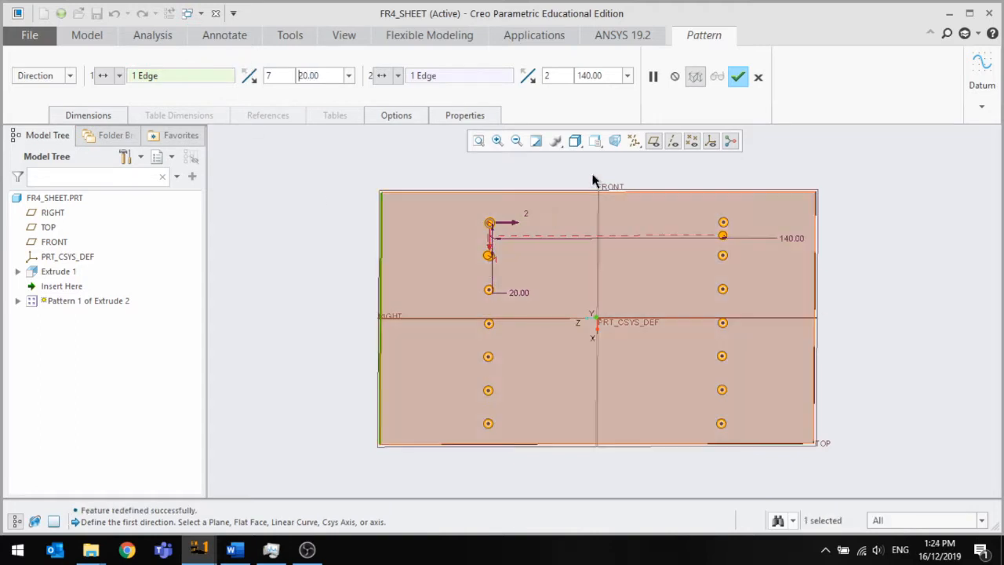
click(737, 76)
Reopen the slot pattern's definition to review its spacing and member counts, and accept it as is.
scroll(521, 232, down, 3)
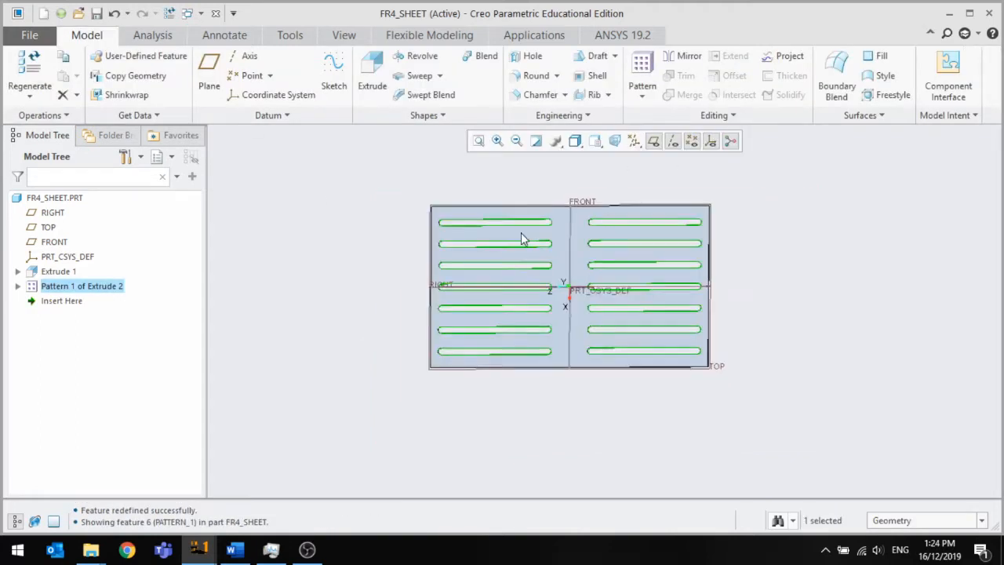
middle_drag(521, 232, 534, 271)
click(102, 289)
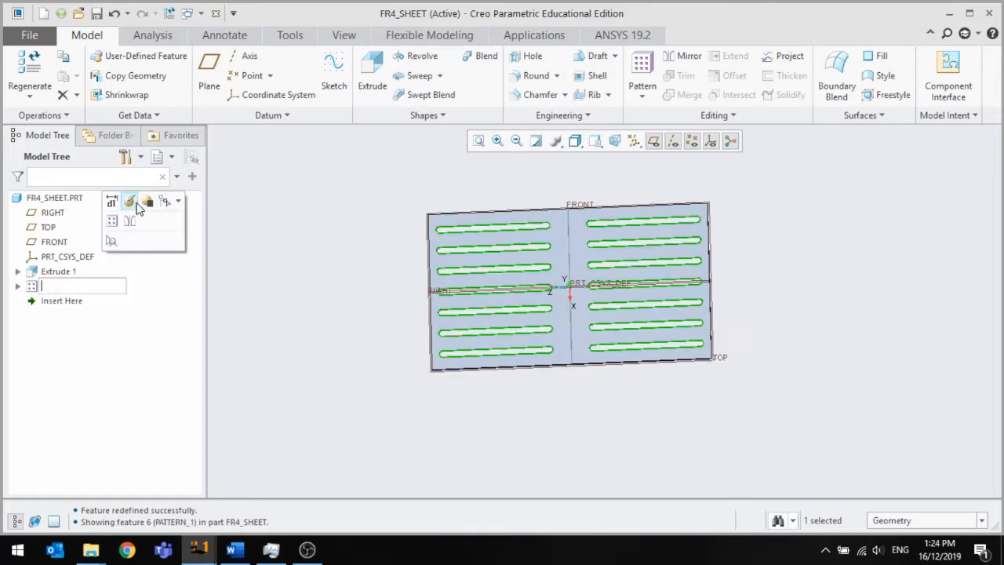
click(135, 204)
mouse_move(465, 336)
middle_down()
mouse_move(614, 342)
mouse_move(465, 336)
middle_up()
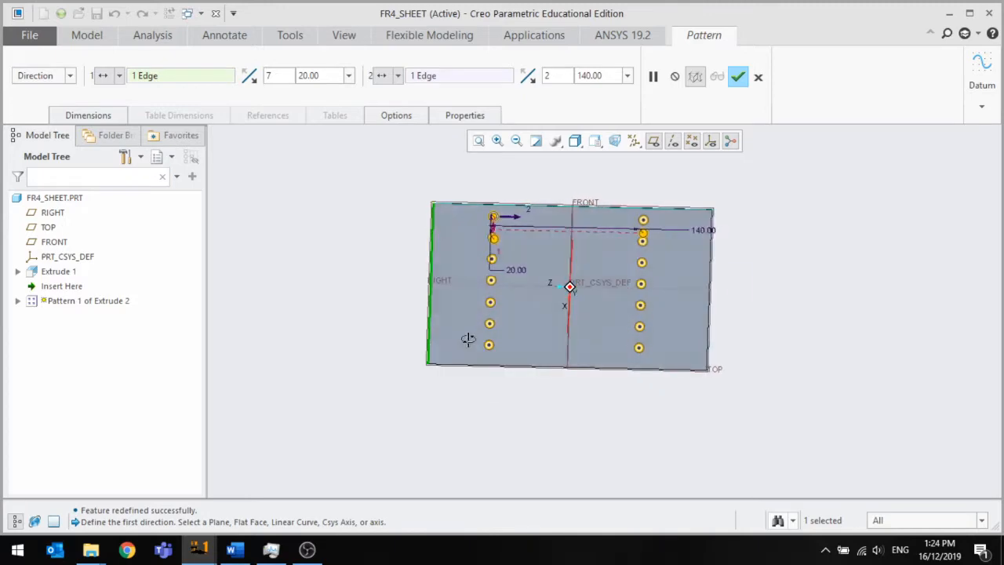
click(744, 77)
Start a new Extrude feature and place its sketch on the broad face of the slotted sheet.
middle_drag(560, 296, 502, 215)
scroll(520, 225, down, 4)
scroll(501, 225, up, 2)
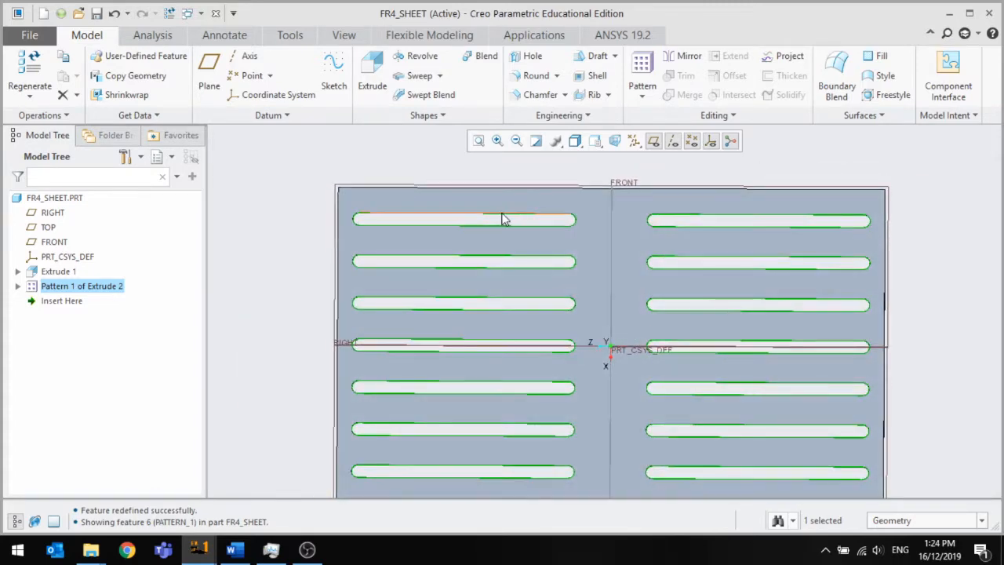
scroll(502, 218, up, 2)
scroll(502, 219, down, 2)
click(365, 70)
scroll(482, 201, up, 2)
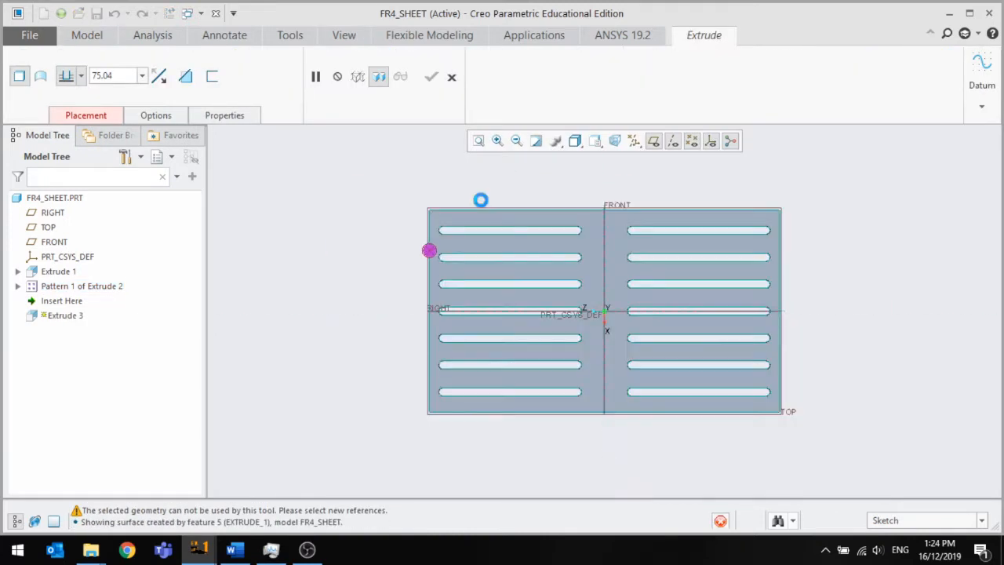
click(495, 218)
Sketch two equal, horizontally aligned circles about 8 in diameter between the sheet's upper edge and the upper-left slot.
click(338, 94)
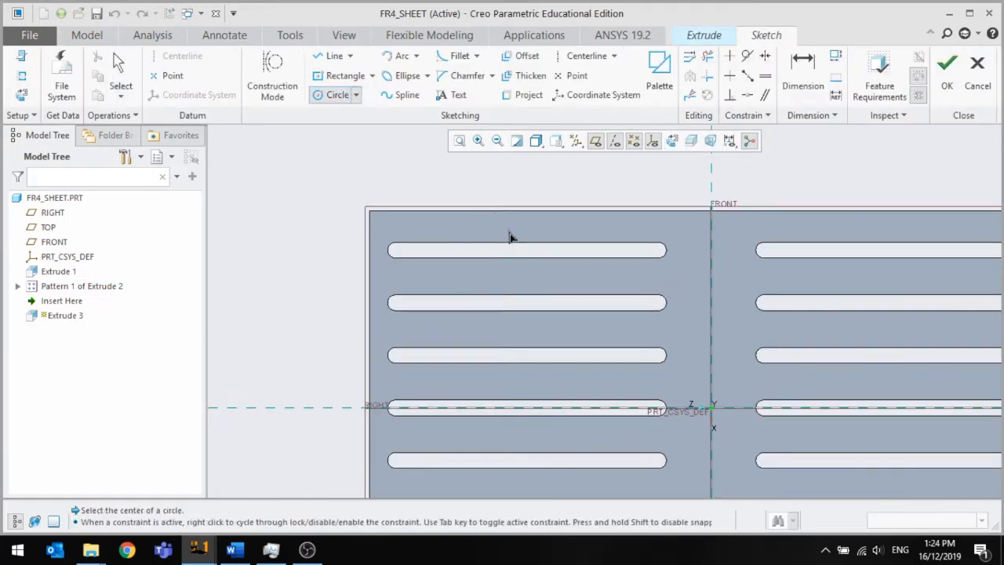
click(446, 226)
click(457, 230)
click(561, 225)
click(574, 230)
middle_click(540, 202)
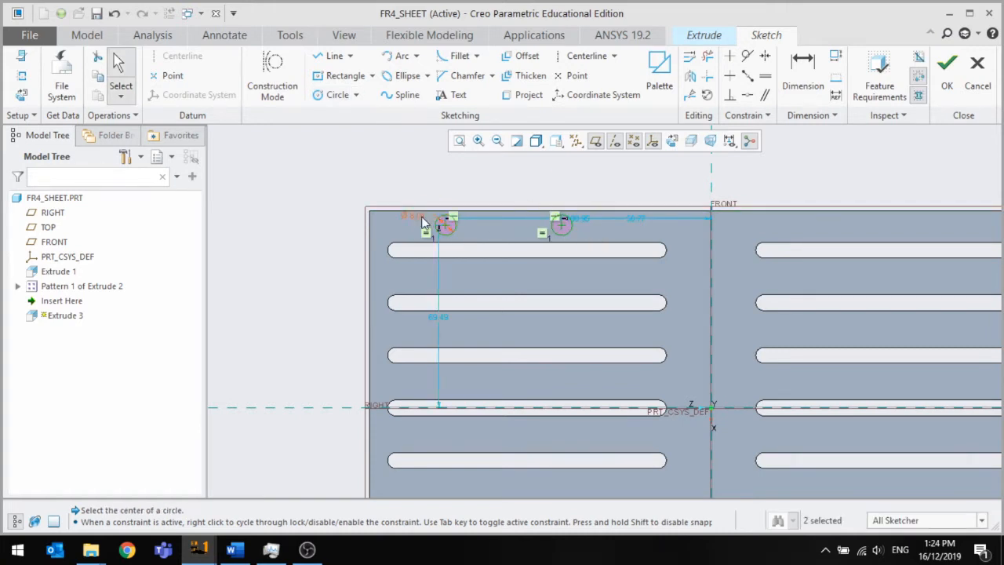
Dimension the horizontal distance between the two circle centres as 60.
scroll(422, 224, down, 2)
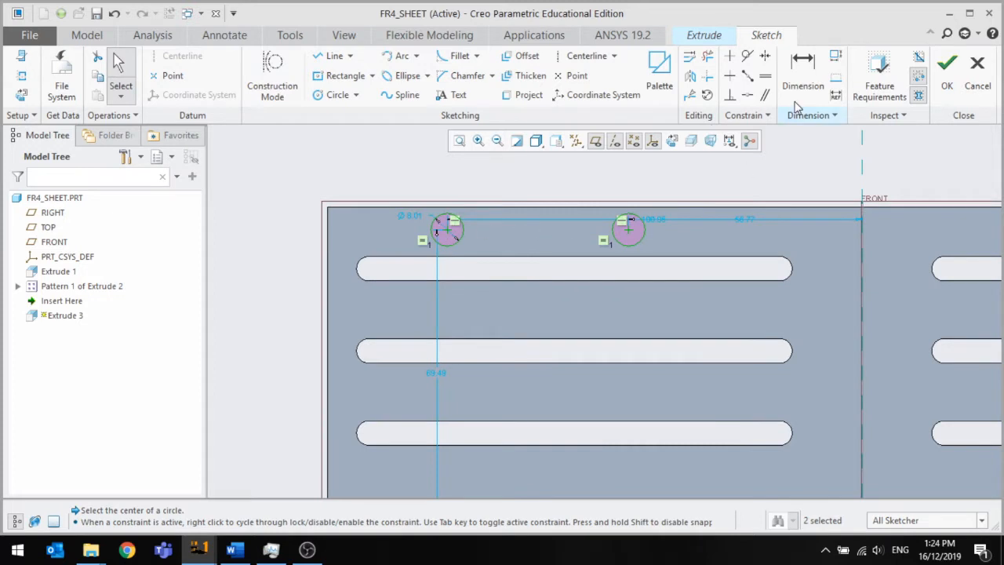
click(802, 70)
click(630, 229)
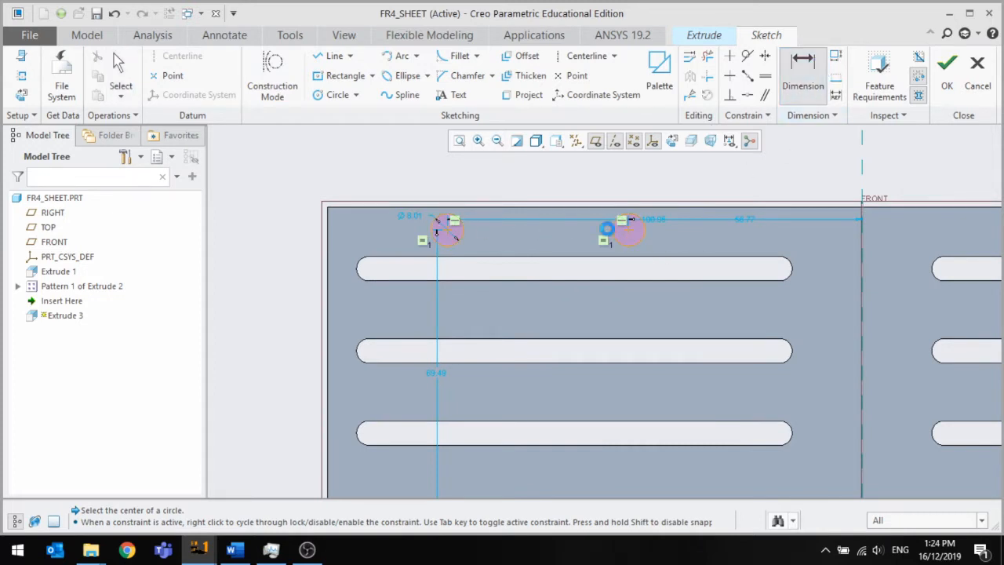
click(447, 232)
middle_click(514, 184)
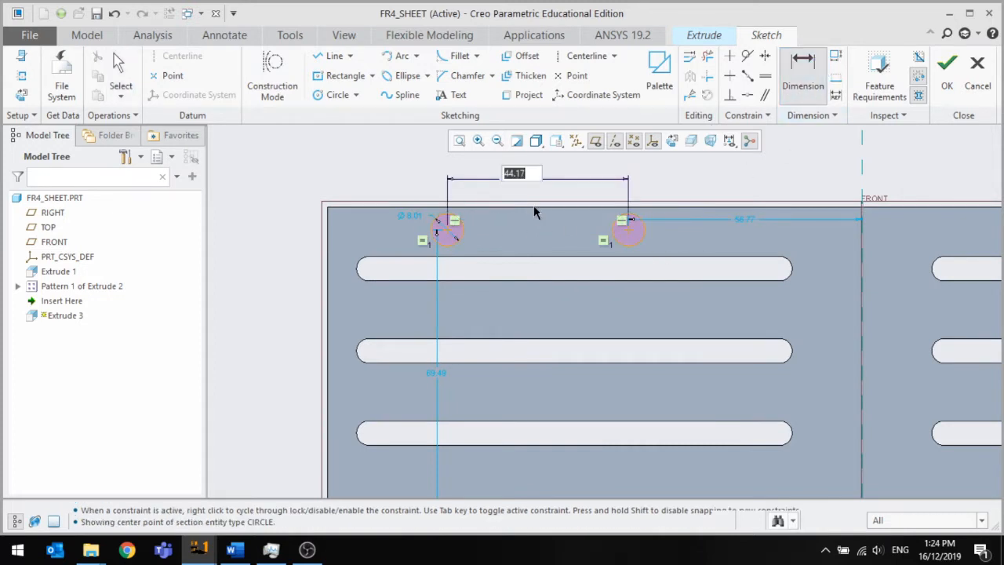
text(60)
key(Return)
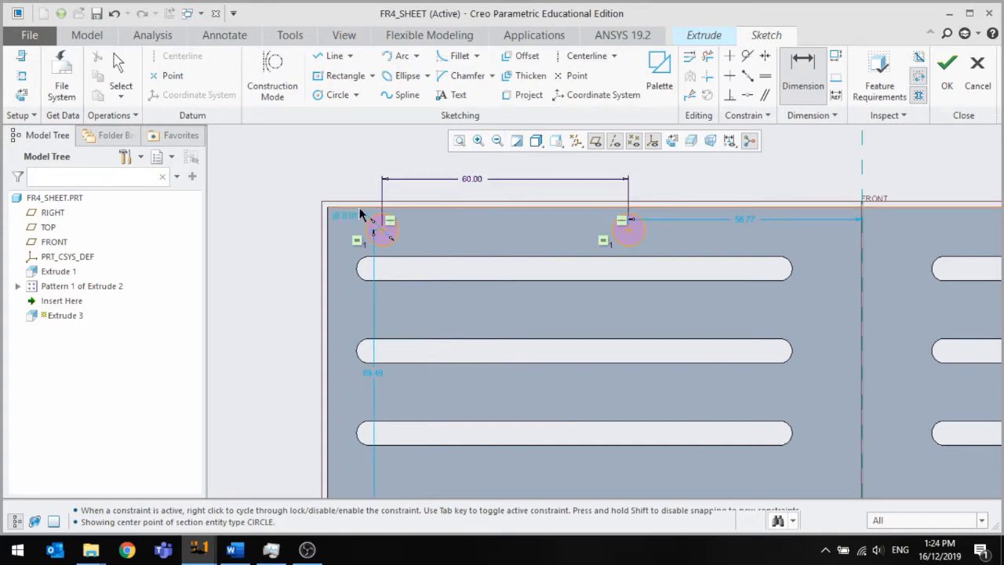
Dimension the left circle's centre 25 from the sheet's left edge.
click(328, 238)
middle_click(394, 155)
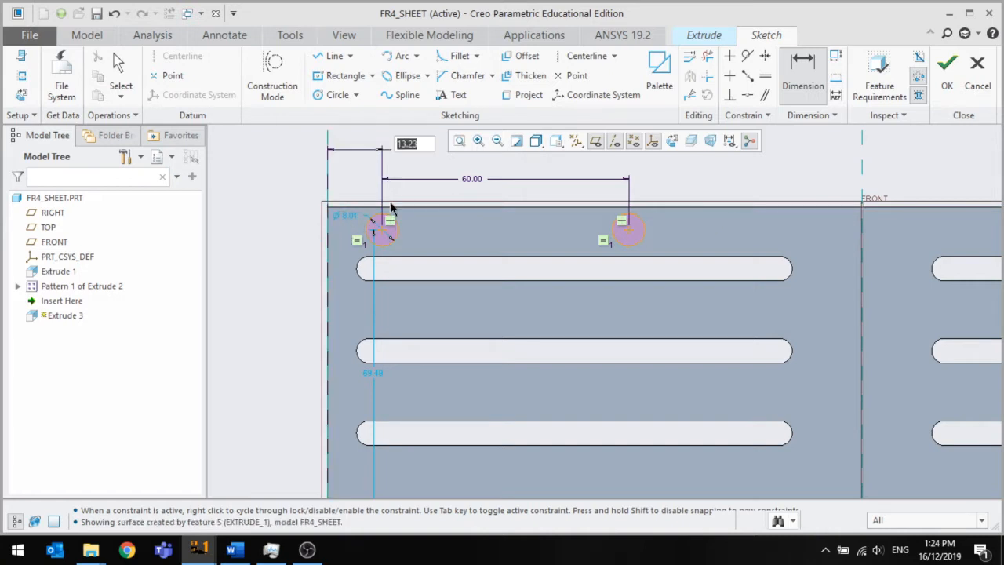
text(25)
key(Return)
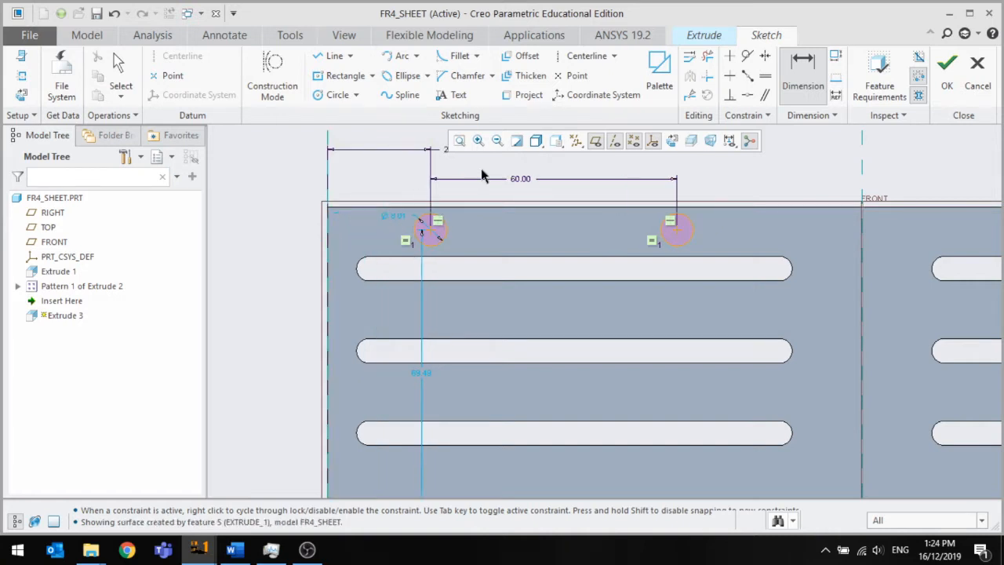
Change the left circle's distance from the sheet's left edge to 35.
scroll(452, 238, down, 3)
double_click(458, 165)
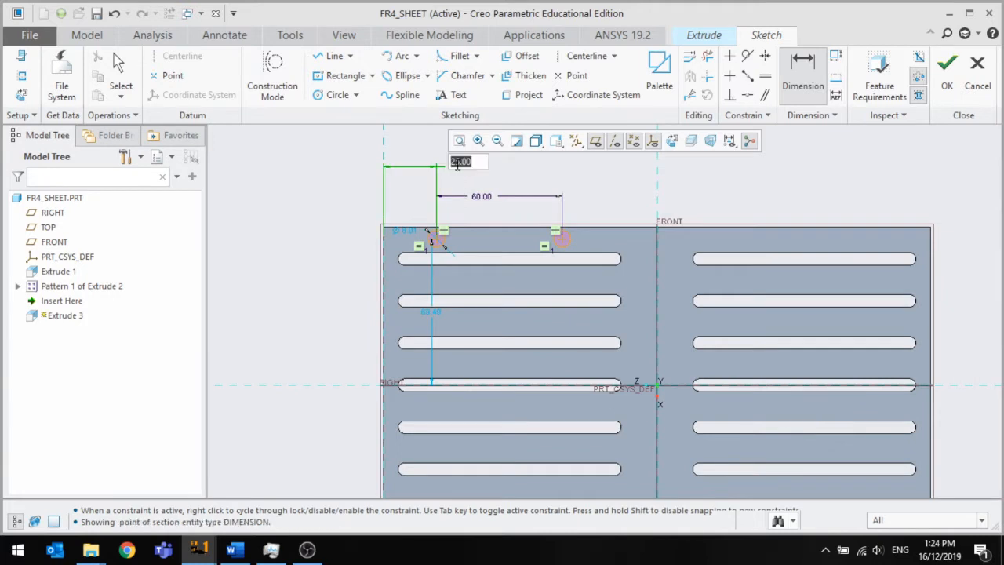
text(35)
key(Return)
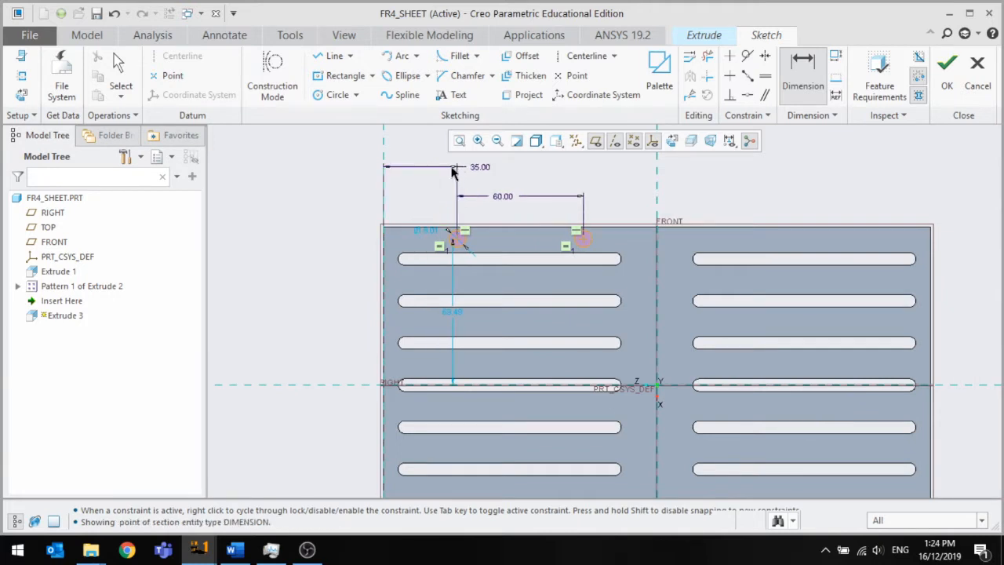
Set the left circle's distance from the sheet's left edge to 30.
double_click(476, 167)
text(30)
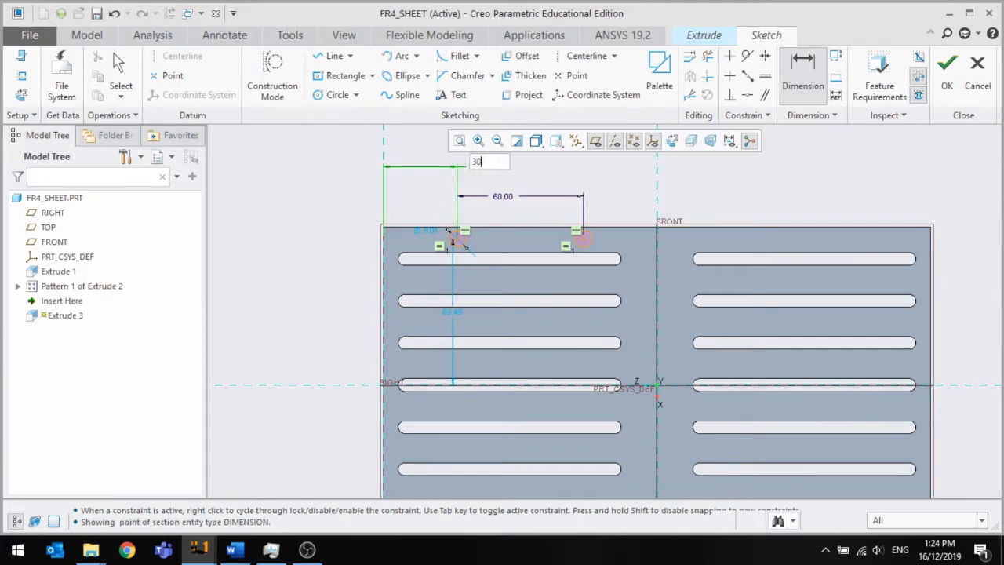
key(Return)
scroll(475, 173, down, 2)
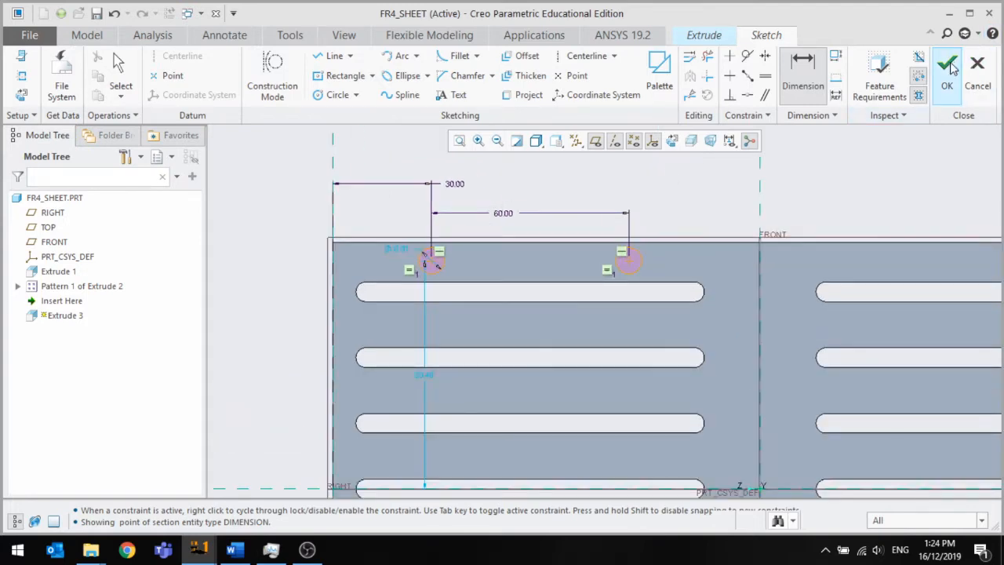
Finish the two-circle sketch and make the extrusion remove material, with its depth direction flipped into the sheet.
click(947, 69)
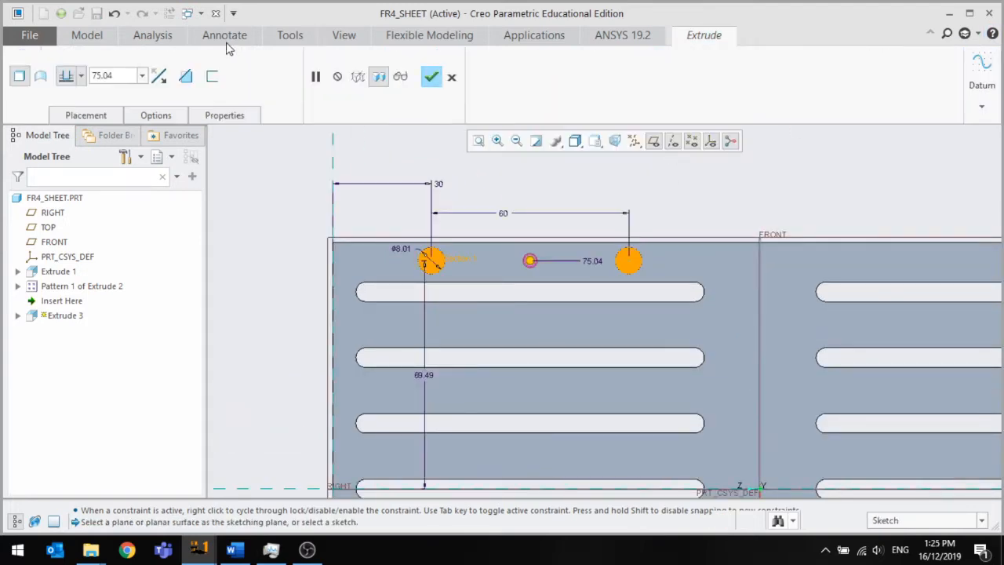
click(189, 80)
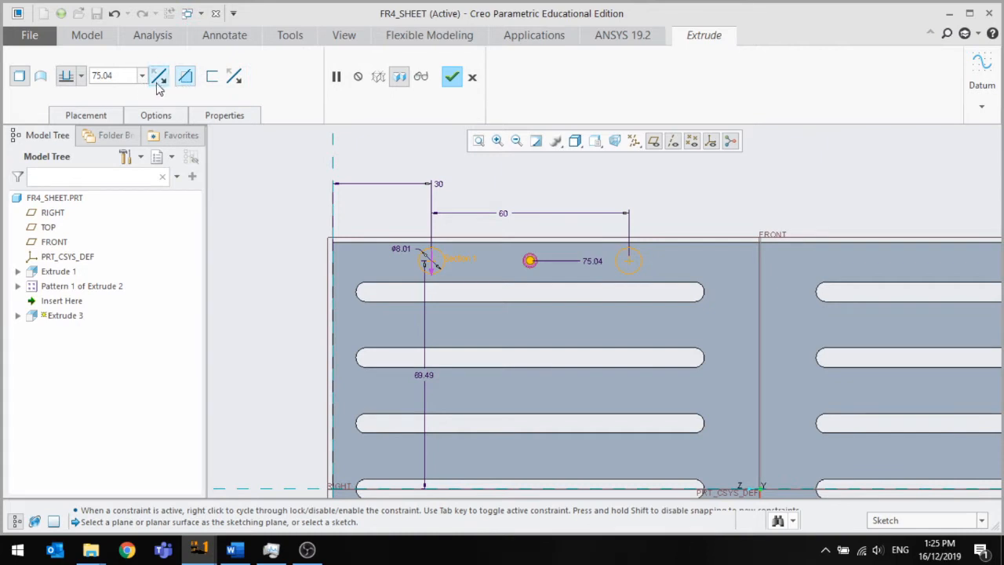
click(165, 79)
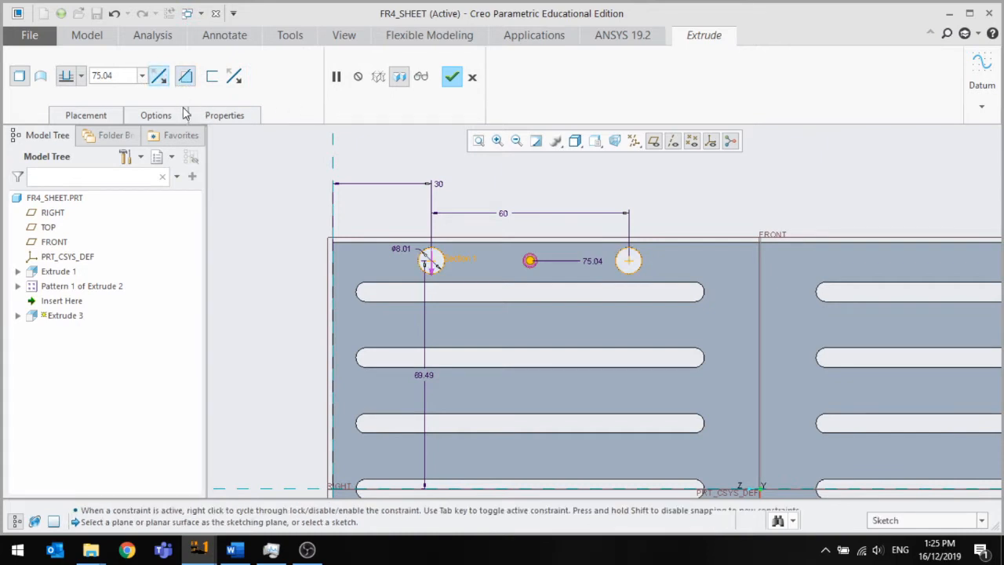
Set the diameter of the two circles to 5 and complete the extruded cut.
double_click(400, 248)
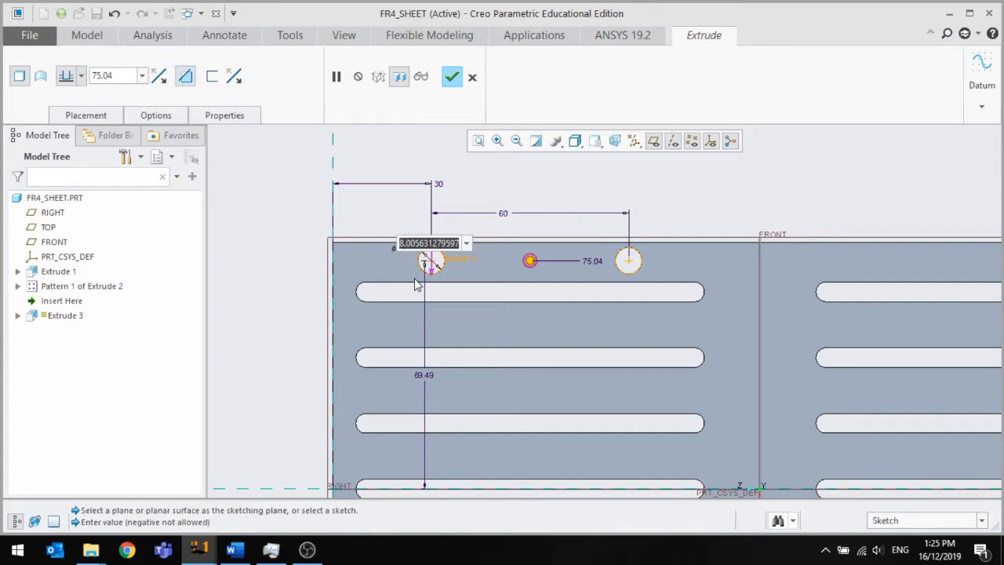
text(5)
key(Return)
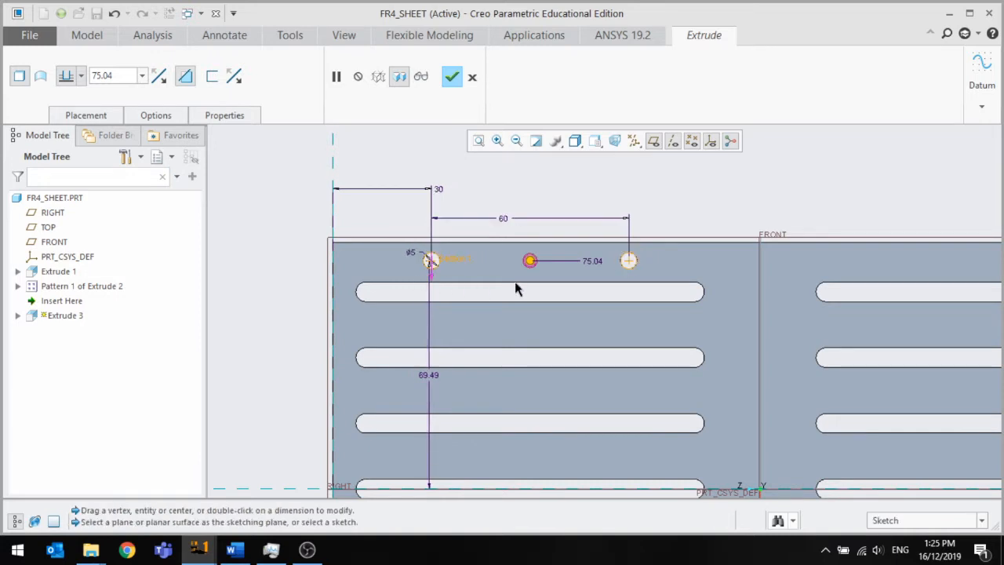
scroll(517, 275, down, 3)
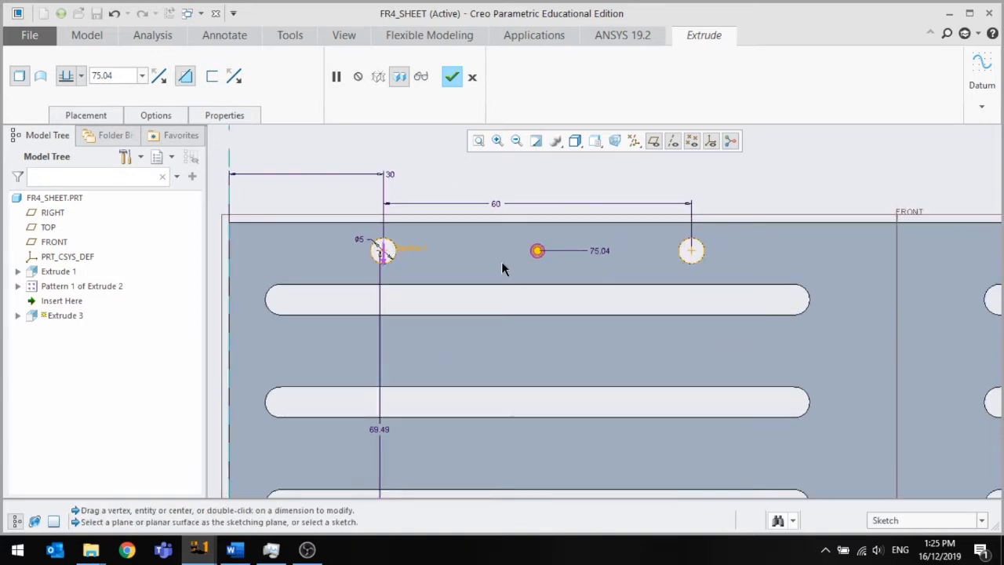
scroll(503, 269, up, 1)
scroll(404, 251, down, 3)
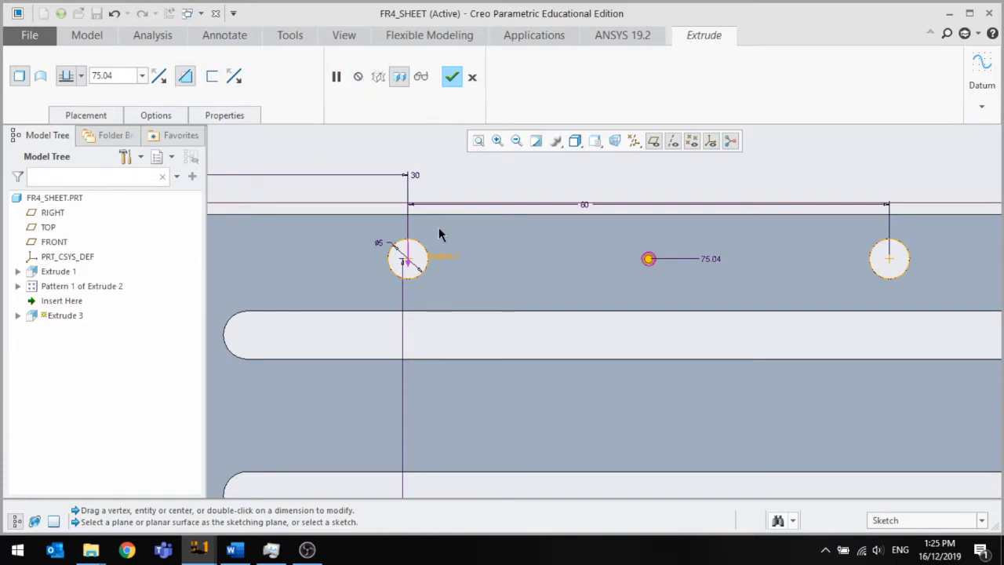
scroll(439, 230, up, 2)
click(451, 77)
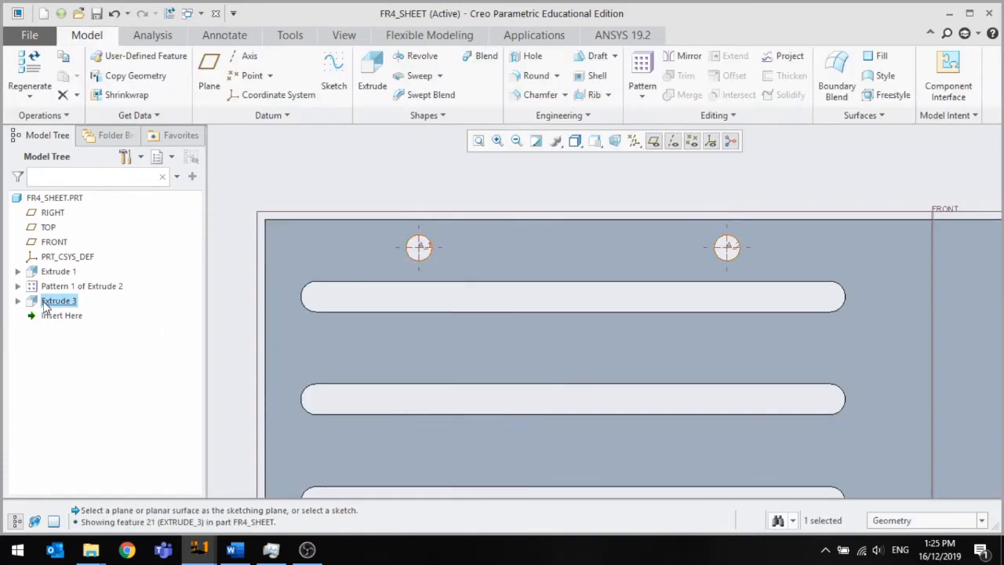
Redefine the two-hole cut Extrude 3 and reopen its section sketch for editing.
click(56, 305)
click(82, 216)
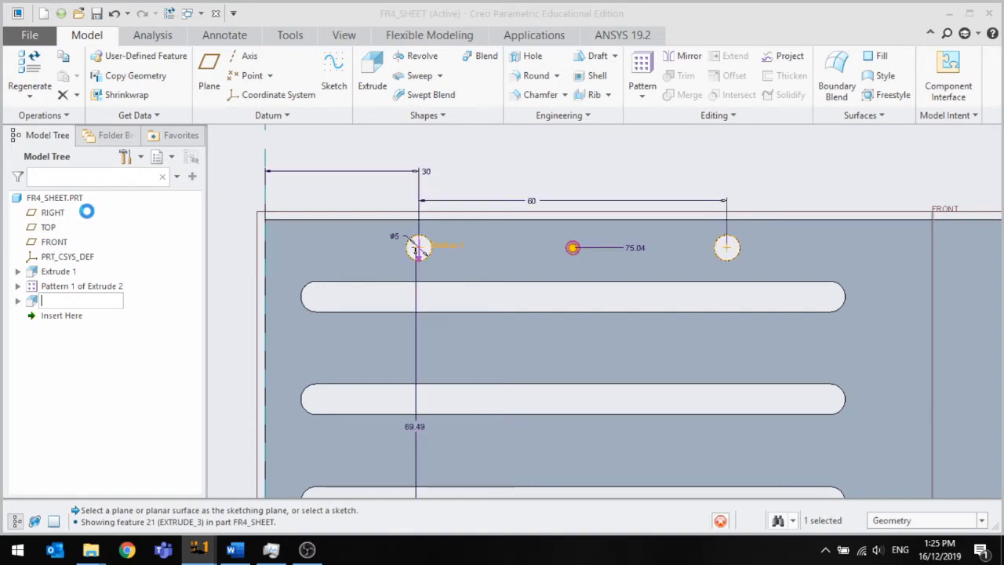
right_click(498, 243)
click(515, 253)
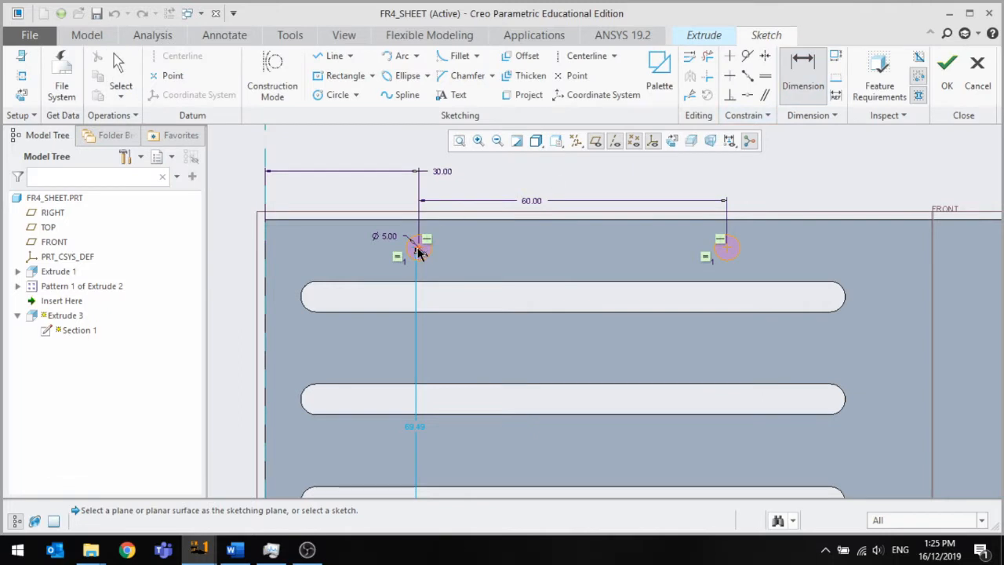
Dimension the left circle's centre 6 from the sheet's upper edge and finish the sketch.
click(417, 247)
click(377, 220)
middle_click(344, 233)
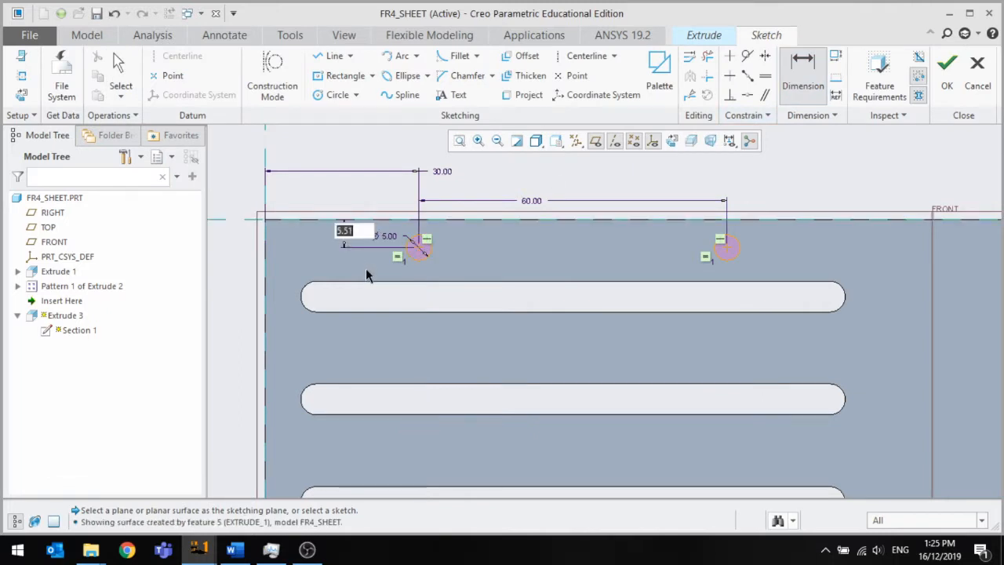
text(6)
key(Return)
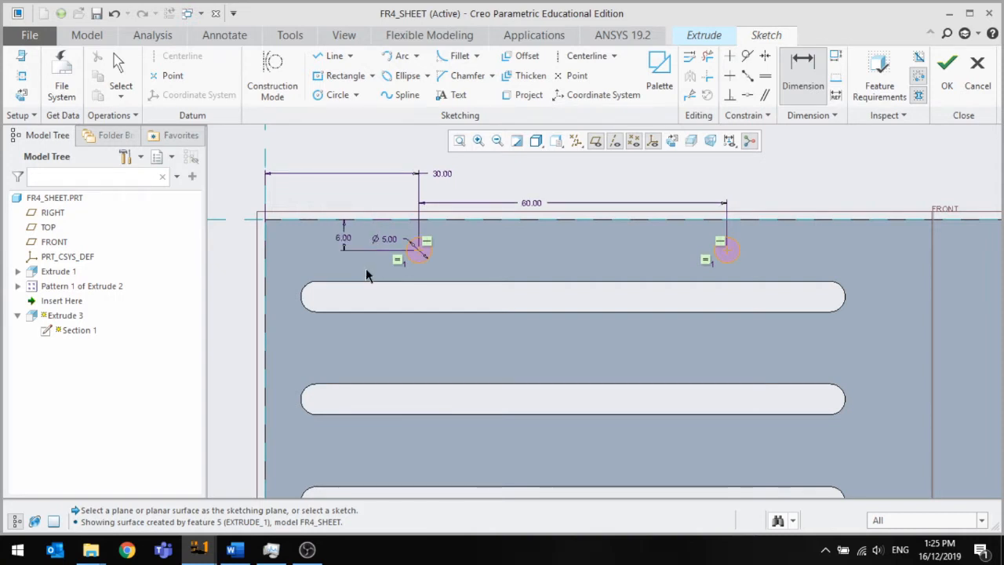
scroll(405, 295, up, 3)
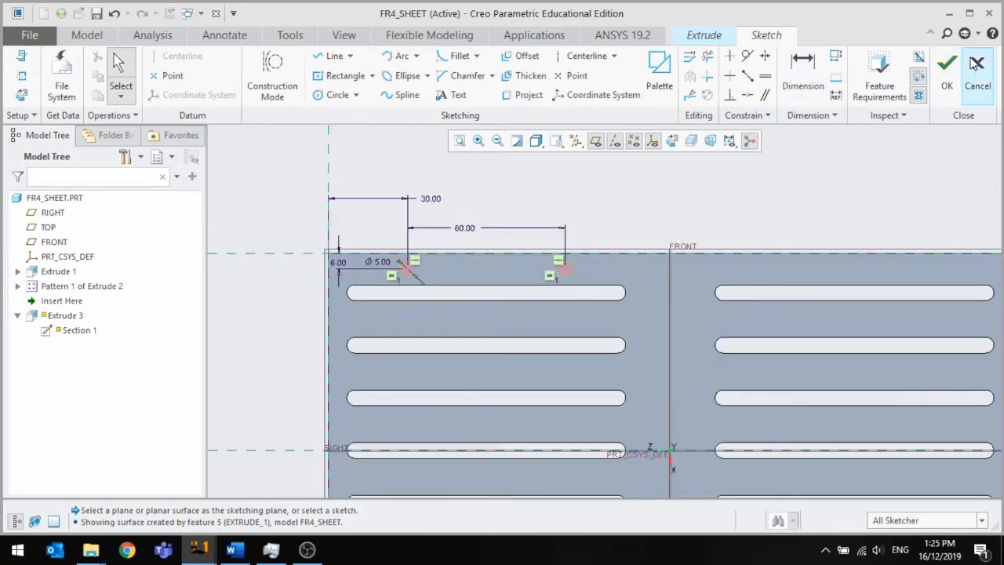
click(948, 75)
Check the preview of the two holes against the sheet and accept the redefined cut.
scroll(482, 235, down, 4)
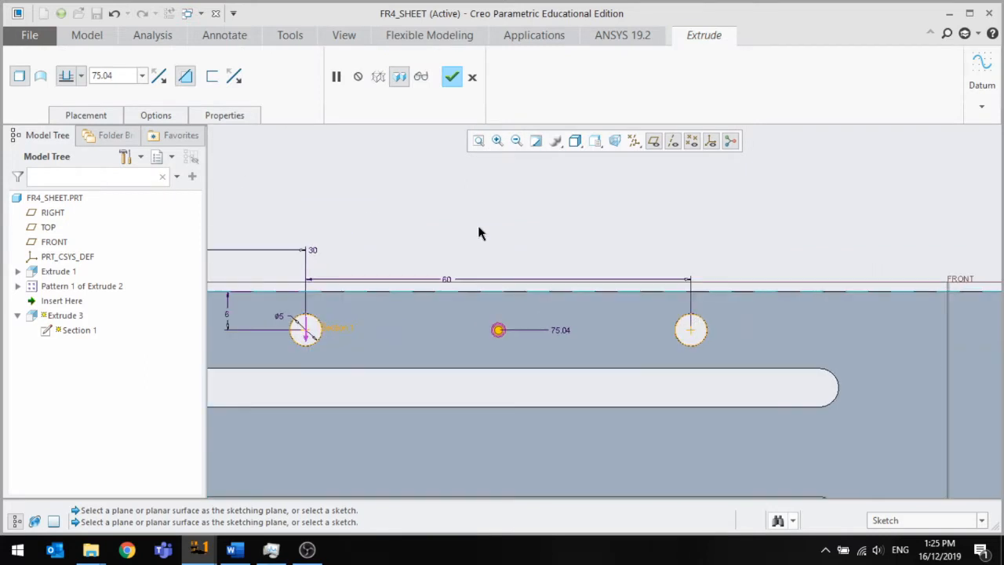
scroll(480, 231, up, 5)
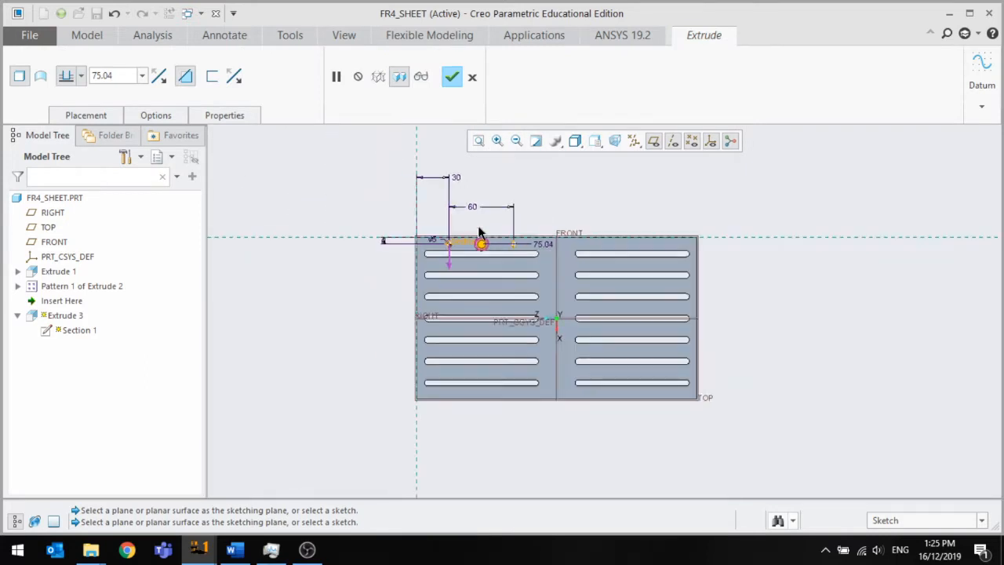
scroll(502, 335, down, 4)
scroll(488, 383, up, 4)
scroll(490, 287, down, 3)
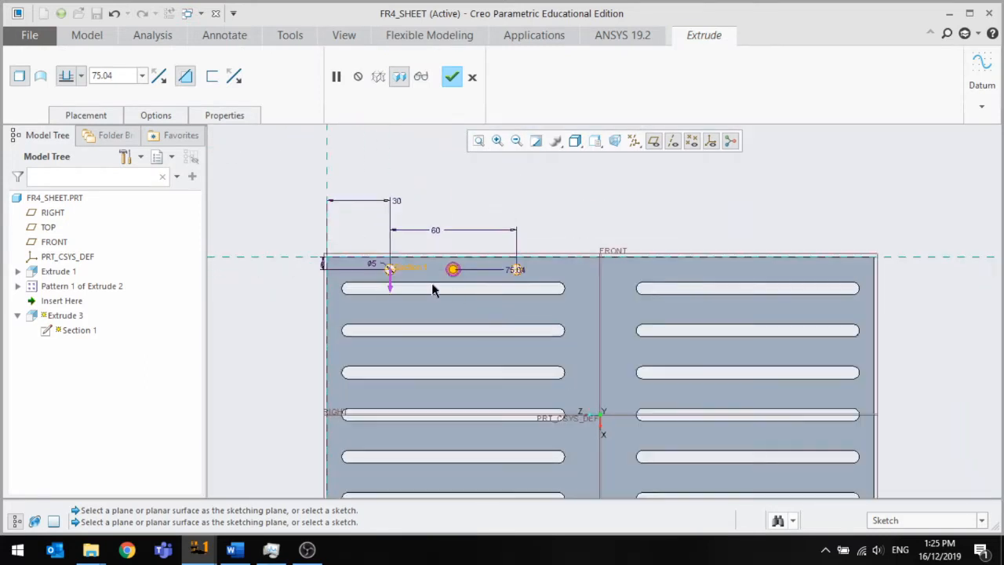
scroll(457, 291, down, 3)
scroll(455, 289, up, 2)
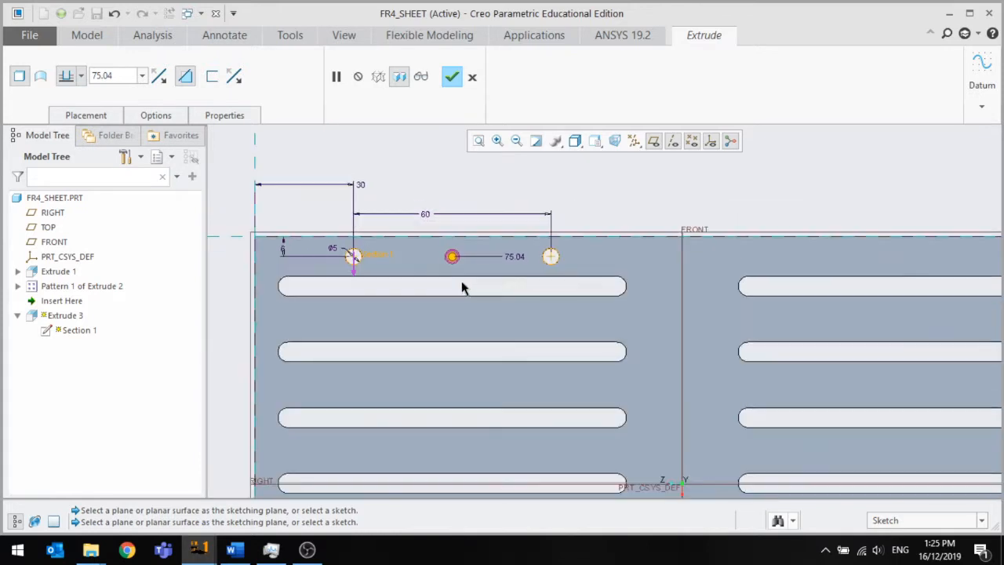
click(453, 76)
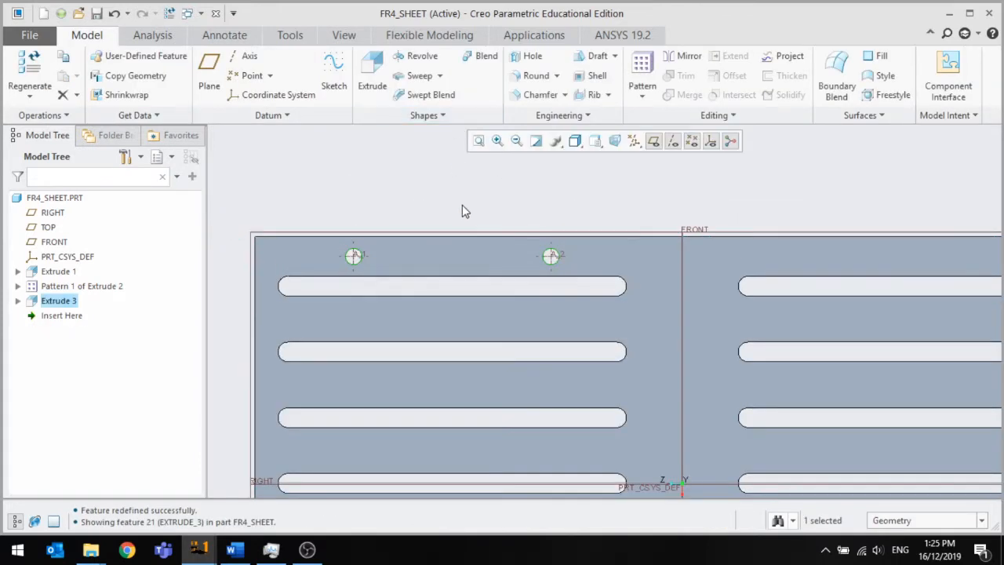
Examine the two holes near the sheet's upper edge and their clearance to the edge and slots from several angles.
scroll(384, 255, down, 3)
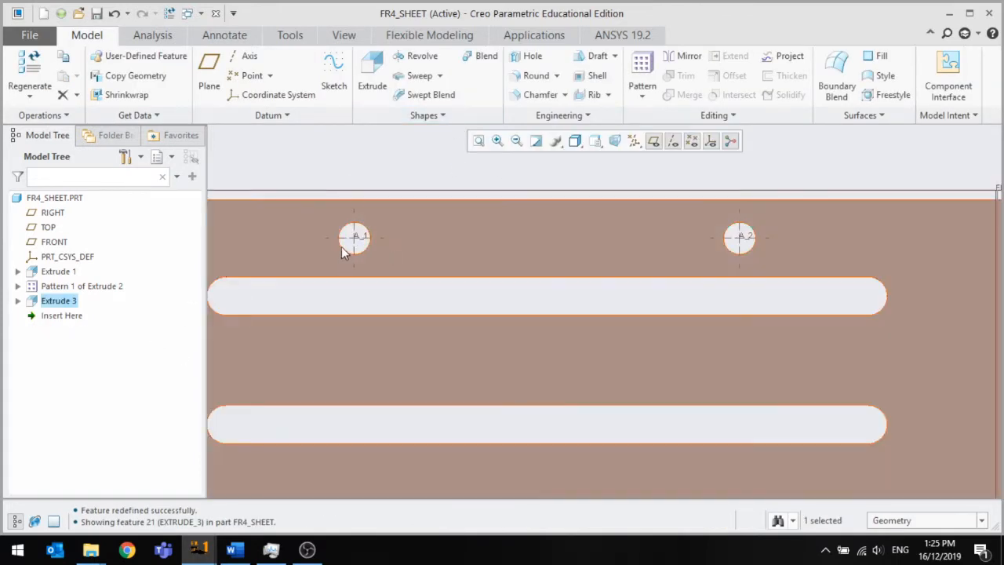
scroll(360, 235, down, 3)
scroll(368, 263, up, 3)
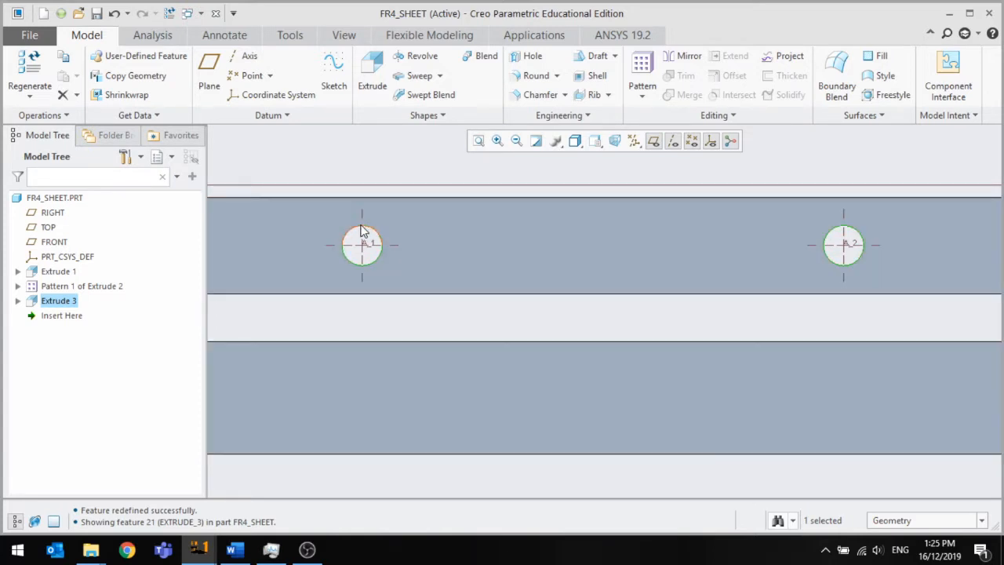
scroll(542, 272, down, 3)
scroll(403, 212, up, 5)
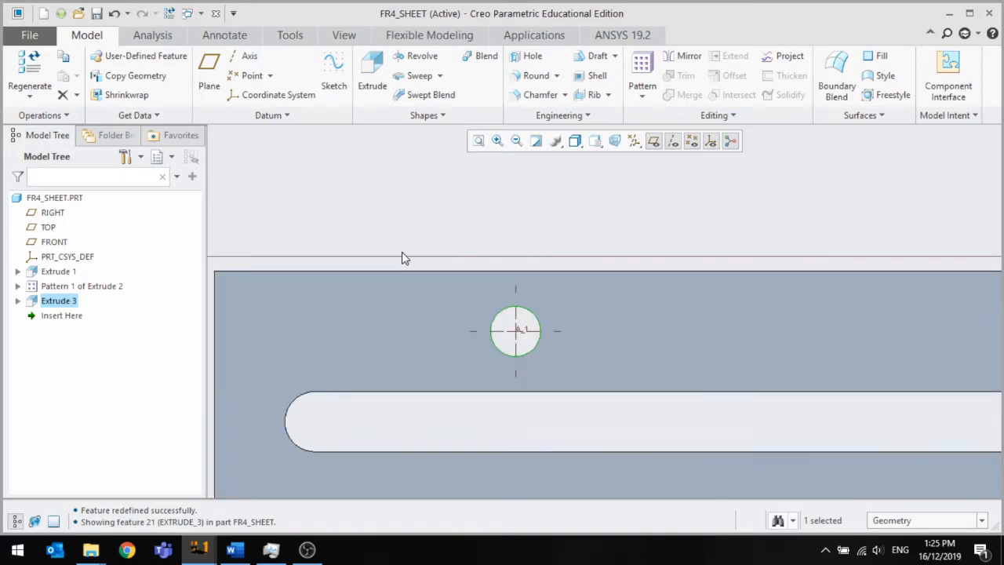
scroll(492, 270, up, 2)
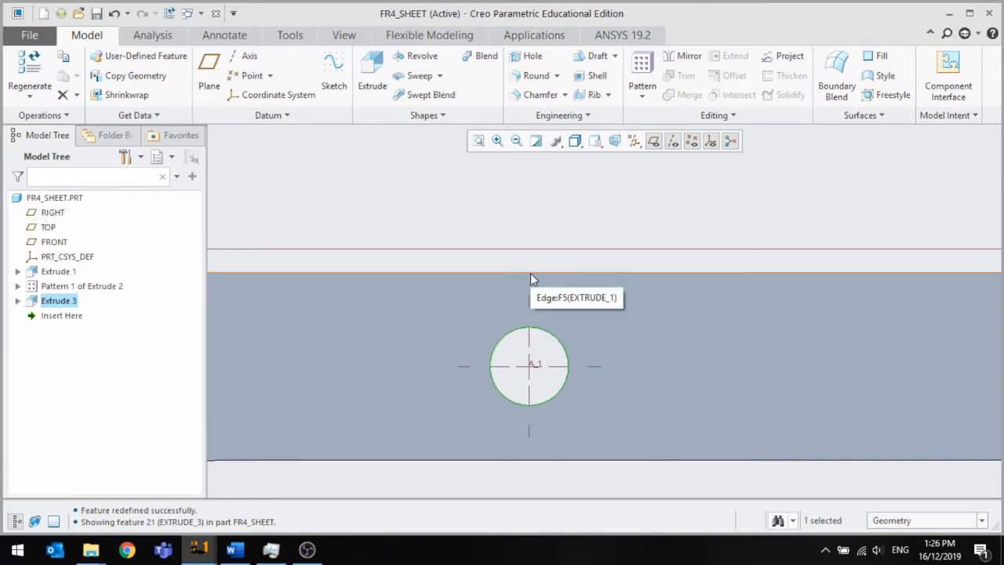
scroll(513, 290, up, 5)
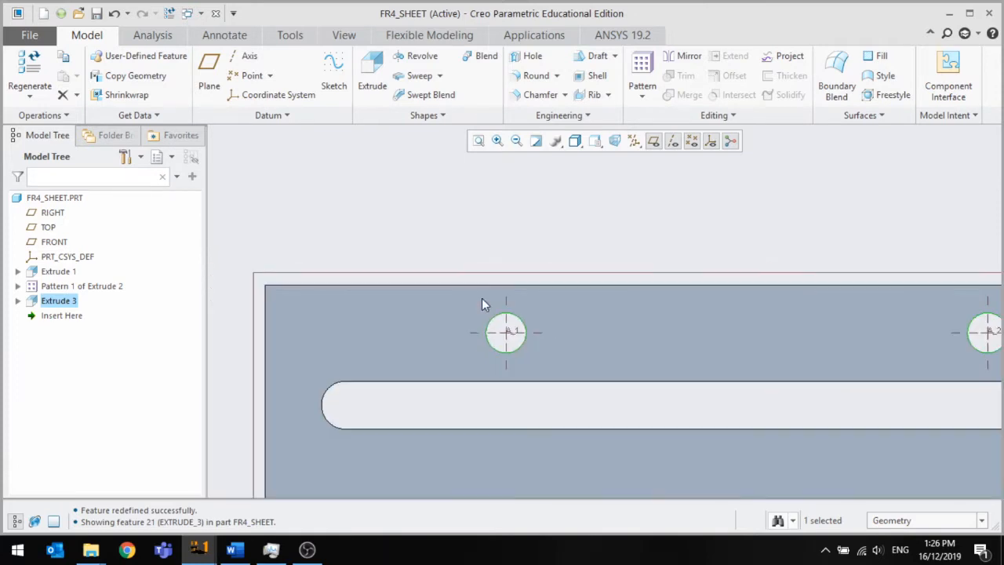
scroll(446, 264, up, 3)
middle_drag(481, 273, 424, 306)
scroll(471, 282, down, 6)
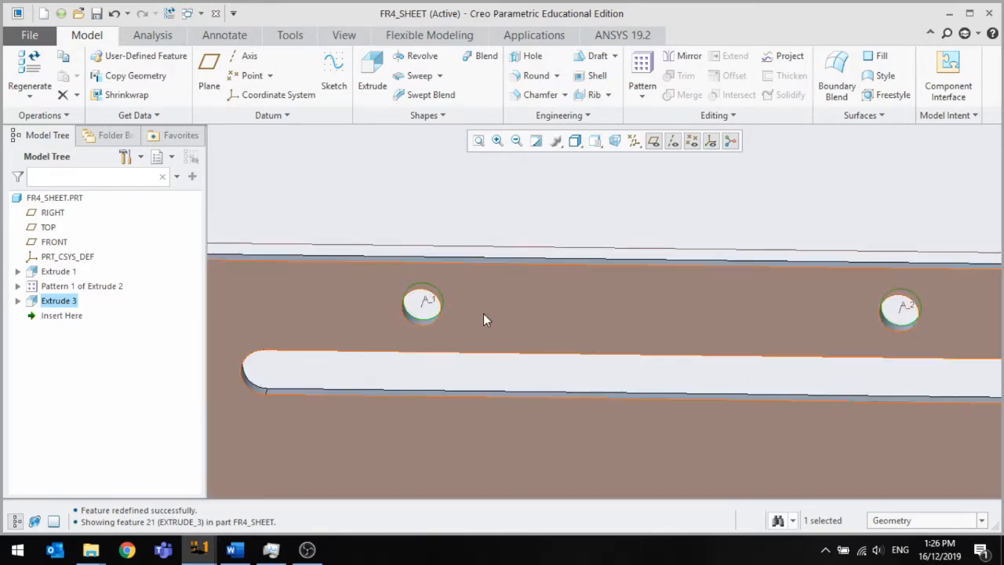
scroll(419, 310, up, 3)
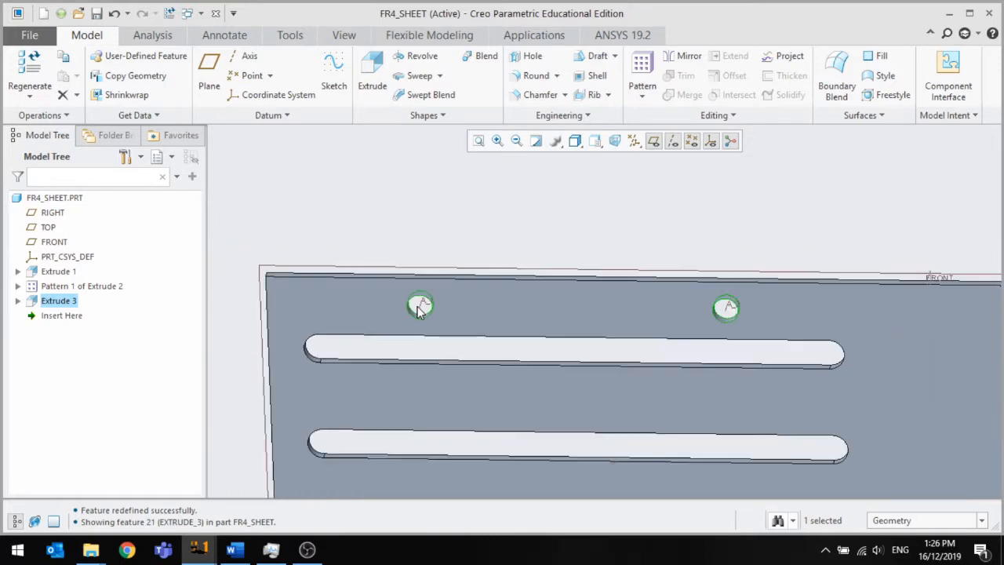
mouse_move(419, 309)
middle_down()
mouse_move(415, 277)
mouse_move(423, 293)
middle_up()
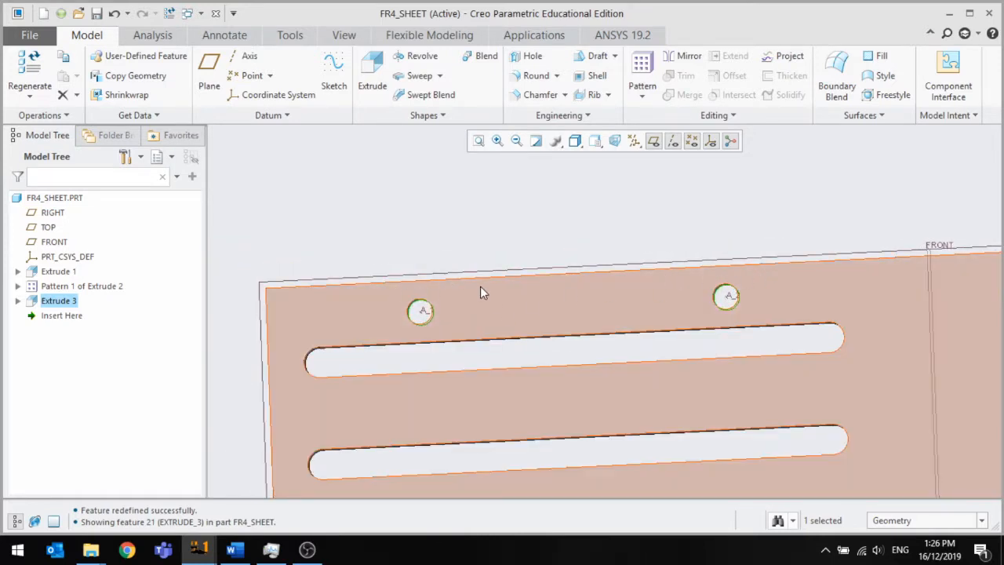
scroll(482, 291, up, 5)
scroll(536, 309, down, 3)
middle_drag(552, 301, 494, 302)
scroll(494, 302, up, 2)
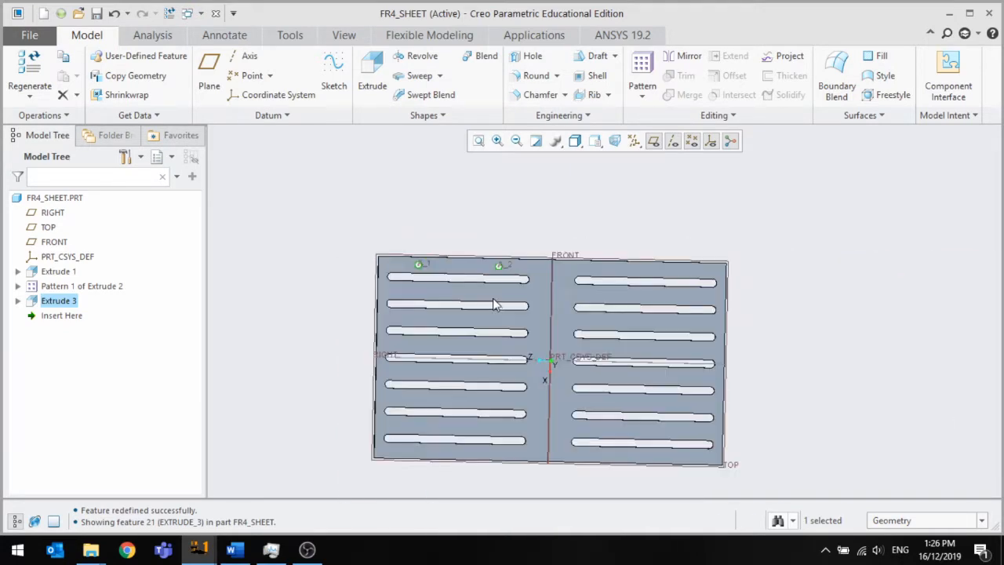
Start a Direction pattern of the two-hole cut, using the sheet's left edge as first direction and its upper edge as second.
click(642, 67)
click(62, 75)
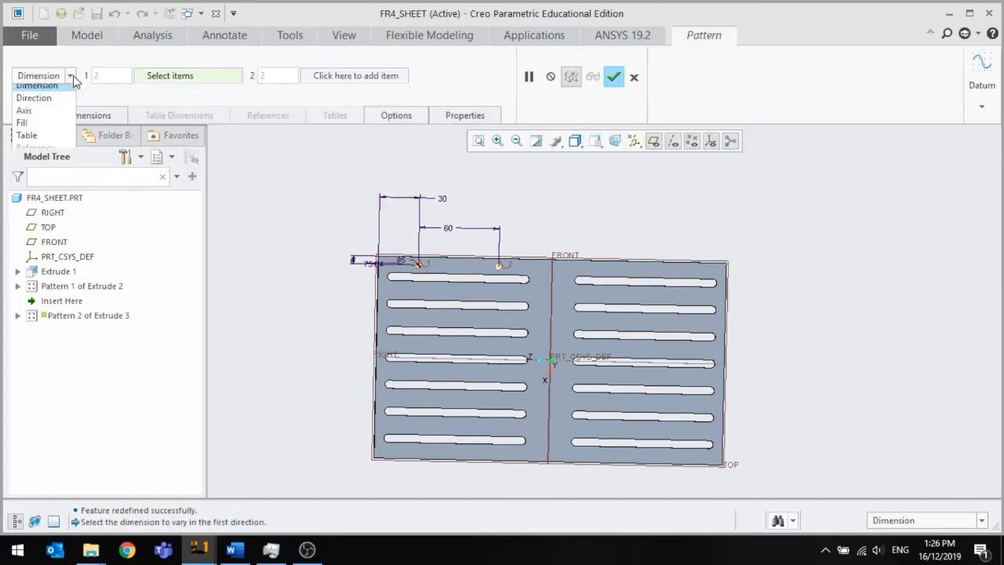
click(34, 101)
scroll(373, 250, down, 2)
click(385, 302)
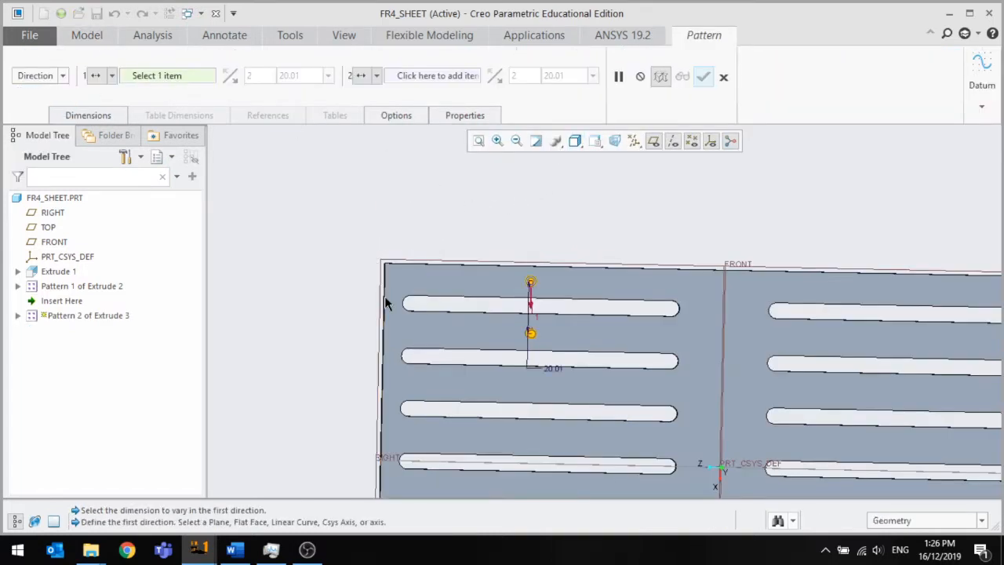
click(408, 76)
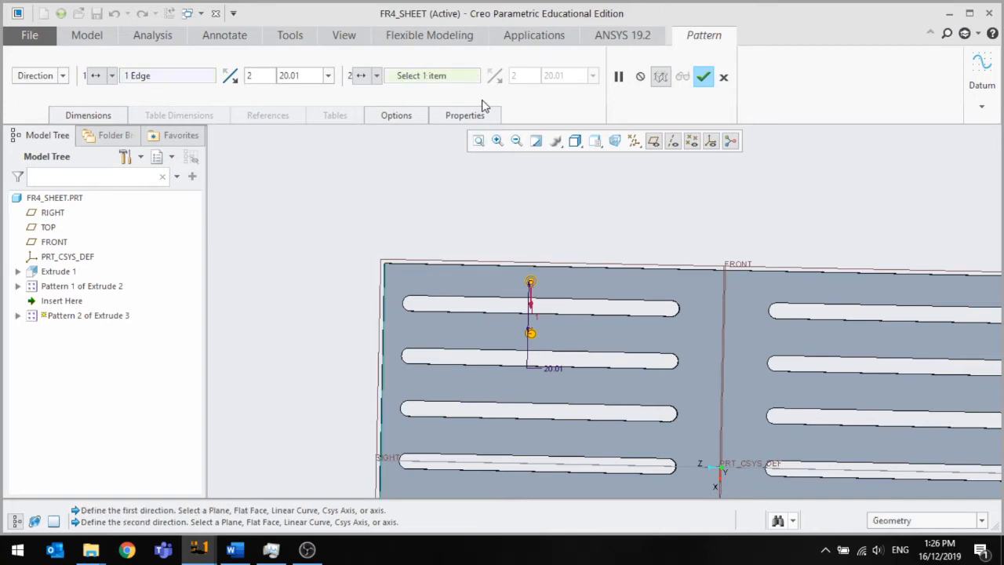
click(701, 270)
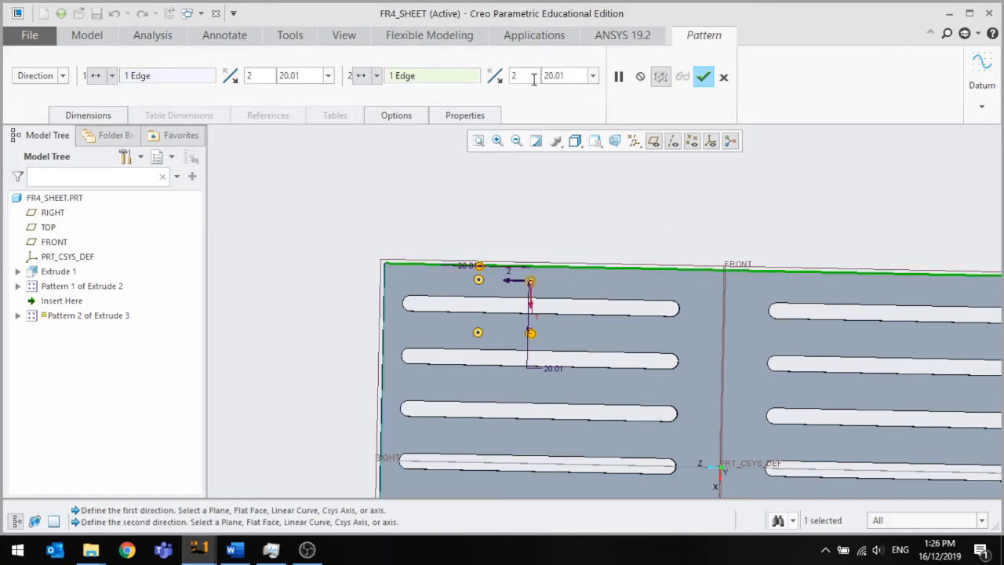
Set the pattern's second-direction spacing to 150 and reverse that direction so the copies fall on the sheet.
scroll(465, 171, up, 3)
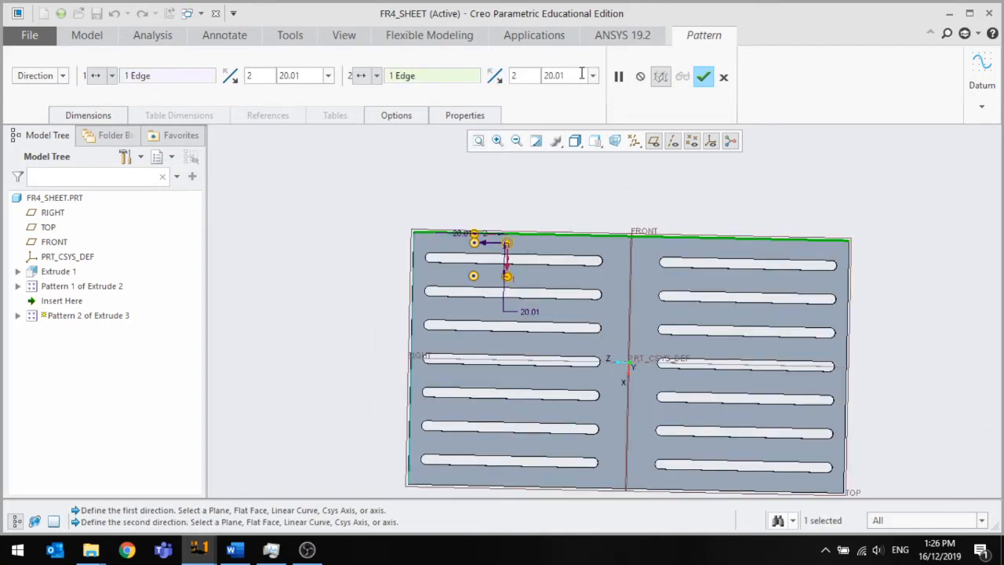
key(Tab)
text(150)
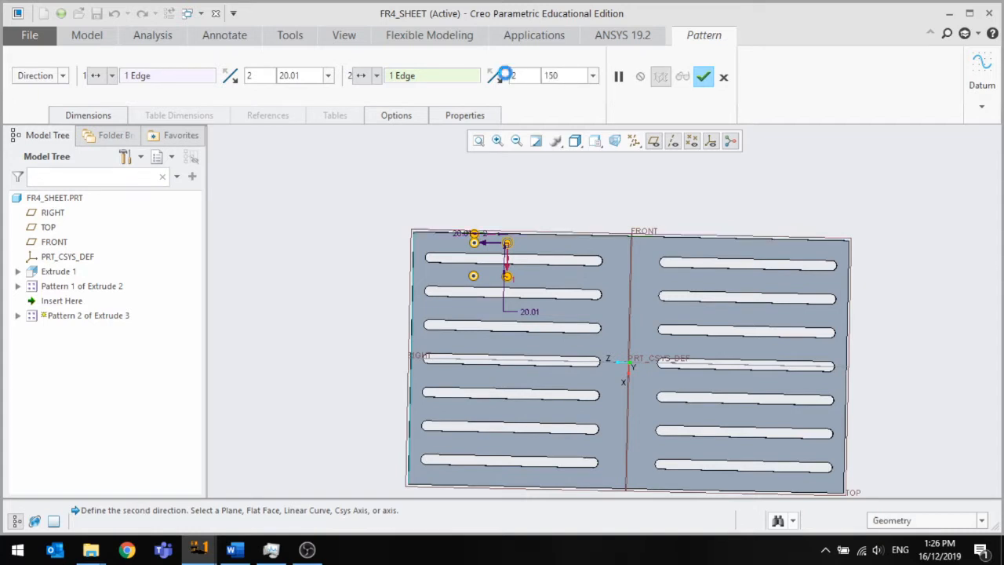
key(Return)
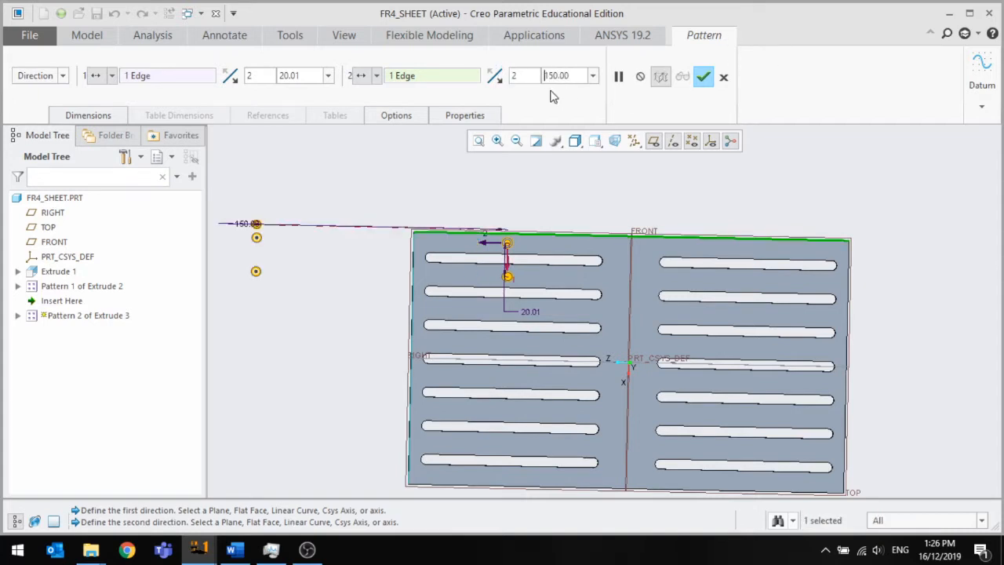
click(498, 76)
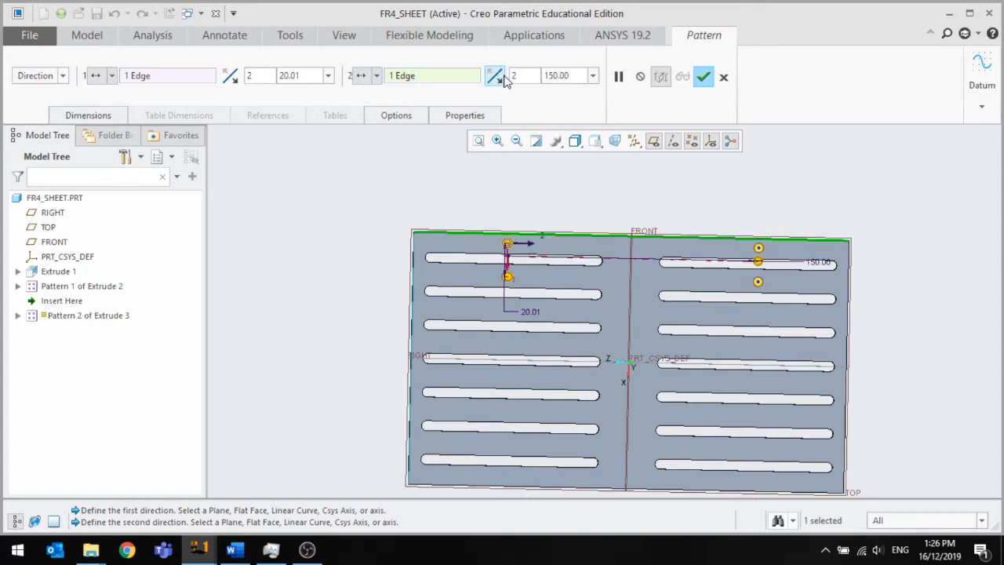
Set the hole pattern's first direction to 8 members spaced 20 apart and accept the pattern.
double_click(297, 76)
text(20)
key(Return)
double_click(260, 76)
text(7)
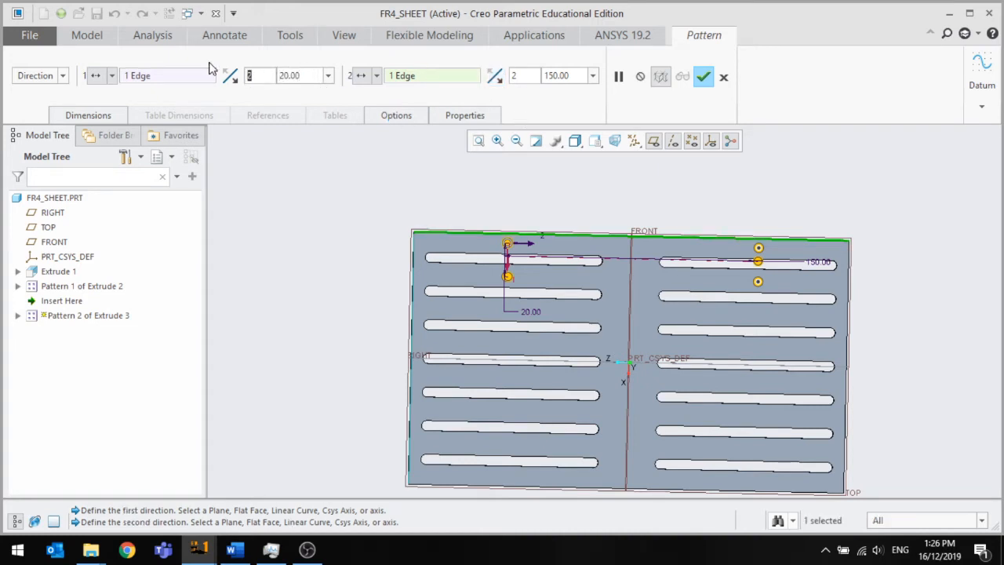
key(Return)
scroll(499, 286, up, 2)
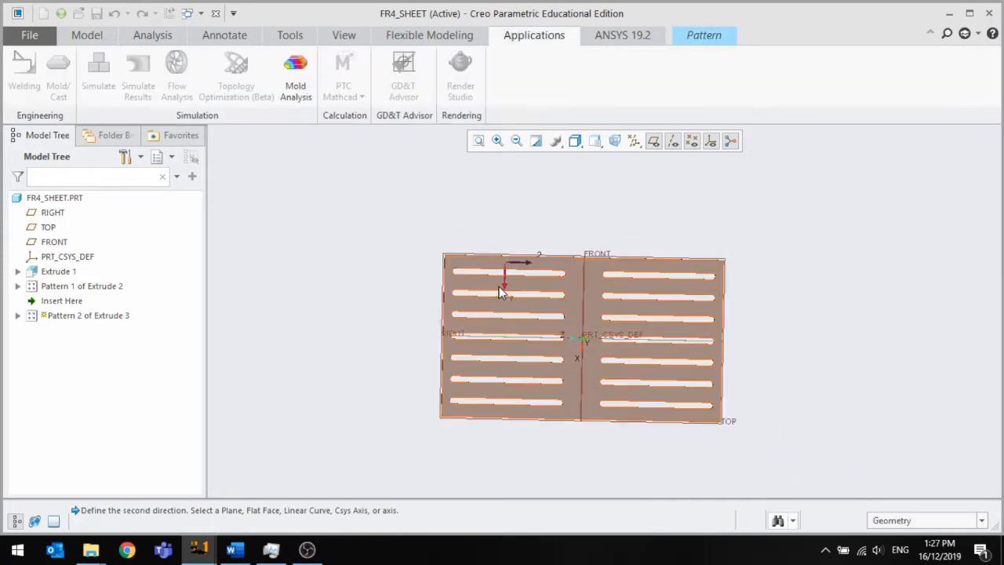
scroll(502, 292, down, 1)
scroll(658, 69, down, 2)
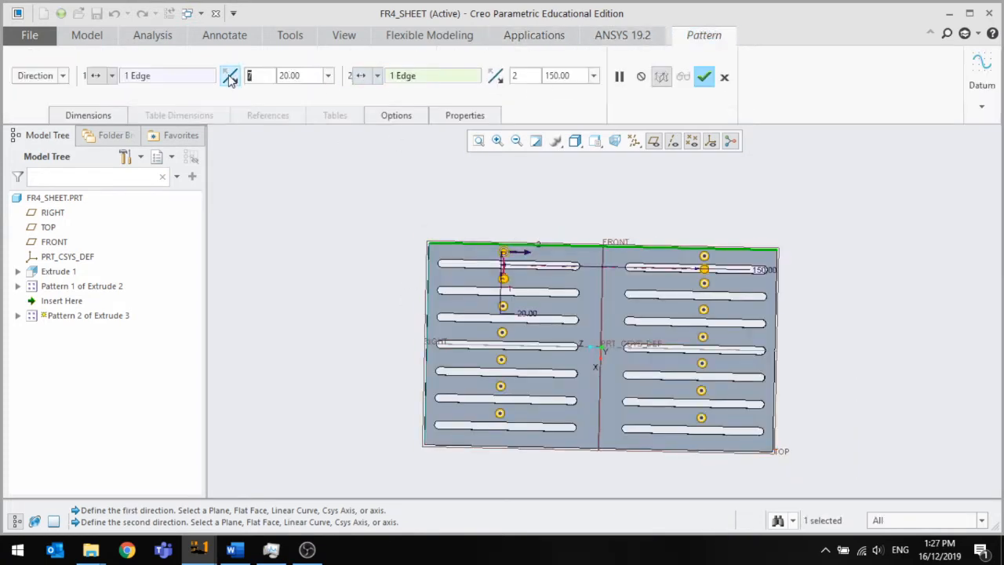
text(8)
click(705, 77)
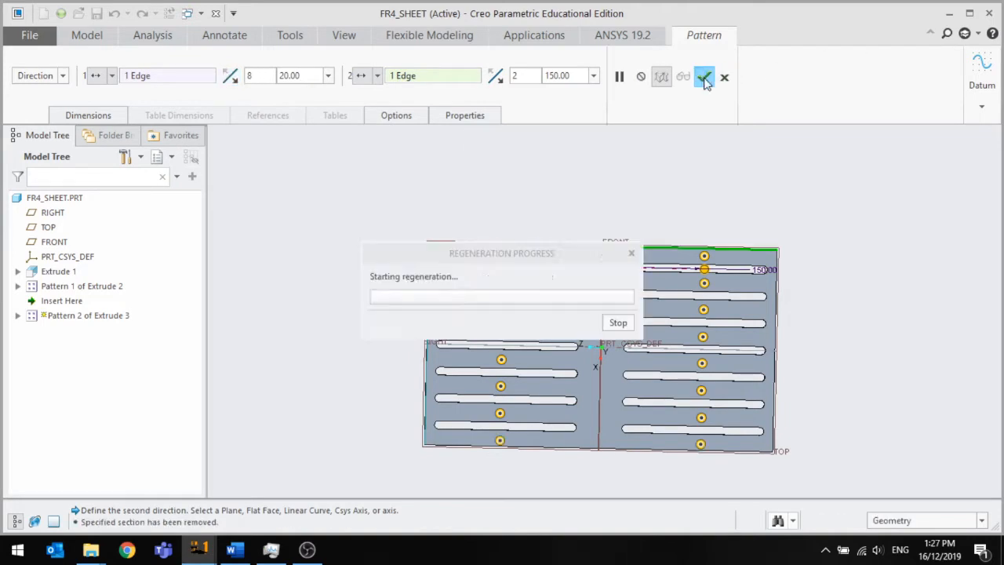
Examine the patterned holes across the sheet and their clearance to the slots and edges.
scroll(530, 431, up, 5)
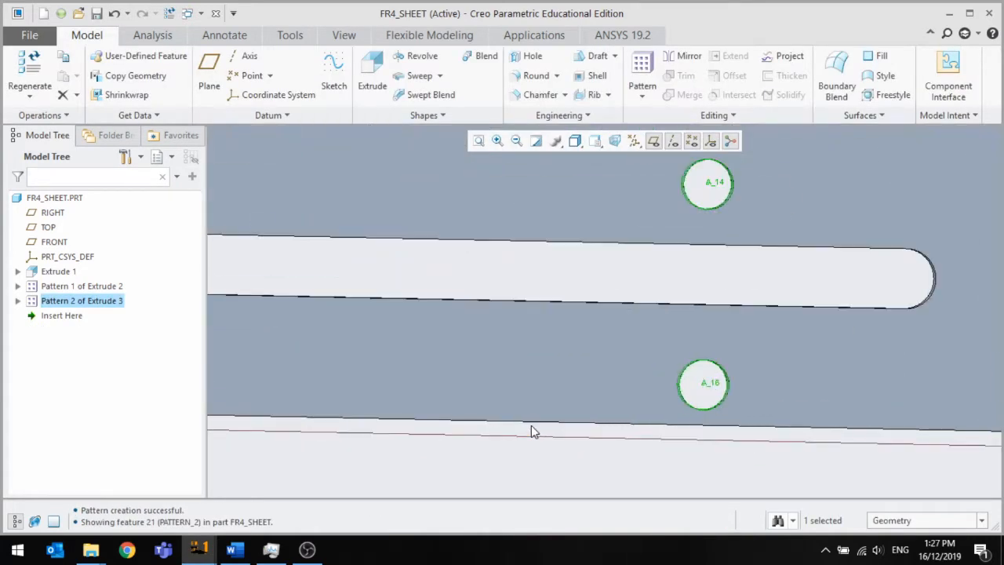
scroll(530, 430, down, 4)
scroll(491, 446, down, 3)
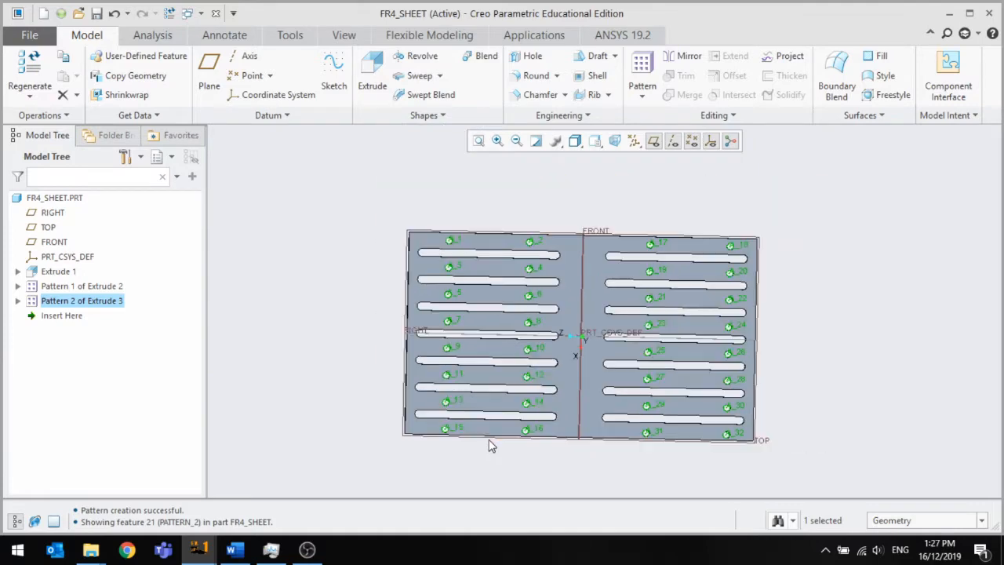
scroll(480, 442, up, 2)
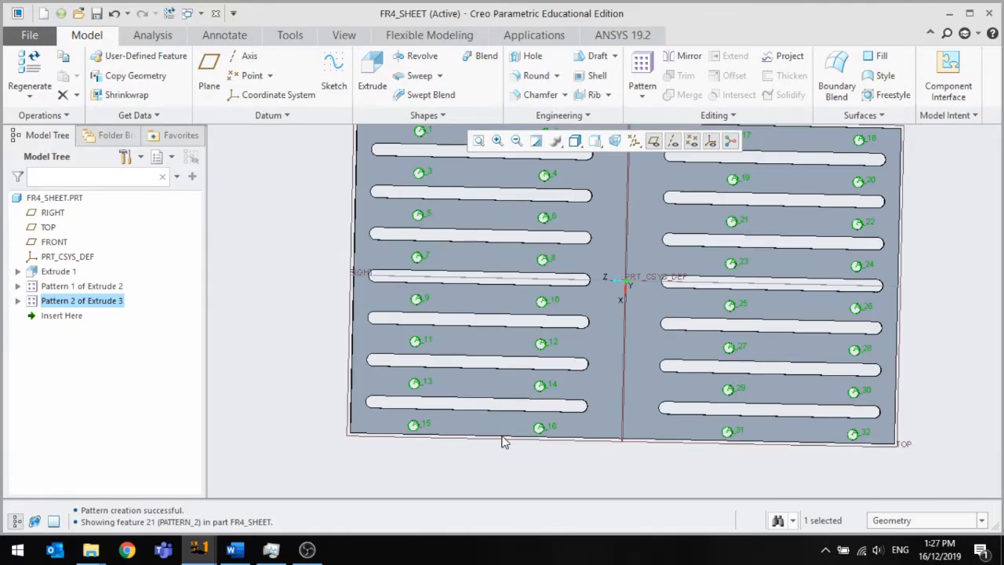
scroll(780, 455, up, 3)
scroll(796, 455, down, 5)
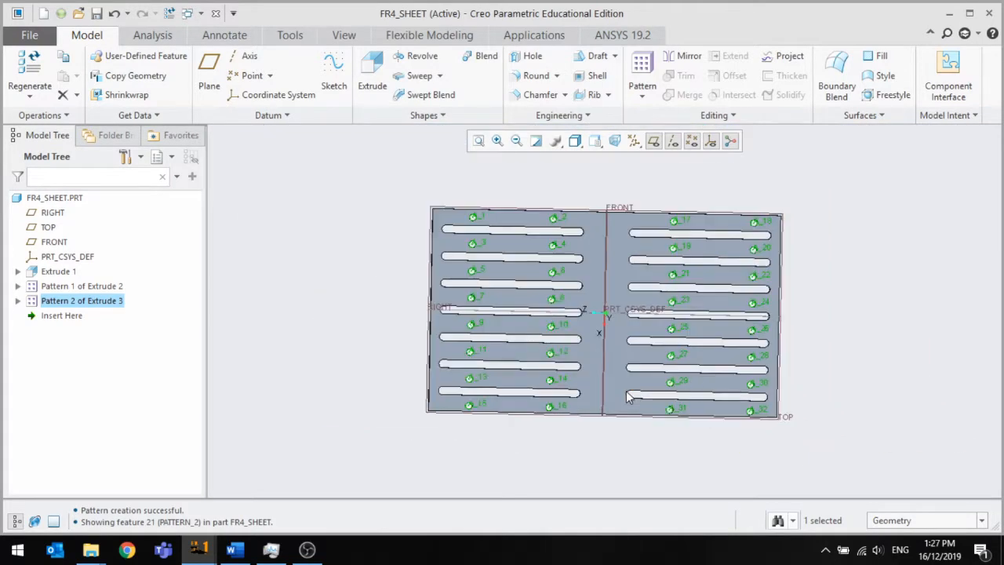
middle_drag(513, 320, 547, 293)
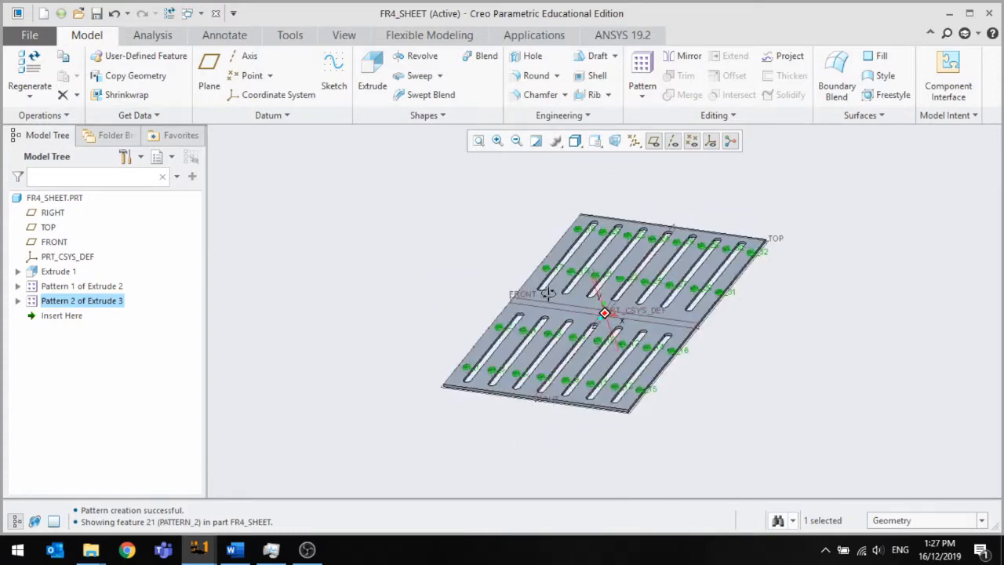
click(397, 233)
middle_drag(397, 233, 345, 224)
Save the FR4_SHEET part in the Module folder.
click(96, 13)
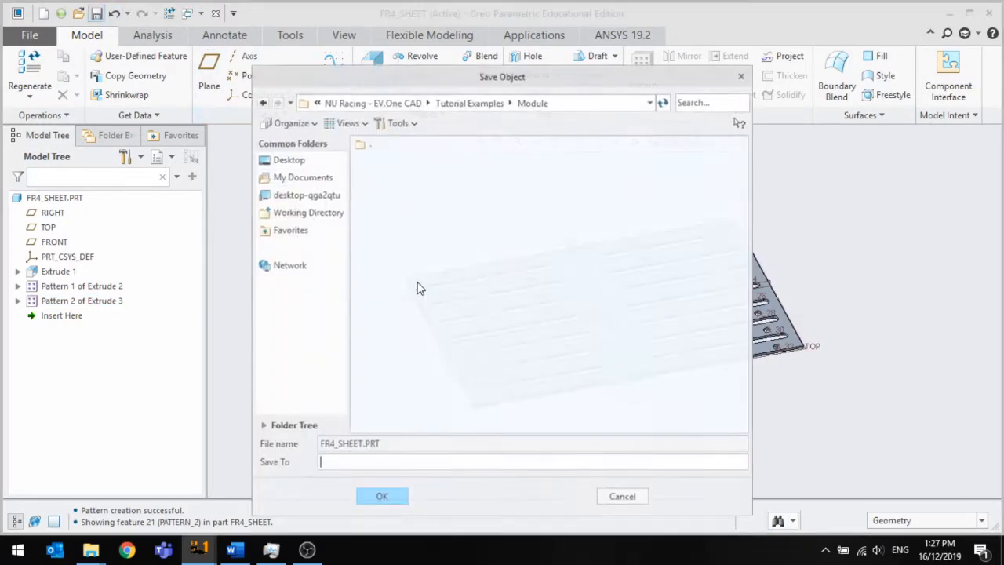
click(381, 495)
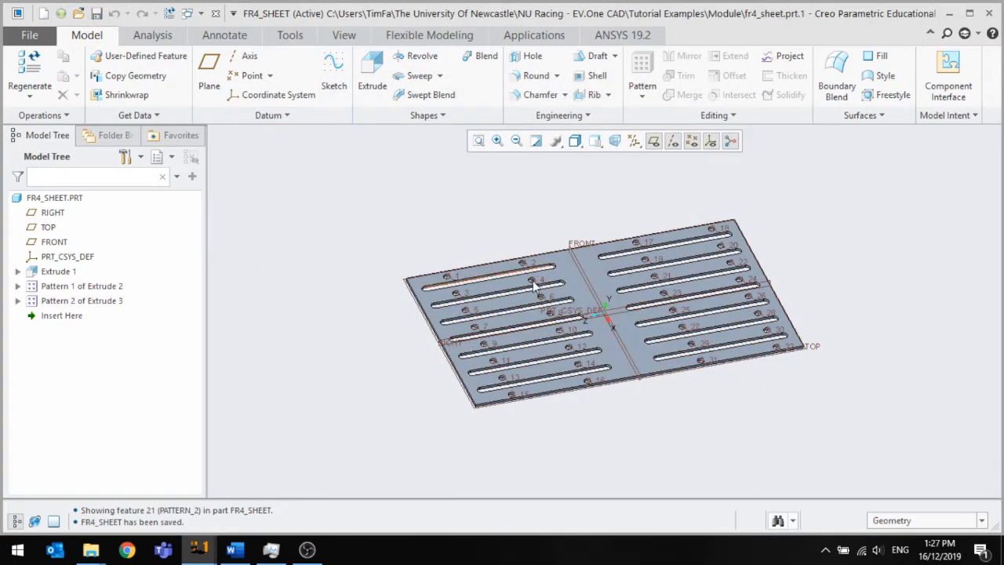
scroll(485, 280, up, 5)
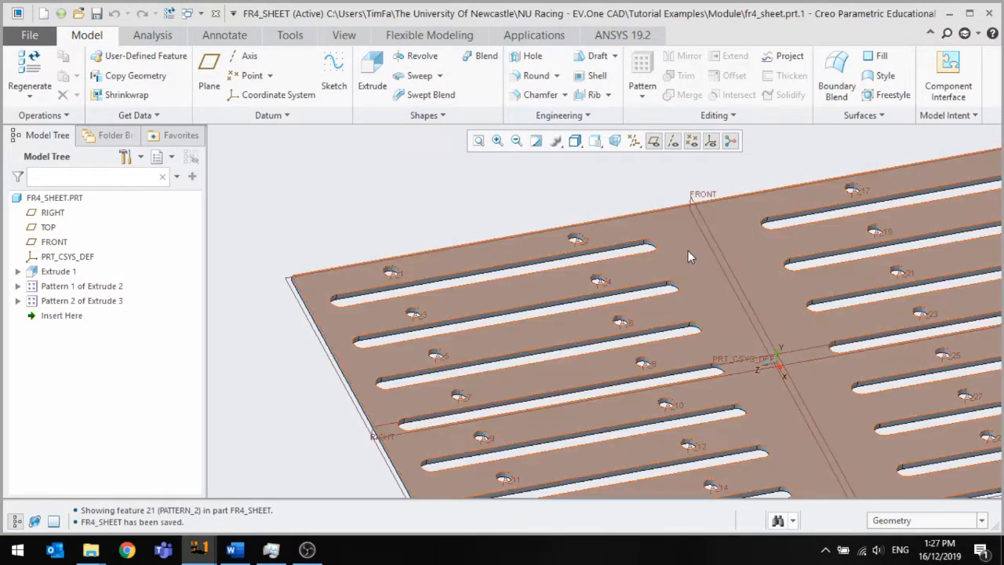
click(689, 250)
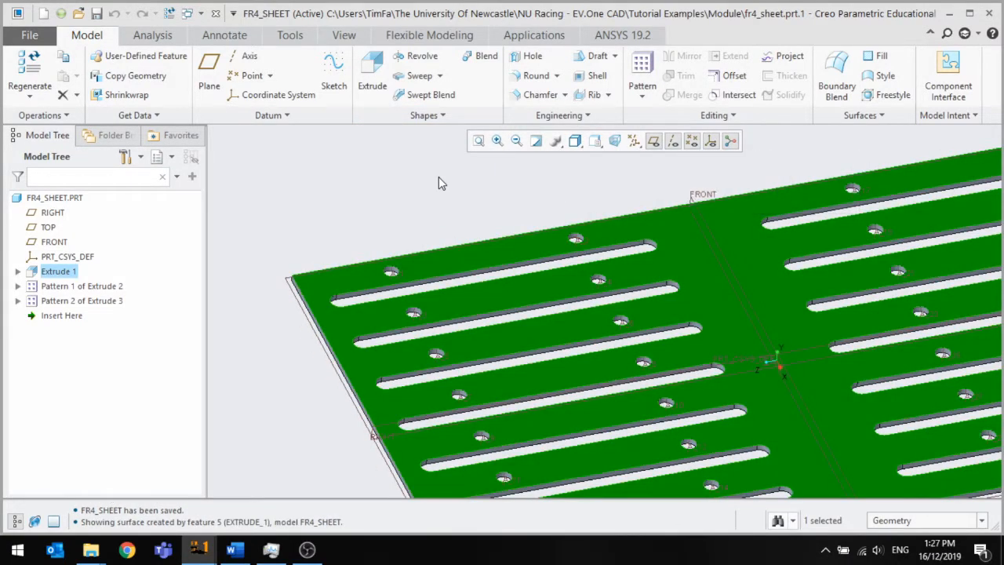
click(436, 182)
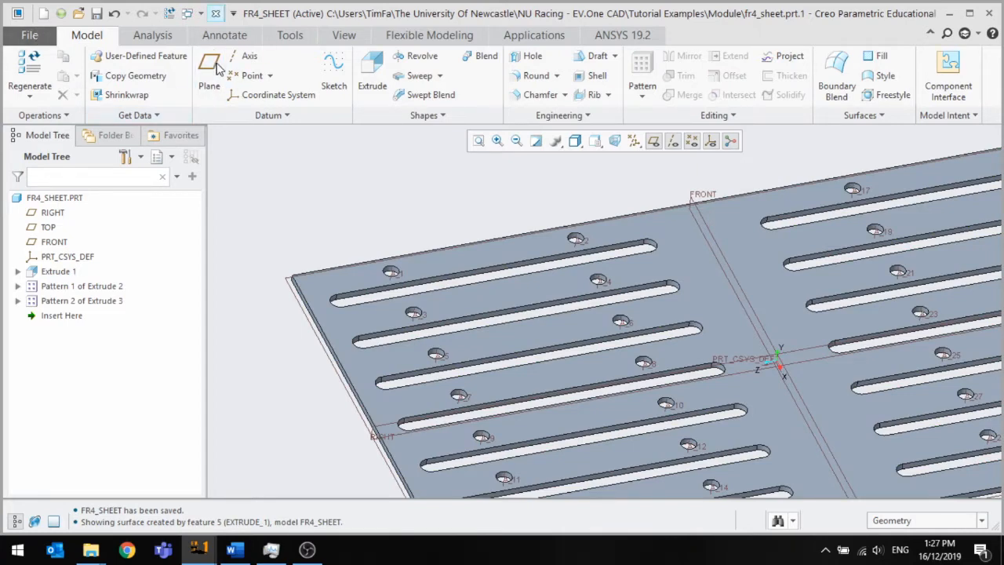
click(43, 13)
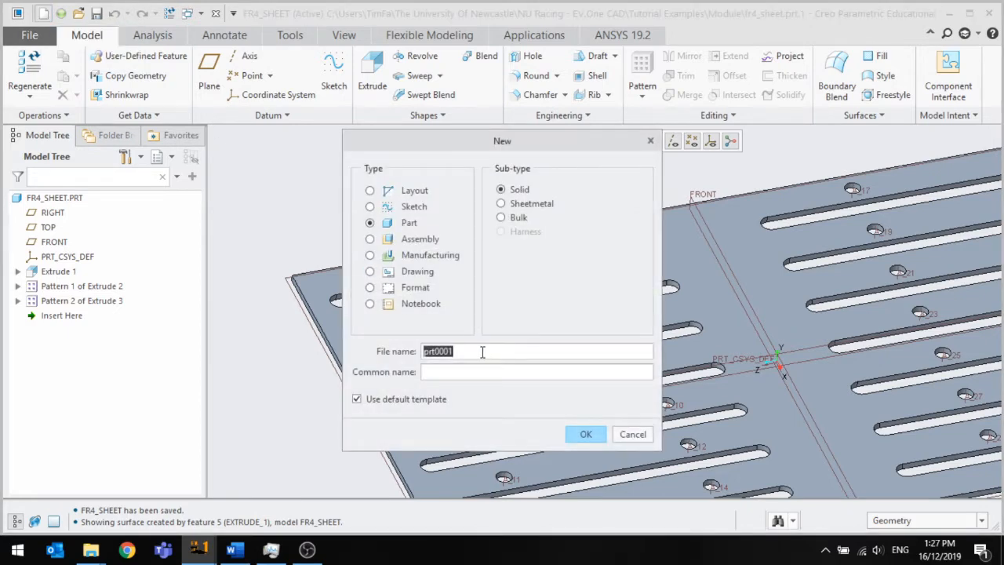
text(TAN)
click(408, 400)
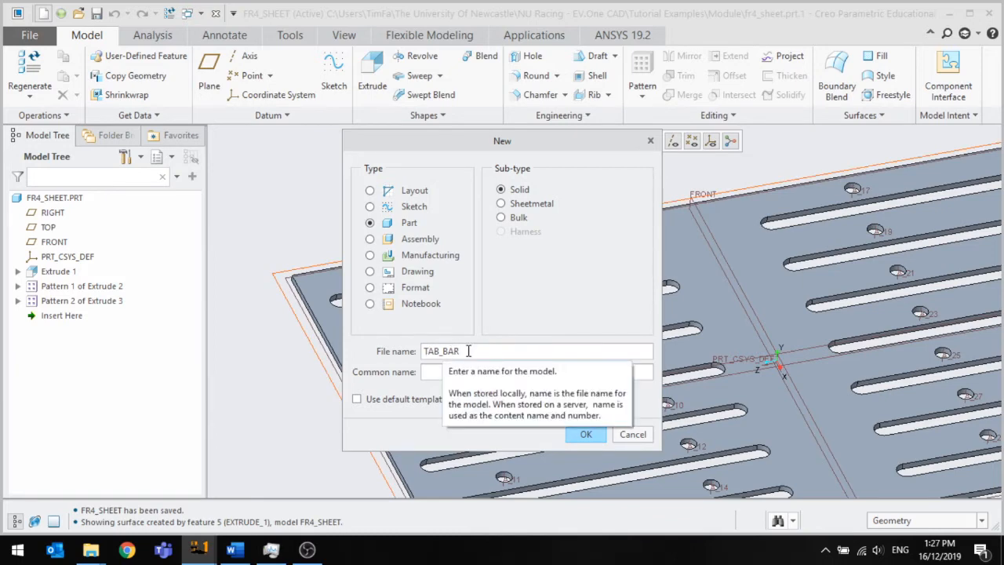
click(584, 434)
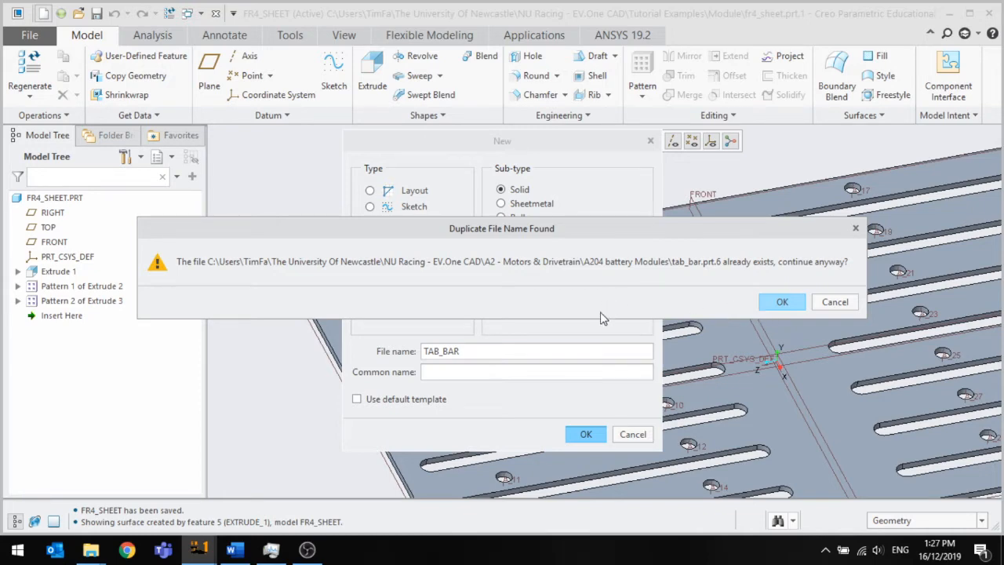
click(834, 305)
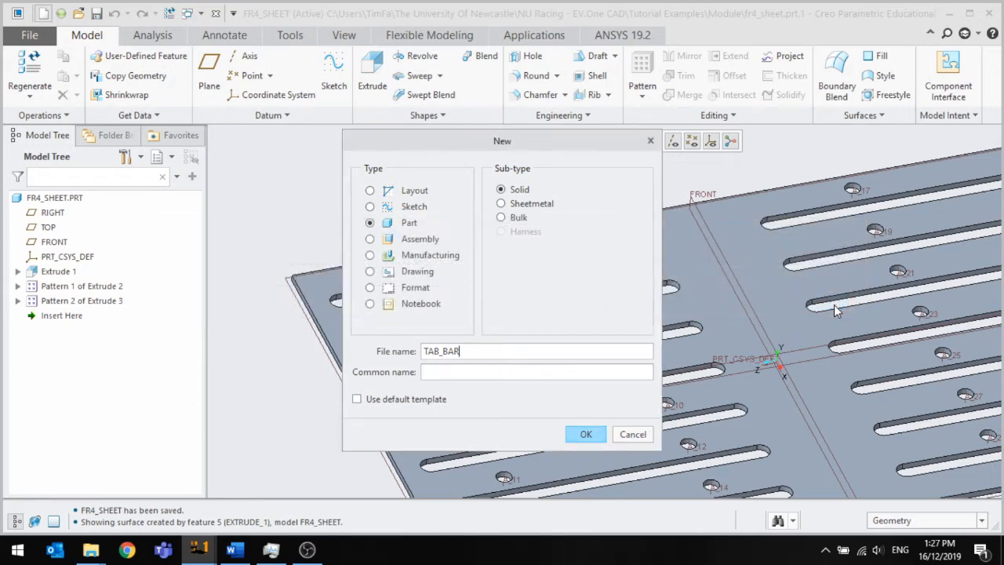
click(208, 553)
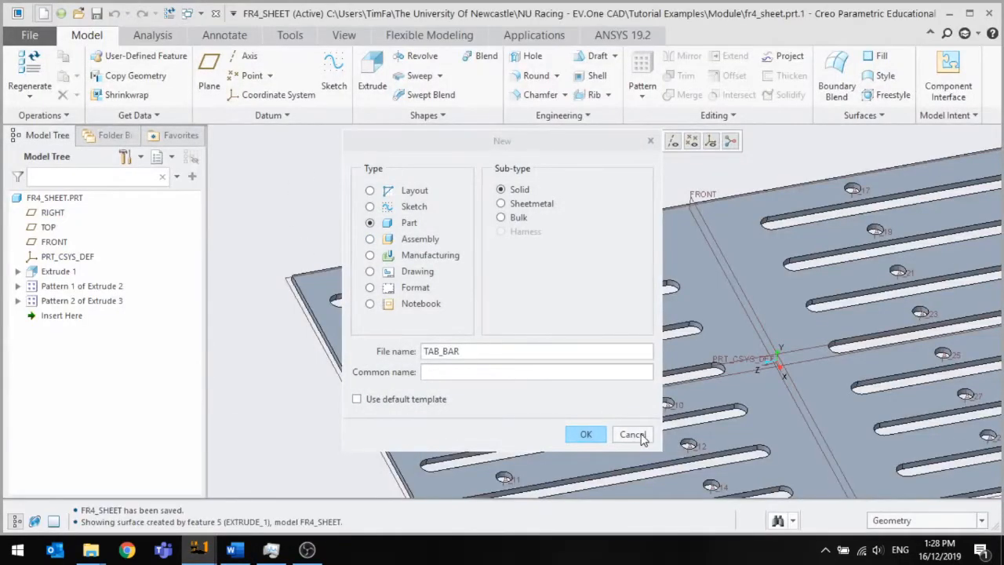
click(634, 435)
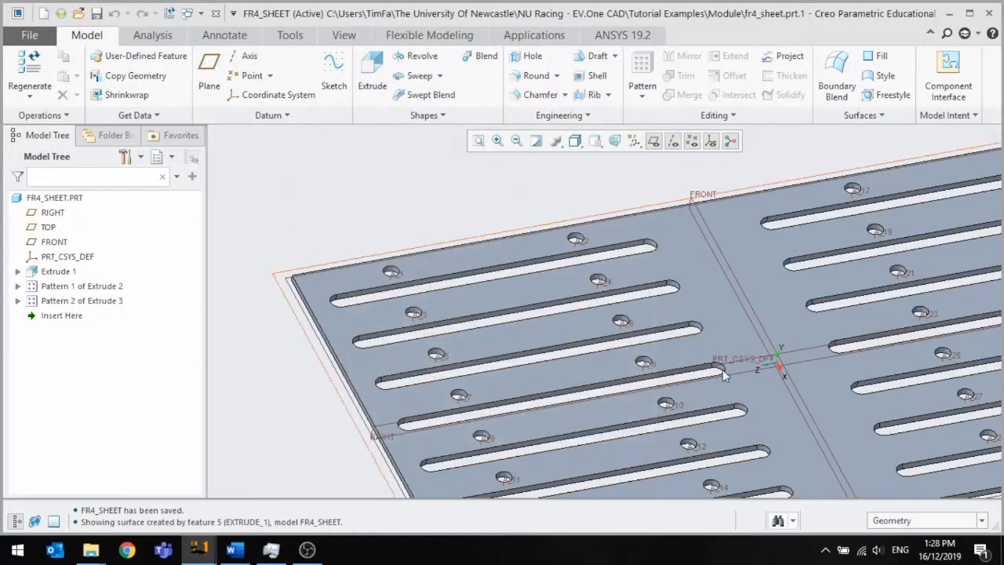
mouse_move(218, 552)
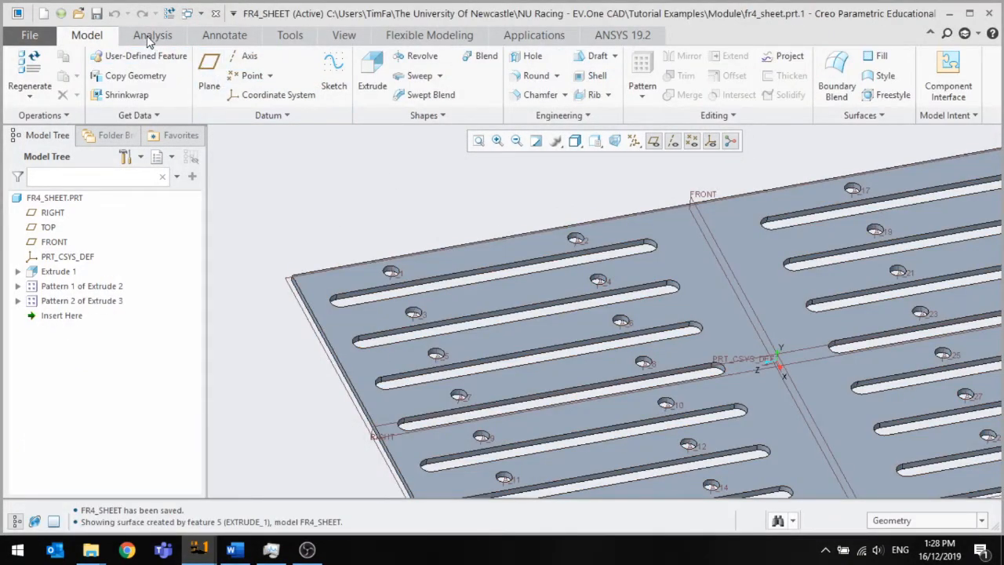
scroll(375, 270, up, 4)
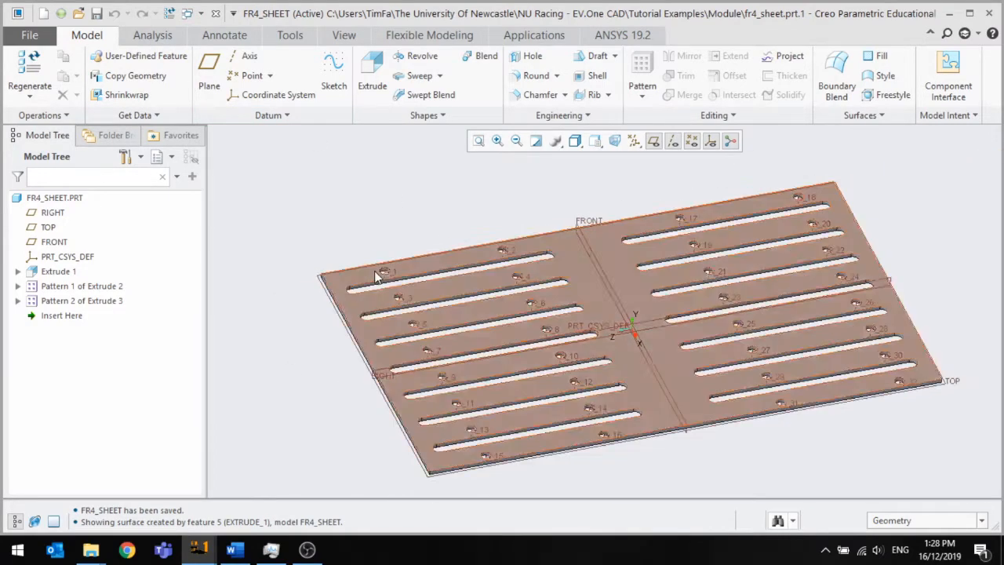
scroll(375, 270, down, 2)
click(55, 199)
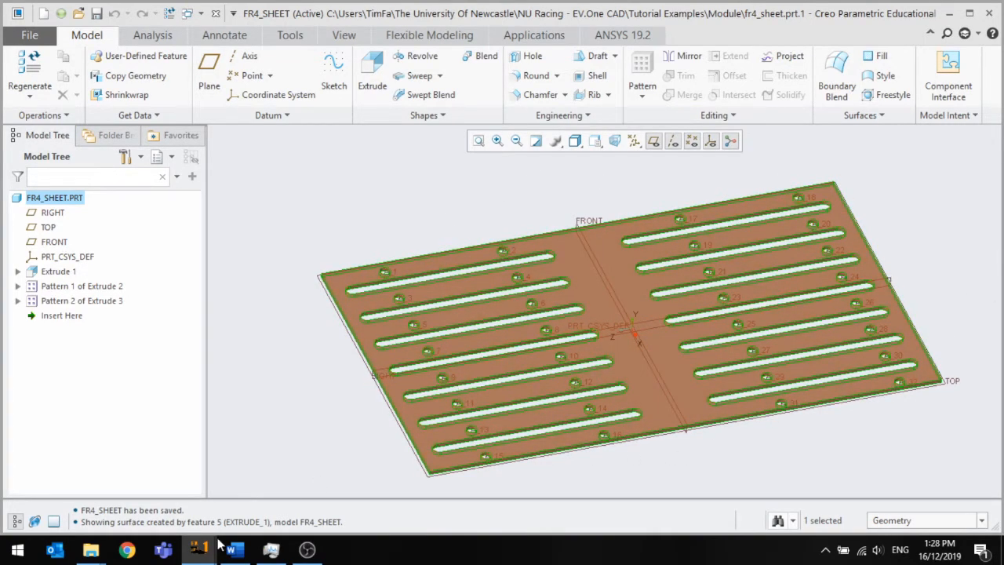
click(380, 254)
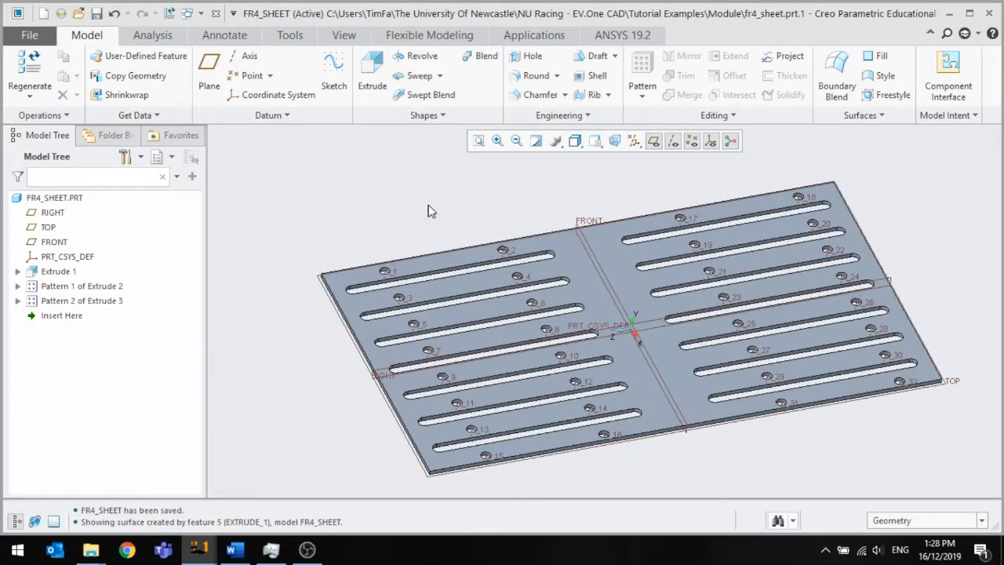
scroll(430, 210, up, 3)
Create a solid part named TAB from the nuracing_prt template with material BRASS, part number B10008, the author's name and a part title.
click(42, 14)
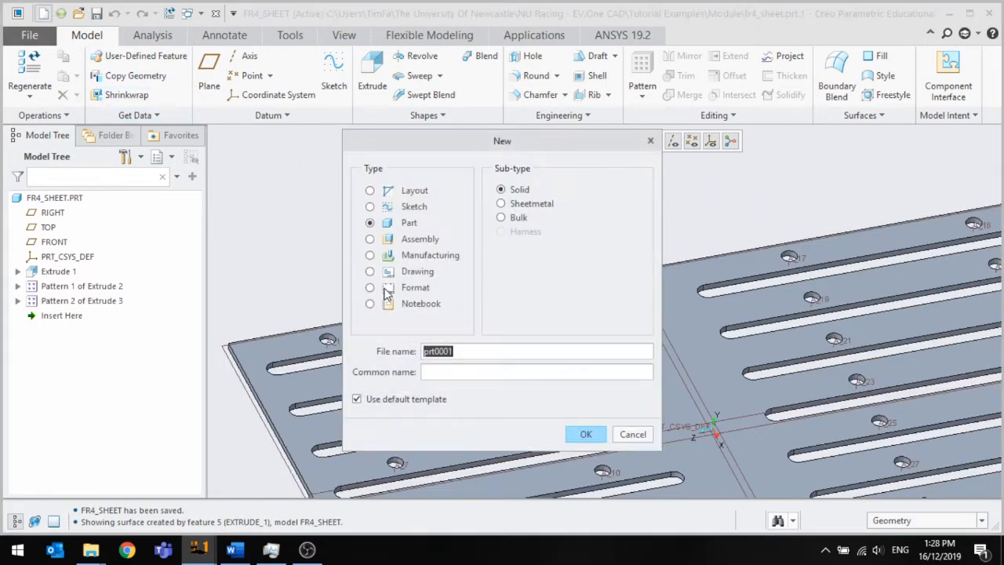
text(TAB)
click(587, 435)
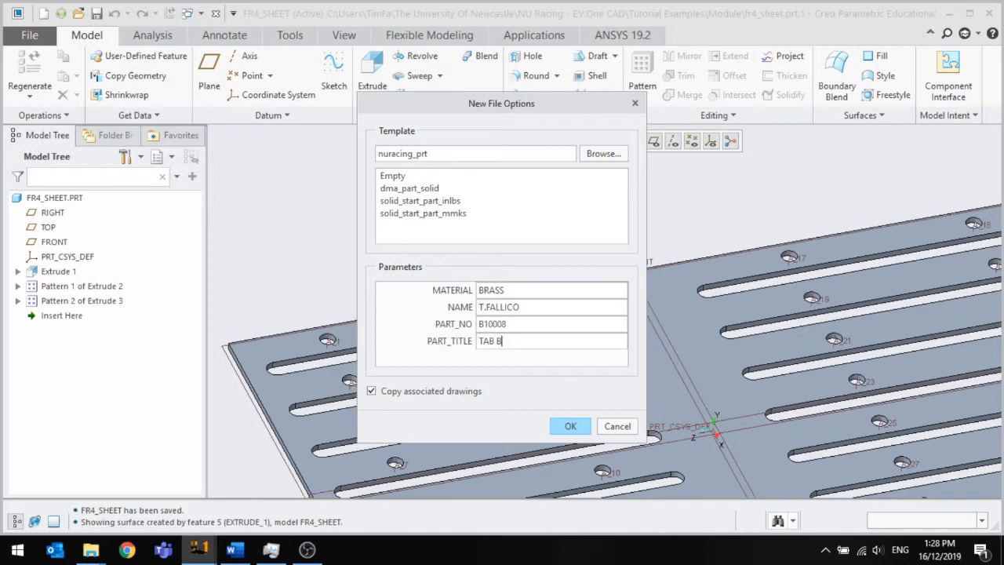
click(572, 426)
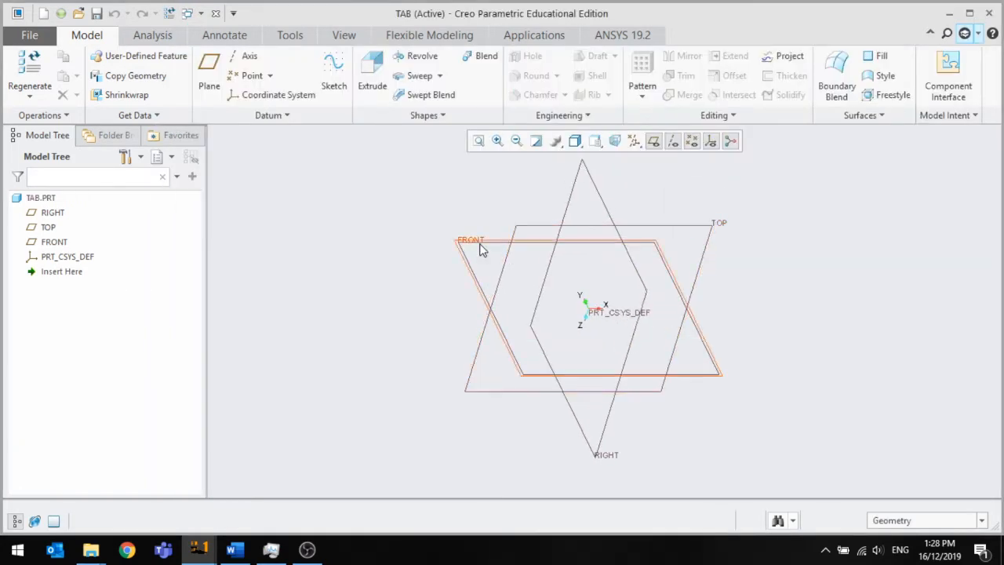
Switch to the CELL part and measure the distance between the two long edges of one tab's flat top.
click(200, 549)
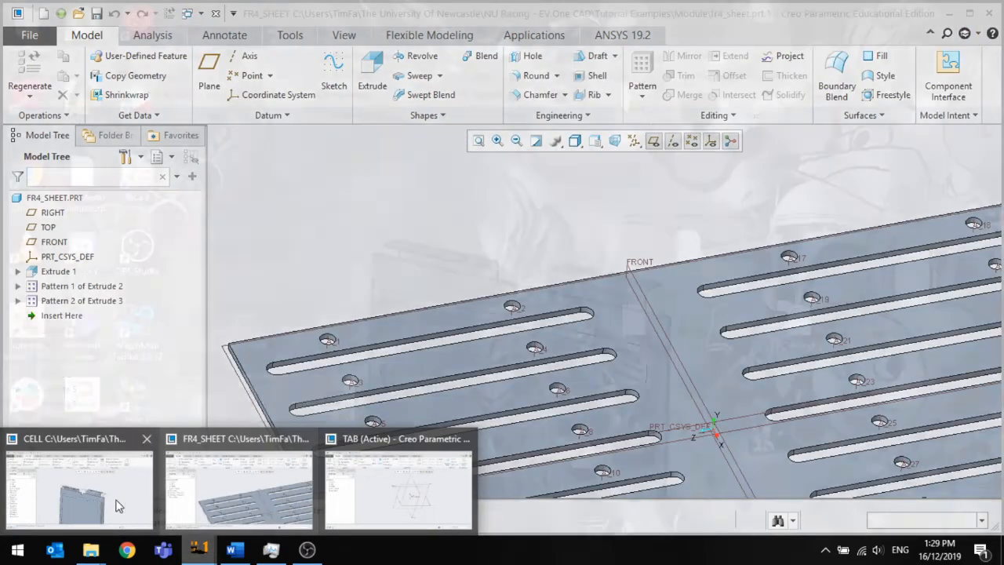
click(117, 499)
middle_drag(563, 255, 522, 278)
scroll(522, 278, down, 3)
click(418, 56)
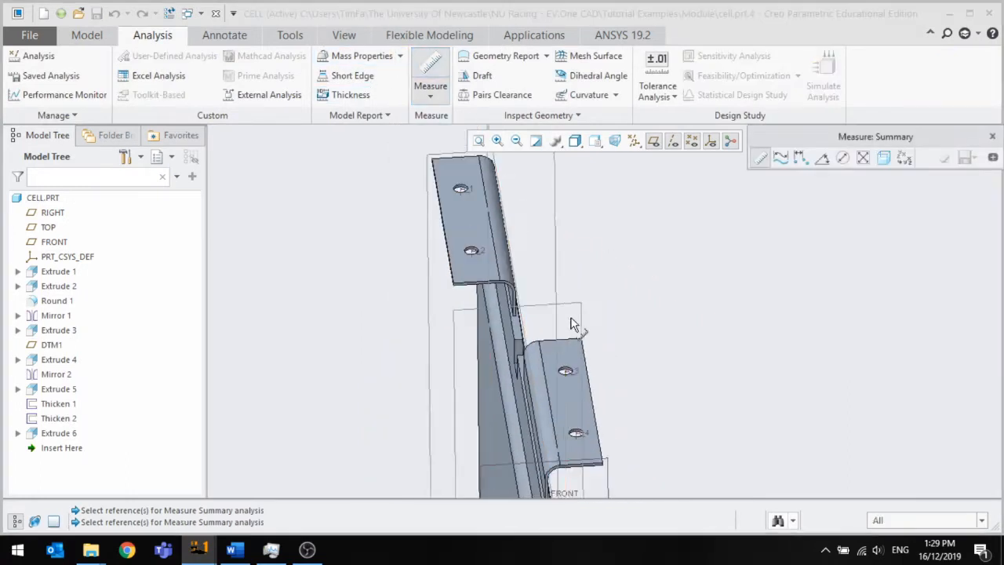
scroll(494, 263, down, 3)
click(468, 267)
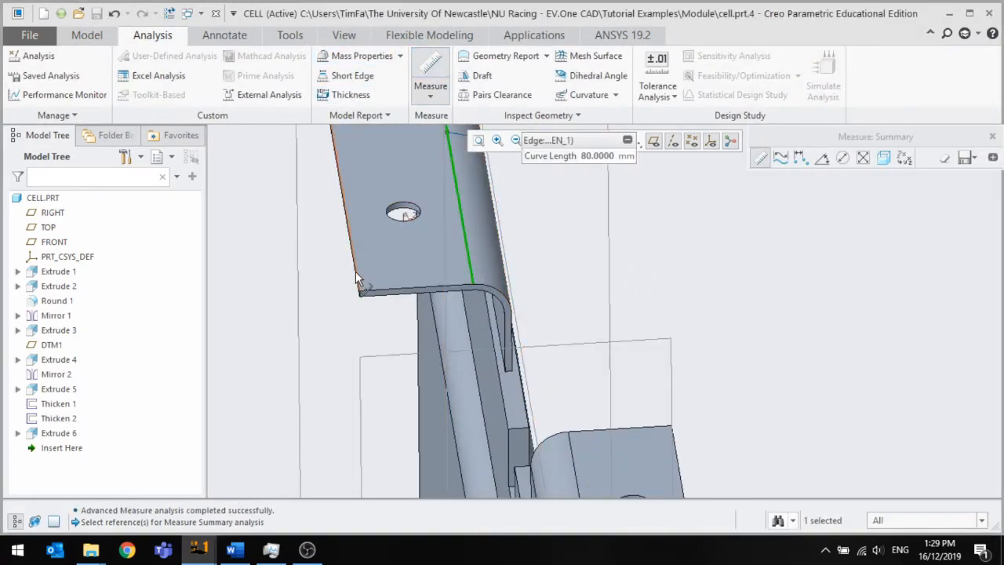
ctrl+click(353, 271)
scroll(406, 330, up, 3)
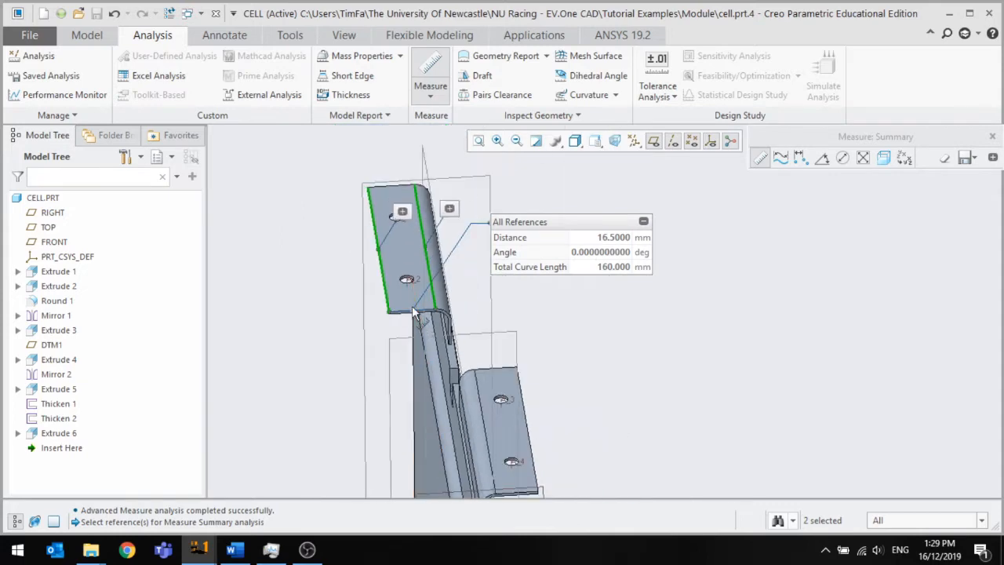
Measure the tab's short end edge and the distance between its two end edges, and close the measurement.
middle_drag(406, 331, 489, 353)
scroll(548, 345, up, 2)
scroll(500, 382, down, 4)
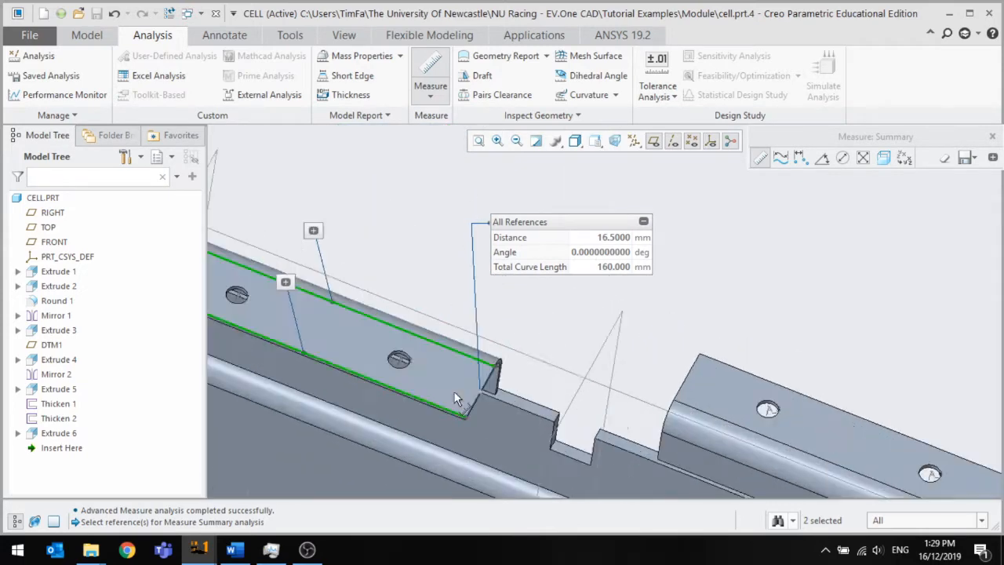
click(488, 401)
scroll(551, 424, up, 2)
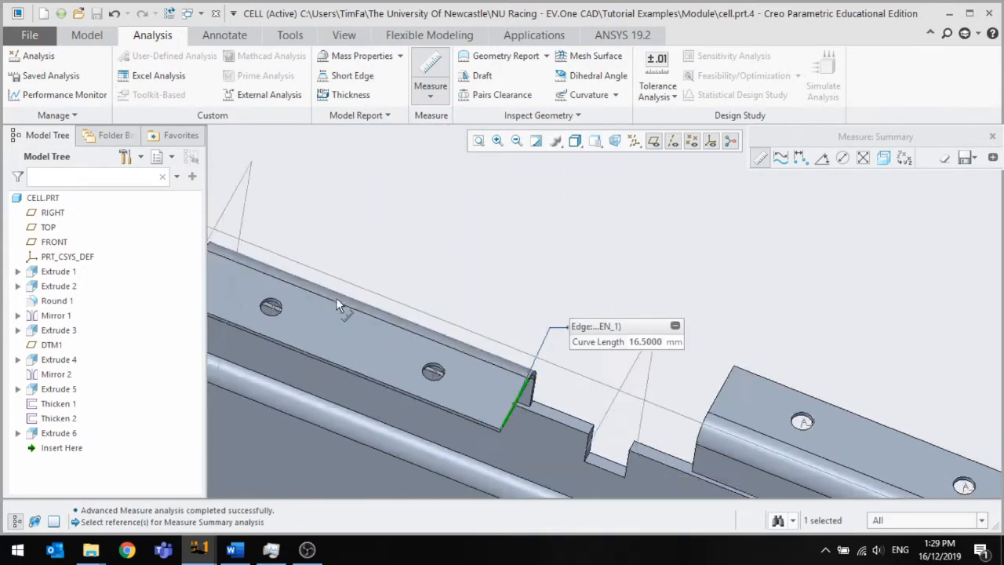
scroll(338, 301, up, 2)
scroll(269, 281, down, 2)
ctrl+click(225, 286)
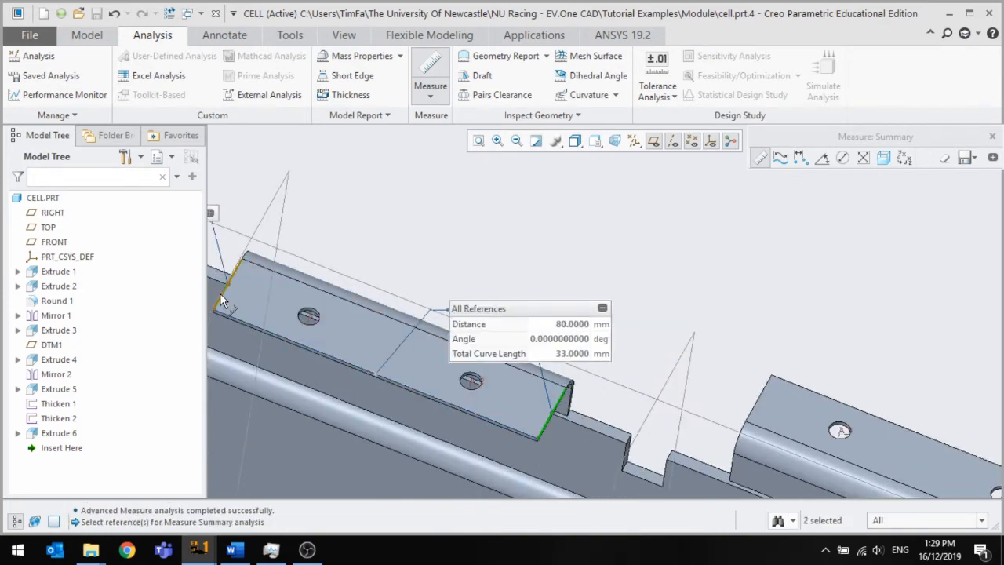
click(399, 241)
scroll(399, 241, up, 3)
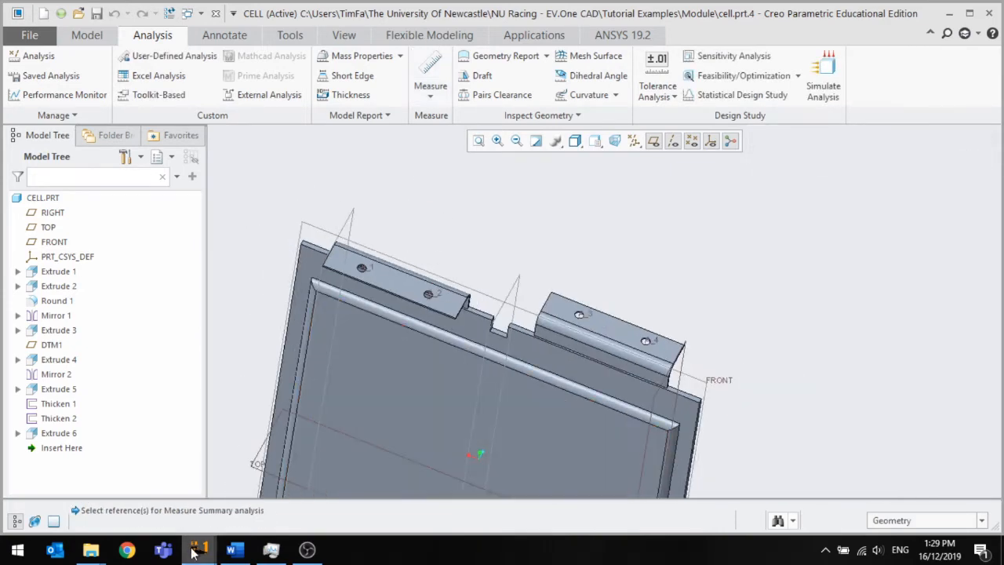
Switch to the TAB part and sketch an origin-centred rectangle about 373 by 113 mm on the TOP plane for an extrusion.
click(196, 549)
click(349, 494)
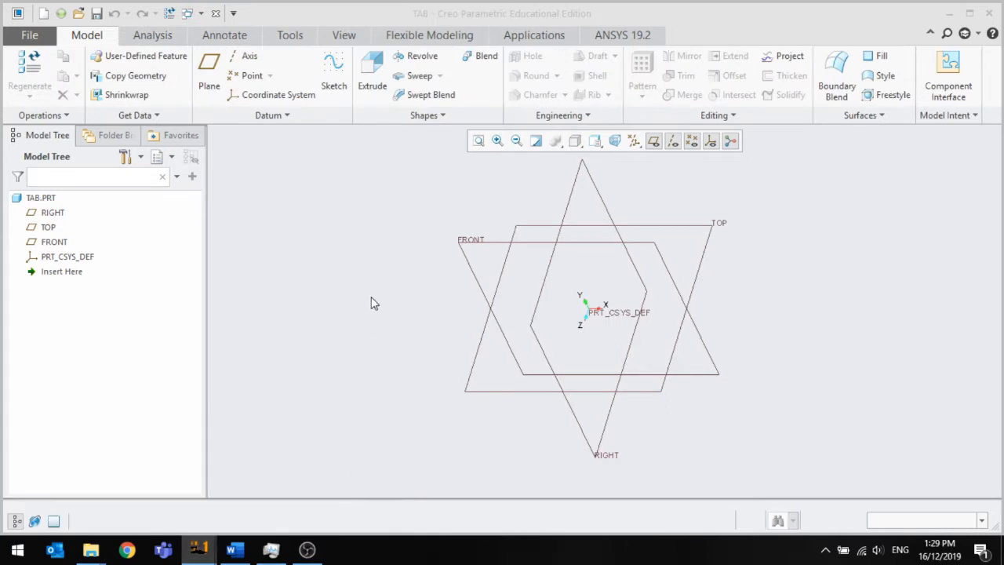
click(371, 71)
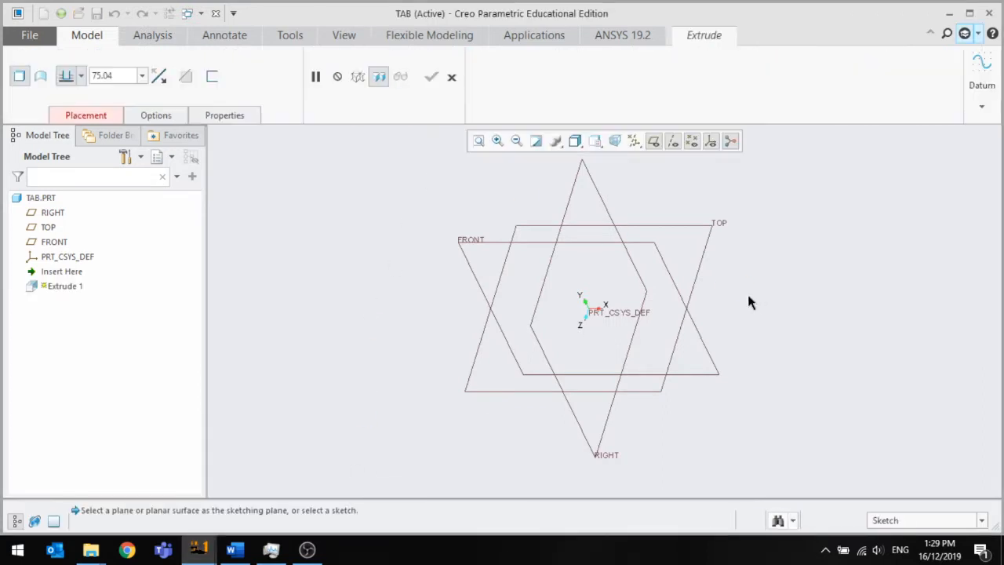
click(698, 271)
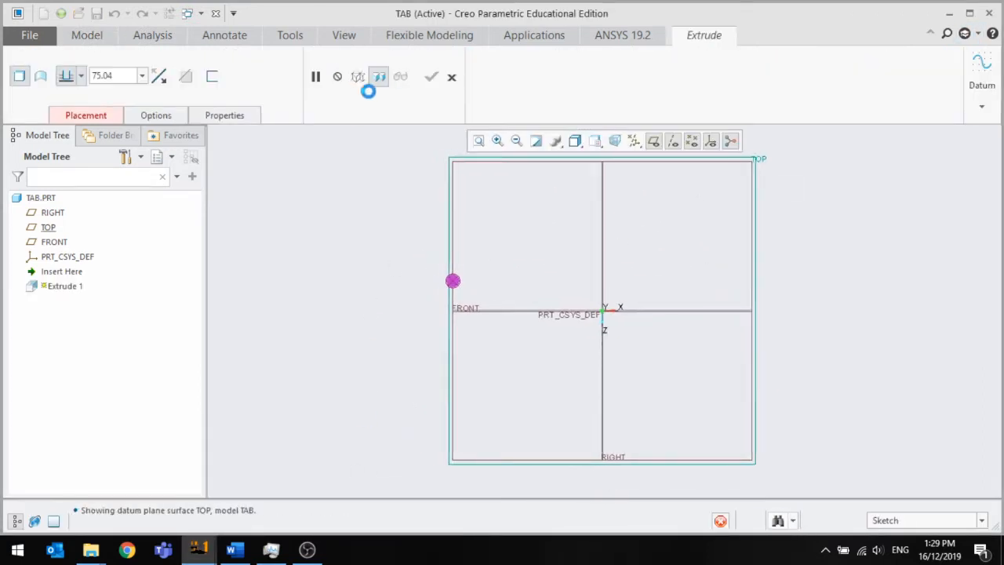
click(339, 76)
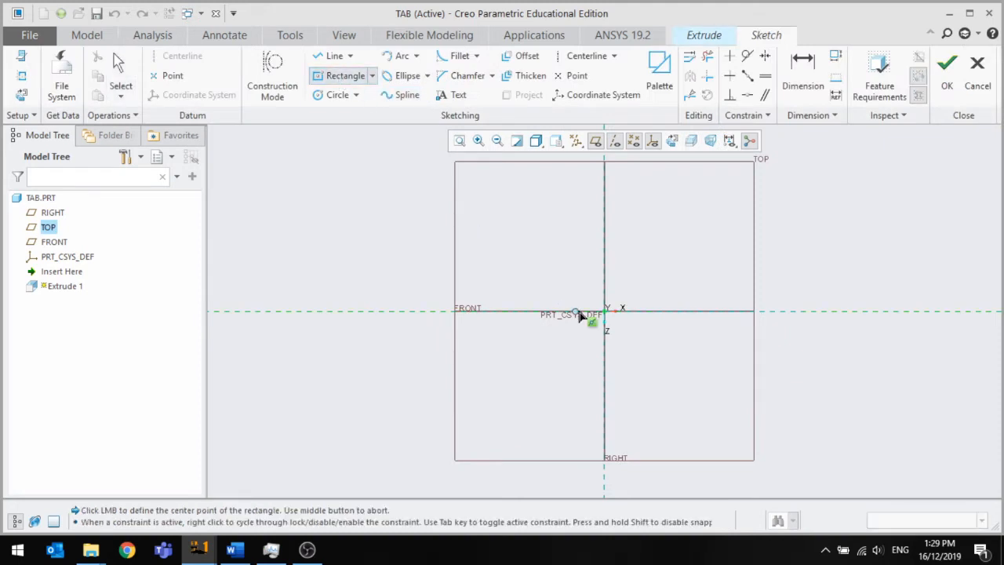
click(605, 312)
click(713, 342)
middle_click(725, 329)
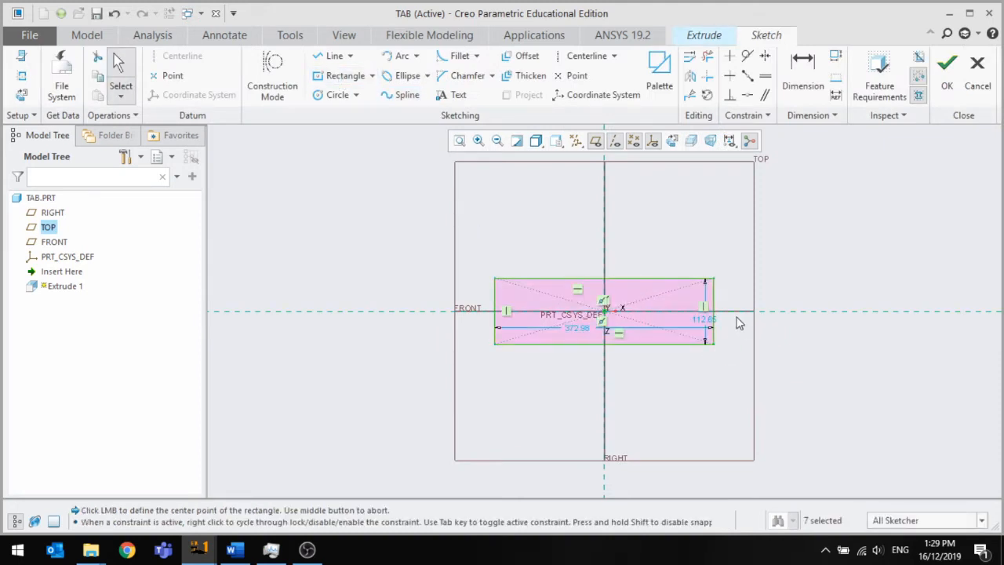
Set the rectangle's height to 16 mm and its width to 80 mm.
scroll(735, 321, up, 5)
double_click(684, 326)
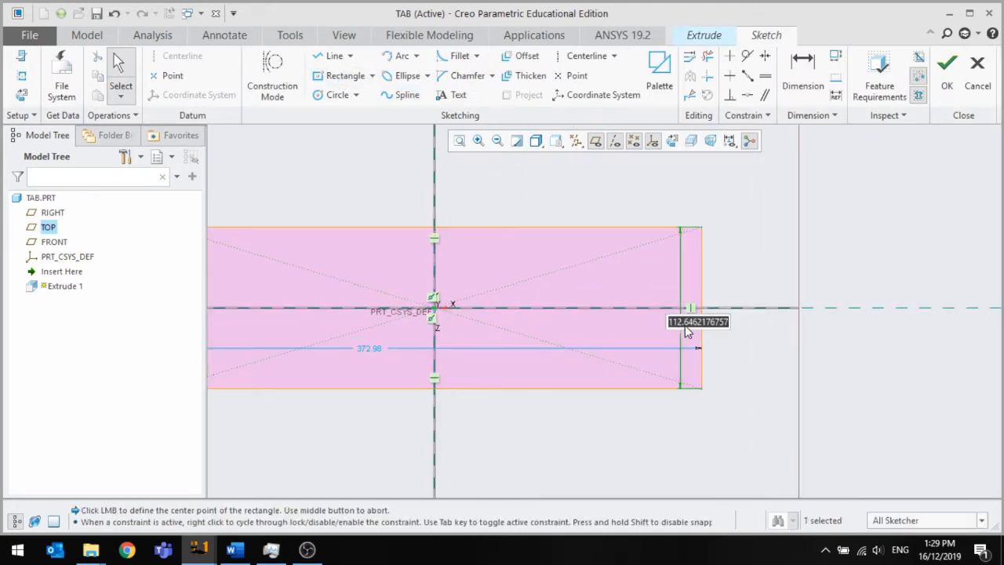
text(16.5)
key(Return)
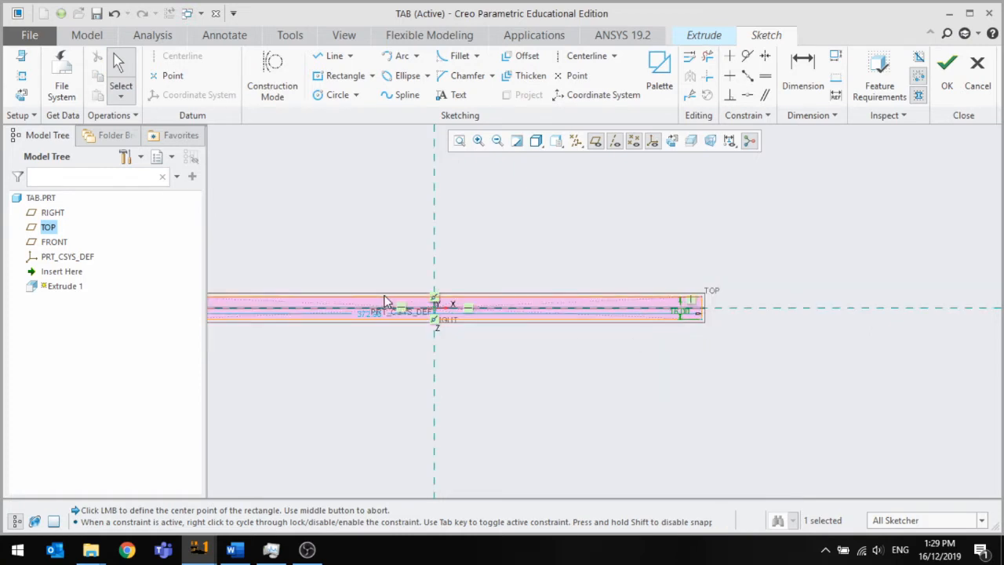
scroll(367, 317, up, 1)
click(365, 318)
double_click(363, 320)
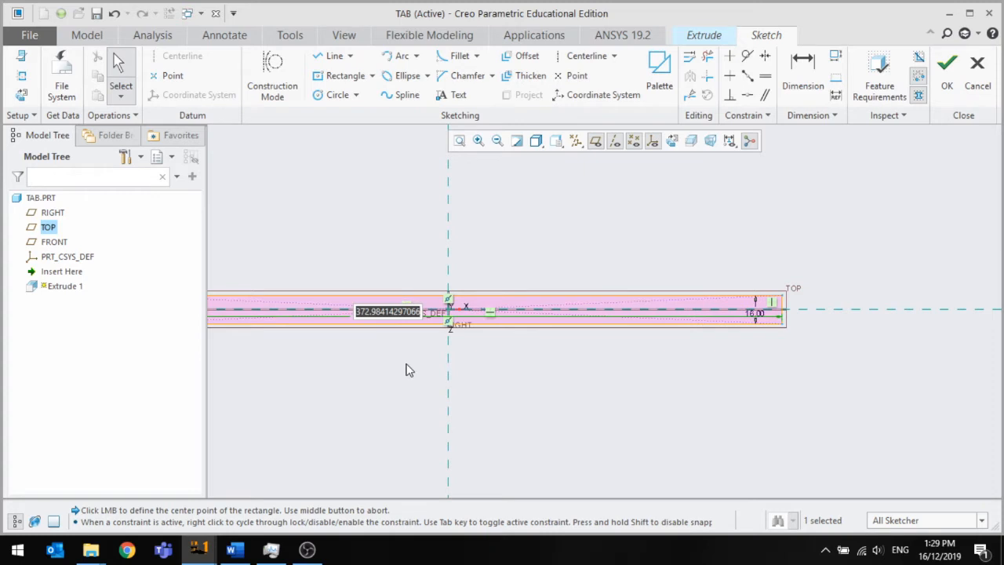
text(80)
key(Return)
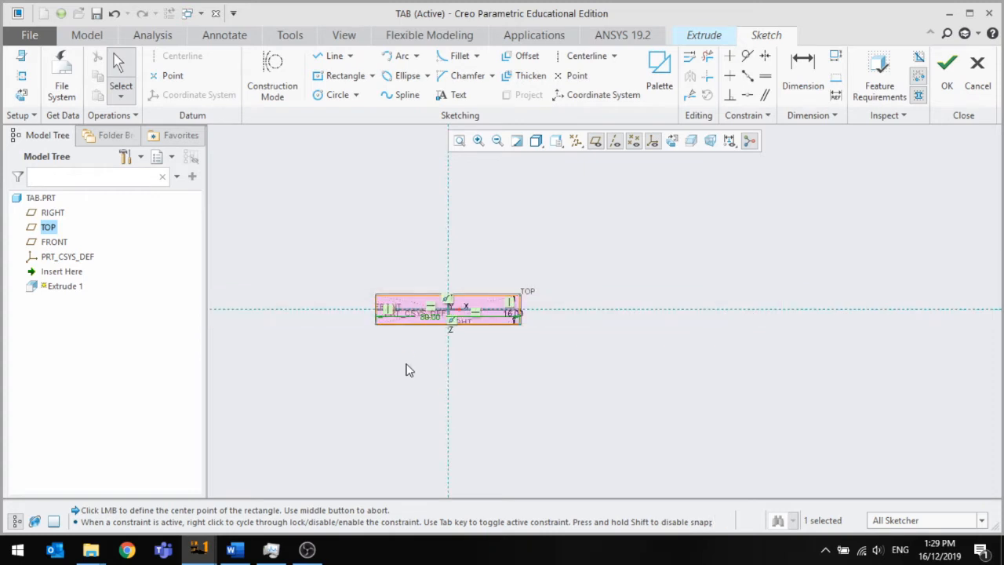
Finish the sketch and extrude the rectangle 12.5 mm into a solid block.
click(947, 69)
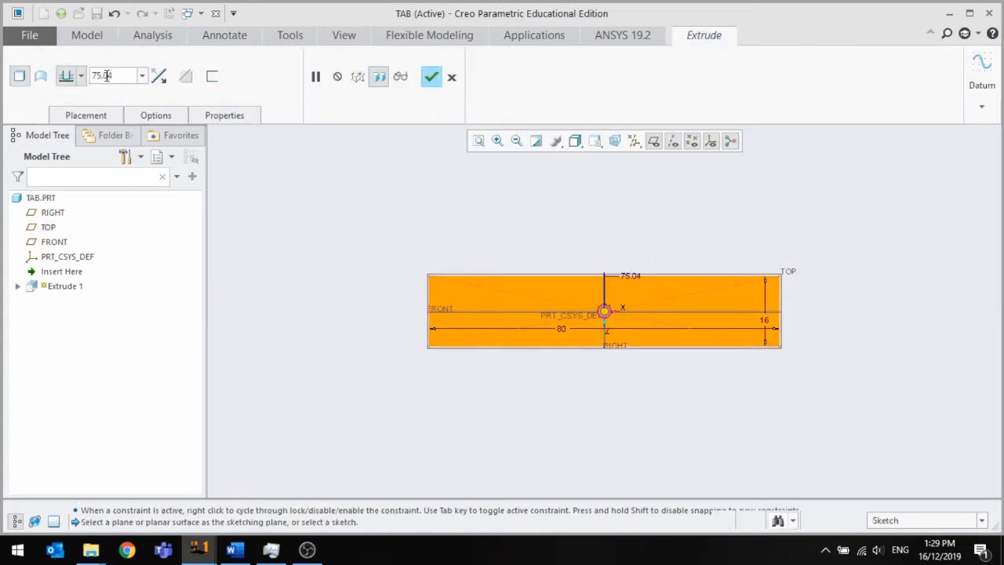
double_click(107, 75)
text(1)
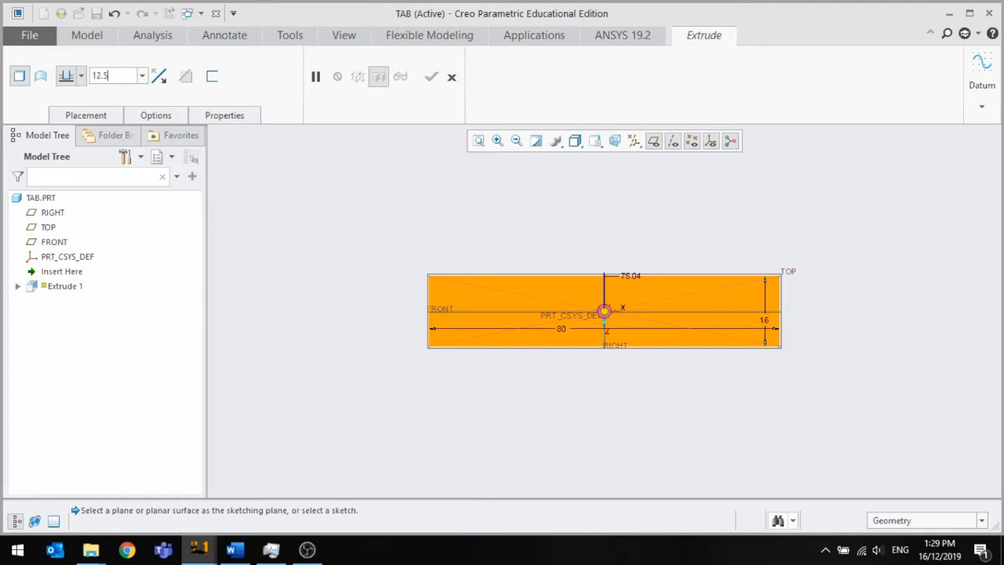
text(2.5)
key(Return)
click(431, 76)
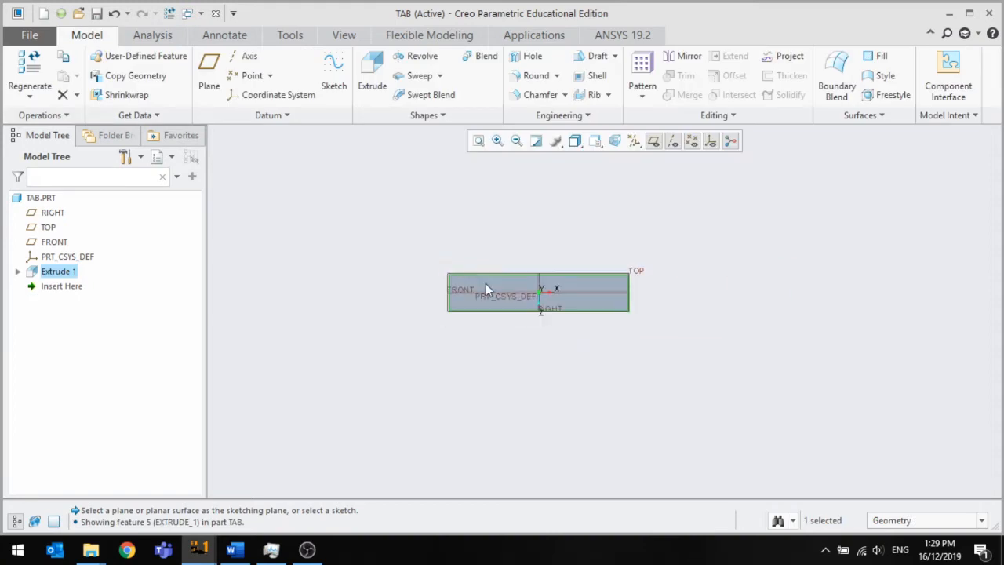
key(ctrl+d)
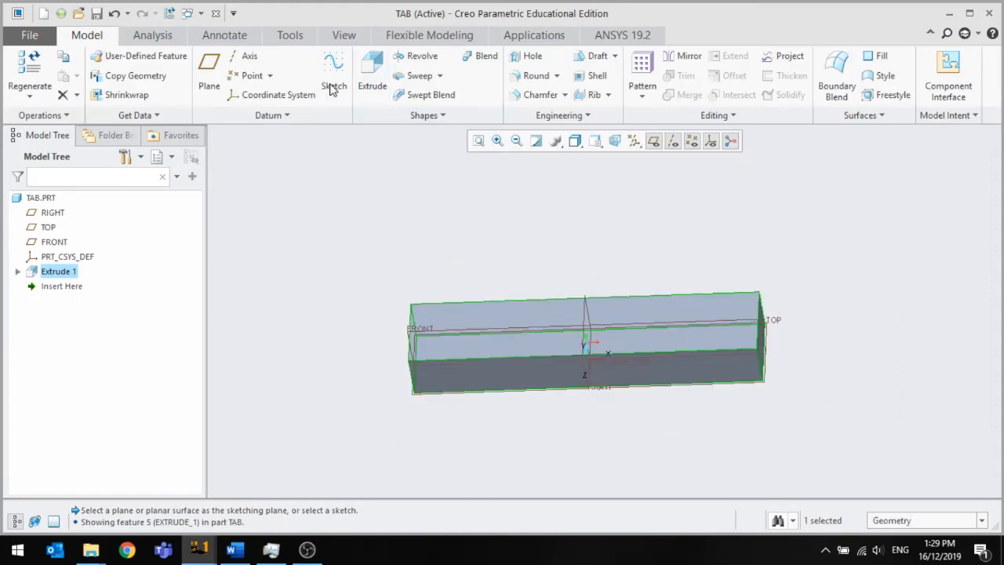
Sketch two equal circles about 6.7 mm across on the block's upper face, centred on its long axis about 26 and 28 mm either side of the origin.
click(372, 78)
click(520, 309)
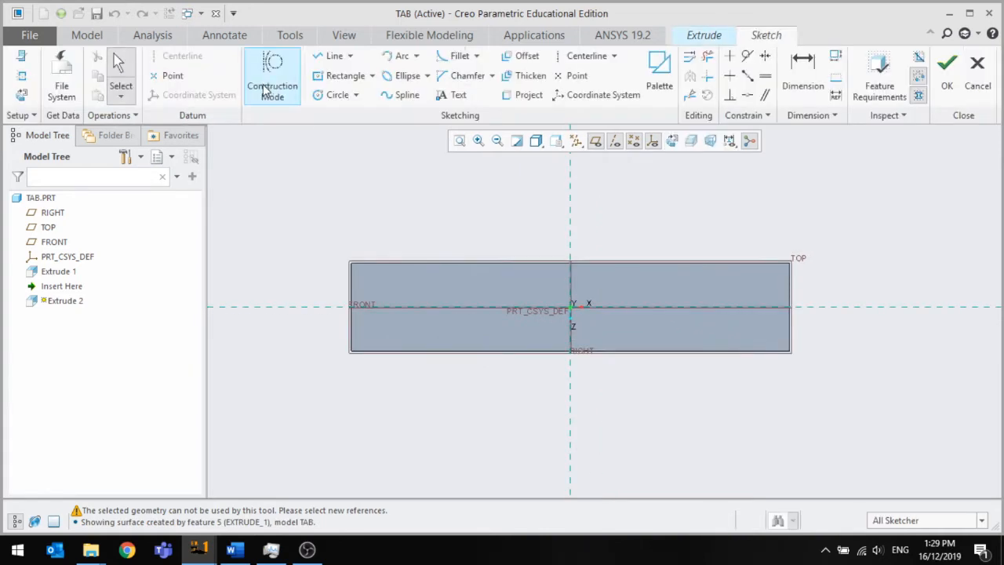
click(337, 95)
click(427, 308)
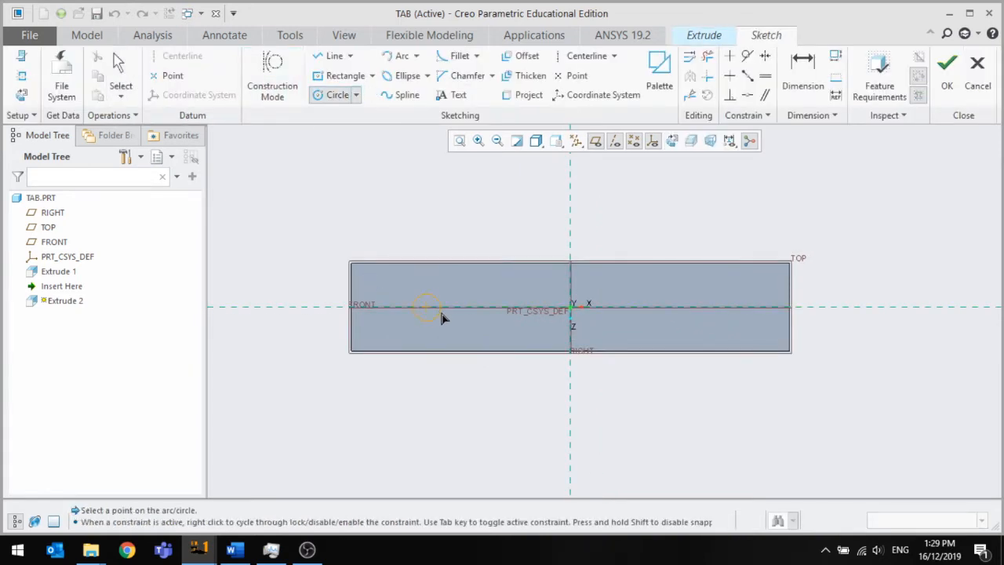
click(443, 318)
click(722, 309)
click(736, 328)
middle_click(688, 381)
mouse_move(199, 550)
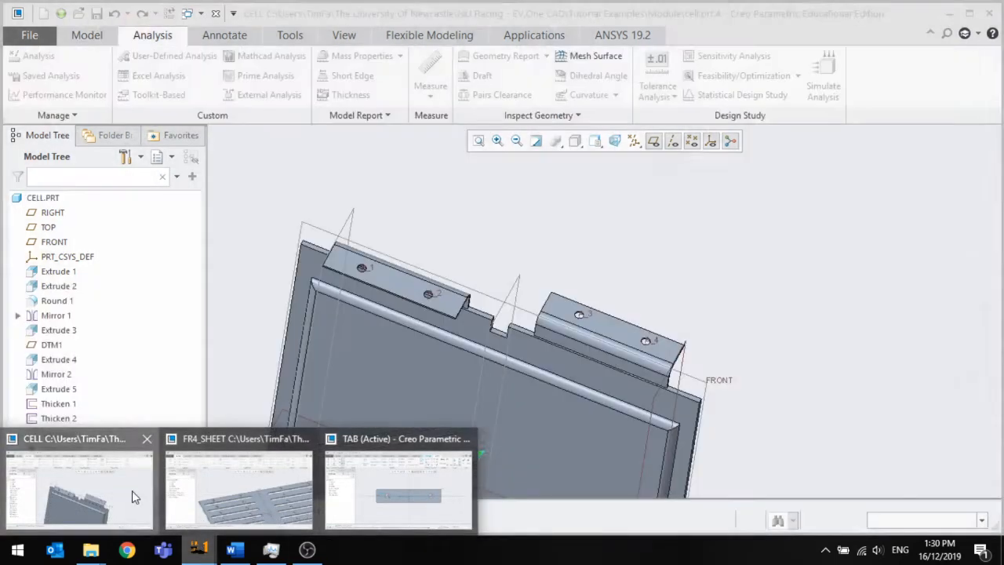
click(132, 491)
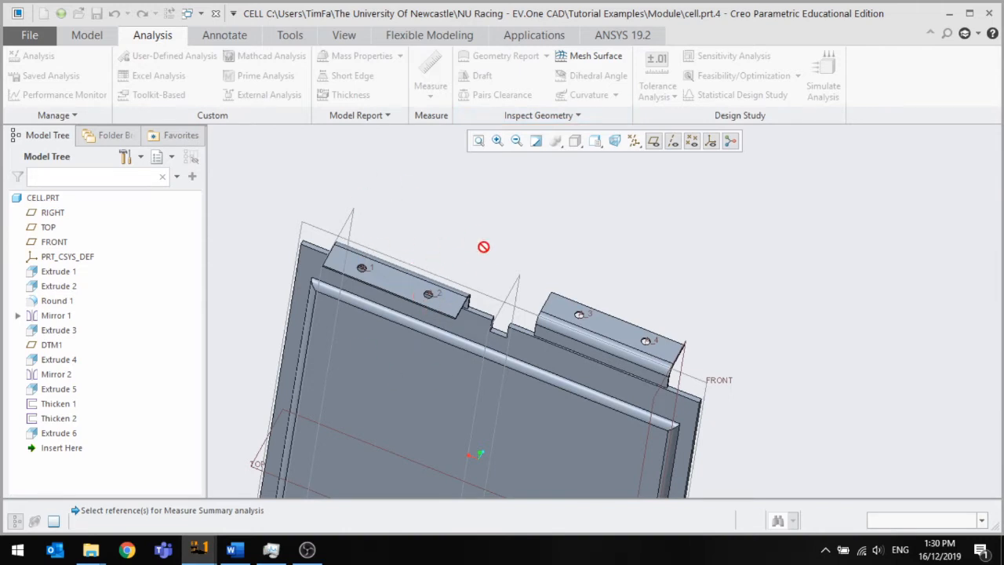
click(198, 549)
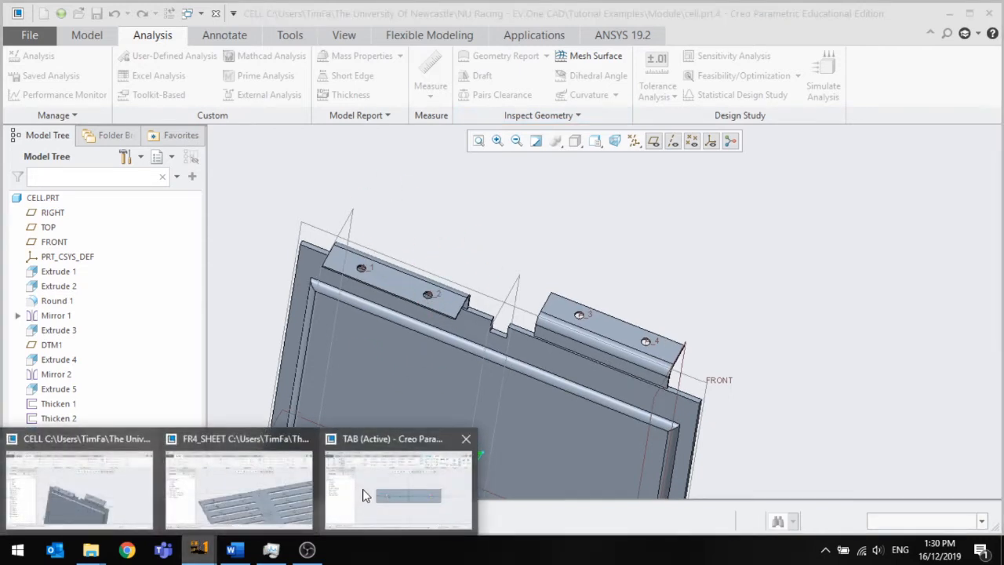
click(349, 496)
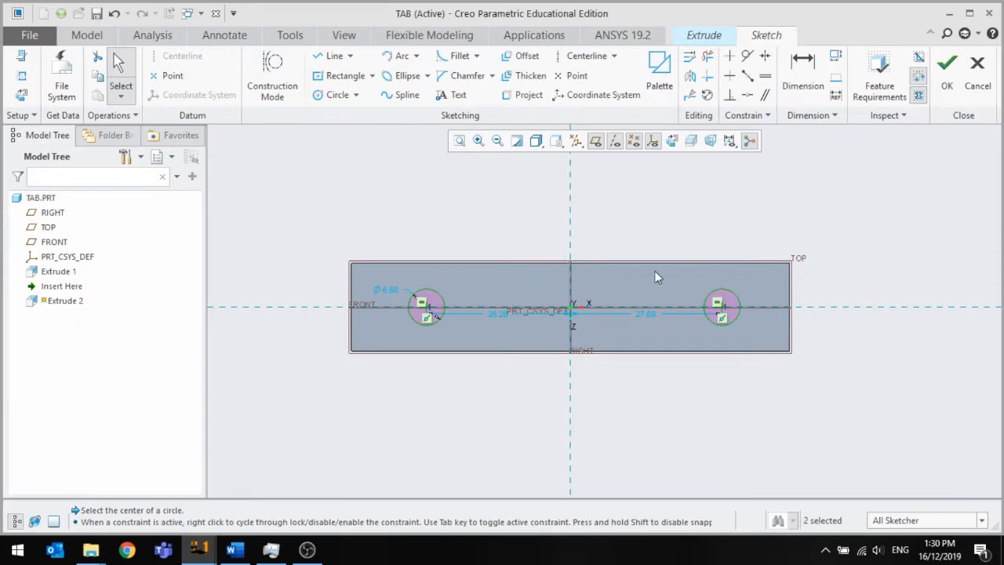
Finish the sketch and extrude both circles 20.63 mm down through the block as a material-removing cut.
mouse_move(658, 277)
middle_down()
mouse_move(628, 251)
mouse_move(634, 260)
middle_up()
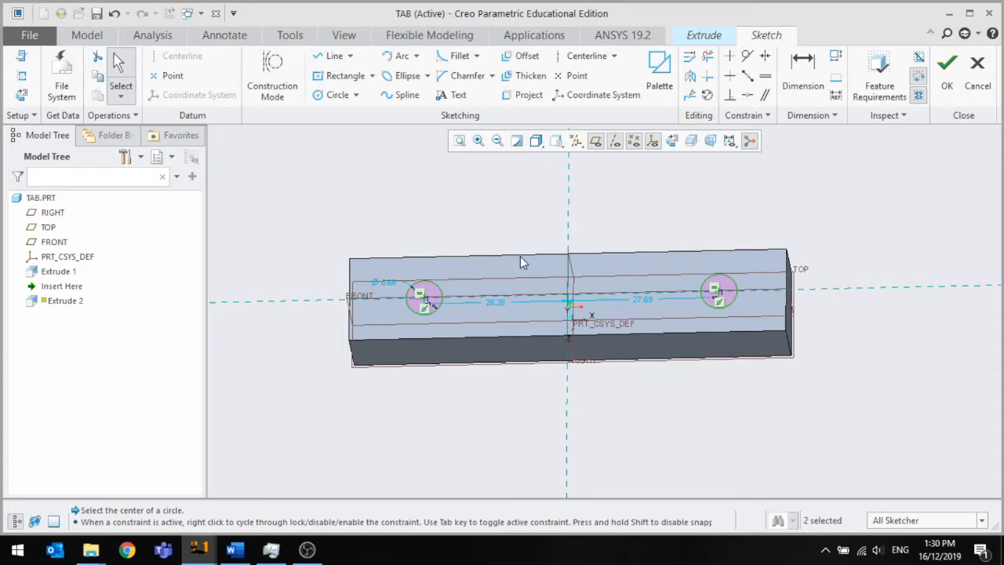
click(946, 73)
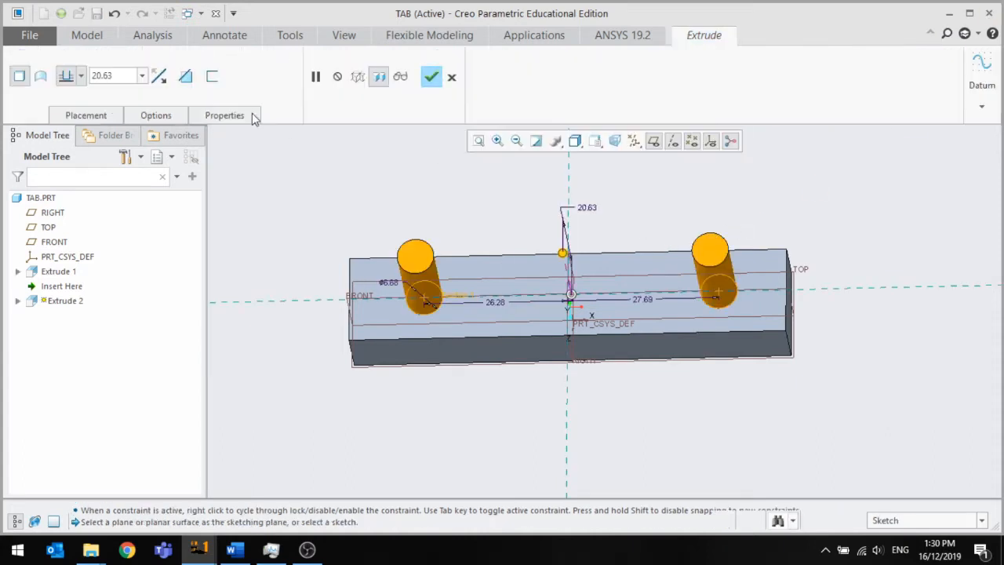
click(159, 76)
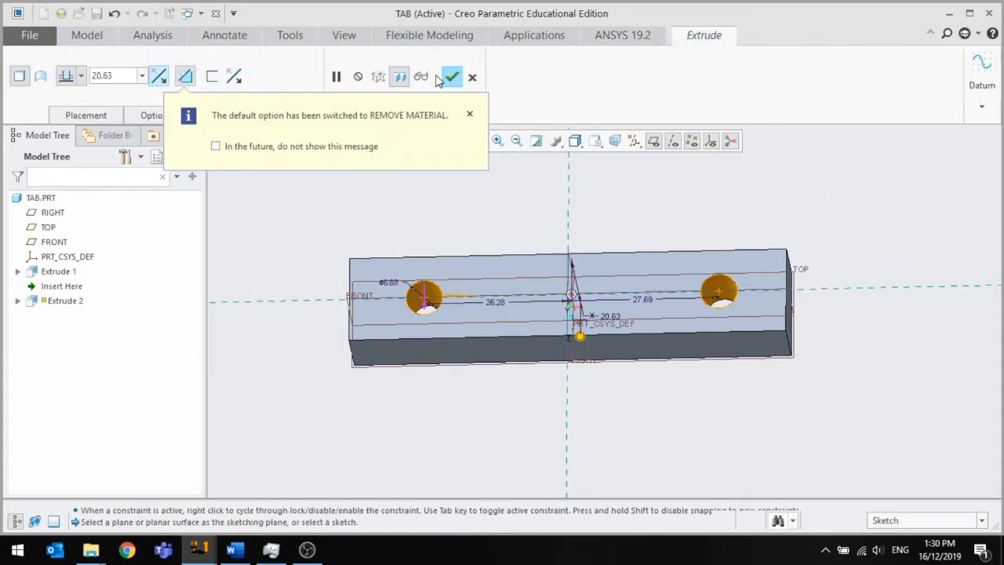
click(453, 76)
Switch to the CELL part and measure a tab hole's diameter and its distance to the tab's short end edge.
mouse_move(198, 549)
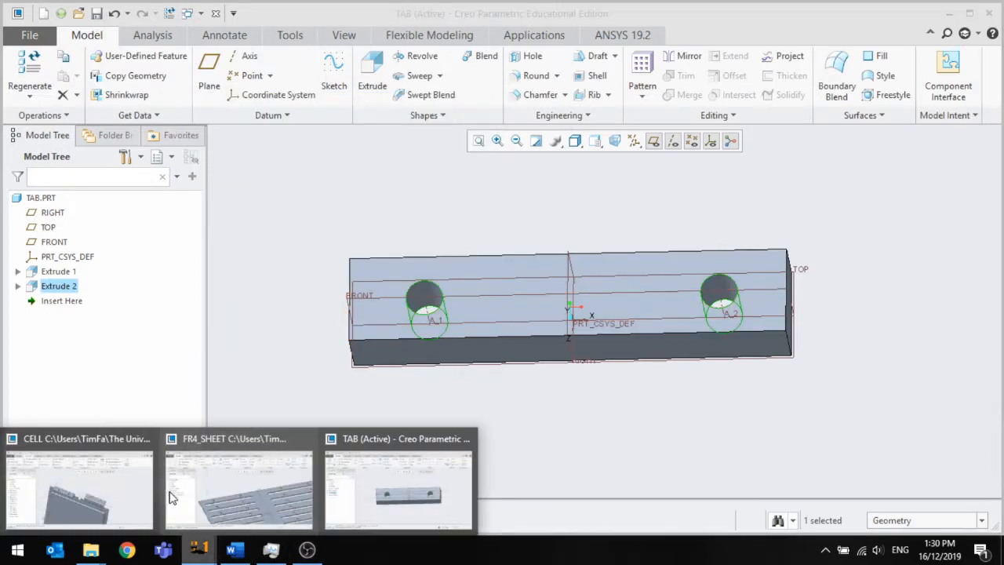
click(145, 493)
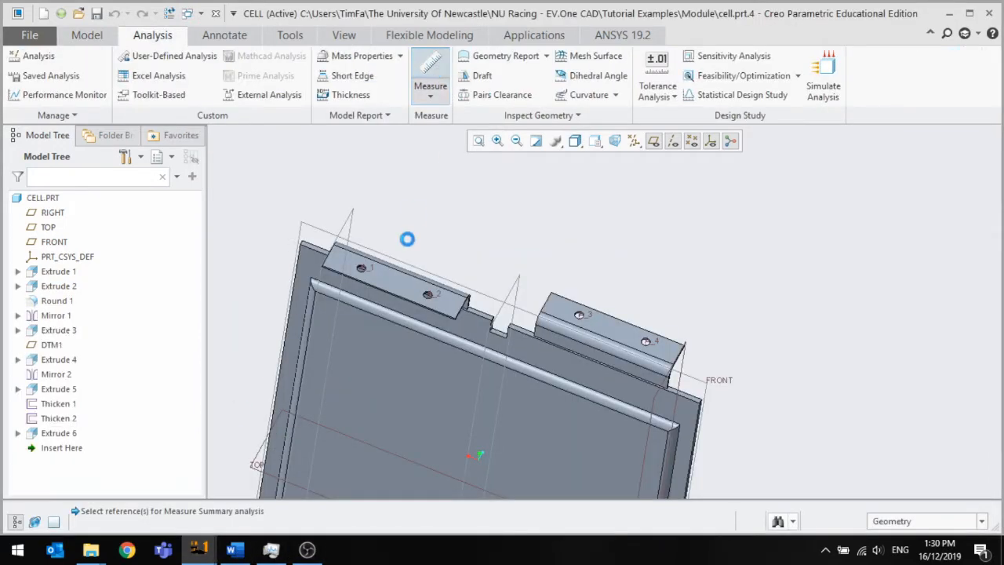
scroll(430, 310, up, 5)
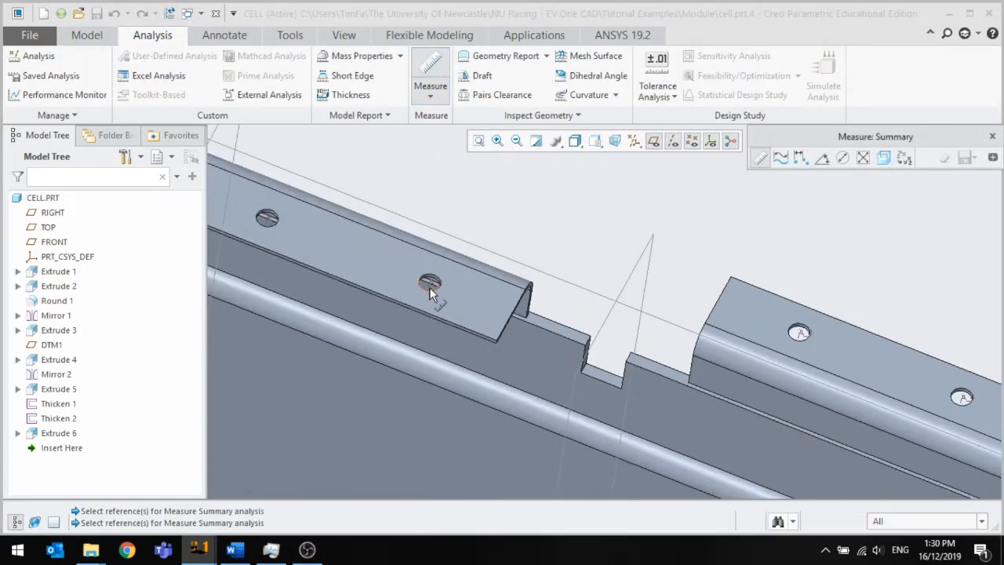
click(429, 287)
click(429, 290)
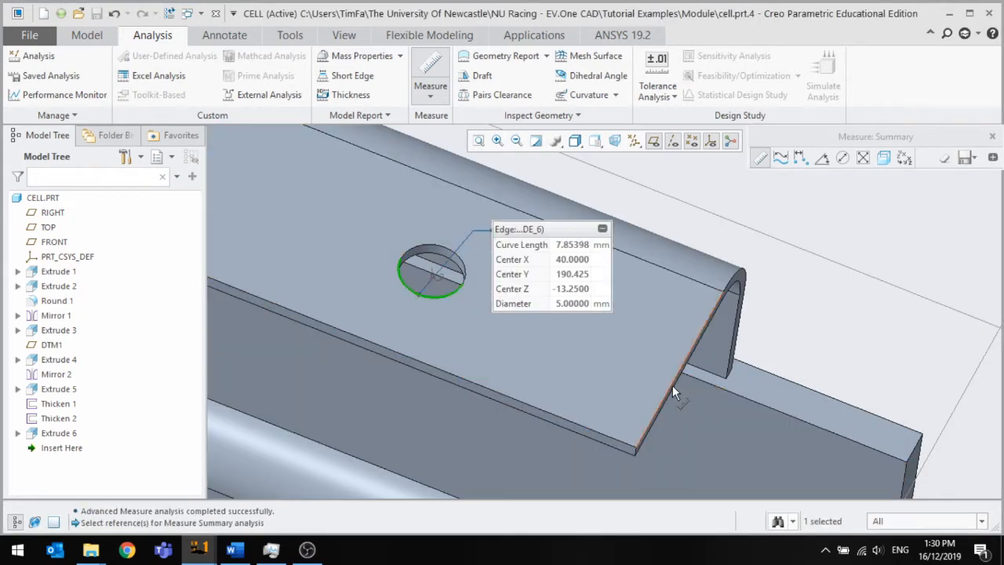
ctrl+click(671, 388)
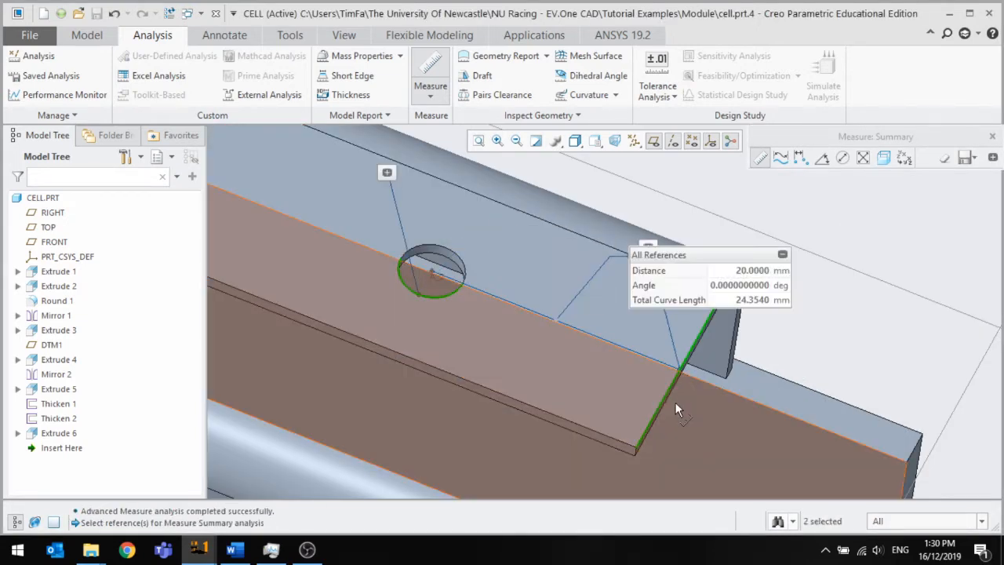
scroll(627, 384, down, 3)
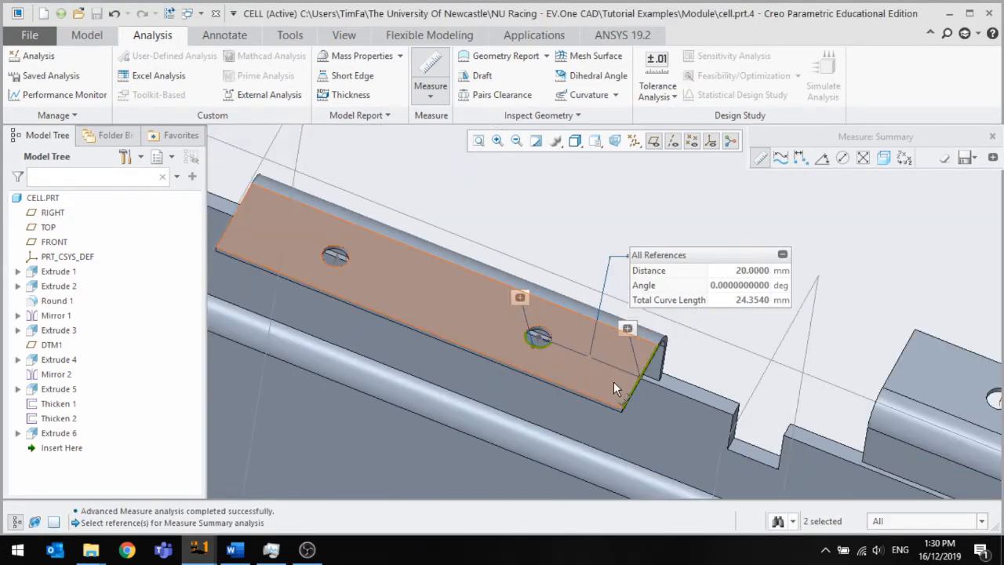
middle_click(824, 218)
Return to the TAB part and open the sketch of the two-hole cut for editing.
mouse_move(199, 549)
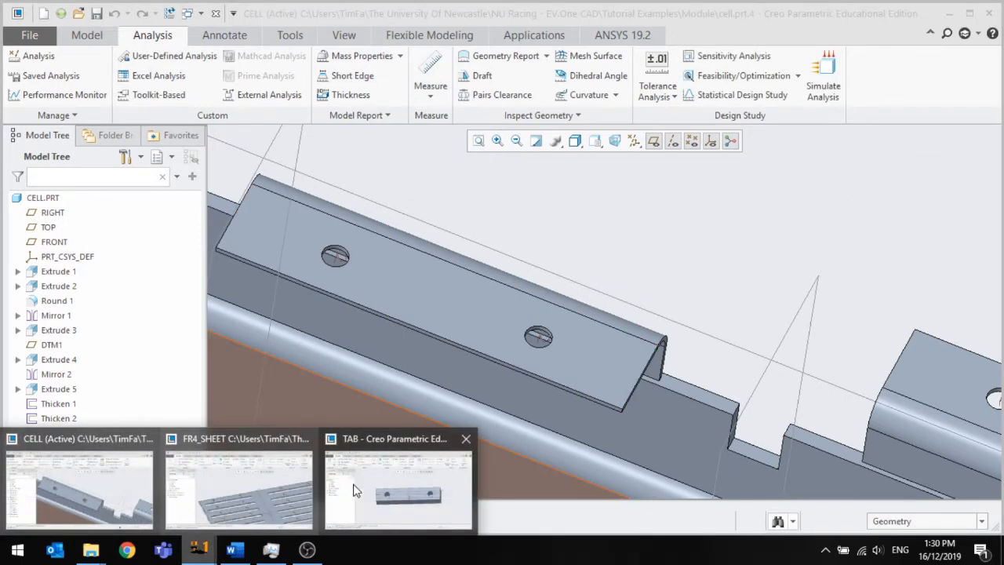
click(360, 470)
click(59, 286)
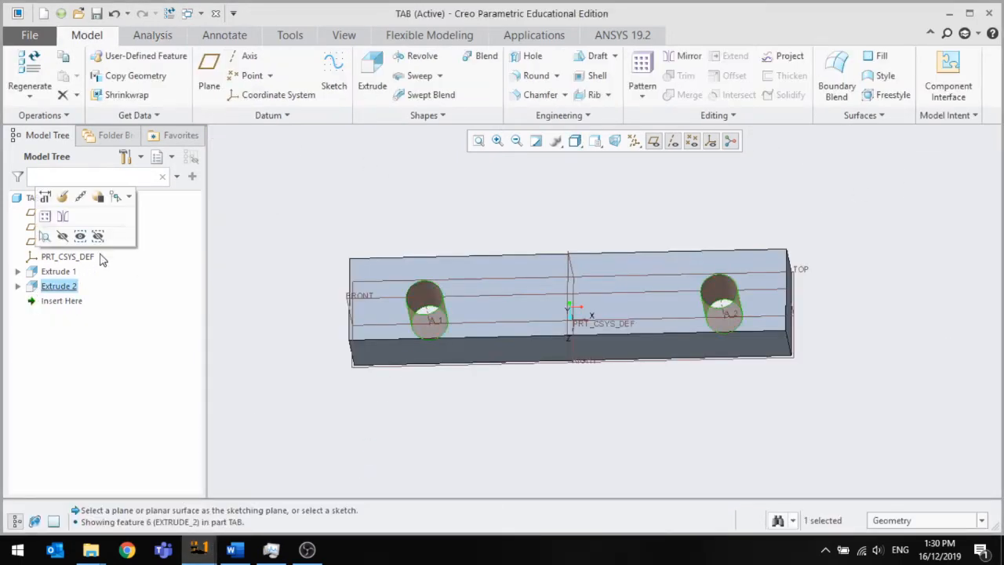
click(63, 197)
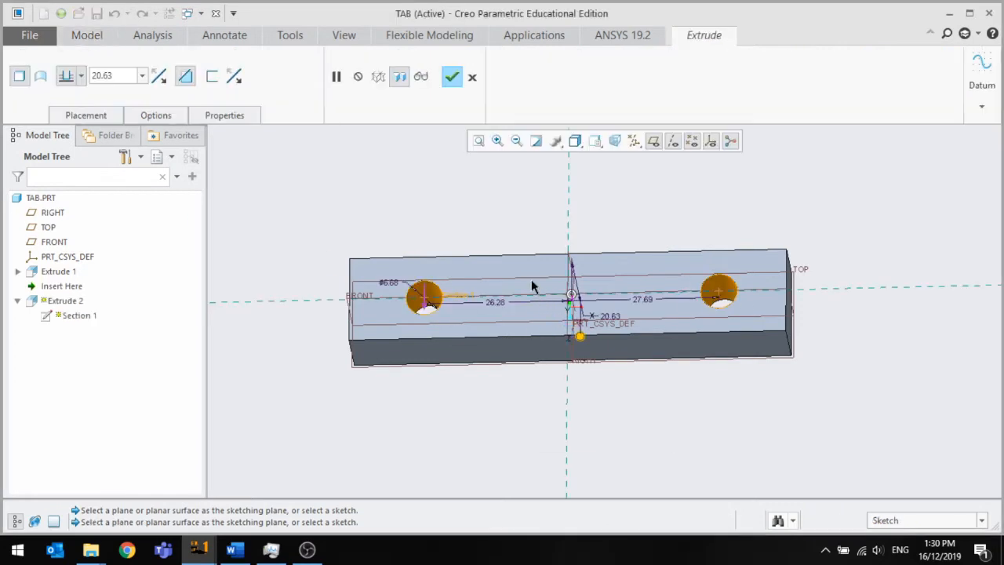
right_click(531, 280)
click(555, 290)
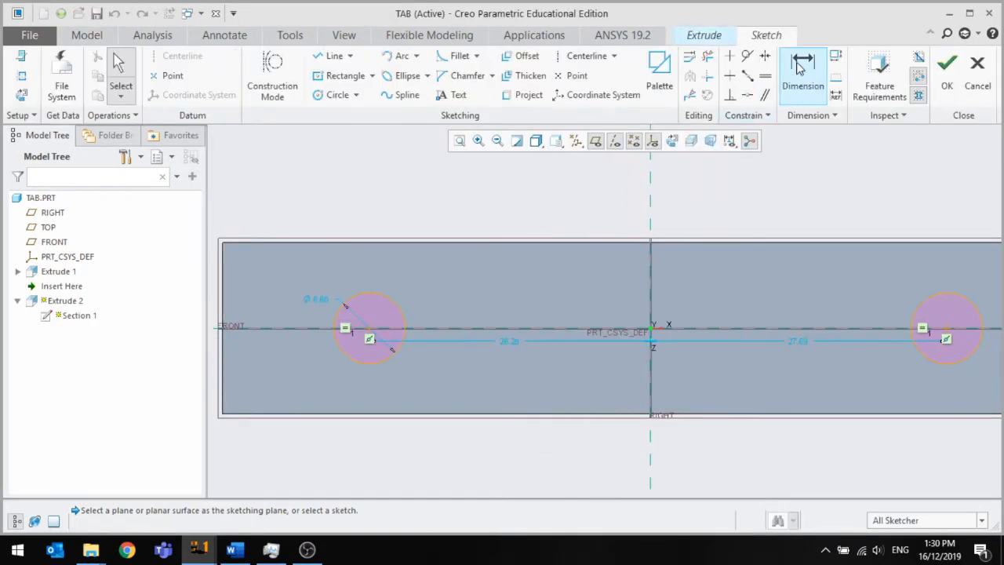
Dimension the left circle's centre 20 mm from the block's left end edge.
click(369, 336)
click(227, 361)
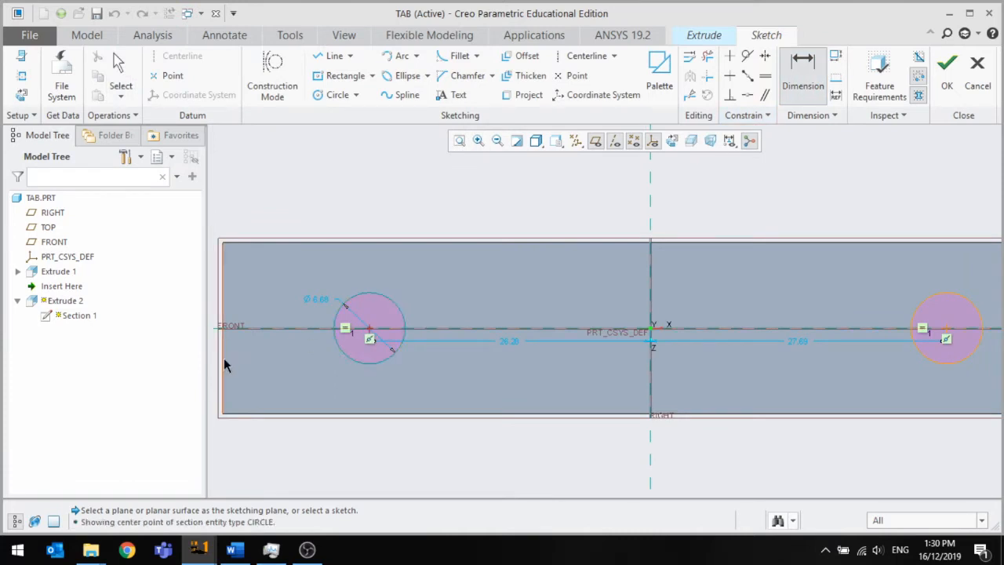
middle_click(272, 280)
text(20)
key(Return)
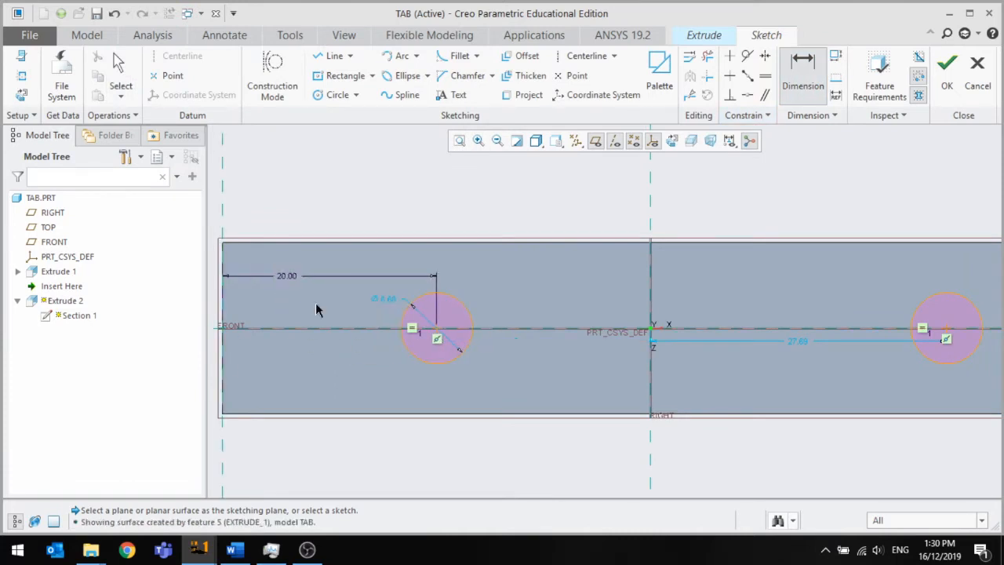
Dimension the distance from the right circle's centre to the block's right end edge.
scroll(316, 309, down, 2)
click(641, 322)
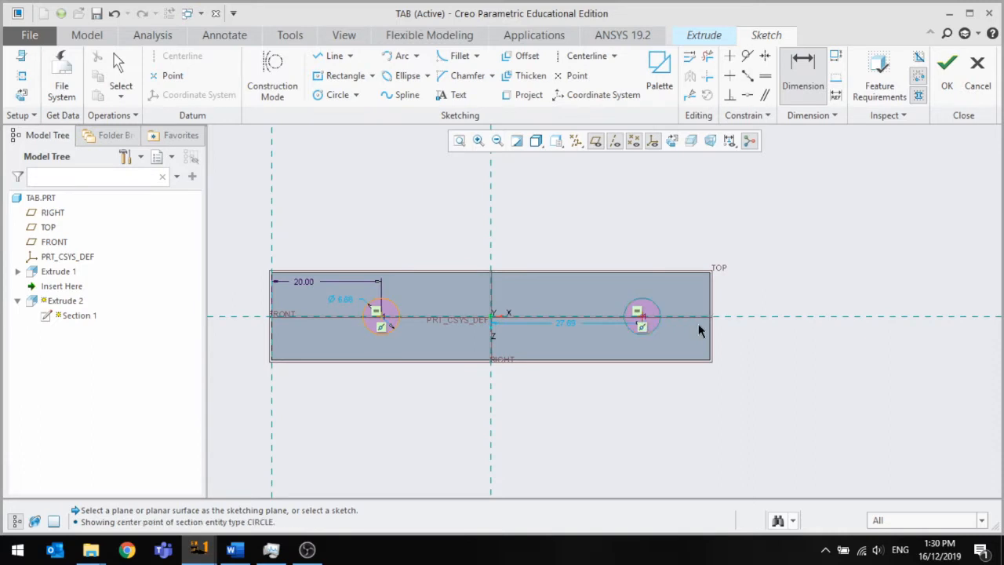
click(712, 337)
middle_click(689, 303)
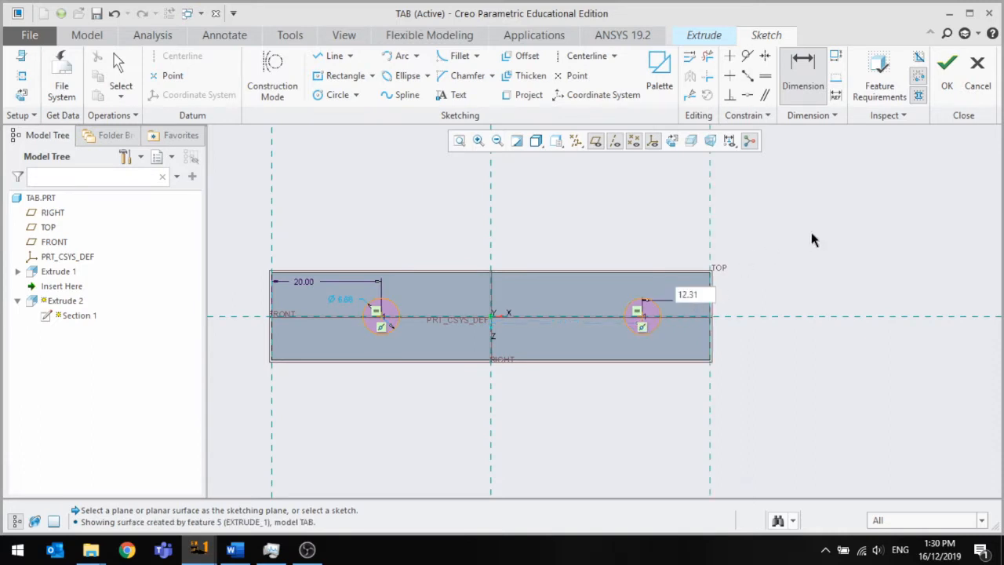
key(Return)
Constrain the right circle's end distance to equal the left circle's end distance.
click(766, 78)
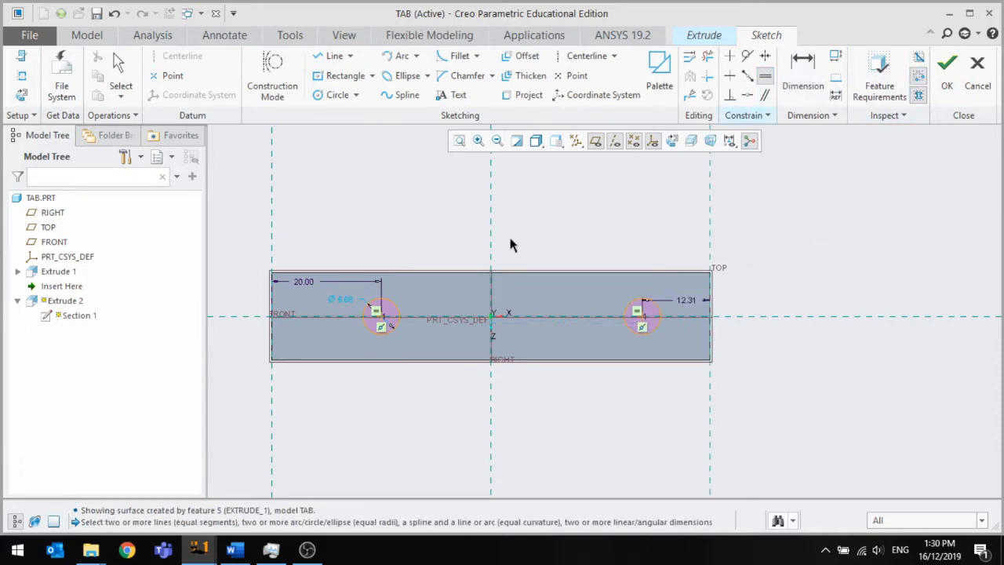
click(308, 284)
click(687, 298)
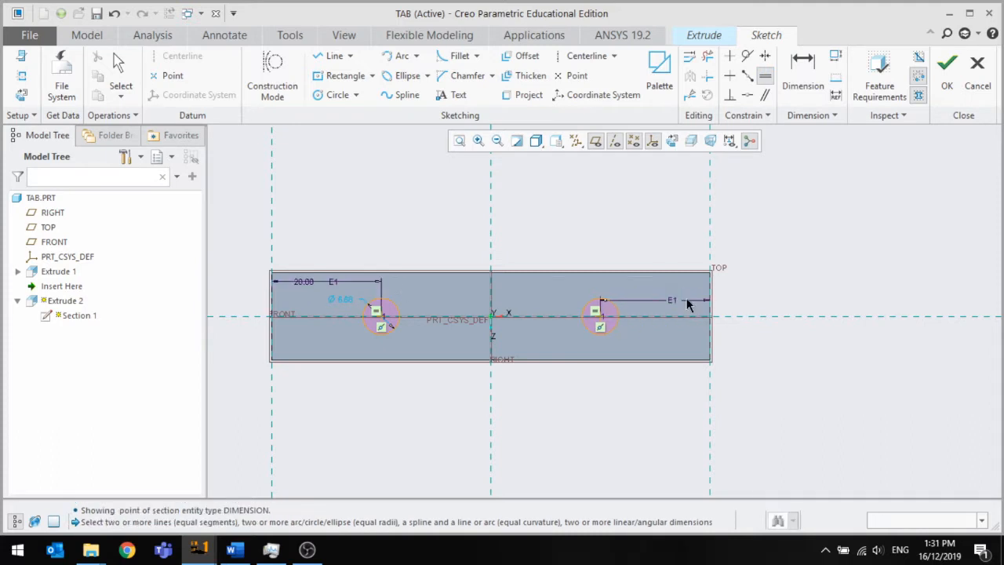
click(350, 299)
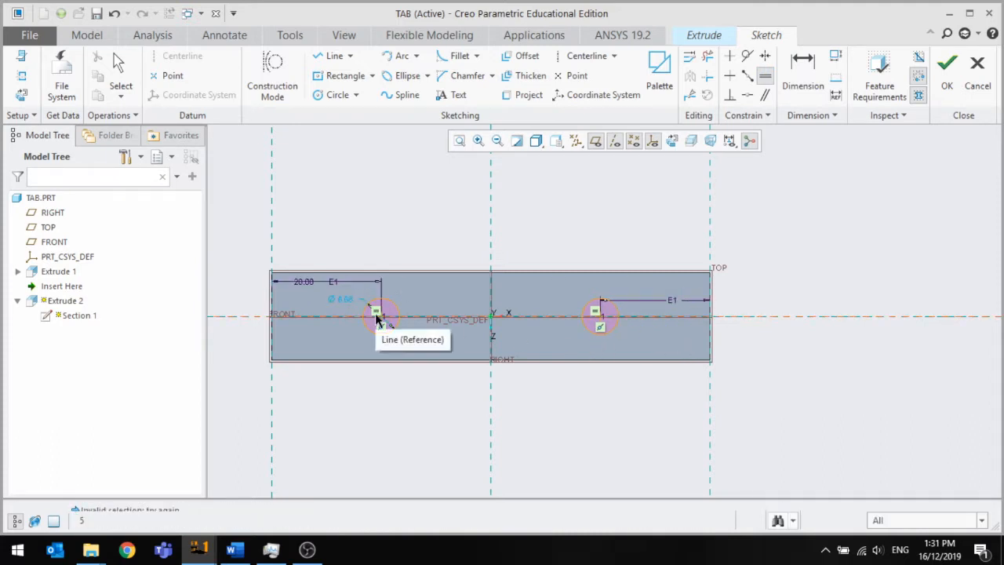
middle_click(417, 197)
Set the circles' diameter to 5 mm, then finish the sketch and accept the redefined two-hole cut.
click(339, 304)
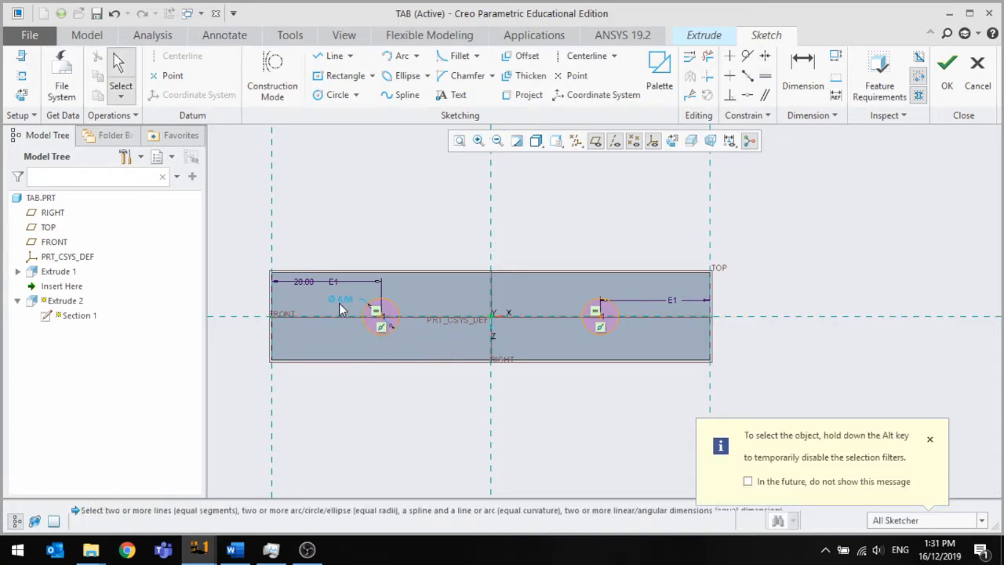
drag(342, 304, 321, 304)
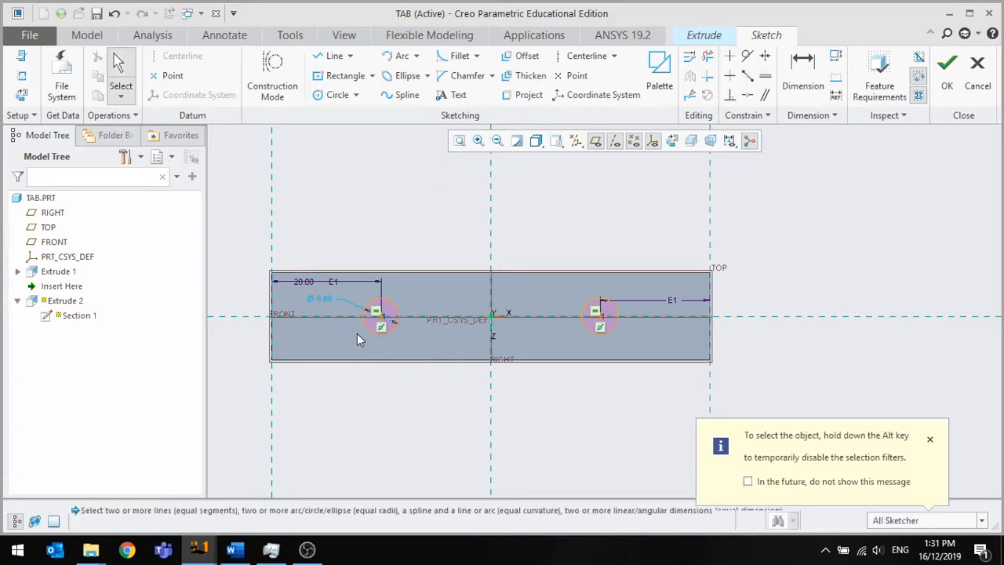
double_click(323, 300)
text(5)
key(Return)
click(946, 74)
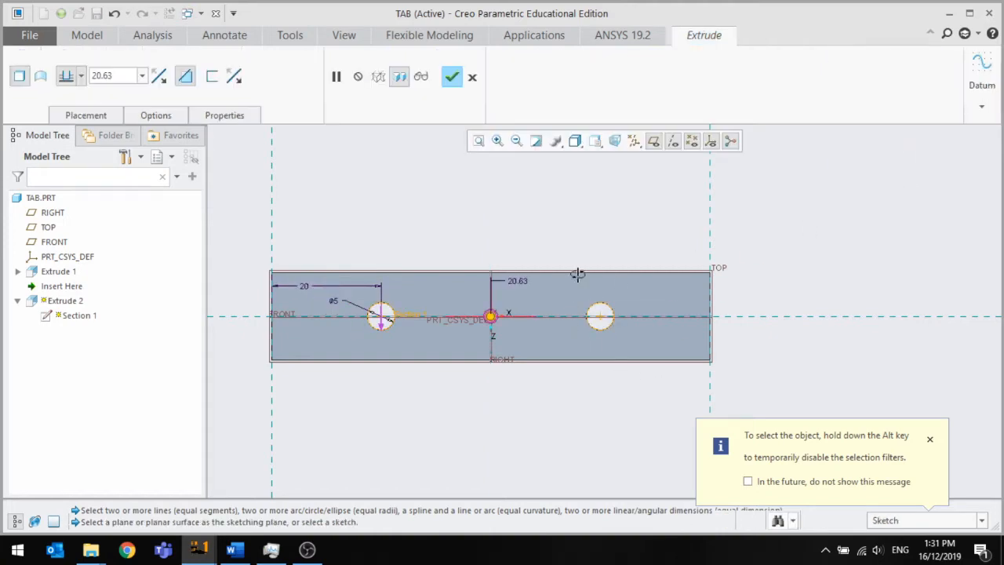
click(452, 76)
middle_drag(502, 217, 463, 188)
Redefine the block's base extrusion with a smaller depth.
click(57, 272)
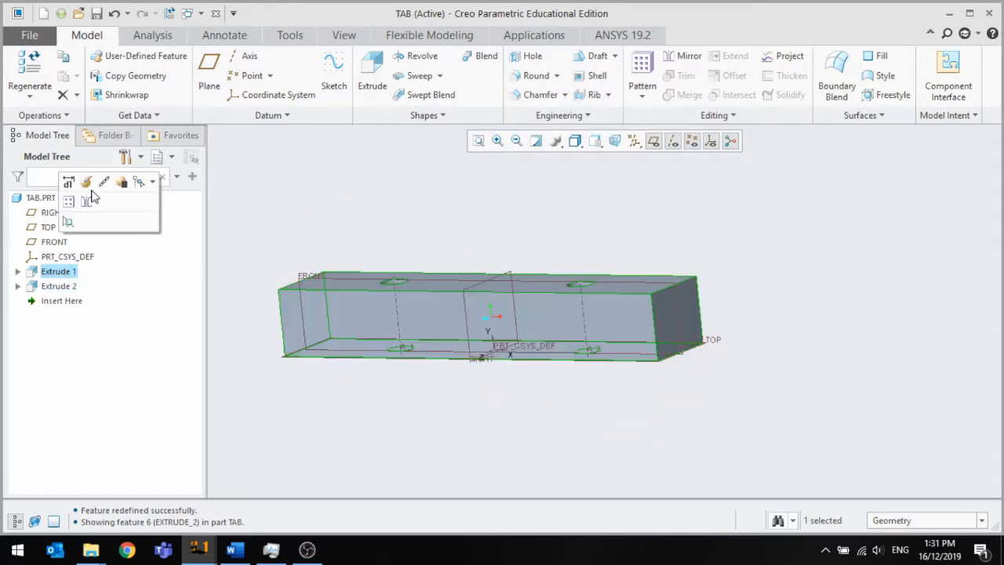
click(117, 187)
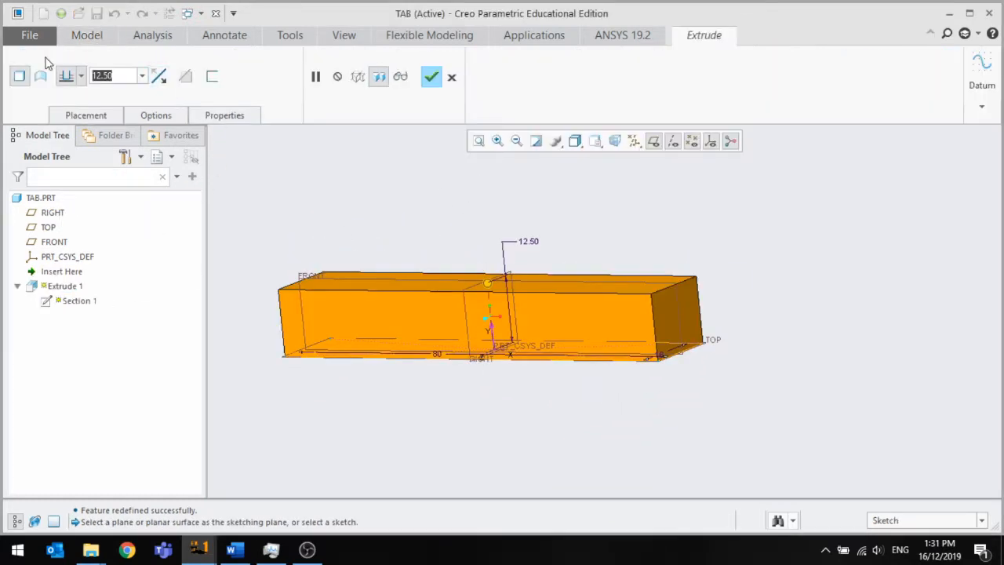
click(432, 76)
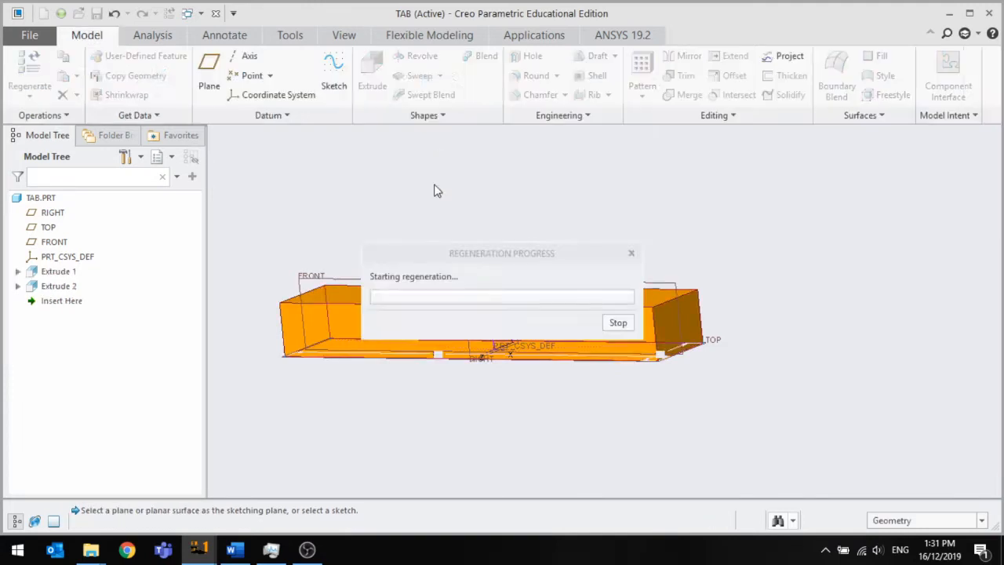
click(453, 235)
middle_drag(452, 236, 475, 273)
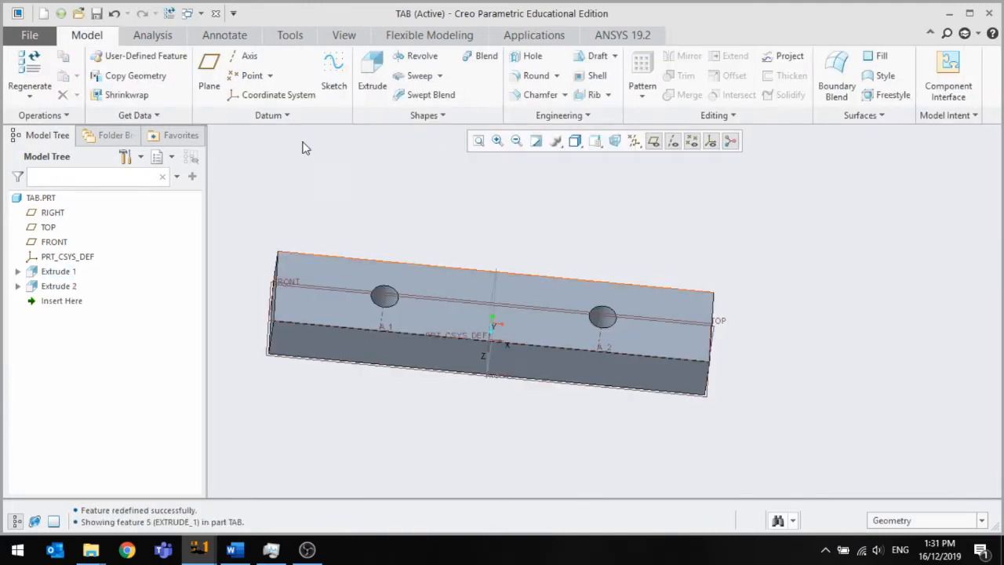
Save the TAB part in the Module folder.
click(96, 13)
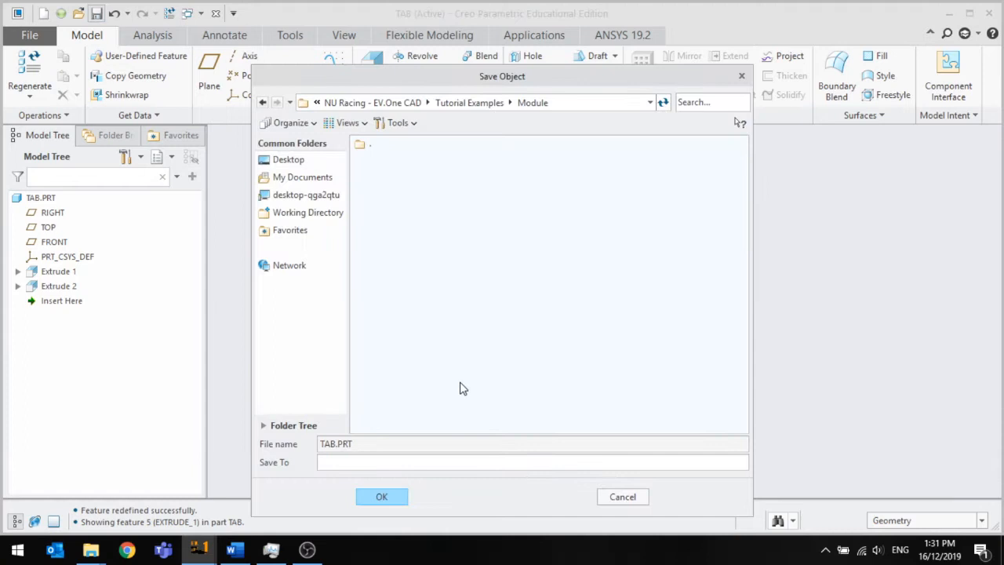
click(373, 495)
scroll(553, 378, down, 3)
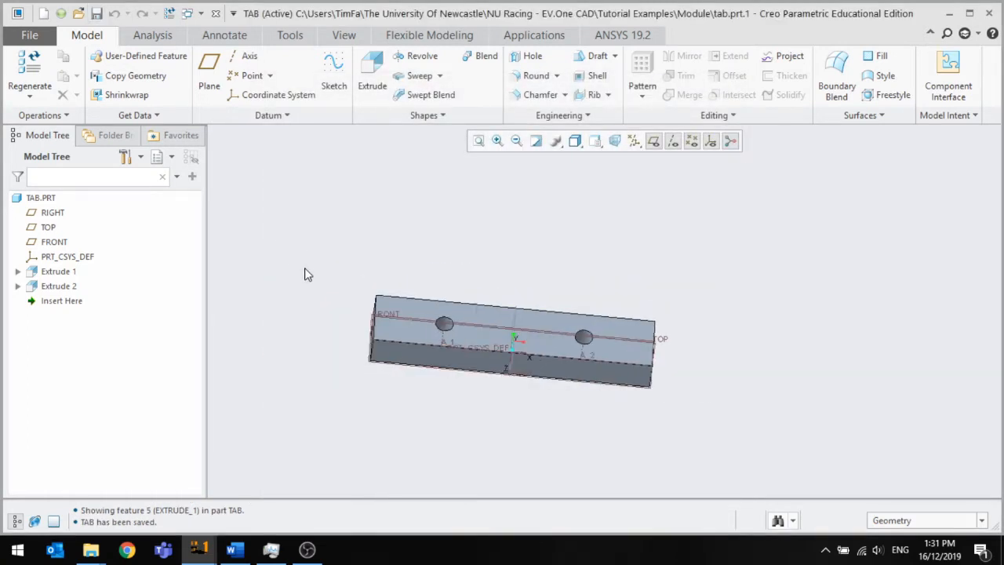
mouse_move(354, 263)
middle_down()
mouse_move(316, 224)
mouse_move(358, 263)
middle_up()
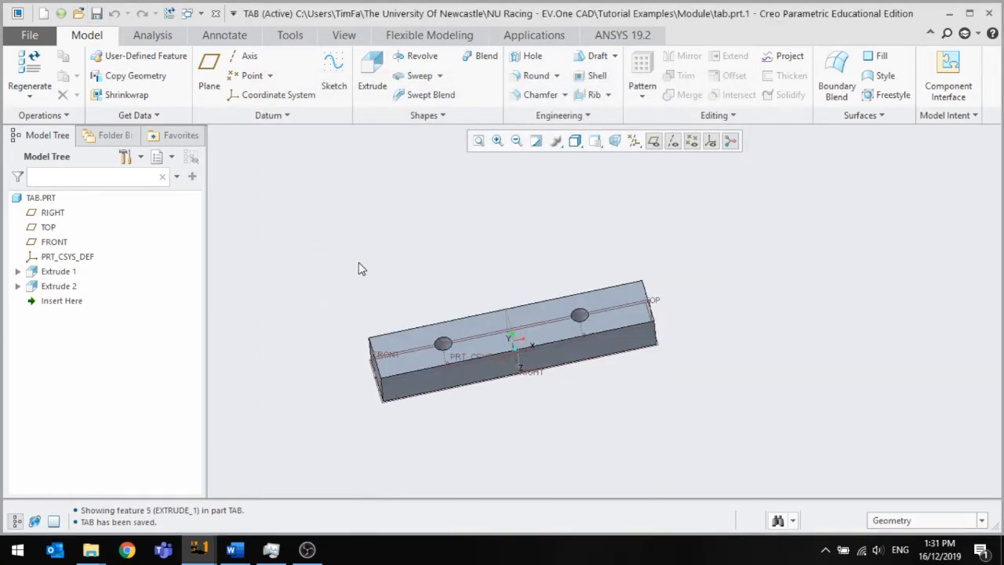
Start a new design assembly named MODULE_EXAMPLE without using the default template.
click(43, 14)
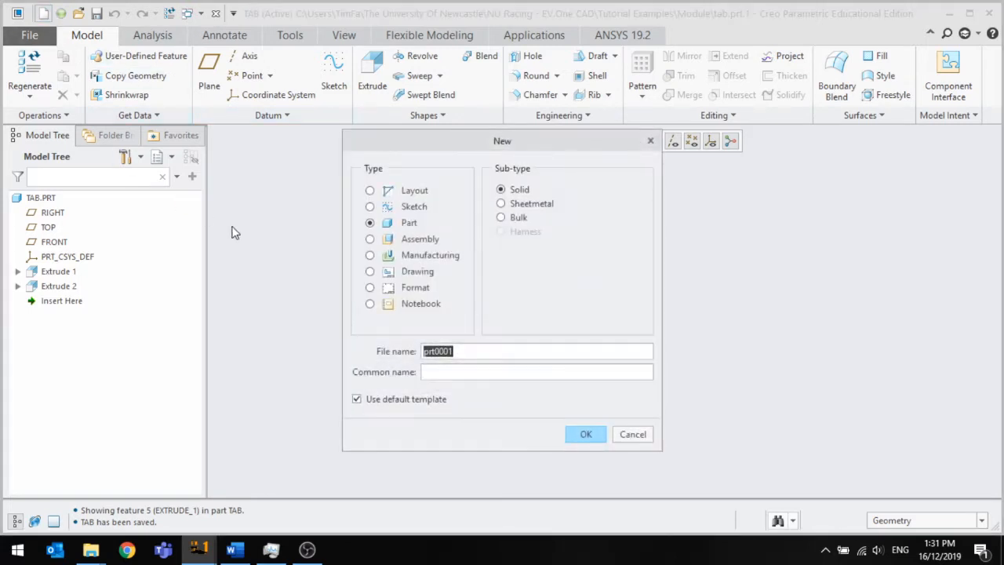
click(423, 239)
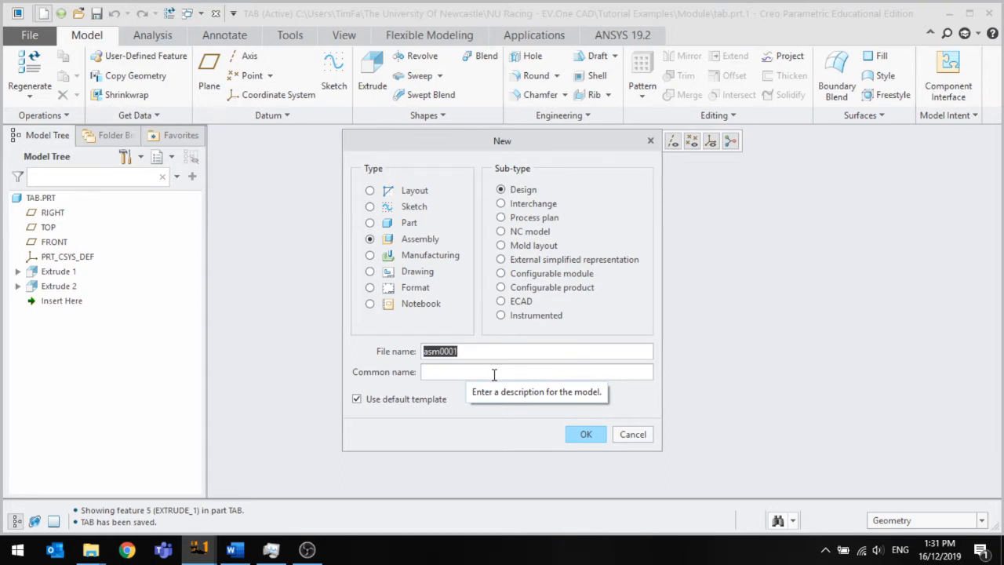
text(BA)
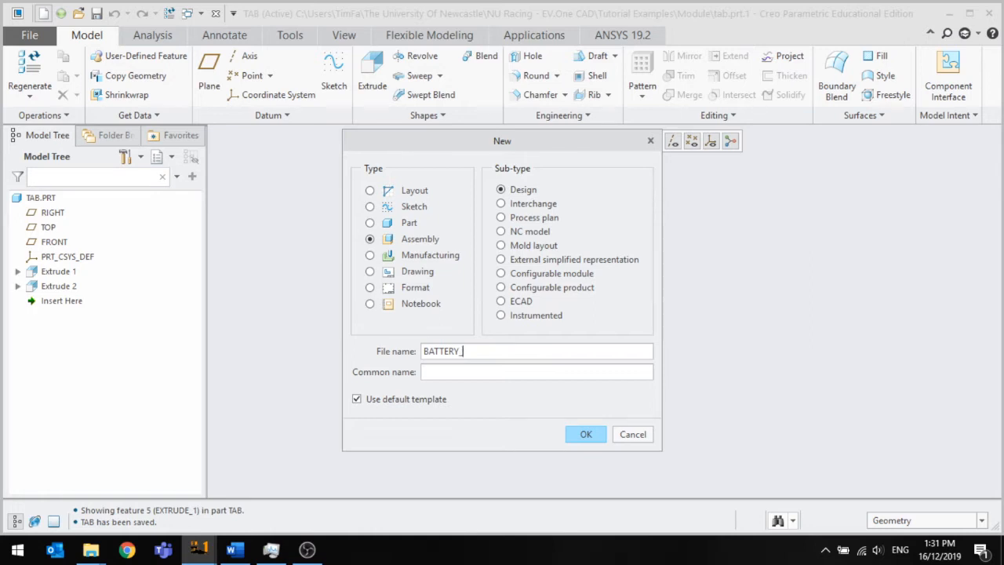
text(TTERY)
key(BackSpace)
key(BackSpace)
key(BackSpace)
key(BackSpace)
key(BackSpace)
key(BackSpace)
key(BackSpace)
text(MO)
click(357, 398)
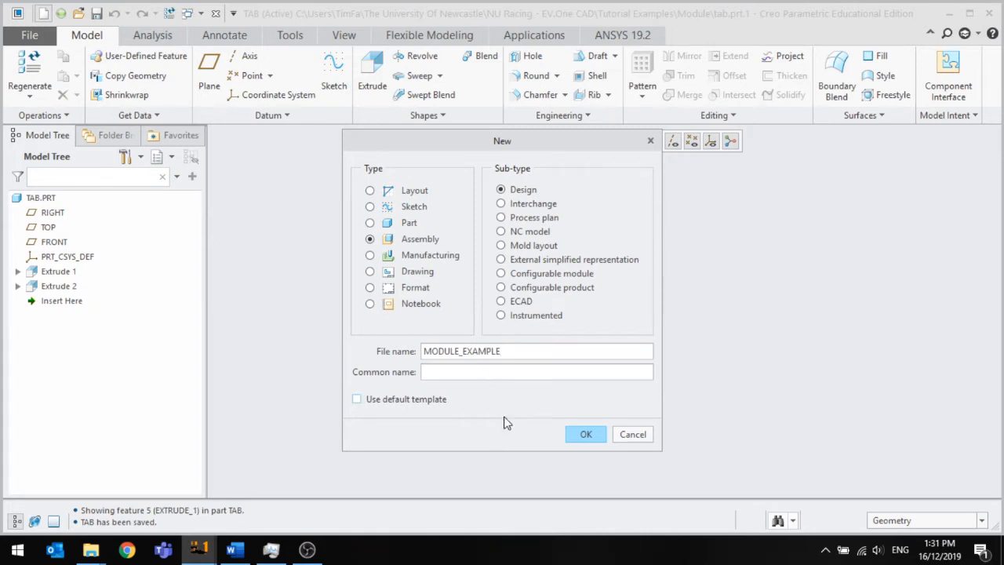
click(587, 435)
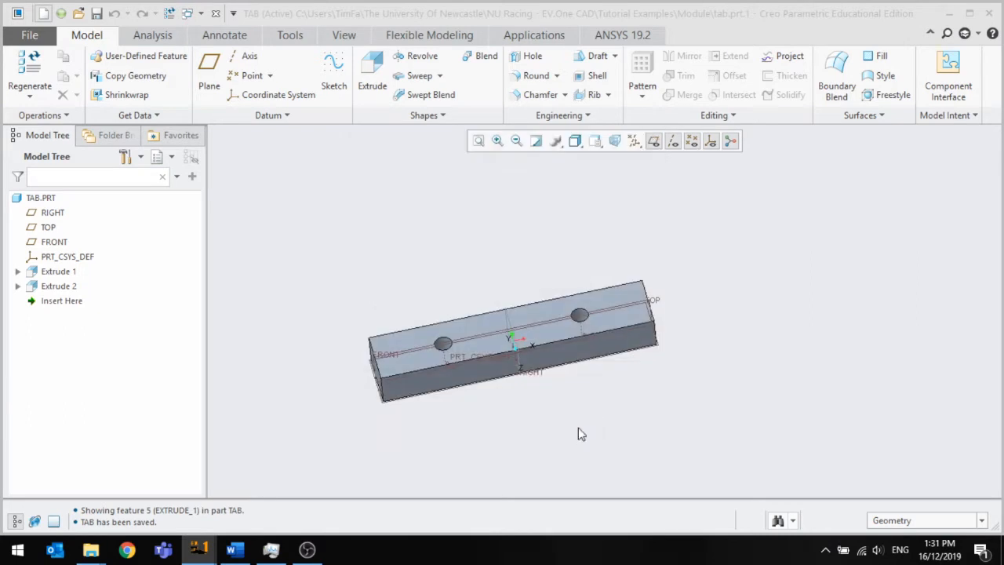
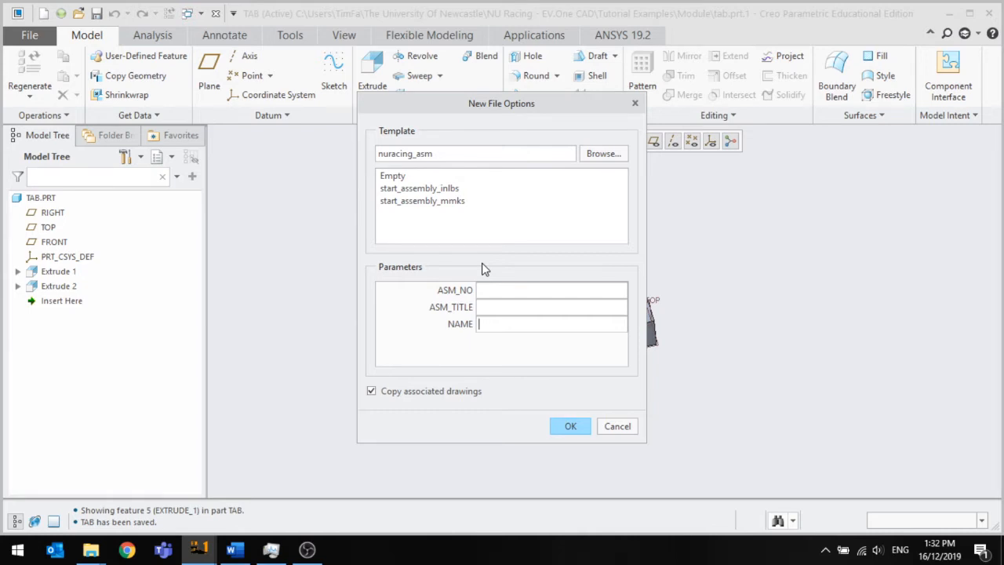
Create the assembly from the nuracing_asm template, keeping the option to copy associated drawings.
click(548, 324)
click(570, 426)
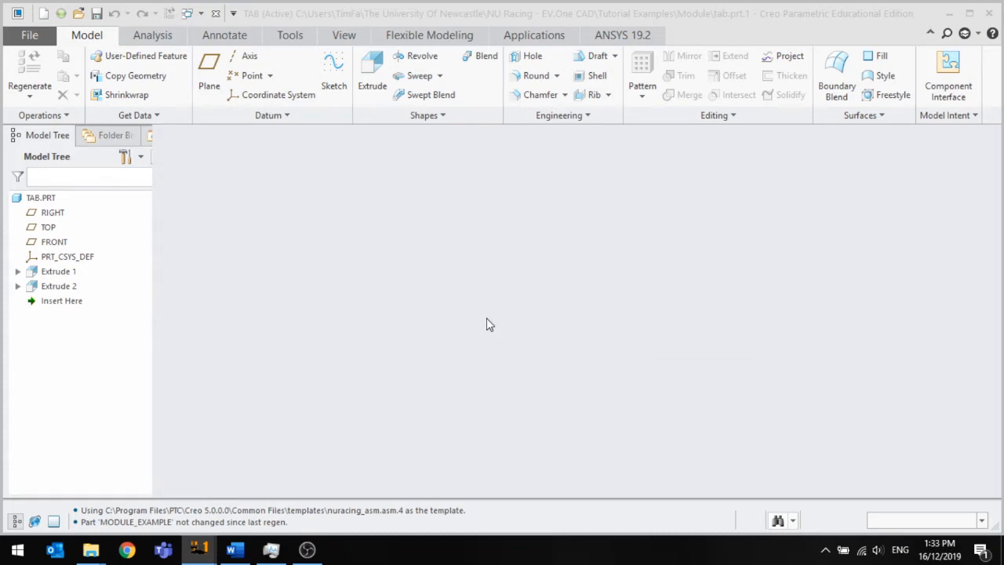
middle_drag(515, 322, 528, 290)
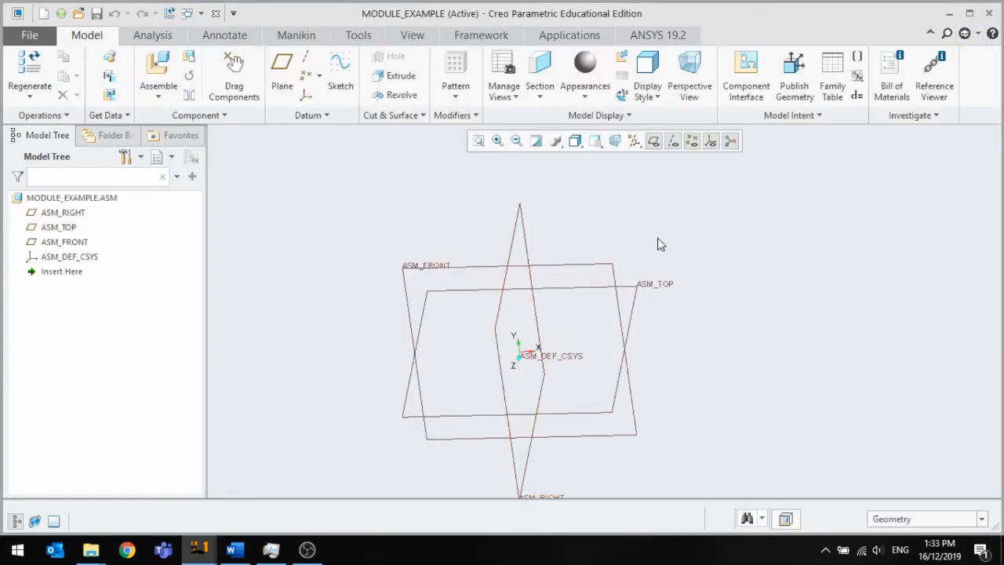
Assemble fr4_sheet.prt as the first component and fix it with a Default constraint.
click(157, 97)
click(160, 64)
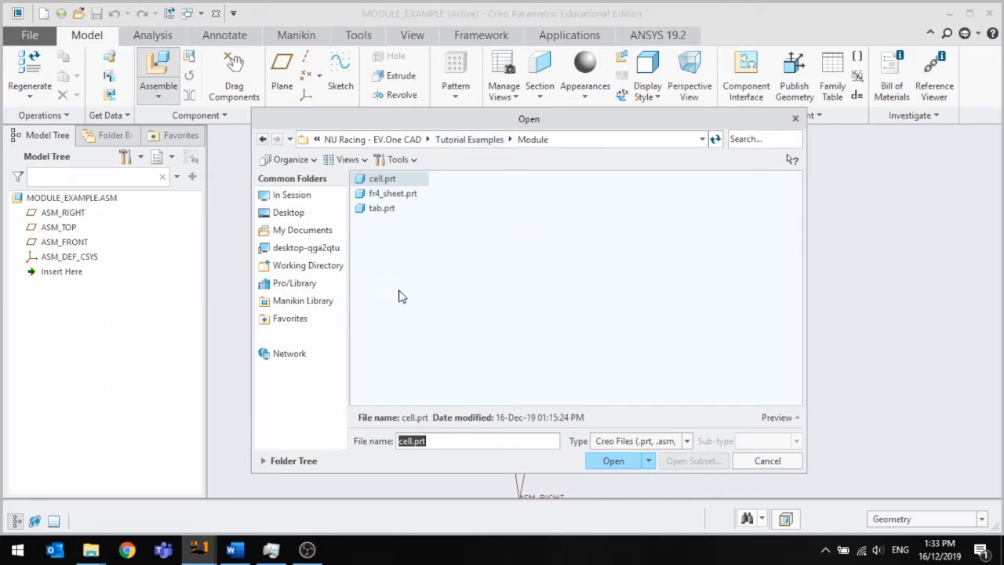
click(400, 195)
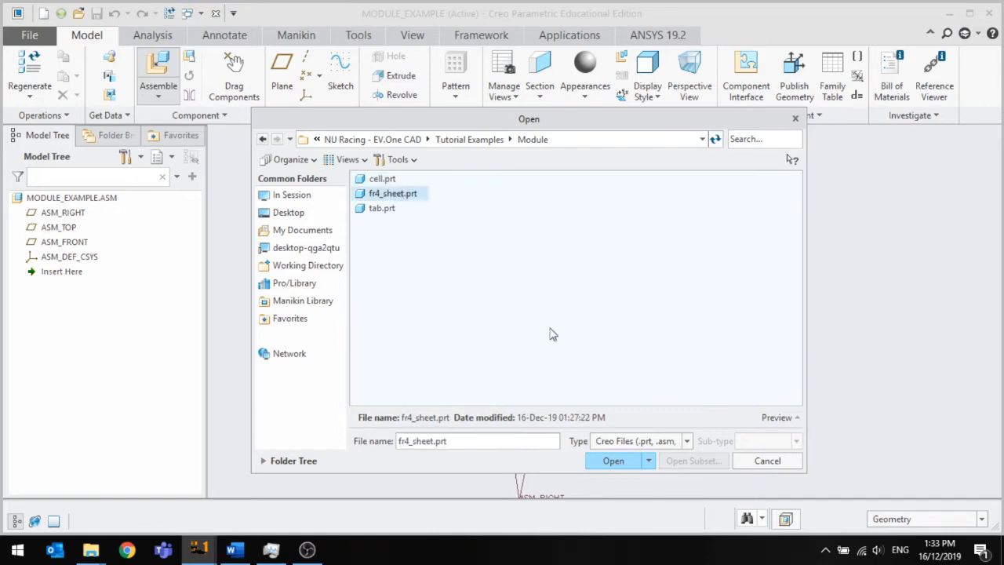
click(616, 460)
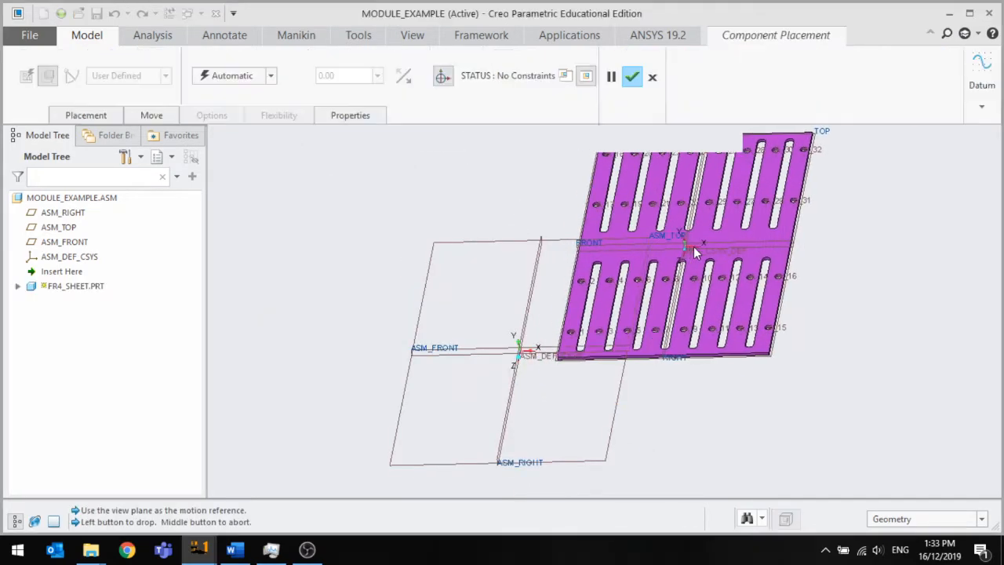
click(770, 251)
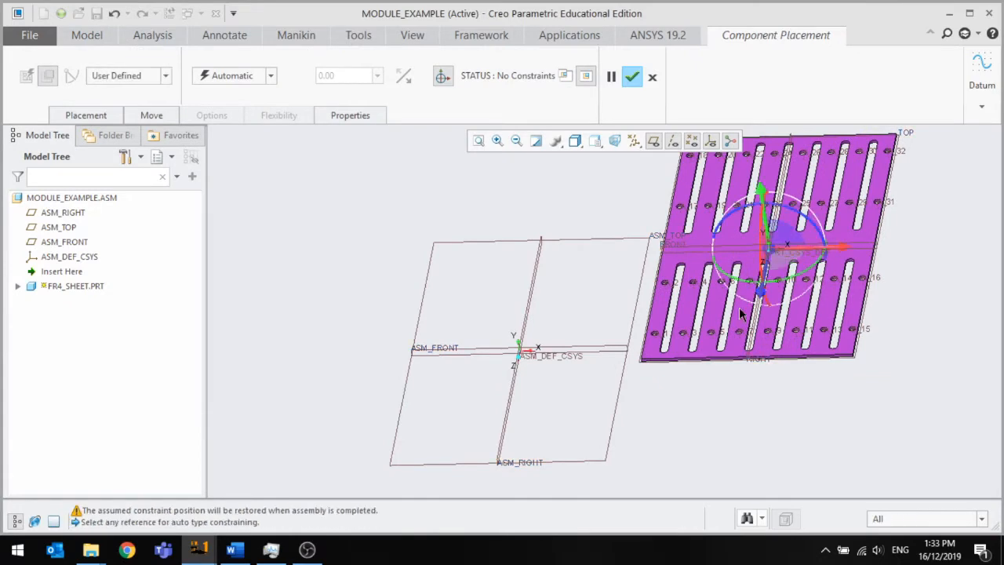
click(270, 75)
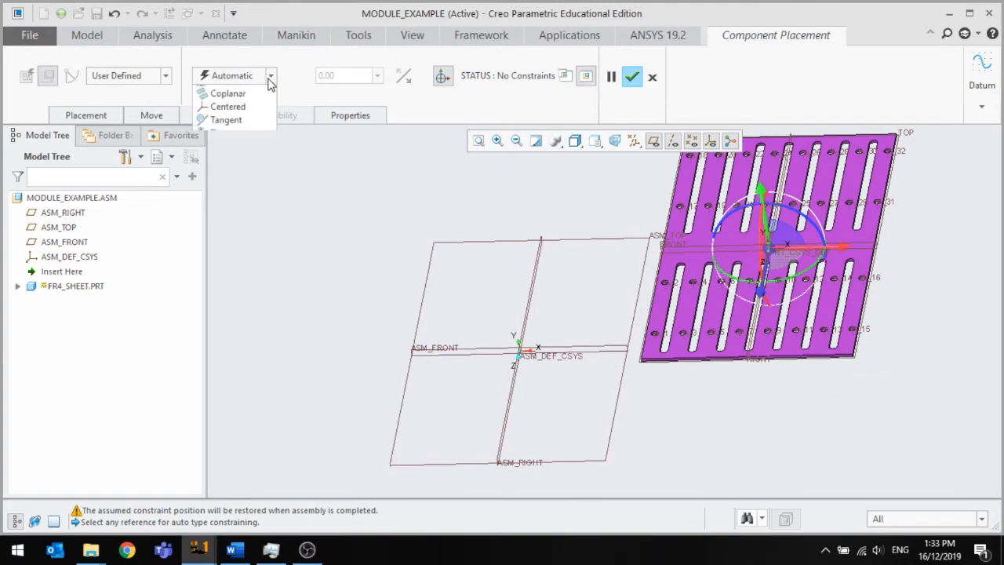
click(247, 233)
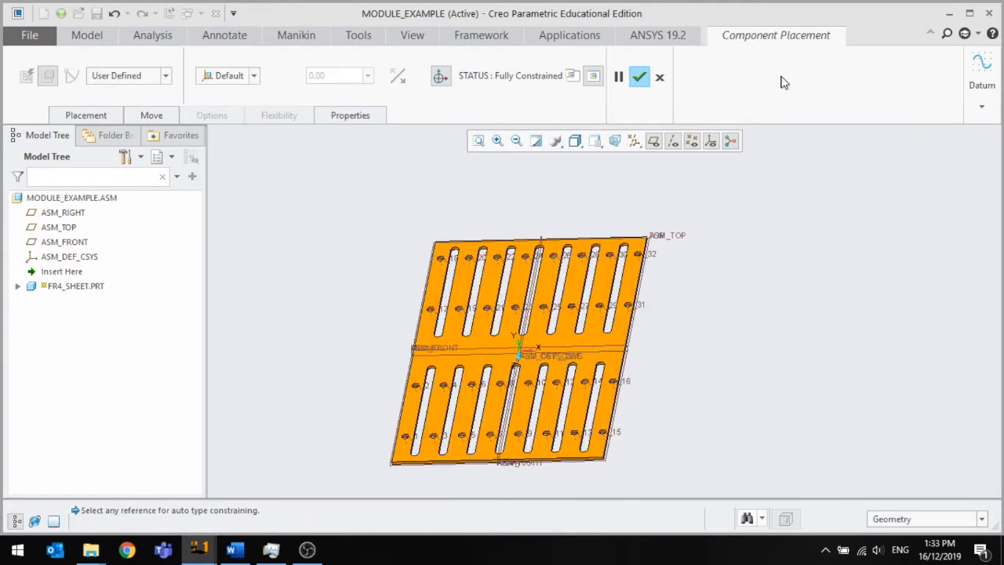
click(639, 77)
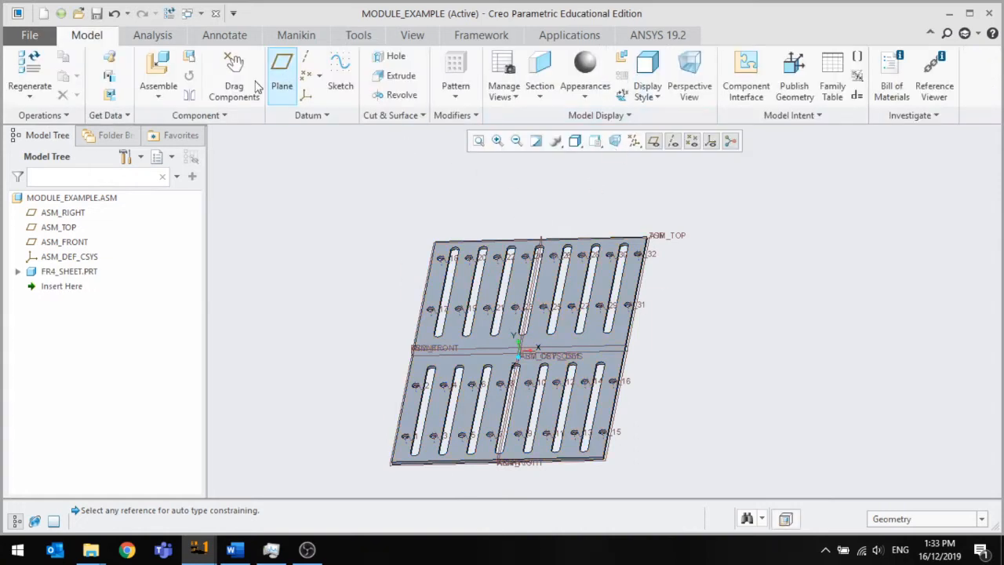
Assemble tab.prt as the next component and drop it in free space beyond the FR4 sheet's rear edge.
click(159, 72)
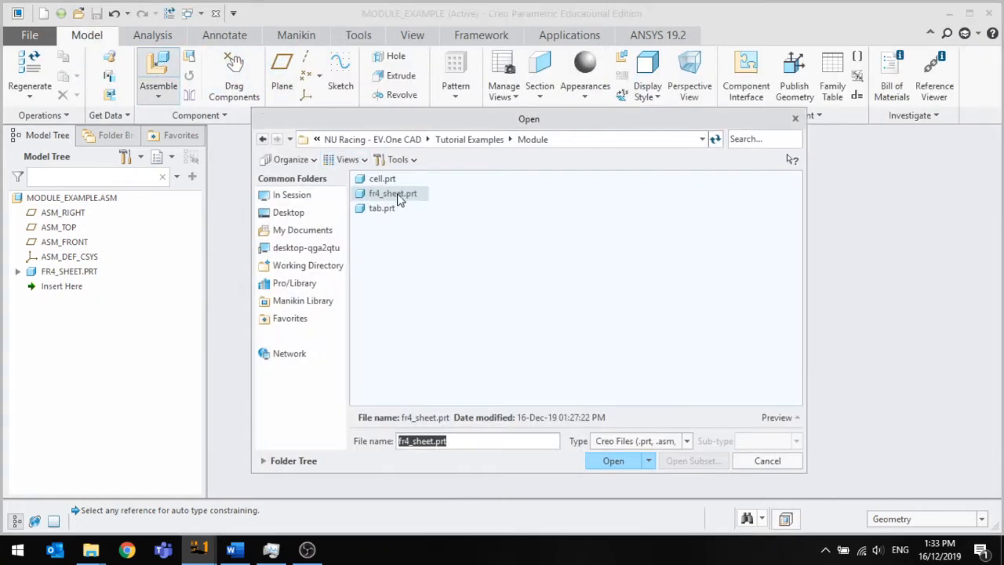
click(384, 210)
click(614, 460)
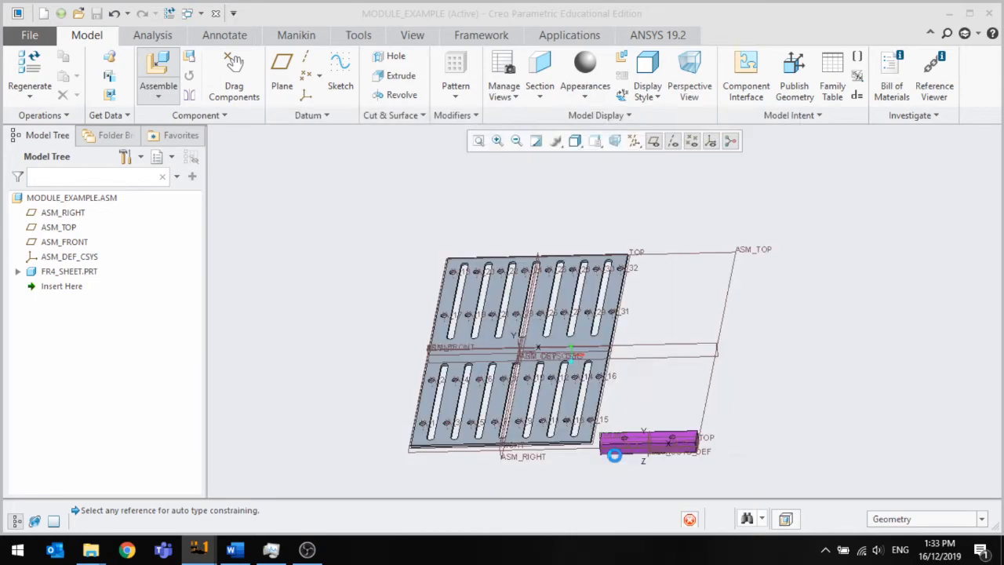
click(509, 207)
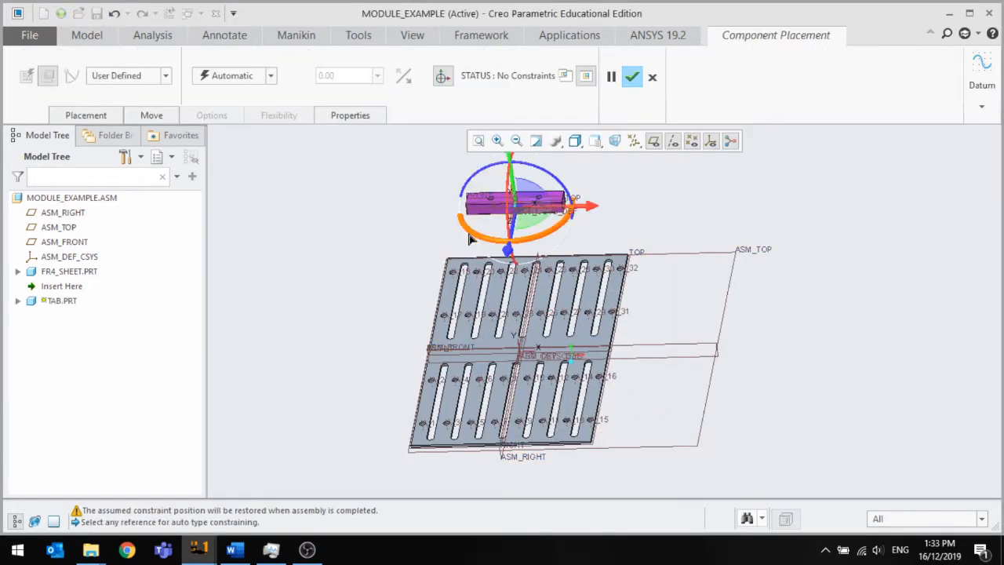
scroll(471, 236, up, 3)
scroll(463, 251, down, 3)
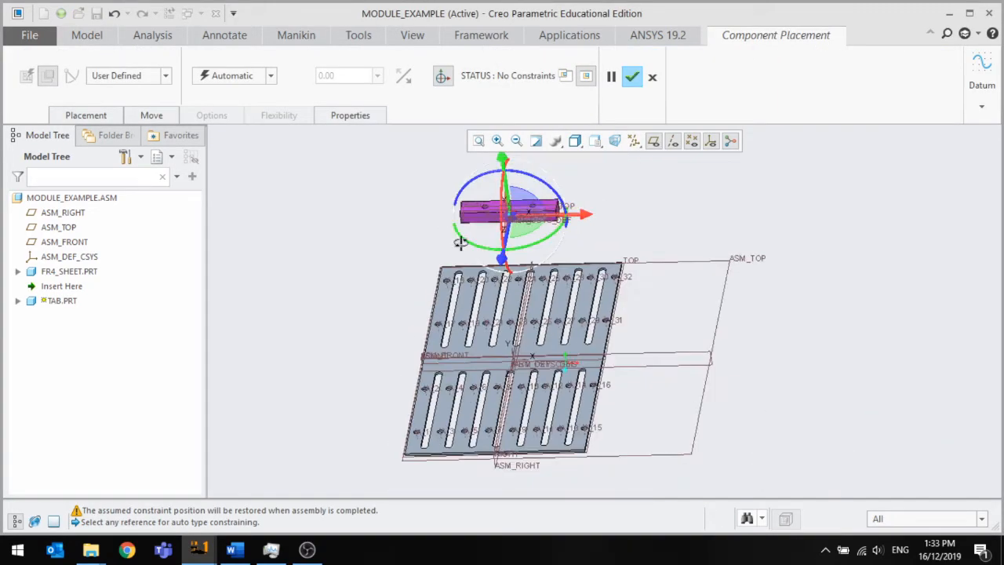
Constrain the tab's bottom face to the FR4 sheet's upper face and set the constraint type to Coincident.
middle_drag(460, 251, 399, 314)
scroll(439, 215, up, 5)
scroll(429, 221, down, 5)
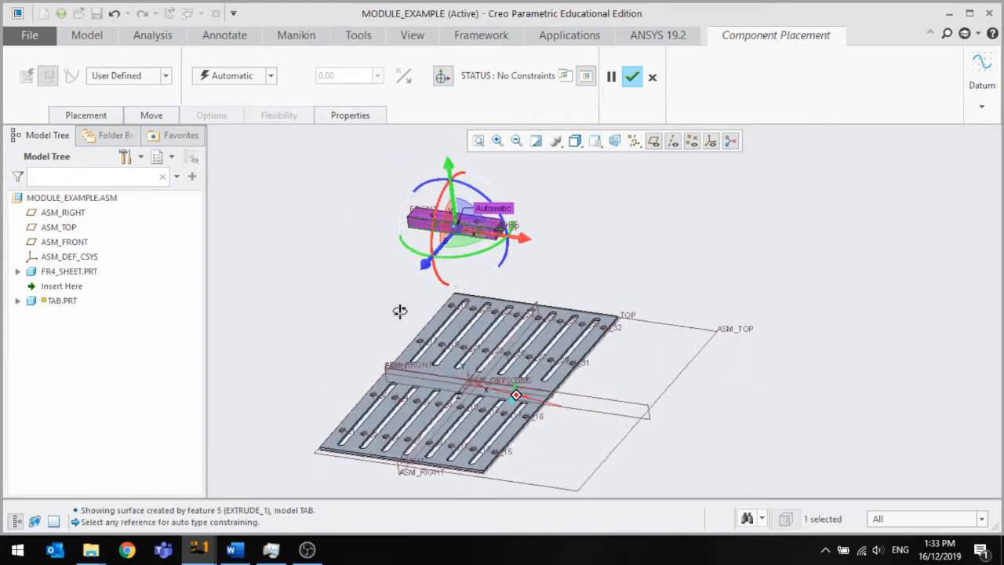
scroll(404, 353, up, 3)
scroll(408, 387, up, 2)
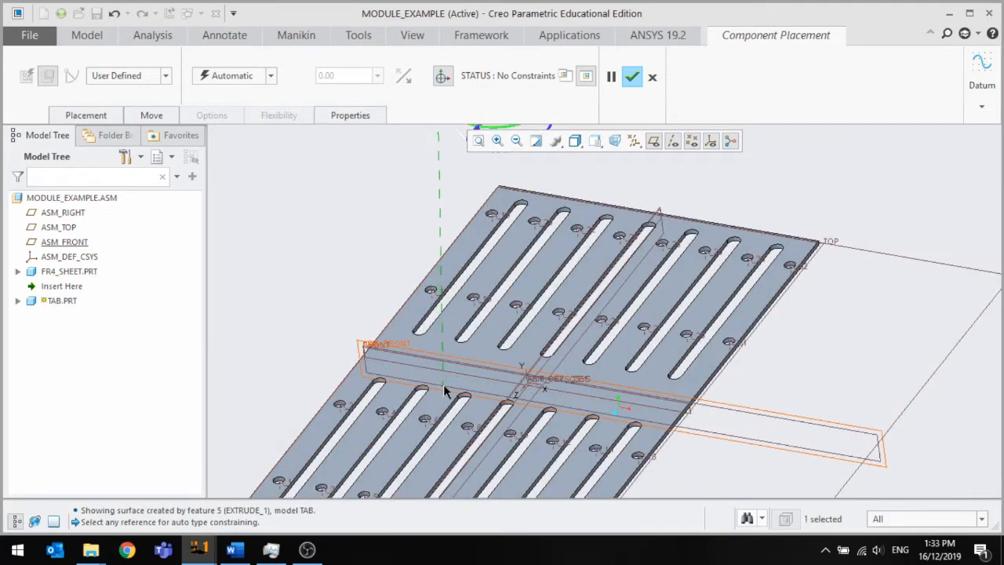
scroll(436, 382, up, 3)
click(396, 284)
scroll(396, 281, down, 6)
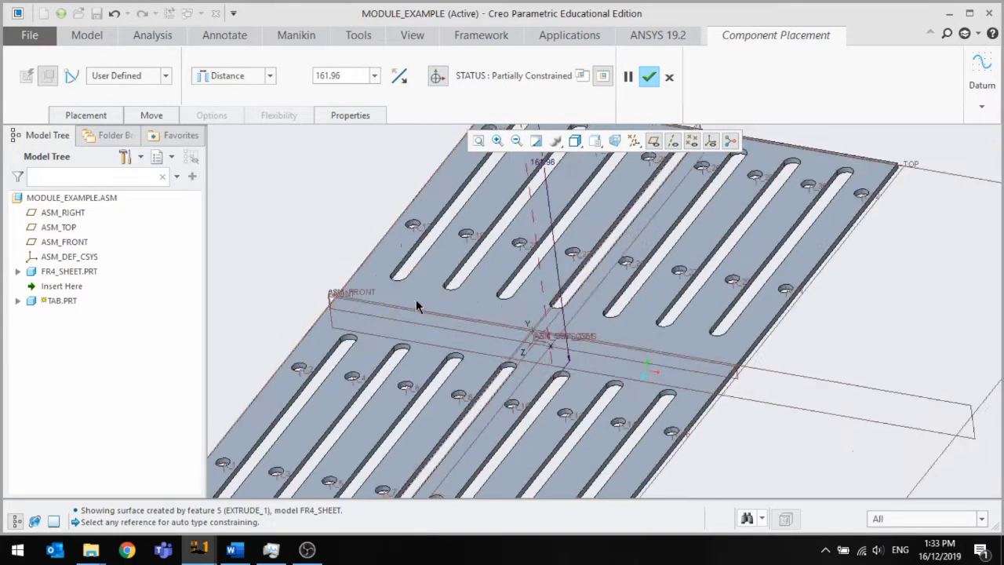
scroll(338, 227, up, 3)
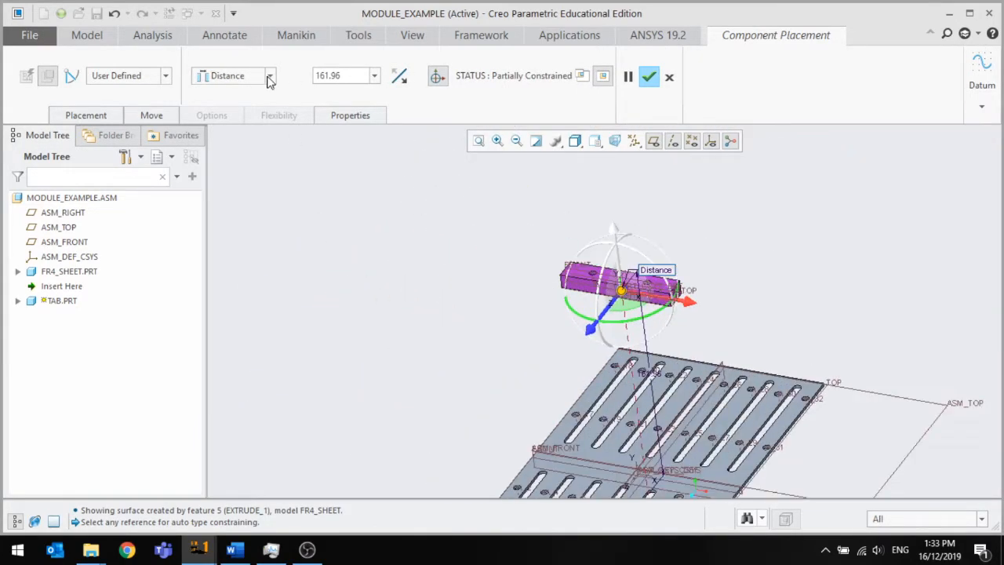
click(268, 78)
click(259, 131)
scroll(565, 328, up, 4)
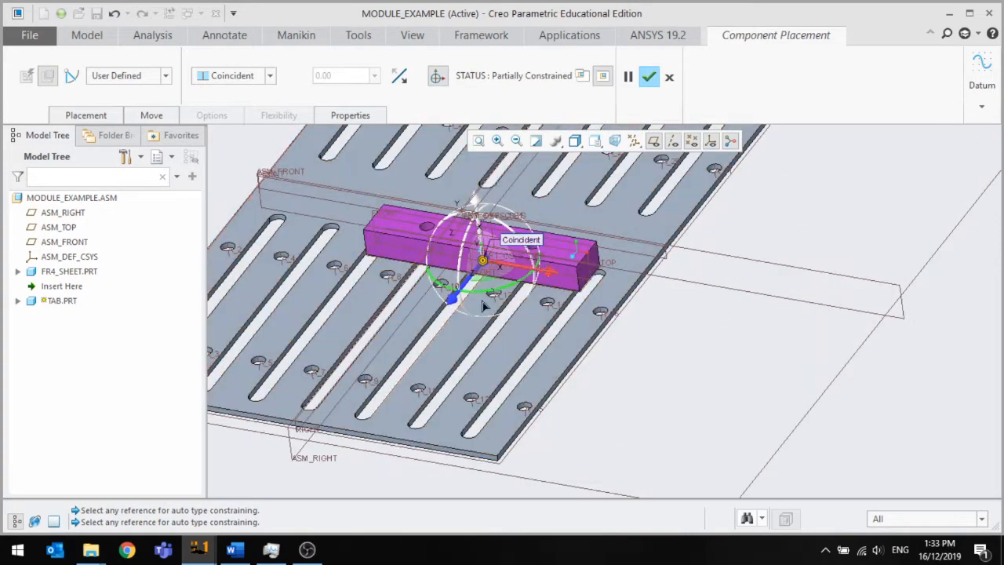
Slide the tab across the FR4 sheet and rotate it in plane to test its remaining freedom of movement.
mouse_move(452, 296)
mouse_down()
mouse_move(298, 482)
mouse_move(507, 233)
mouse_move(444, 291)
mouse_up()
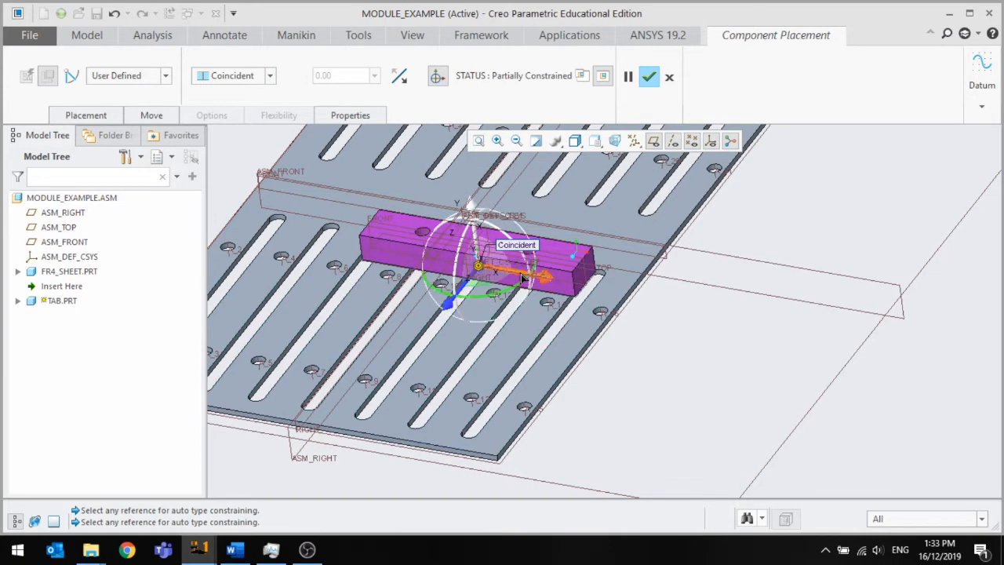
drag(523, 277, 661, 279)
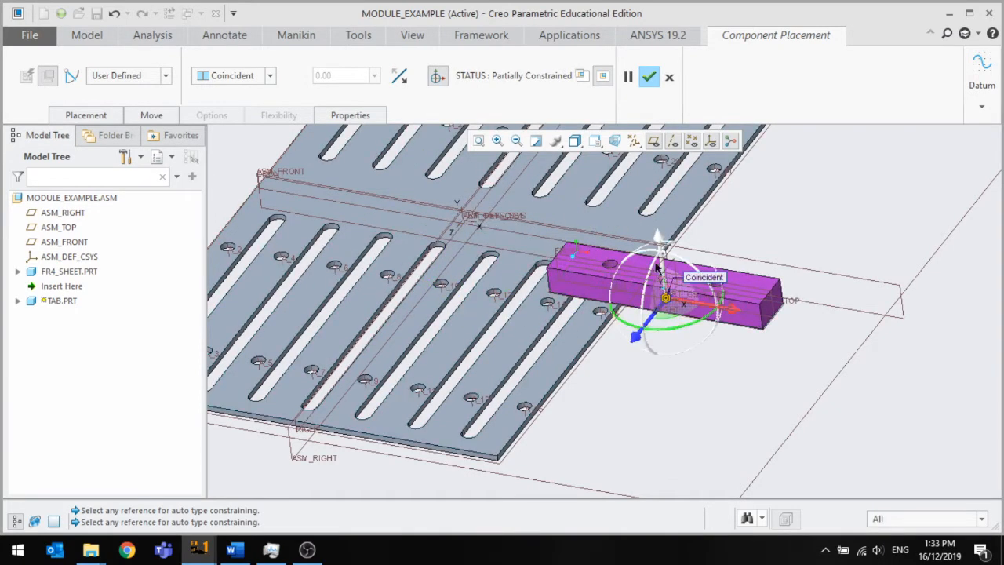
drag(717, 309, 696, 291)
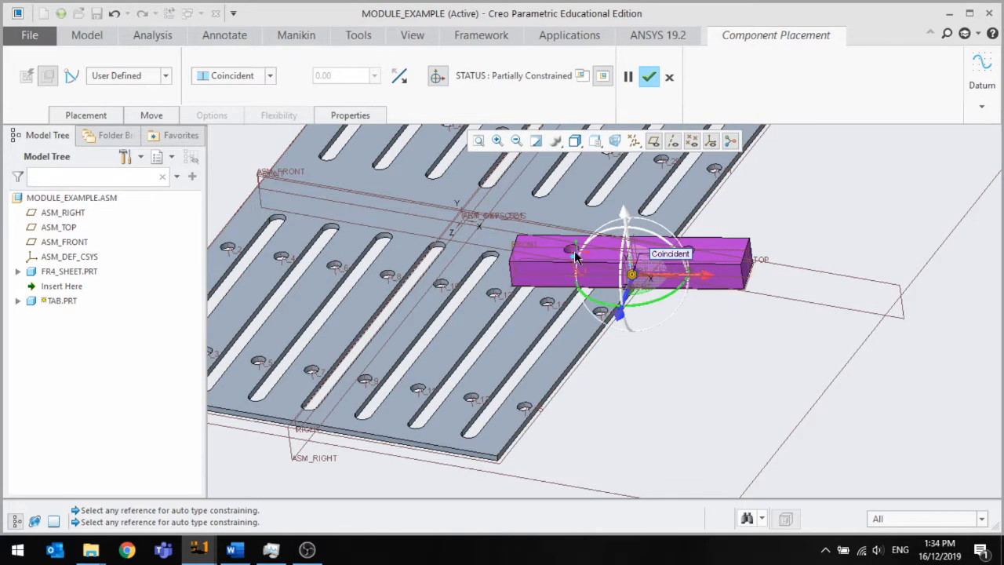
Make one of the tab's holes coincident with corner hole A_1 of the FR4 sheet.
scroll(683, 251, up, 3)
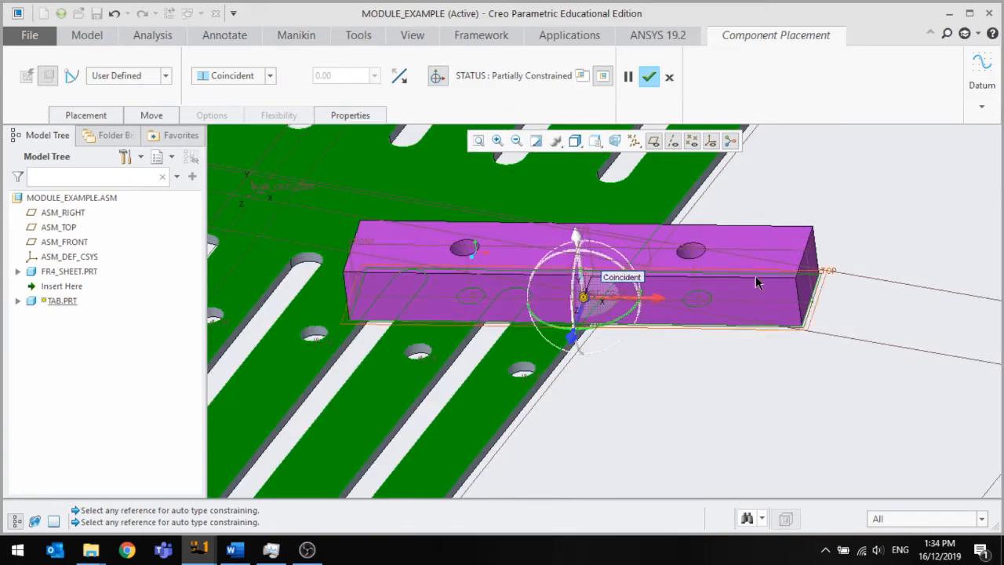
scroll(756, 283, down, 4)
scroll(777, 309, up, 6)
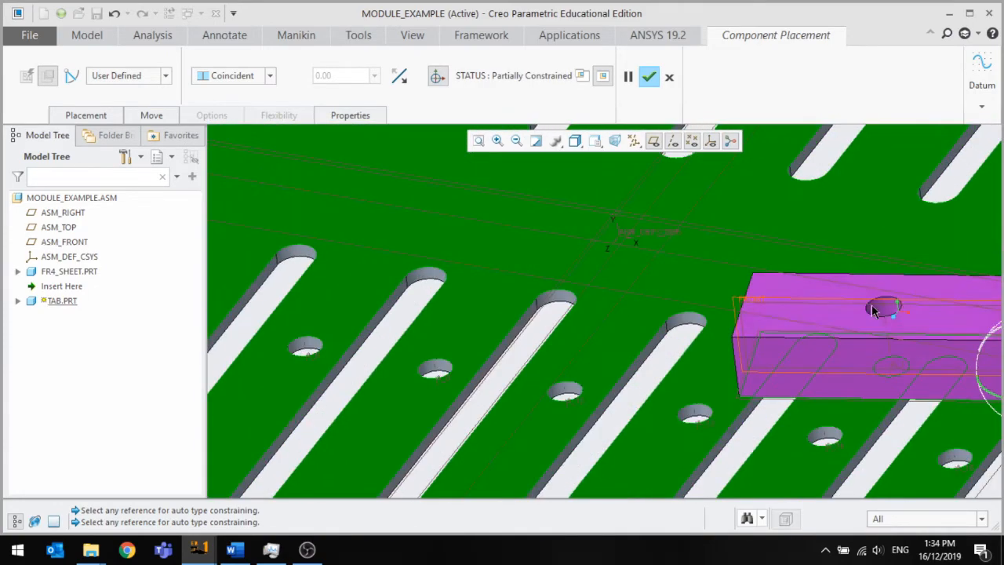
scroll(881, 306, up, 2)
click(878, 306)
scroll(870, 304, down, 5)
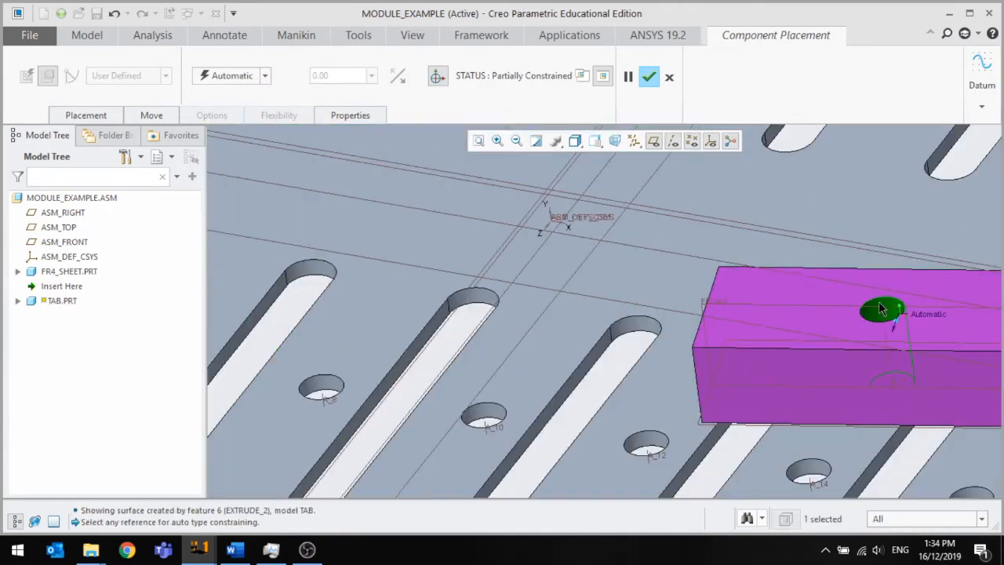
scroll(549, 381, up, 4)
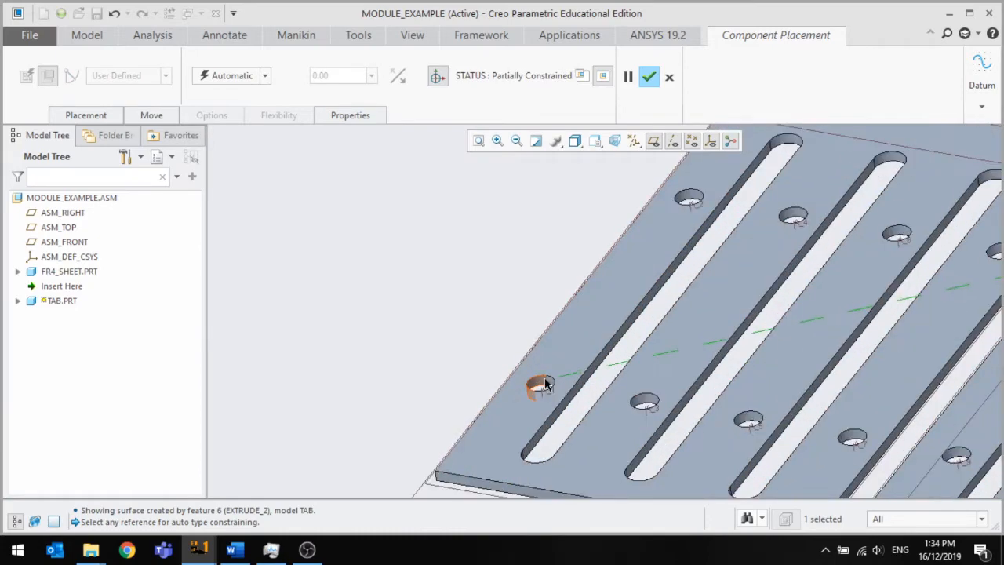
click(544, 378)
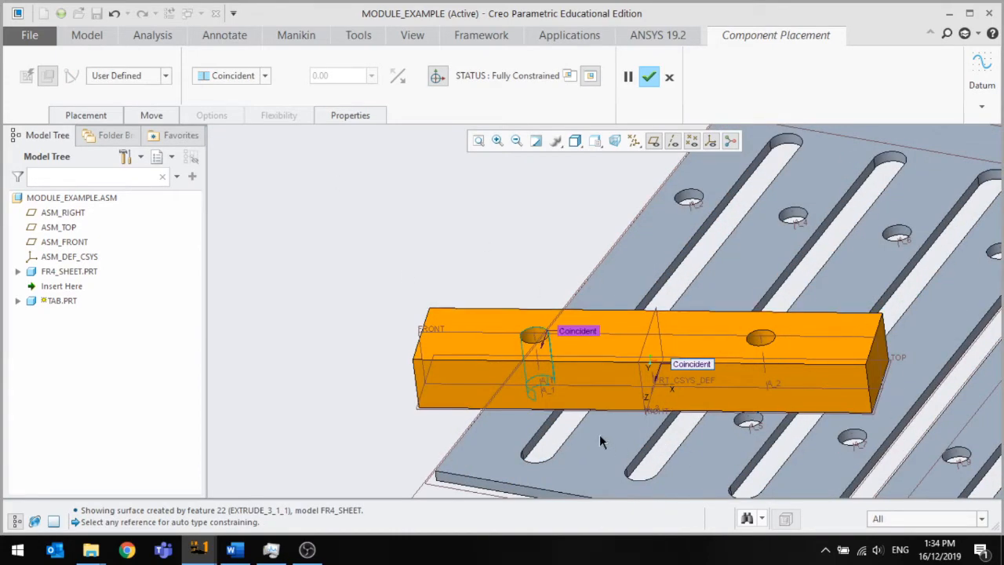
Review the references of both Coincident constraints in the tab's placement definition.
scroll(601, 428, down, 3)
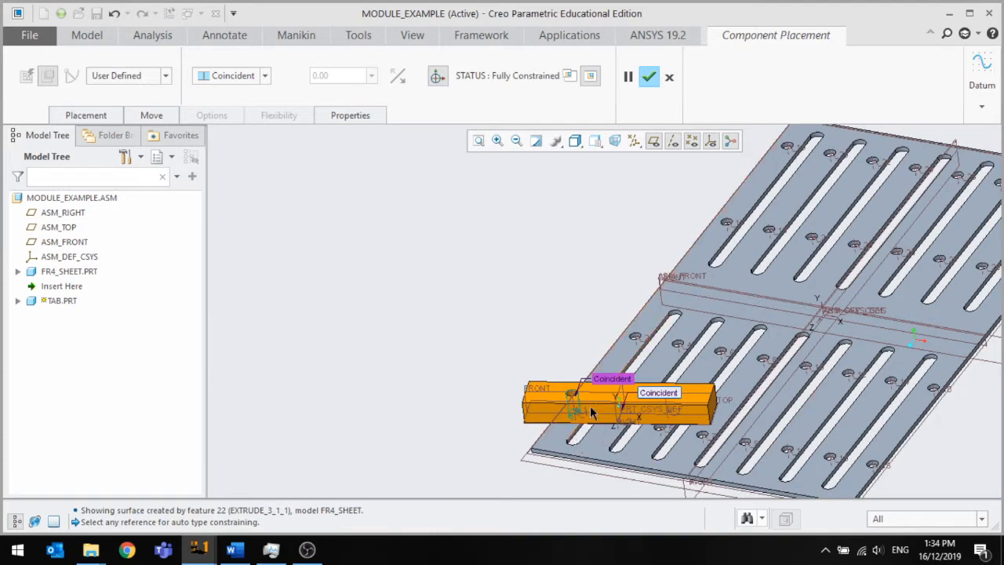
scroll(594, 411, down, 3)
scroll(616, 448, up, 3)
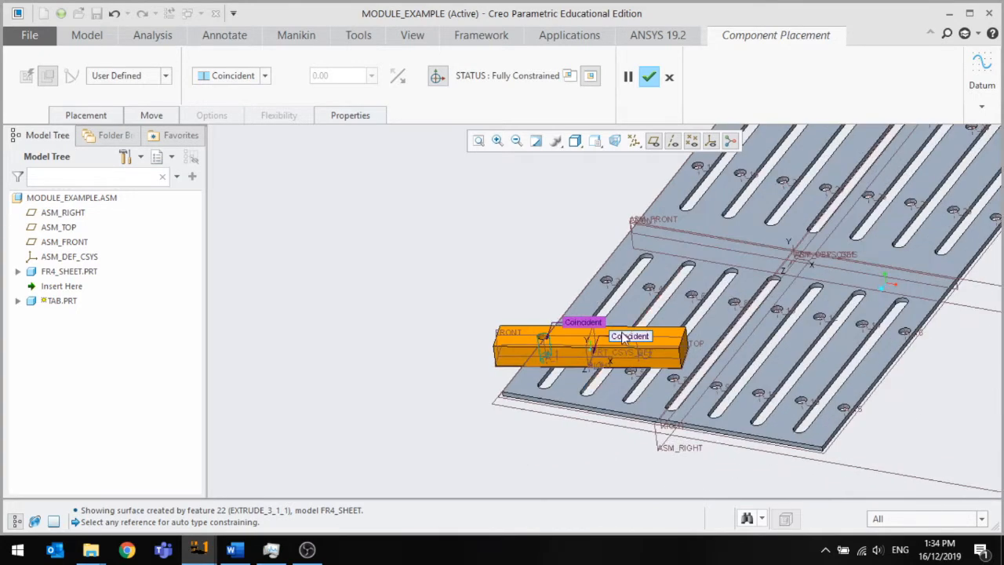
scroll(623, 337, up, 2)
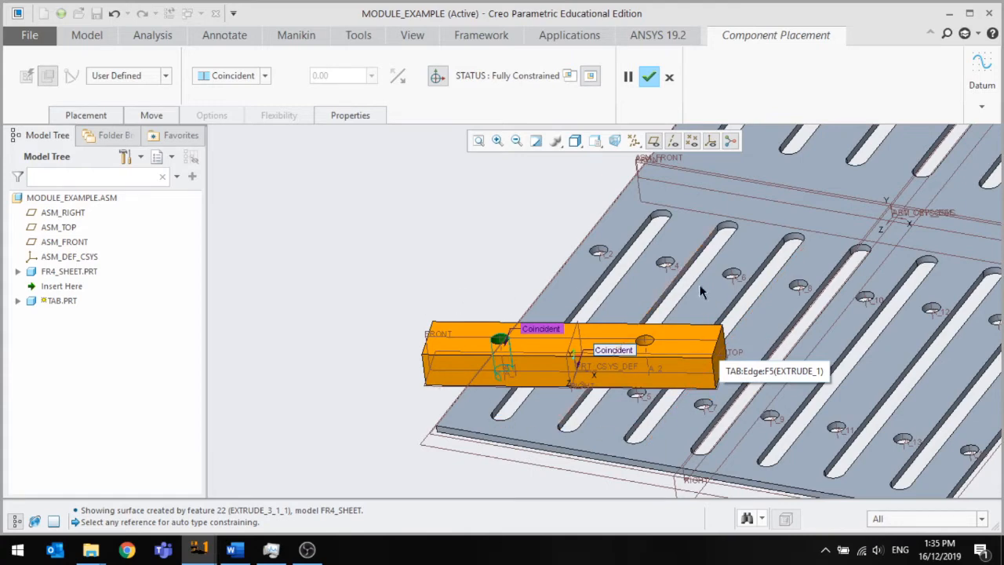
click(92, 118)
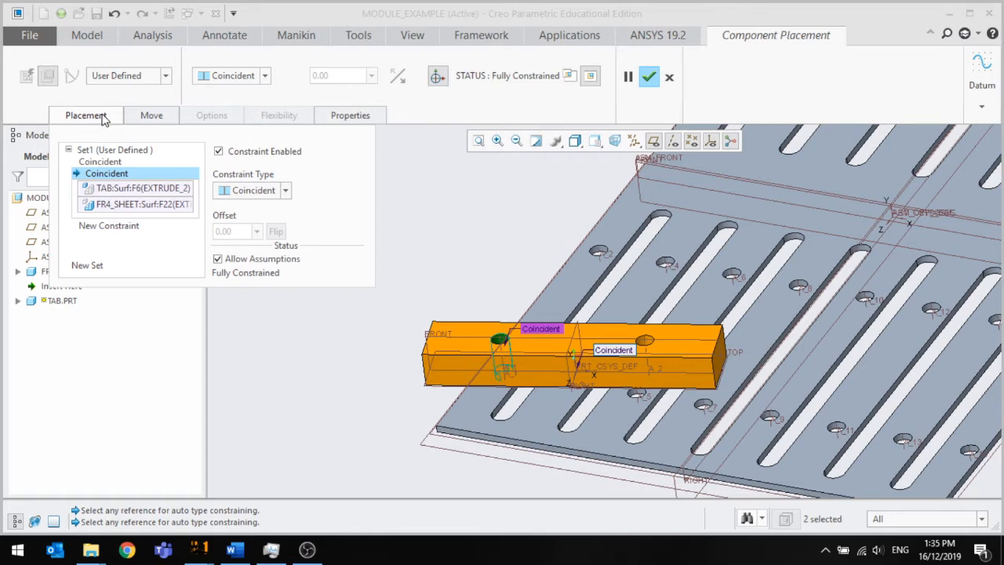
click(101, 162)
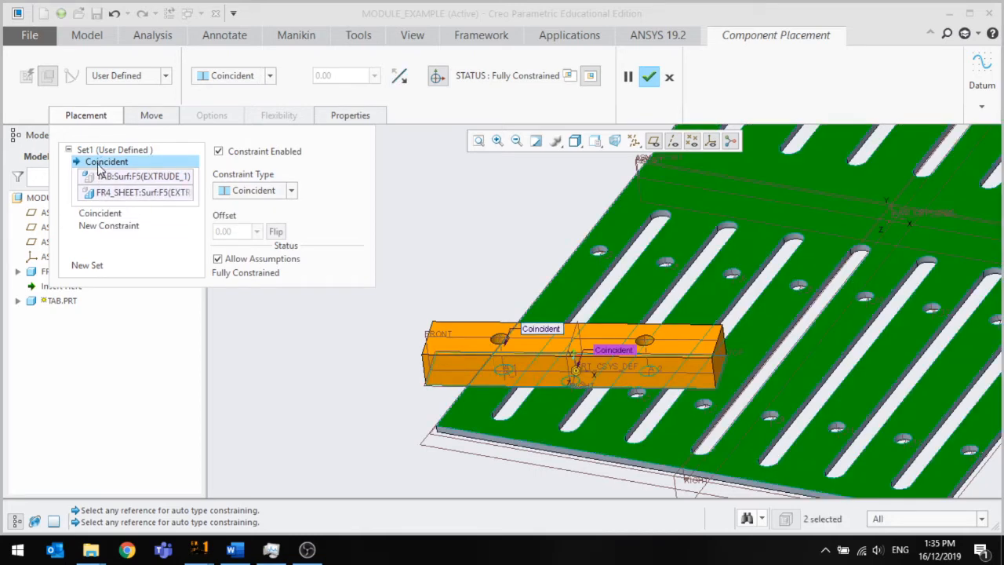
click(100, 214)
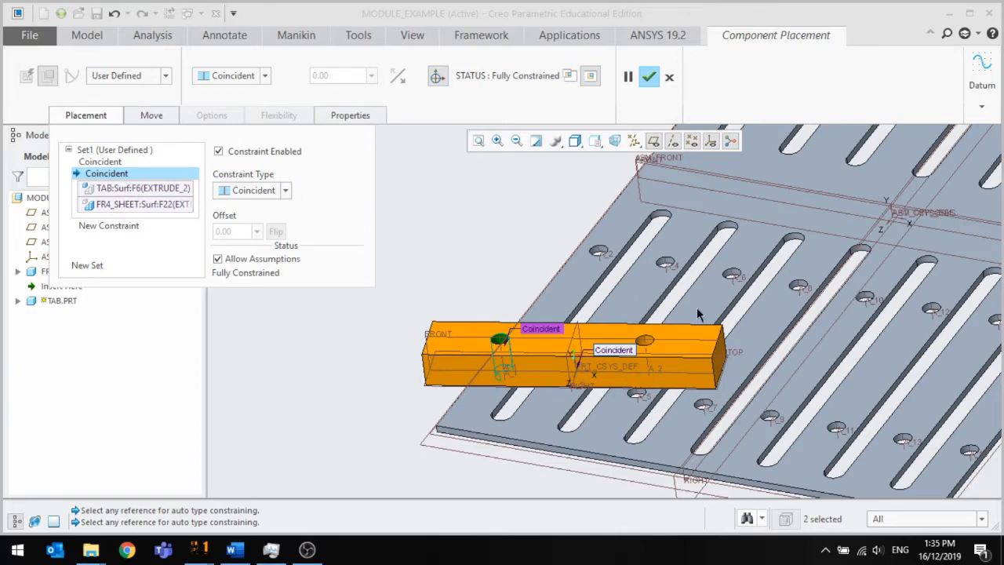
scroll(697, 315, up, 3)
scroll(695, 316, down, 3)
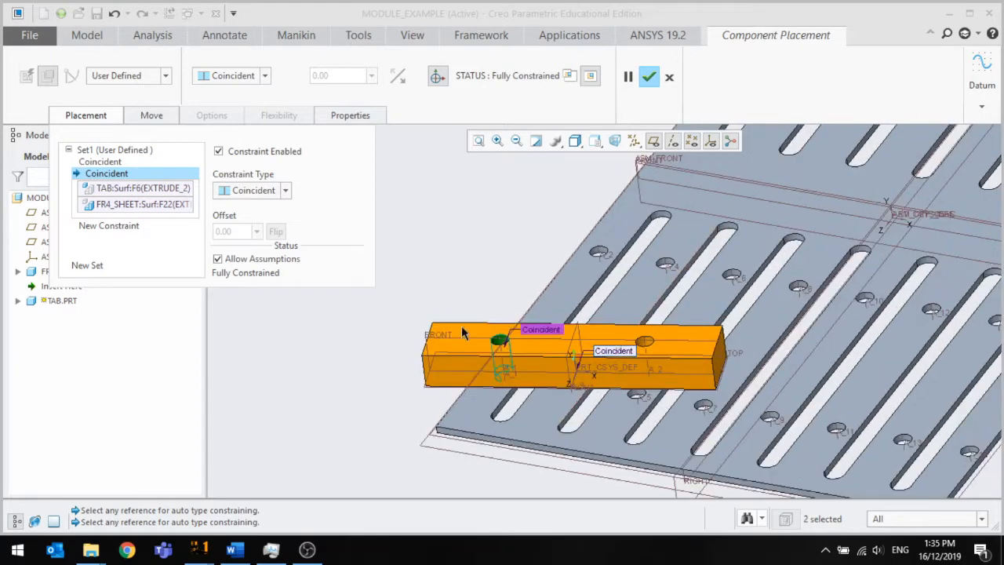
Add a constraint aligning the tab's second hole with sheet hole A_2, and accept the tab's placement.
click(83, 227)
scroll(667, 344, down, 4)
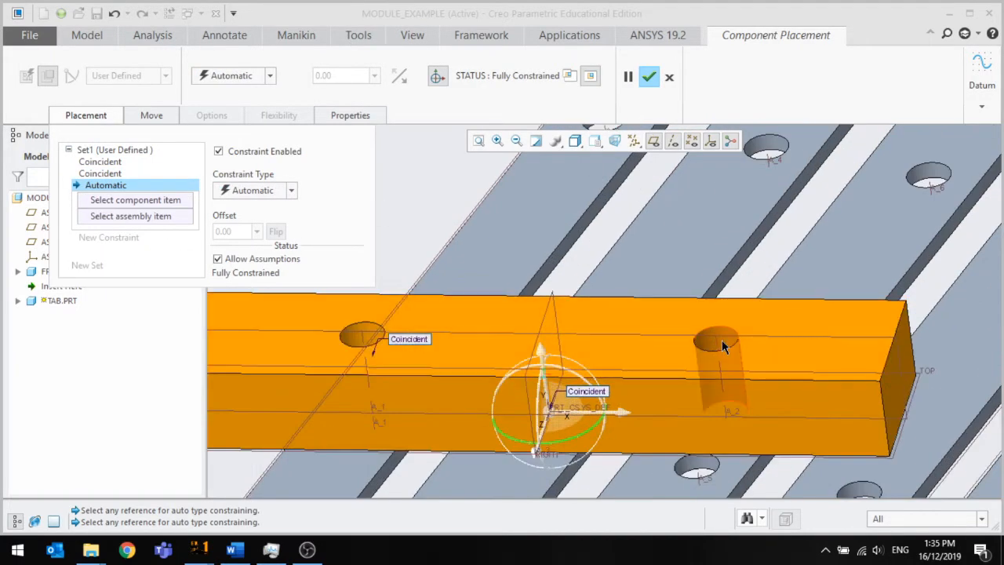
click(722, 345)
scroll(646, 363, up, 3)
click(624, 216)
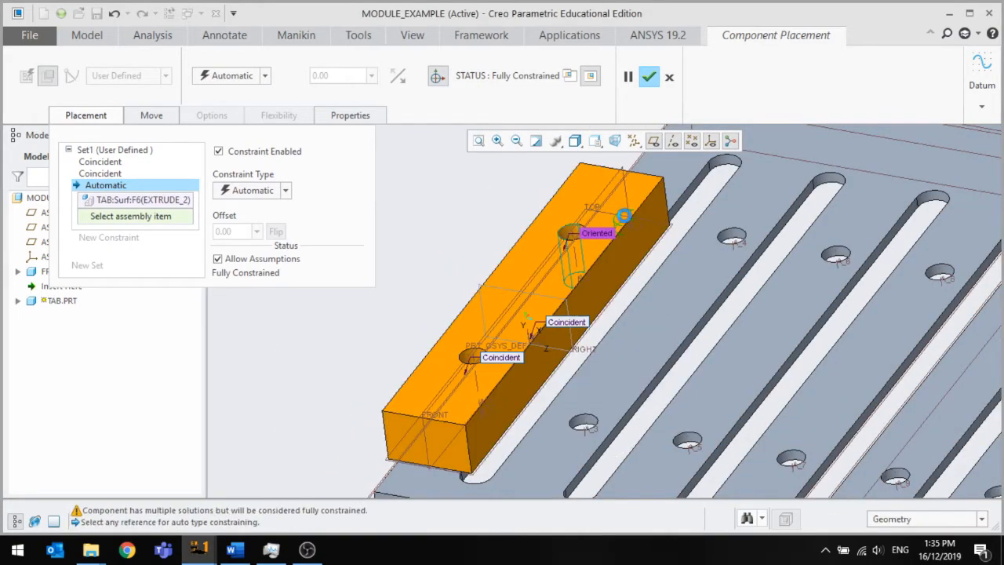
scroll(648, 259, up, 2)
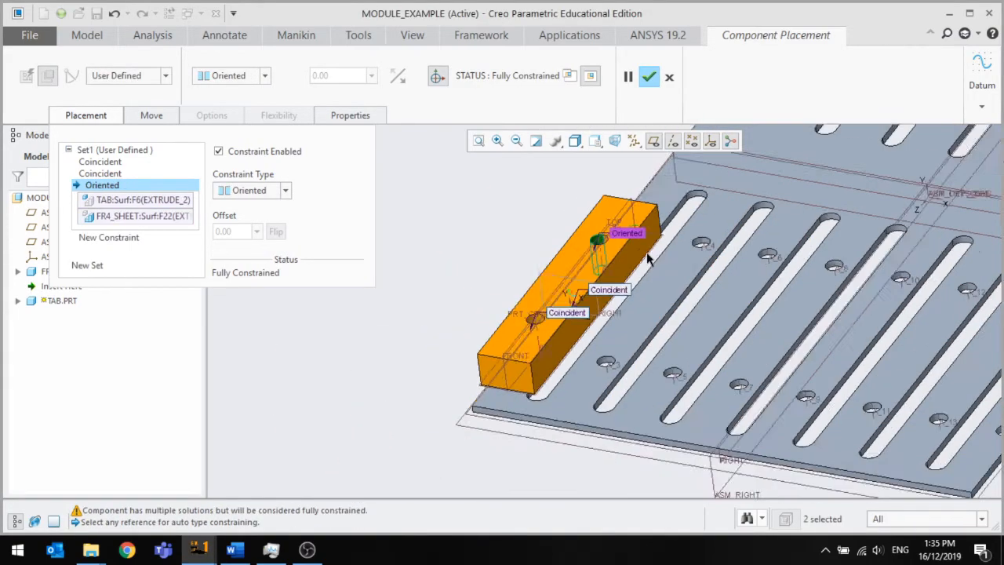
scroll(648, 259, up, 2)
middle_drag(648, 262, 602, 299)
scroll(690, 274, down, 4)
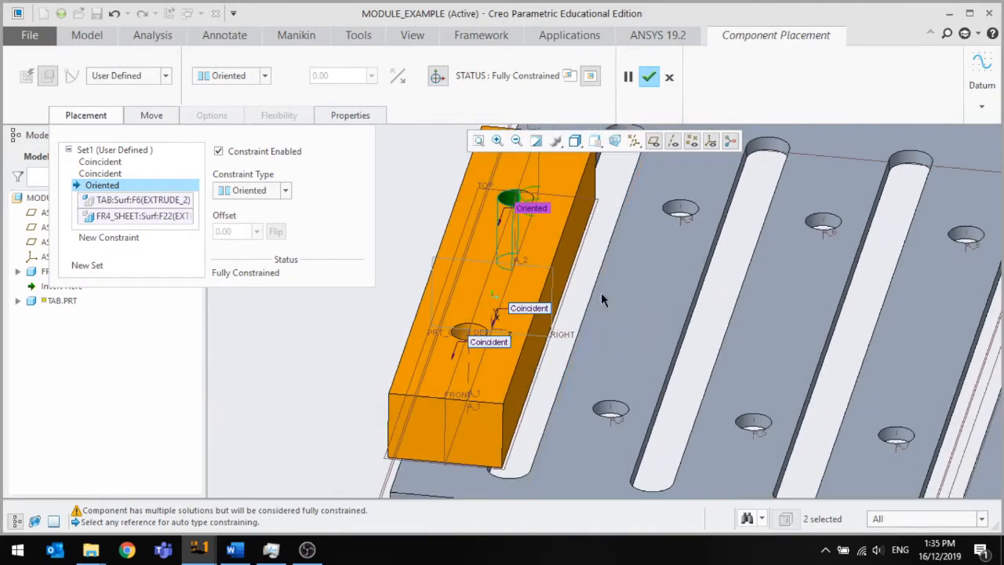
click(650, 78)
Inspect the placed tab and the separate TAB part window, returning to the MODULE_EXAMPLE assembly.
scroll(502, 334, up, 3)
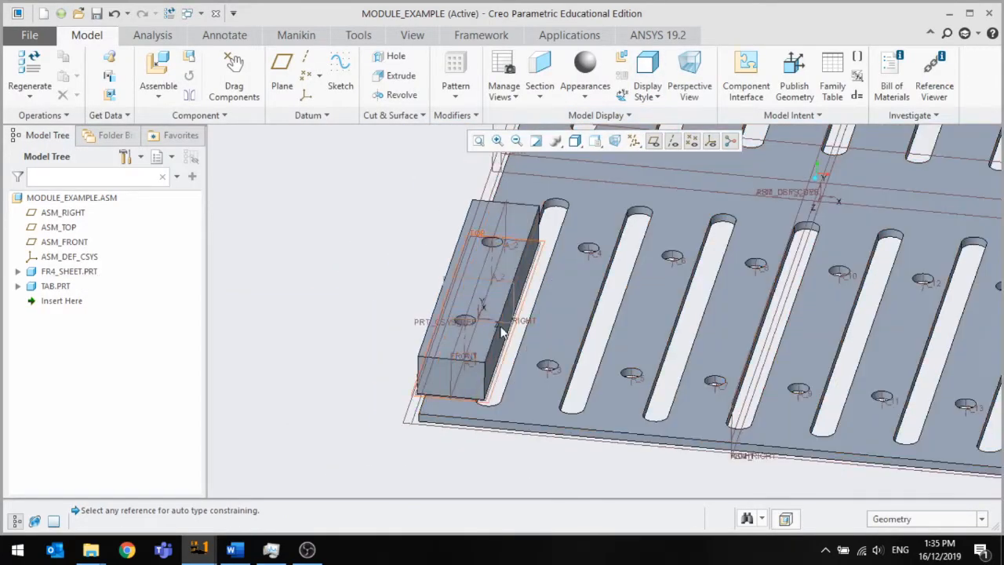
scroll(502, 333, down, 3)
scroll(502, 345, up, 4)
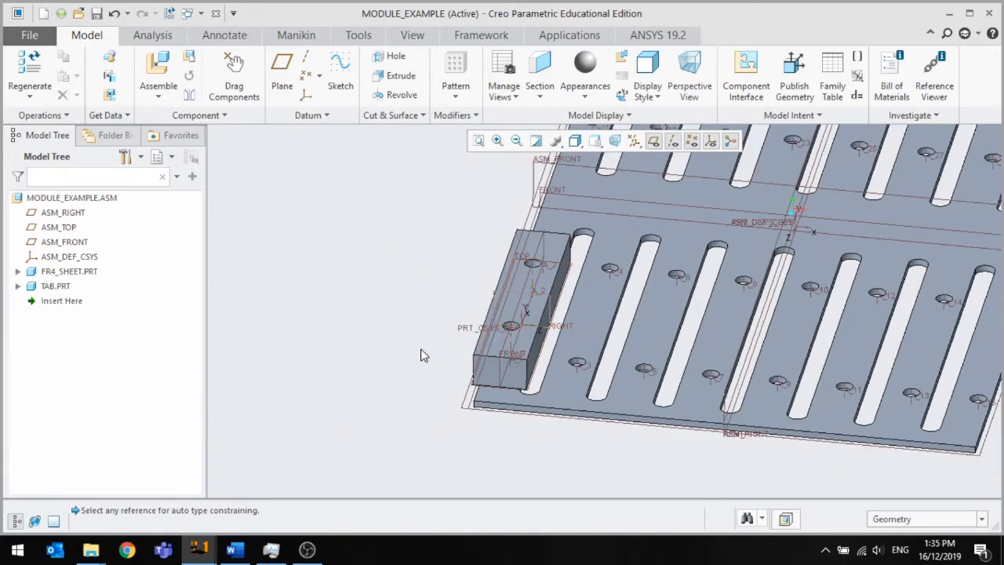
mouse_move(200, 547)
click(408, 486)
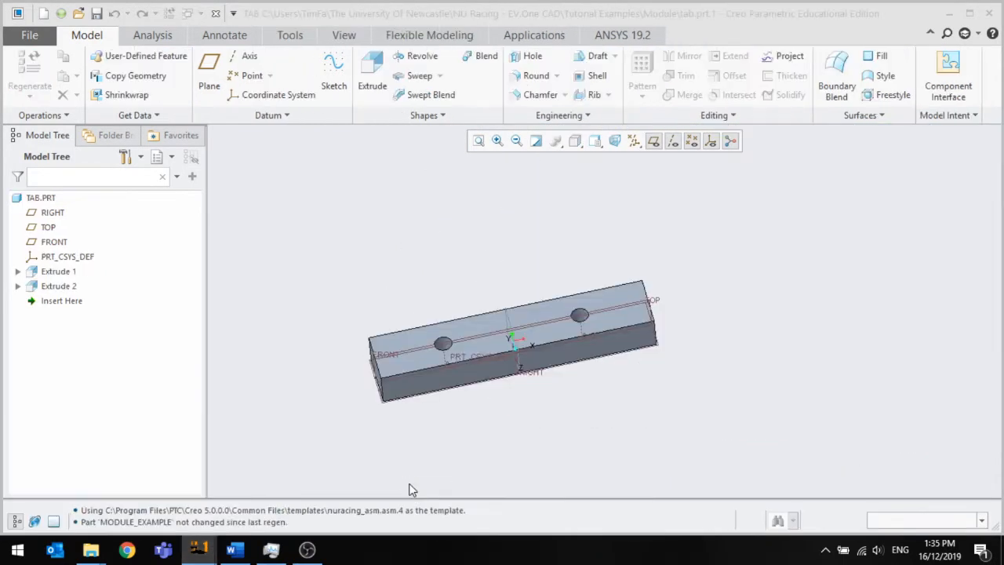
click(946, 19)
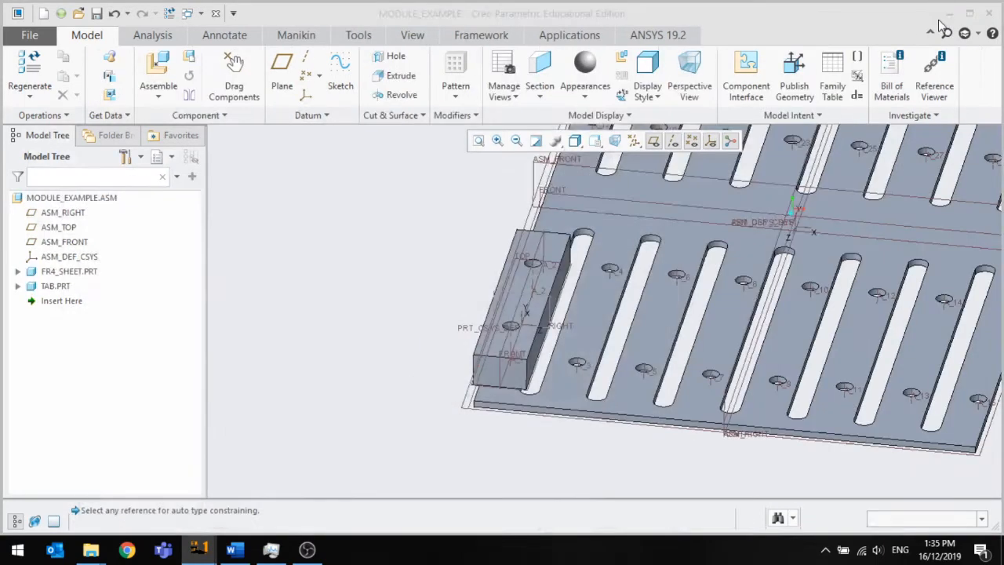
Activate the TAB part within the assembly, expand its feature list, and make MODULE_EXAMPLE the active model again.
click(555, 248)
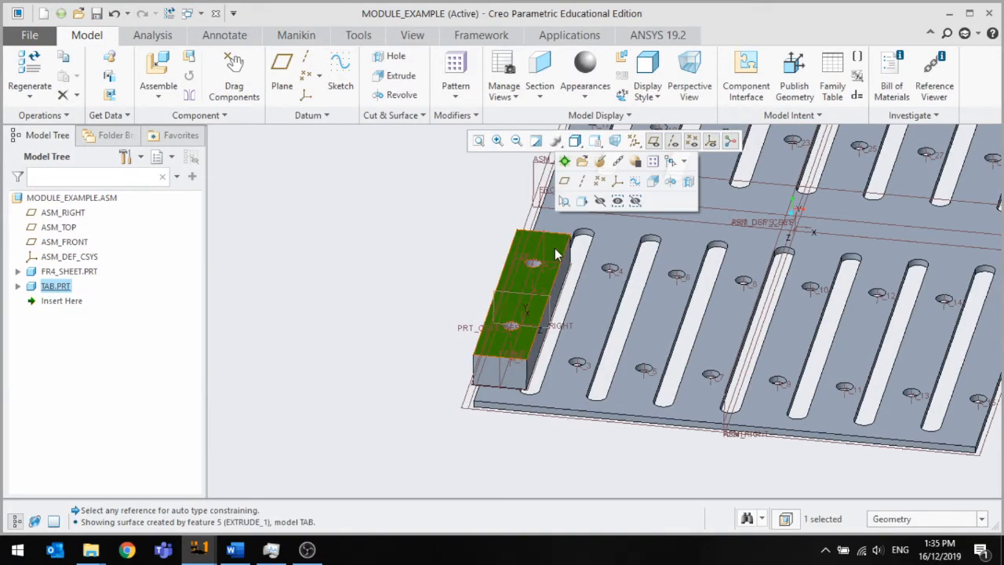
click(565, 162)
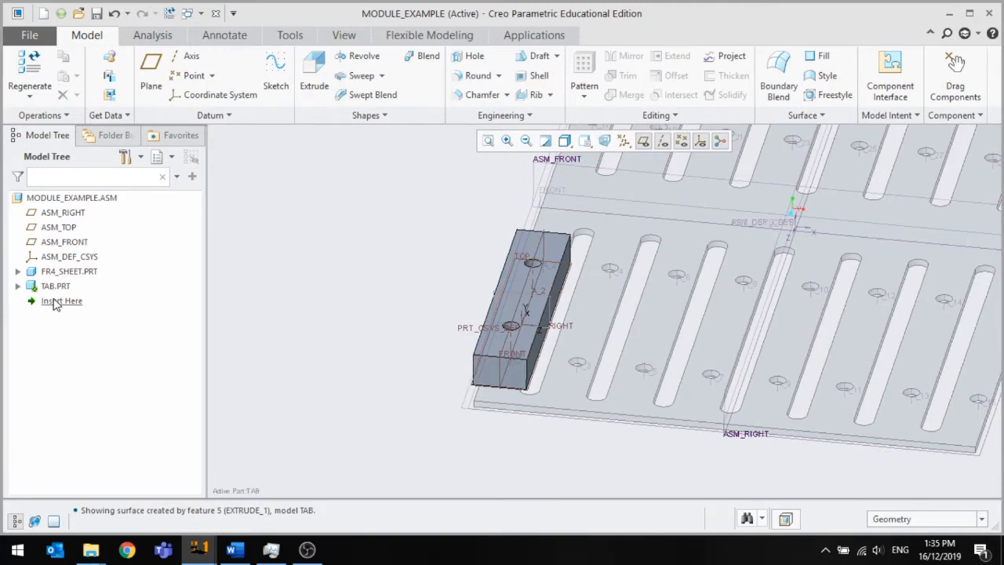
click(18, 286)
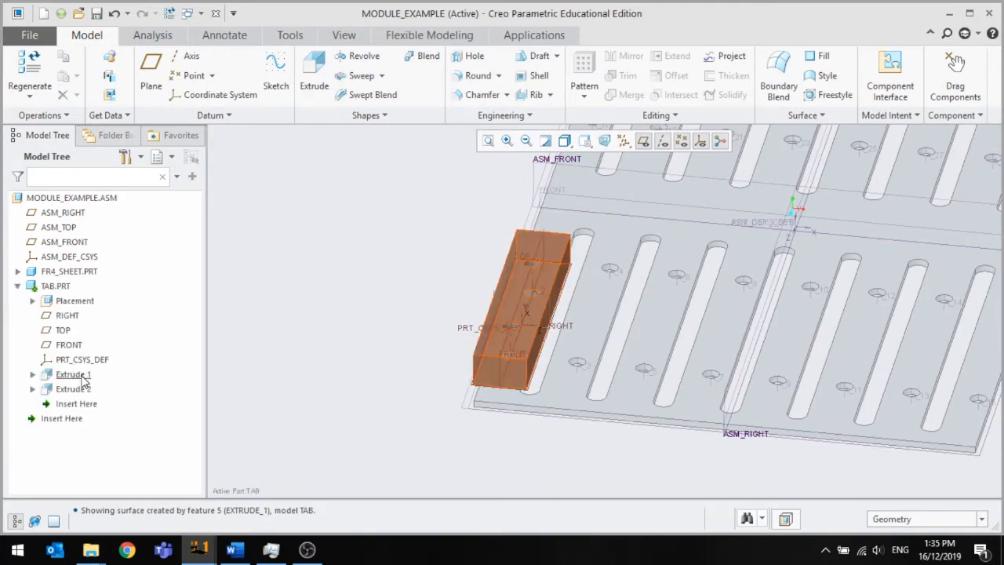
click(60, 203)
click(68, 131)
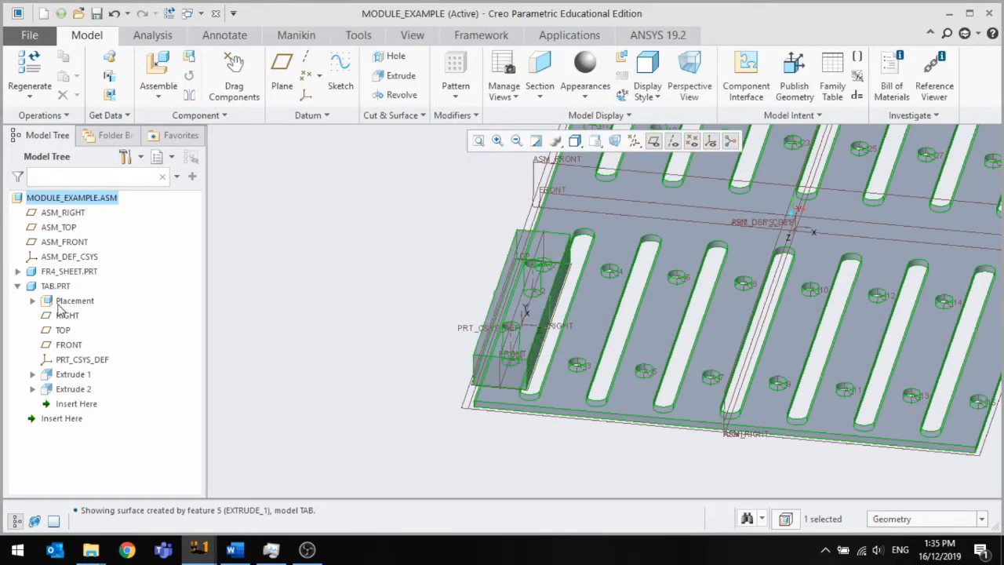
Set the tab's width dimension to 10 in the section of Extrude 1.
click(78, 375)
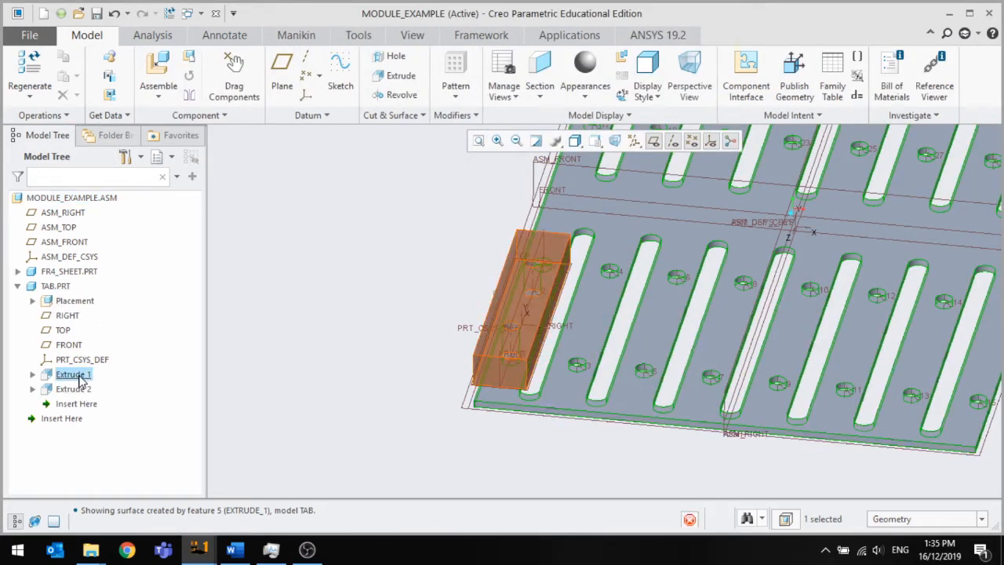
click(32, 375)
click(86, 389)
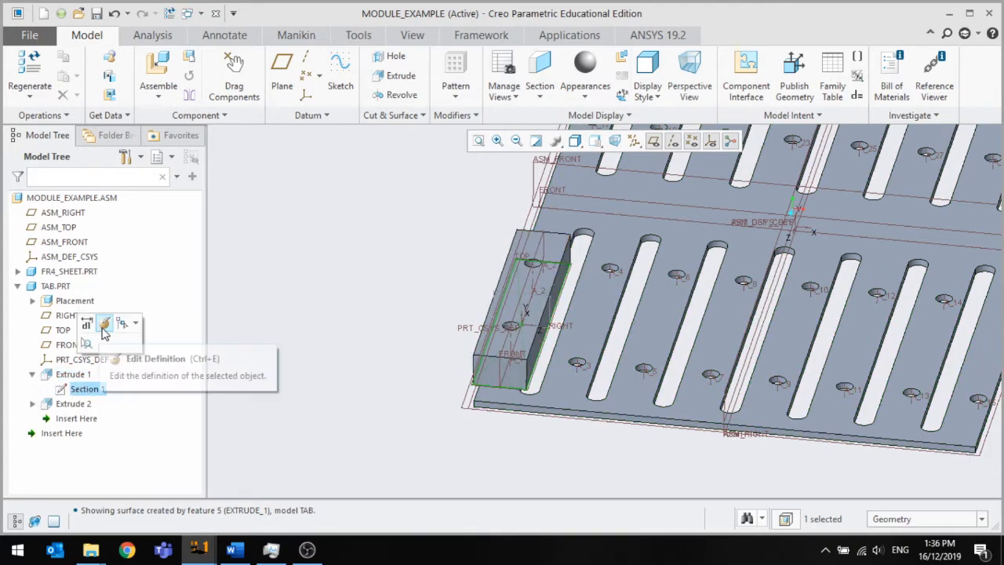
click(86, 325)
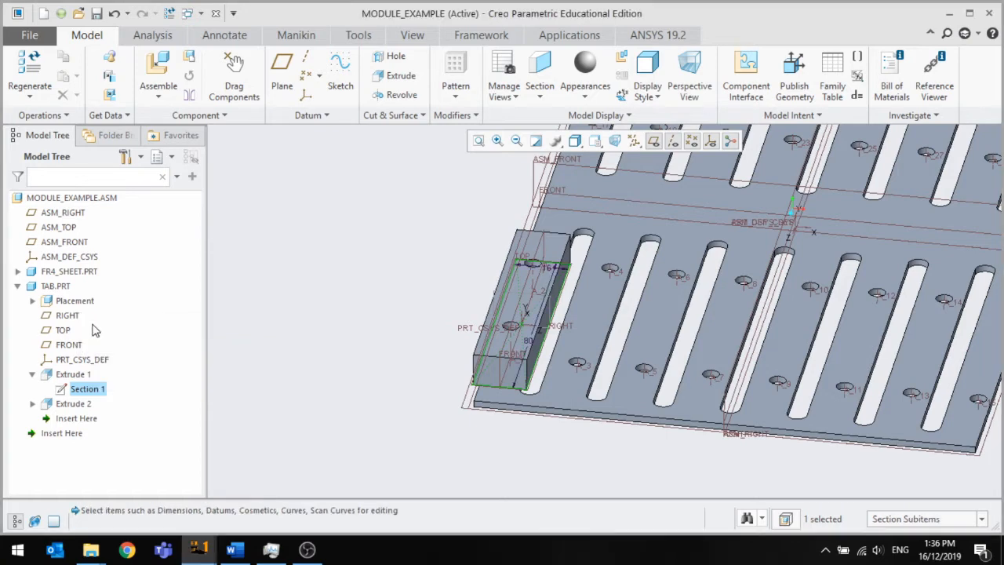
scroll(538, 265, up, 3)
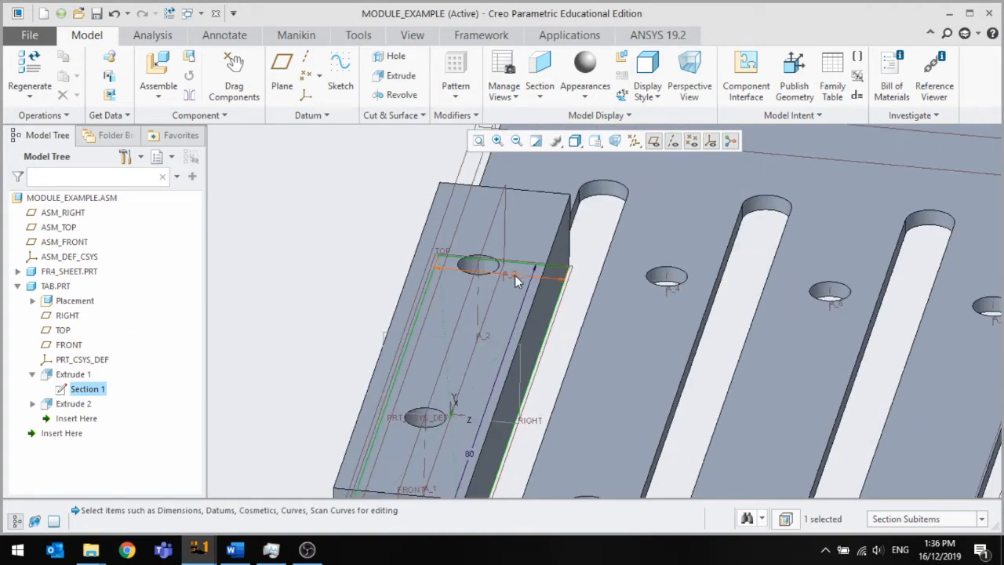
double_click(516, 281)
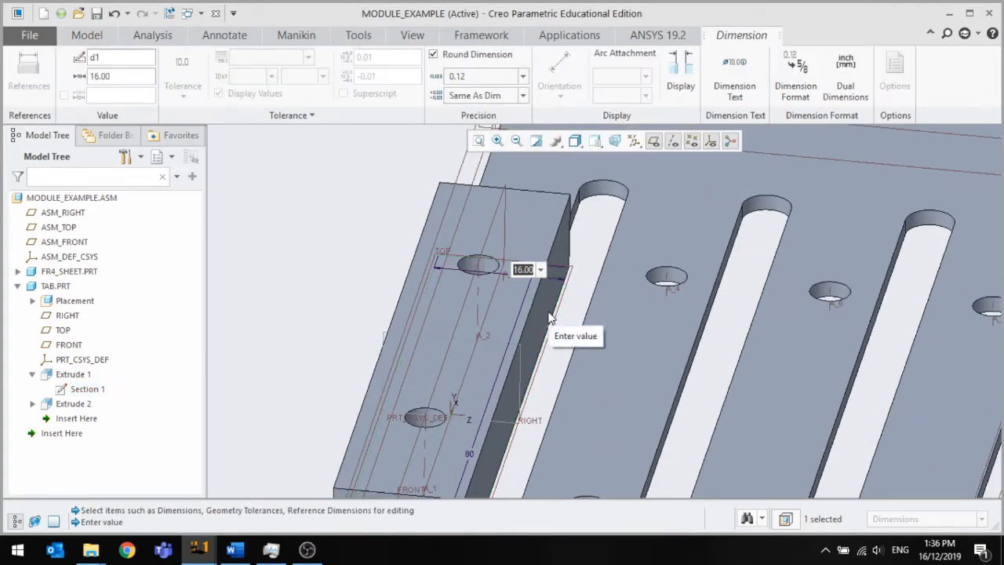
text(10)
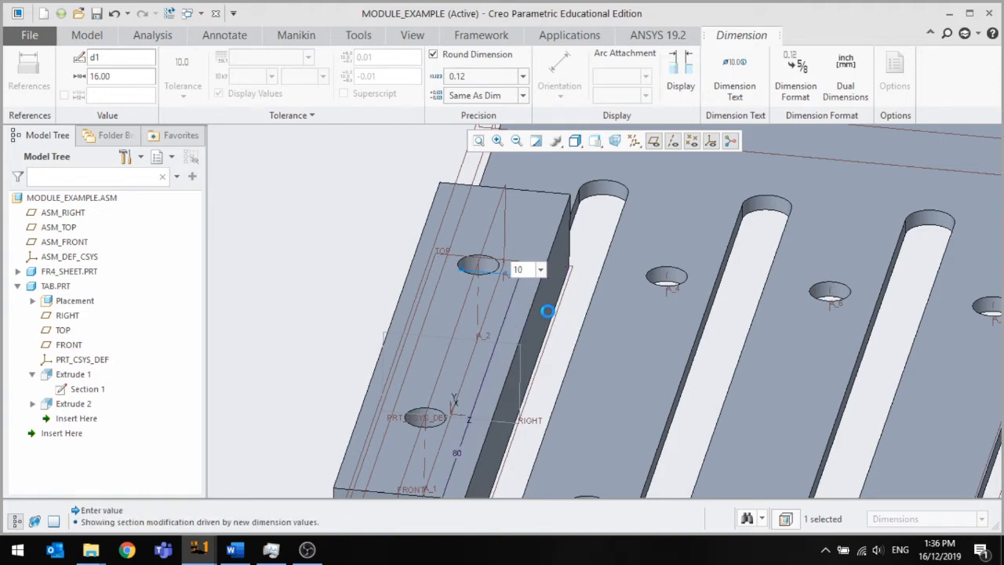
Finish the tab's dimension edit and regenerate the assembly.
scroll(547, 318, up, 3)
middle_drag(545, 301, 547, 325)
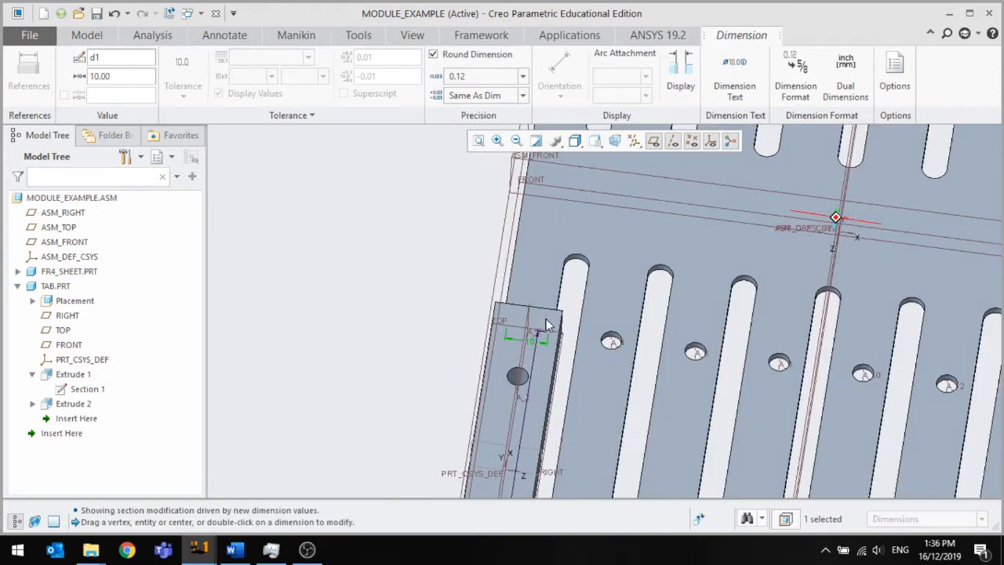
middle_click(434, 243)
scroll(435, 243, up, 2)
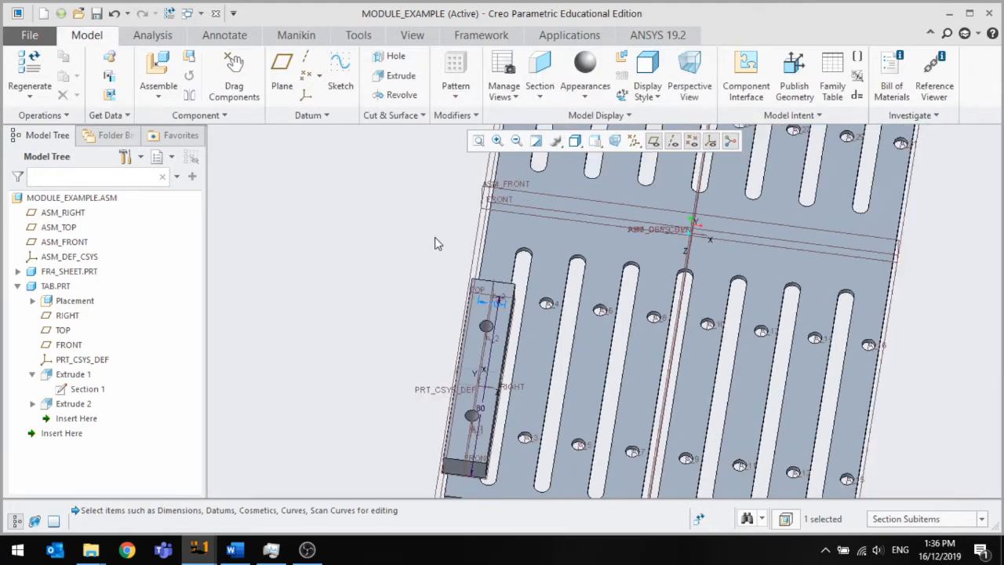
scroll(470, 343, down, 2)
click(420, 252)
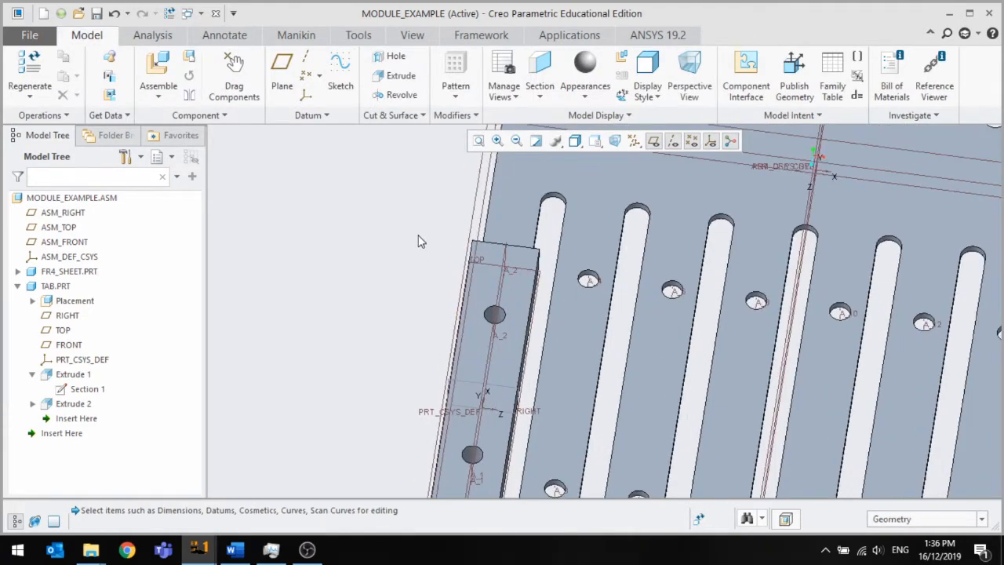
scroll(420, 242, up, 1)
click(33, 69)
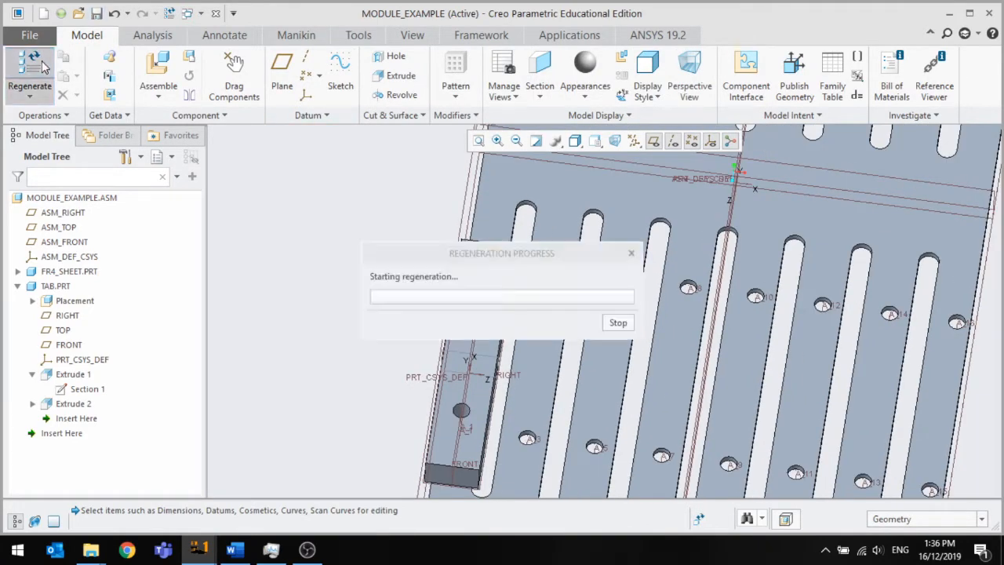
Redefine the tab's Extrude 1 with a smaller extrusion depth and accept the feature.
middle_drag(495, 236, 479, 264)
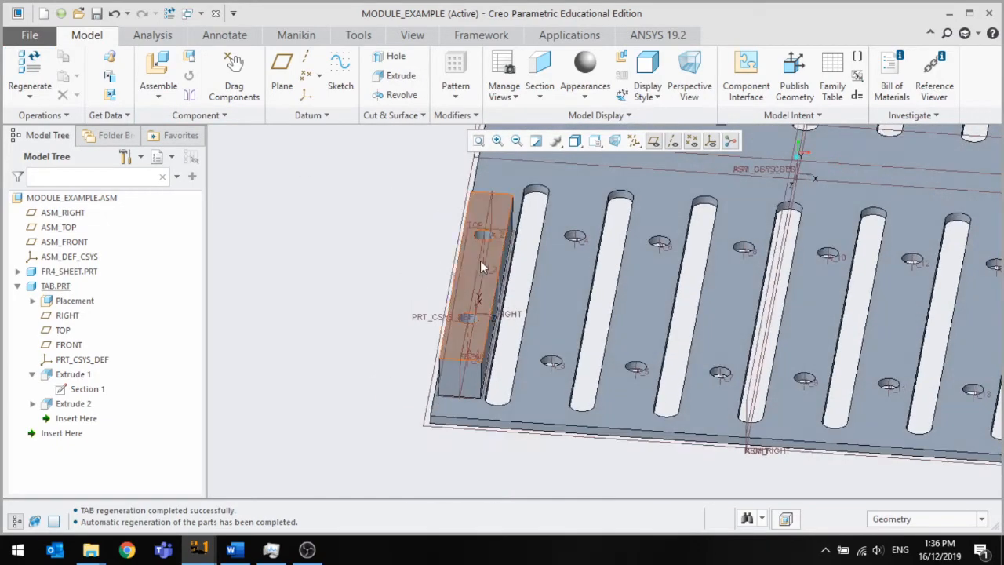
scroll(487, 260, down, 3)
middle_drag(410, 278, 424, 296)
scroll(427, 285, up, 3)
scroll(392, 309, down, 2)
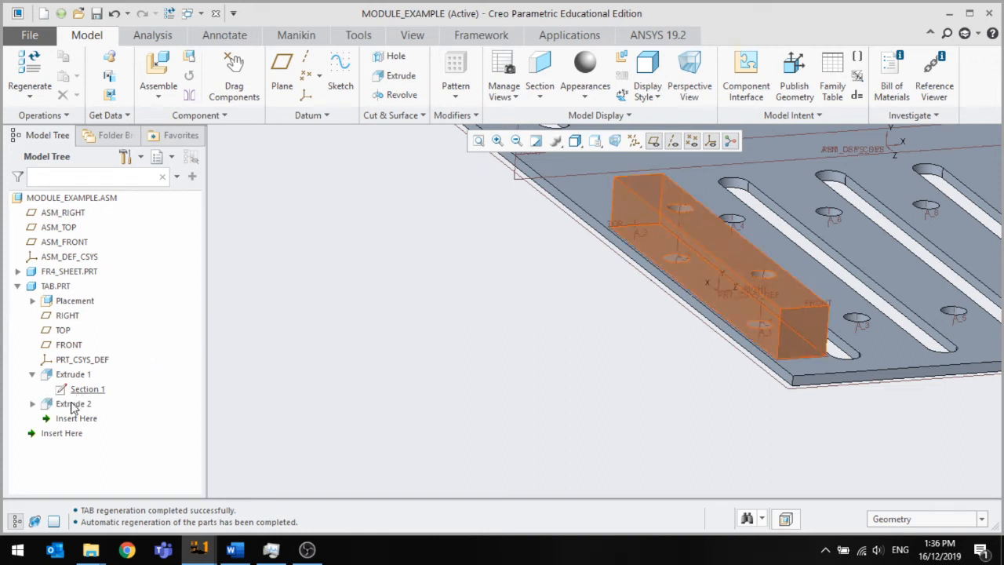
click(73, 375)
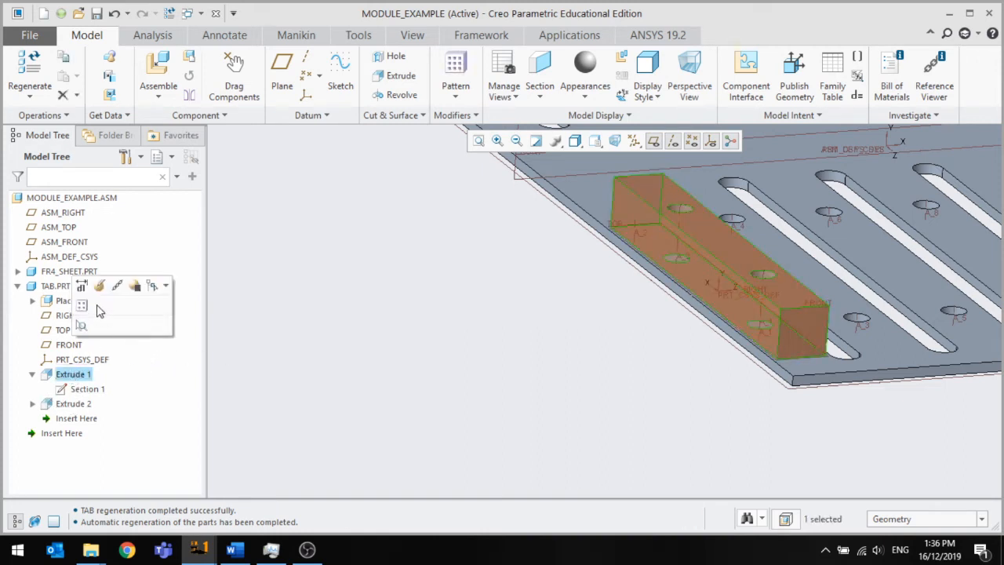
click(82, 306)
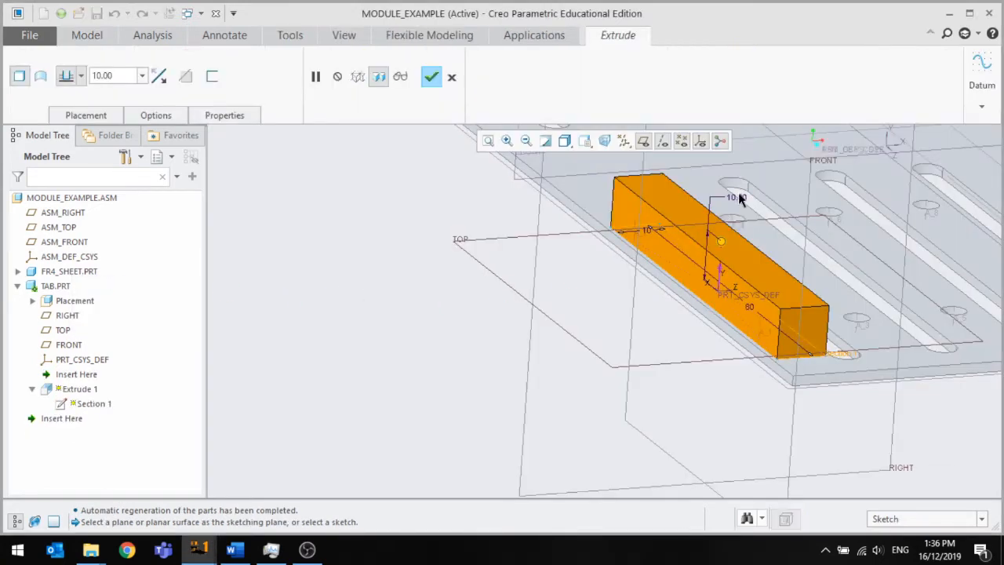
double_click(737, 199)
key(Return)
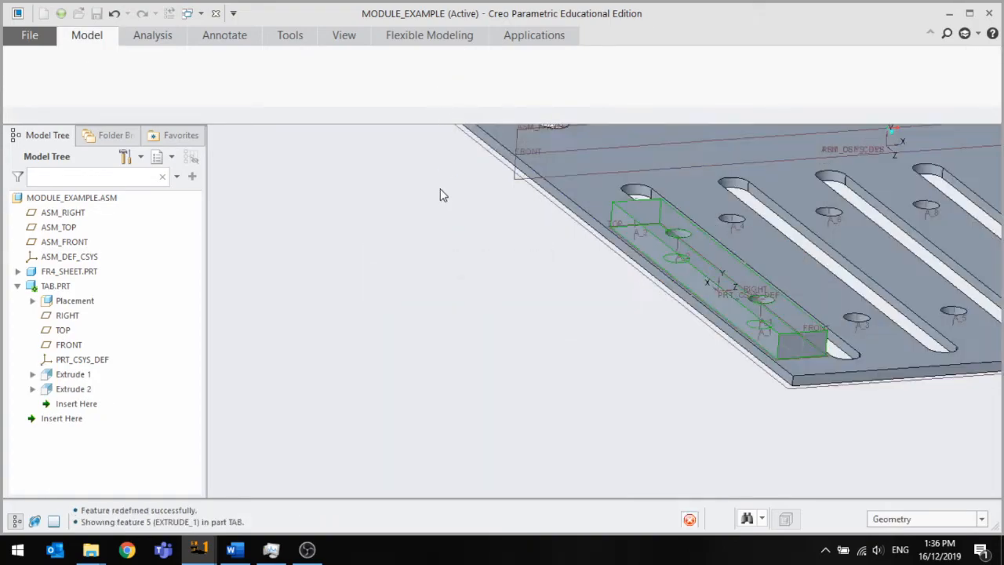
click(401, 237)
Examine the thinner tab on the FR4 sheet from several angles, comparing its holes with the sheet's corner holes.
scroll(481, 360, up, 2)
scroll(703, 243, down, 3)
middle_drag(703, 243, 634, 271)
scroll(634, 271, up, 3)
scroll(475, 313, down, 3)
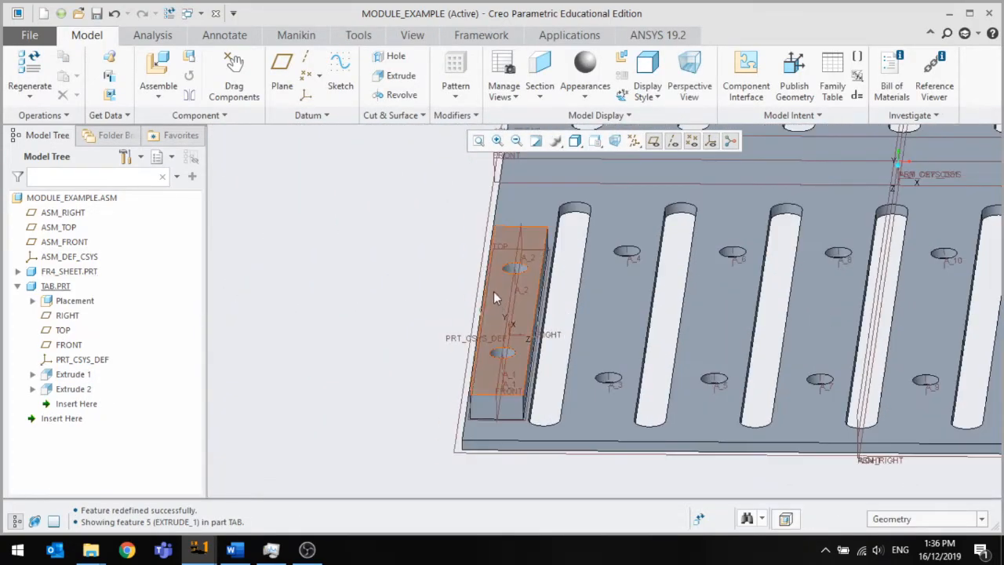
middle_drag(497, 296, 428, 224)
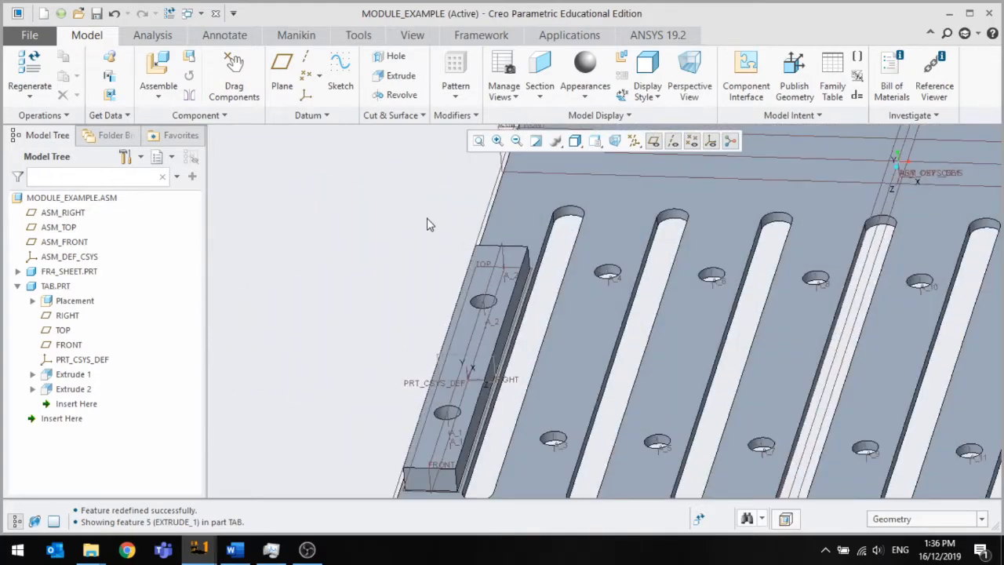
scroll(428, 224, up, 2)
middle_drag(577, 323, 522, 376)
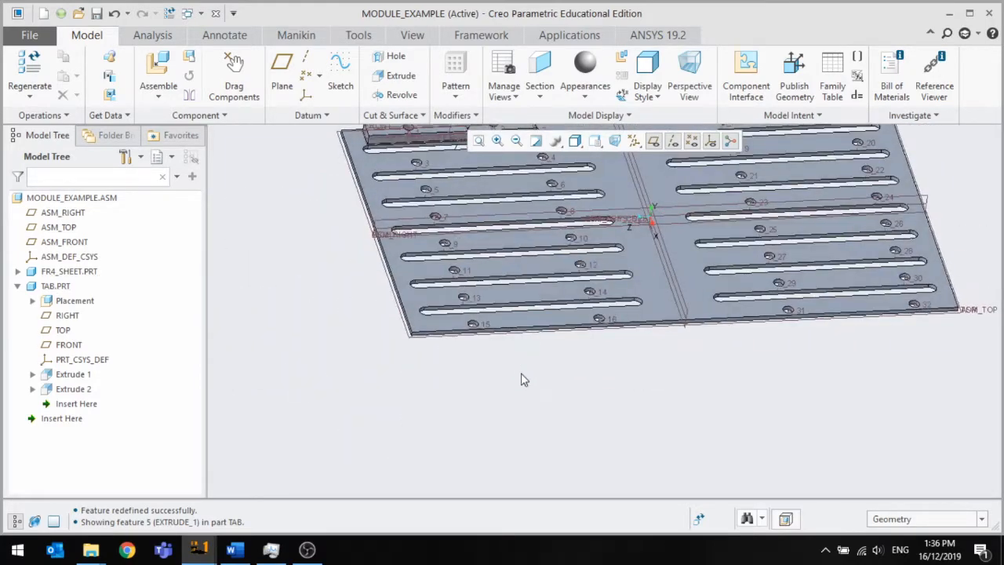
scroll(518, 424, up, 3)
scroll(534, 339, down, 2)
middle_drag(530, 314, 513, 338)
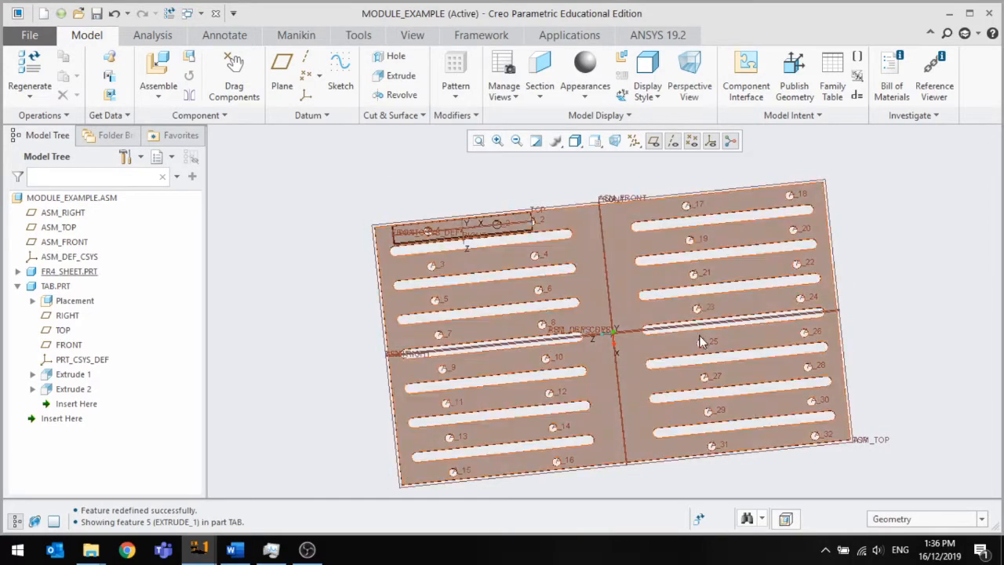
middle_drag(360, 189, 441, 184)
scroll(537, 255, down, 5)
mouse_move(536, 261)
middle_down()
mouse_move(504, 409)
mouse_move(464, 468)
mouse_move(486, 424)
mouse_move(464, 460)
mouse_move(497, 340)
mouse_move(515, 412)
middle_up()
scroll(515, 413, up, 5)
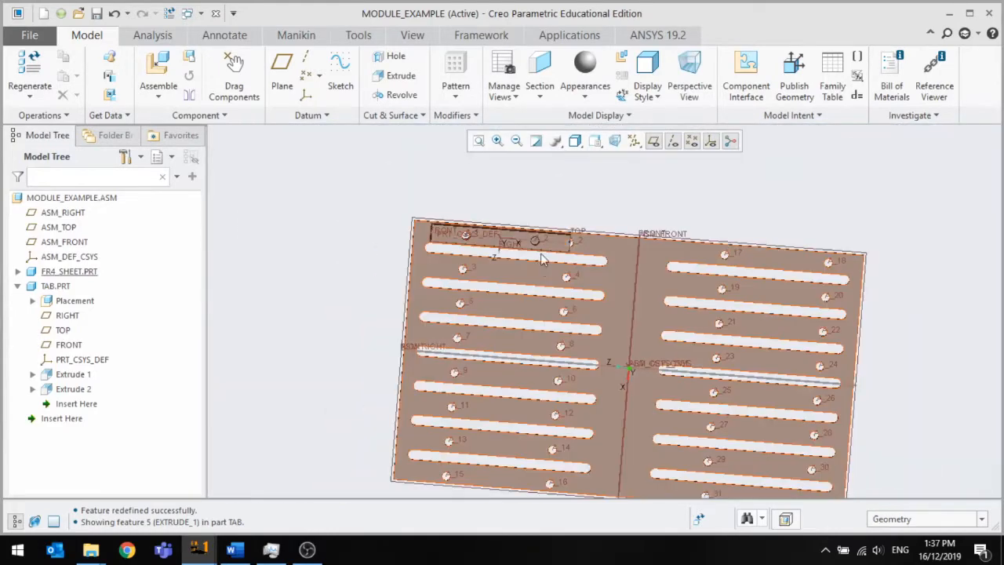
scroll(540, 199, down, 3)
Regenerate the assembly and check the alignment of the tab's holes with sheet holes A_1 and A_2.
click(31, 72)
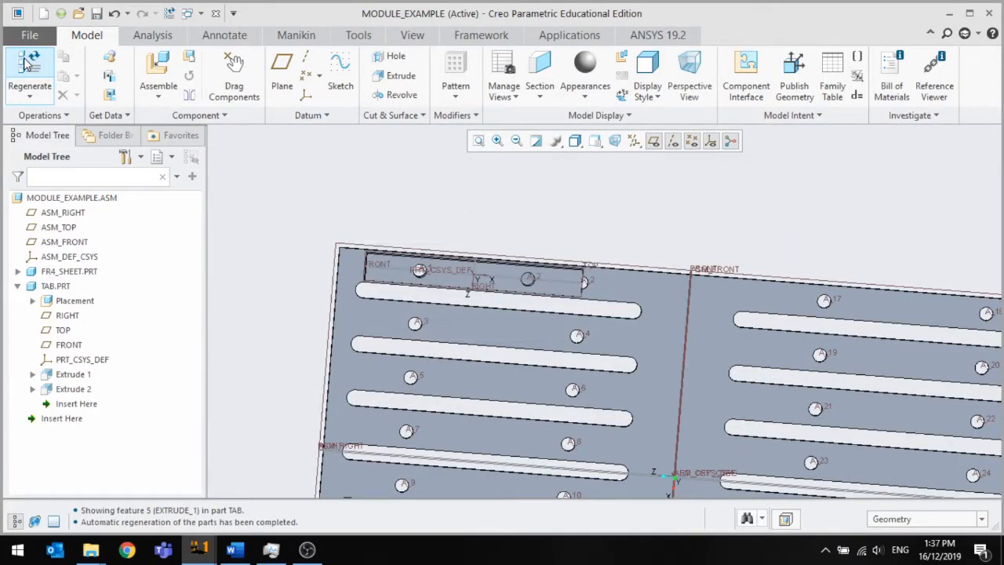
scroll(661, 323, down, 3)
middle_drag(660, 330, 642, 330)
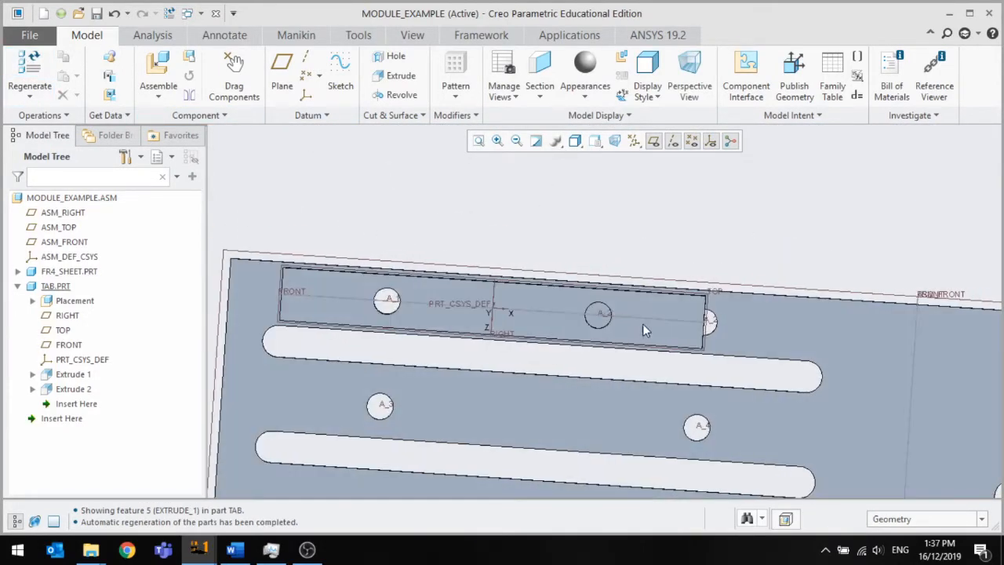
scroll(598, 316, down, 1)
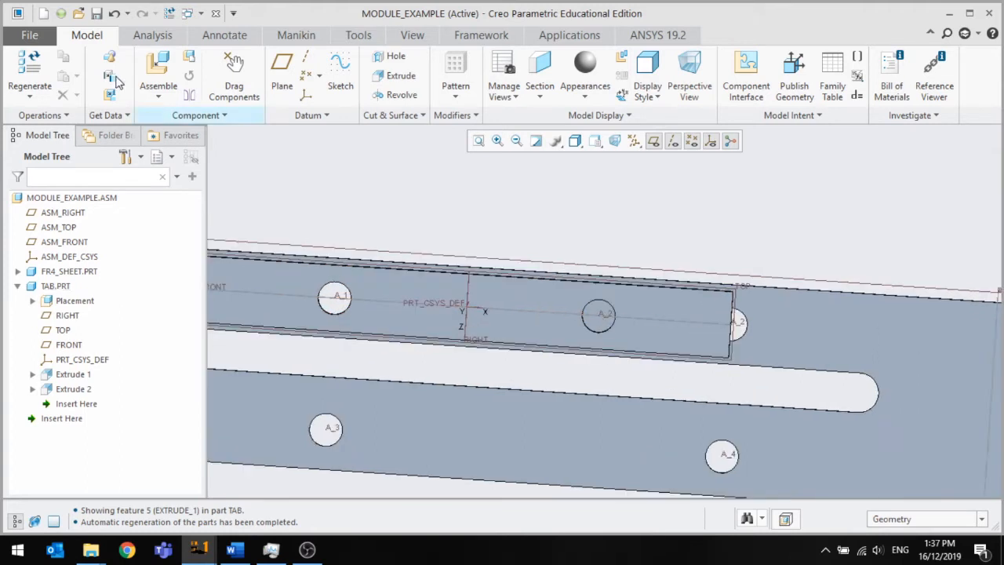
Review the definition of the tab's Extrude 1 feature within the assembly and close it without changes.
click(69, 376)
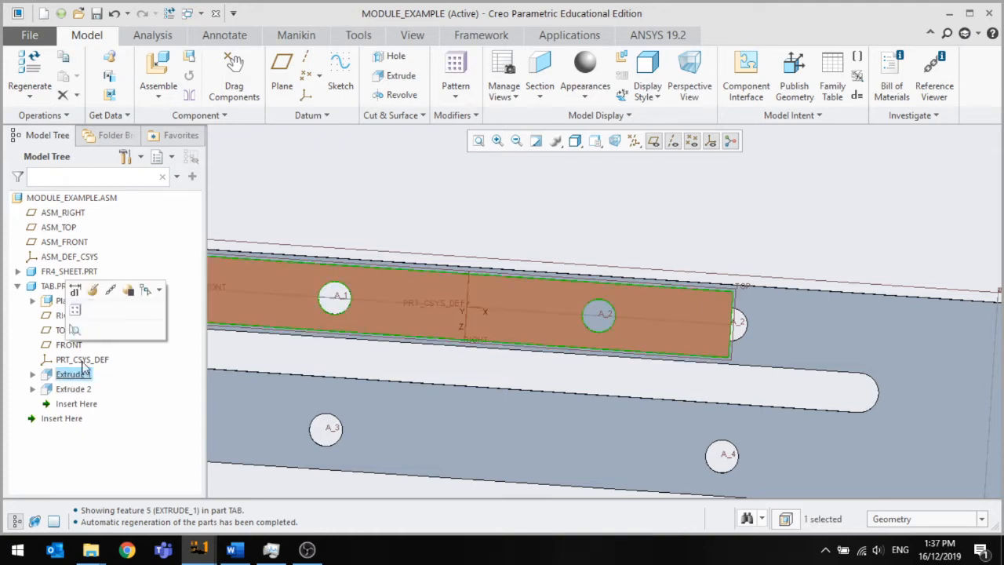
click(93, 291)
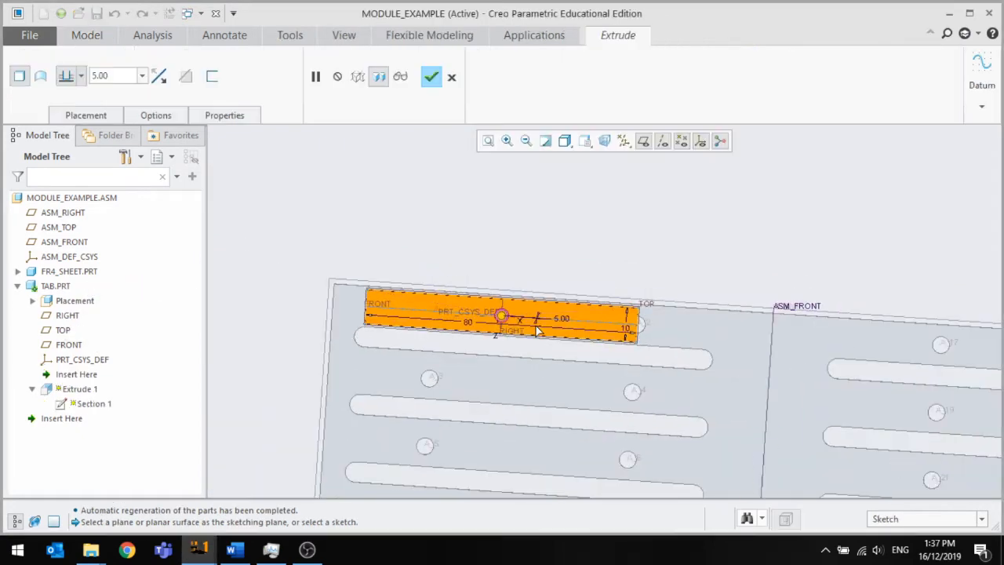
middle_drag(448, 317, 444, 353)
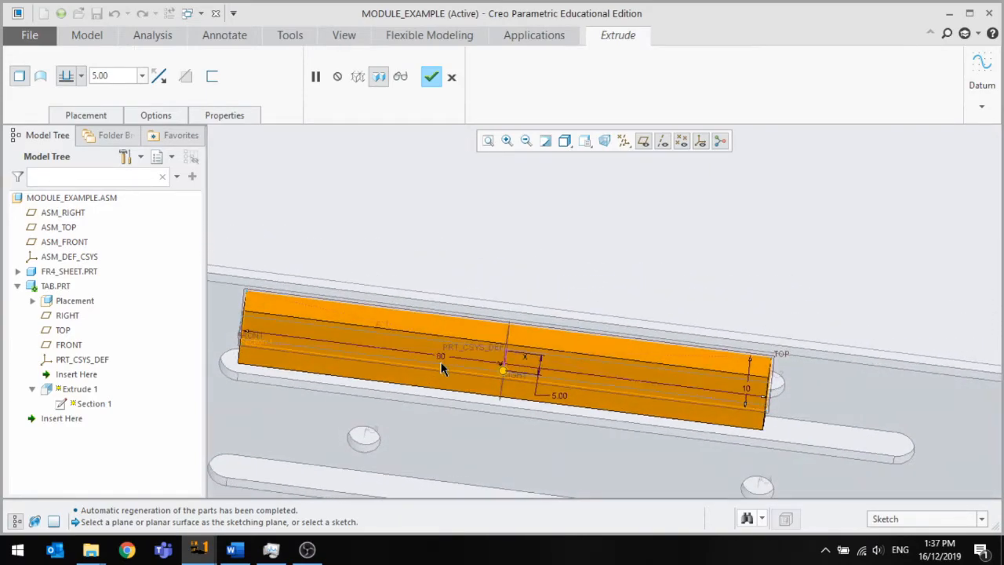
click(431, 77)
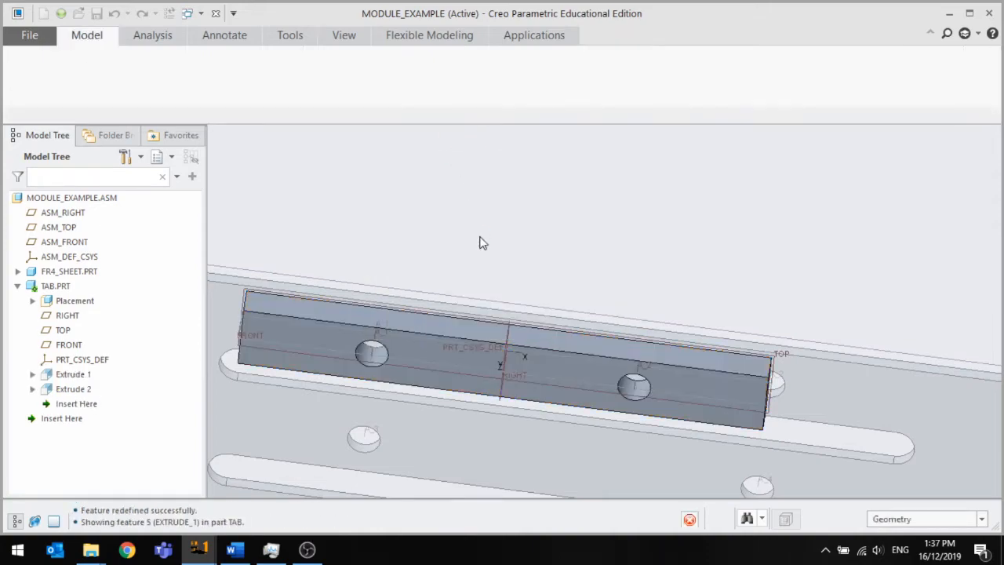
Measure the distance between the two holes in the FR4 sheet's edge row beside the tab.
scroll(524, 285, up, 4)
middle_drag(548, 299, 519, 357)
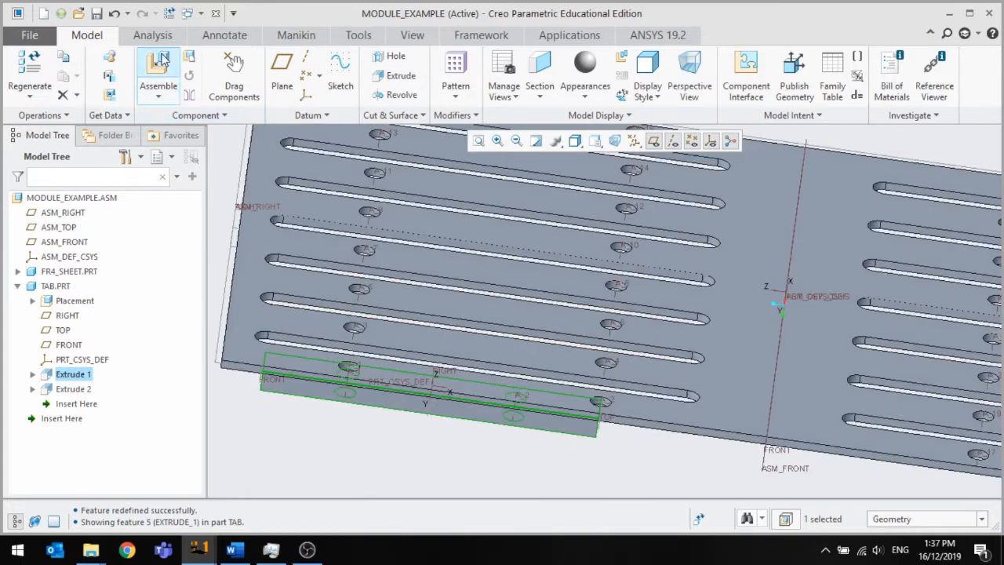
click(249, 39)
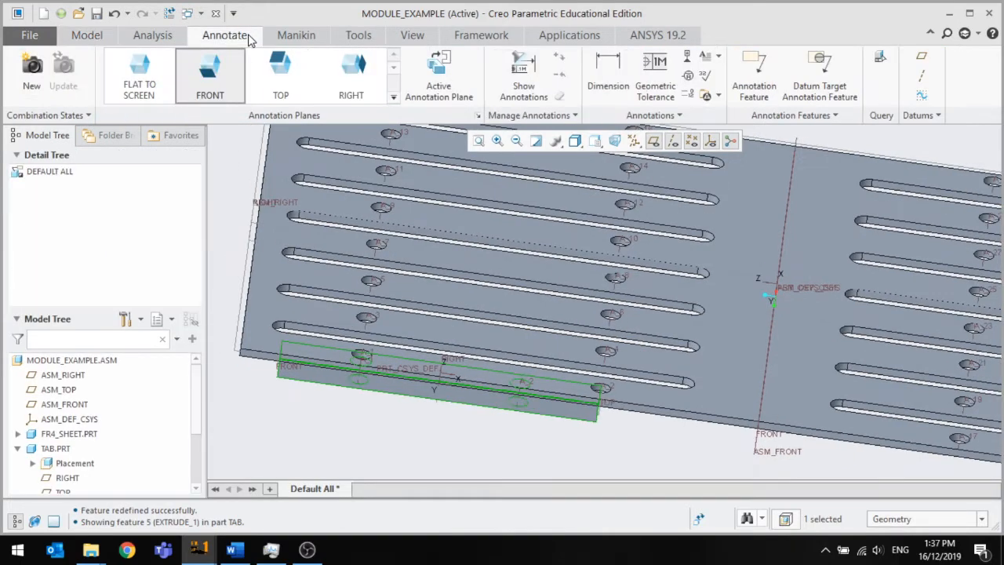
click(174, 38)
click(429, 83)
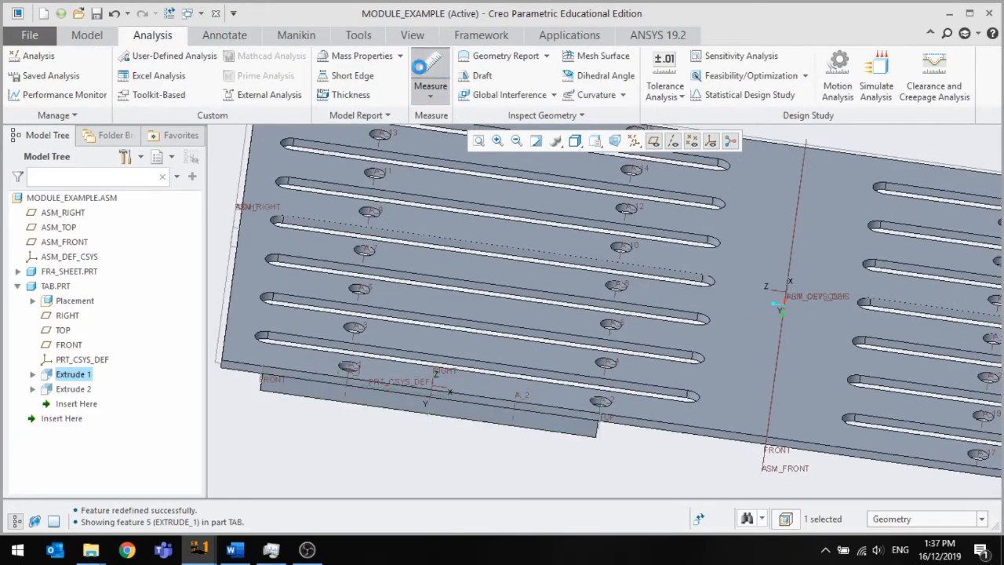
scroll(616, 428, up, 5)
click(584, 380)
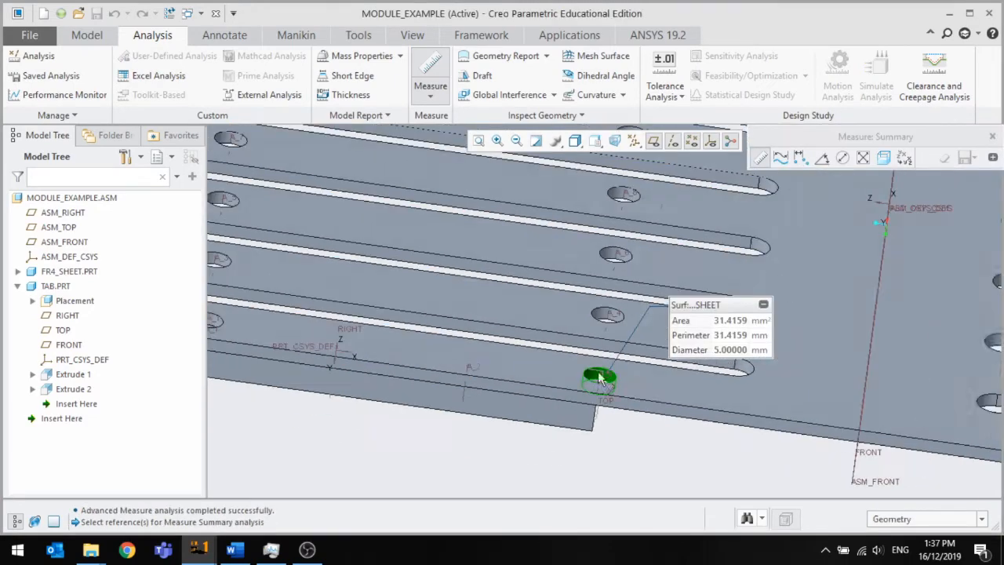
scroll(302, 346, up, 2)
scroll(302, 338, up, 2)
scroll(231, 322, down, 2)
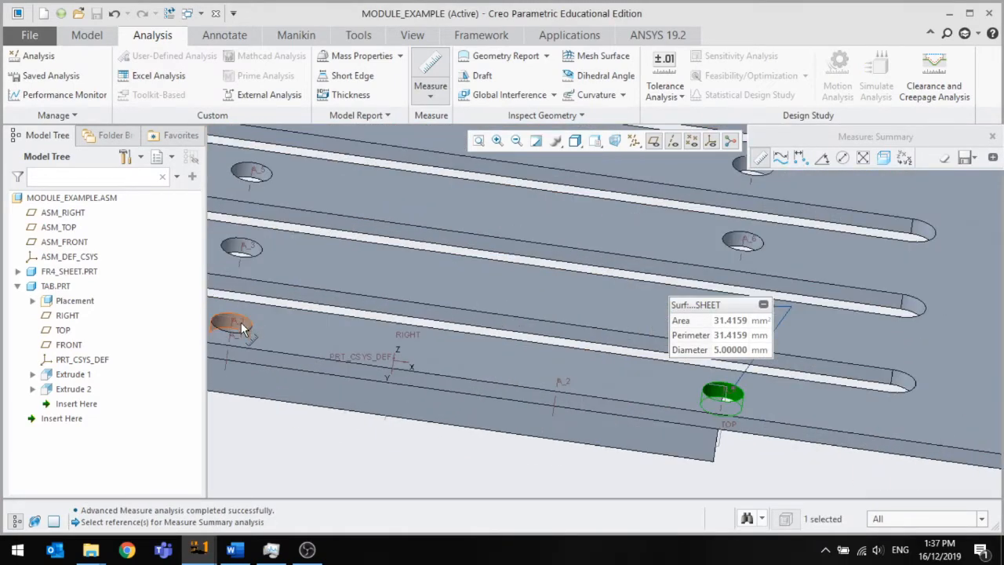
click(242, 326)
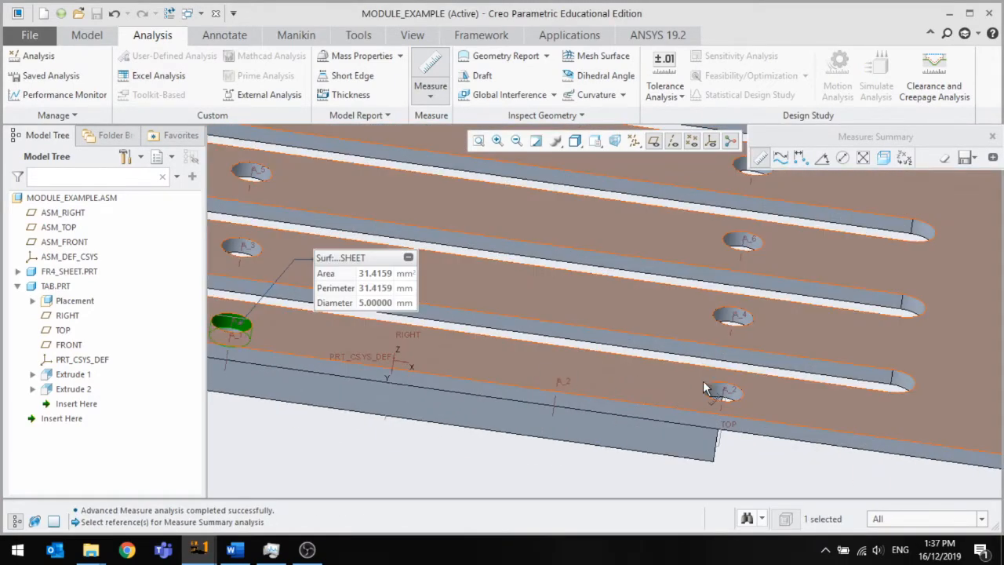
ctrl+click(718, 391)
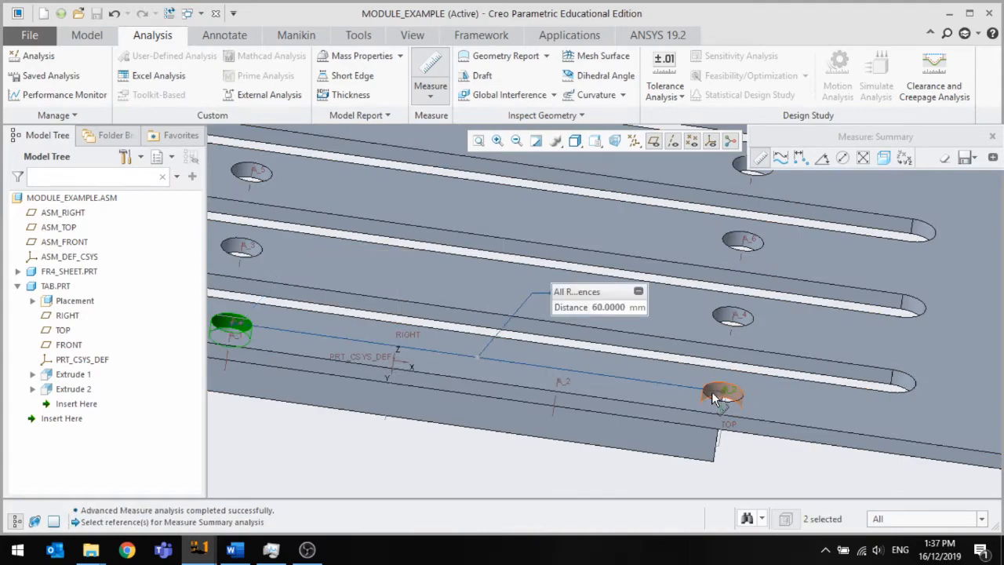
Measure the distance between the tab's two holes and end the measurement.
scroll(712, 392, up, 2)
middle_drag(575, 423, 581, 388)
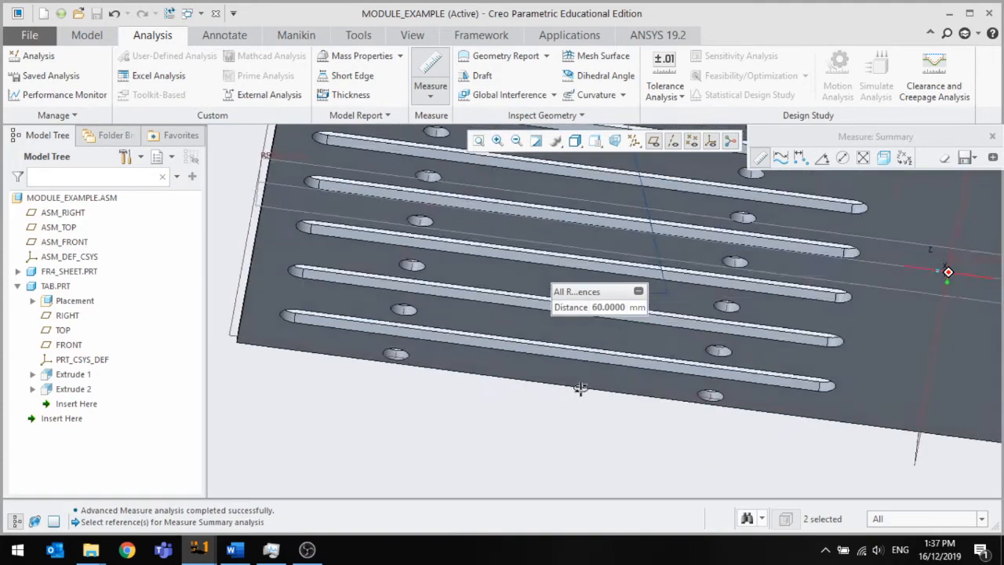
scroll(582, 390, up, 3)
scroll(600, 215, down, 4)
middle_drag(397, 223, 392, 281)
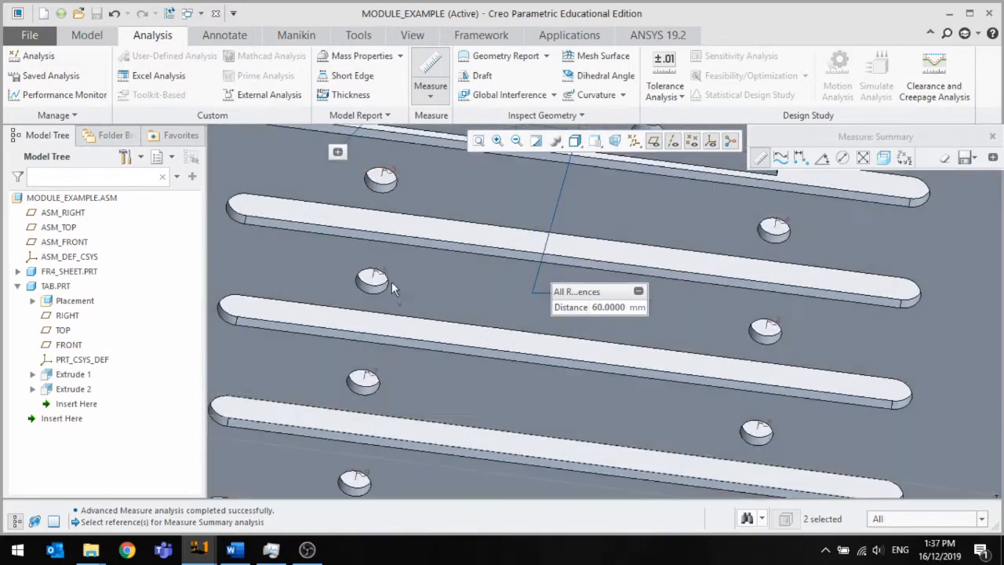
scroll(400, 359, up, 3)
scroll(401, 185, down, 3)
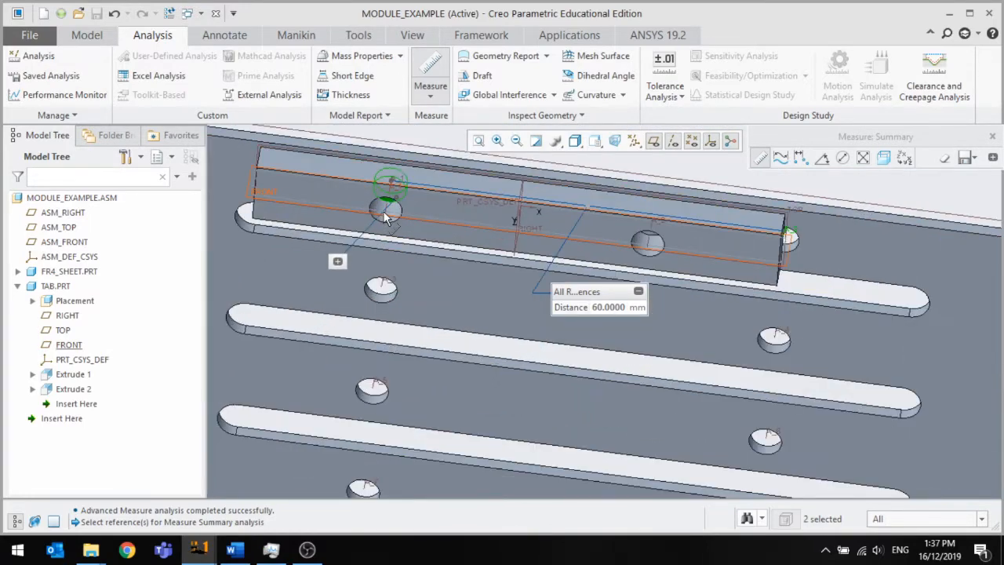
click(645, 244)
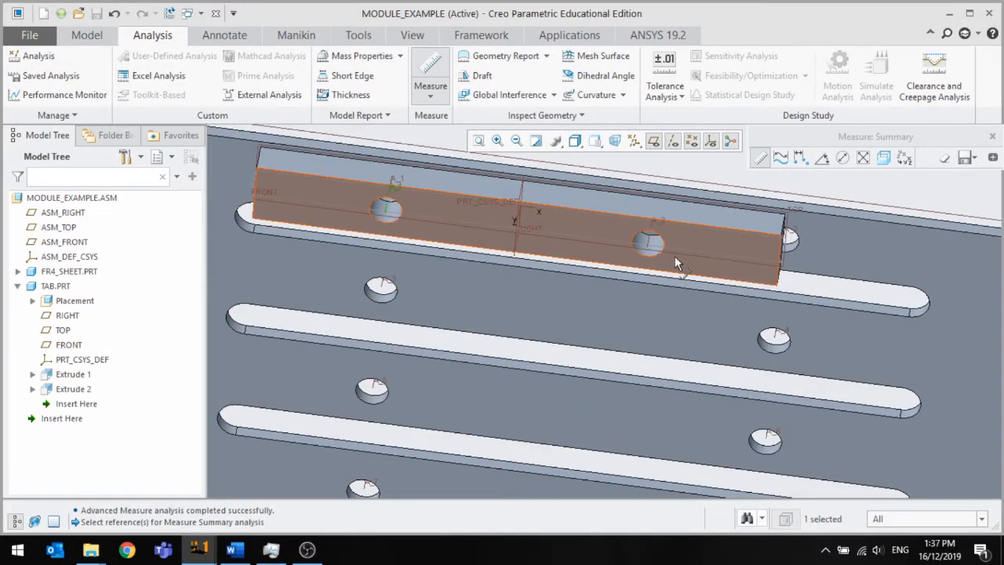
scroll(622, 345, up, 3)
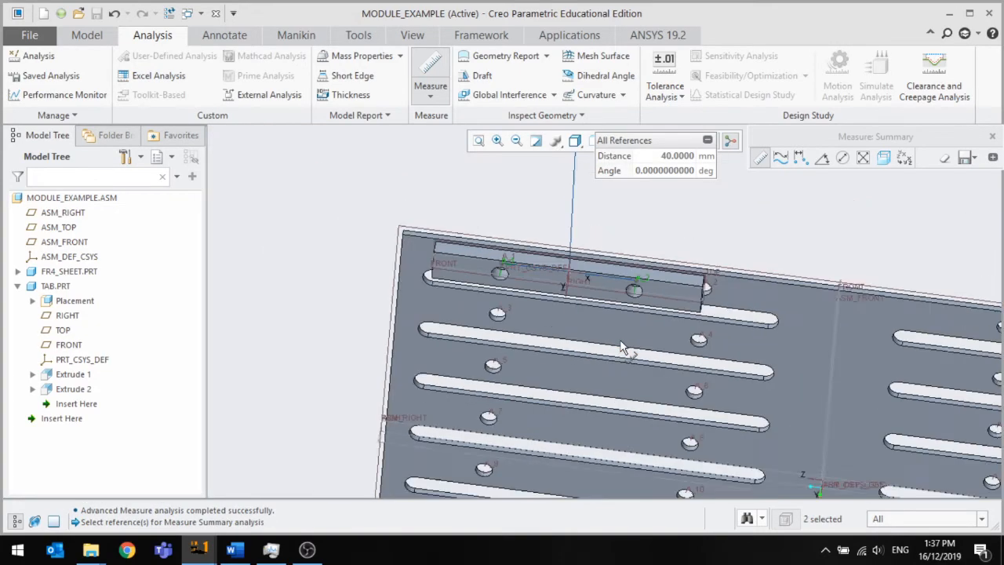
middle_drag(589, 348, 578, 301)
middle_click(484, 188)
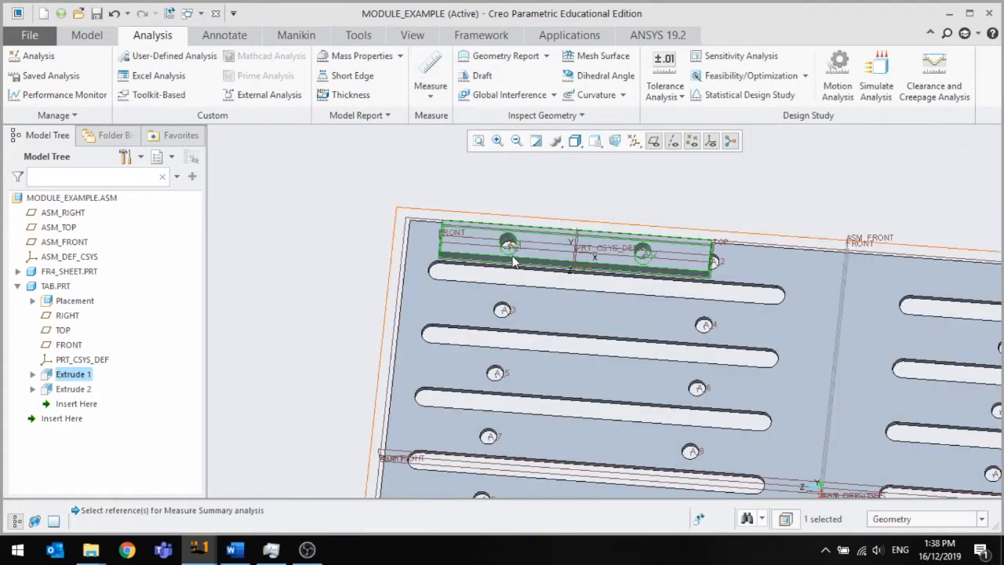
Switch to the TAB part window and examine the tab's two holes.
mouse_move(214, 555)
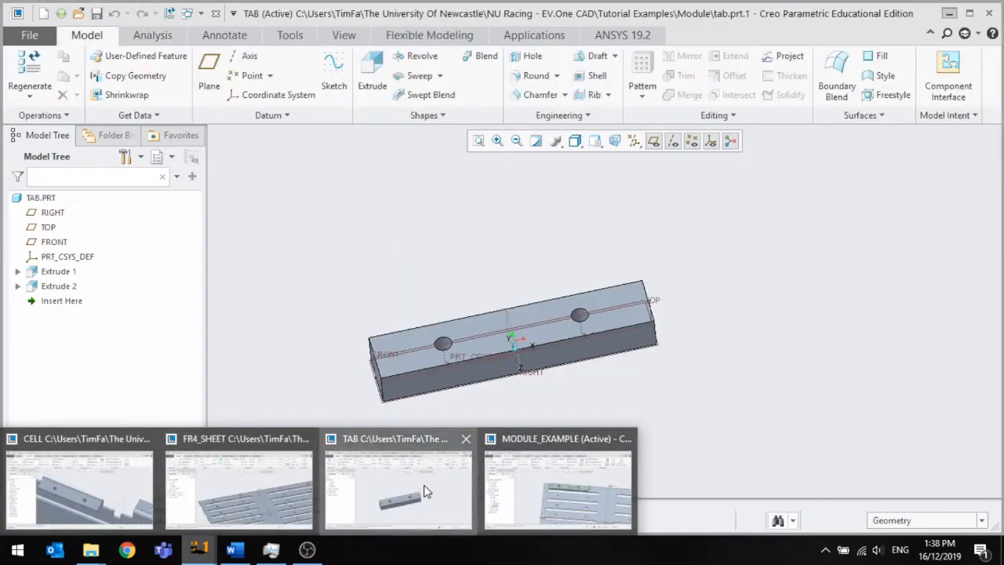
click(348, 489)
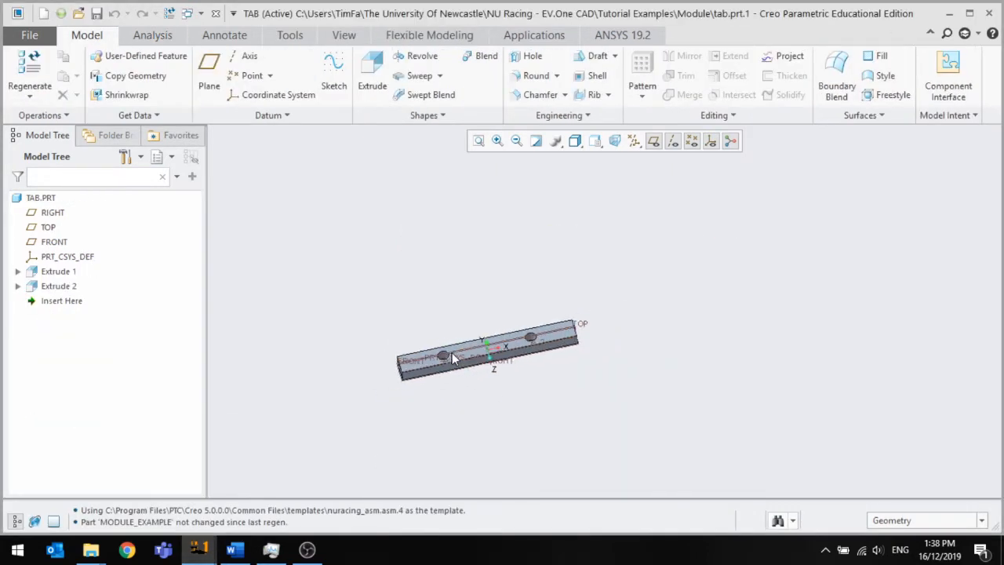
scroll(455, 361, down, 3)
scroll(468, 357, down, 1)
middle_drag(467, 357, 453, 385)
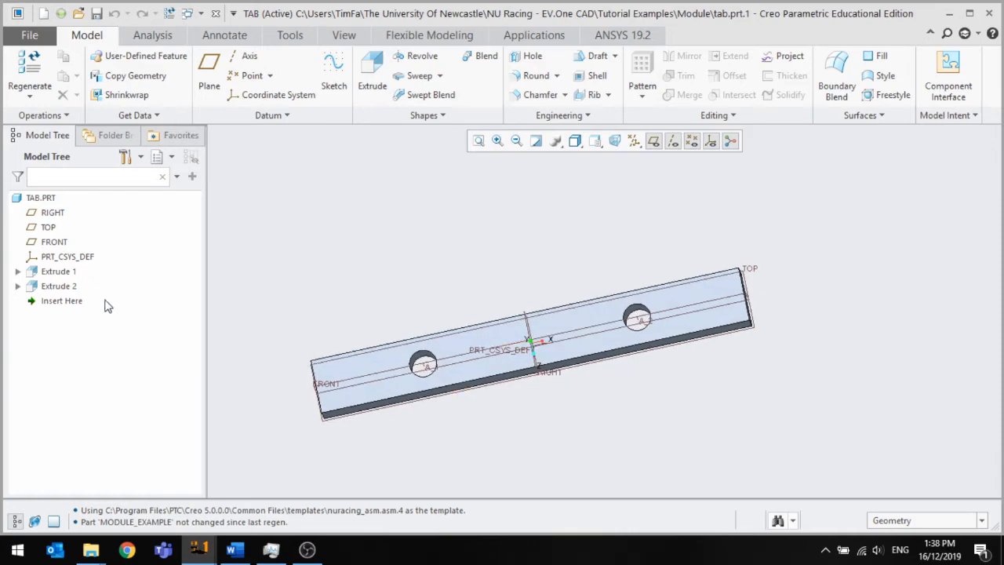
Switch to the FR4_SHEET part window, look over the sheet and close that window.
mouse_move(199, 549)
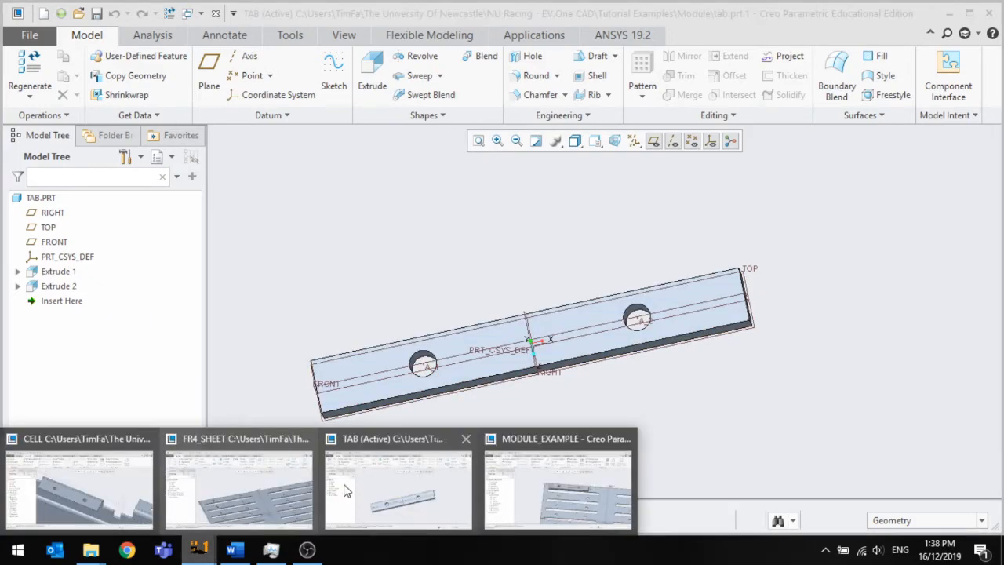
click(266, 490)
scroll(390, 376, up, 3)
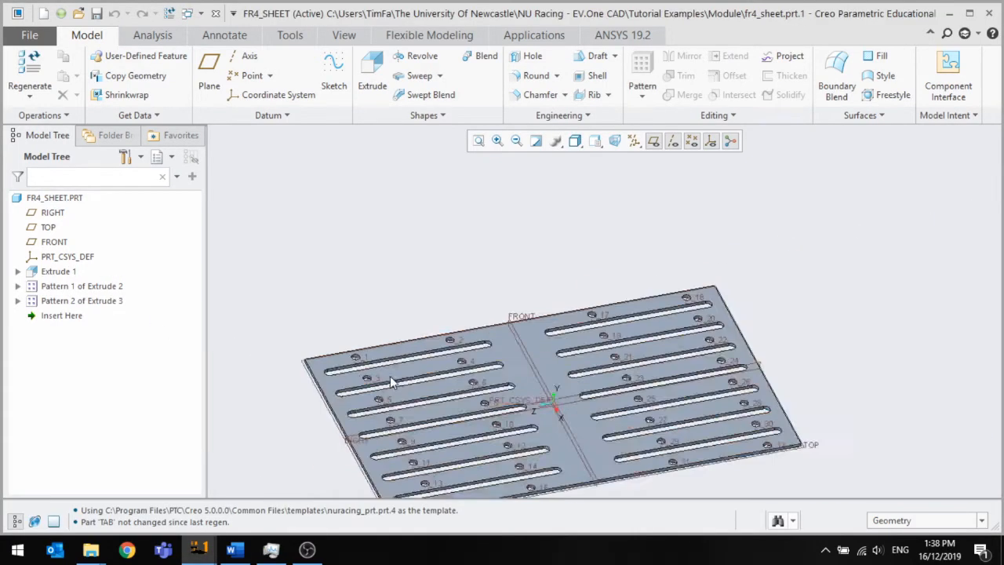
middle_drag(390, 376, 471, 400)
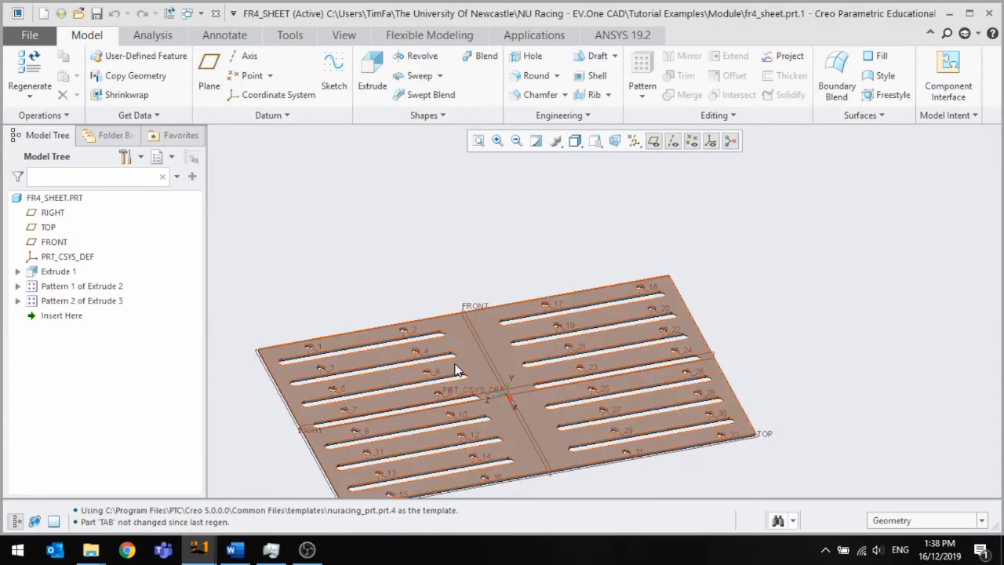
click(43, 39)
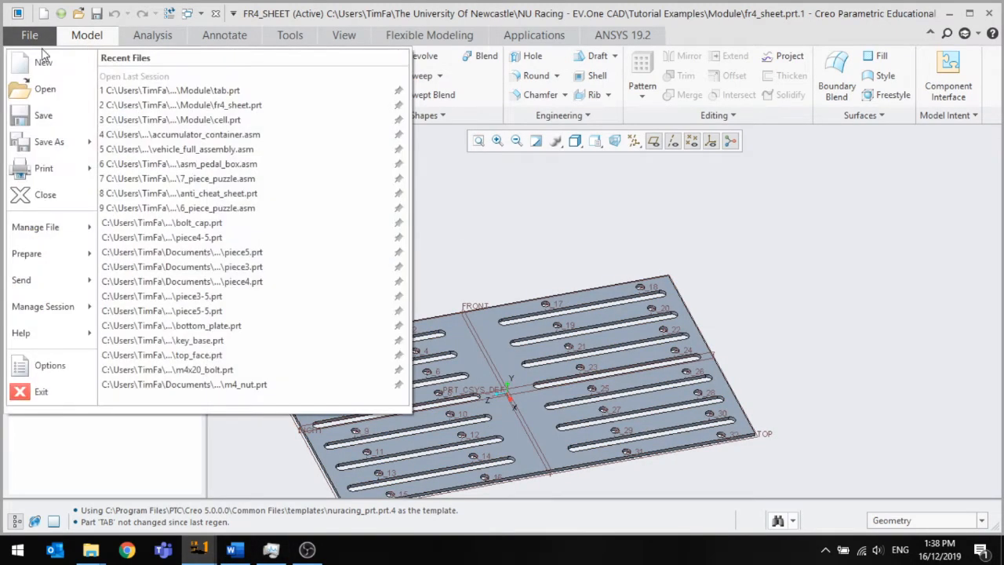
click(45, 195)
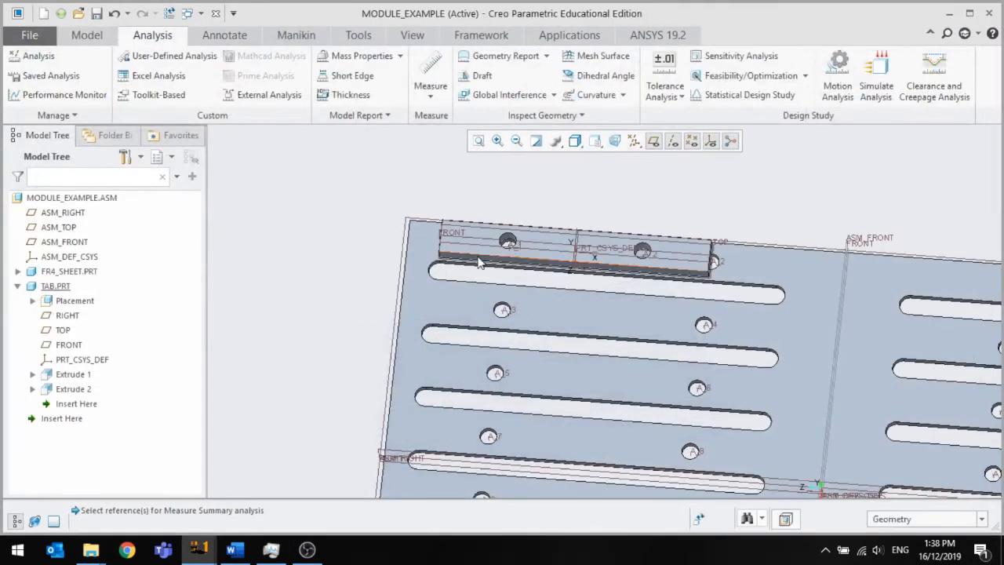
Regenerate the MODULE_EXAMPLE assembly and check the tab against the sheet's holes.
click(86, 36)
click(31, 71)
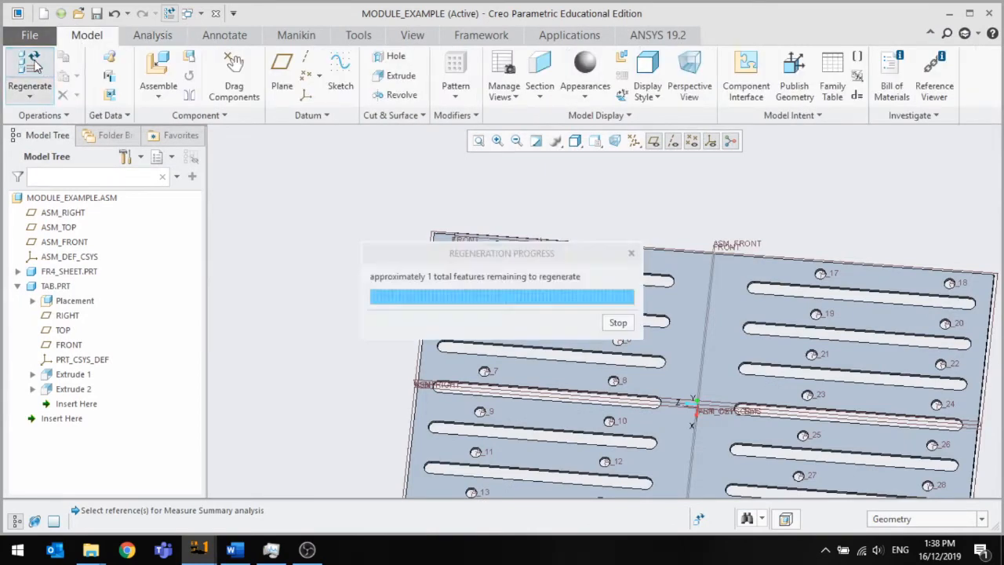
scroll(551, 197, up, 3)
scroll(565, 210, down, 5)
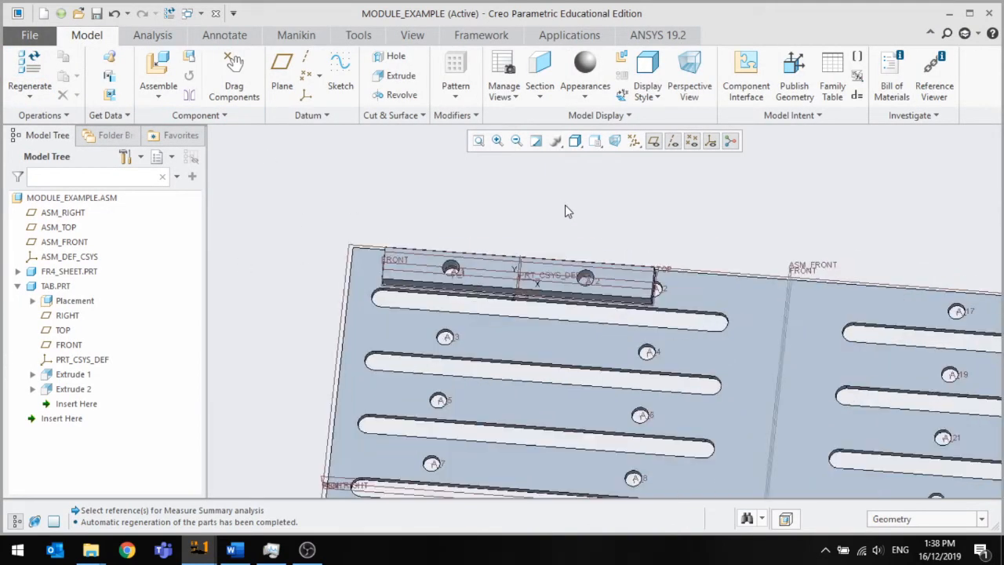
middle_drag(557, 238, 554, 260)
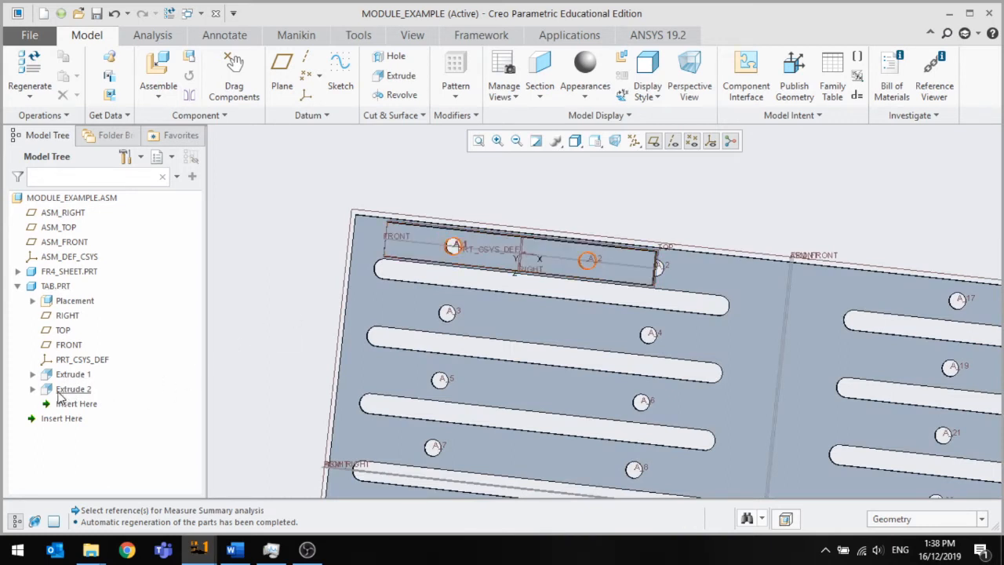
In the TAB part, edit the definition of Extrude 1 and set the tab's length to 100 mm.
mouse_move(198, 549)
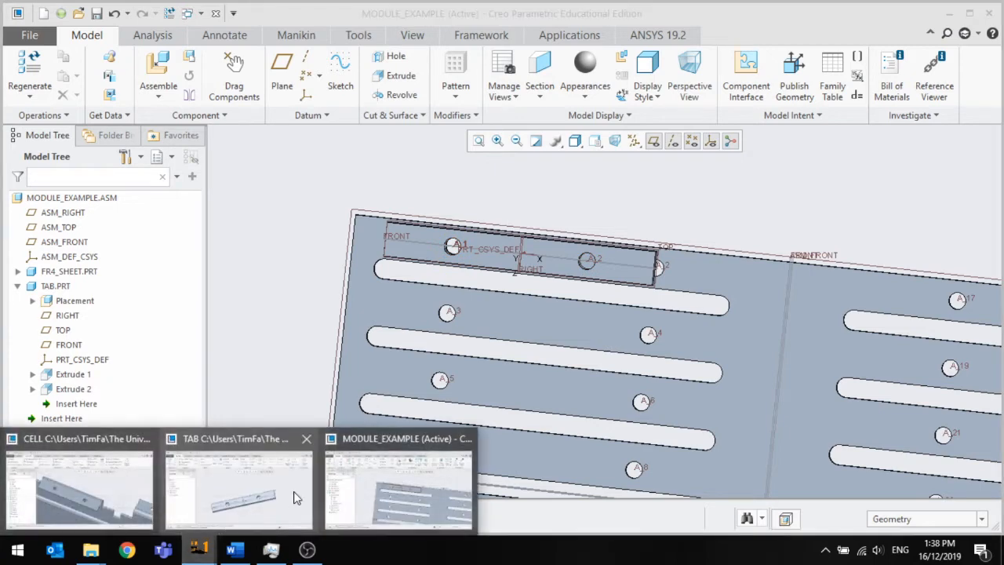
click(293, 491)
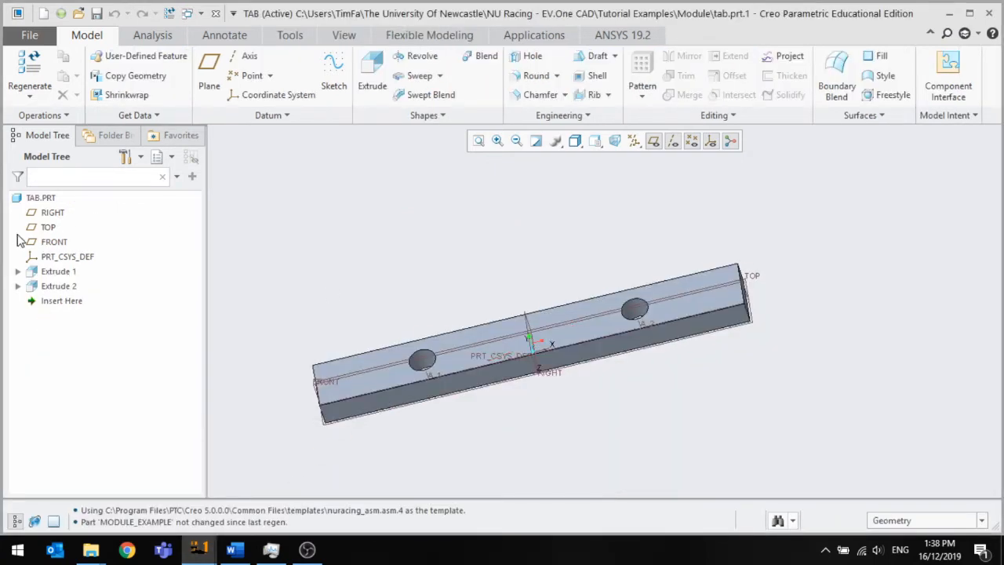
click(60, 272)
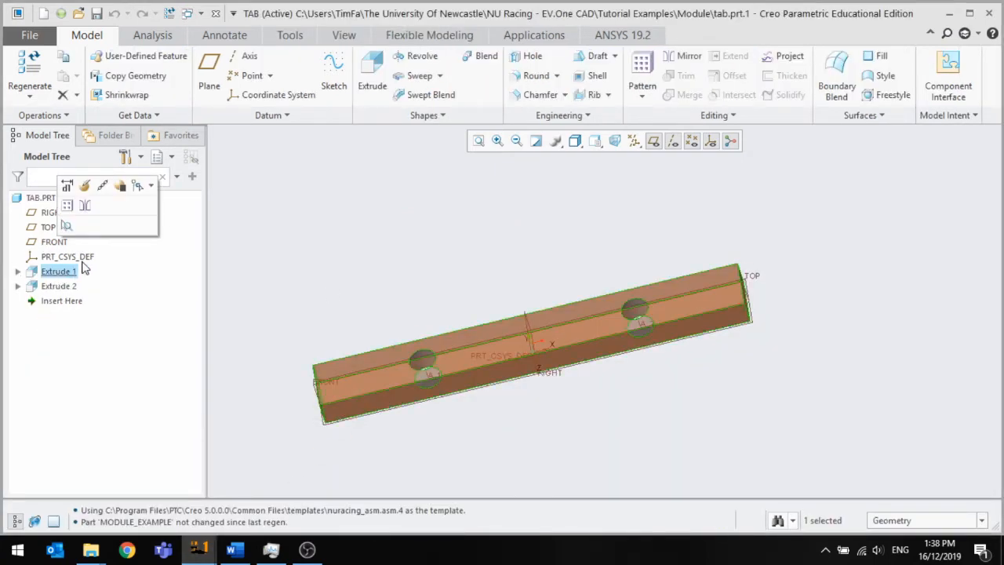
click(86, 186)
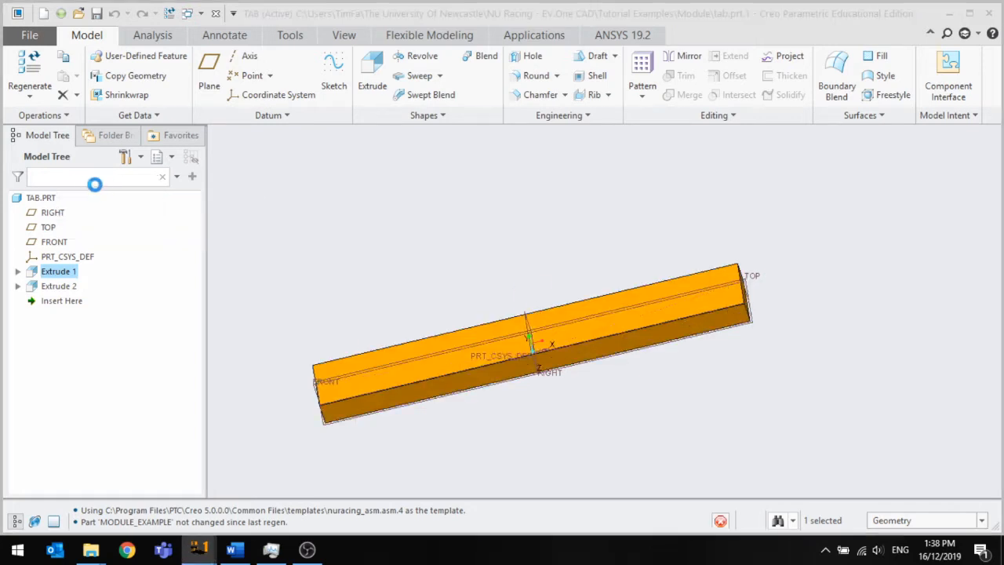
scroll(488, 379, up, 1)
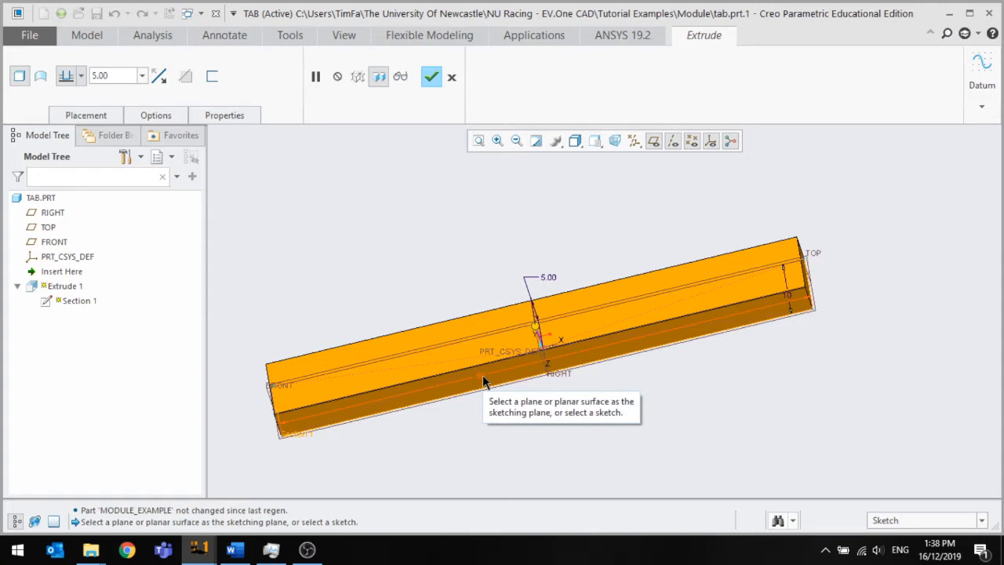
double_click(483, 374)
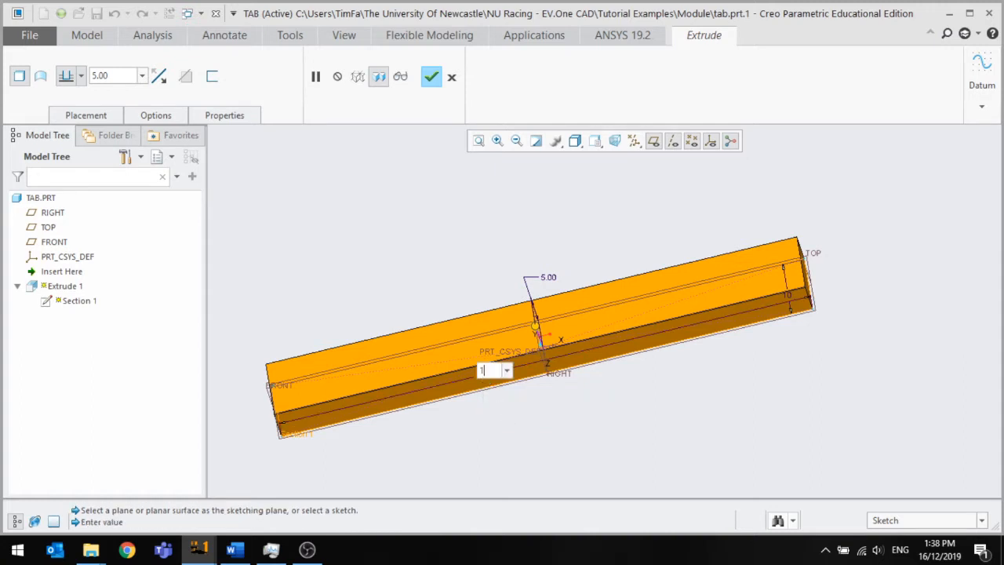
text(100)
key(Return)
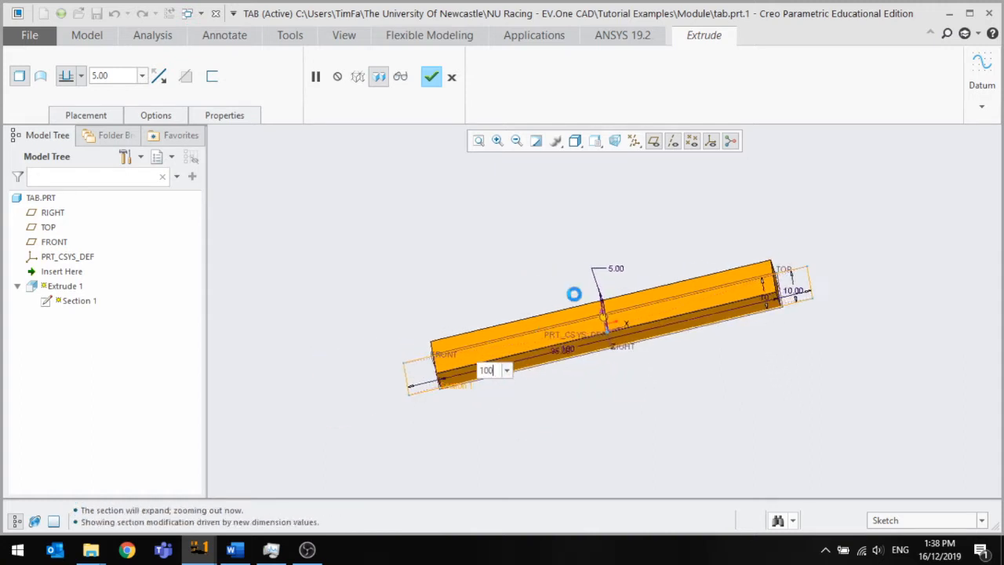
Accept the redefined Extrude 1 of the tab.
click(431, 76)
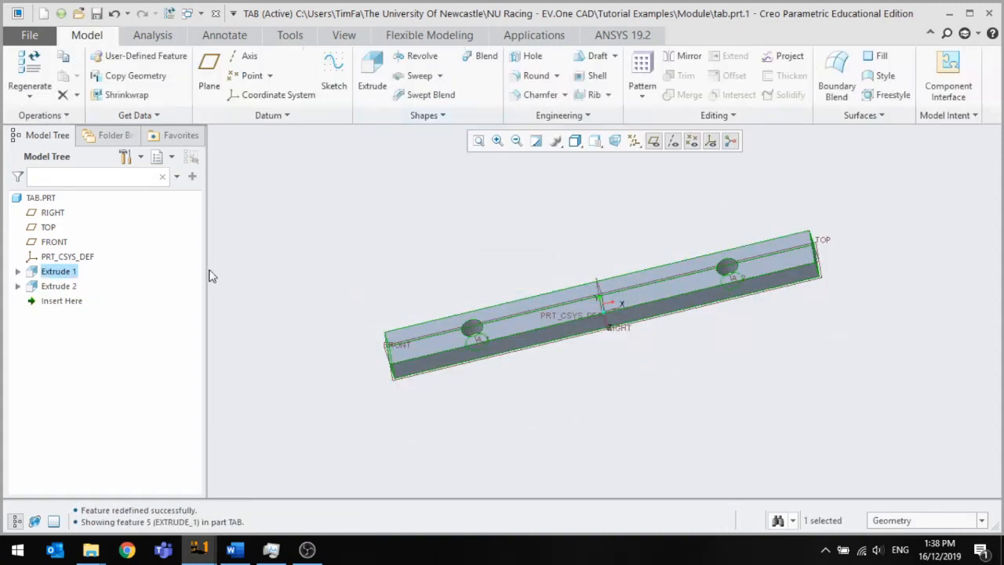
Check the spacing between the tab's two holes in the internal sketch of Extrude 2, and cancel the edit.
click(44, 287)
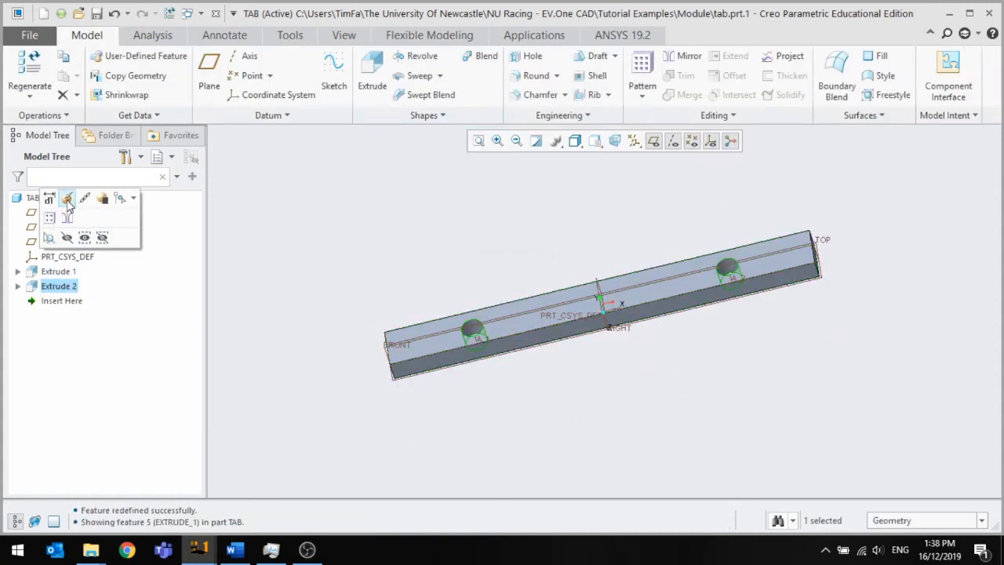
click(68, 200)
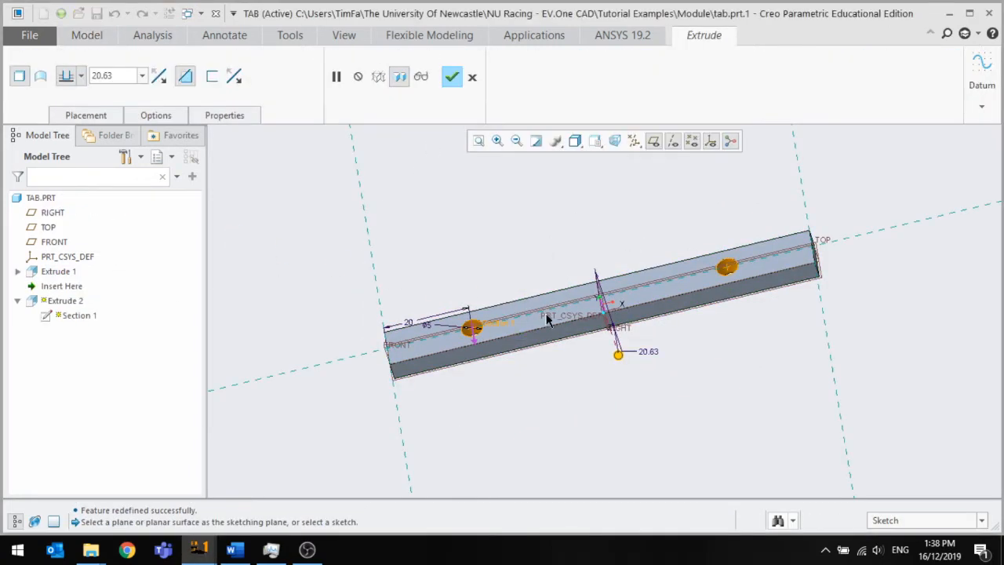
mouse_move(558, 310)
middle_down()
mouse_move(556, 317)
mouse_move(506, 296)
middle_up()
right_click(491, 267)
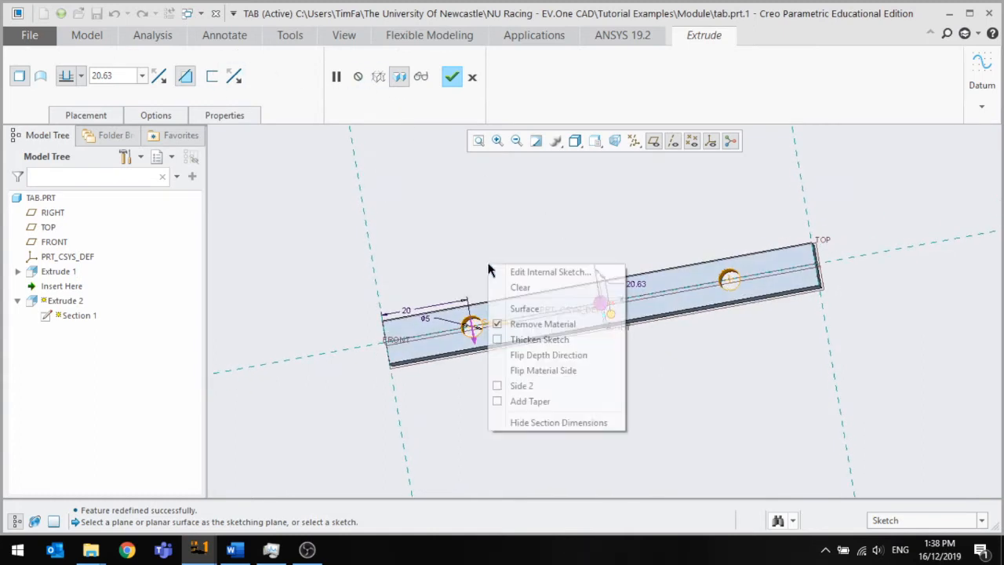
click(543, 274)
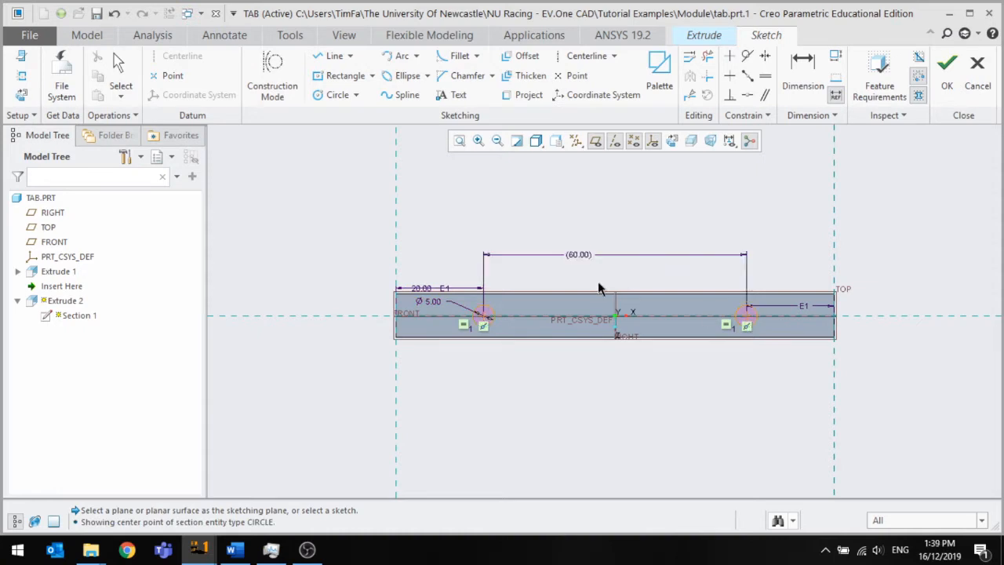
click(947, 72)
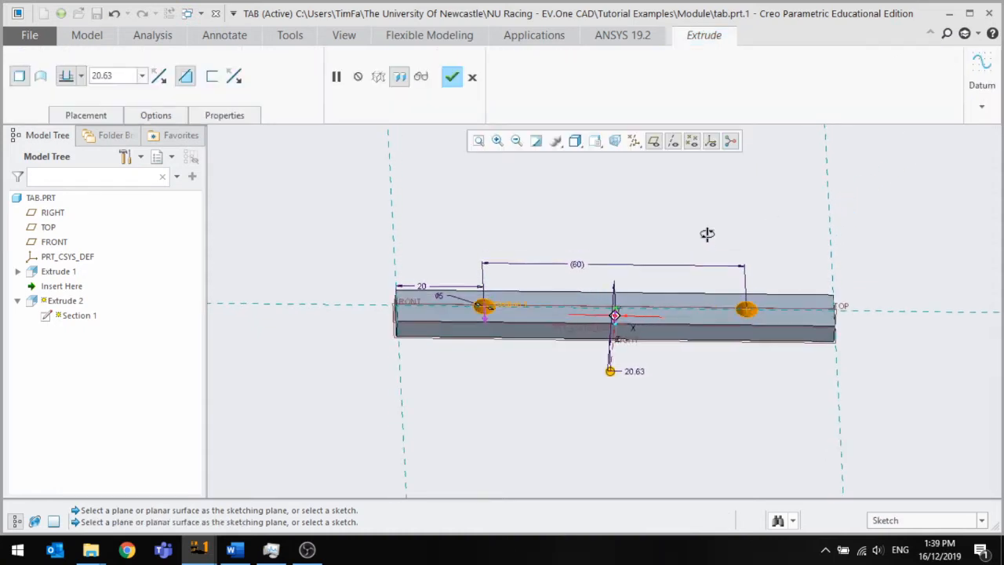
click(472, 76)
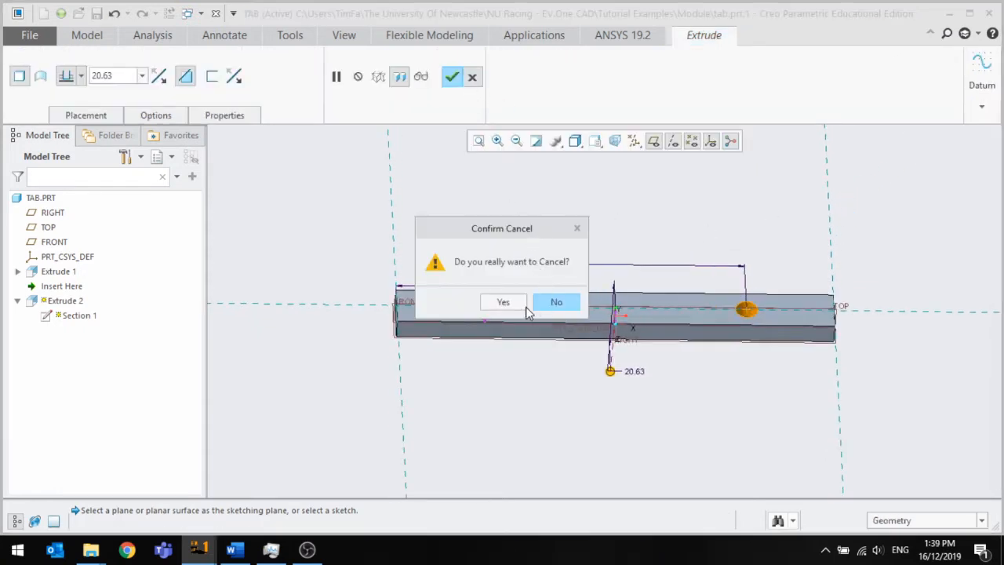
click(519, 306)
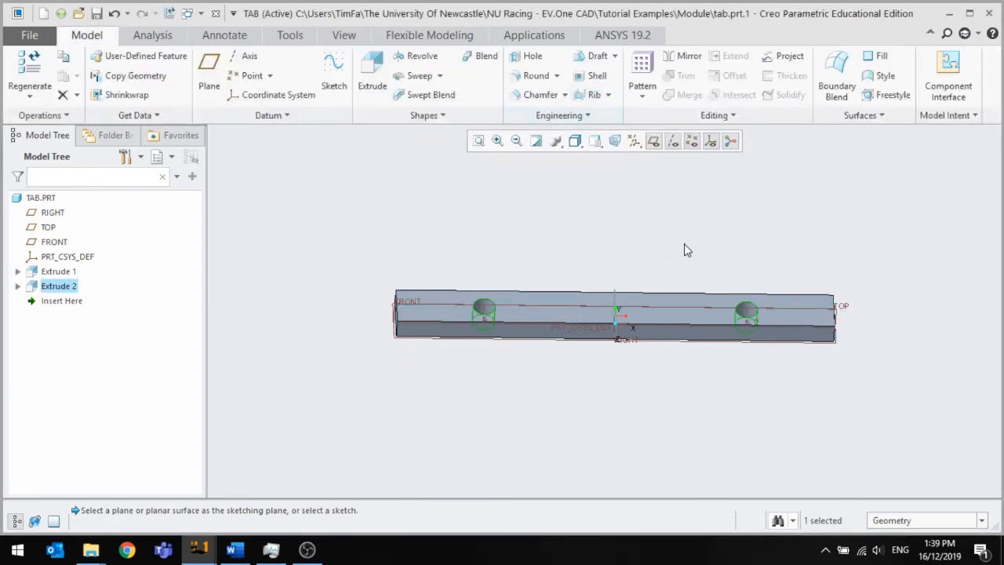
Save and close the TAB part, and regenerate the MODULE_EXAMPLE assembly.
click(682, 249)
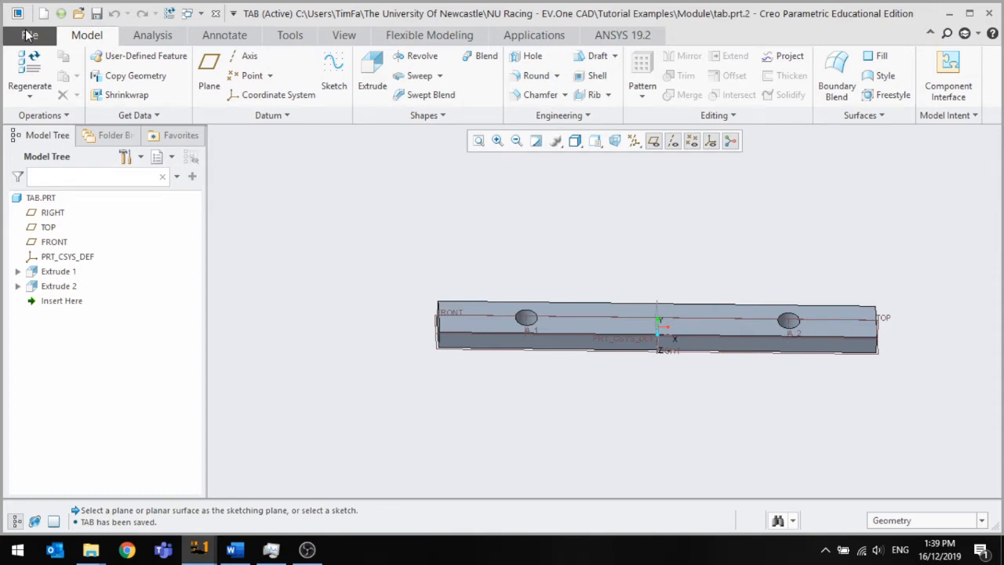
click(216, 14)
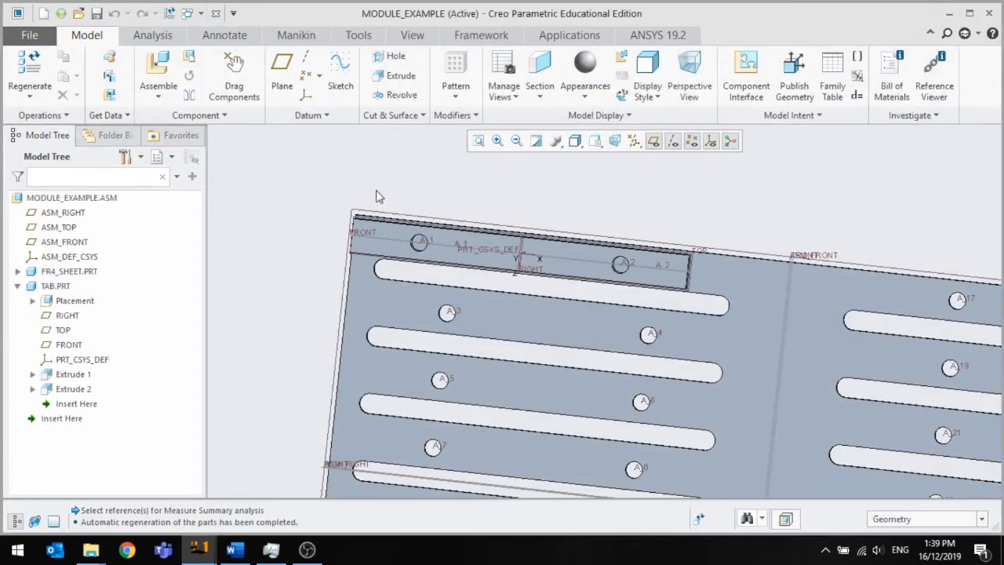
click(48, 67)
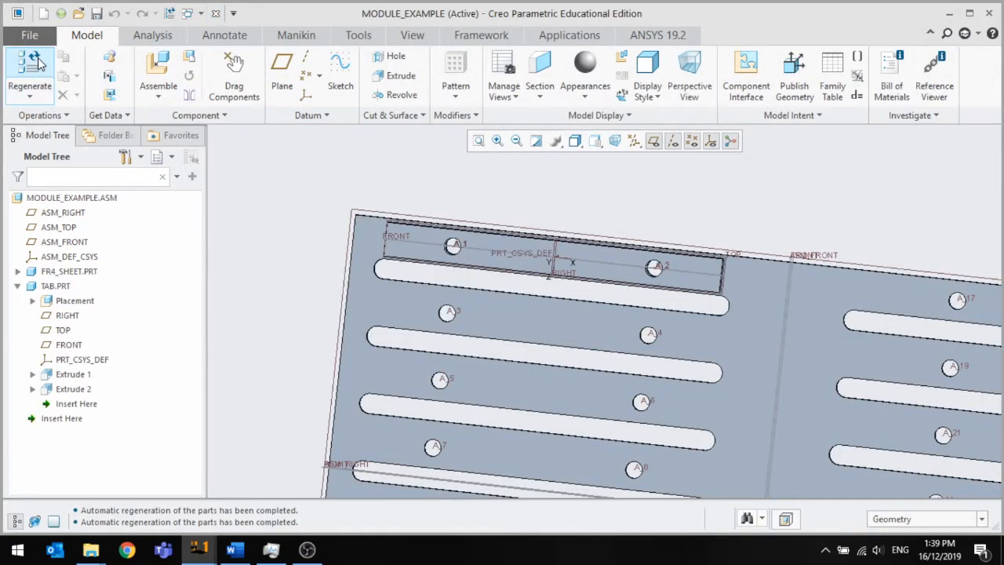
middle_drag(575, 268, 554, 241)
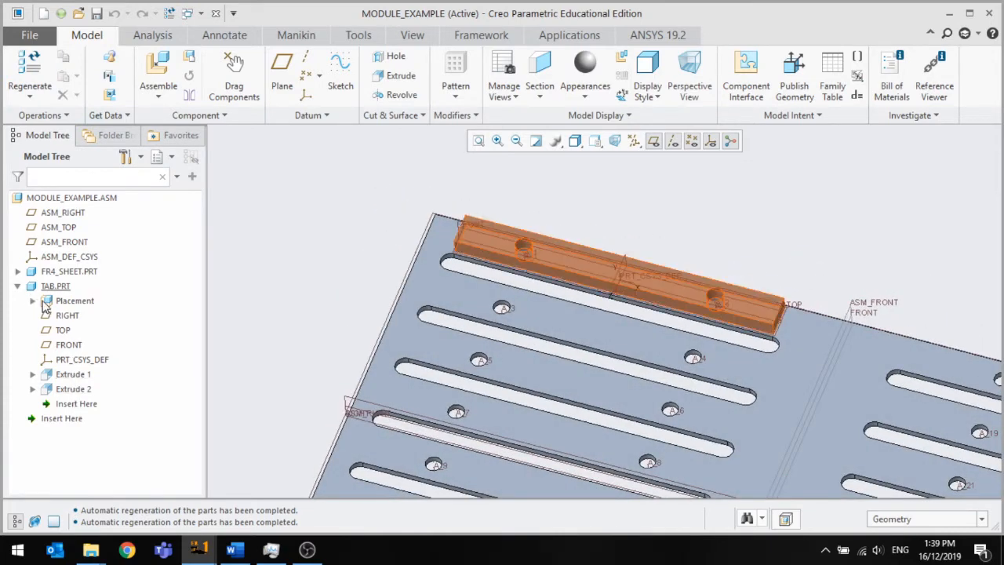
Edit the placement of TAB.PRT and change its Oriented hole constraint to Coincident.
click(17, 287)
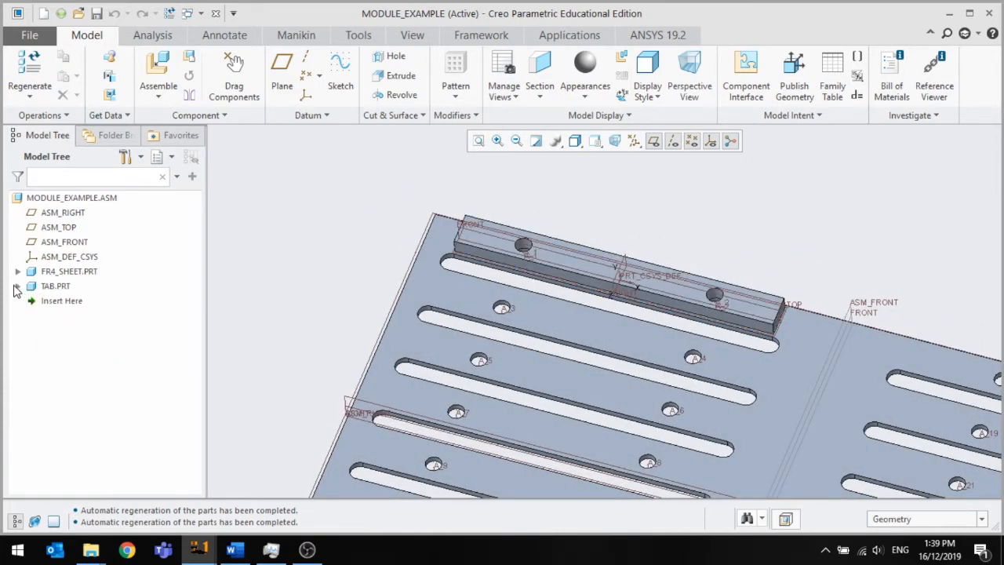
click(53, 287)
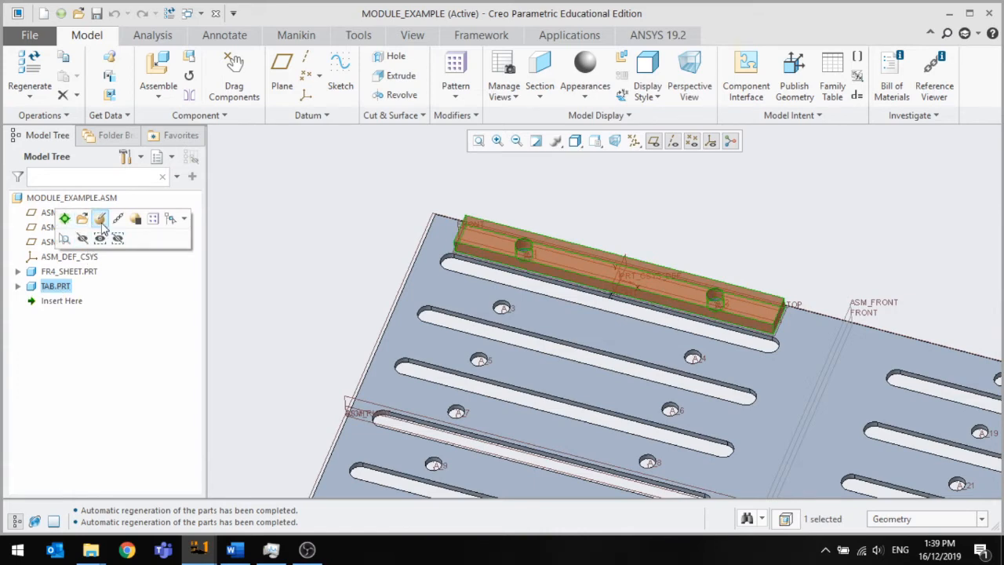
click(101, 220)
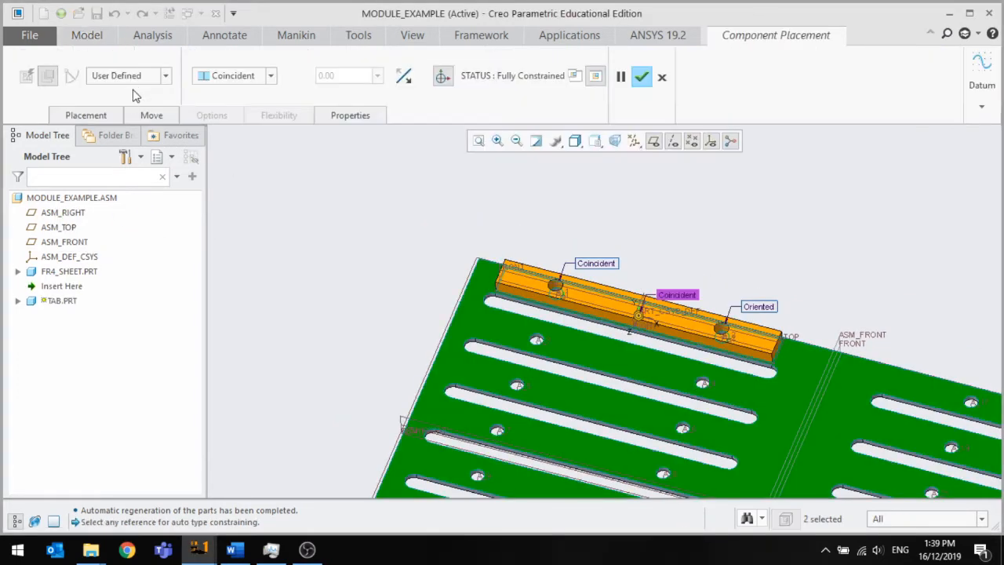
click(86, 115)
click(112, 213)
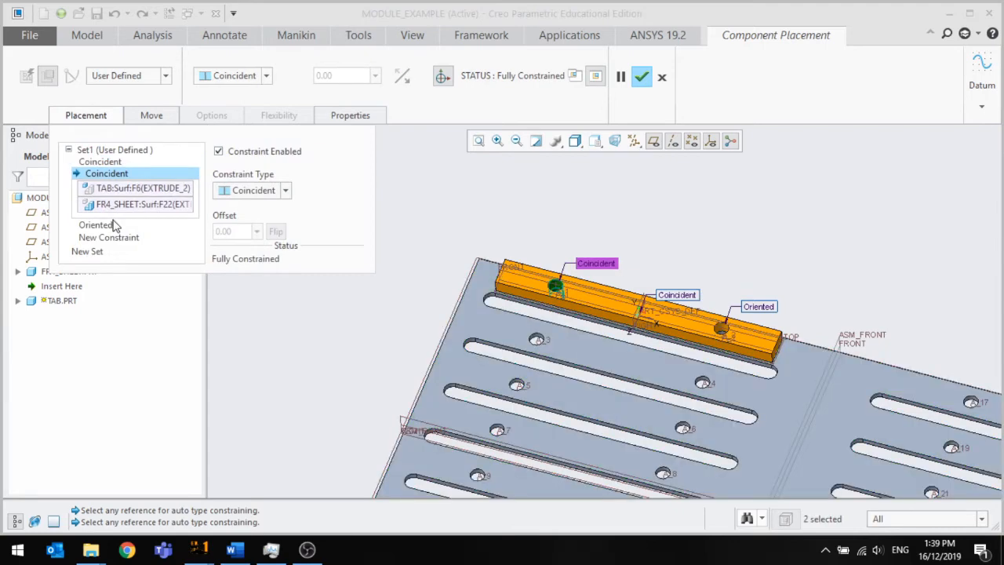
click(107, 223)
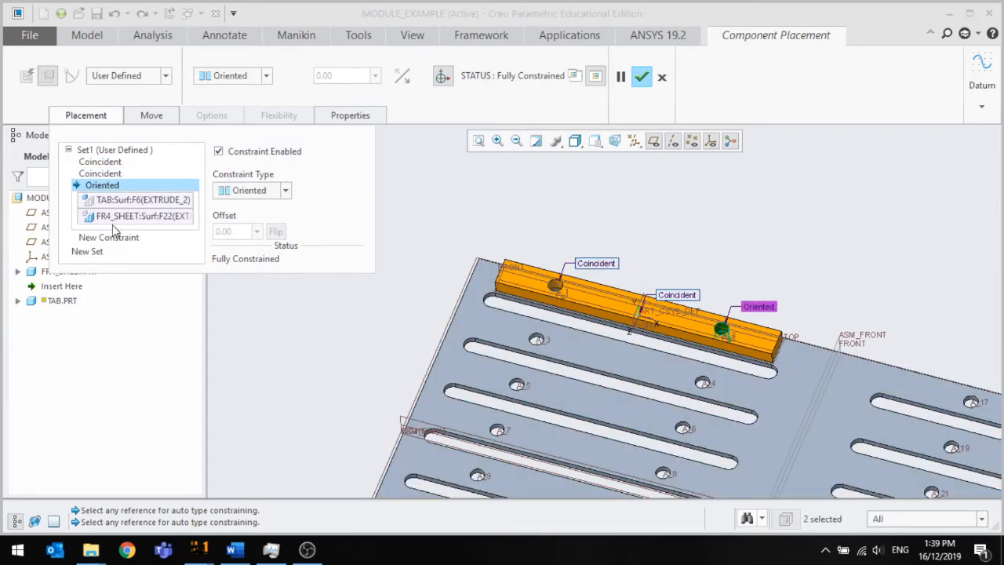
click(286, 191)
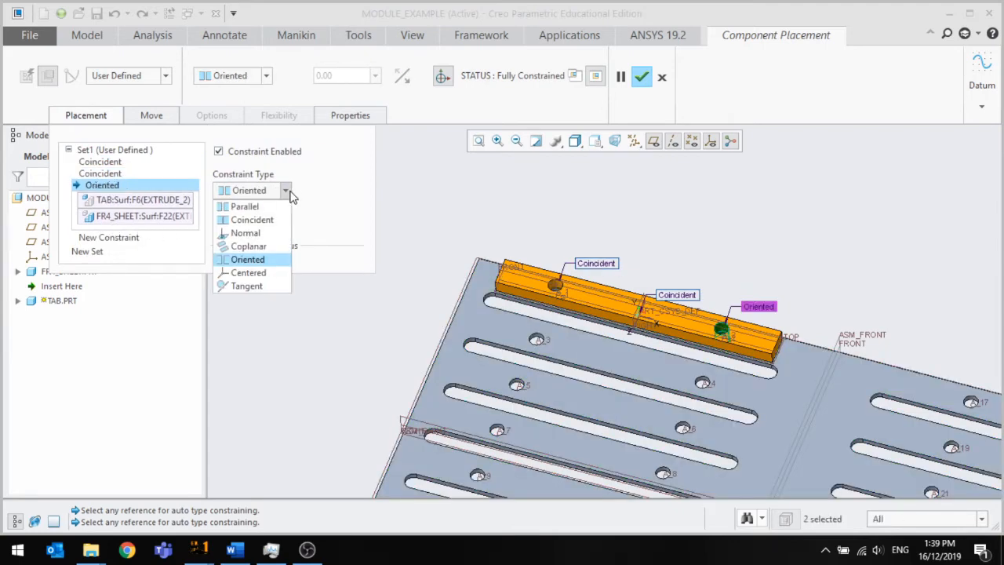
click(274, 221)
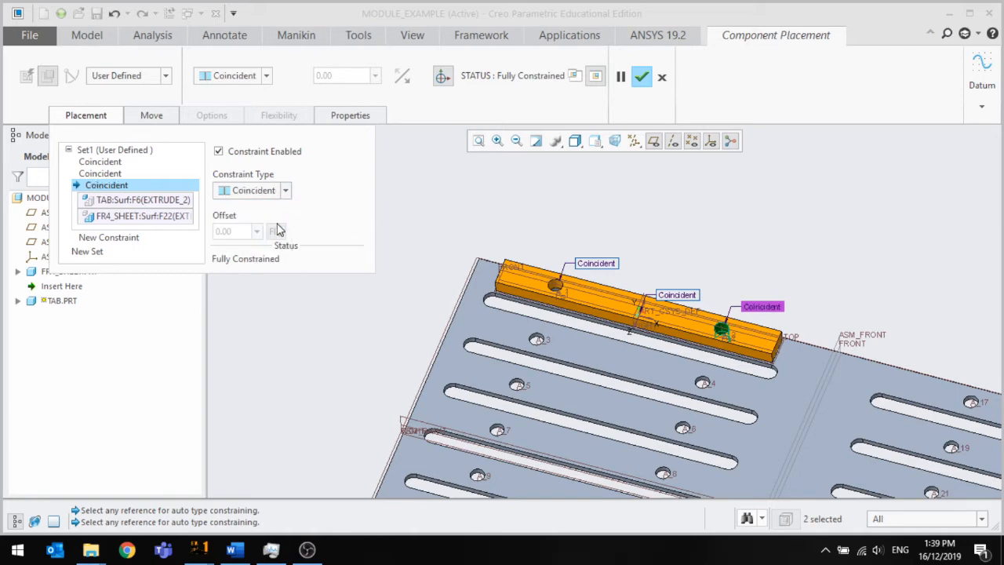
click(641, 76)
Assemble another copy of tab.prt from the Module folder into the assembly.
middle_drag(549, 208, 461, 250)
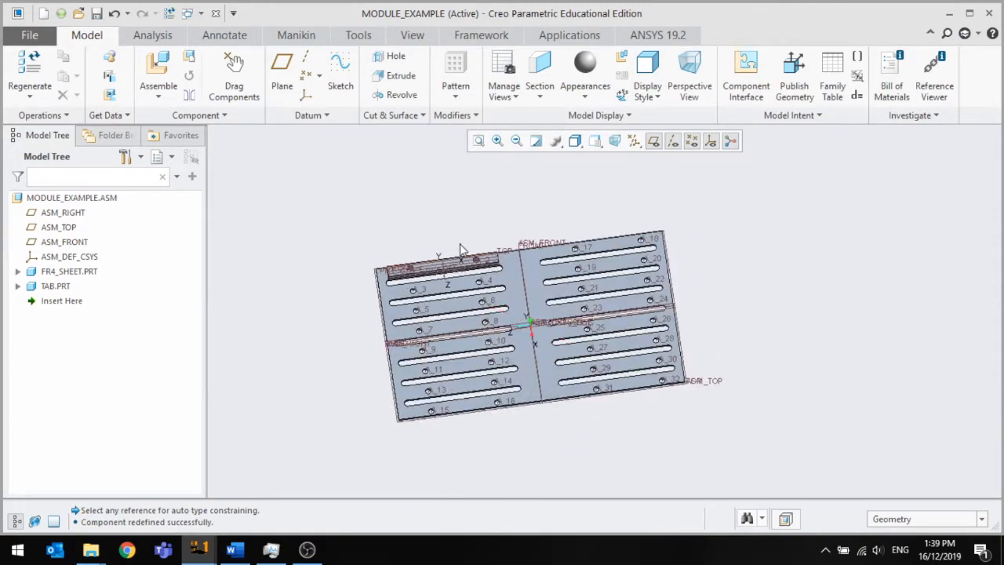
scroll(471, 255, down, 3)
scroll(354, 263, down, 5)
scroll(392, 265, up, 5)
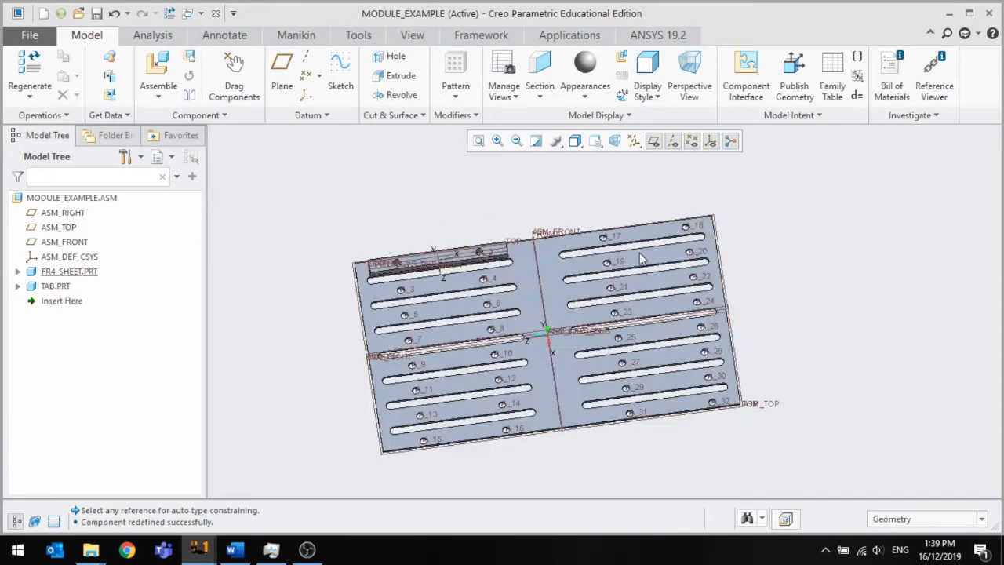
scroll(458, 267, down, 4)
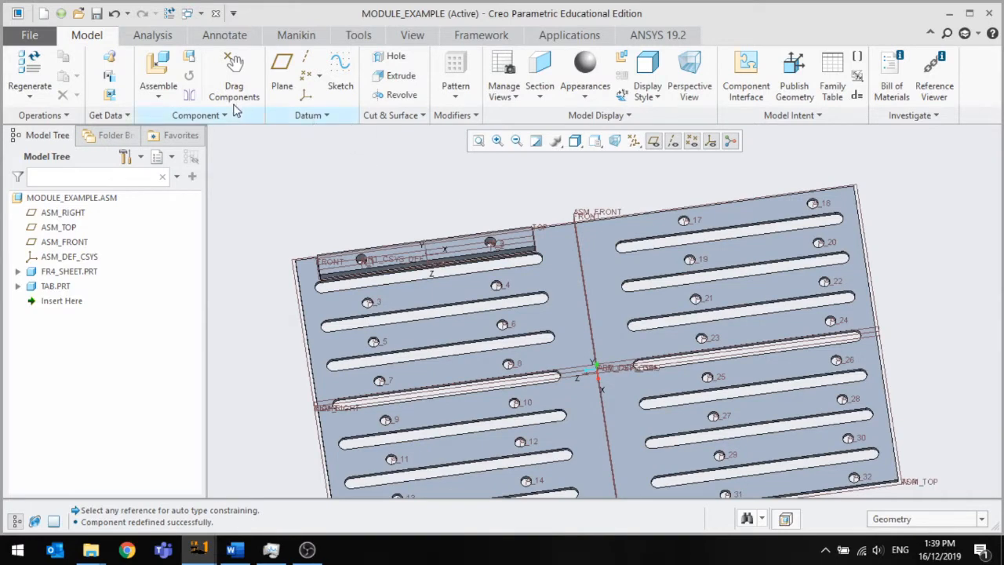
click(173, 74)
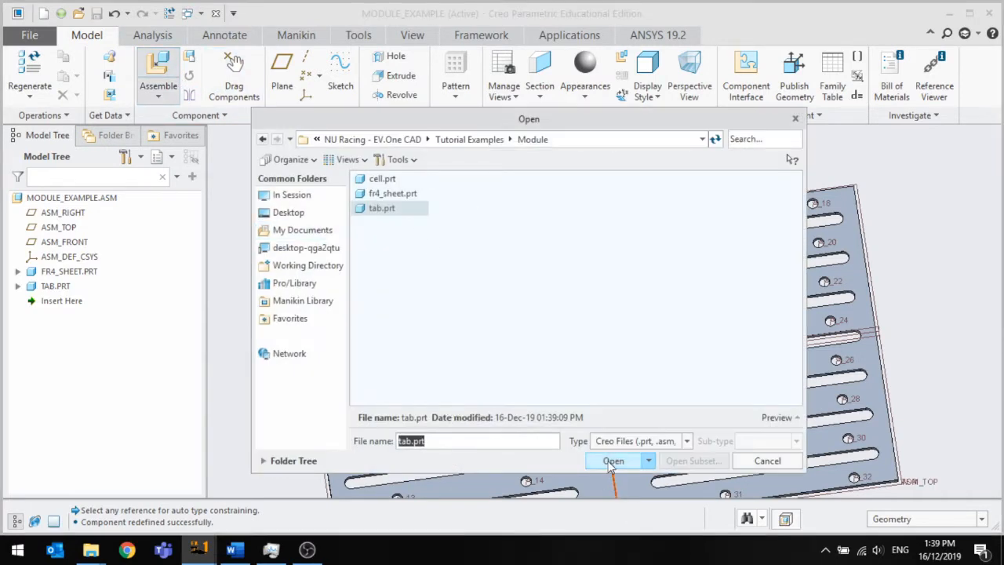
click(613, 461)
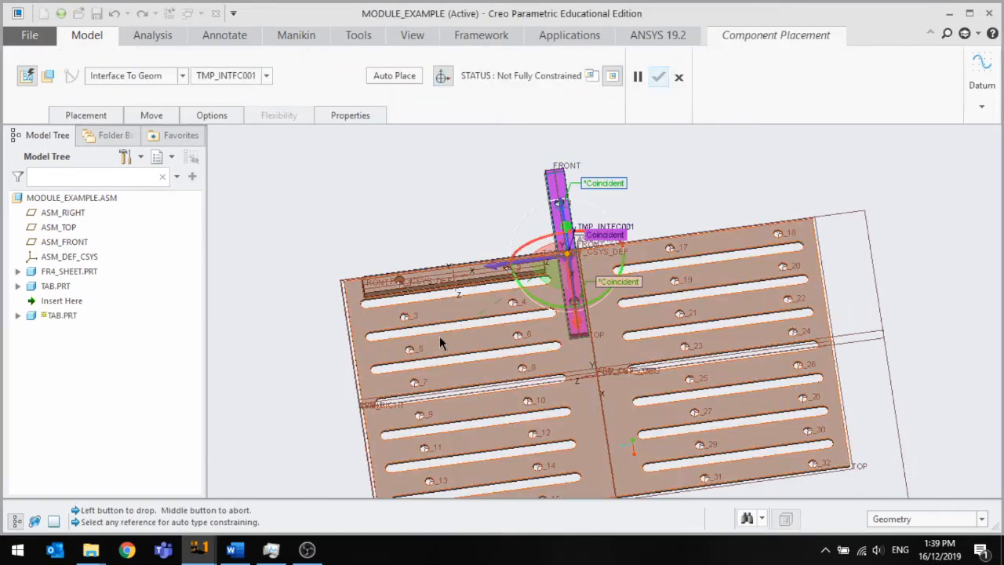
Place the new tab coincident with the FR4 sheet's top face and with its holes A_3 and A_4.
scroll(435, 314, down, 3)
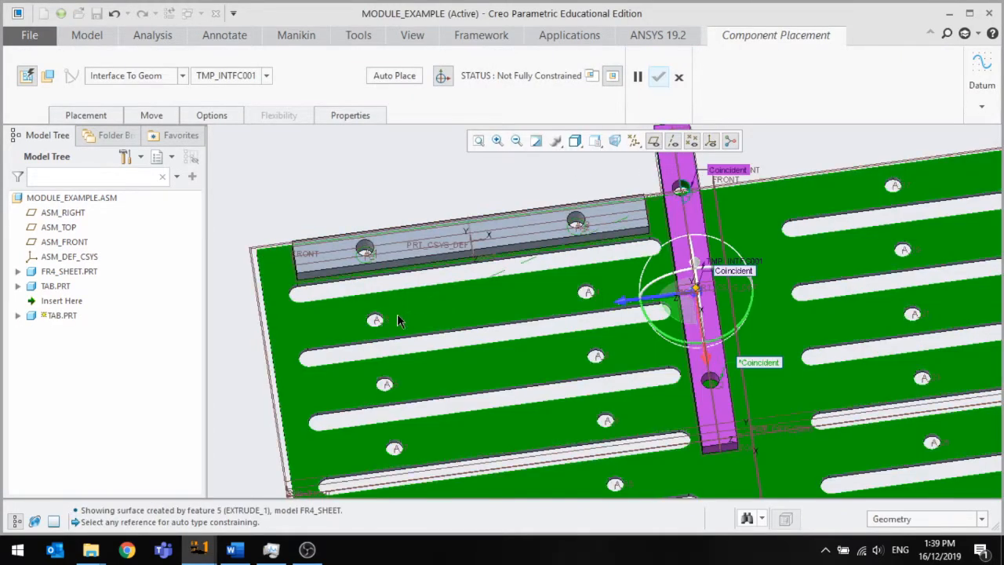
click(372, 321)
scroll(372, 324, down, 3)
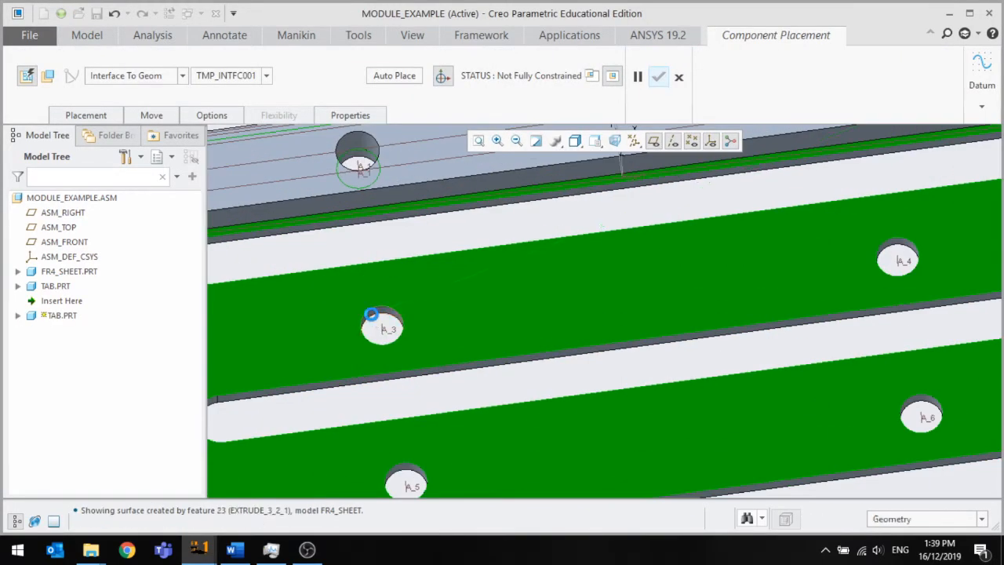
scroll(374, 318, up, 3)
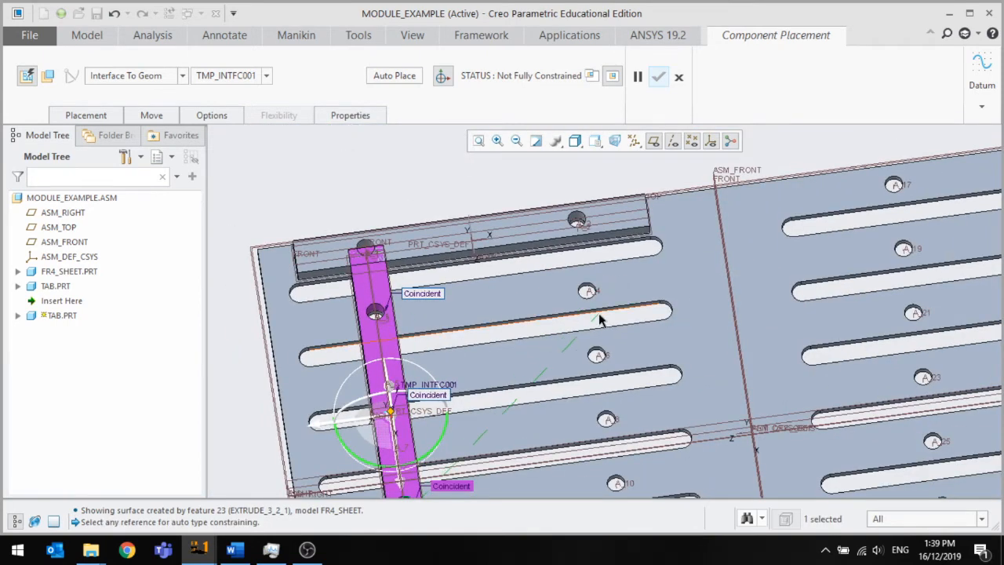
scroll(596, 314, down, 3)
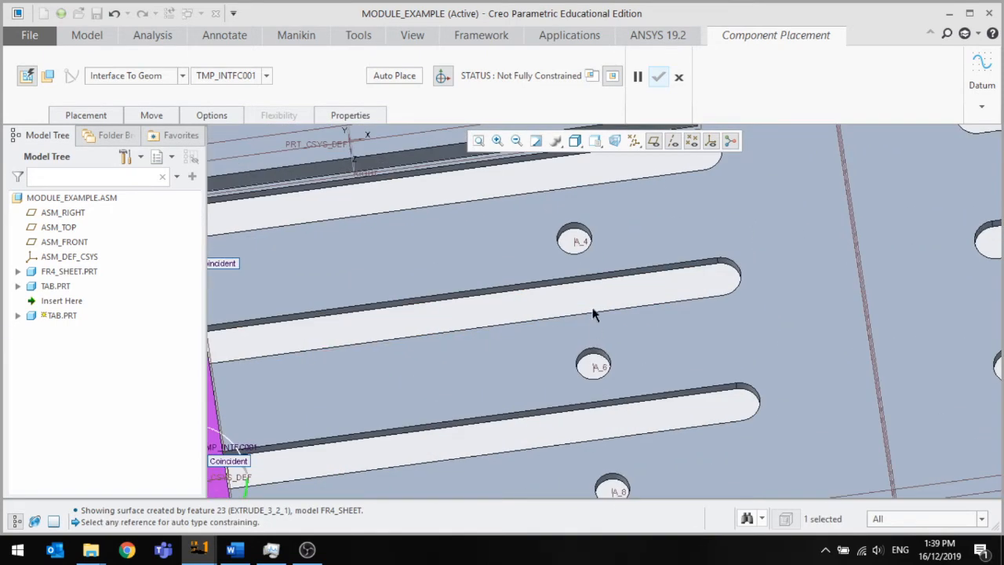
click(579, 234)
scroll(588, 282, up, 2)
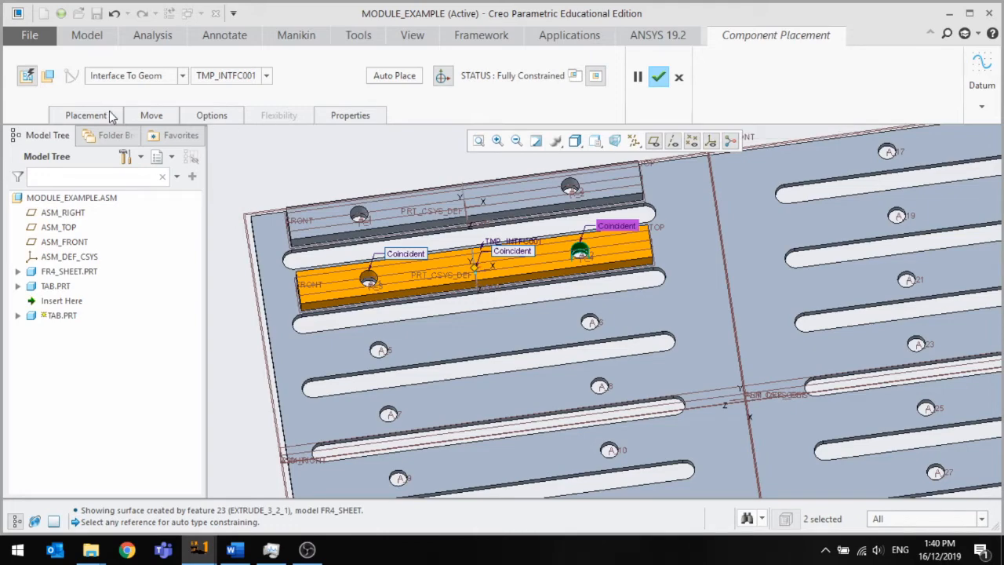
Add a new location for the tab, coincident with the sheet's top face and its holes A_5 and A_6.
click(86, 115)
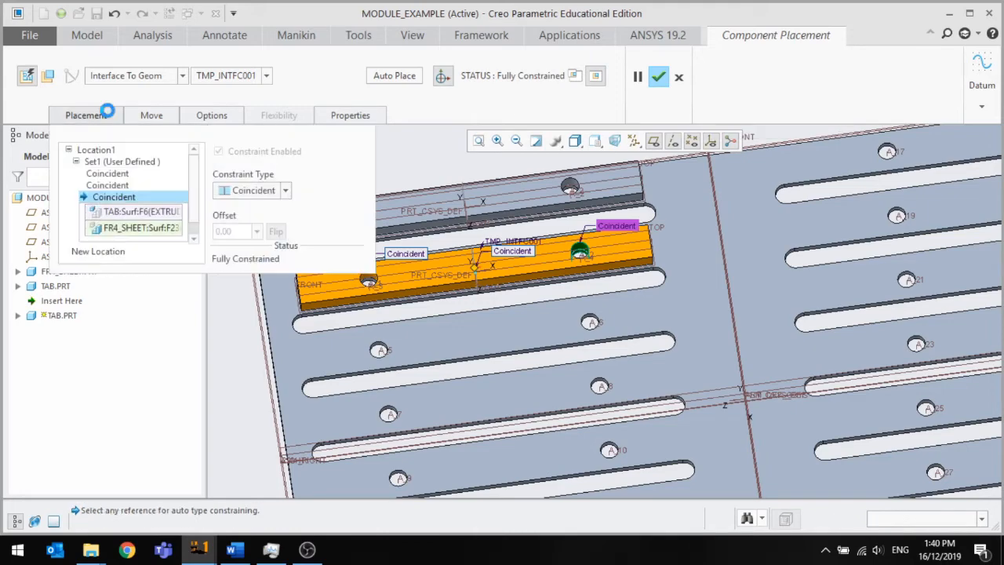
click(98, 251)
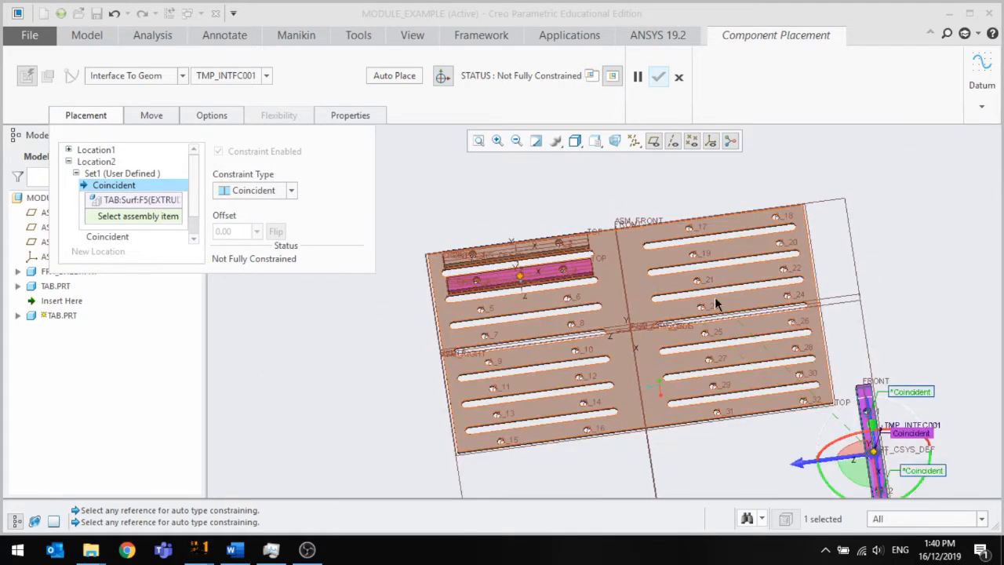
scroll(714, 296, up, 2)
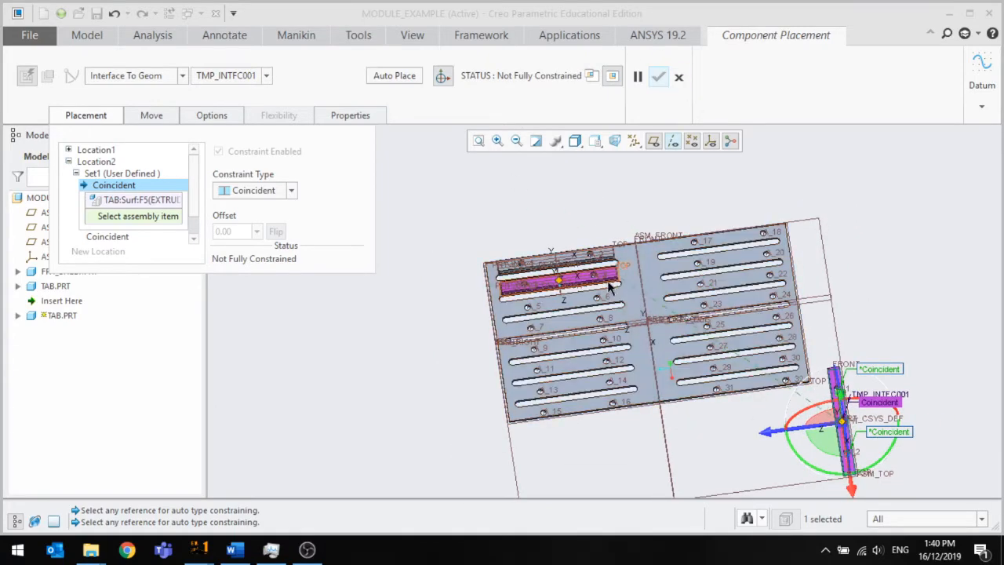
scroll(607, 289, down, 3)
click(643, 306)
scroll(461, 335, down, 2)
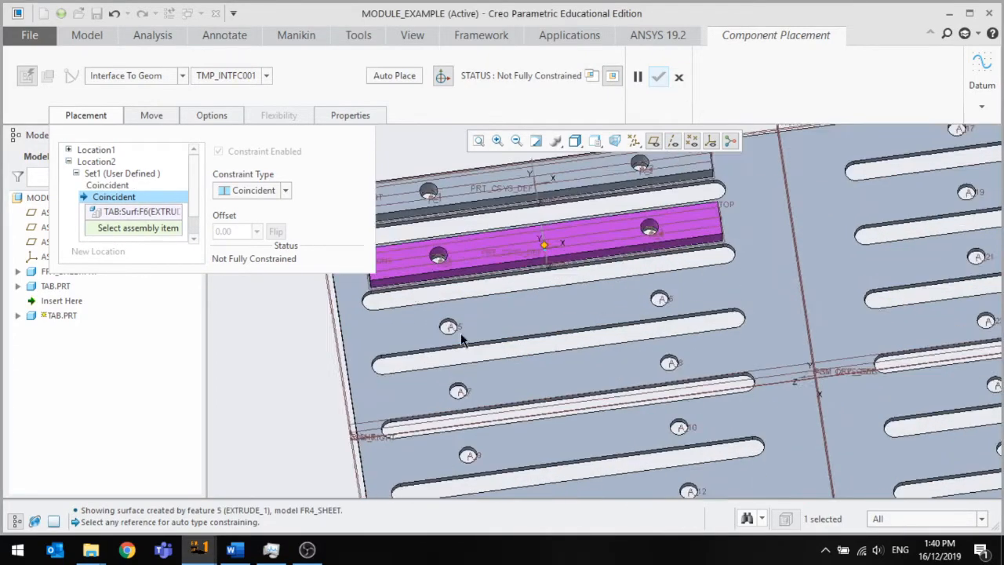
scroll(444, 325, down, 4)
click(444, 319)
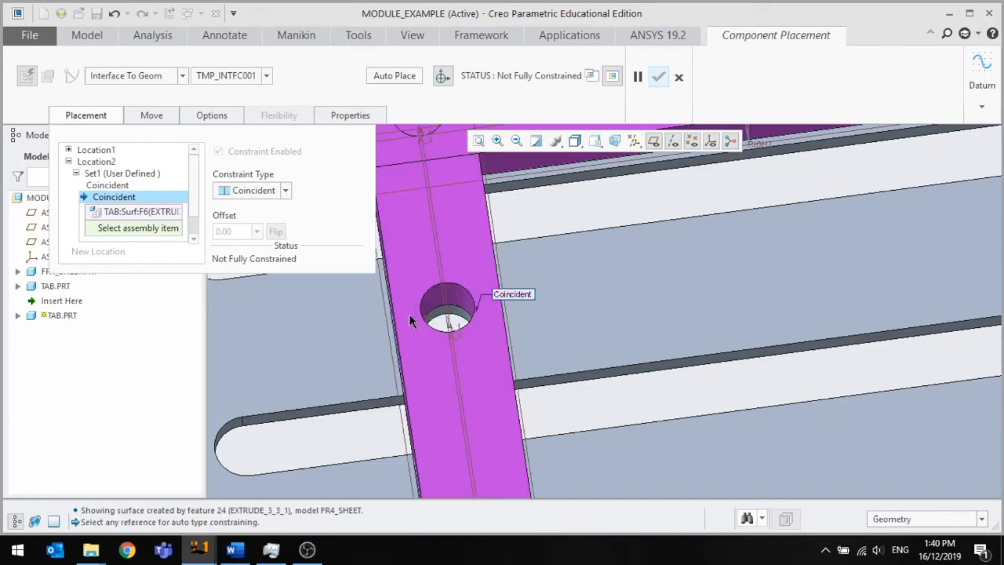
scroll(814, 293, up, 3)
scroll(879, 270, down, 3)
click(880, 264)
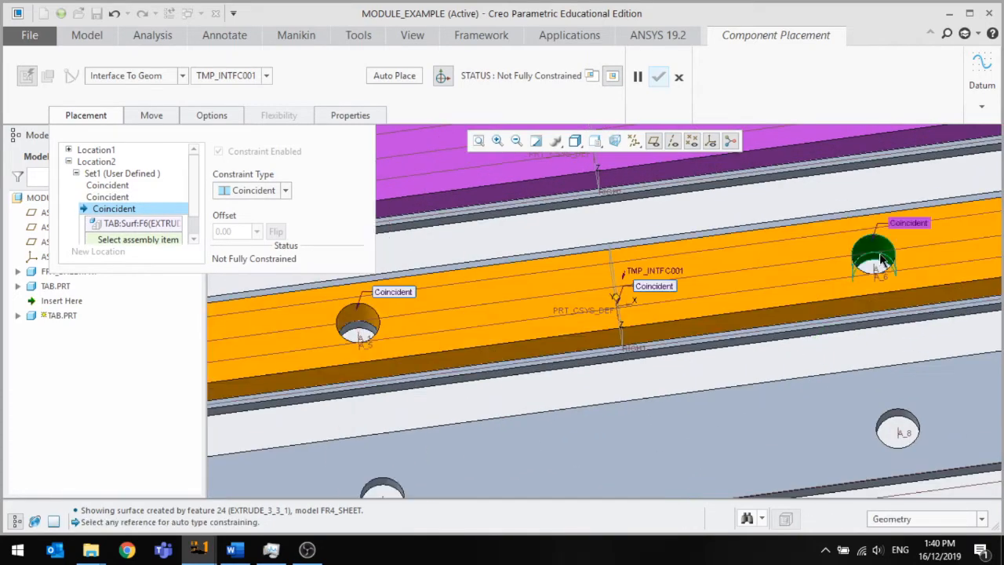
Add a new location for the tab, coincident with the FR4 sheet's top face and its holes A_7 and A_8.
scroll(803, 319, up, 3)
scroll(467, 308, up, 1)
scroll(786, 371, down, 2)
scroll(788, 377, up, 2)
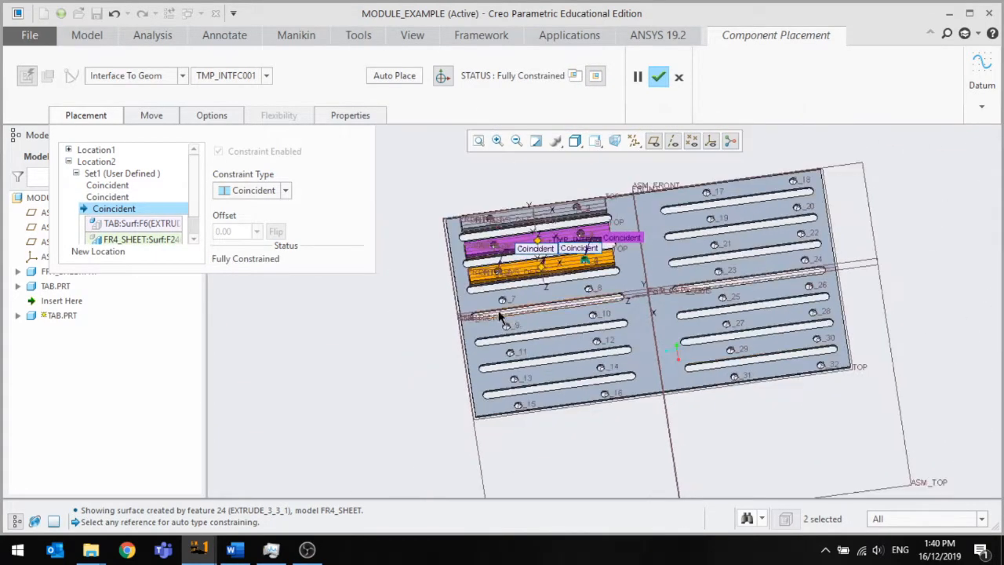
scroll(592, 298, down, 2)
click(103, 251)
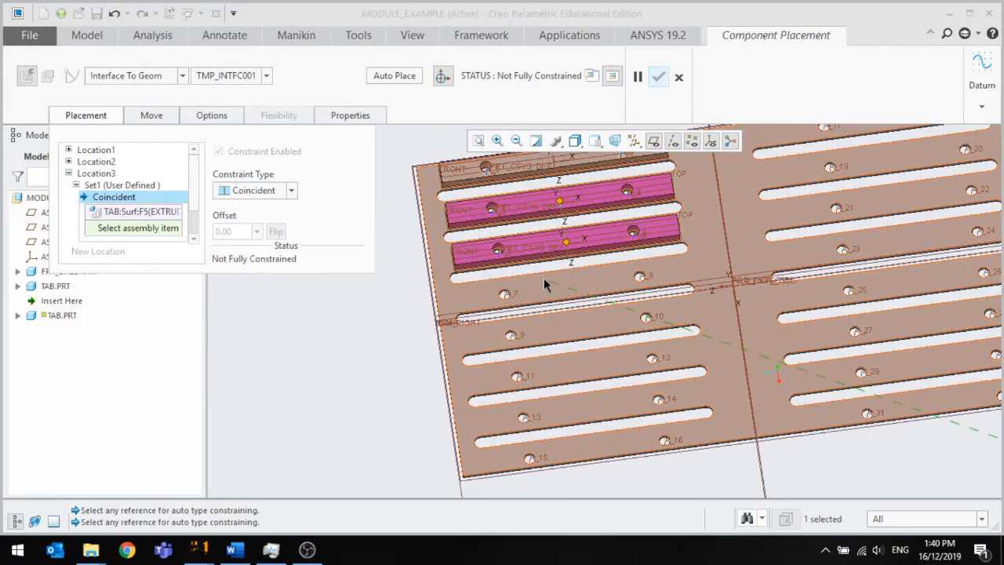
click(507, 288)
scroll(504, 287, down, 4)
scroll(505, 287, down, 1)
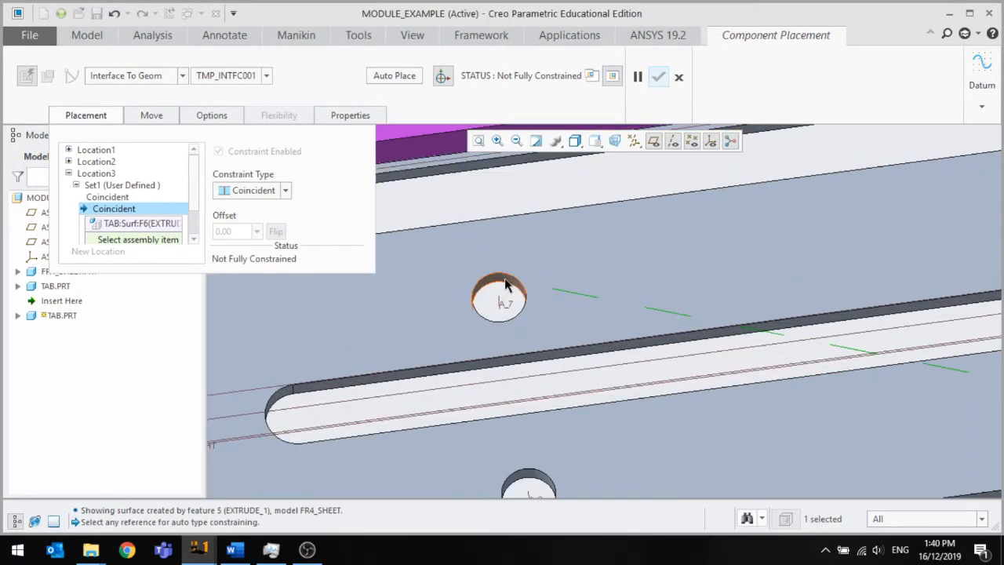
click(505, 280)
scroll(827, 276, up, 3)
scroll(932, 249, down, 3)
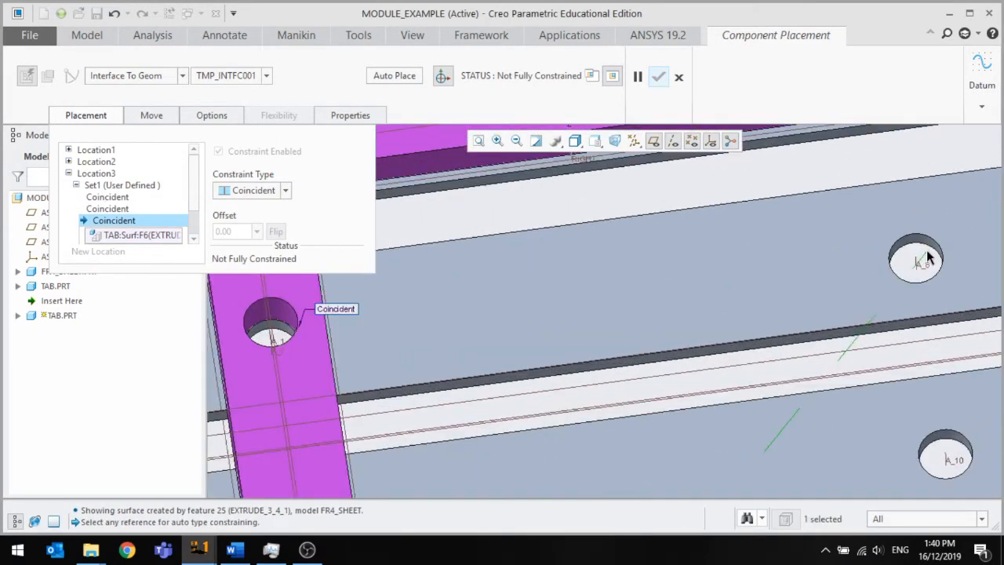
click(925, 248)
scroll(733, 188, up, 3)
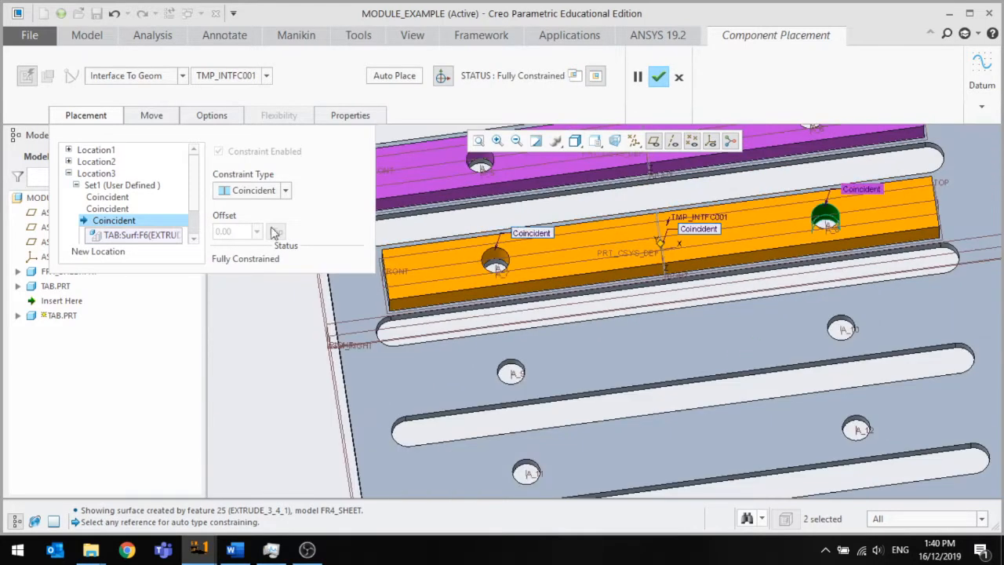
Add a new location for the tab, coincident with the FR4 sheet's top face and its holes A_9 and A_10.
click(97, 252)
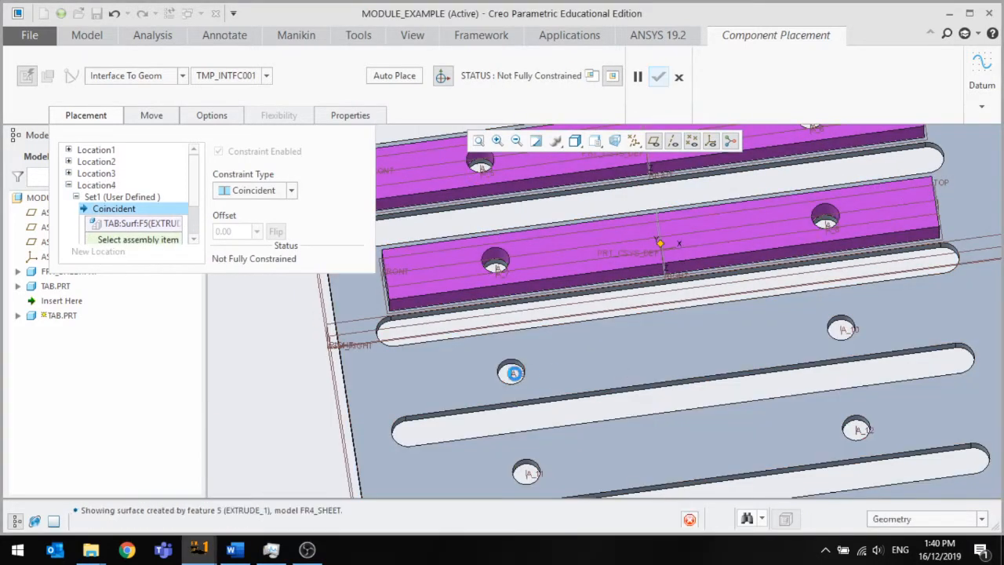
scroll(515, 373, down, 3)
click(495, 359)
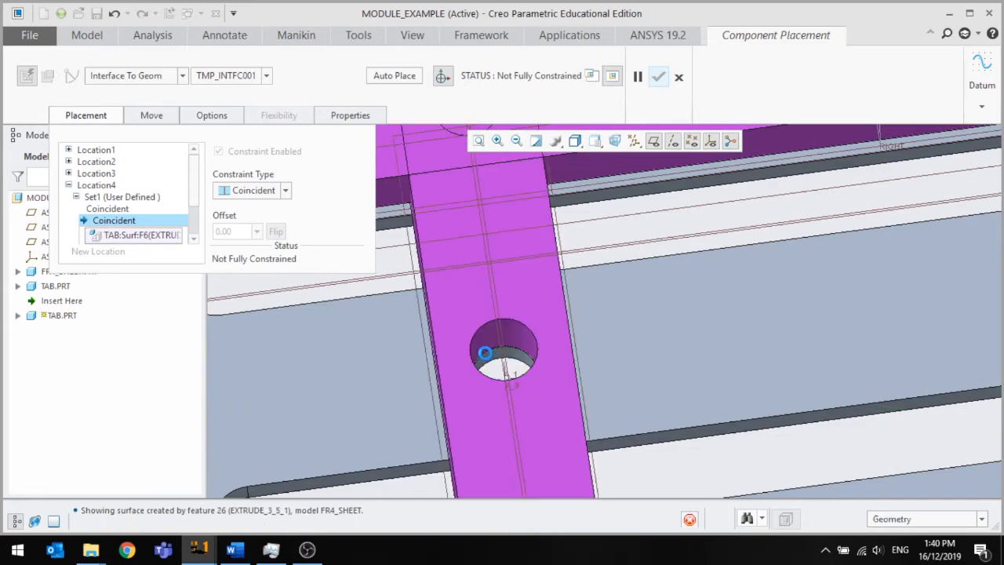
scroll(622, 348, up, 4)
scroll(970, 302, down, 3)
click(971, 303)
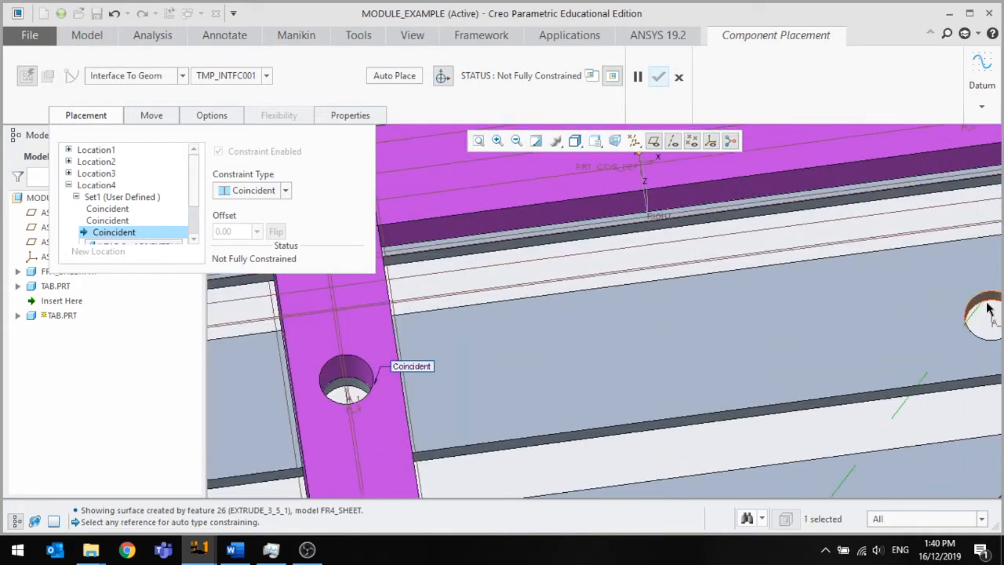
click(989, 307)
scroll(854, 298, up, 5)
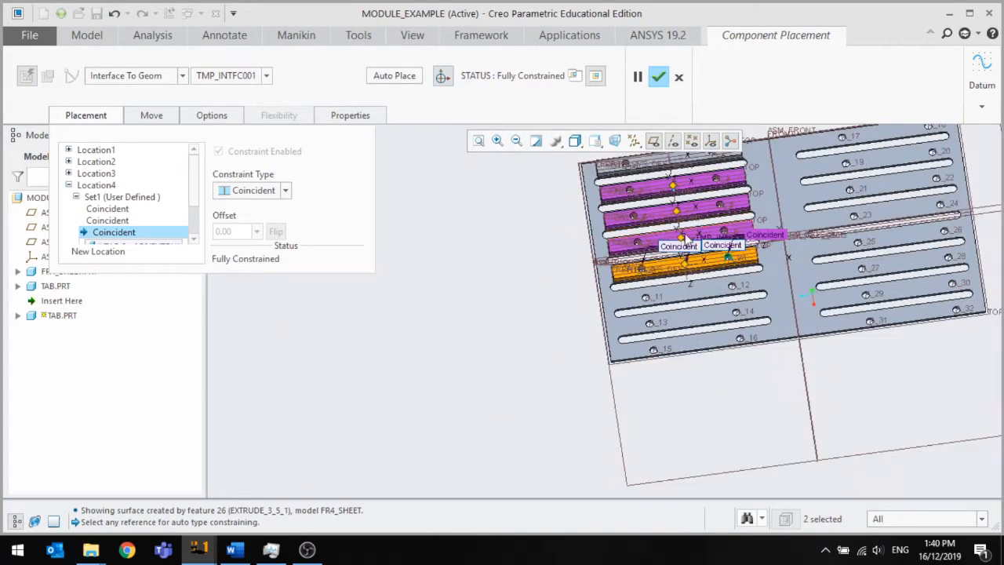
Add a new location for the tab, coincident with the FR4 sheet's top face and its holes A_11 and A_12.
scroll(694, 244, down, 2)
scroll(708, 348, down, 6)
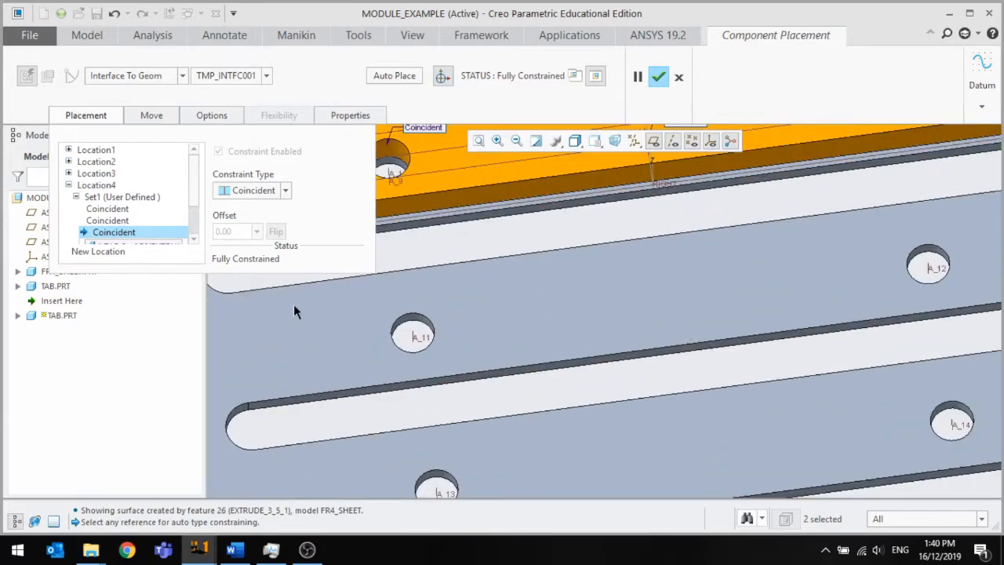
click(116, 254)
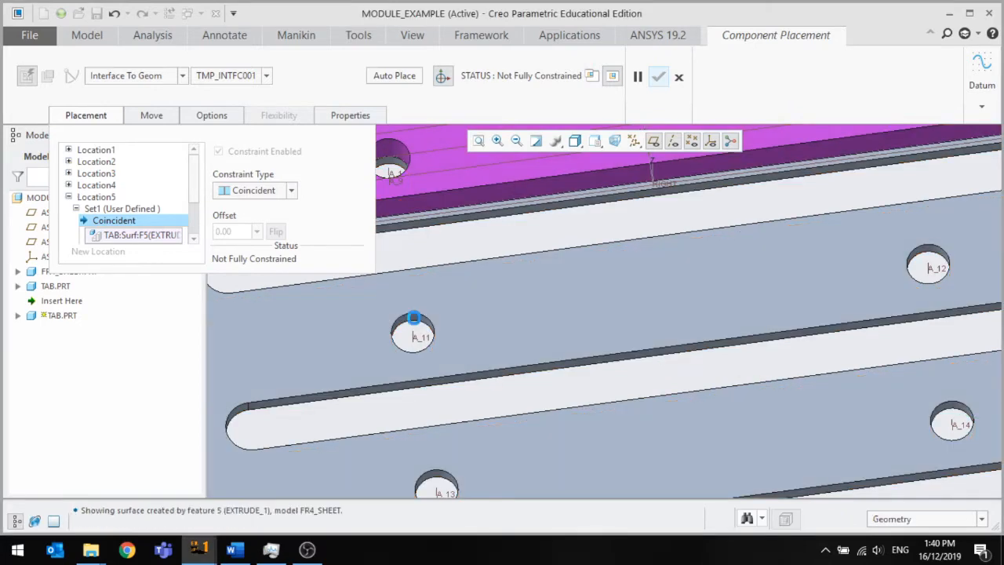
click(418, 324)
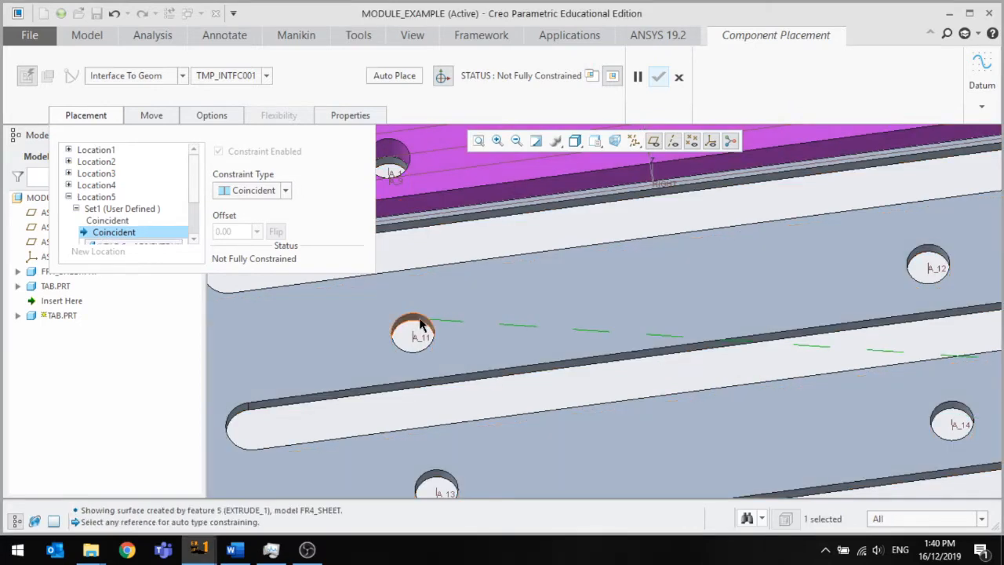
click(420, 324)
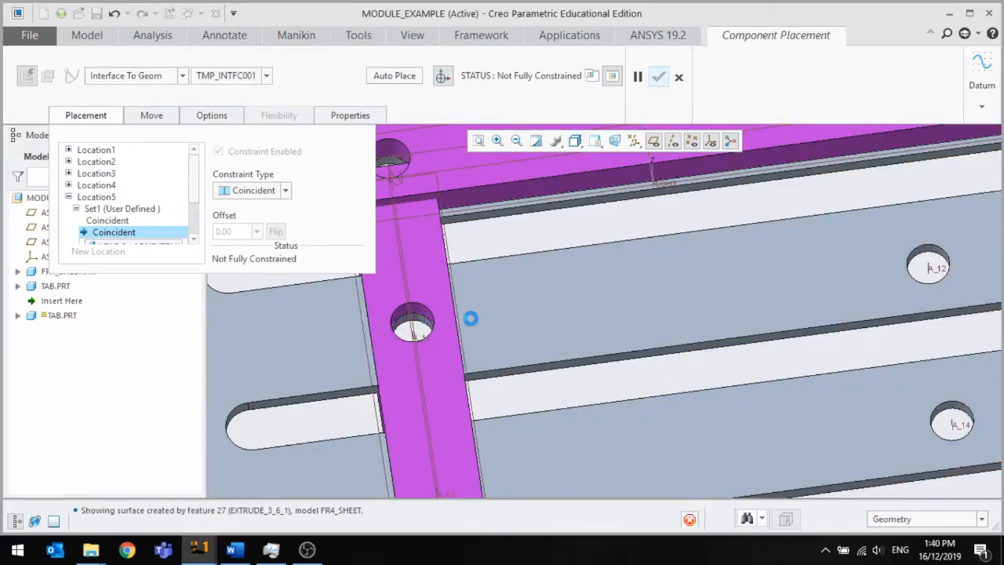
click(941, 256)
scroll(723, 322, down, 6)
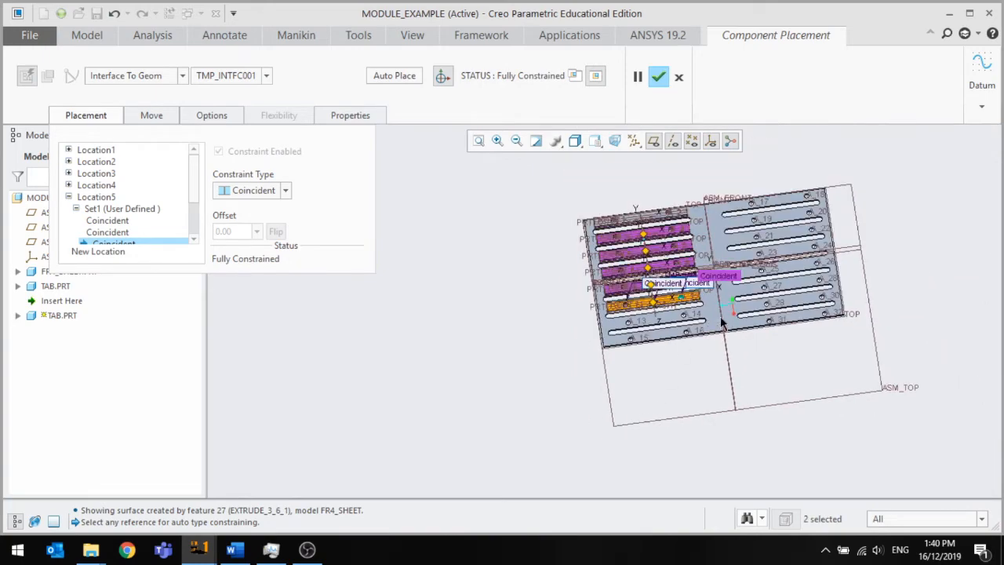
Add a new location for the tab, coincident with the FR4 sheet's top face and its holes A_13 and A_14.
scroll(723, 322, up, 10)
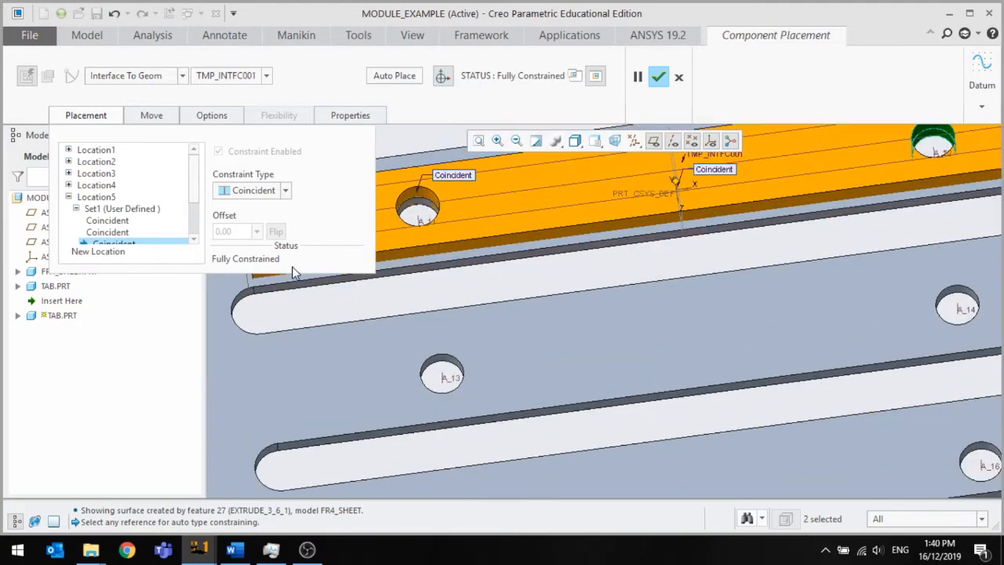
click(111, 252)
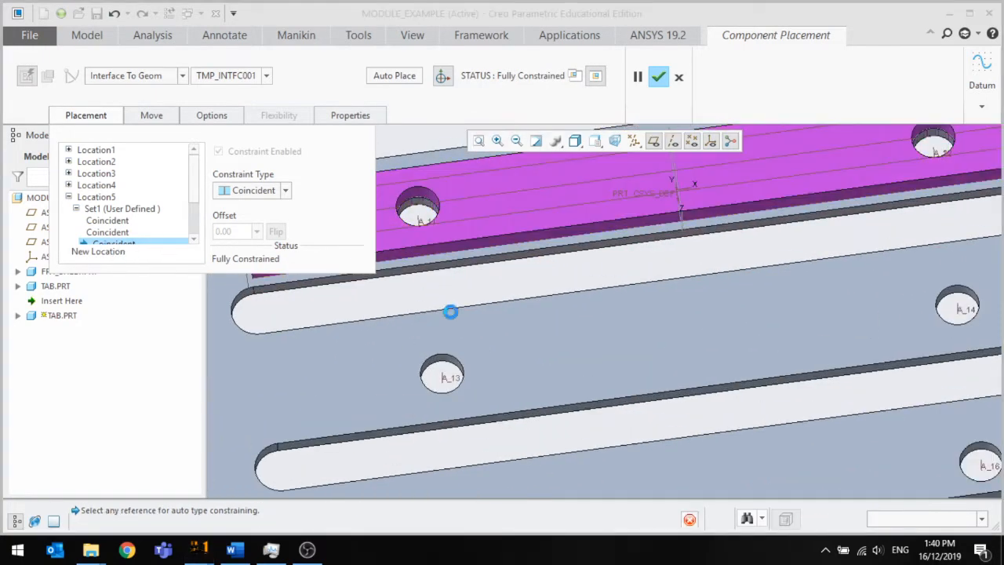
click(443, 370)
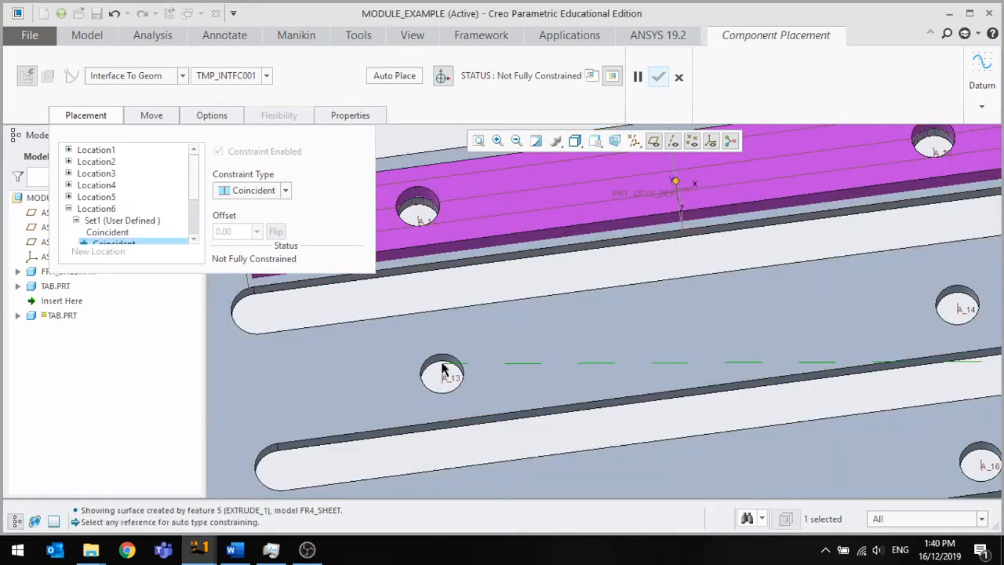
click(438, 363)
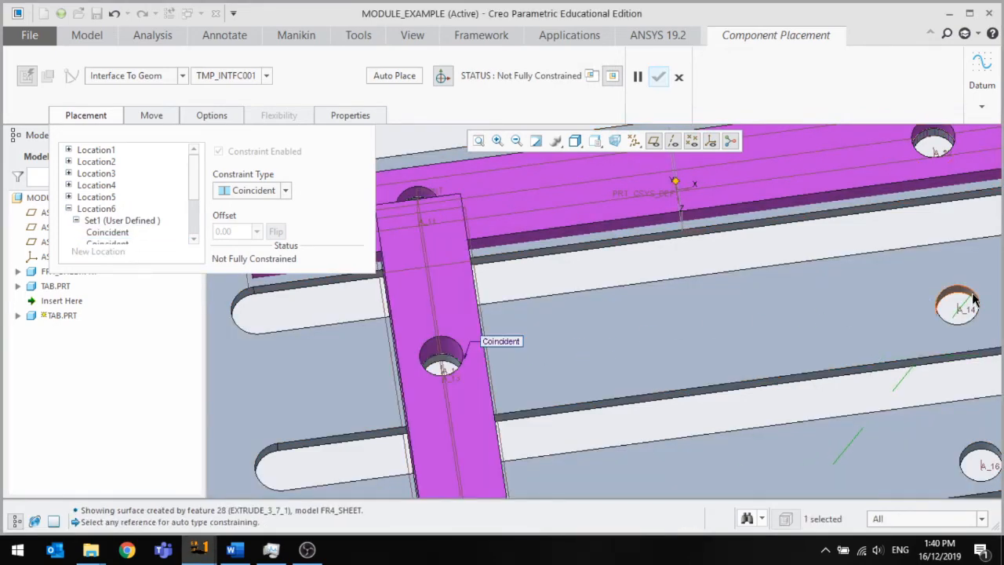
click(973, 295)
scroll(731, 274, up, 4)
scroll(342, 350, up, 1)
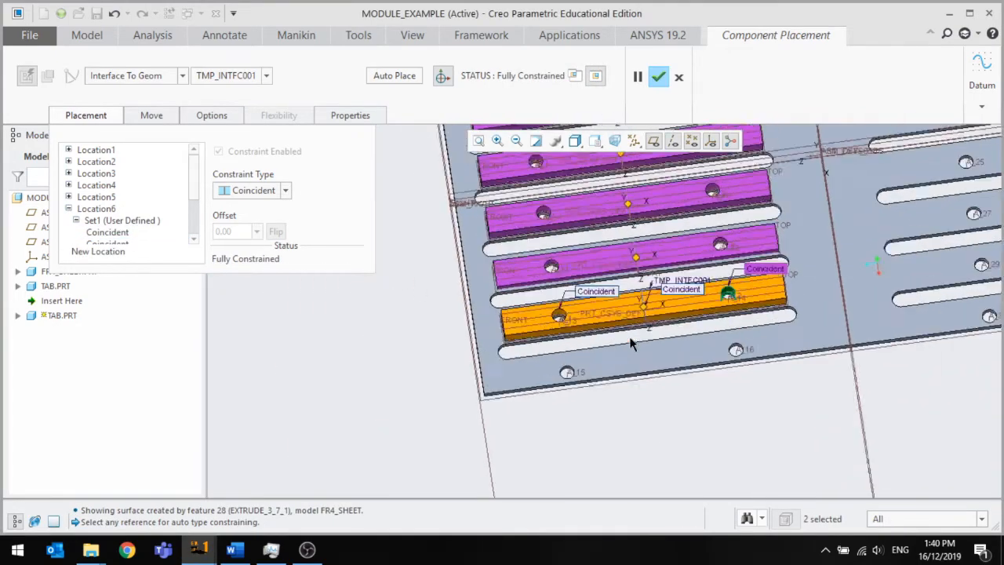
Add a new location for the tab, coincident with the FR4 sheet's top face and its holes A_15 and A_16.
scroll(631, 343, down, 3)
click(98, 252)
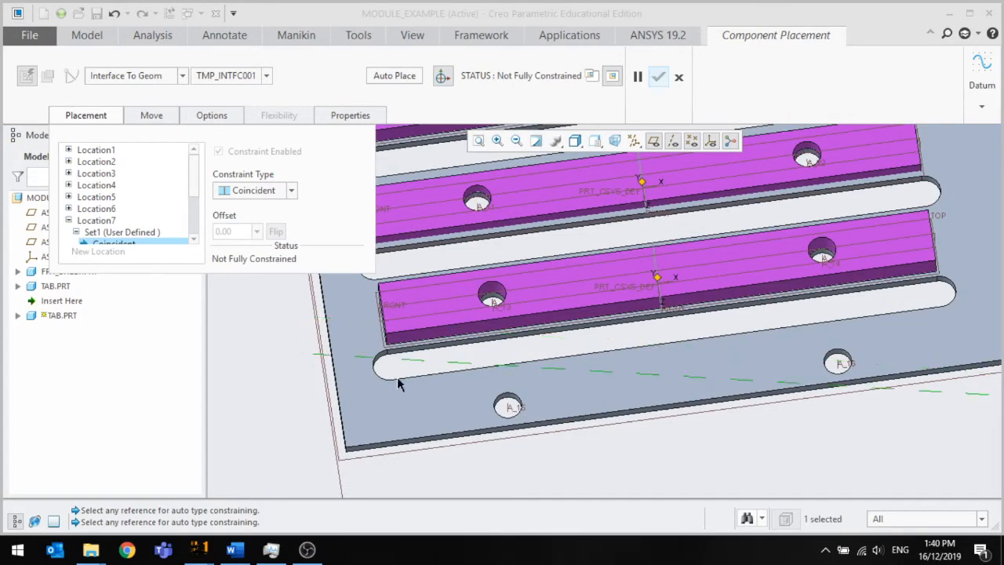
scroll(519, 398, down, 2)
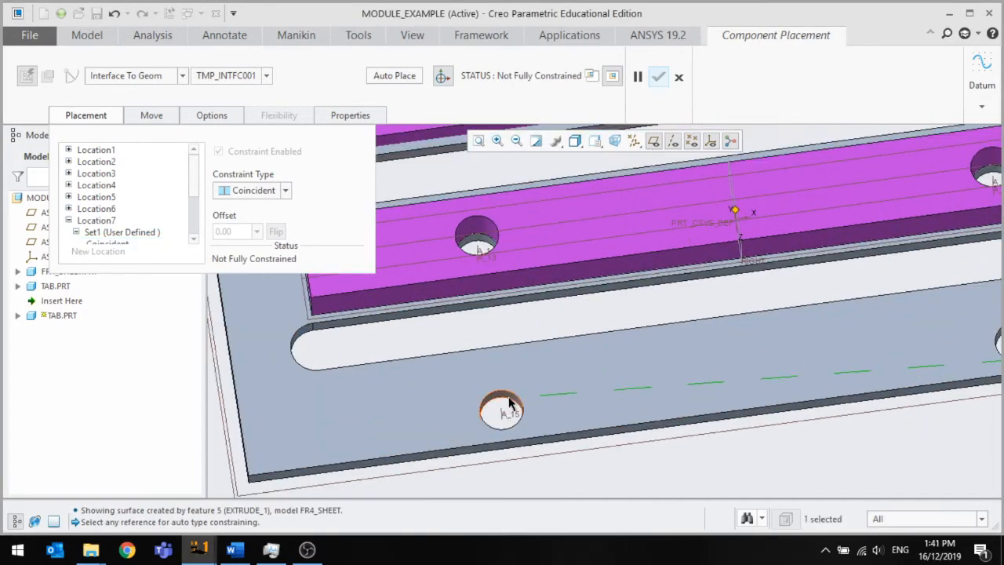
click(506, 406)
scroll(759, 356, up, 3)
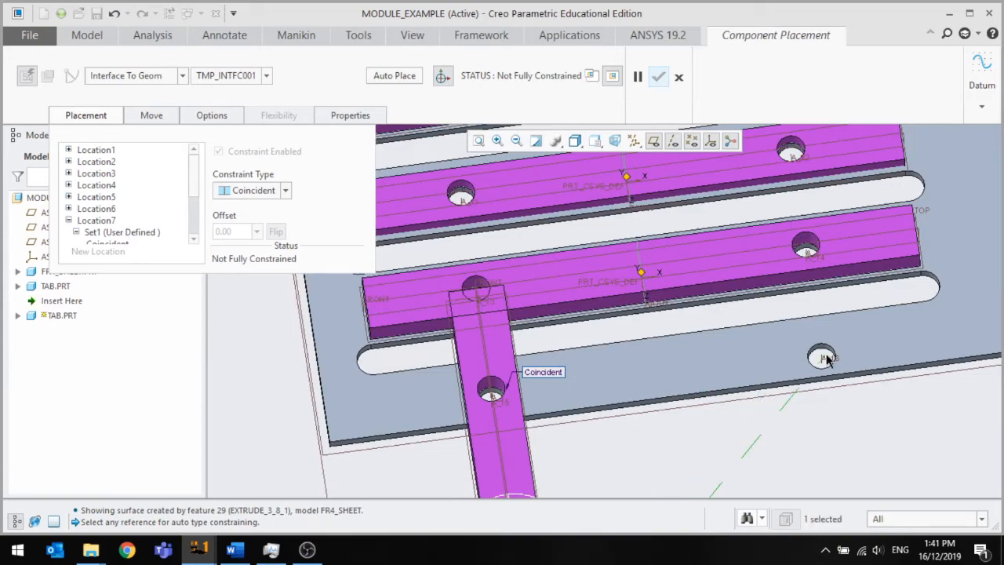
scroll(824, 357, down, 3)
click(826, 345)
scroll(666, 366, up, 5)
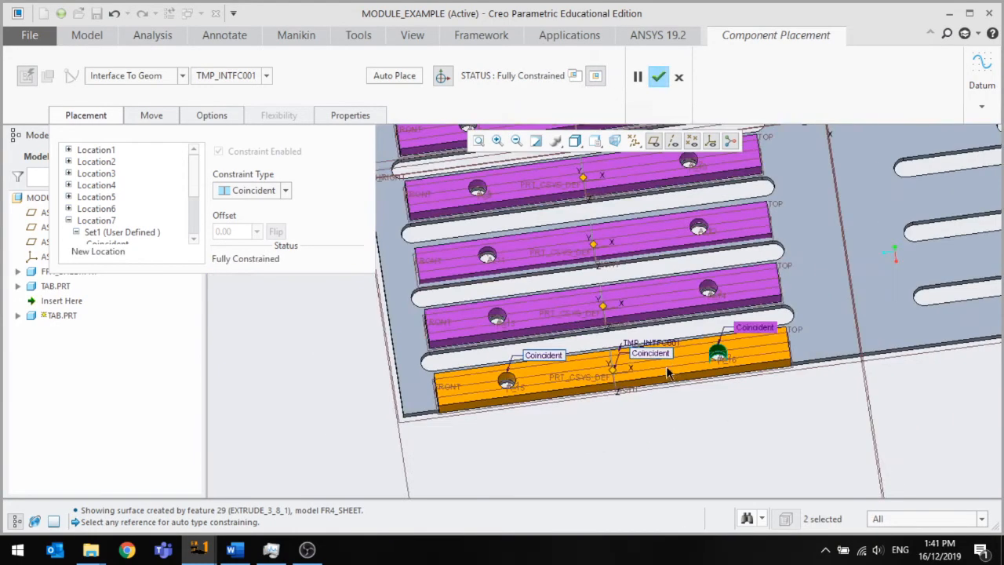
Add a new location for the tab and make it coincident with the FR4 sheet's top face.
scroll(856, 291, down, 3)
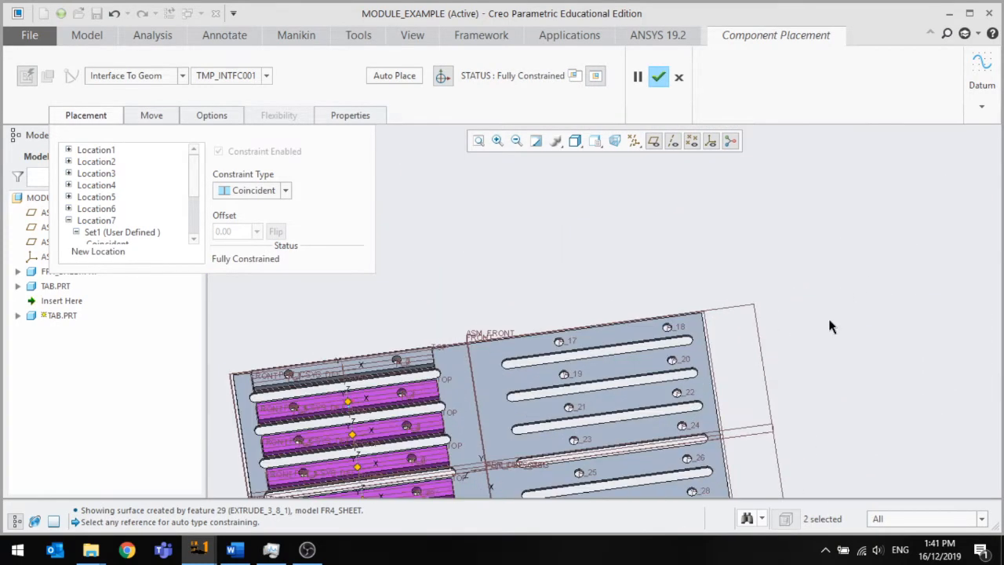
scroll(479, 294, up, 3)
scroll(487, 338, down, 3)
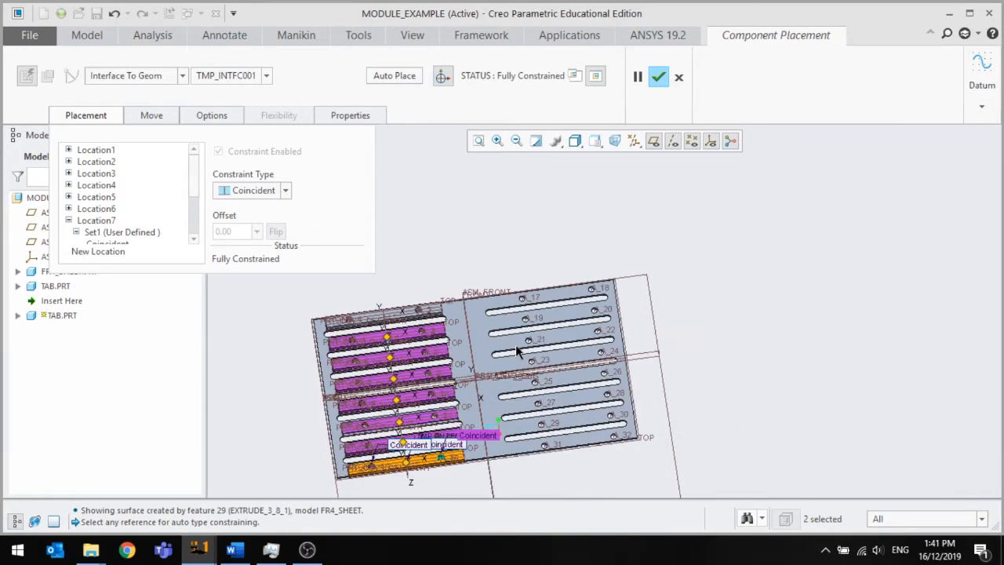
scroll(487, 338, down, 1)
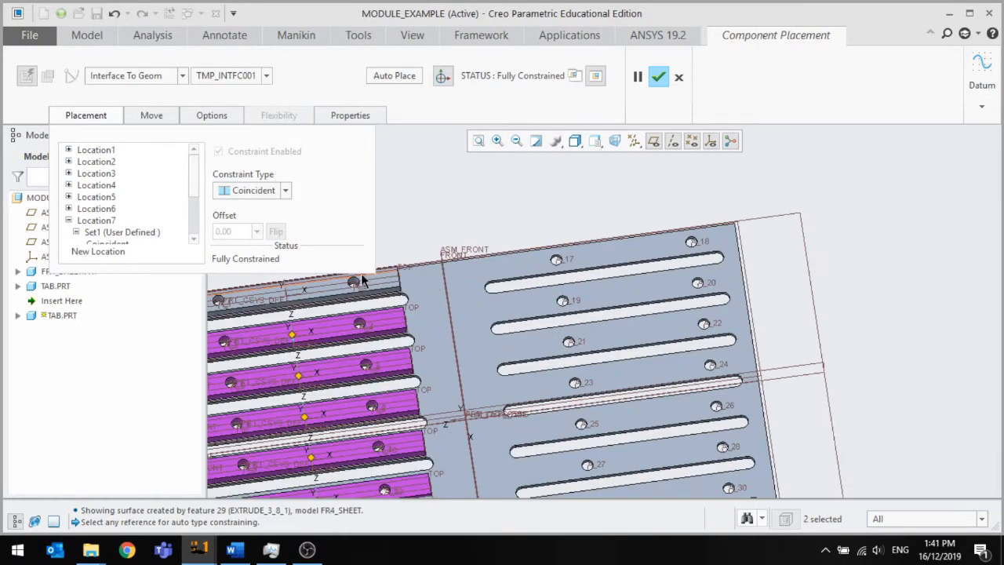
scroll(516, 241, up, 3)
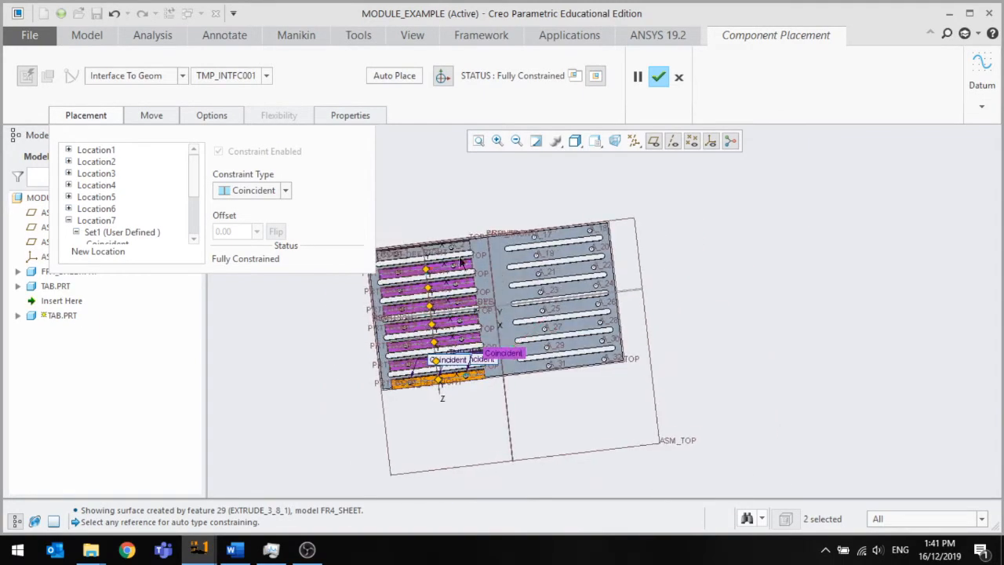
scroll(453, 248, down, 3)
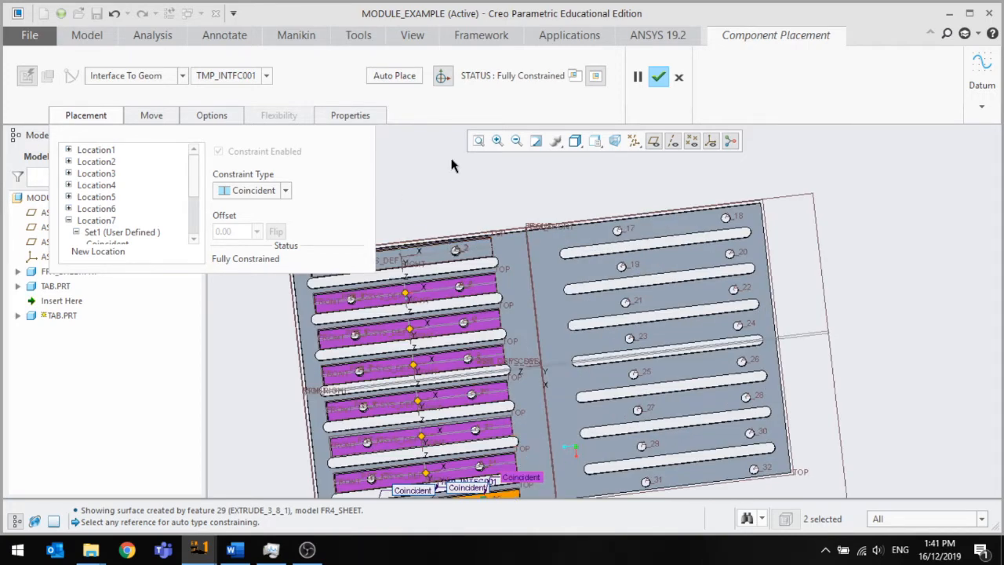
scroll(592, 208, down, 3)
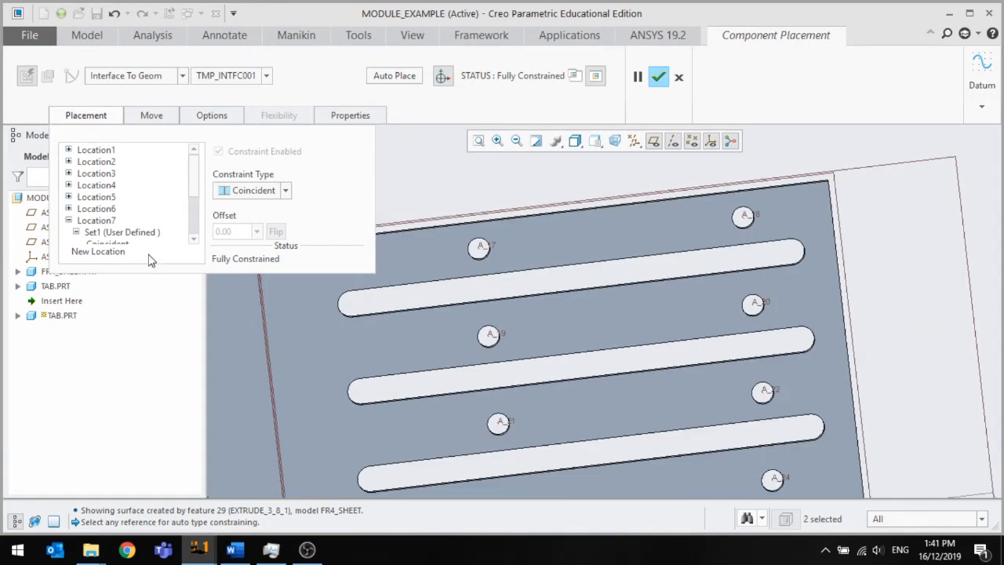
click(98, 251)
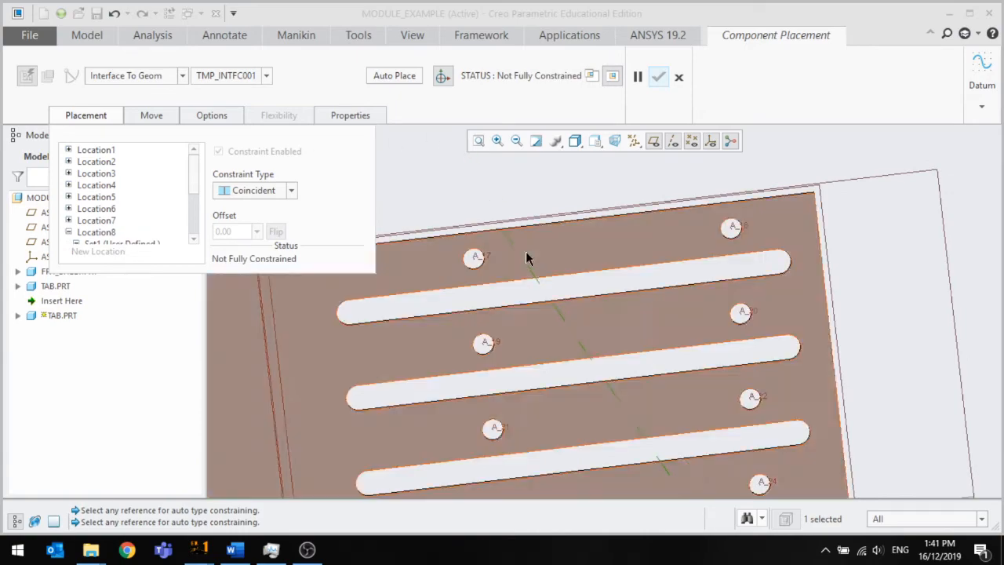
scroll(525, 257, up, 2)
click(560, 242)
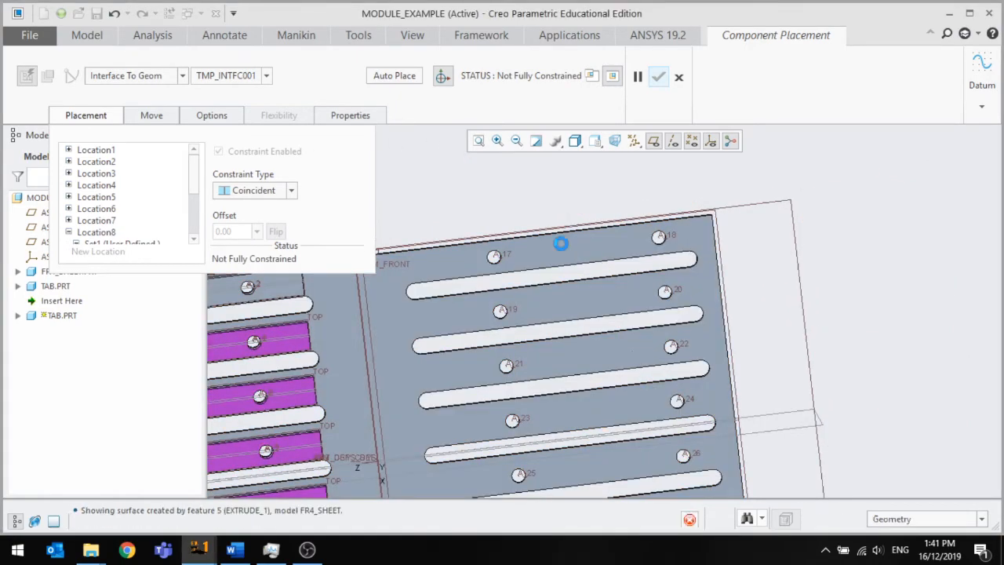
Make the tab's two holes coincident with the FR4 sheet's holes A_17 and A_18.
scroll(529, 246, up, 3)
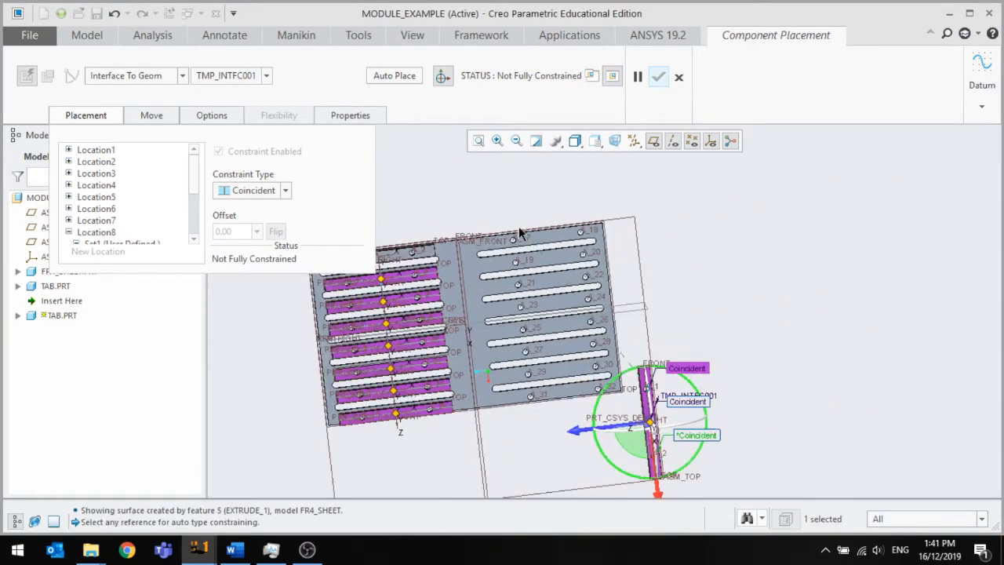
scroll(514, 274, down, 5)
scroll(514, 275, down, 3)
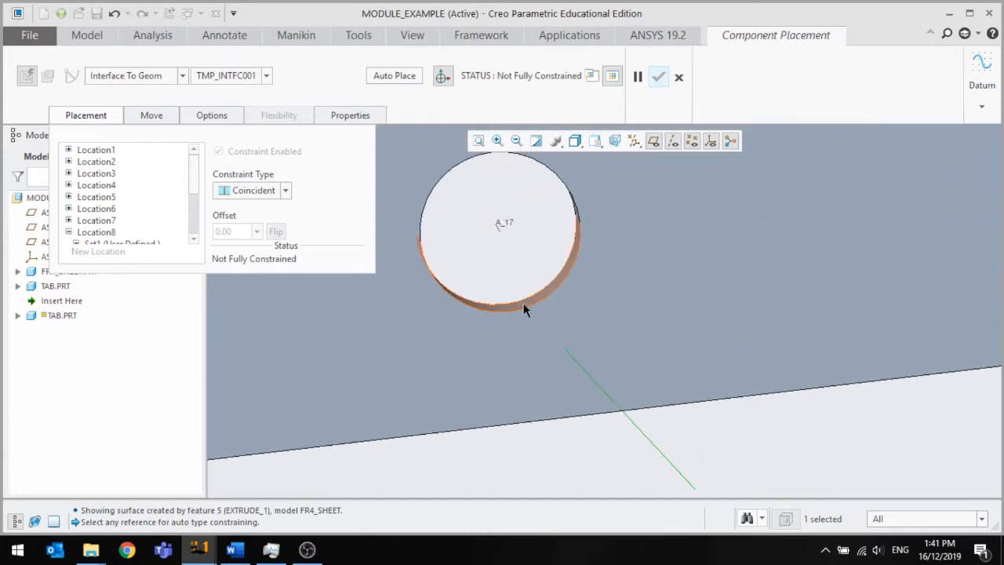
click(514, 301)
scroll(469, 303, up, 4)
scroll(871, 244, down, 6)
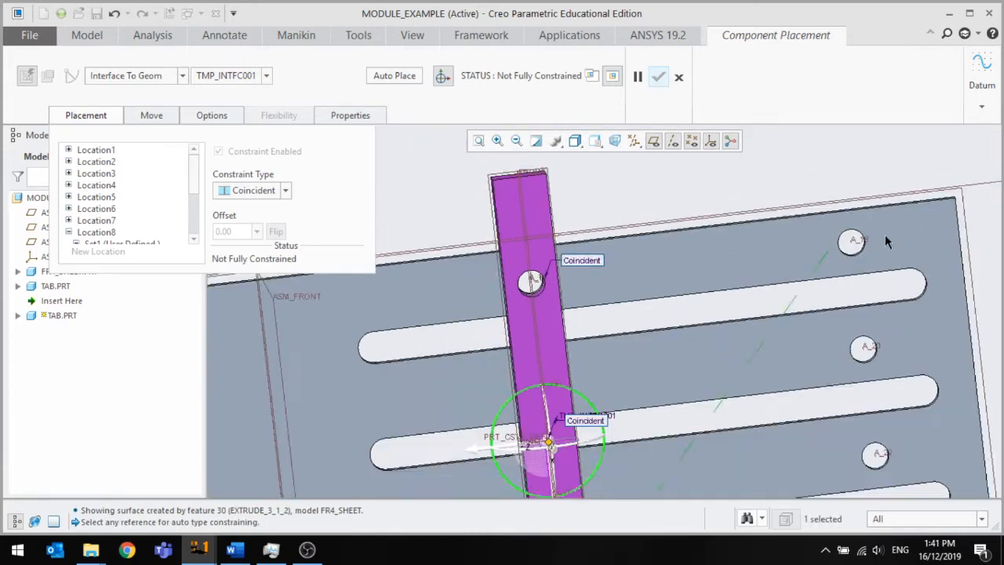
scroll(731, 287, down, 1)
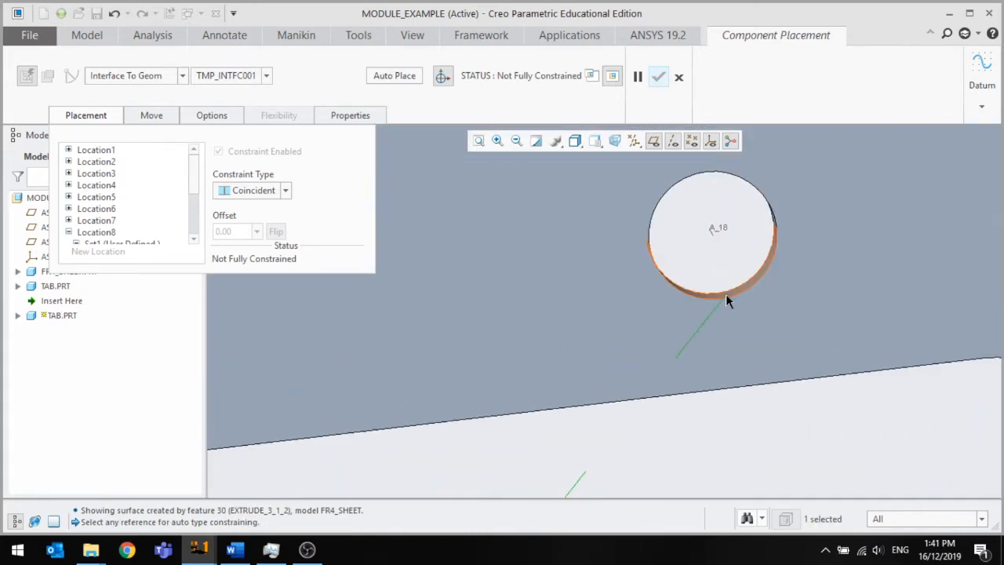
scroll(725, 297, up, 1)
click(725, 296)
scroll(722, 292, up, 3)
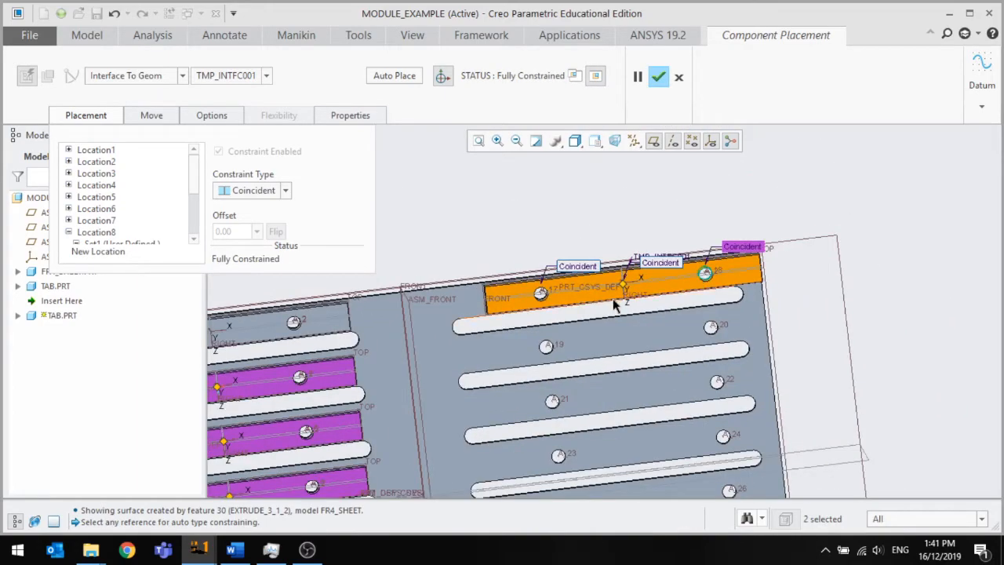
Add a new location for the tab, coincident with the FR4 sheet's top face and its holes A_19 and A_20.
scroll(603, 266, up, 4)
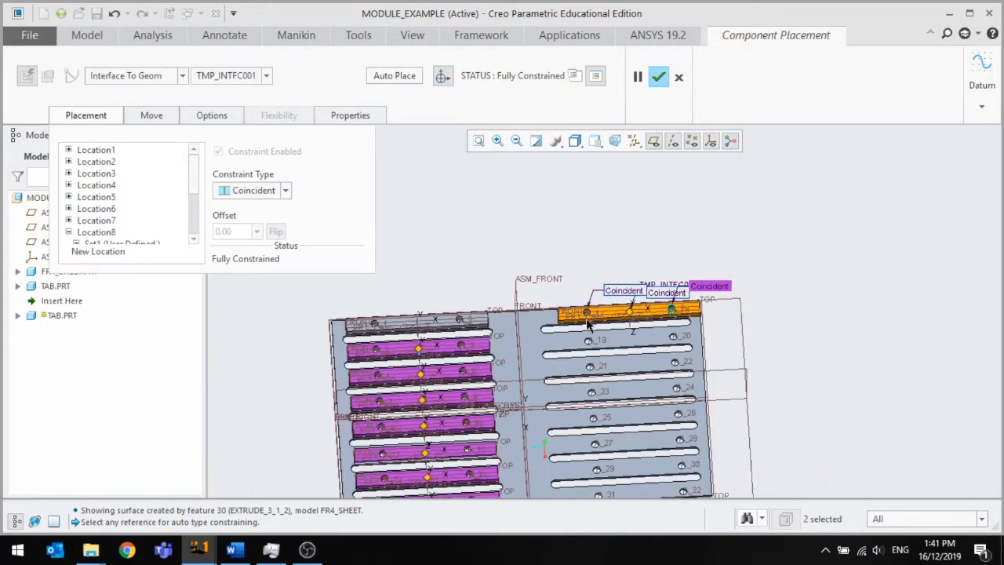
scroll(585, 337, down, 3)
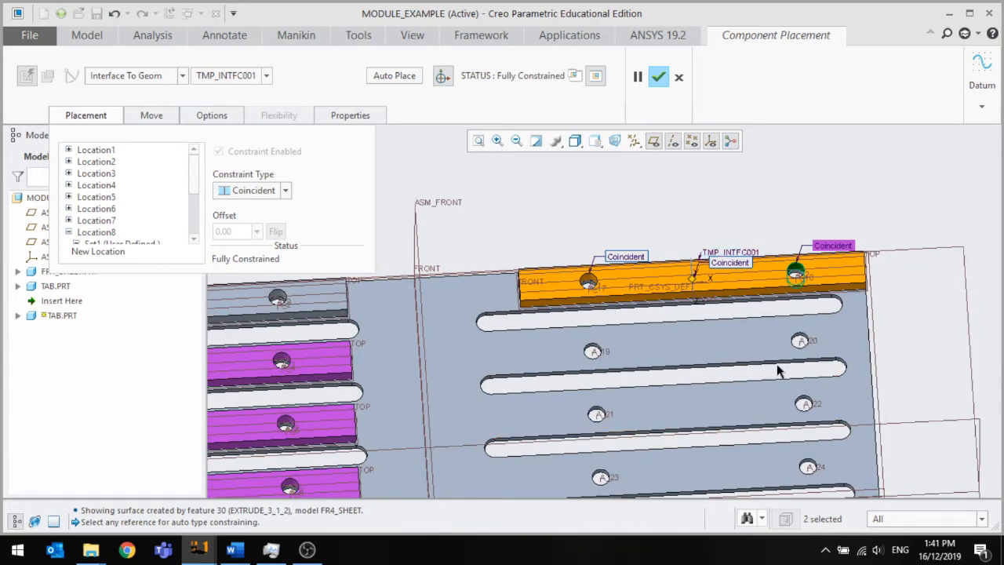
click(99, 251)
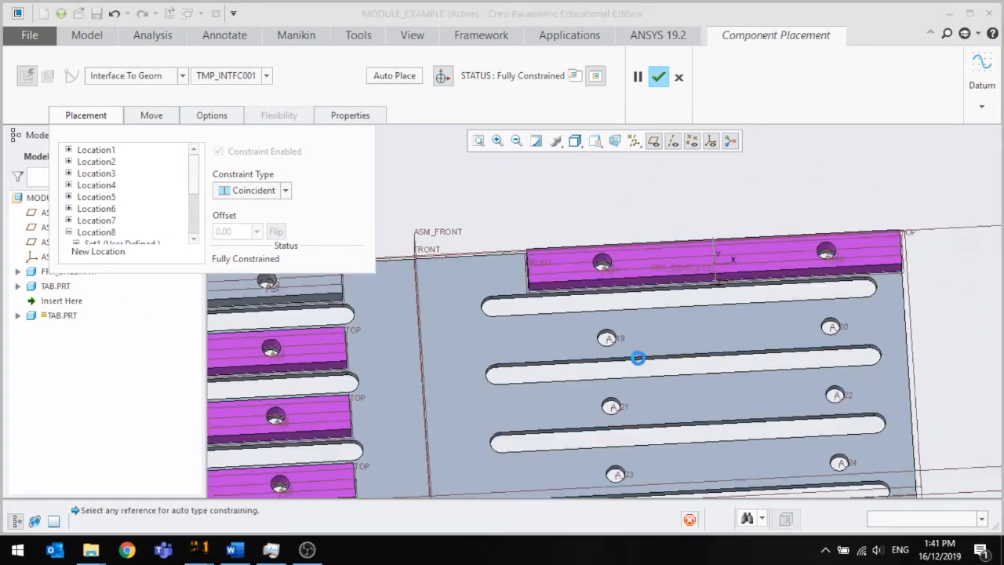
scroll(628, 345, down, 2)
click(580, 334)
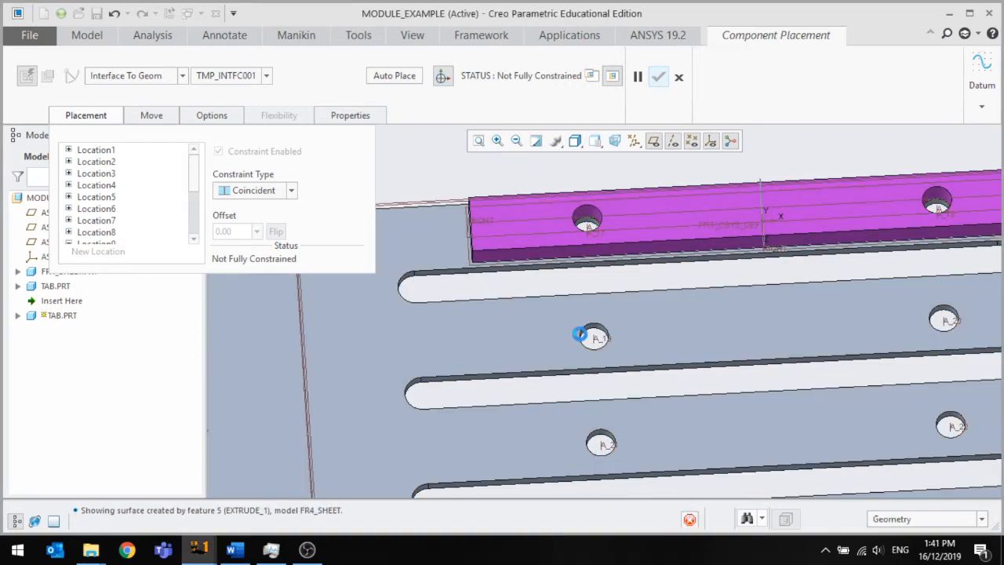
click(595, 334)
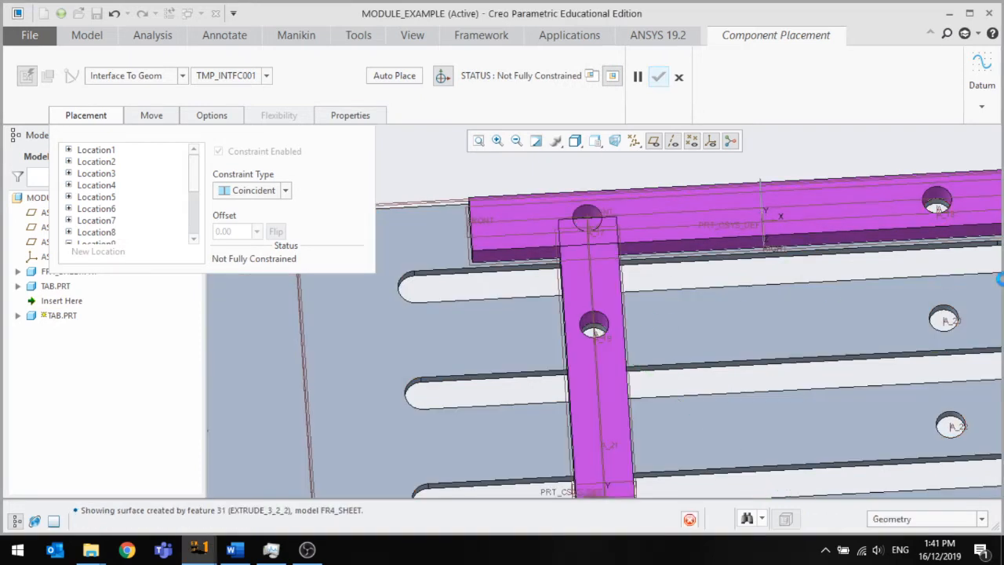
click(947, 314)
scroll(706, 235, up, 5)
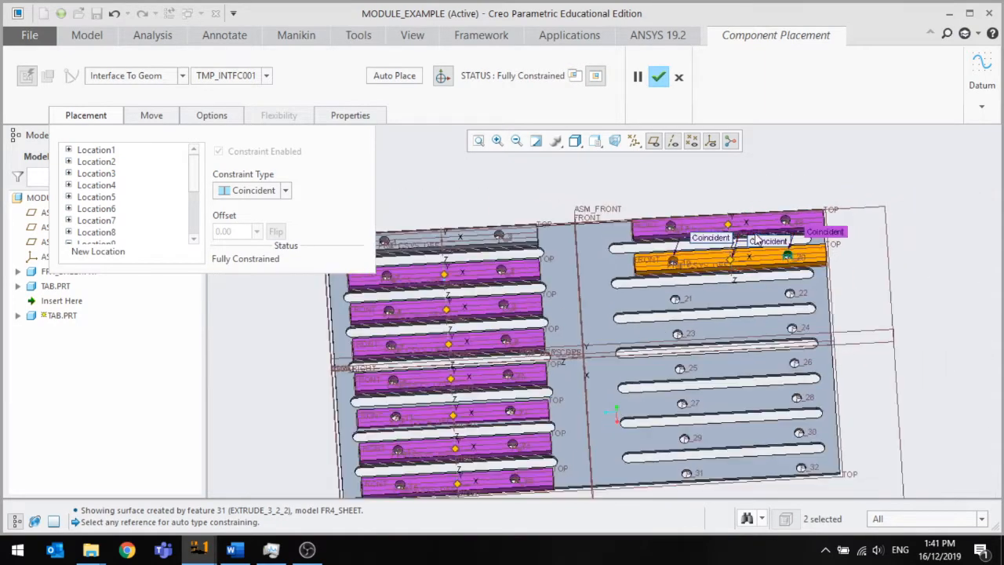
Add a new location for the tab, coincident with the FR4 sheet's top face and its holes A_21 and A_22.
scroll(757, 247, down, 2)
scroll(672, 221, up, 3)
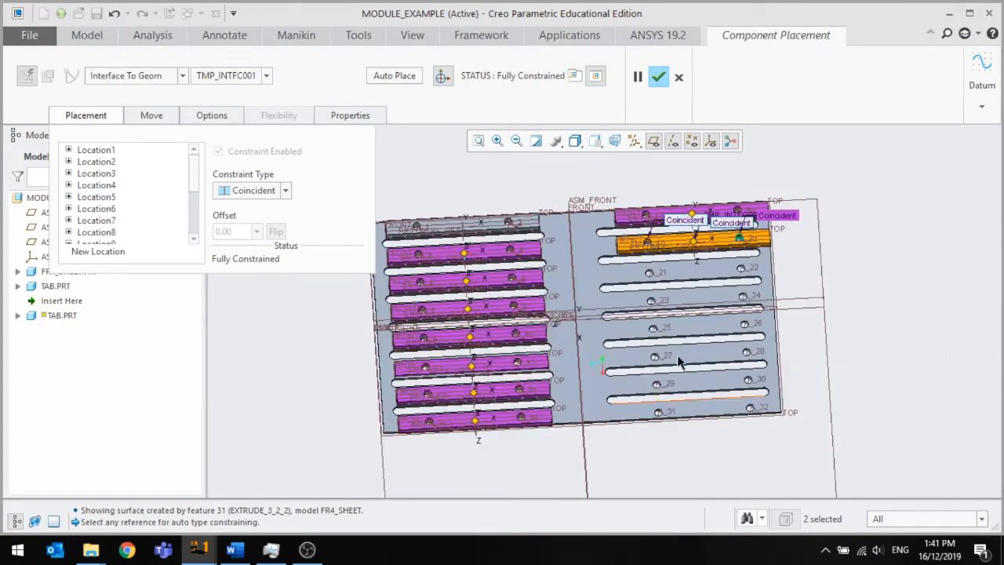
scroll(680, 245, down, 4)
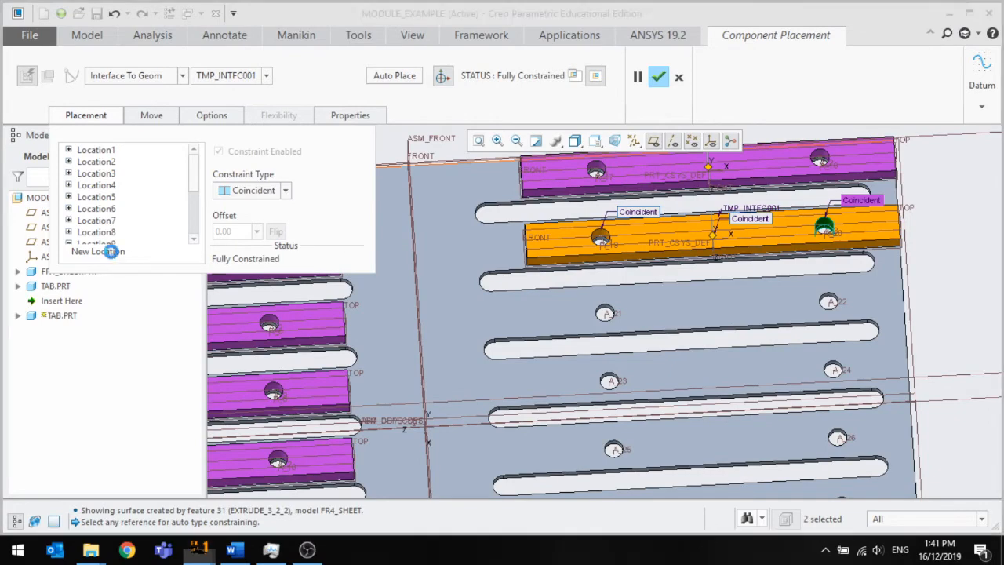
click(98, 251)
scroll(632, 299, down, 3)
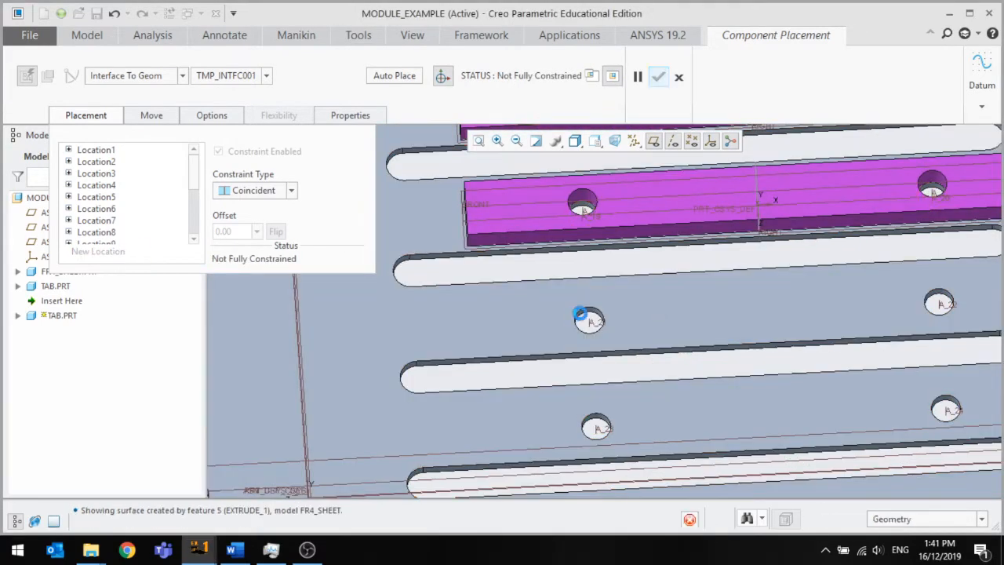
scroll(592, 316, down, 2)
click(590, 314)
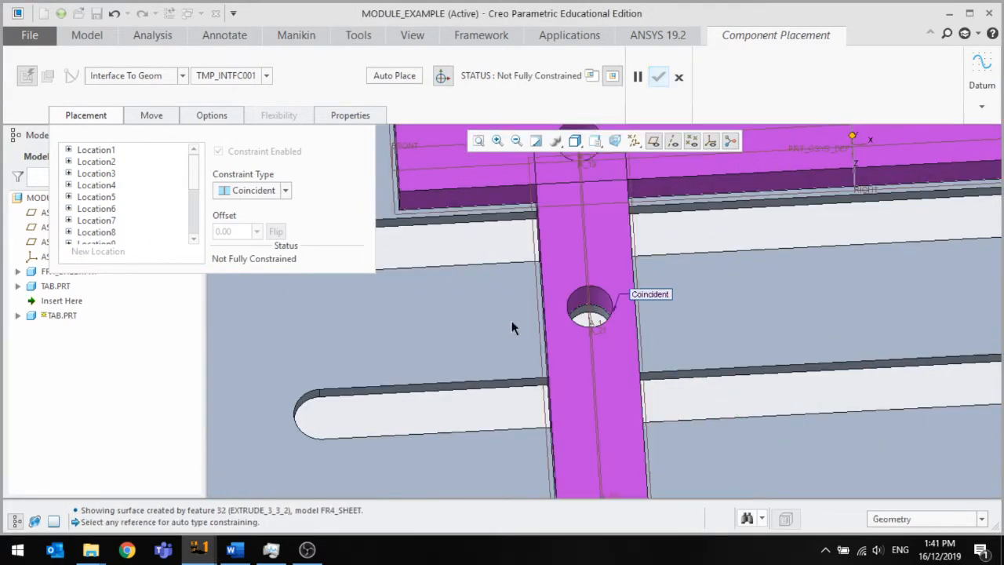
scroll(714, 303, up, 4)
scroll(875, 304, down, 1)
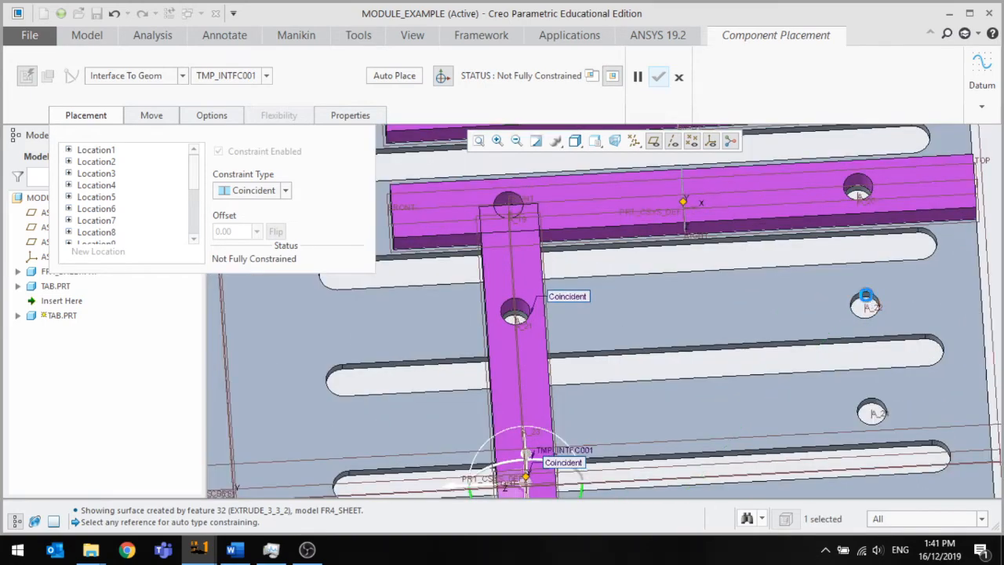
click(865, 302)
scroll(732, 349, up, 3)
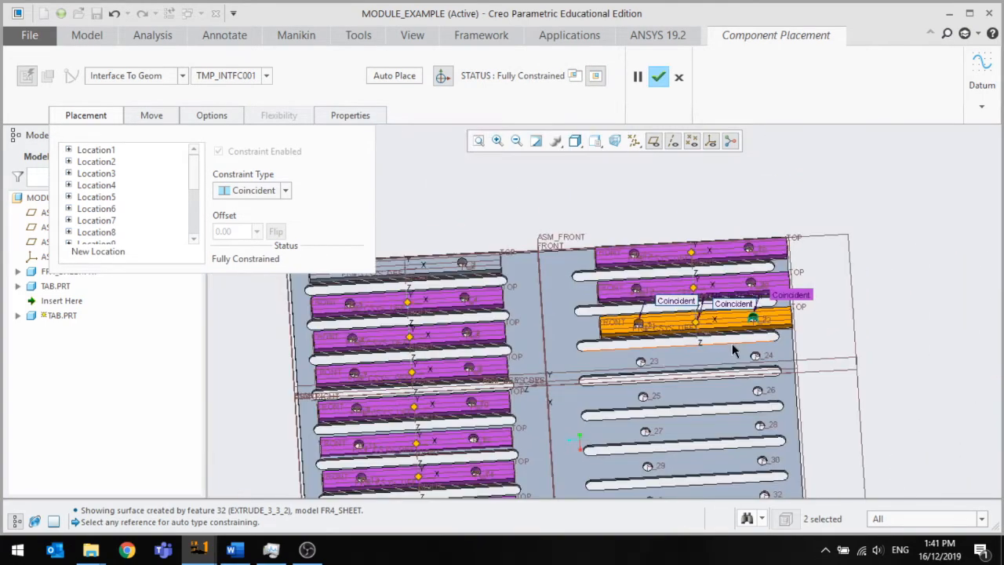
Add a new location for the tab, coincident with the FR4 sheet's top face and its holes A_23 and A_24.
scroll(732, 342, down, 4)
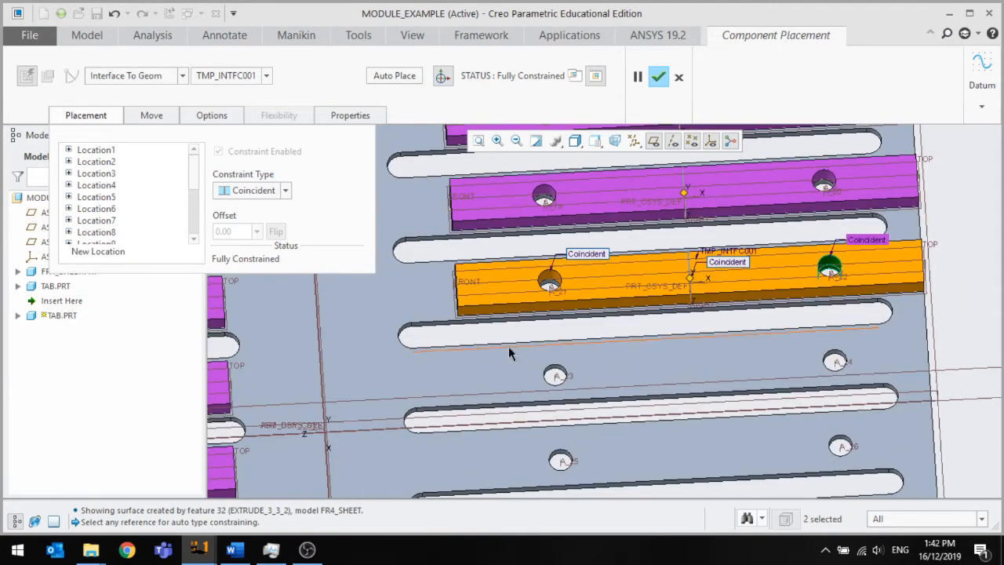
click(100, 250)
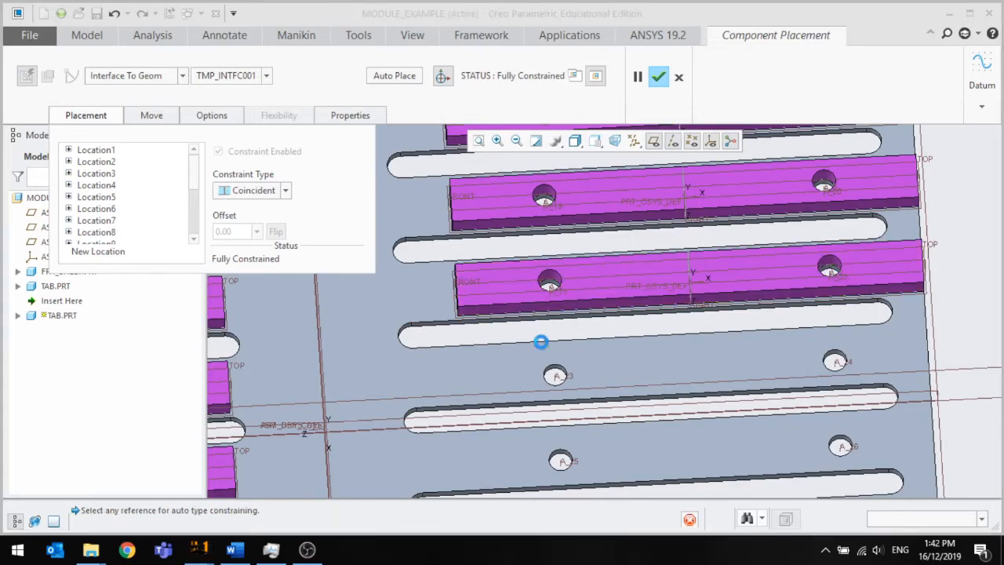
scroll(584, 373, down, 4)
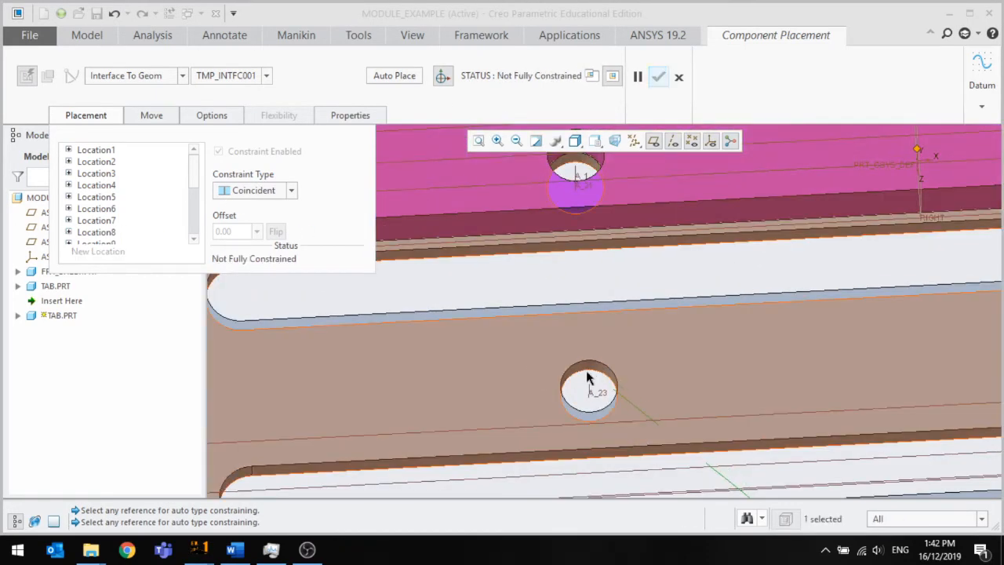
click(598, 363)
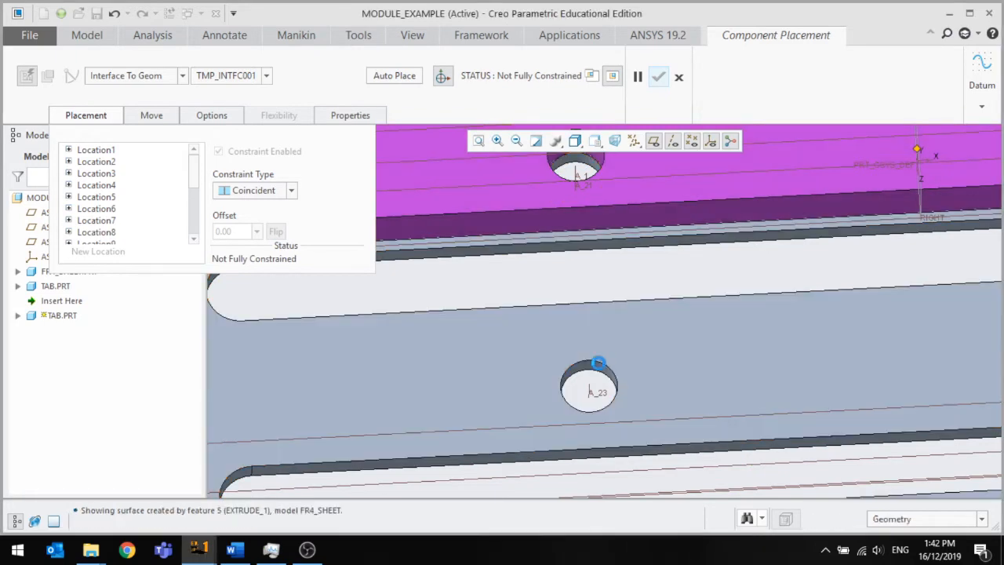
click(592, 375)
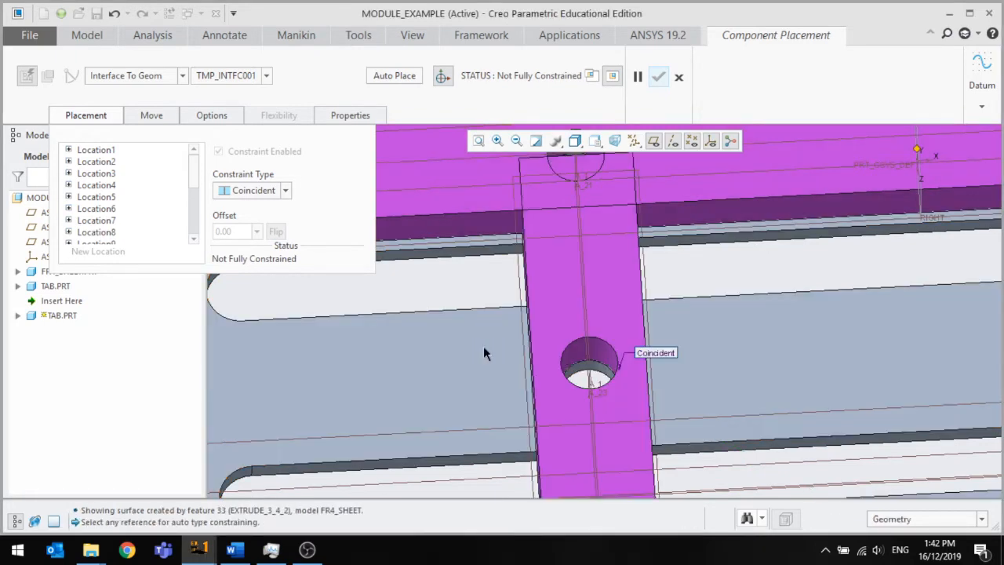
scroll(484, 346, down, 4)
scroll(805, 319, up, 3)
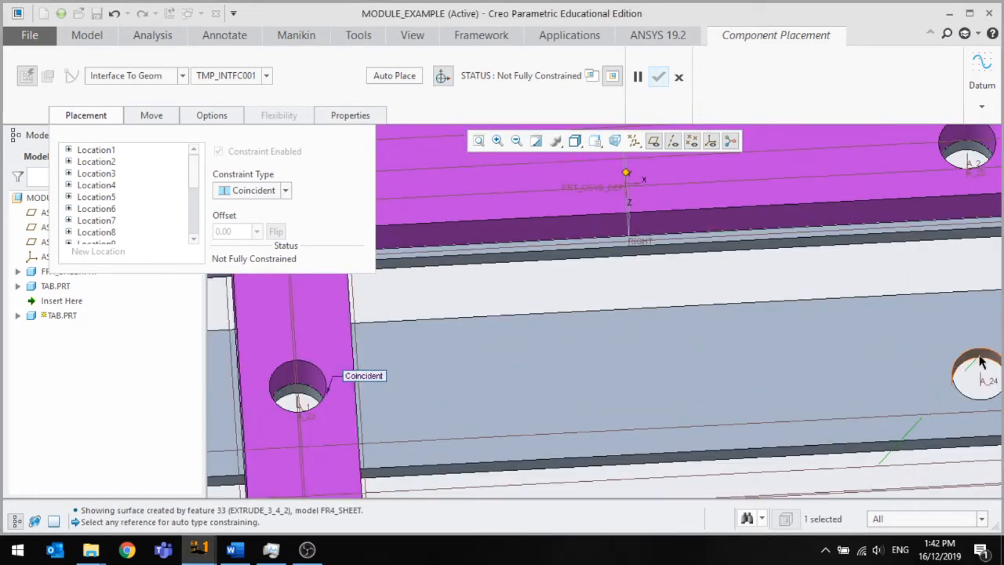
click(979, 360)
scroll(762, 258, down, 4)
scroll(753, 321, up, 2)
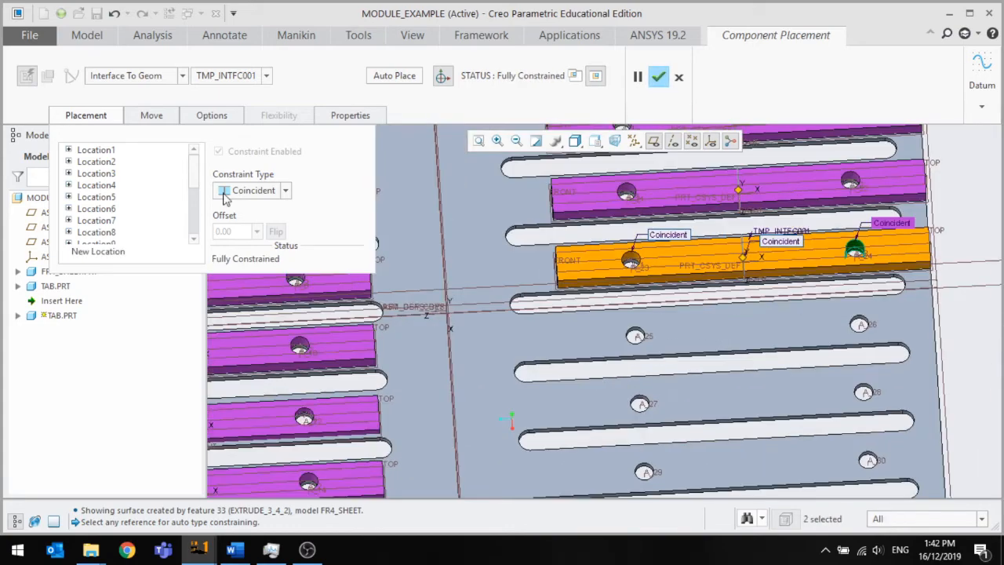
Add a new location for the tab, coincident with the FR4 sheet's top face and its holes A_25 and A_26.
click(110, 251)
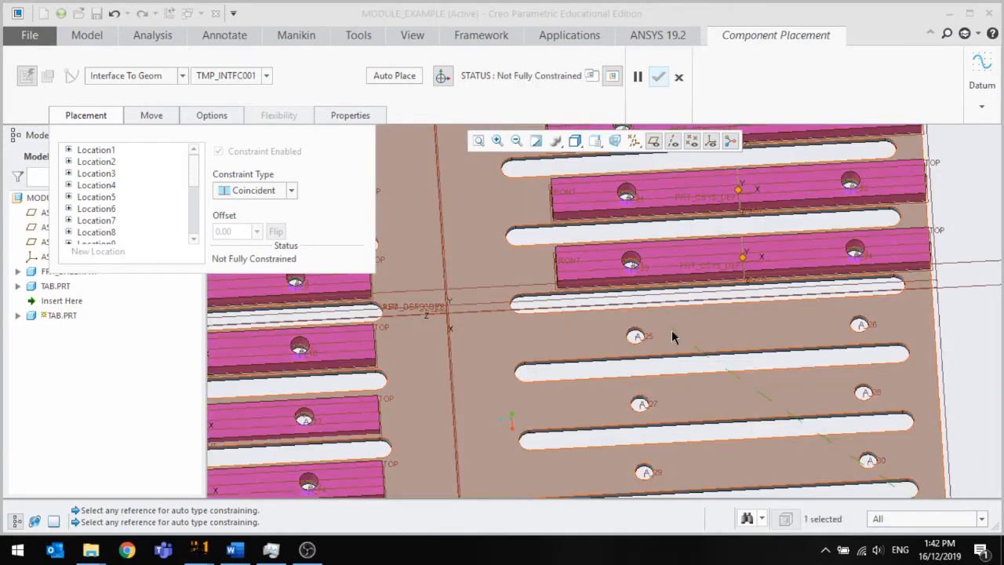
scroll(634, 335, up, 4)
click(636, 337)
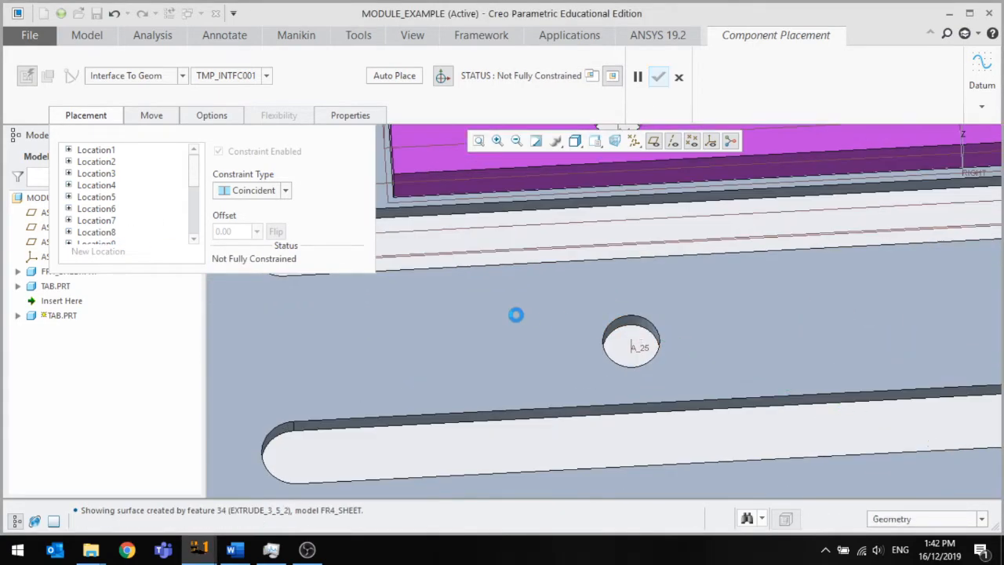
scroll(570, 319, up, 3)
scroll(870, 305, down, 3)
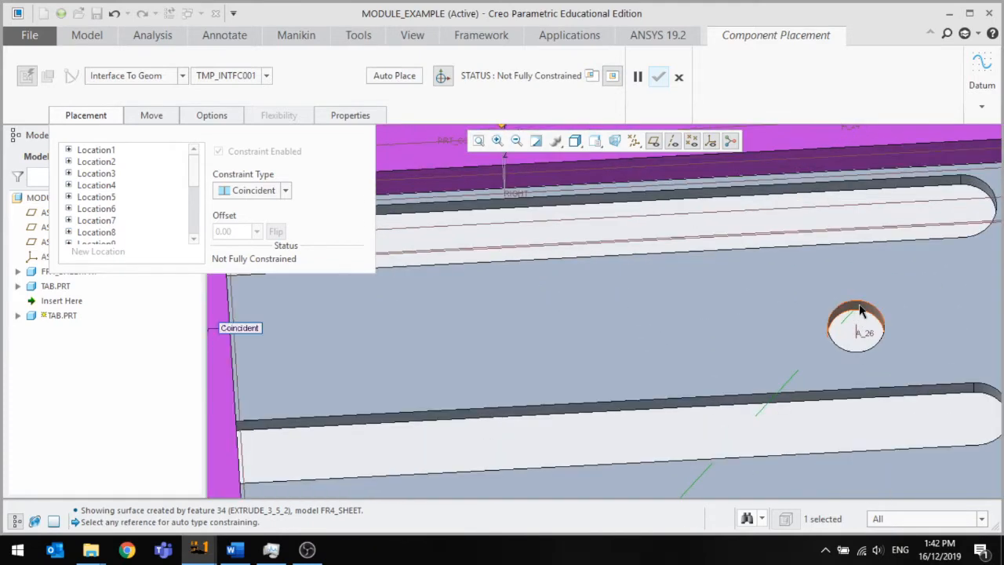
click(861, 309)
scroll(764, 222, down, 2)
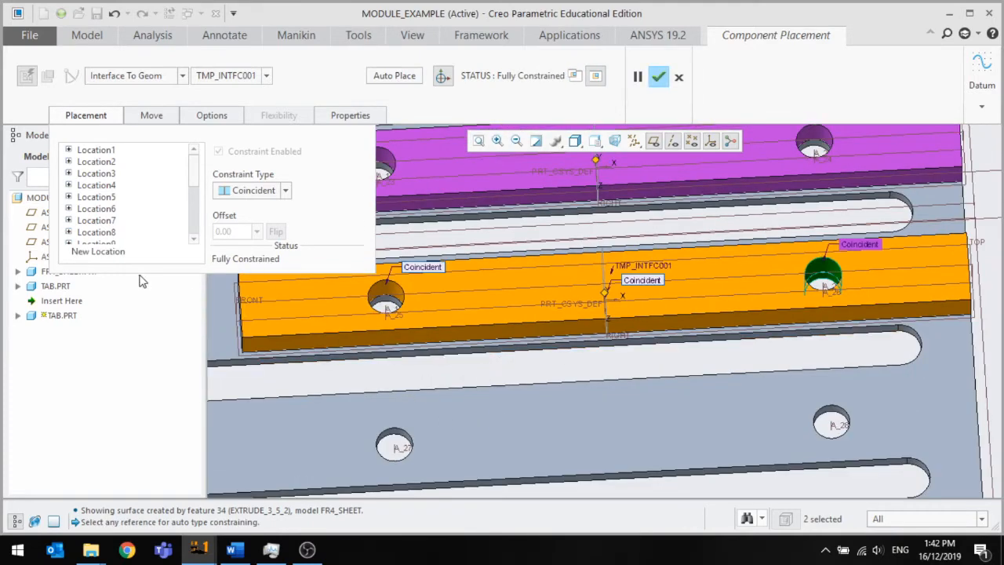
Add a new location for the tab, coincident with the FR4 sheet's top face and its holes A_27 and A_28.
click(107, 252)
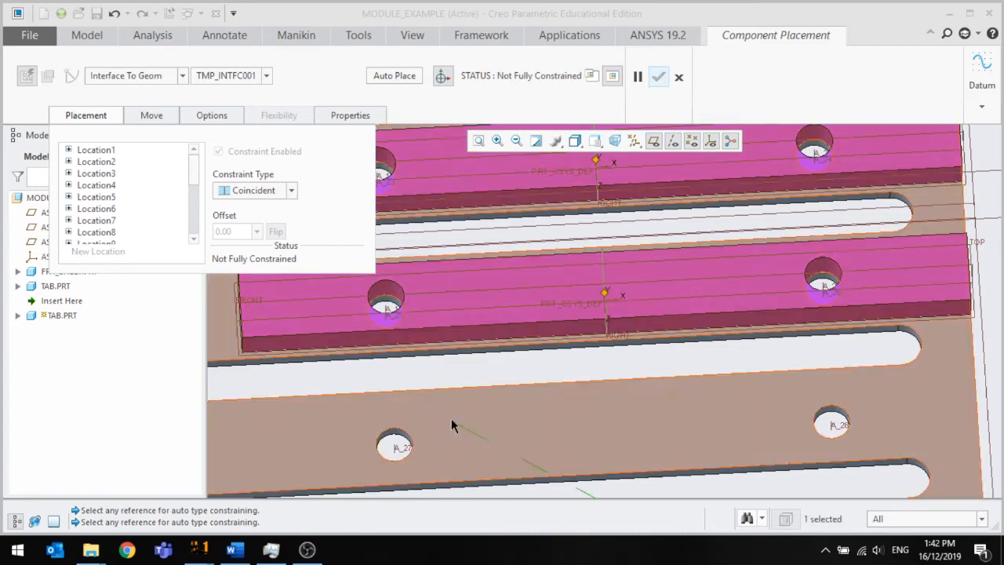
scroll(393, 441, down, 2)
click(392, 437)
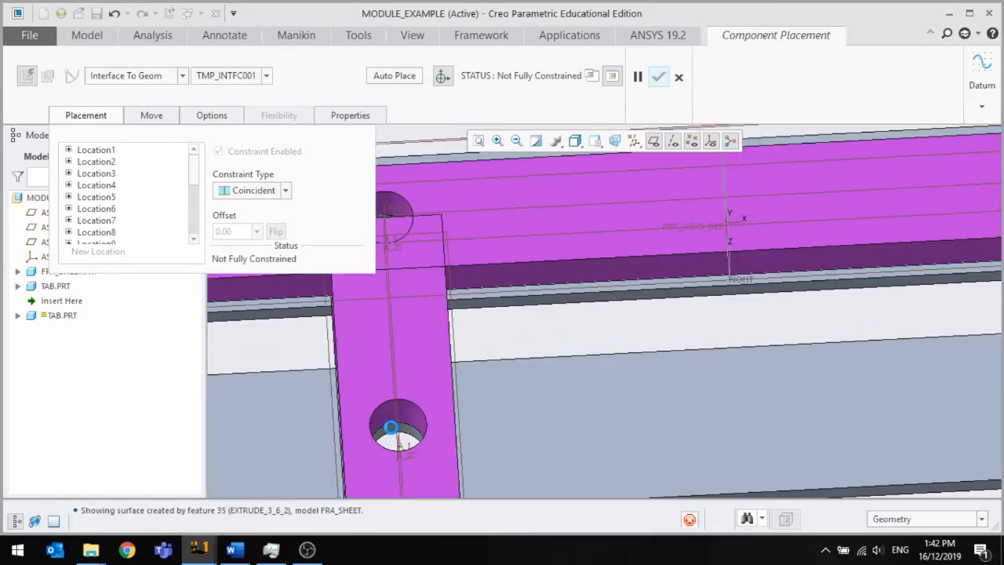
scroll(417, 423, up, 1)
scroll(772, 433, up, 2)
scroll(755, 415, down, 2)
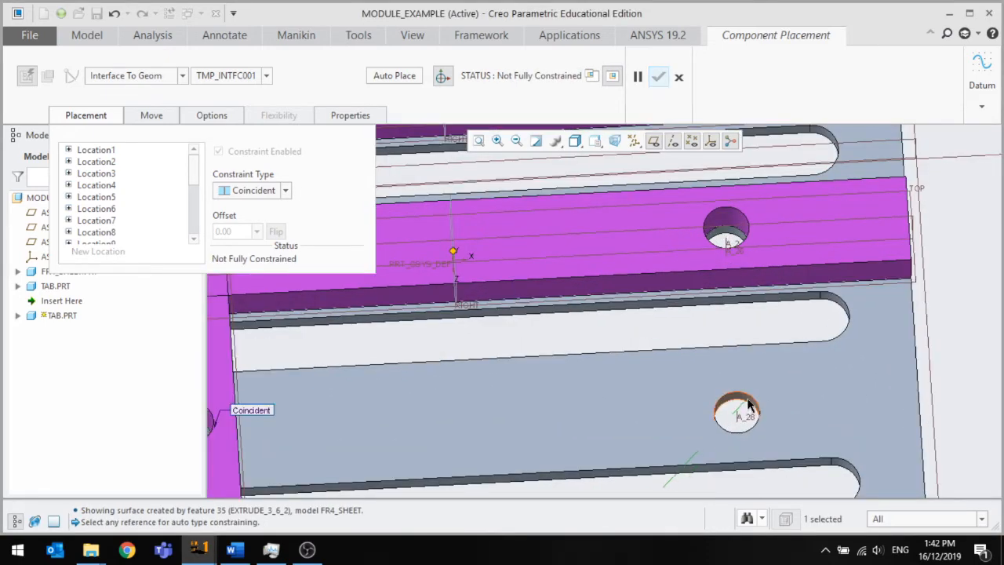
click(749, 405)
scroll(541, 412, up, 3)
scroll(538, 411, down, 2)
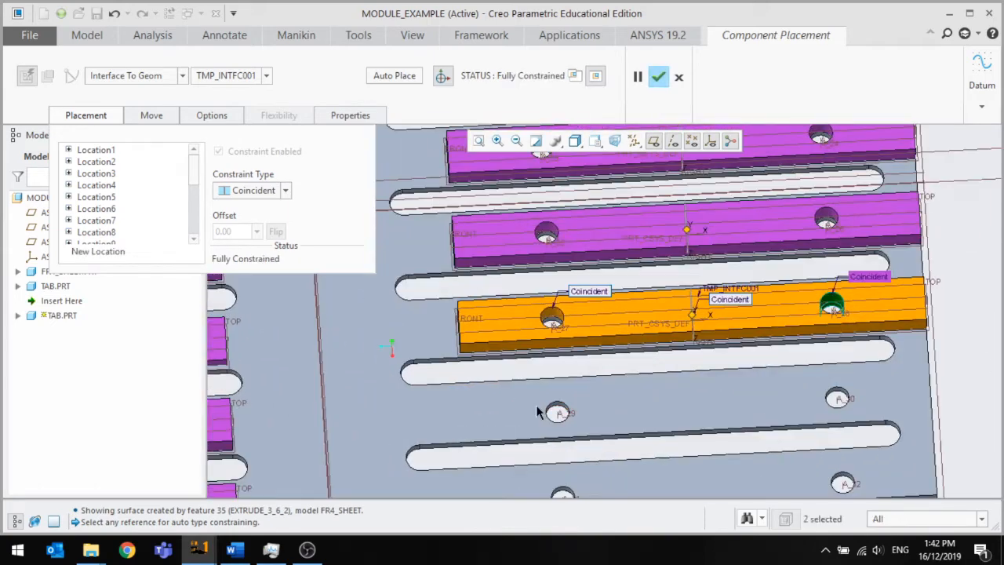
Add a new location for the tab, coincident with the FR4 sheet's top face and its holes A_29 and A_30.
scroll(537, 412, down, 2)
click(98, 251)
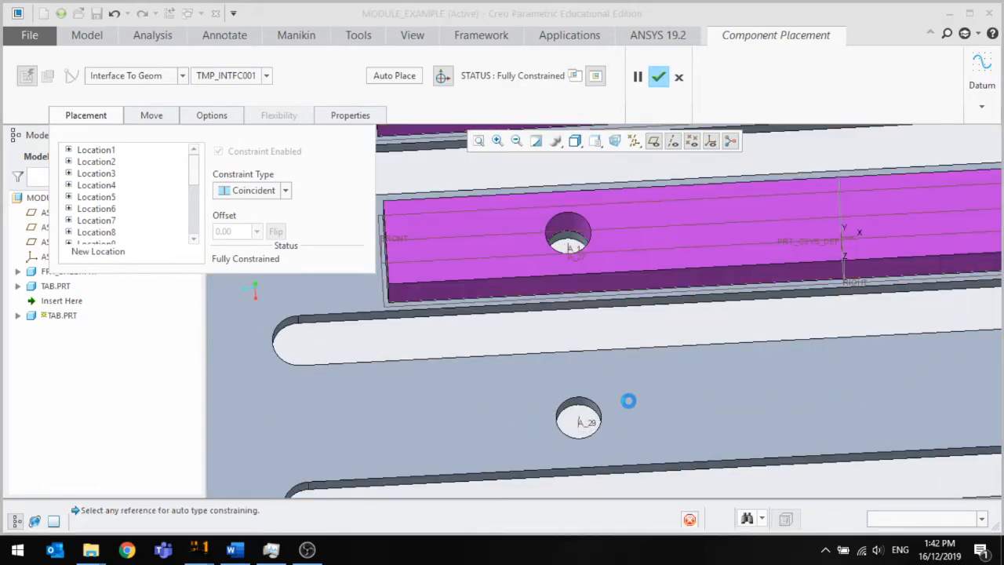
click(571, 418)
scroll(585, 414, down, 2)
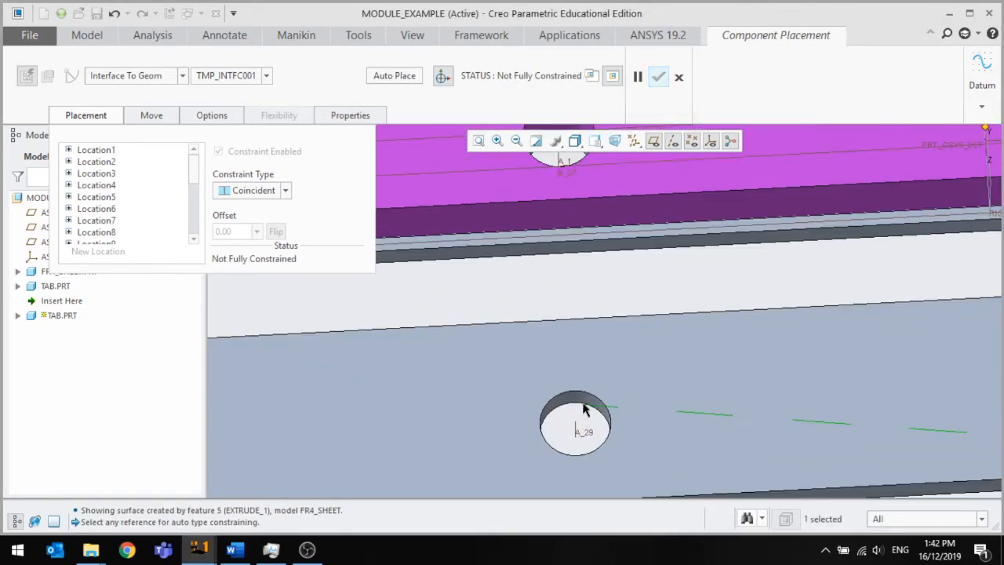
scroll(518, 392, up, 4)
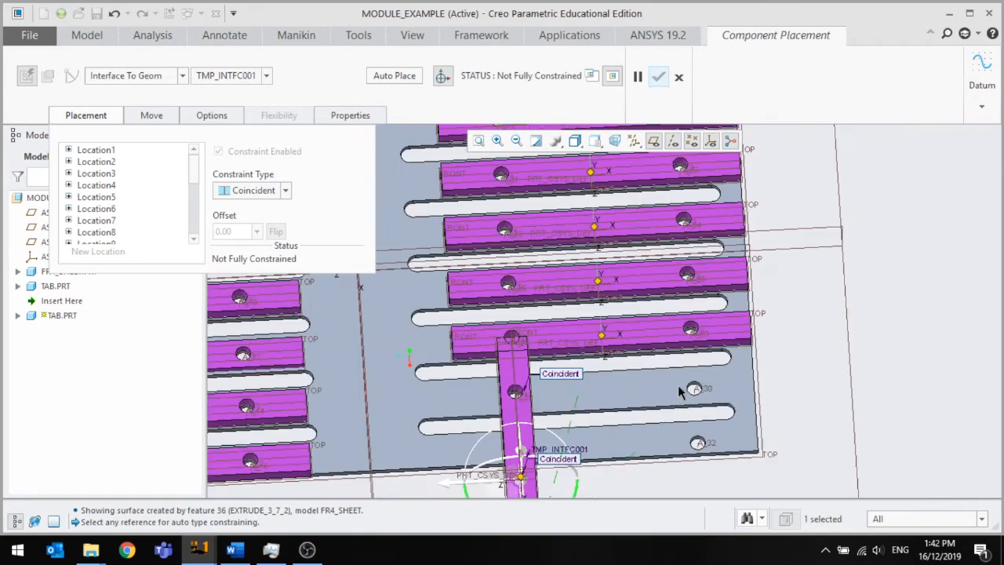
scroll(691, 388, down, 3)
click(668, 394)
scroll(668, 395, up, 3)
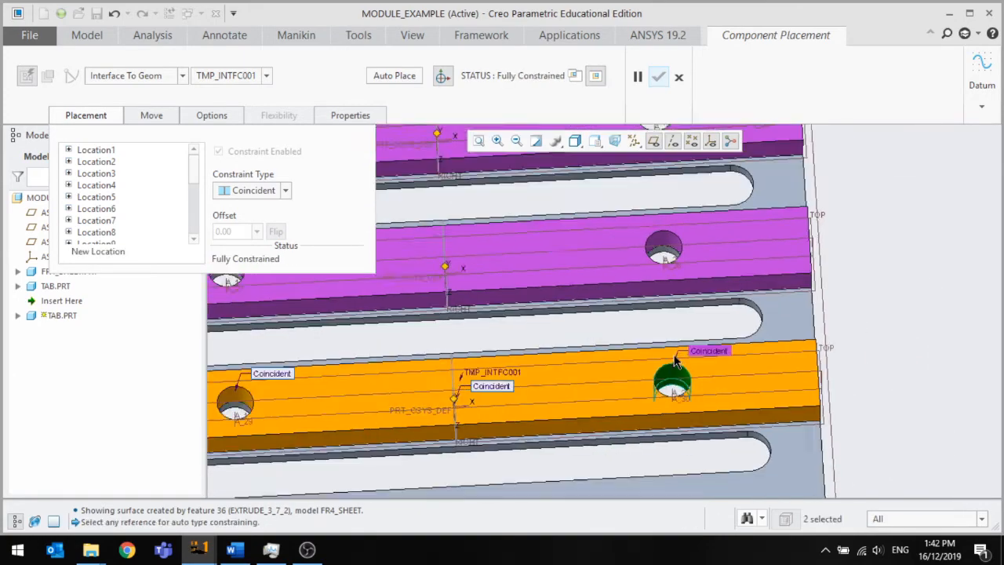
Add the last tab location, coincident with the FR4 sheet's top face and holes A_31 and A_32, and accept the component placement.
scroll(517, 431, down, 2)
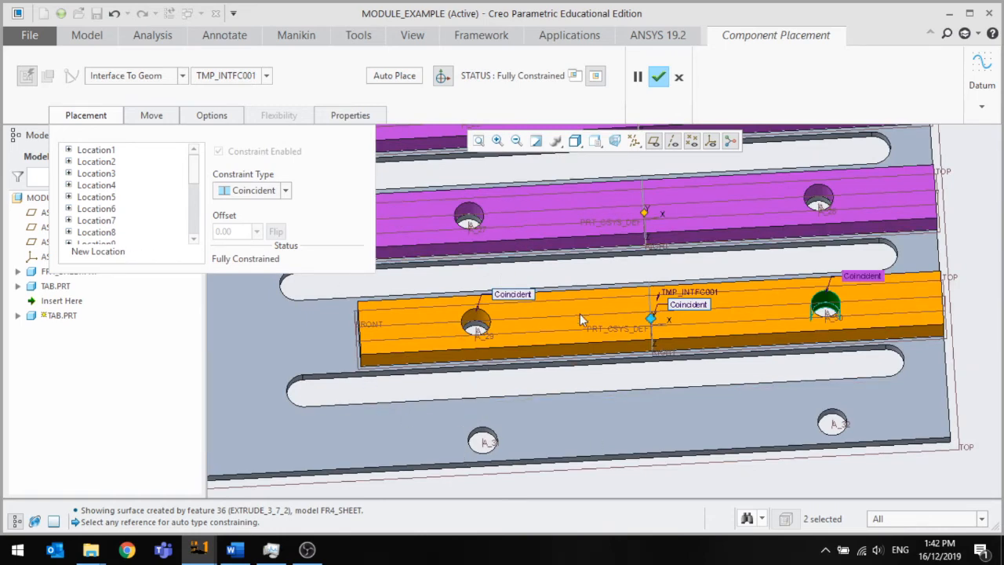
click(145, 252)
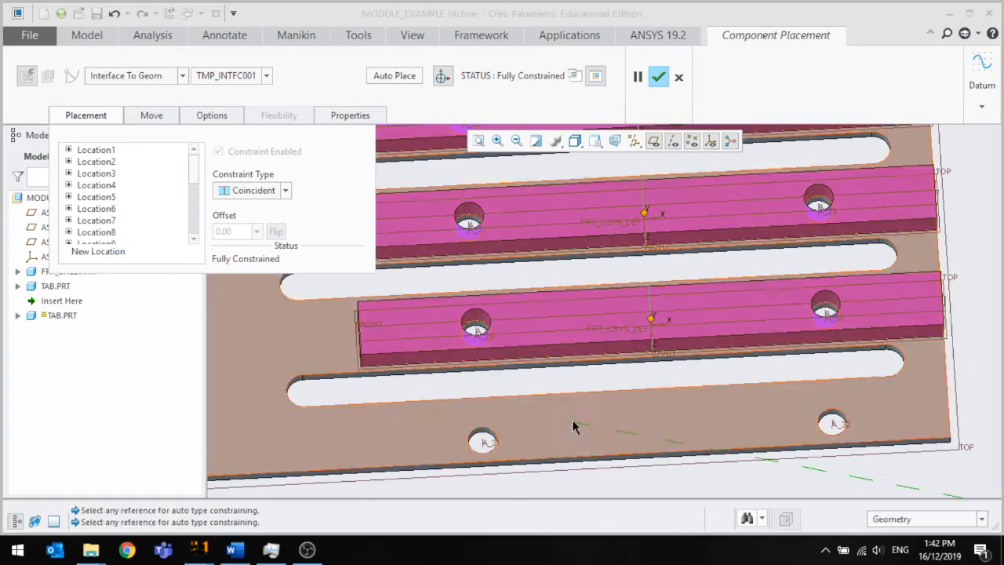
scroll(494, 433, down, 3)
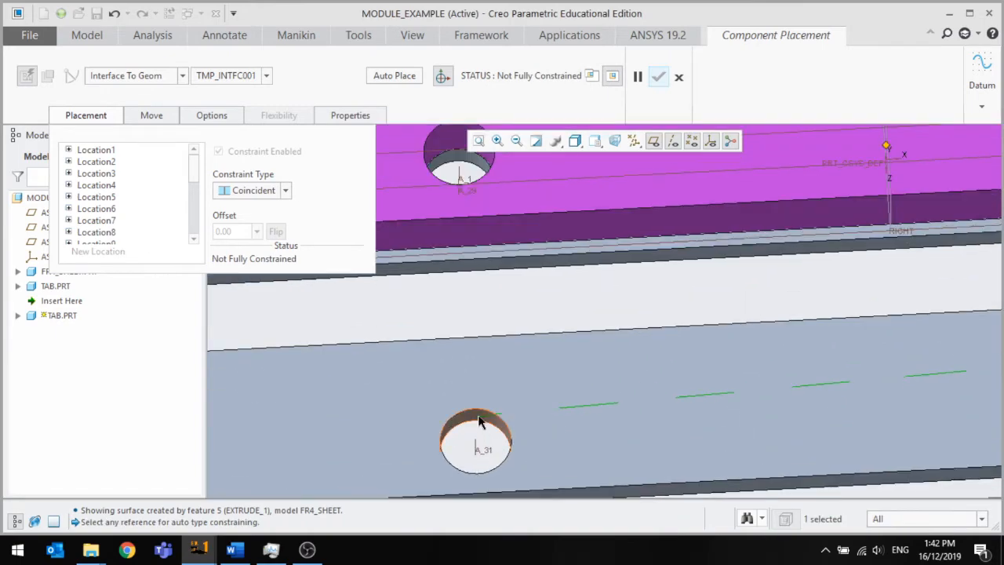
click(445, 405)
scroll(510, 408, up, 5)
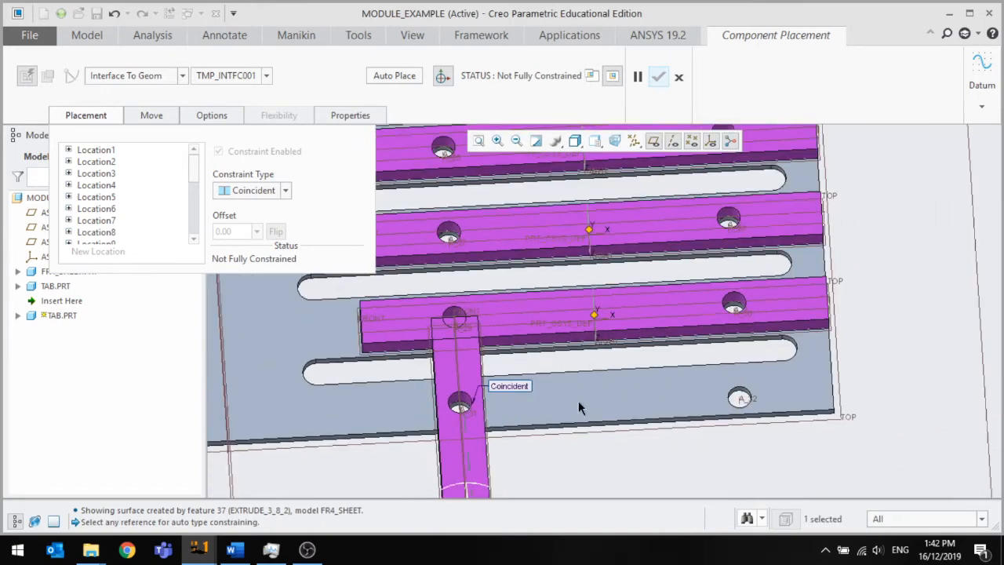
scroll(674, 404, down, 3)
click(657, 392)
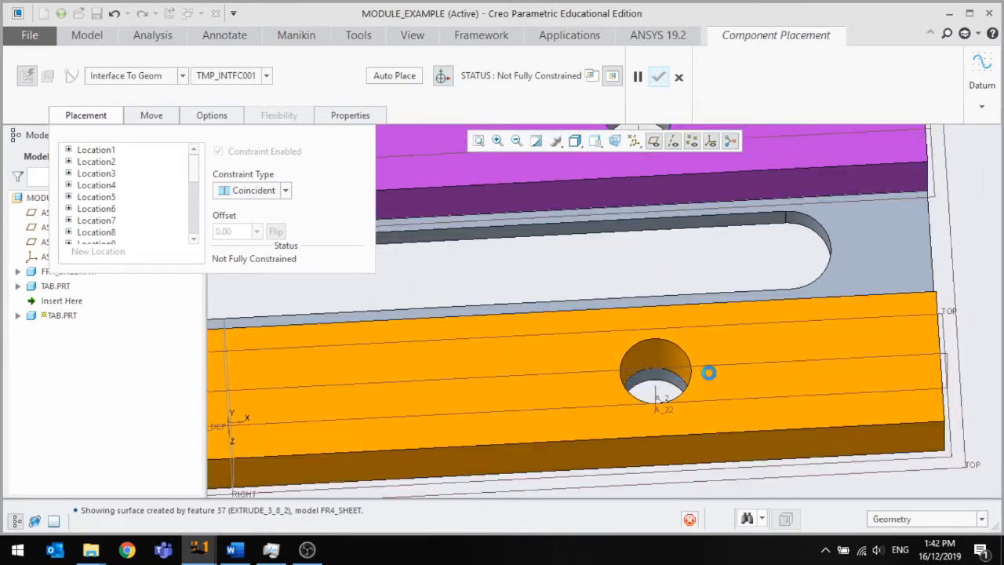
scroll(816, 393, up, 3)
scroll(816, 394, up, 5)
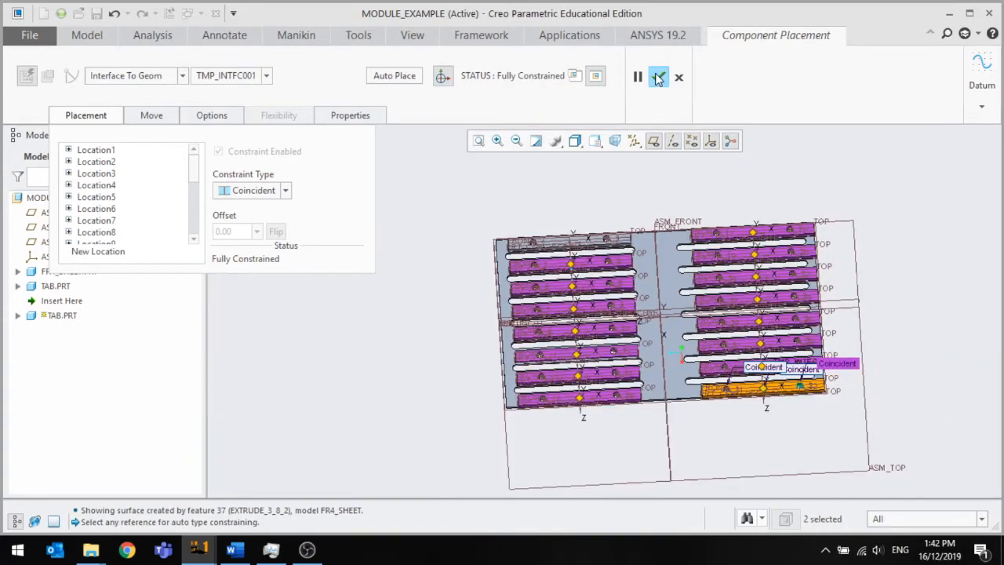
click(659, 77)
Hide the datum planes, axes, points and coordinate systems in the module assembly.
middle_drag(632, 220, 526, 266)
scroll(620, 228, down, 5)
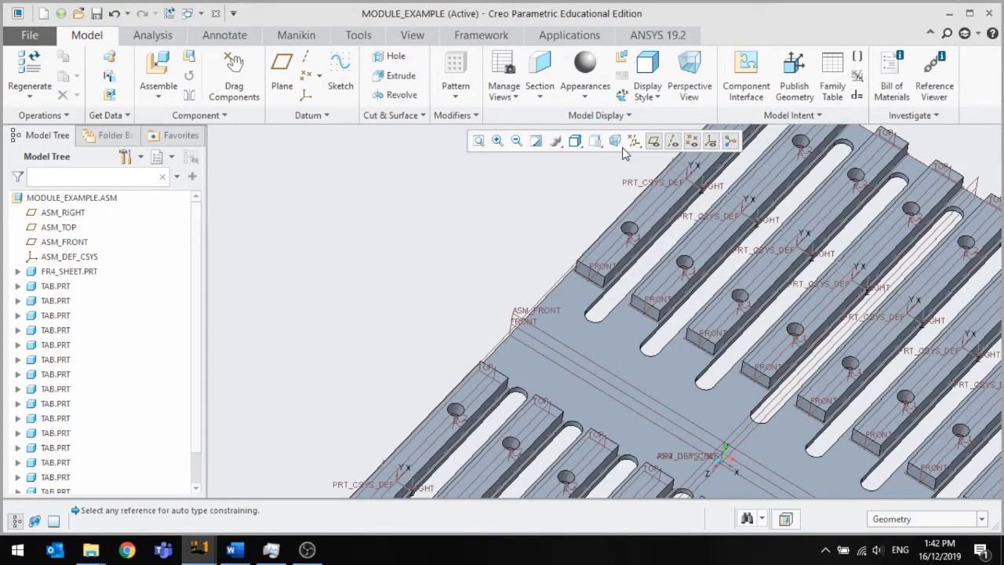
click(653, 142)
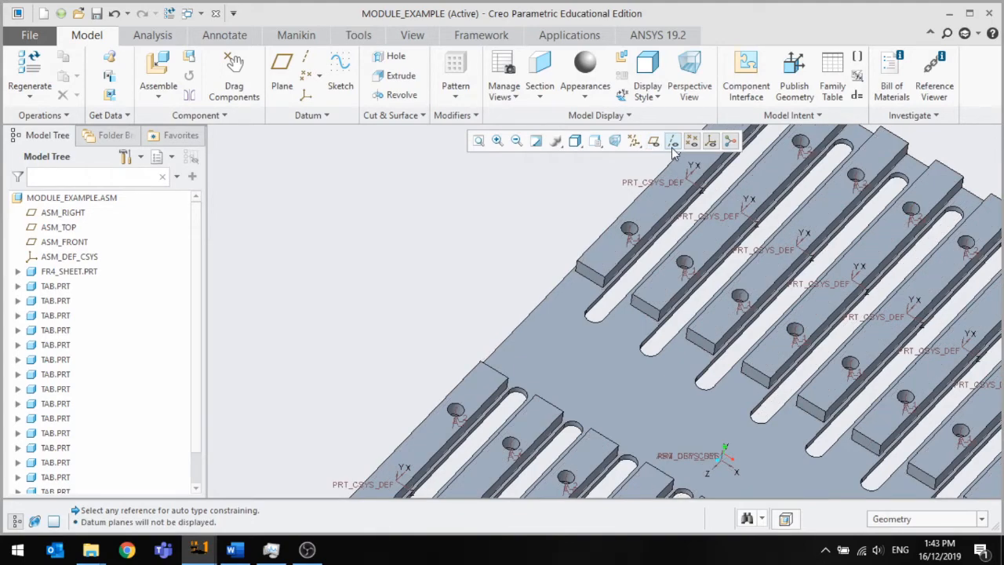
click(672, 145)
click(710, 141)
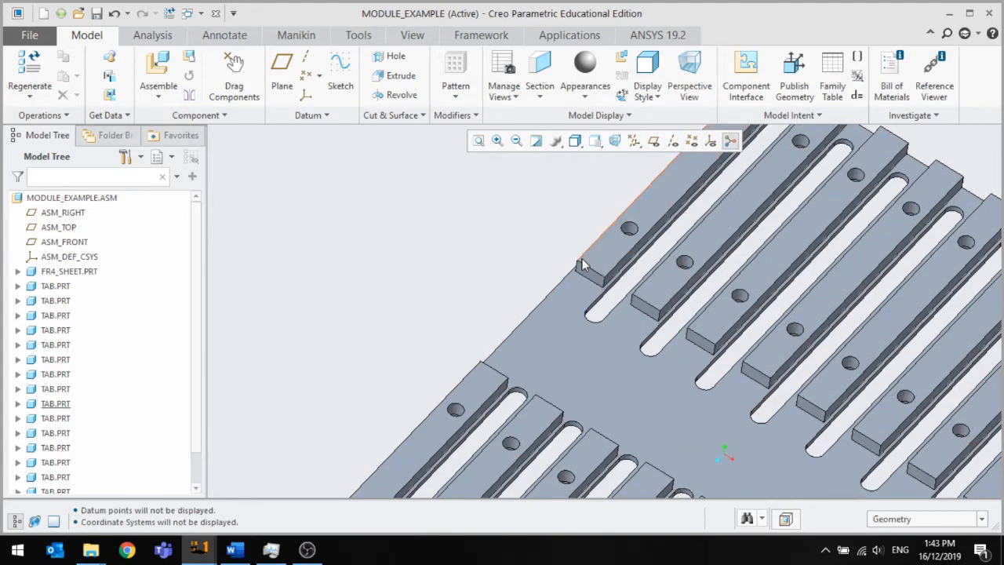
scroll(578, 261, down, 5)
scroll(588, 240, up, 3)
scroll(538, 352, up, 2)
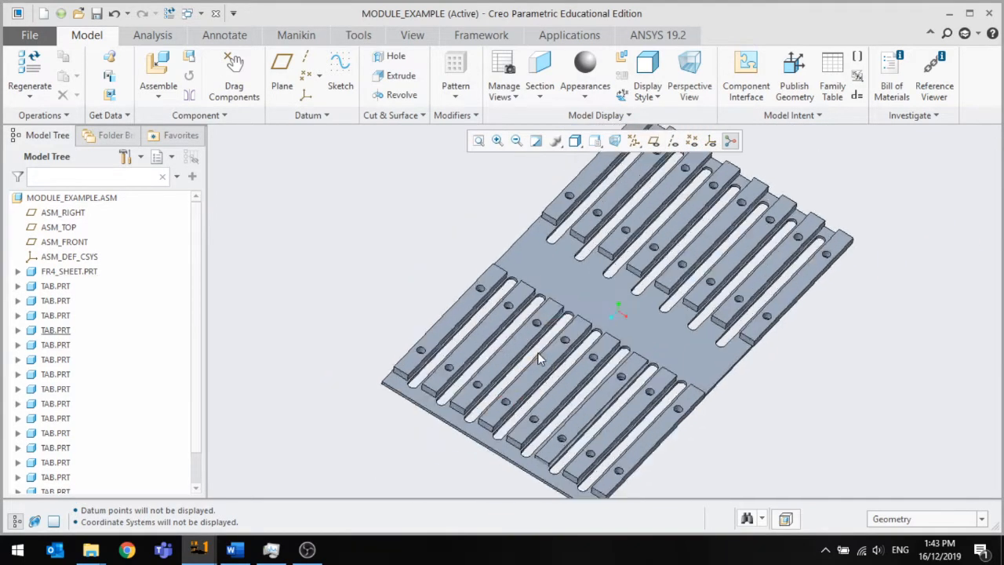
Redisplay the datum axes and inspect the tabs on the FR4 sheet from several angles.
click(672, 143)
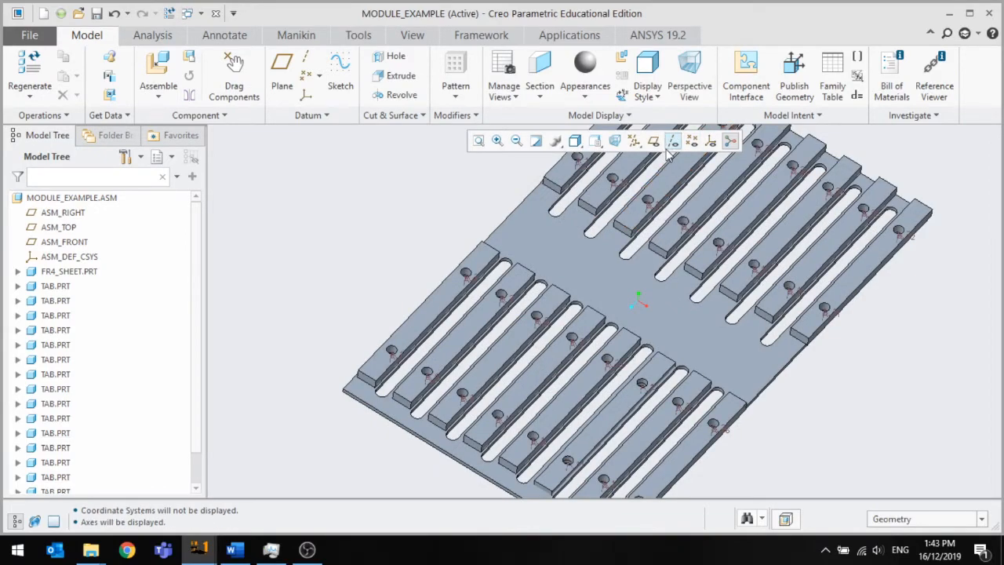
middle_drag(589, 314, 575, 254)
scroll(568, 270, down, 5)
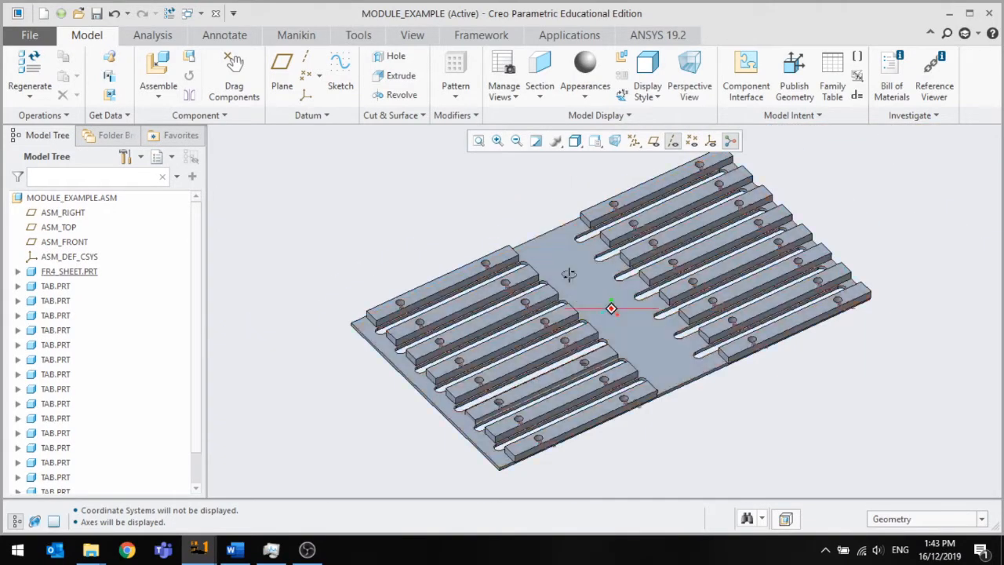
middle_drag(568, 273, 545, 329)
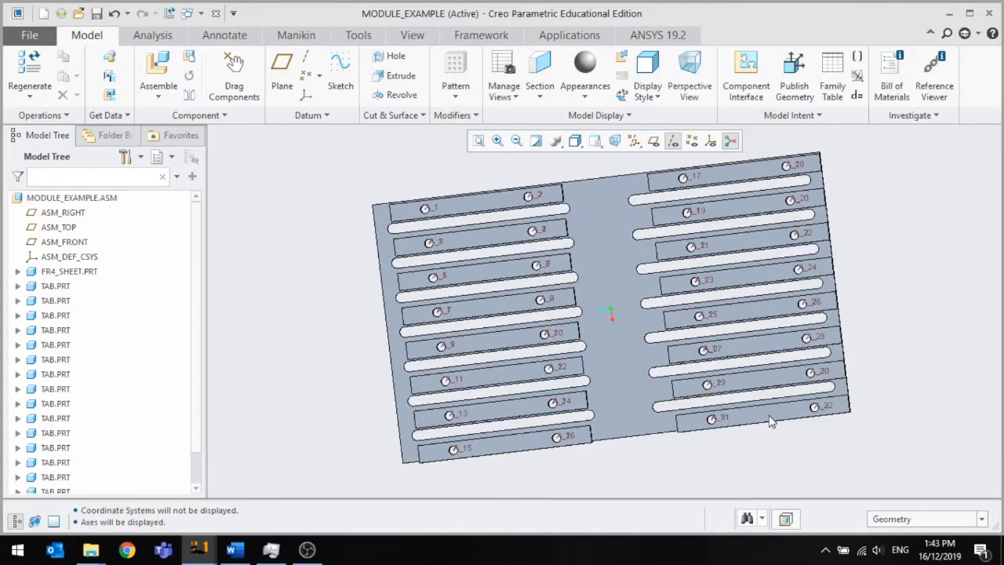
mouse_move(651, 302)
middle_down()
mouse_move(639, 314)
mouse_move(641, 304)
mouse_move(615, 295)
middle_up()
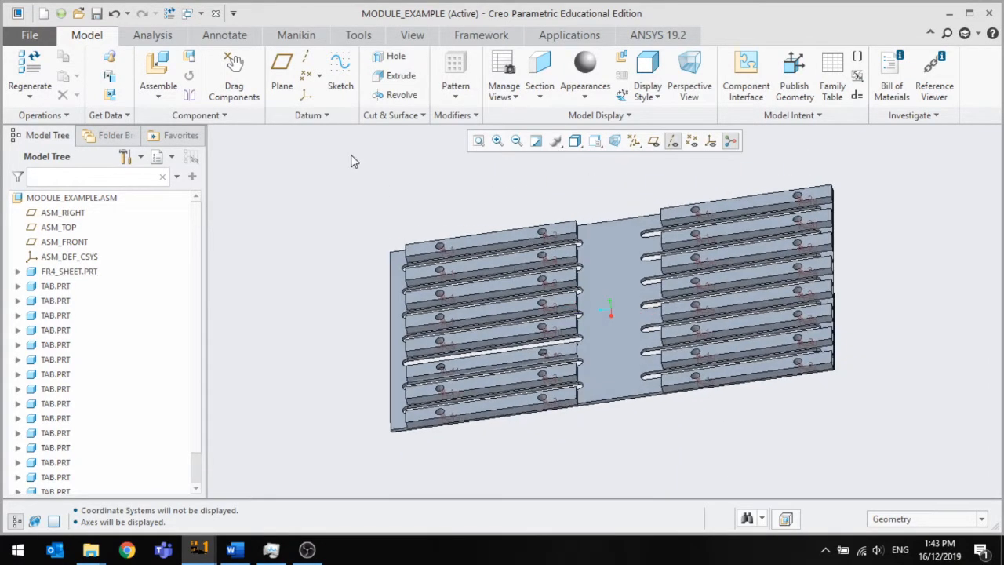
Undo and redo the placement of the additional tabs, and save the MODULE_EXAMPLE assembly.
click(112, 16)
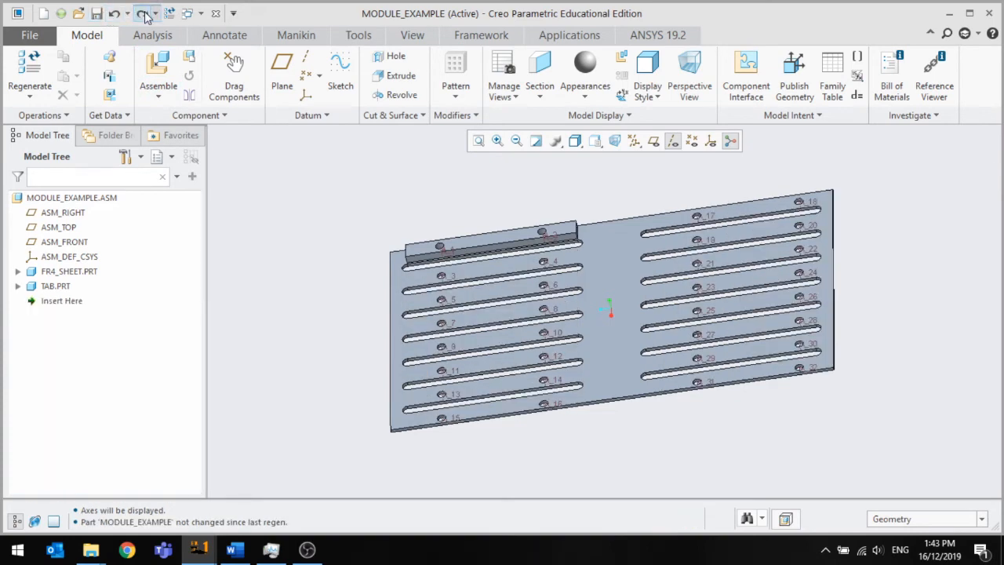
click(142, 14)
click(95, 15)
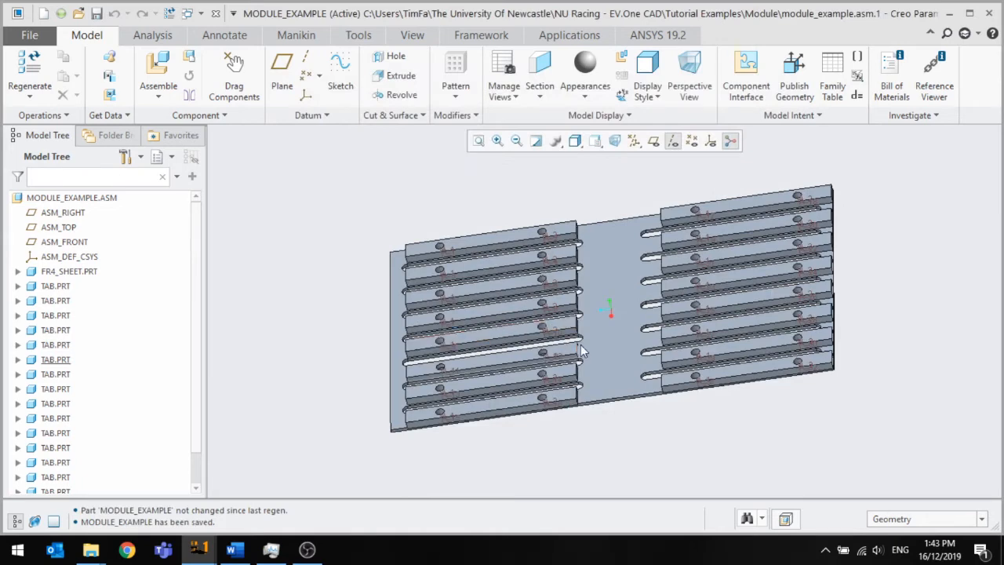
Insert cell.prt into the module assembly and drop it over the middle of the FR4 sheet.
click(157, 69)
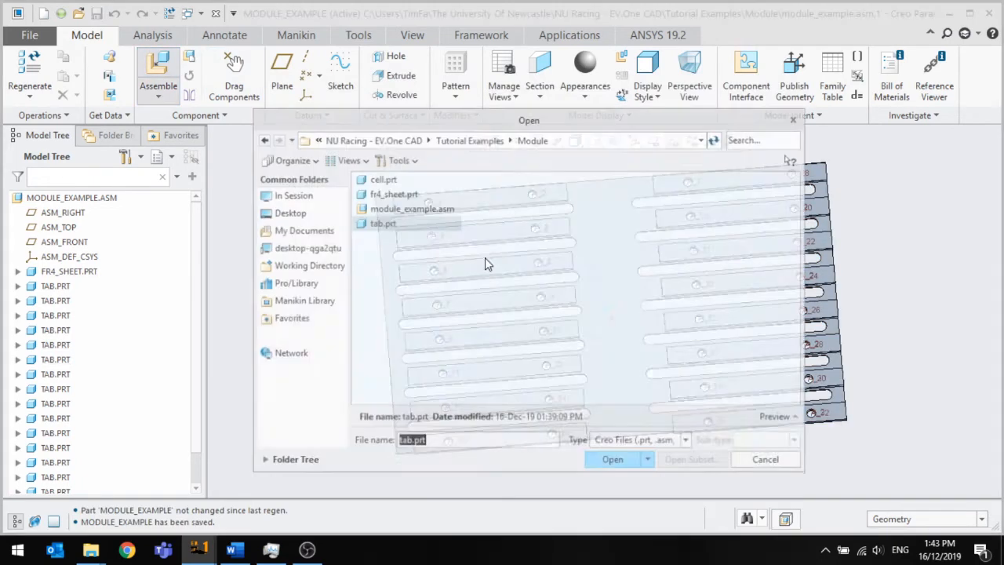
click(384, 181)
click(612, 460)
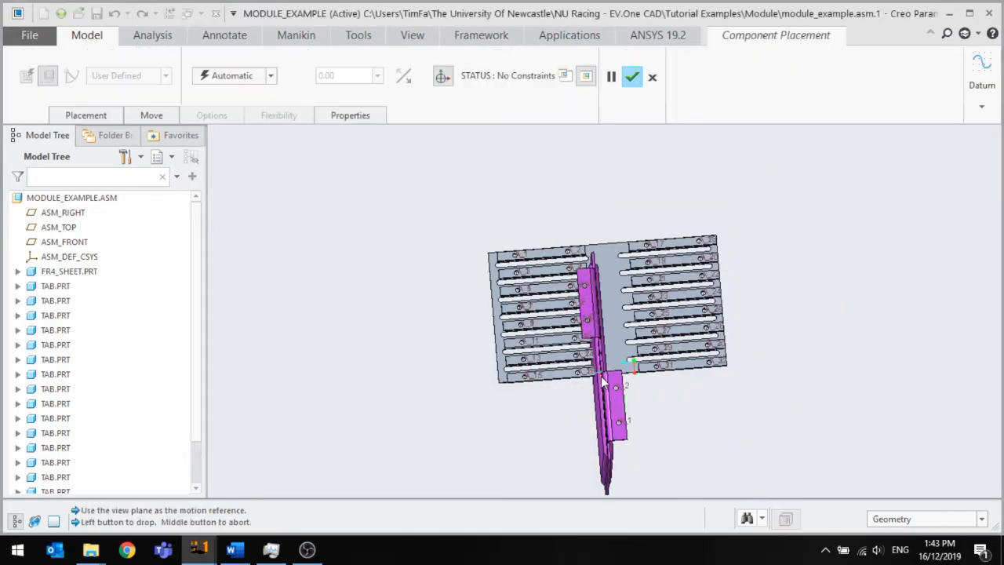
click(599, 297)
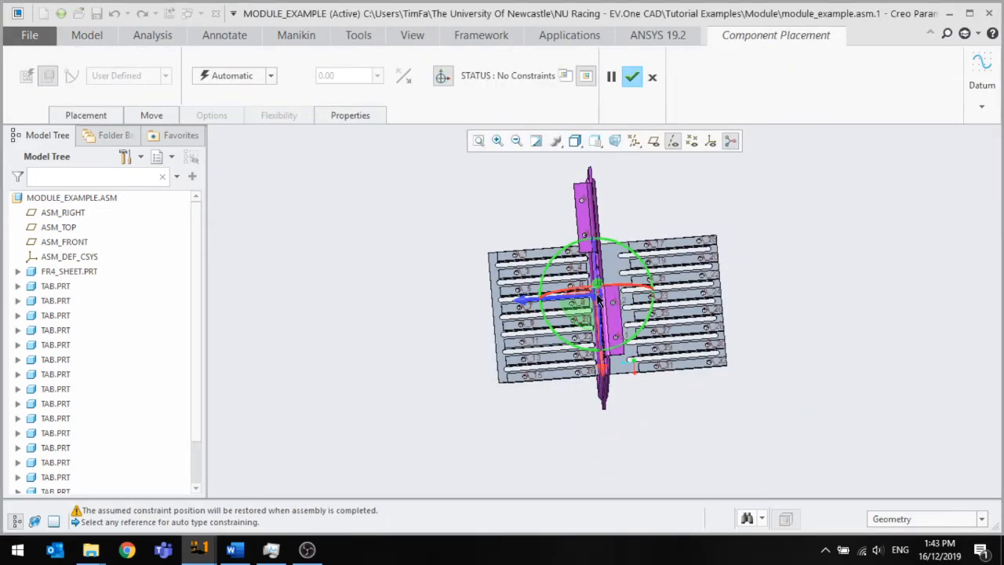
scroll(542, 313, up, 2)
scroll(566, 316, down, 6)
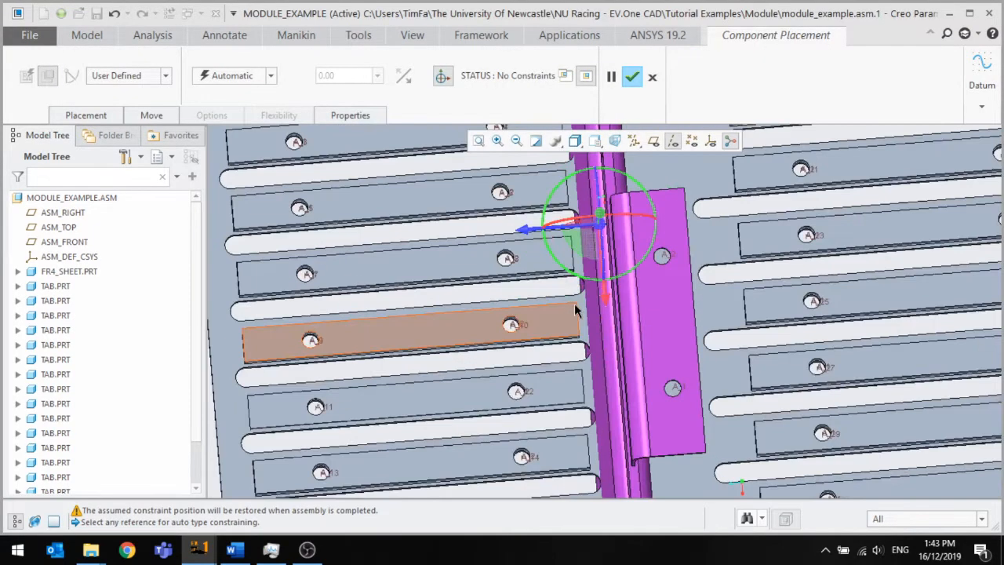
scroll(575, 309, up, 4)
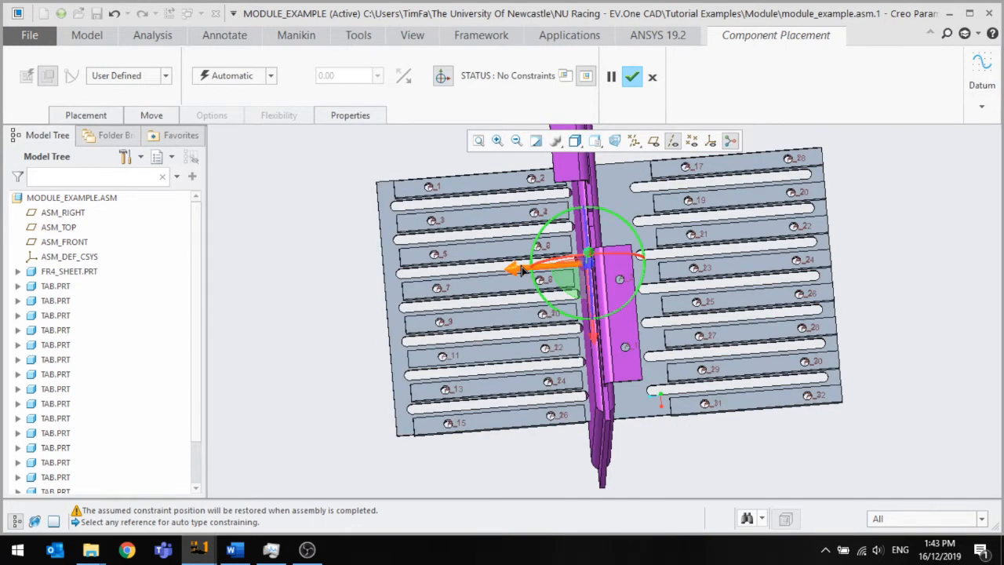
scroll(573, 383, up, 3)
scroll(597, 329, down, 2)
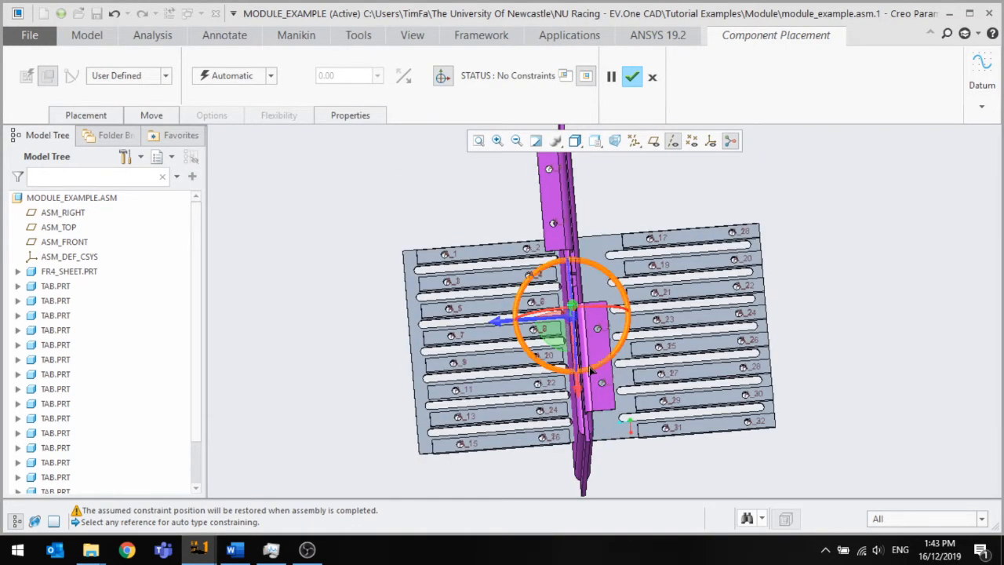
middle_drag(586, 361, 524, 308)
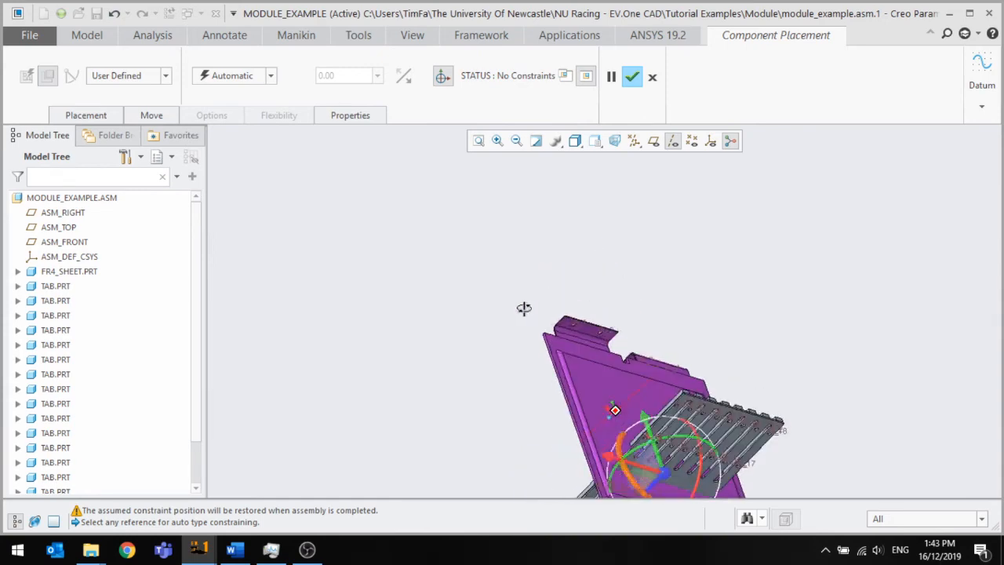
Constrain the flat face of the cell's bent tab coincident with the surface of a tab on the FR4 sheet.
scroll(588, 319, down, 4)
click(589, 318)
scroll(589, 320, up, 3)
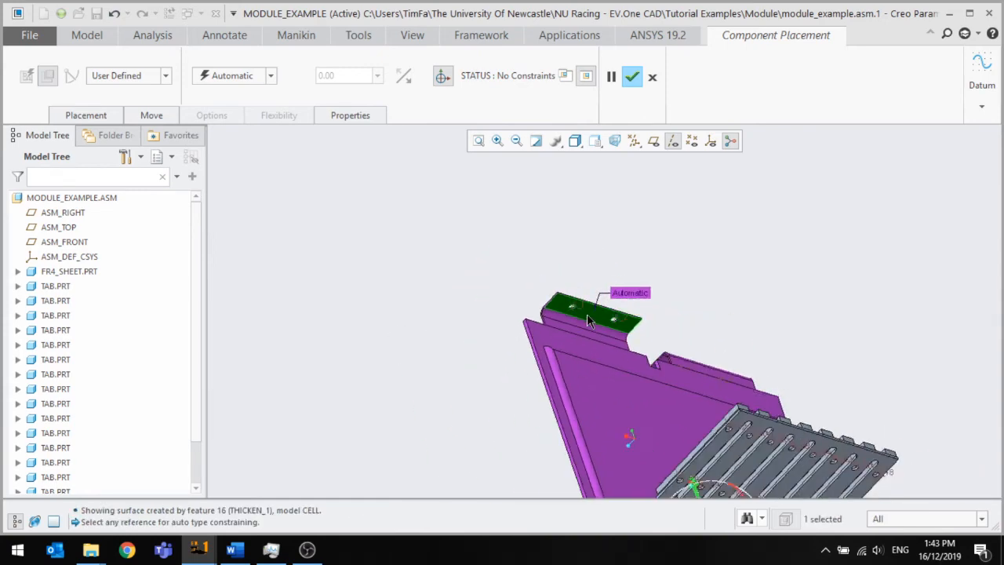
middle_drag(588, 320, 610, 421)
scroll(695, 336, down, 4)
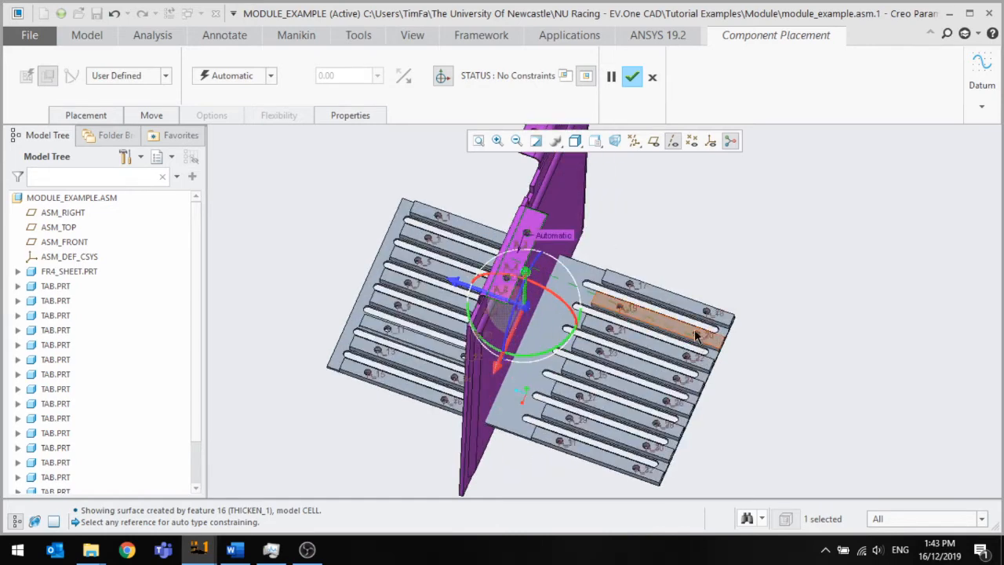
scroll(695, 336, down, 4)
click(686, 303)
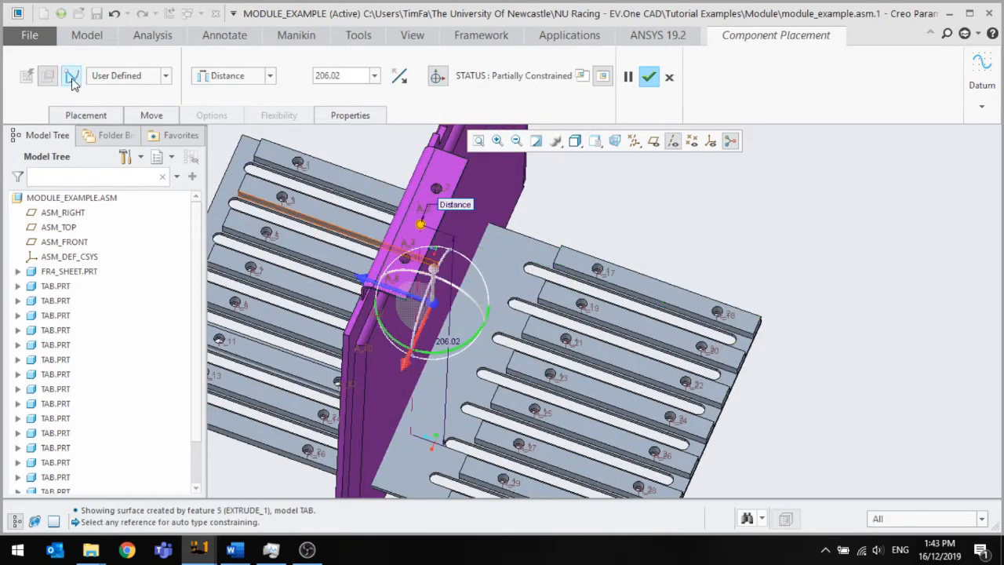
click(269, 76)
click(257, 131)
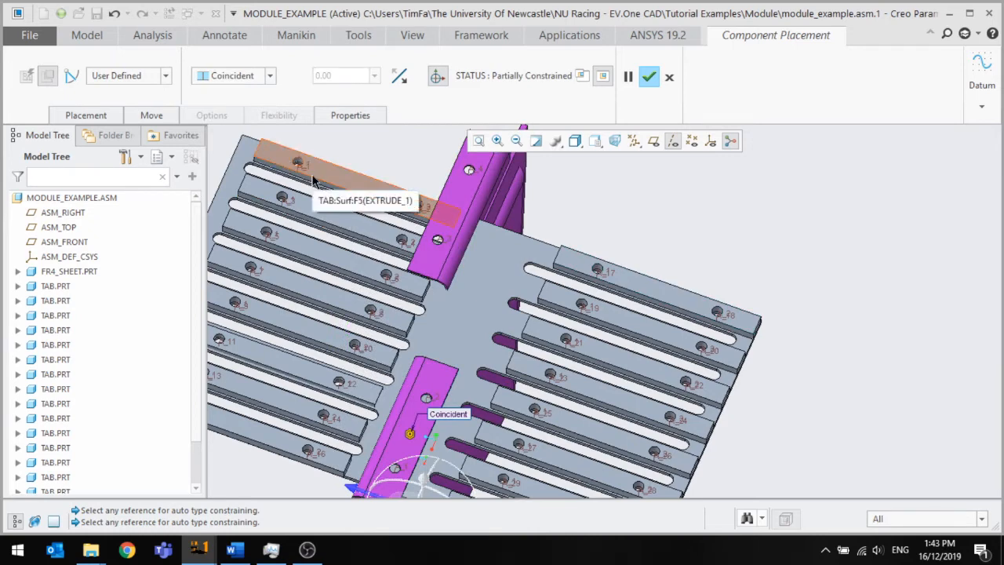
Make the end hole of the cell's bent tab coincident with hole A_18 of the outermost tab on the FR4 sheet.
scroll(381, 269, down, 5)
scroll(378, 344, up, 4)
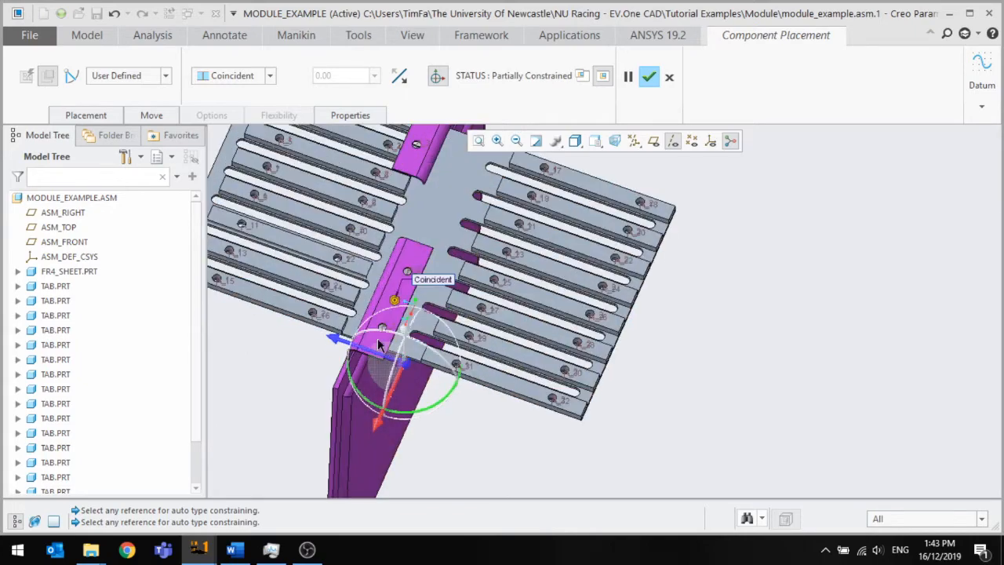
scroll(378, 344, up, 3)
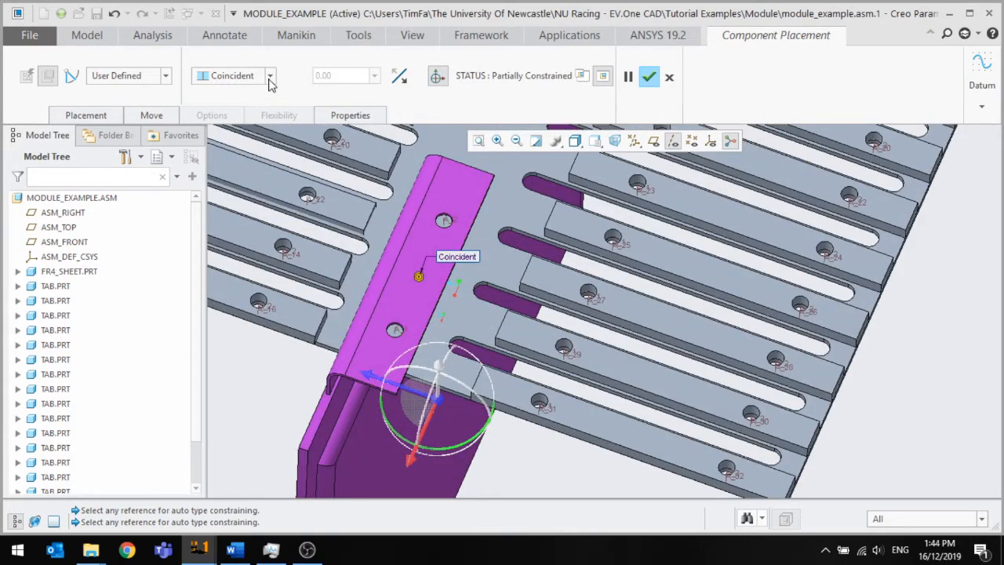
scroll(434, 301, up, 6)
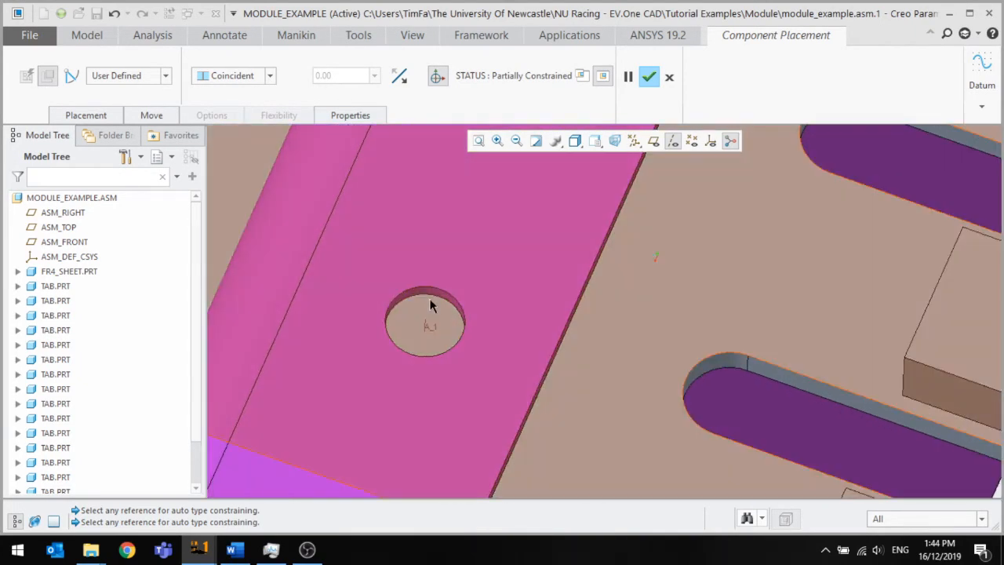
click(434, 300)
scroll(427, 318, down, 6)
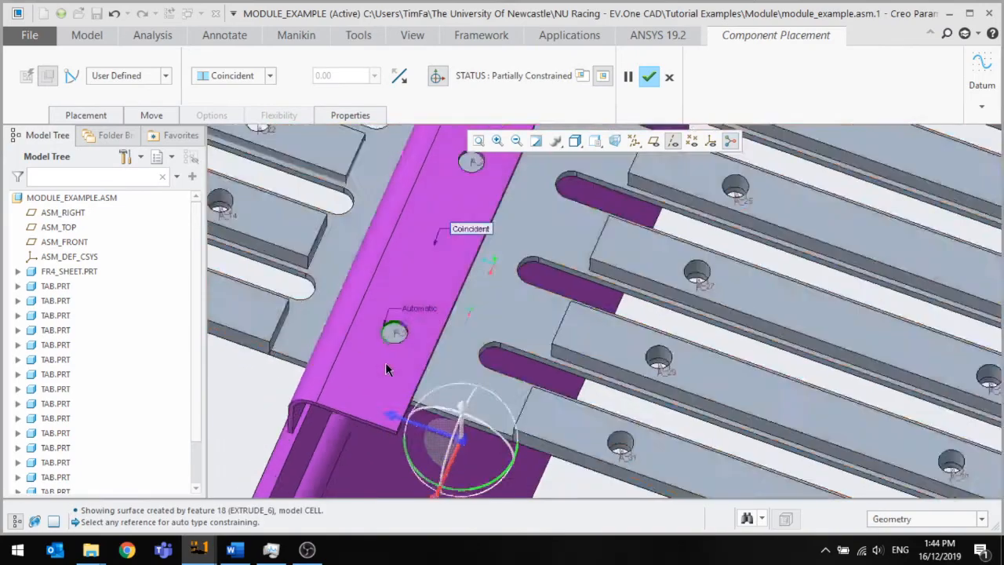
scroll(764, 191, up, 4)
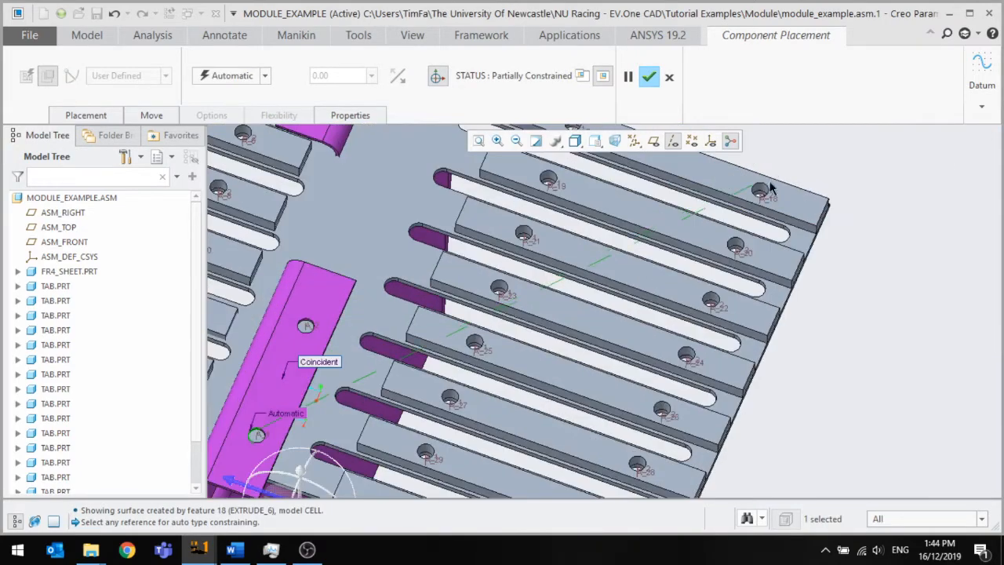
click(764, 194)
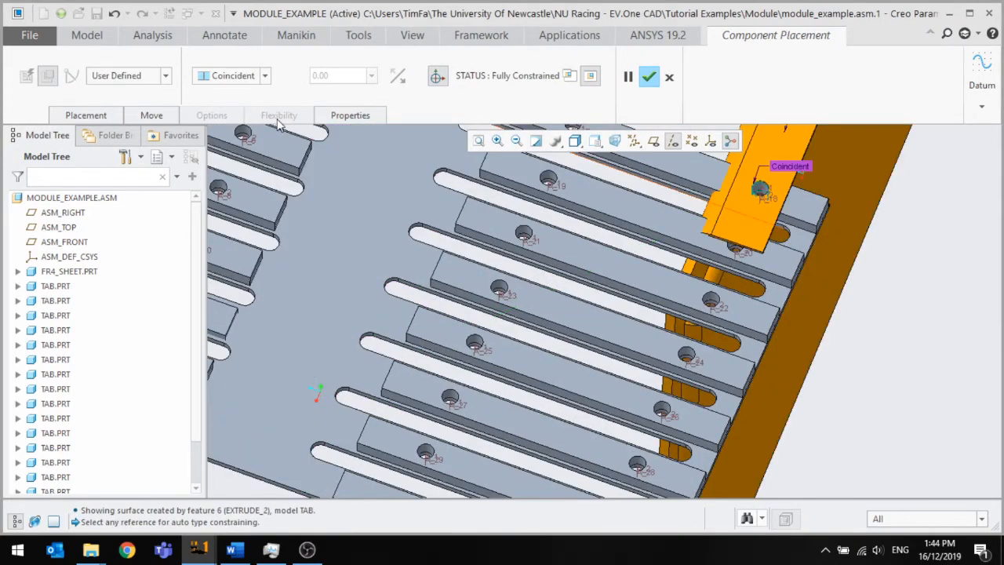
Add a third placement constraint between the second hole of the cell's bent tab and hole A_17 of the same FR4 sheet tab.
click(86, 115)
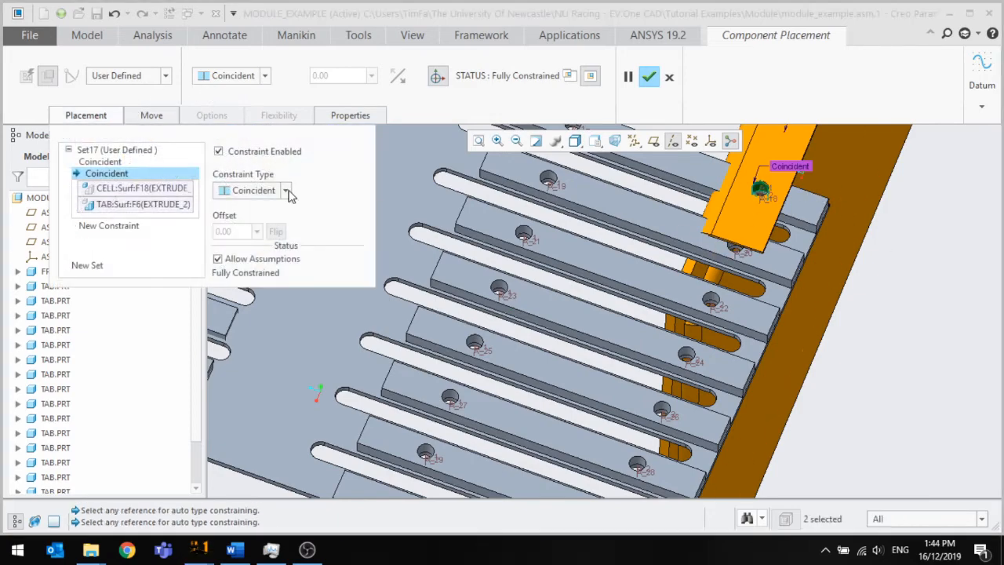
click(115, 228)
middle_drag(408, 361, 515, 287)
scroll(629, 250, up, 5)
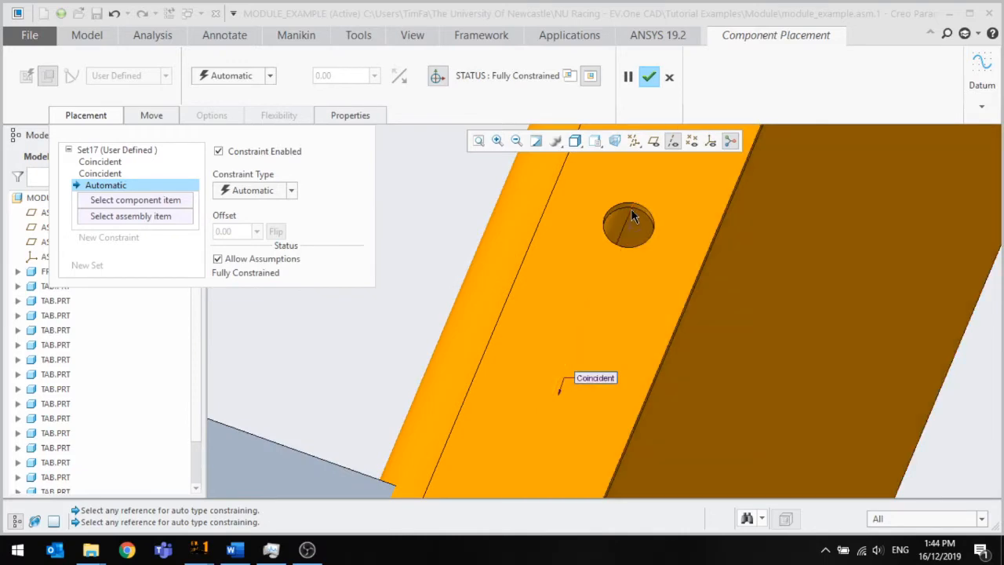
click(627, 205)
scroll(609, 216, down, 5)
scroll(541, 365, down, 3)
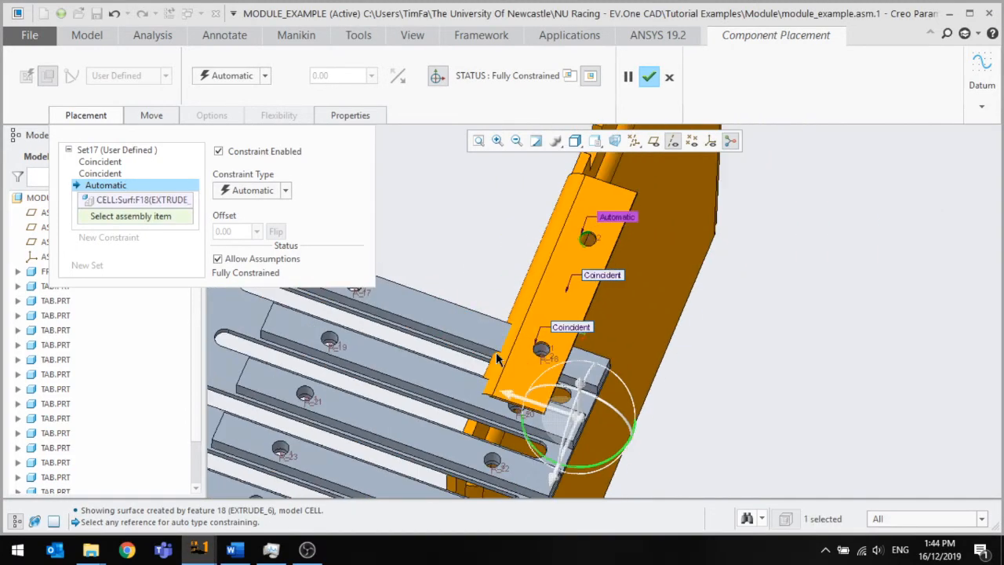
scroll(416, 330, up, 4)
scroll(479, 309, up, 3)
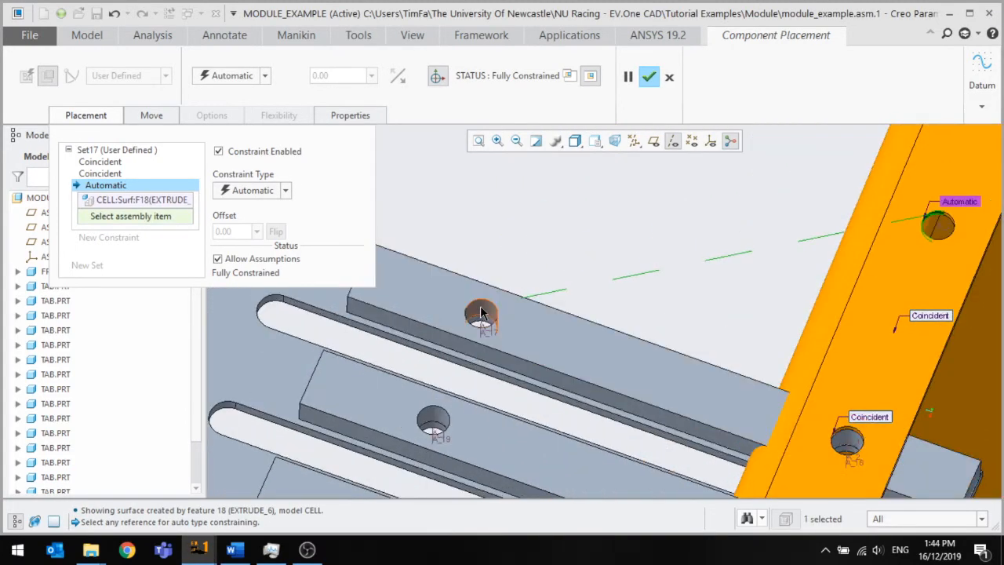
click(480, 313)
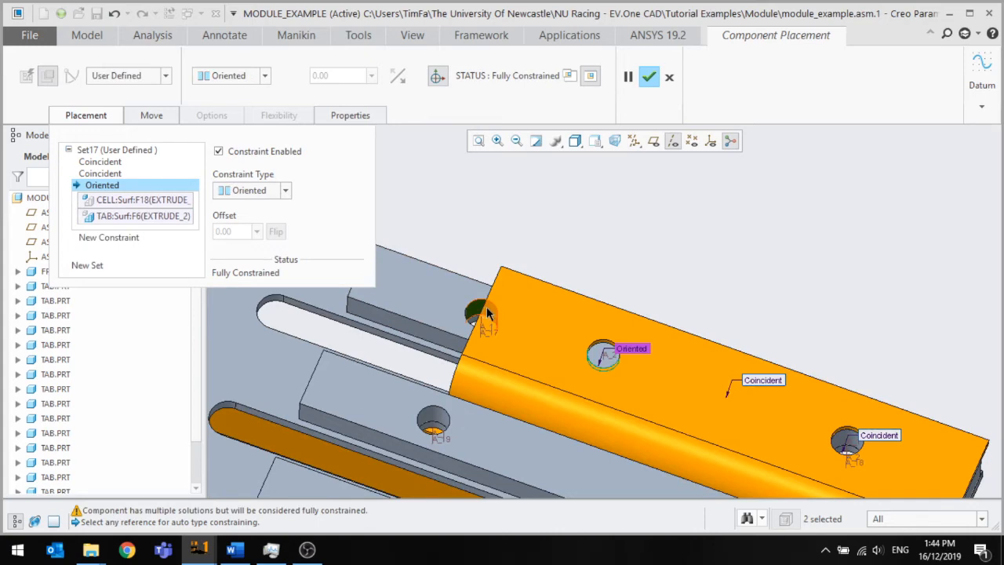
Check how the cell's bent tabs line up with the FR4 sheet tabs and accept the component placement.
scroll(504, 279, down, 3)
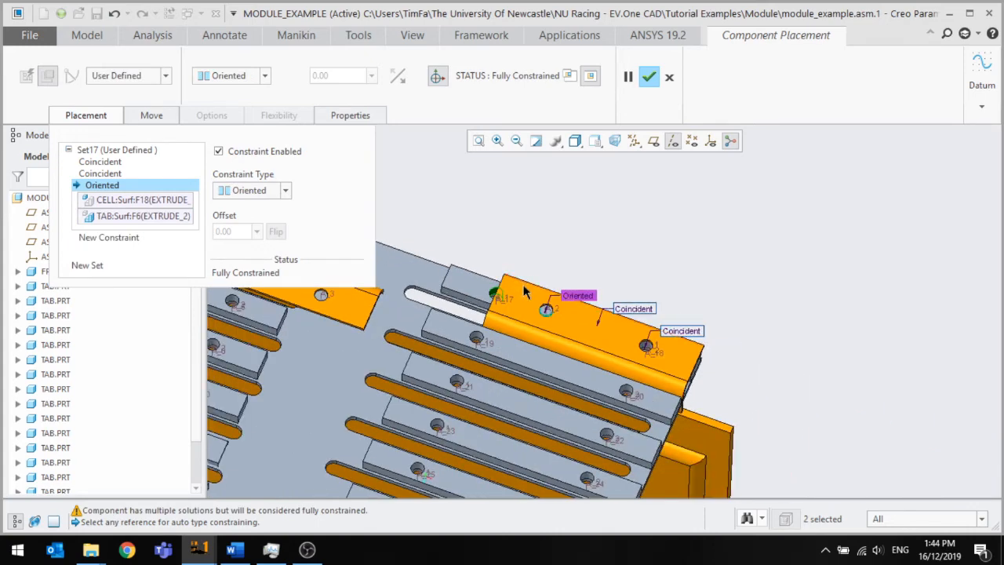
scroll(597, 315, down, 3)
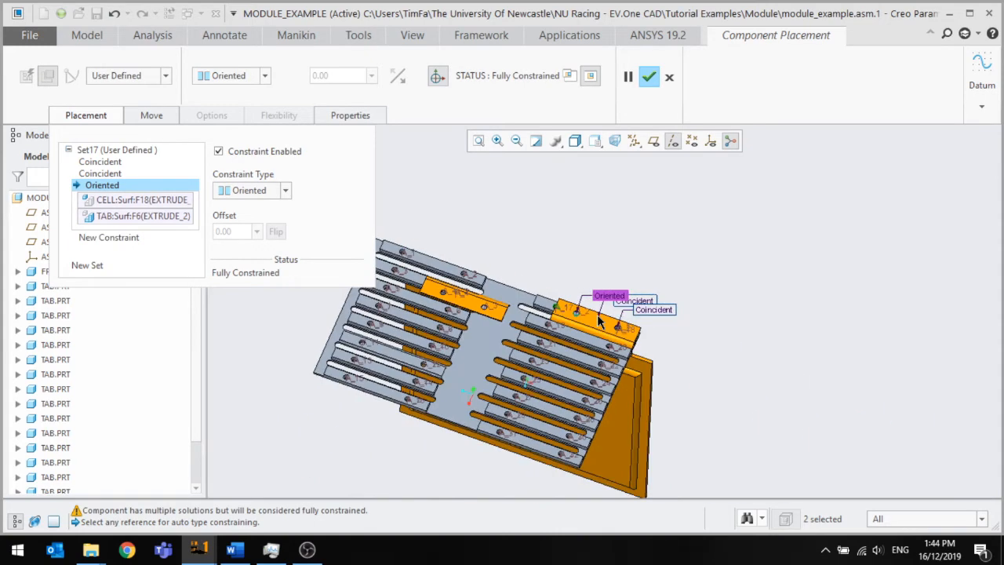
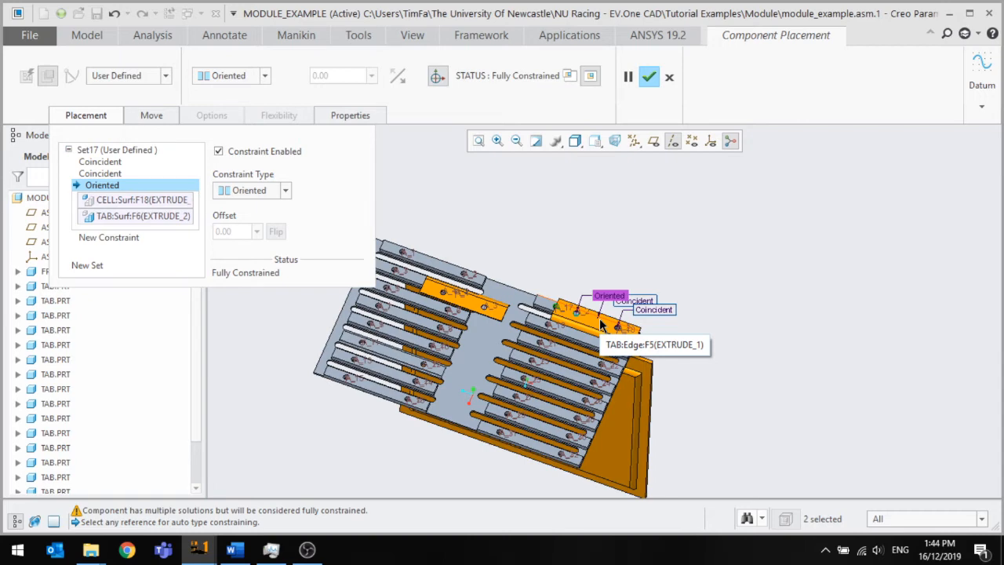
scroll(519, 308, down, 3)
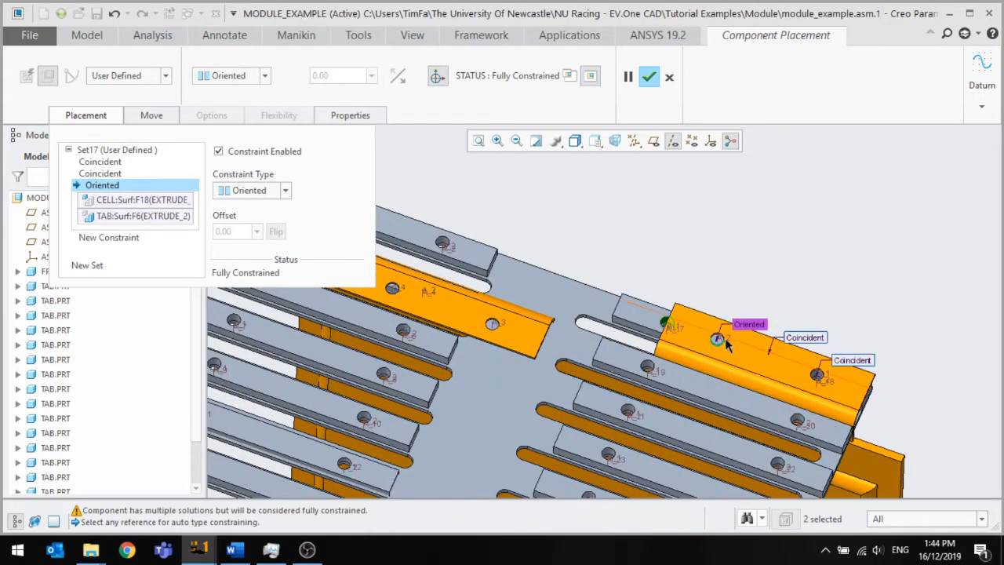
scroll(775, 372, up, 3)
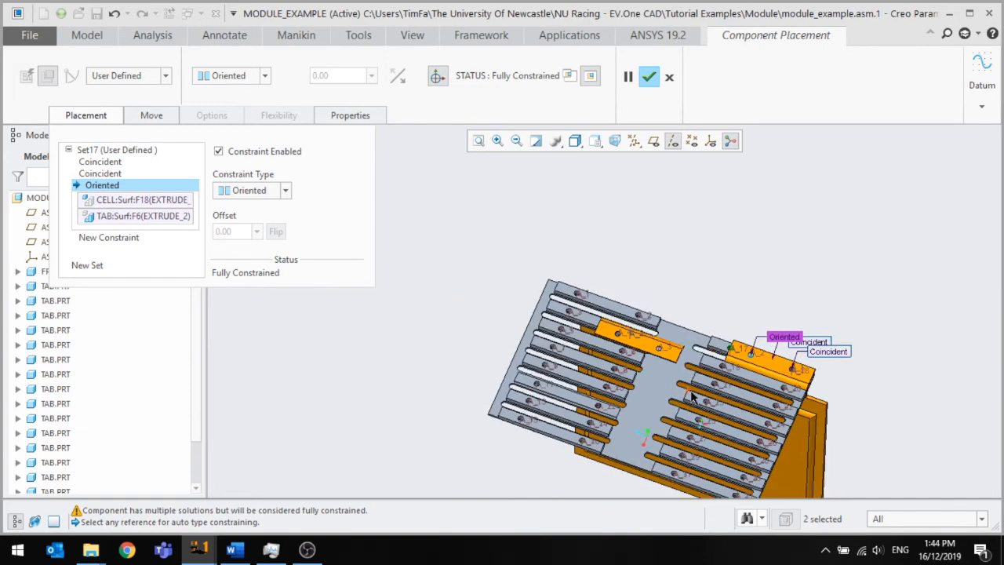
scroll(692, 396, up, 1)
scroll(667, 377, down, 5)
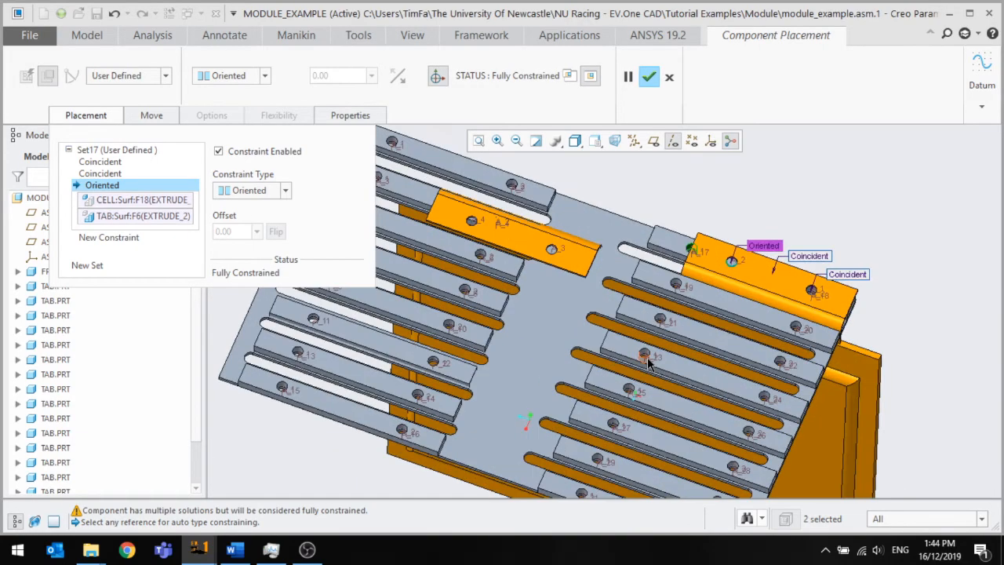
scroll(647, 361, up, 1)
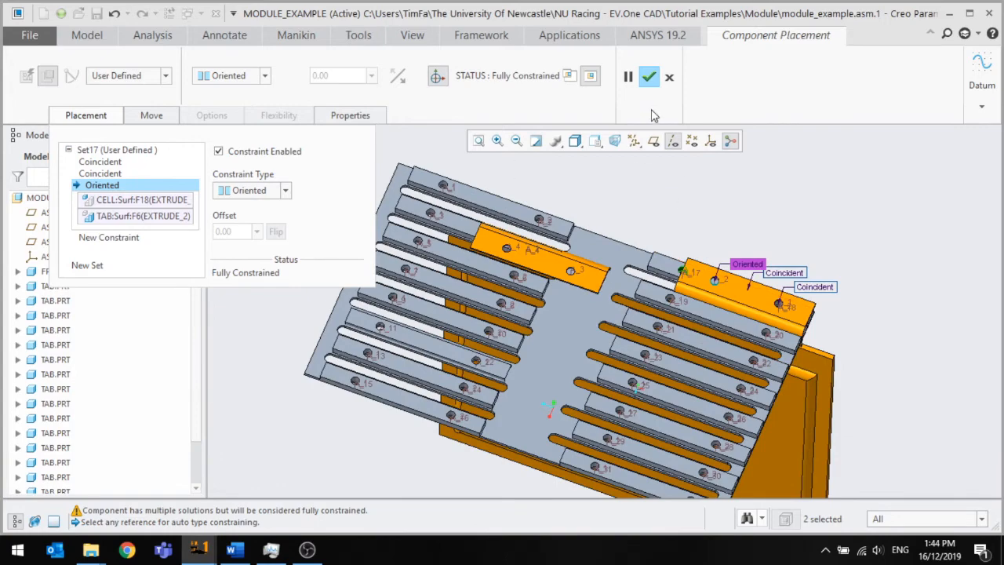
click(655, 84)
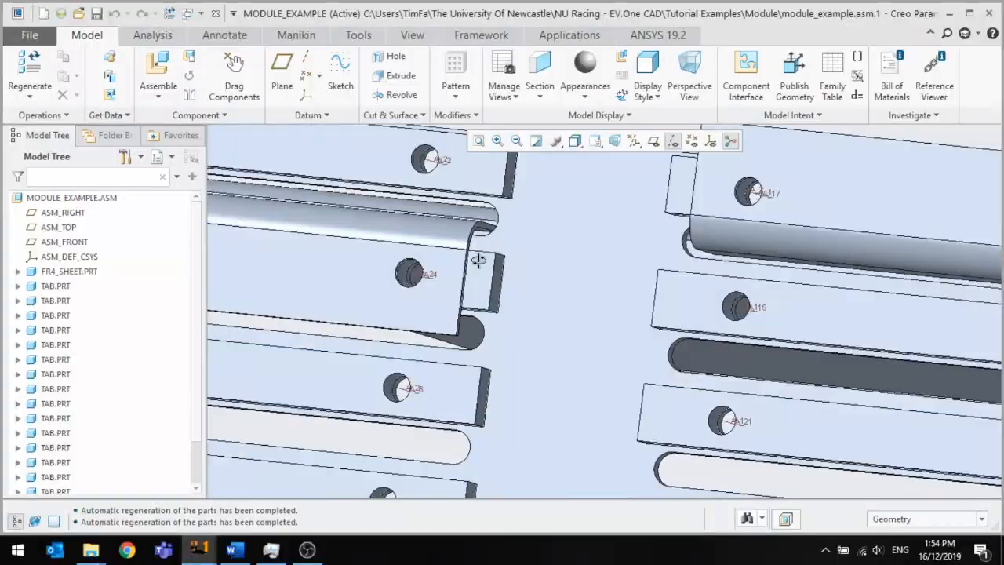
Compare the cell's bent tabs with the slots and tabs of the FR4 sheet, and open the cell part from the assembly.
scroll(477, 259, up, 3)
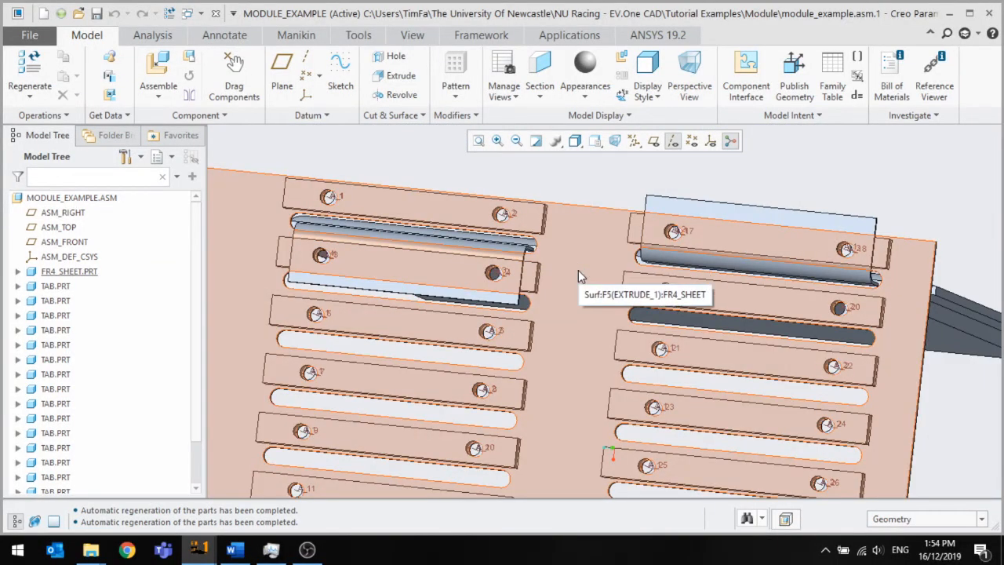
mouse_move(578, 270)
middle_down()
mouse_move(587, 285)
mouse_move(542, 245)
middle_up()
scroll(542, 245, down, 2)
middle_drag(606, 339, 573, 321)
click(563, 305)
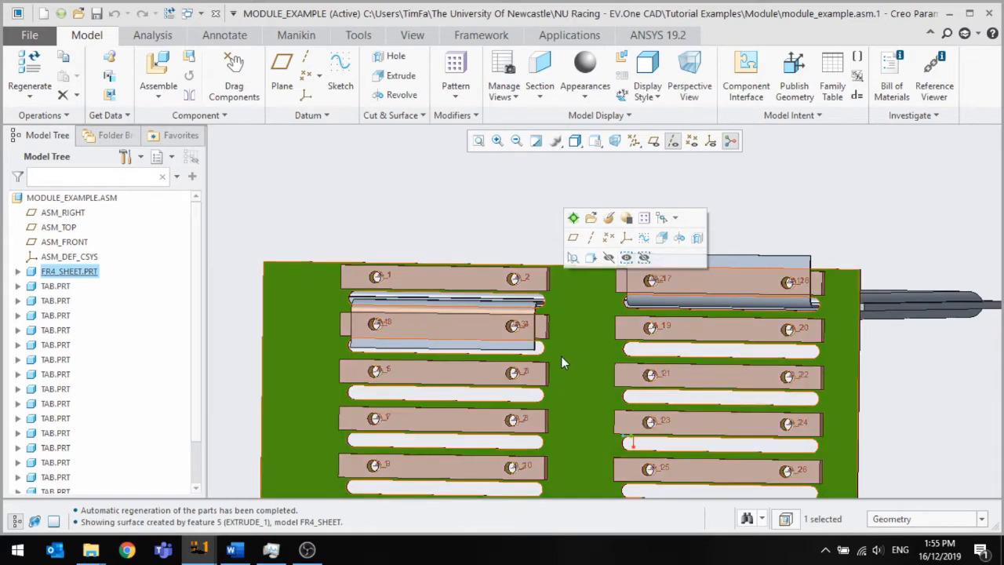
middle_drag(658, 336, 673, 319)
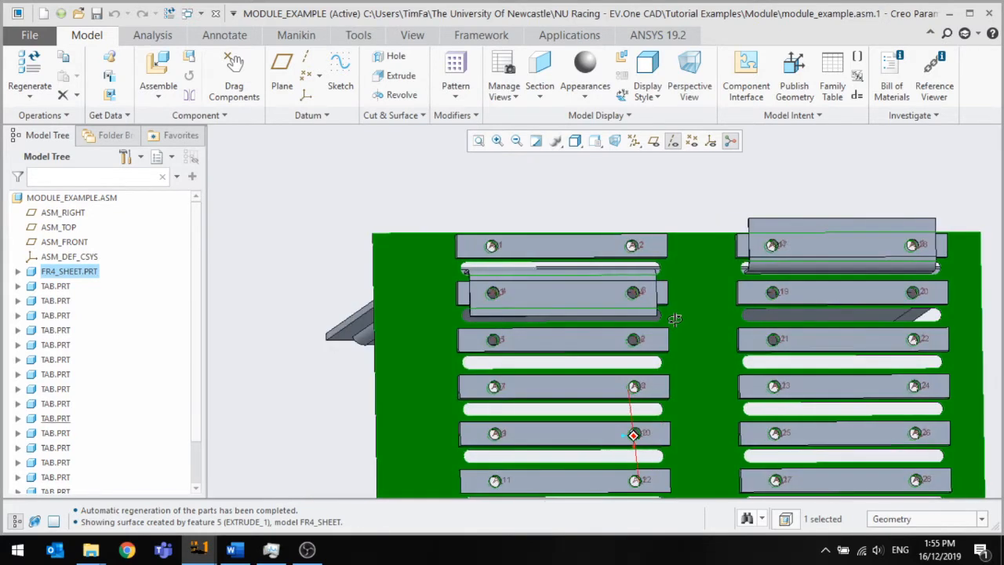
scroll(581, 277, down, 4)
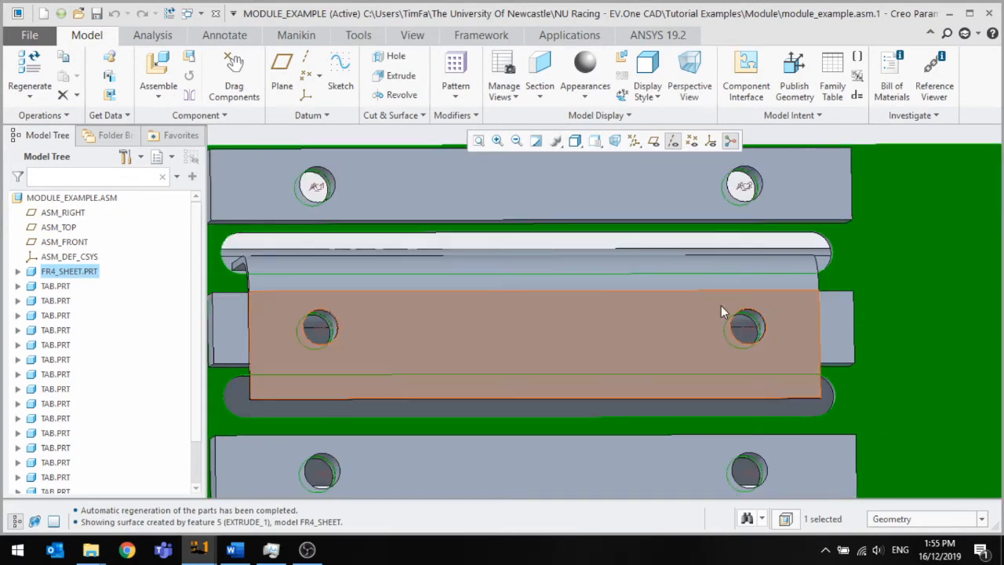
click(557, 317)
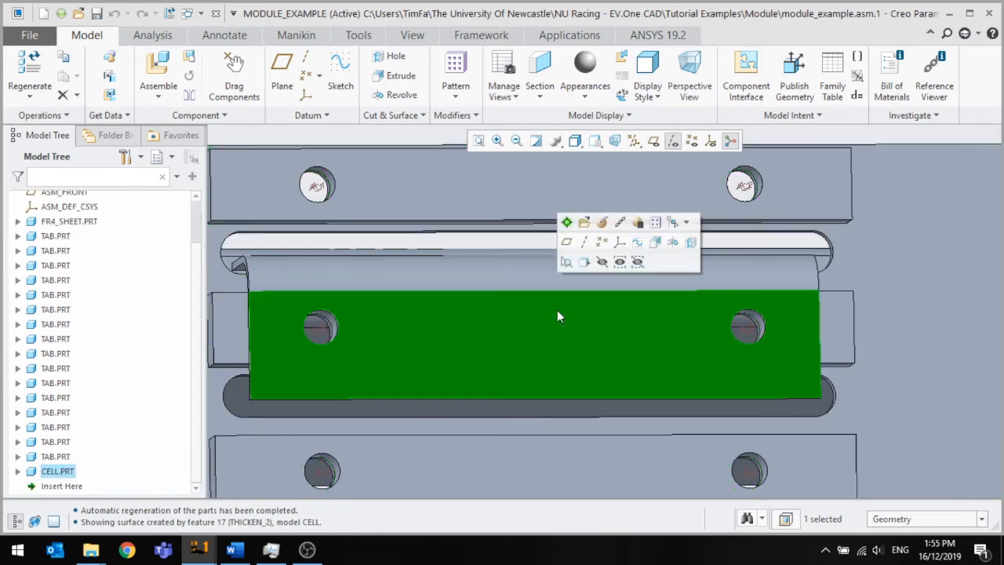
click(584, 223)
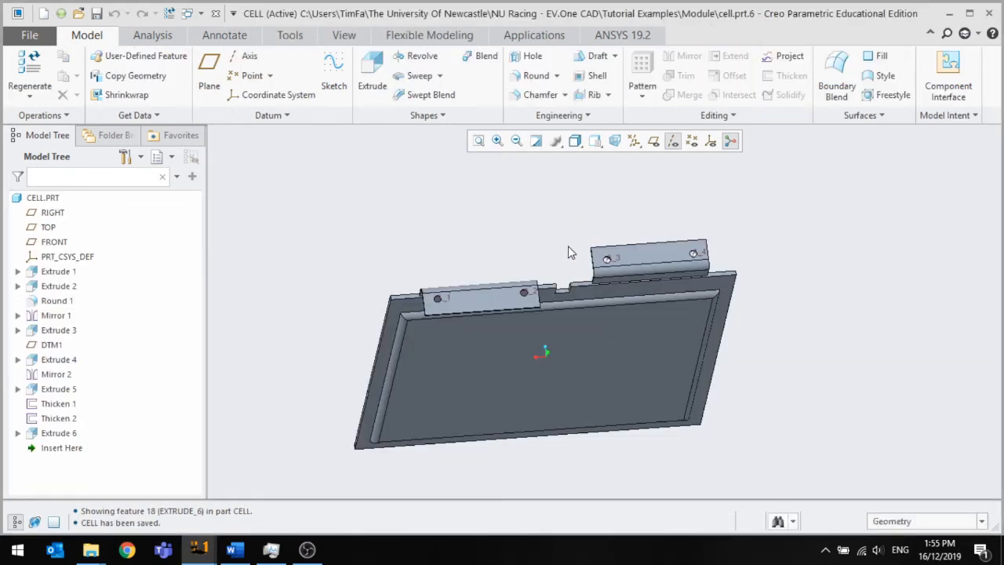
Edit the dimensions of Extrude 5 in the cell and set the length of the flange carrying the holes to 15 mm.
scroll(485, 302, down, 4)
middle_drag(519, 293, 533, 302)
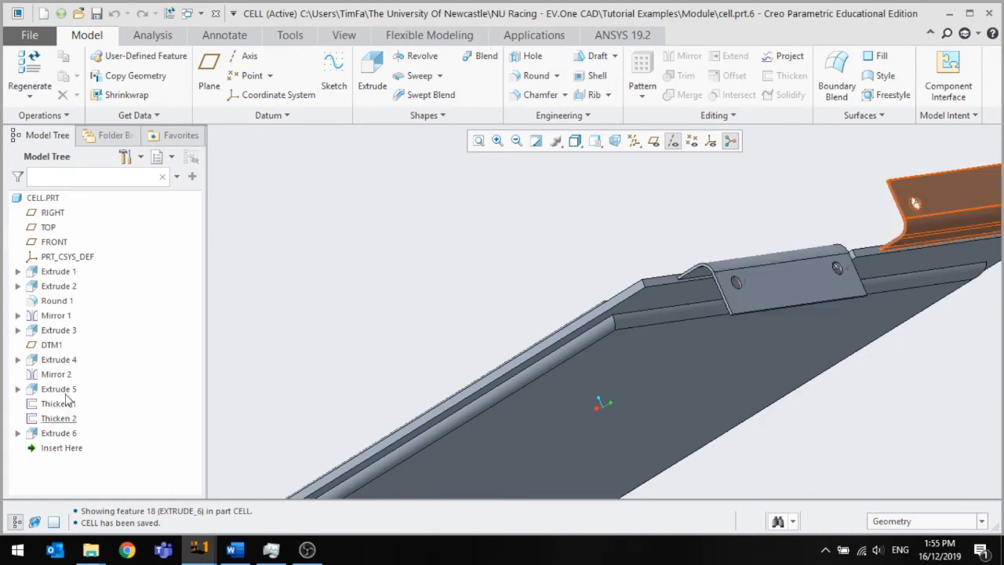
click(63, 391)
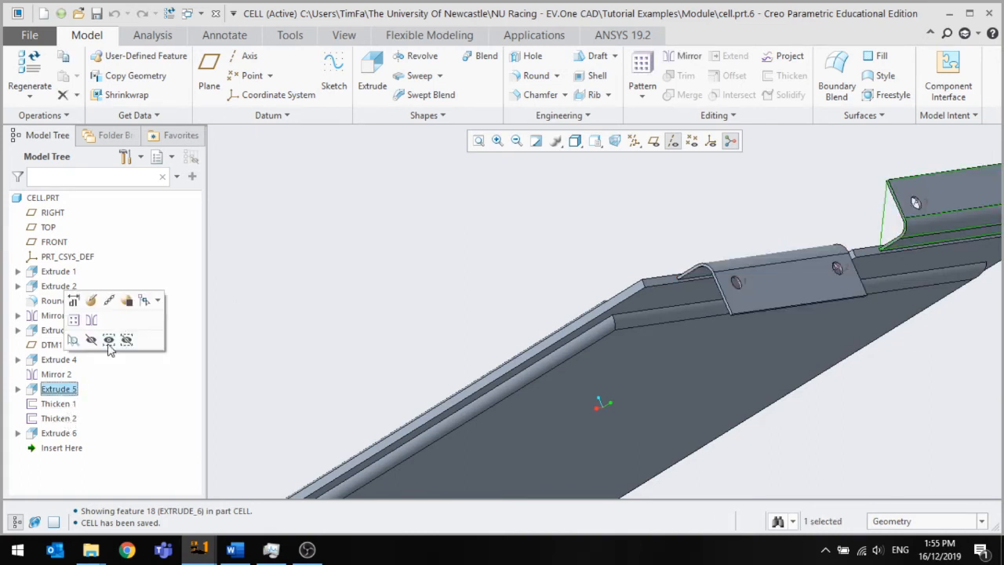
click(75, 301)
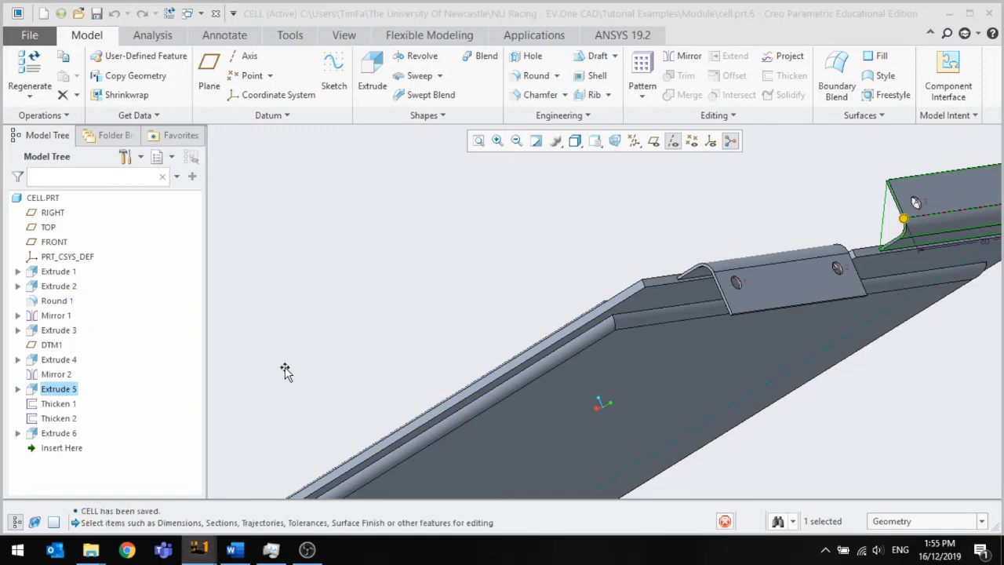
scroll(285, 367, up, 4)
scroll(514, 318, down, 6)
scroll(639, 289, down, 2)
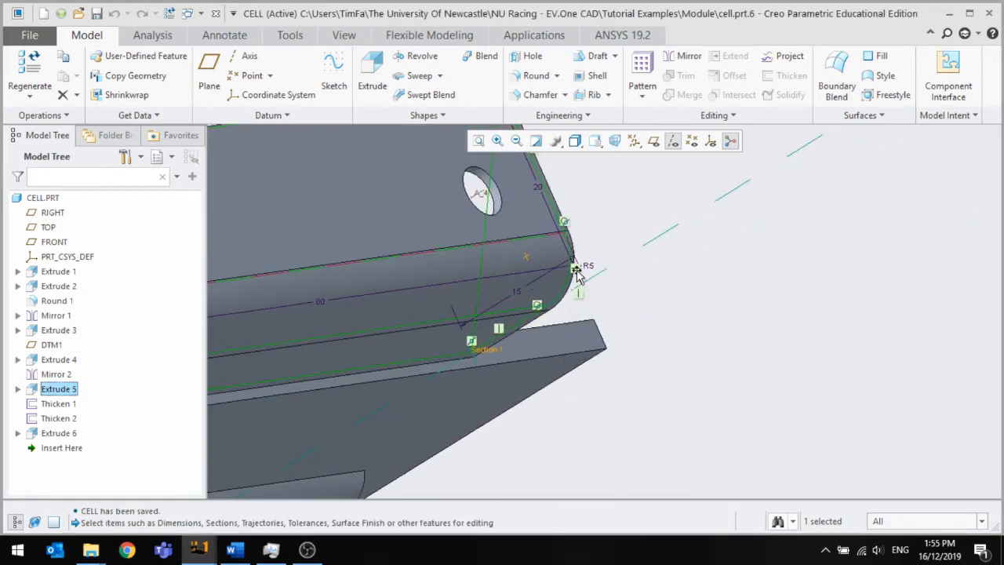
double_click(538, 187)
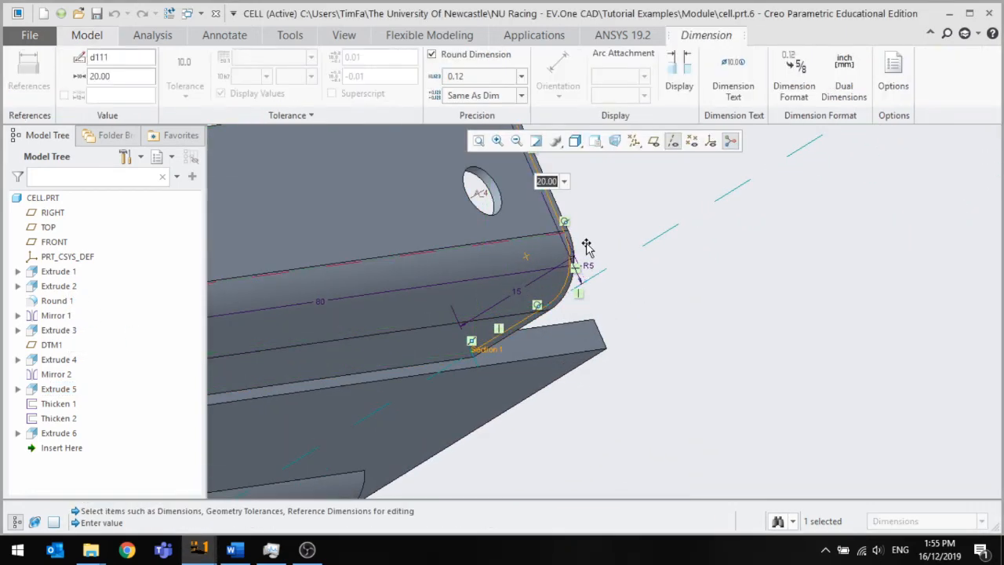
key(Return)
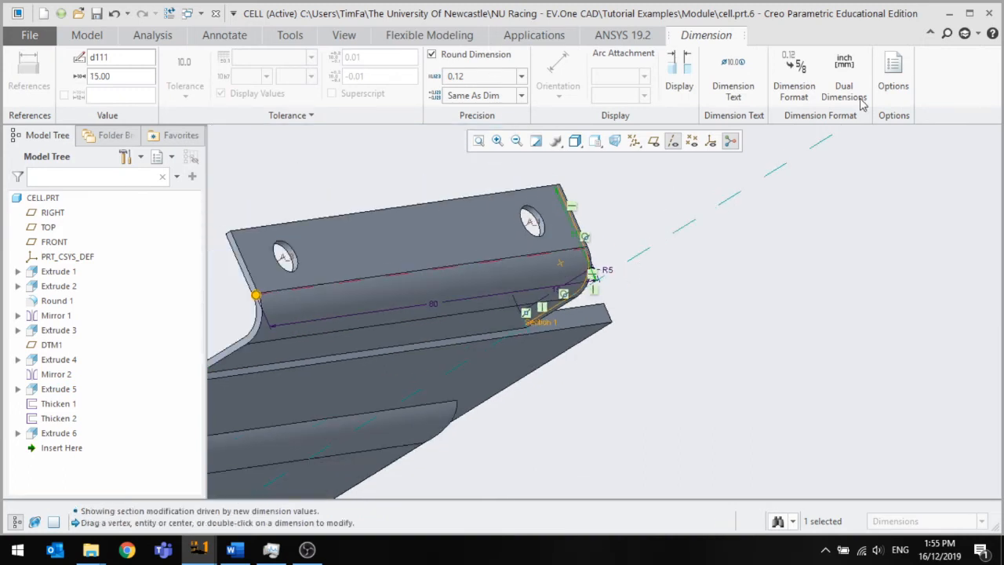
Accept the flange length change and compare the resized flange with the cell's opposite bent tab.
click(810, 251)
scroll(804, 274, up, 3)
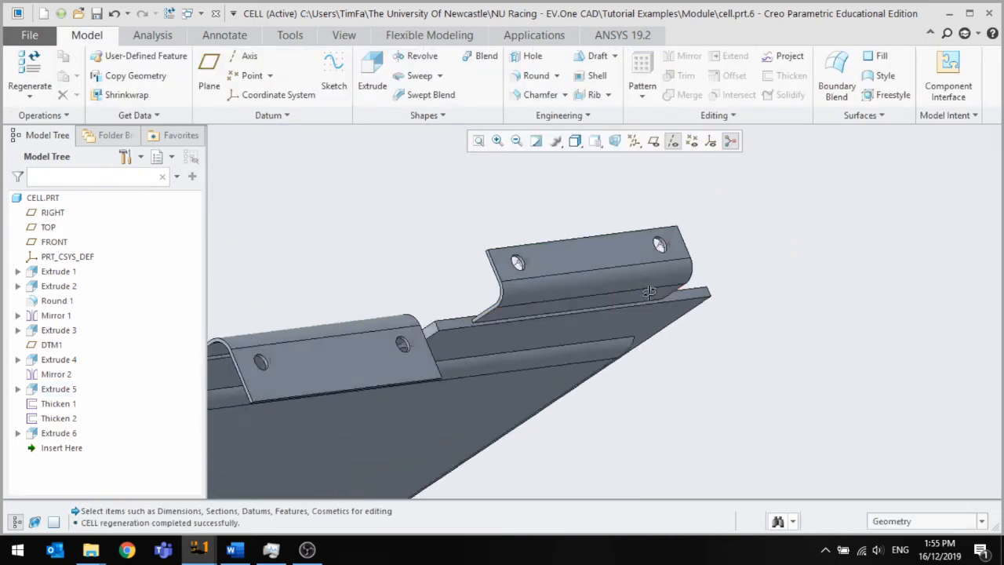
middle_drag(674, 288, 637, 298)
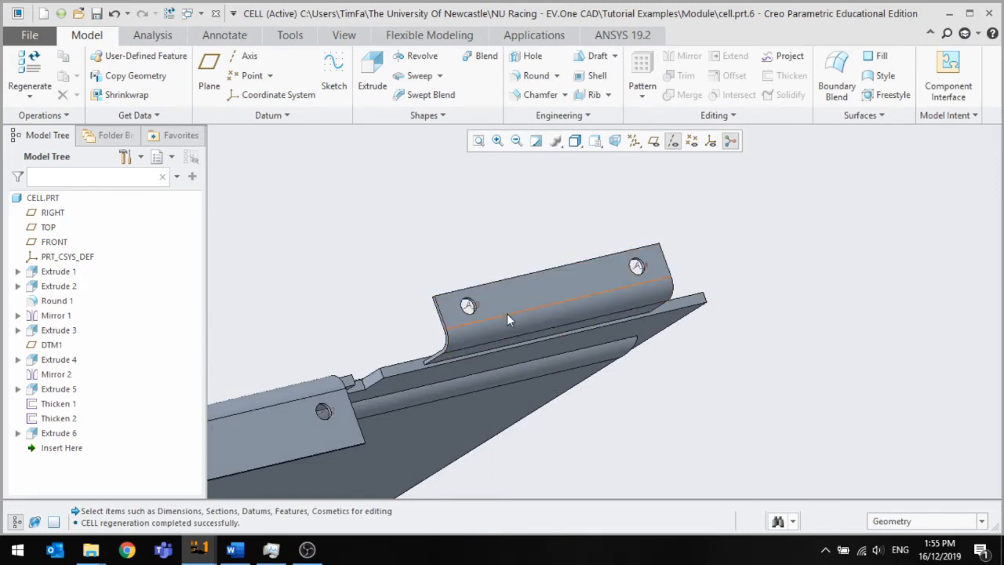
middle_drag(556, 313, 490, 320)
scroll(569, 352, down, 3)
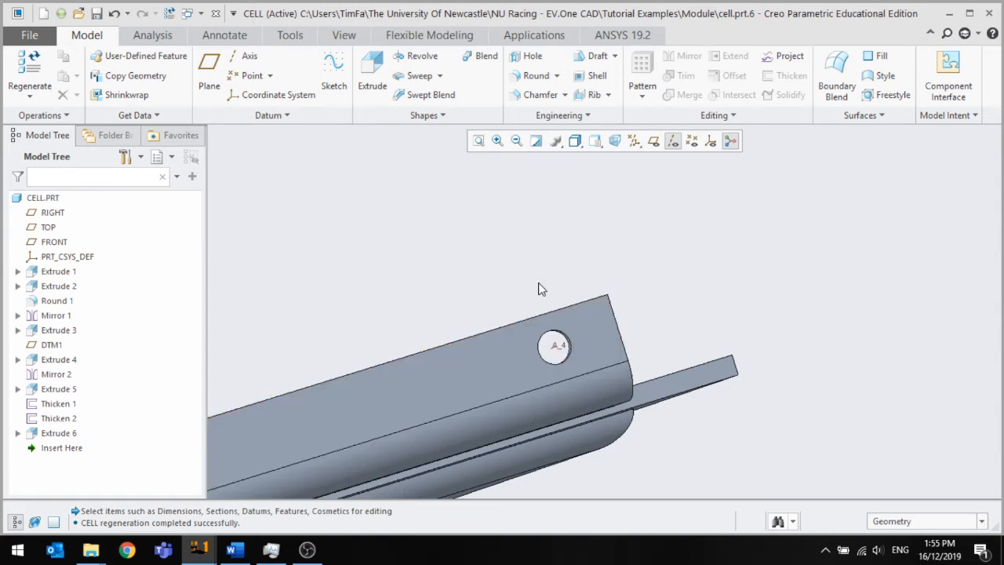
scroll(518, 307, up, 3)
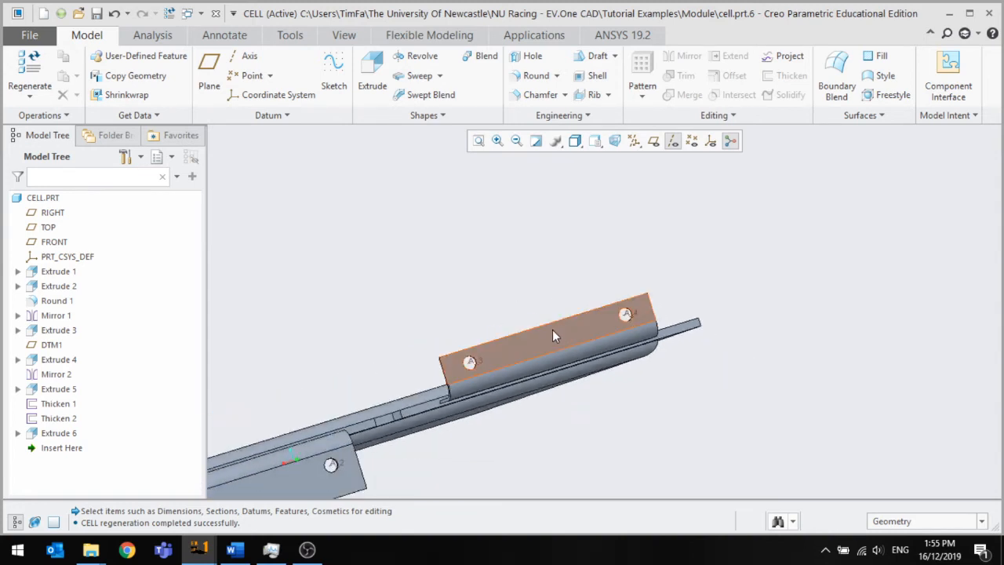
scroll(557, 314, up, 3)
scroll(396, 384, down, 5)
Redefine Extrude 4, the cell's other bent tab, and set the length of its hole-carrying flange to 15 mm.
click(387, 399)
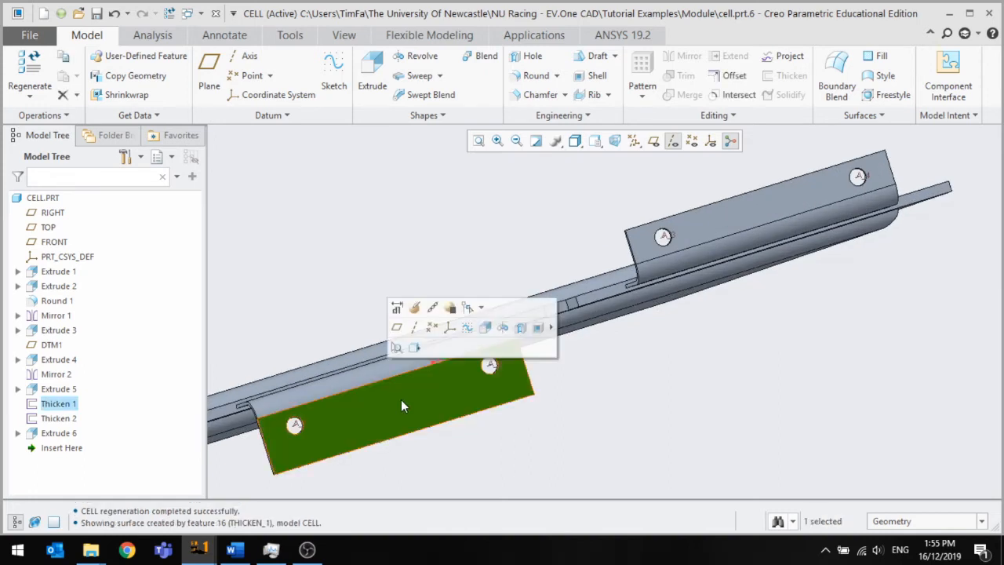
click(63, 404)
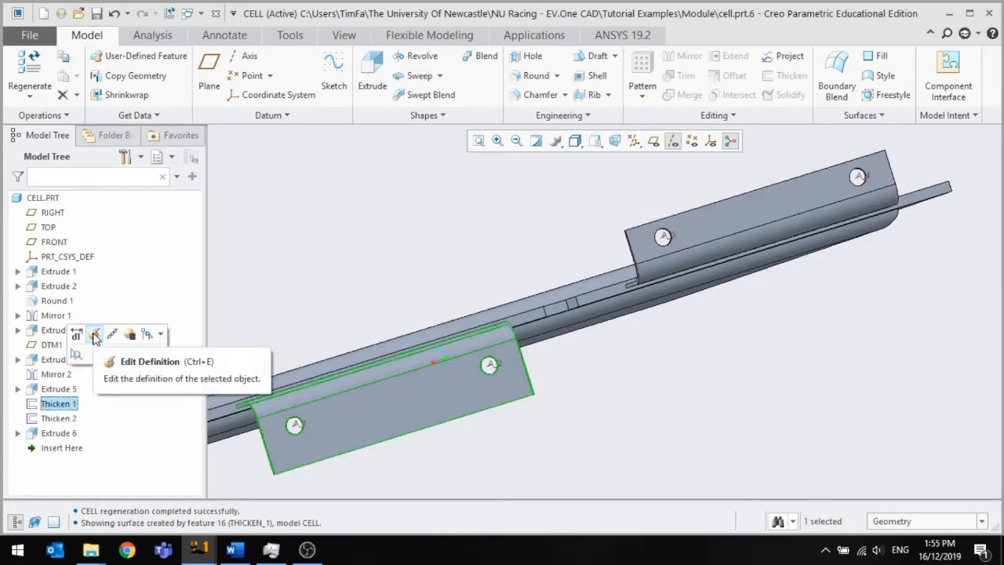
click(61, 390)
click(55, 362)
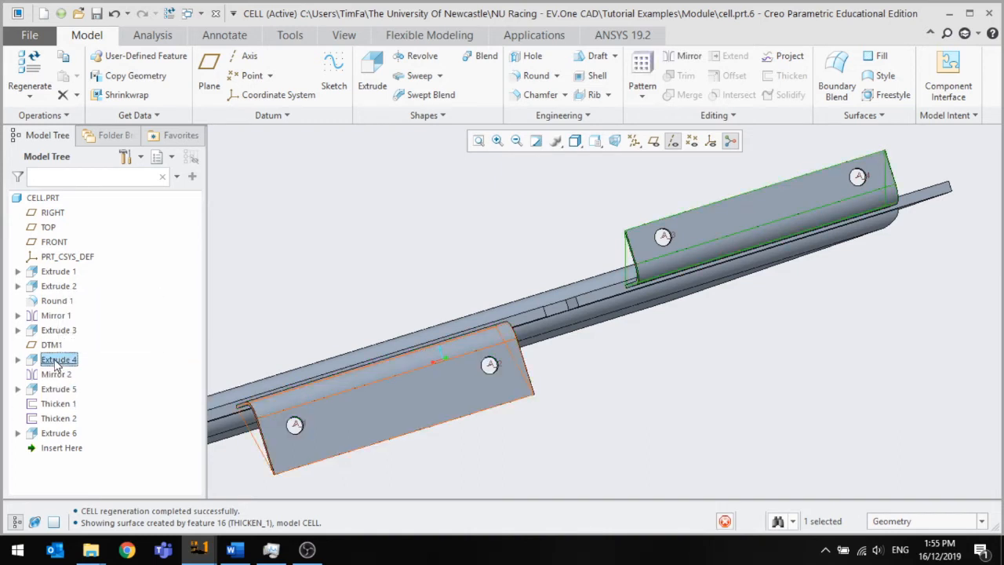
click(81, 272)
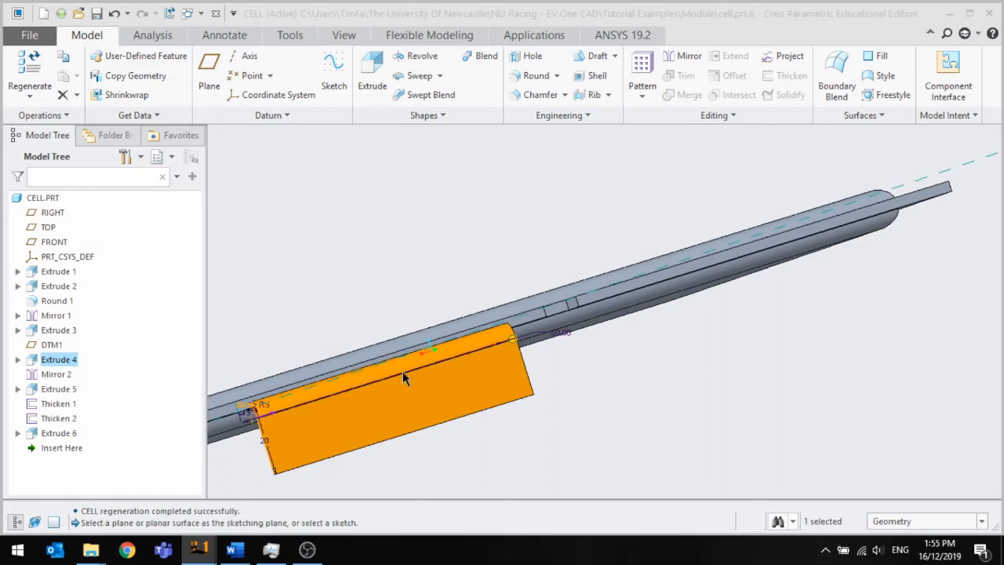
double_click(269, 439)
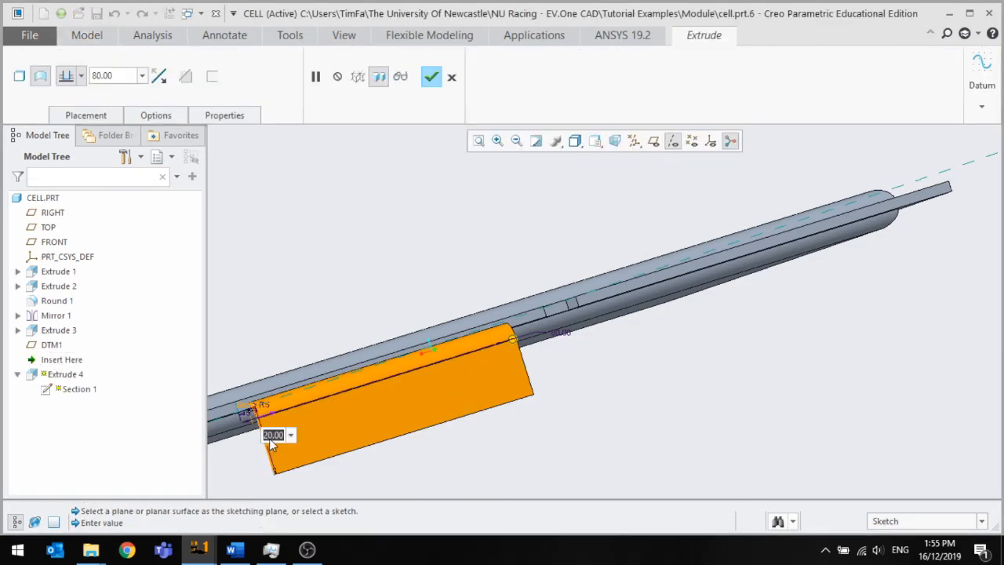
text(15)
key(Return)
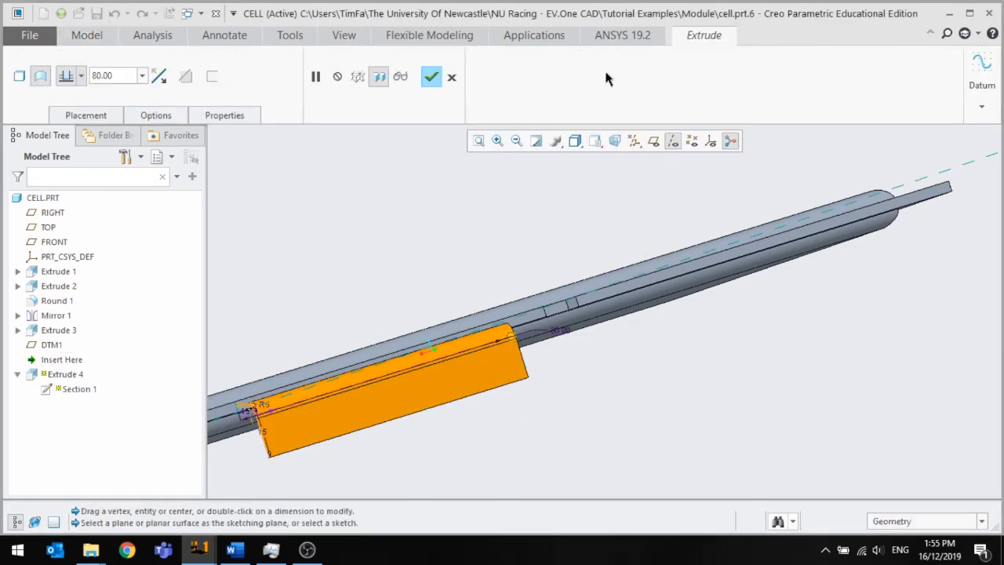
click(430, 78)
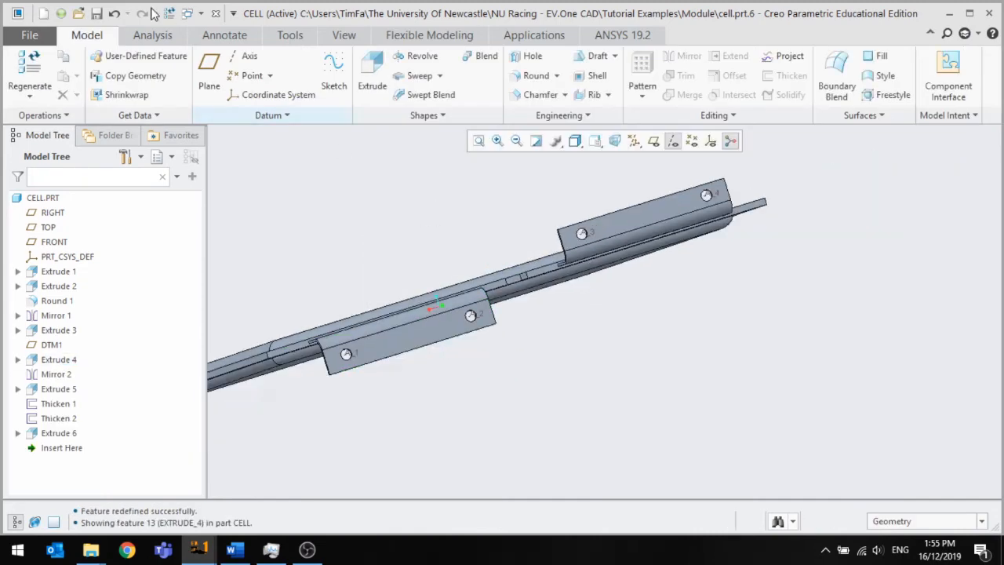
Save the cell part and switch to the MODULE_EXAMPLE assembly.
click(96, 14)
click(199, 549)
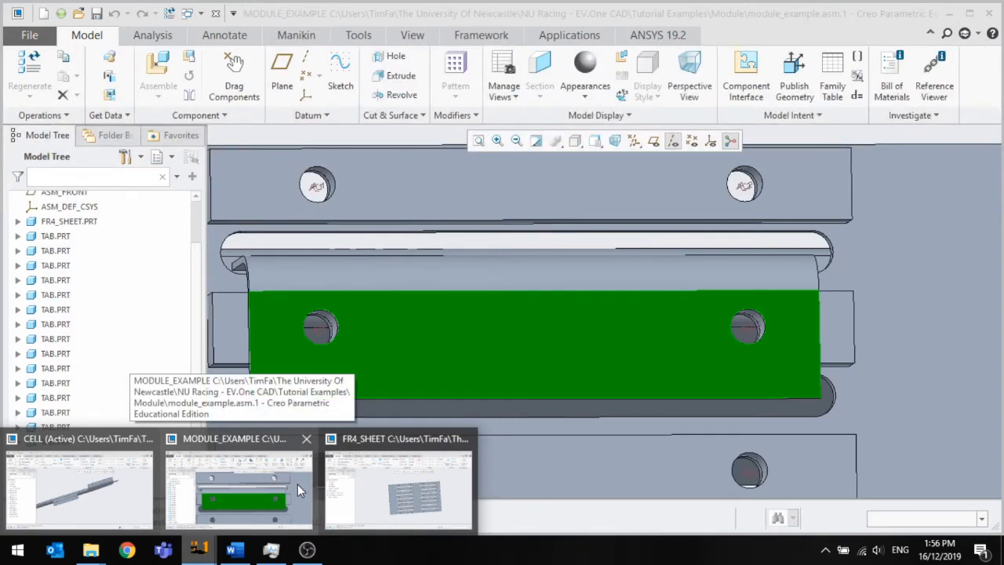
click(298, 484)
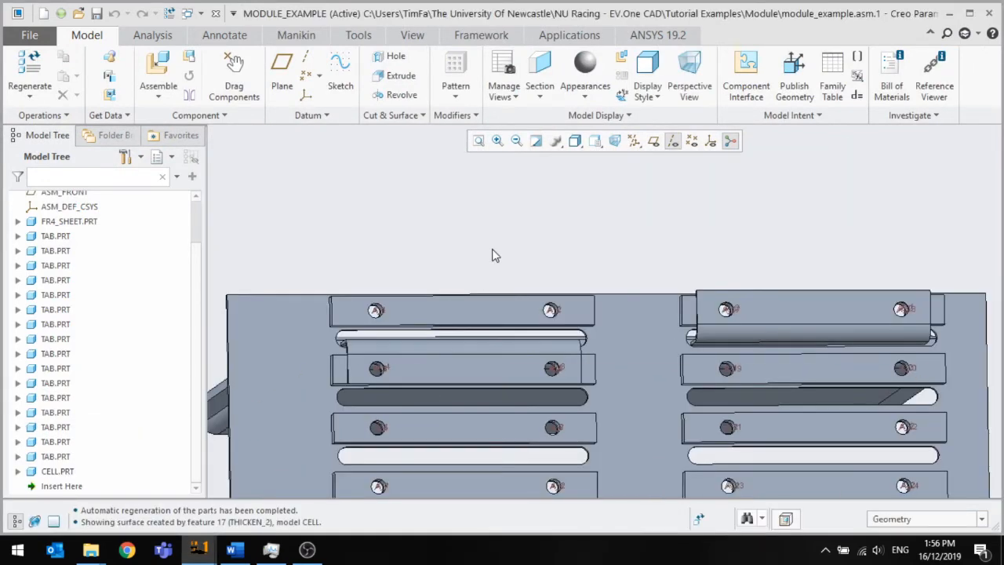
Examine how the shortened cell tabs sit in the slots and over the tab holes of the FR4 sheet.
scroll(515, 269, down, 5)
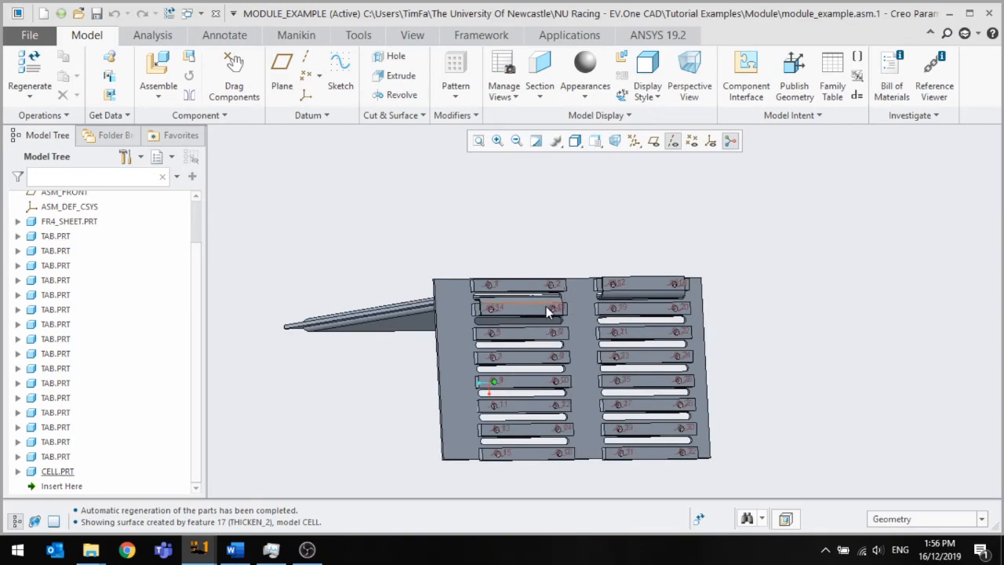
scroll(547, 312, up, 8)
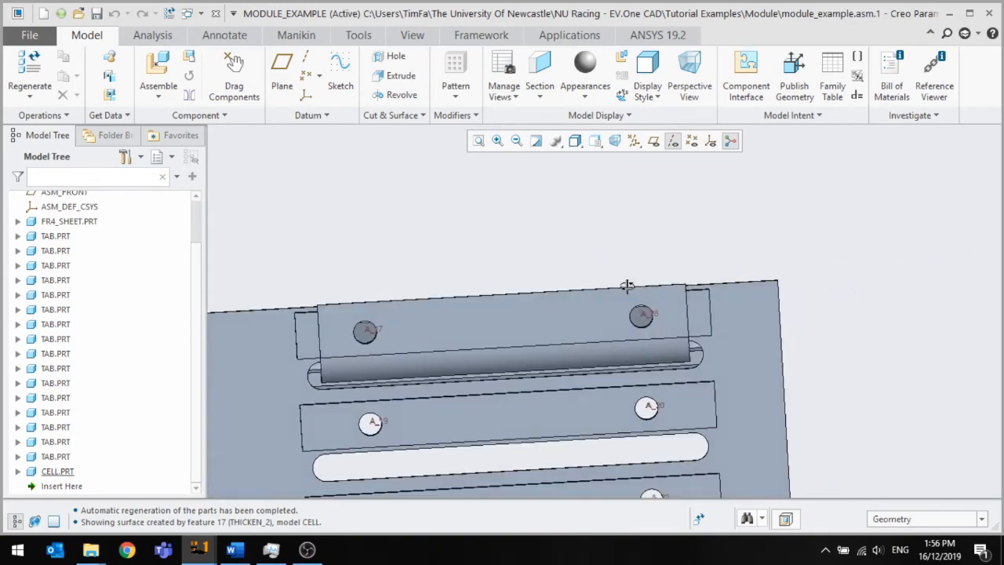
scroll(627, 285, down, 8)
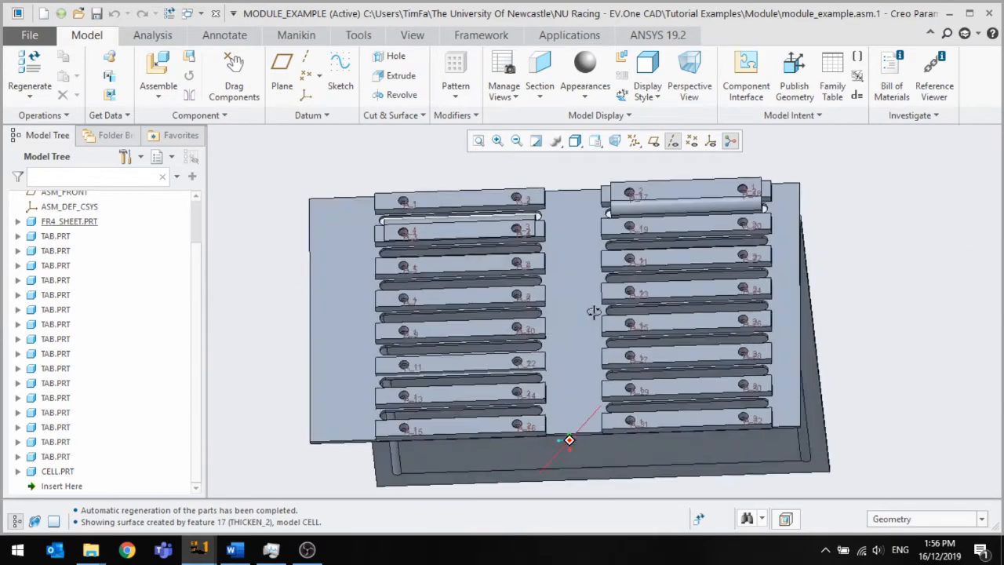
middle_drag(593, 311, 583, 334)
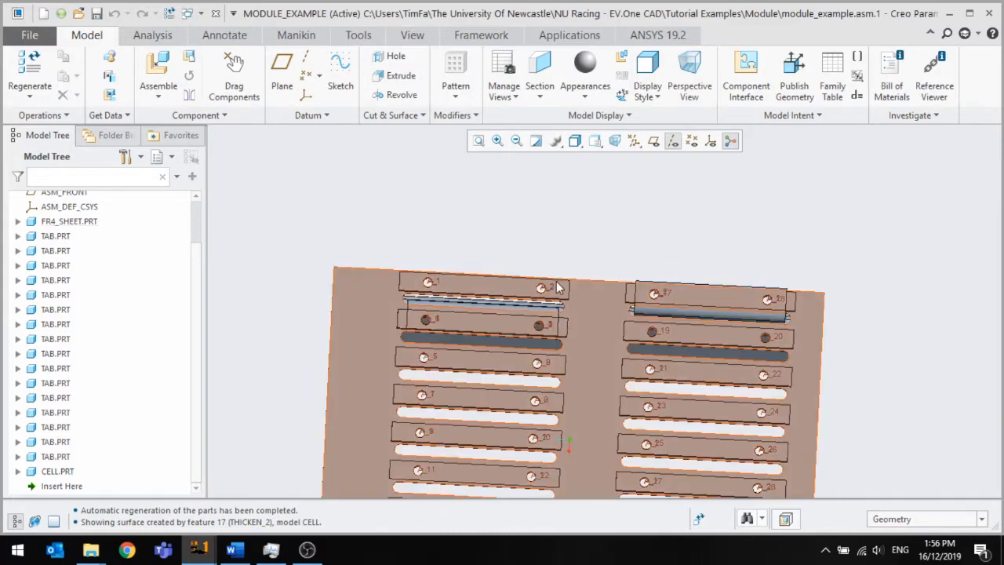
scroll(564, 281, down, 3)
scroll(576, 314, up, 7)
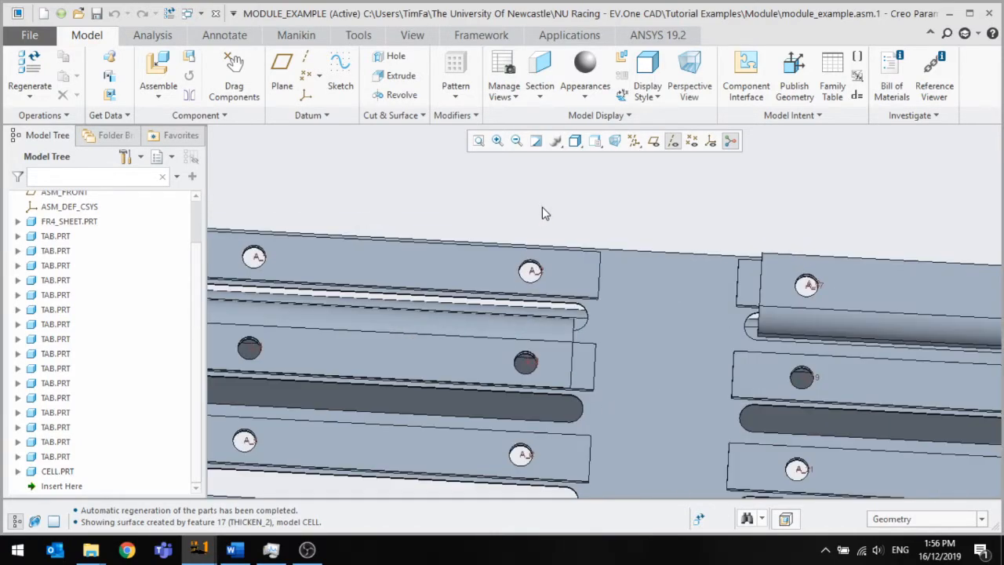
scroll(541, 210, down, 3)
scroll(539, 216, down, 3)
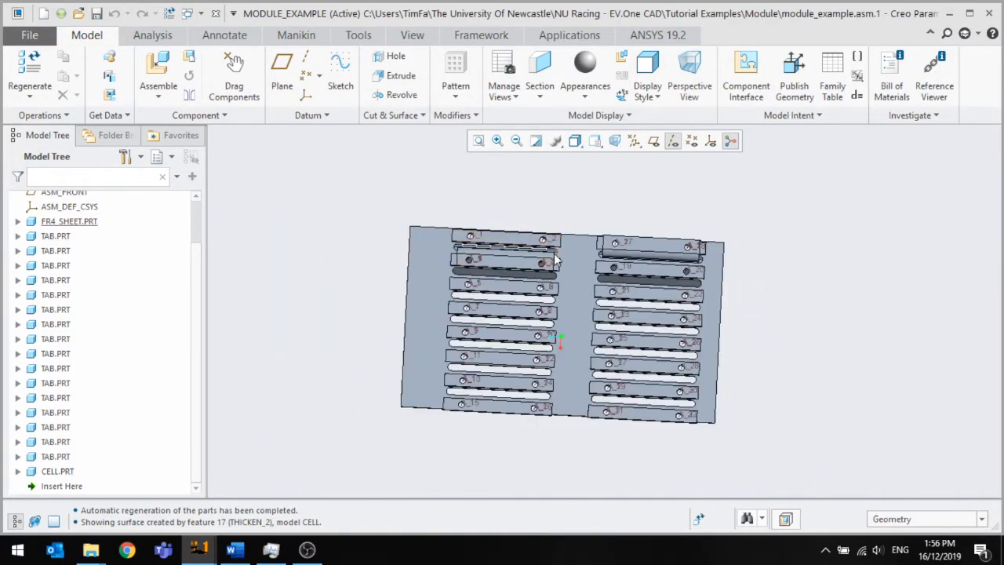
scroll(557, 258, up, 6)
middle_drag(500, 264, 444, 309)
scroll(478, 301, up, 2)
scroll(471, 313, down, 4)
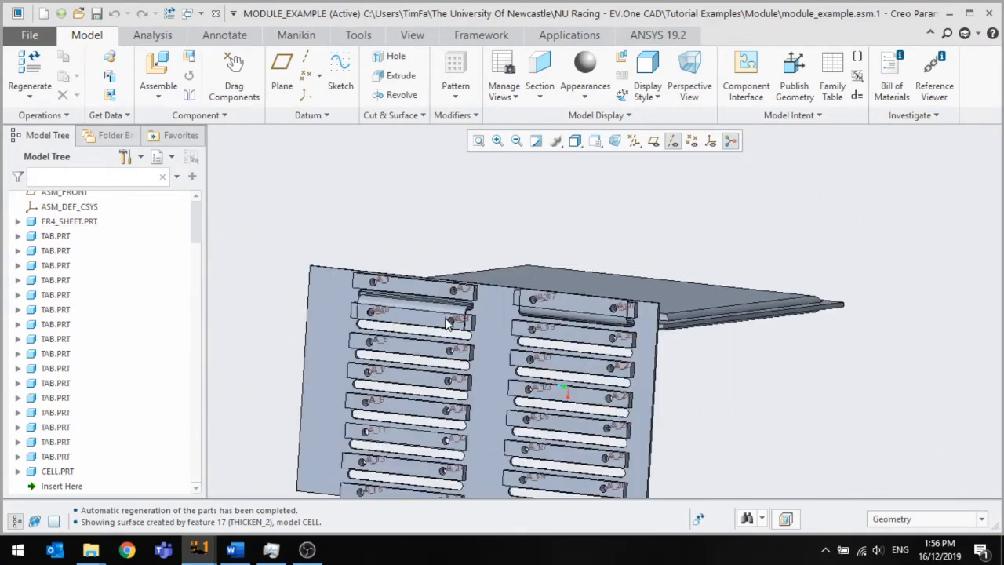
scroll(448, 320, up, 1)
middle_drag(512, 304, 525, 300)
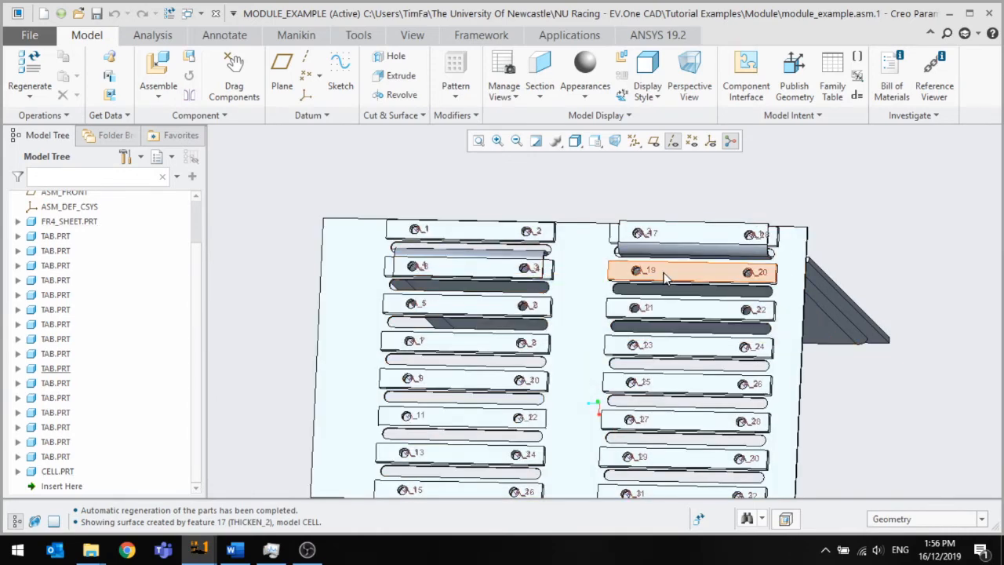
Switch to the FR4_SHEET part and review the definition of the slot pattern, Pattern 1 of Extrude 2.
click(199, 549)
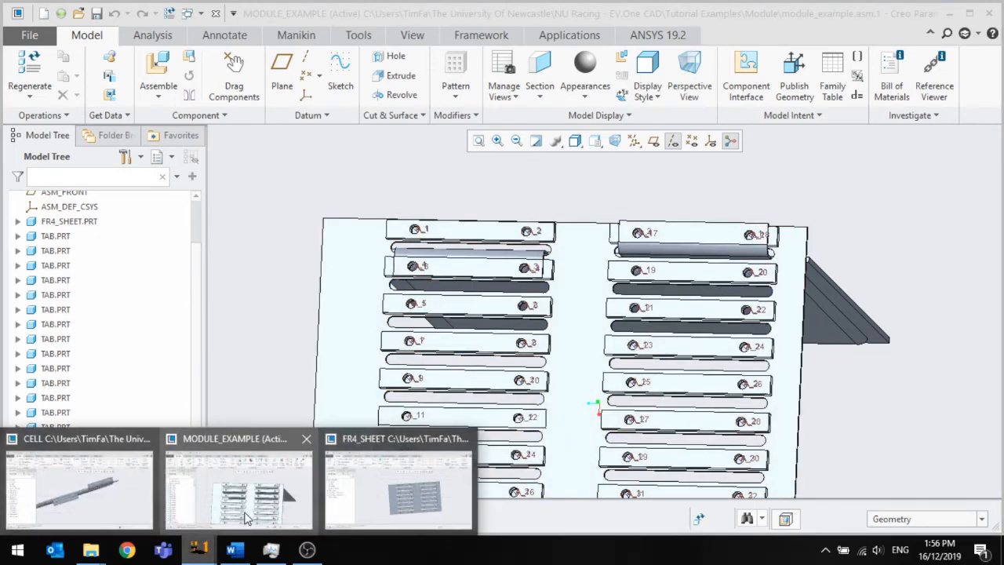
click(421, 508)
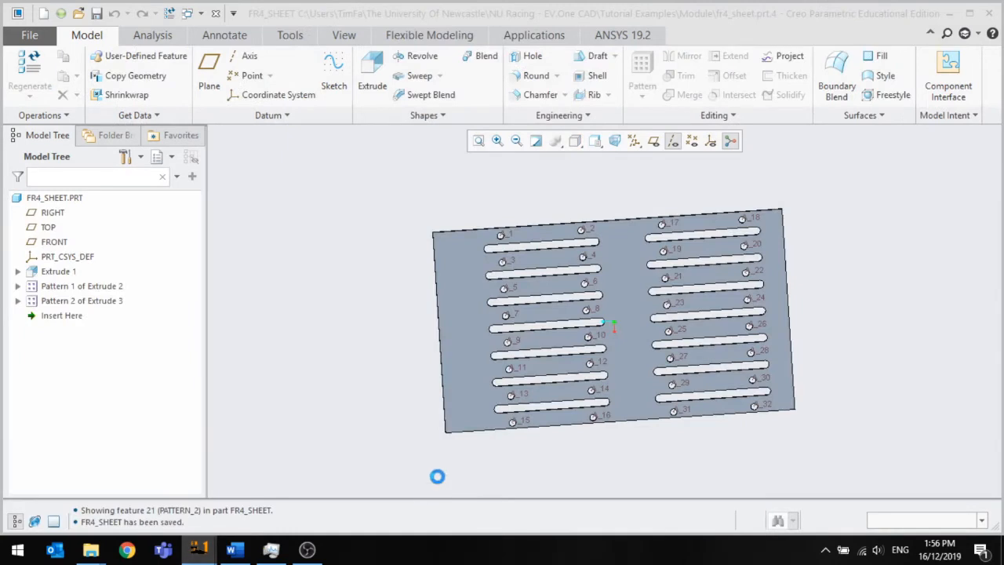
click(64, 303)
click(66, 287)
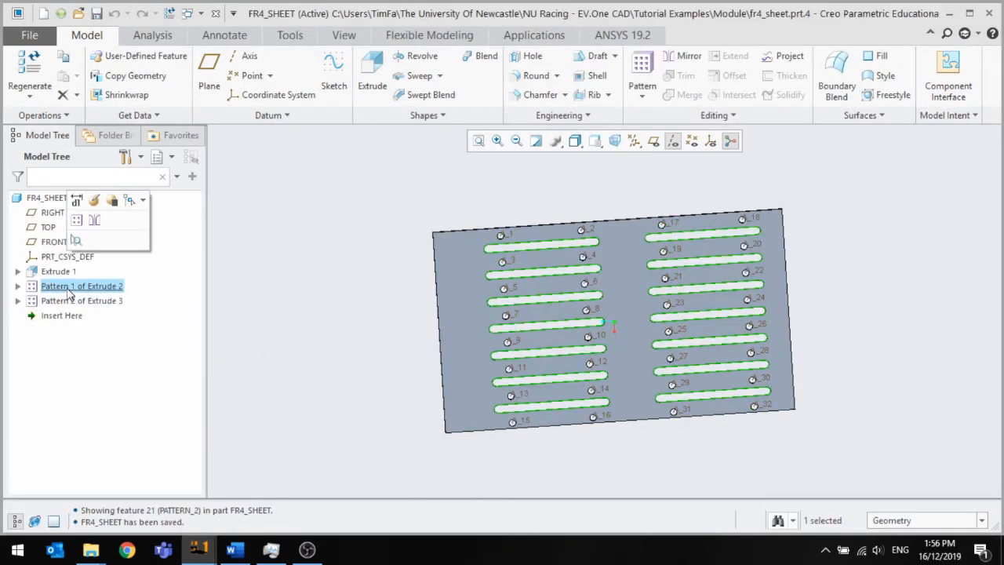
click(93, 204)
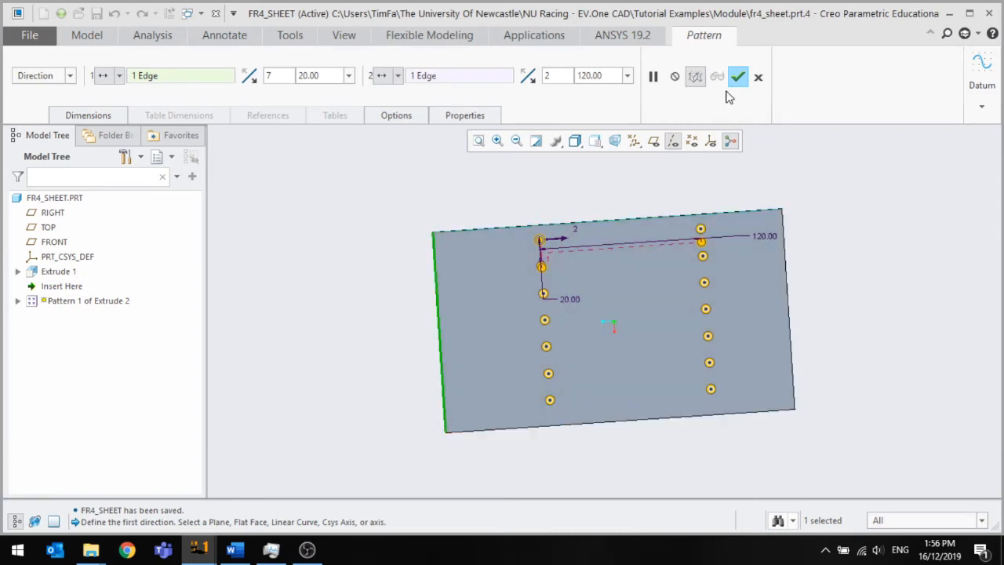
click(736, 79)
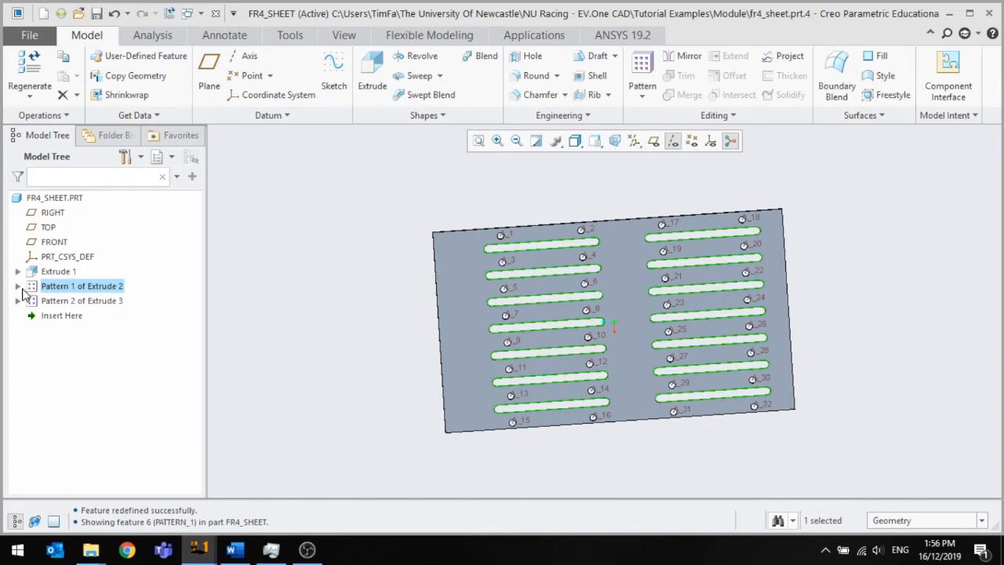
Redefine the first slot cut, Extrude 2 [1, 1], trying 20 mm and settling on 30 mm for its distance from the sheet's side edge.
click(18, 286)
click(83, 300)
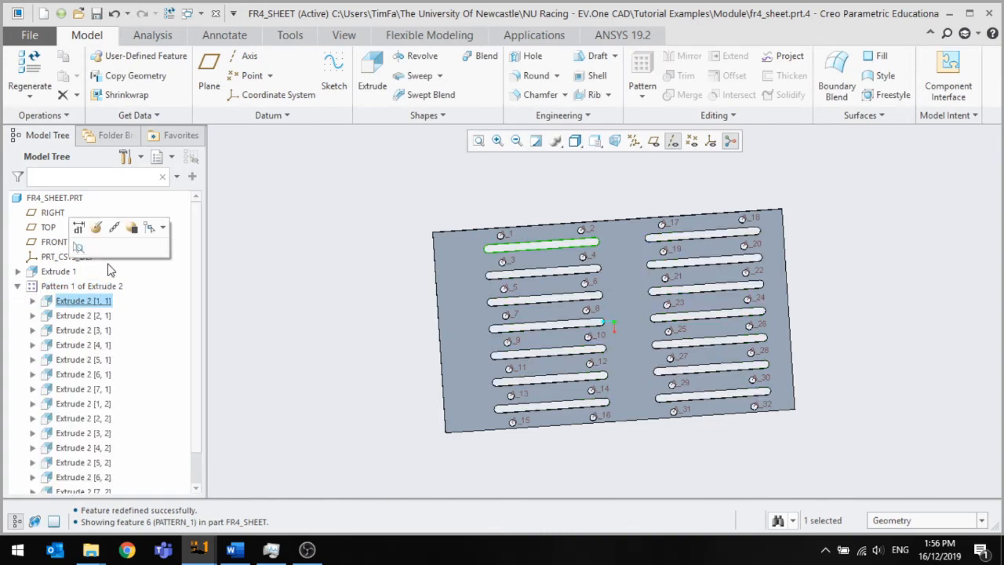
click(98, 228)
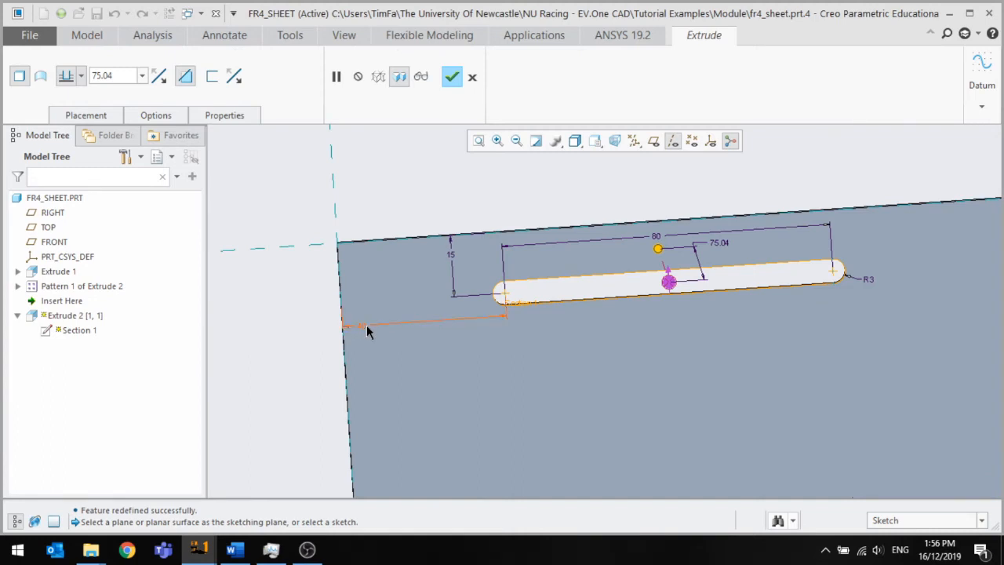
scroll(359, 323, up, 5)
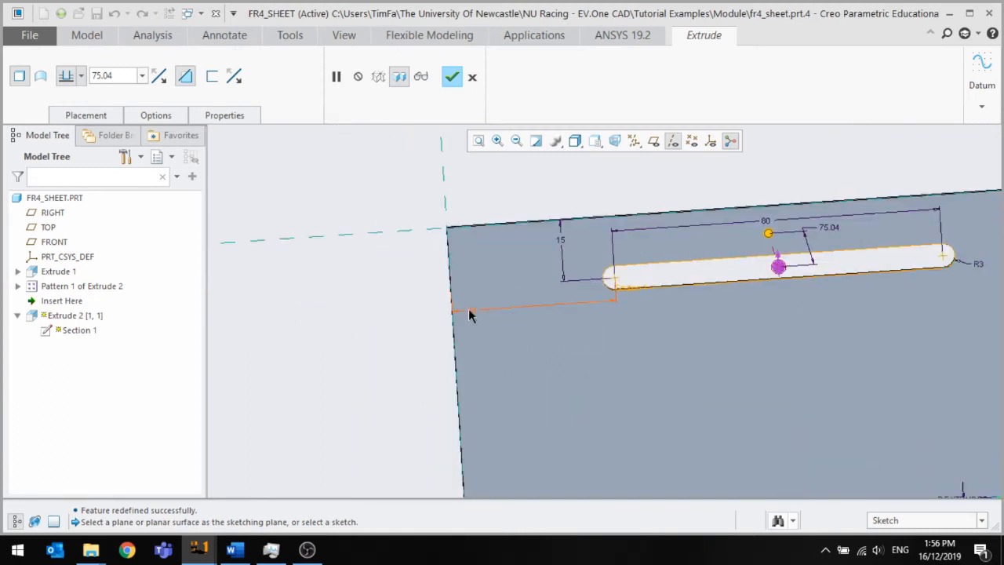
double_click(469, 311)
text(20)
key(Return)
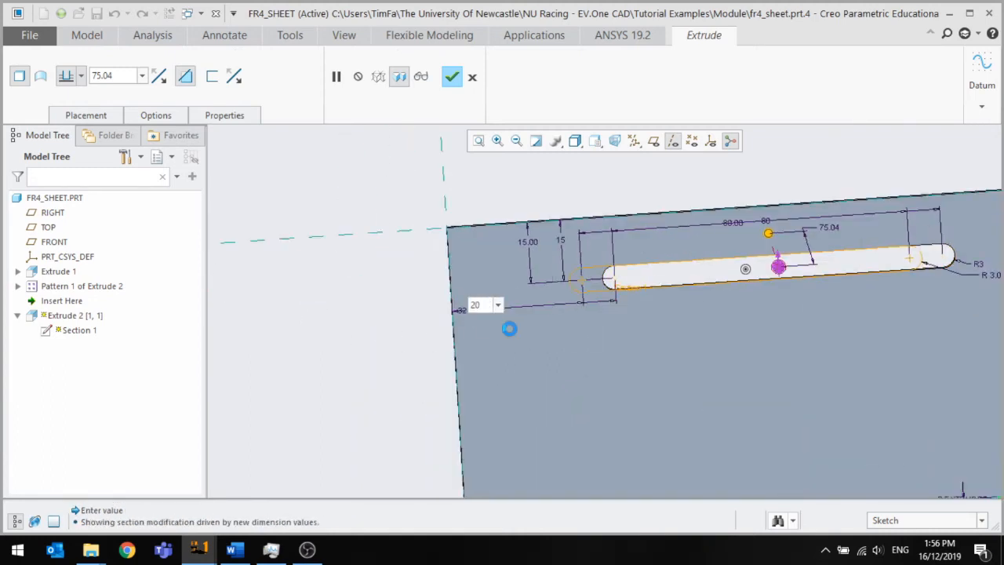
double_click(461, 313)
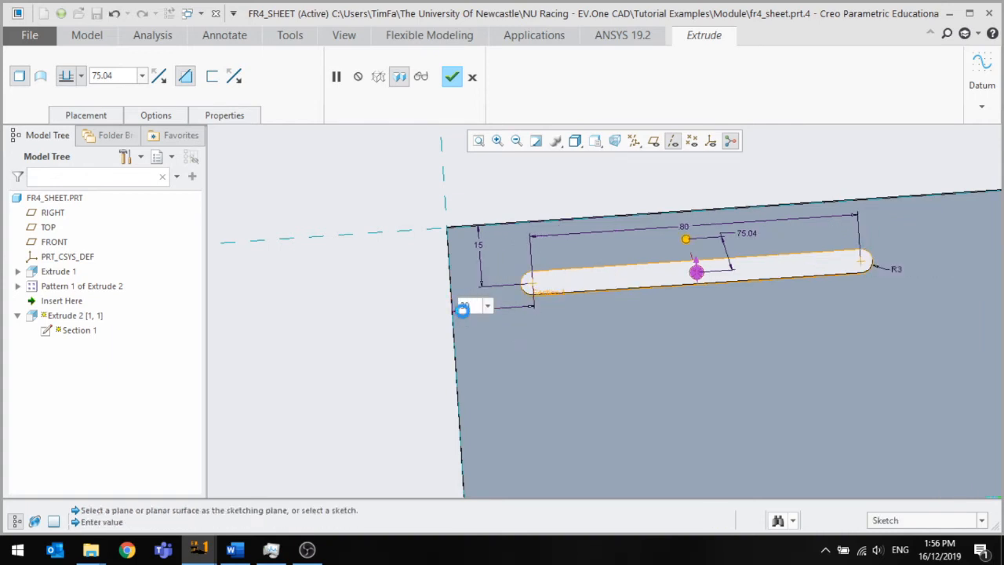
key(Return)
click(453, 77)
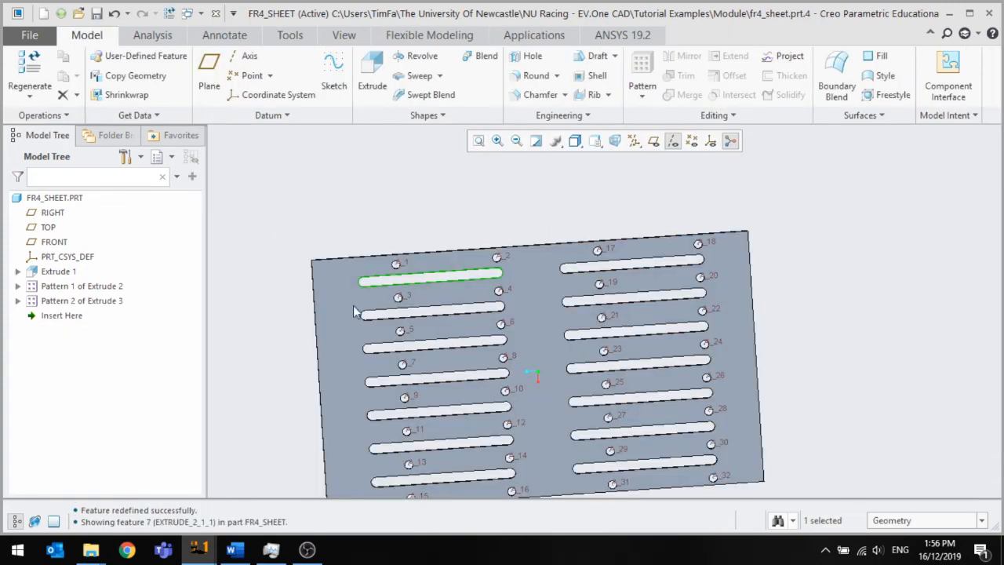
click(89, 287)
click(115, 199)
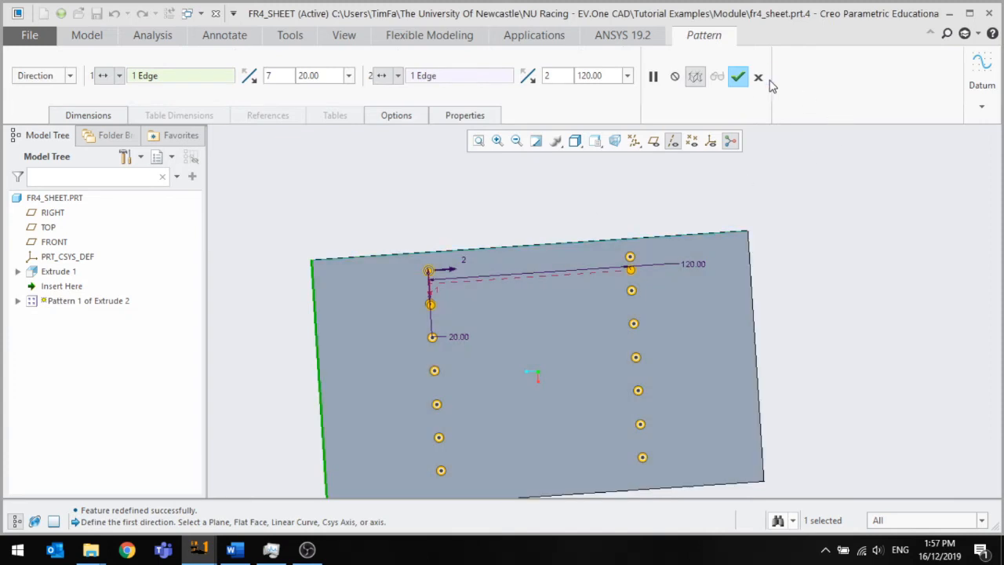
click(759, 78)
Try a distance of 20 mm from the sheet's side edge for the first slot cut, Extrude 2 [1, 1].
click(18, 286)
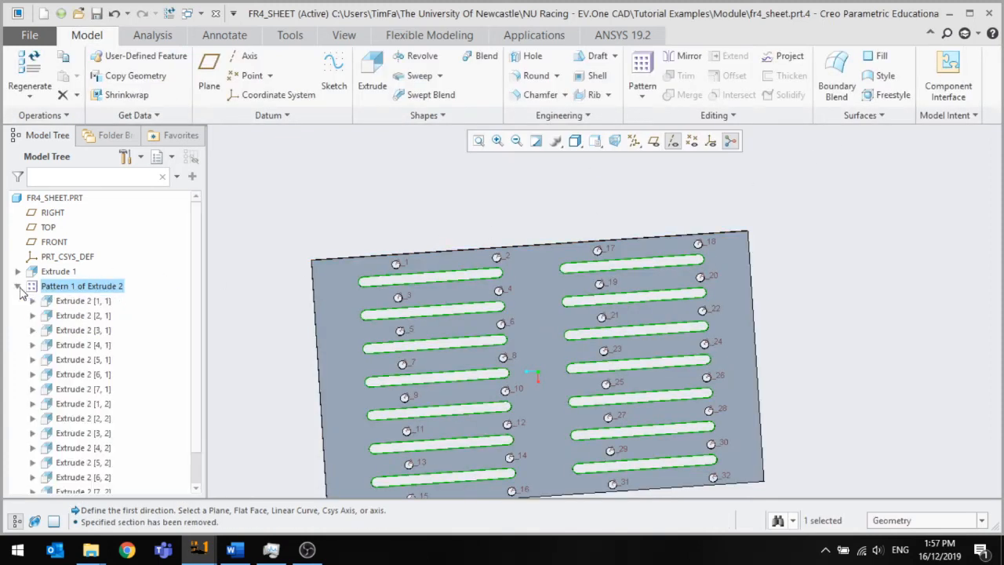
click(79, 302)
click(107, 231)
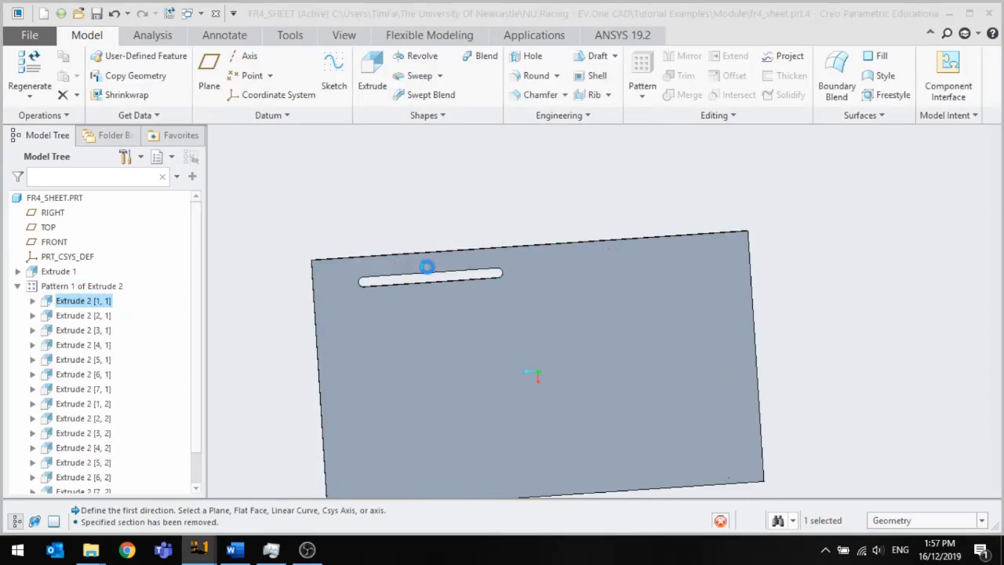
scroll(357, 276, down, 3)
scroll(324, 295, down, 1)
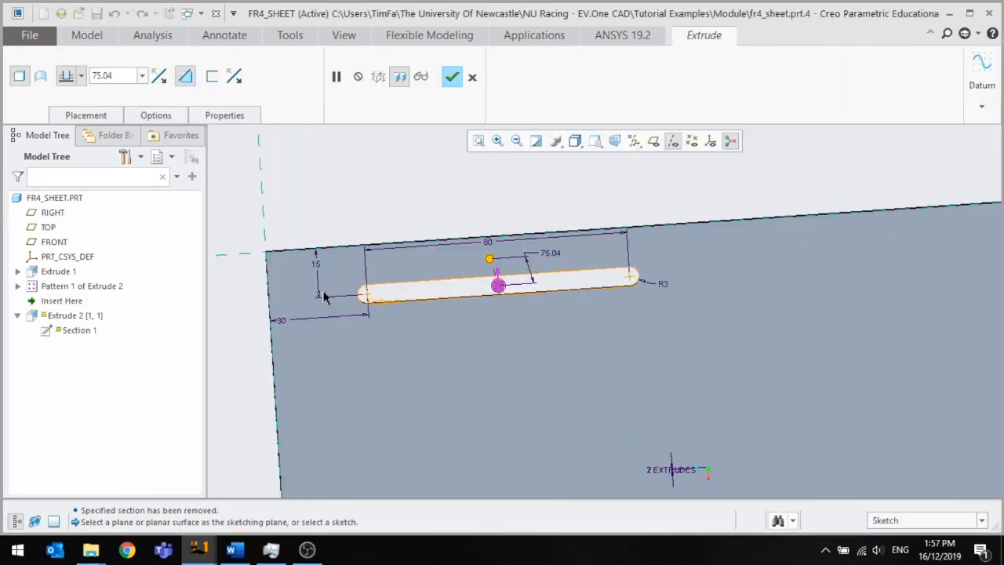
double_click(281, 320)
text(20)
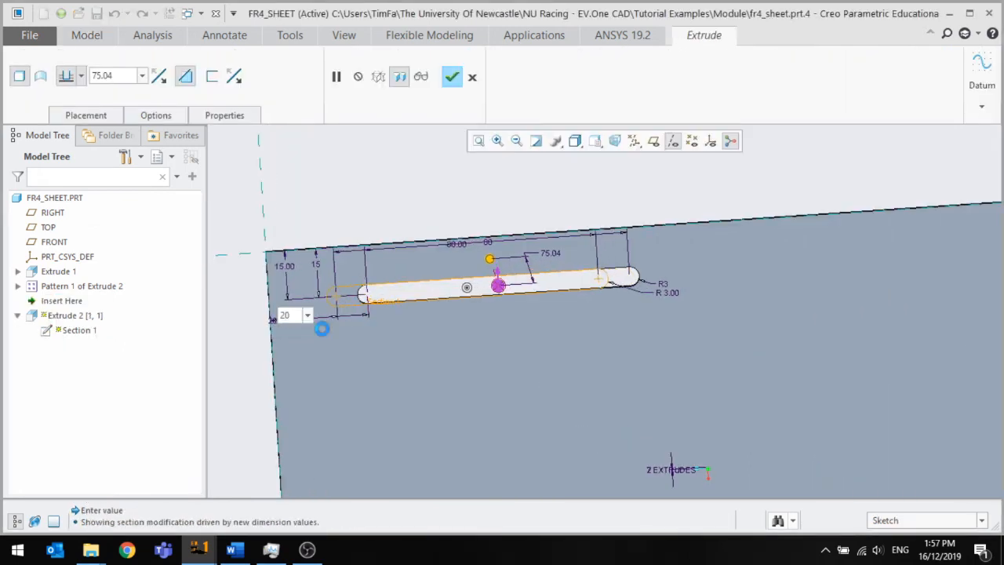
key(Return)
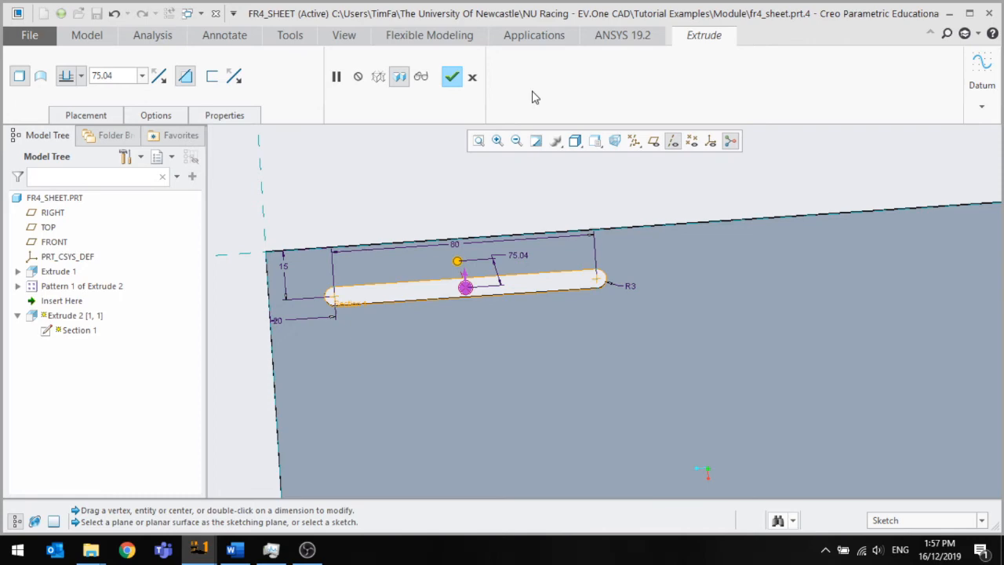
click(452, 76)
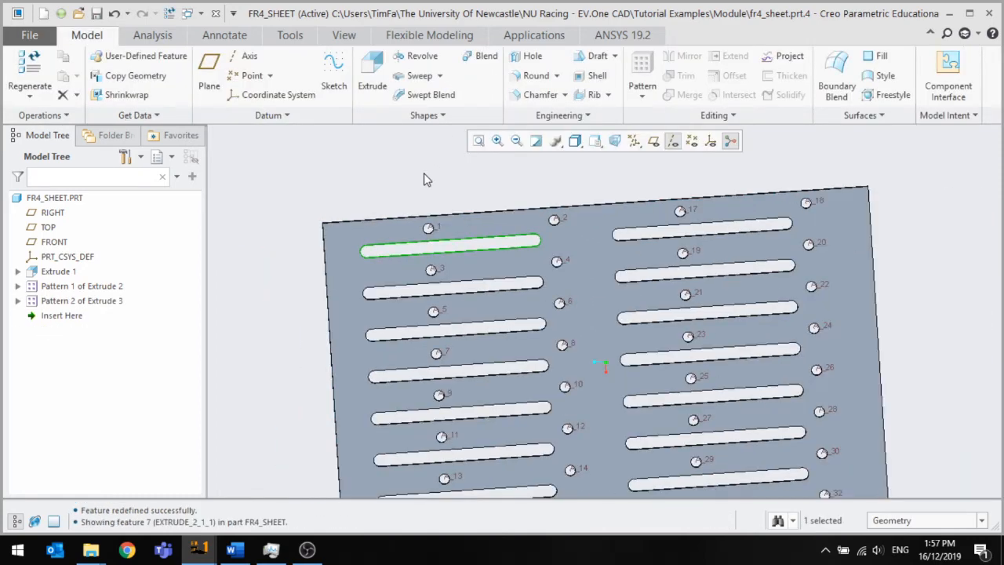
click(80, 301)
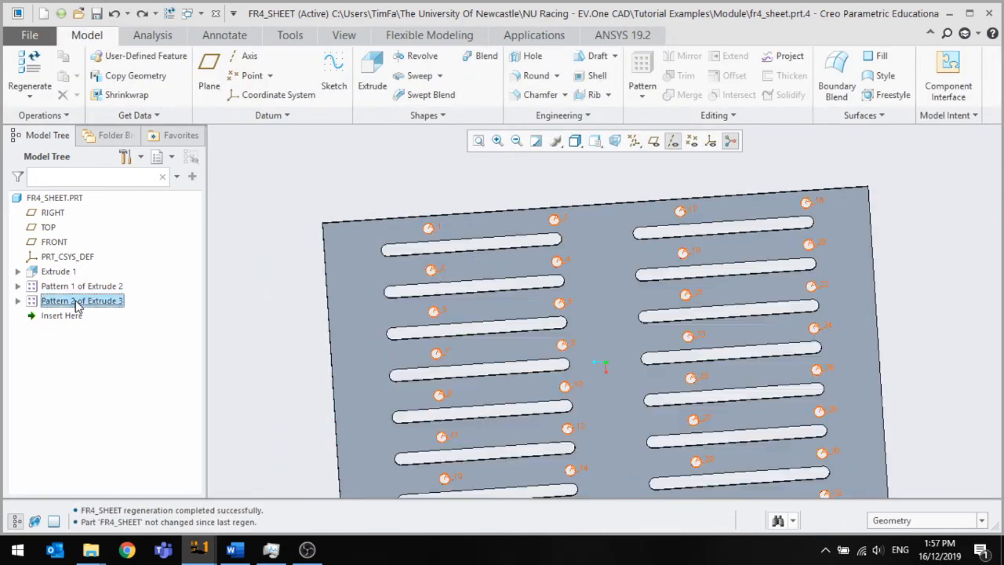
click(103, 215)
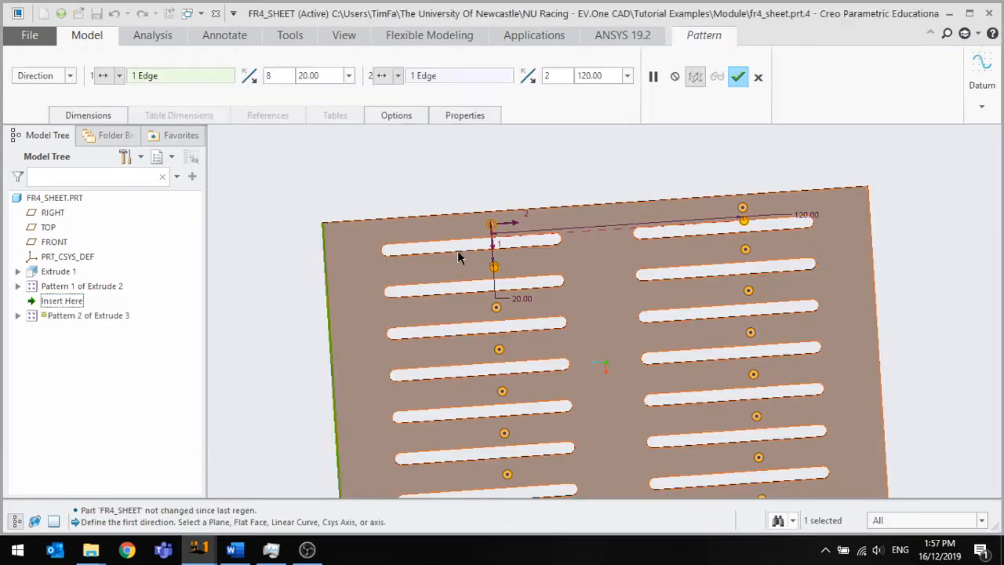
click(758, 76)
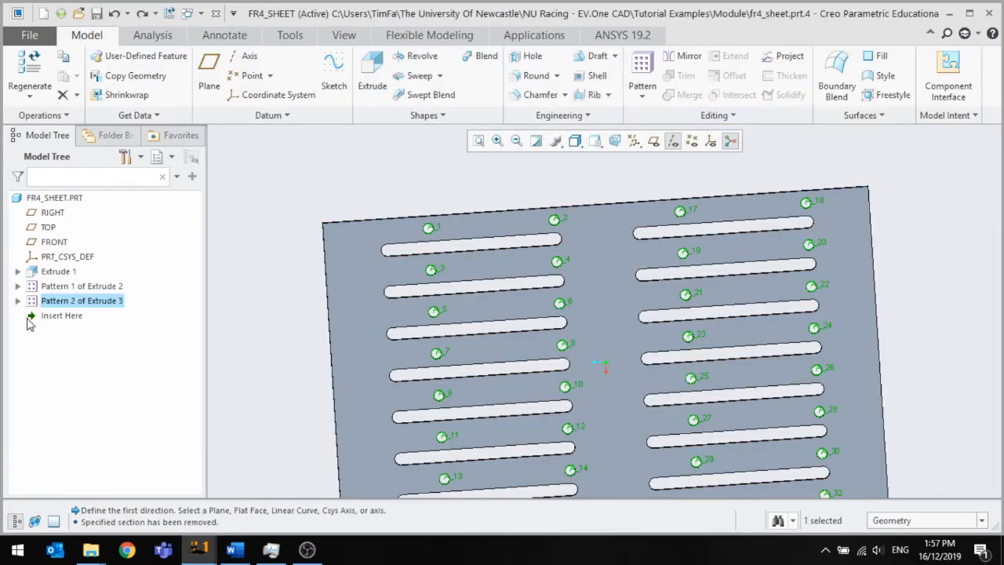
Redefine the first hole cut, Extrude 3 [1, 1], setting its distance from the sheet's side edge to 40 mm.
click(18, 301)
click(89, 320)
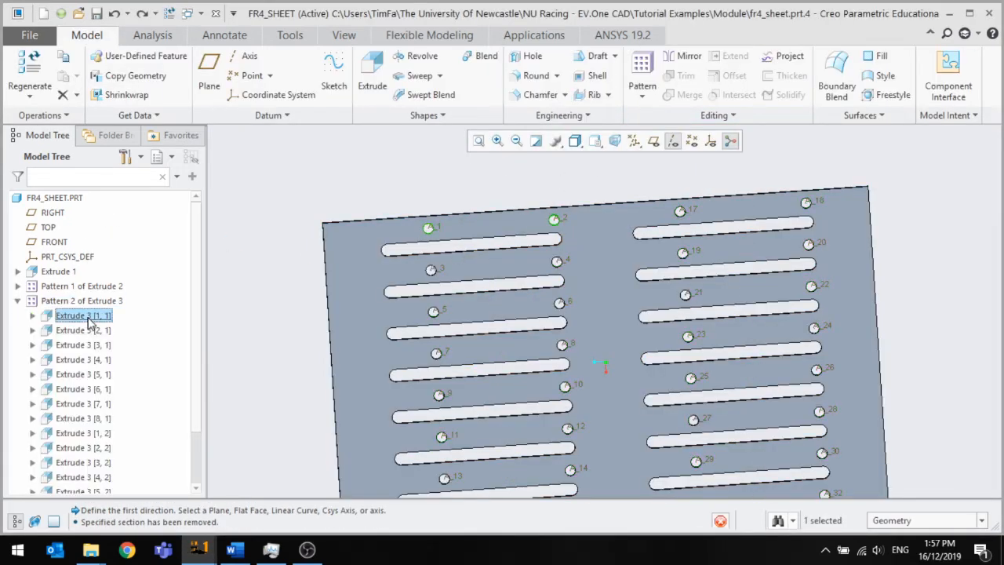
click(117, 245)
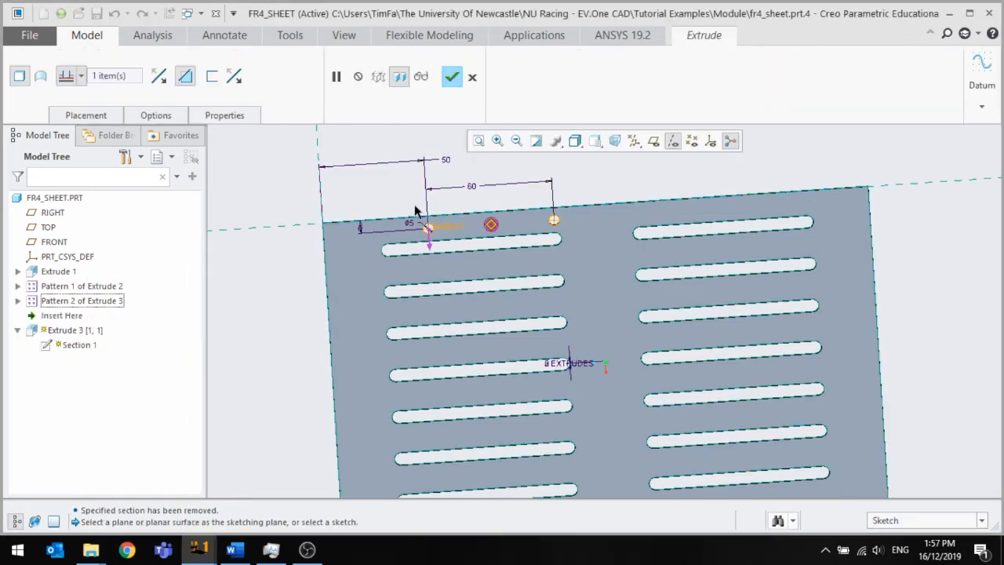
double_click(447, 161)
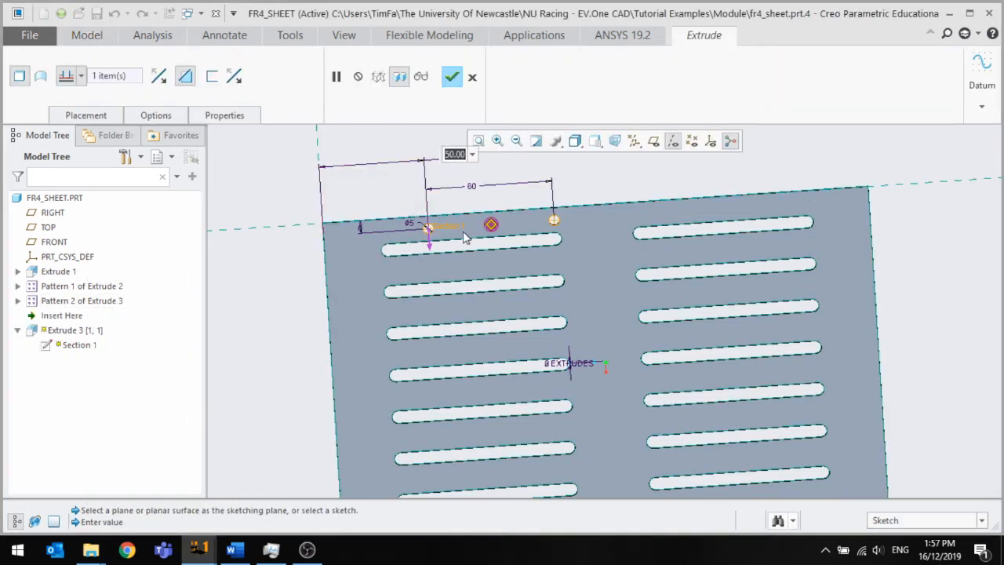
text(40)
key(Return)
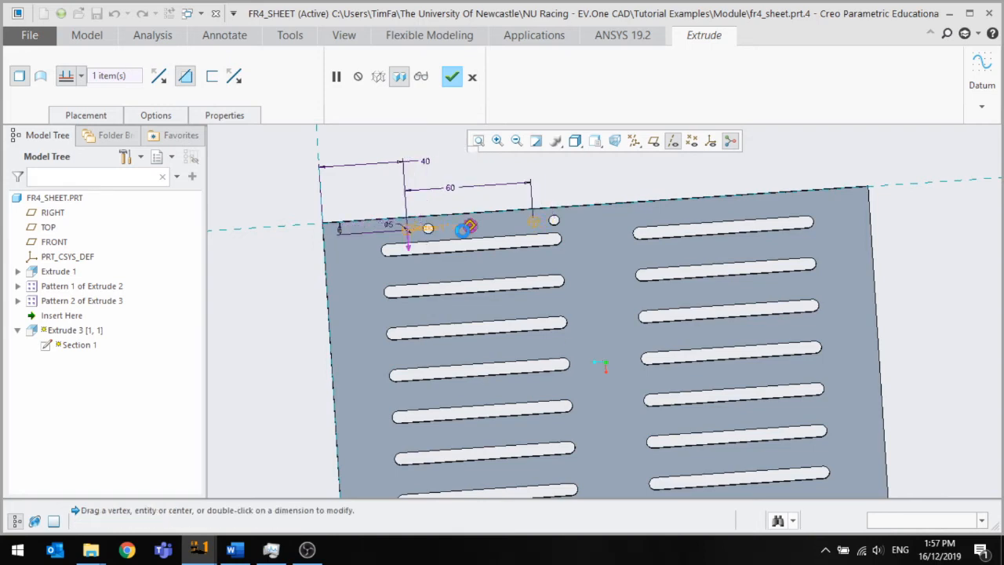
scroll(451, 186, up, 3)
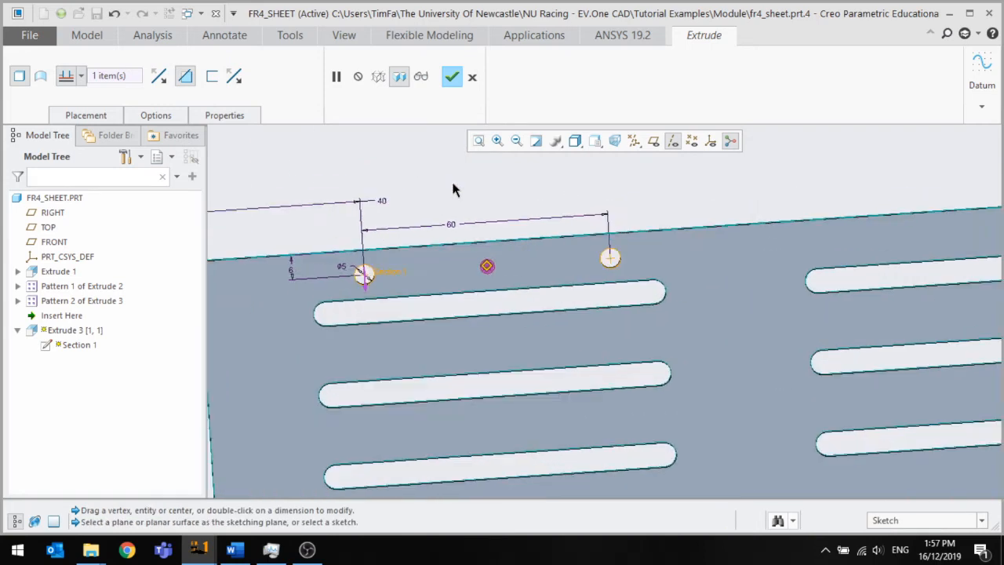
click(452, 77)
scroll(445, 177, down, 4)
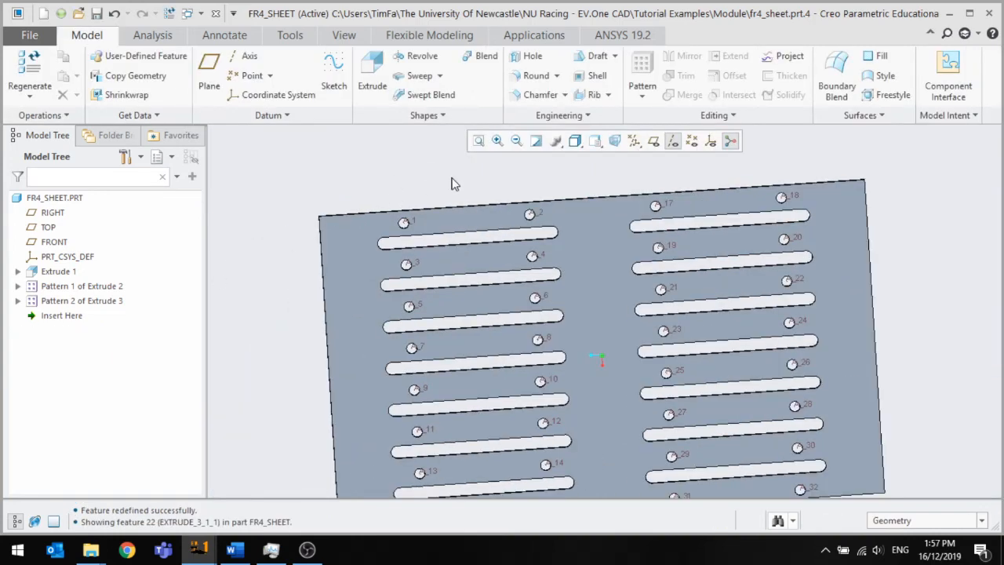
Redefine the base sheet, Extrude 1, setting its shorter side to 170 mm.
scroll(456, 245, down, 2)
click(400, 313)
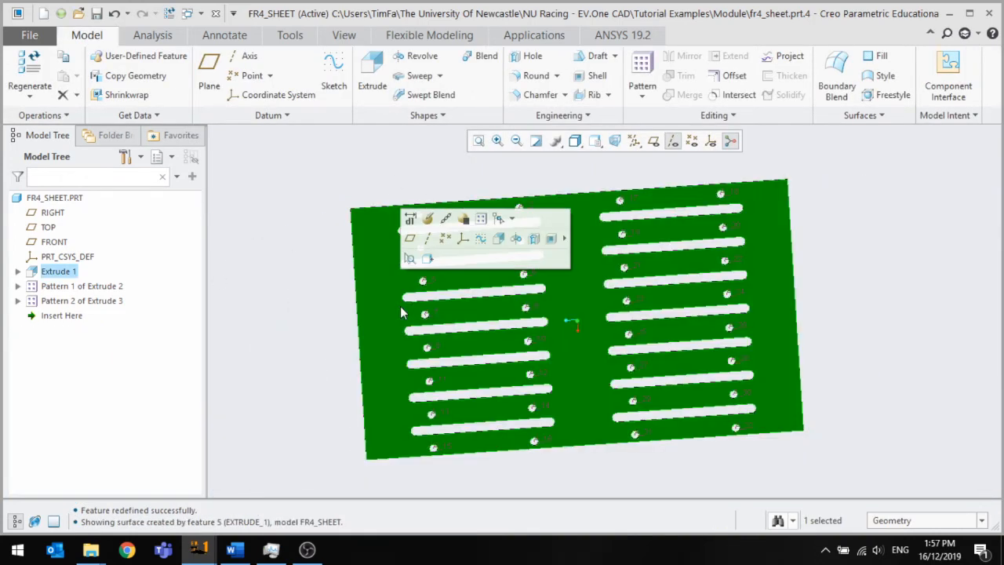
click(428, 219)
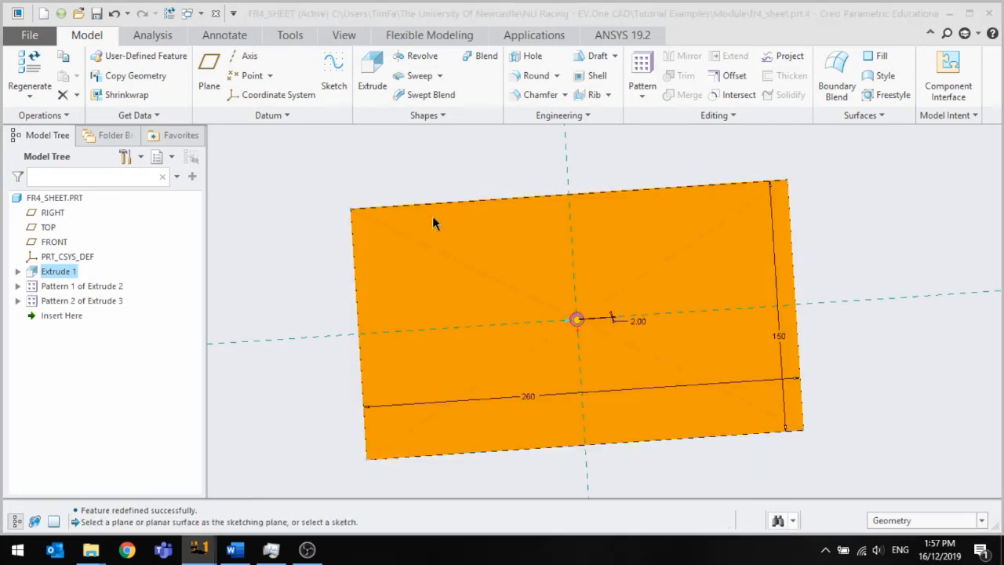
double_click(780, 338)
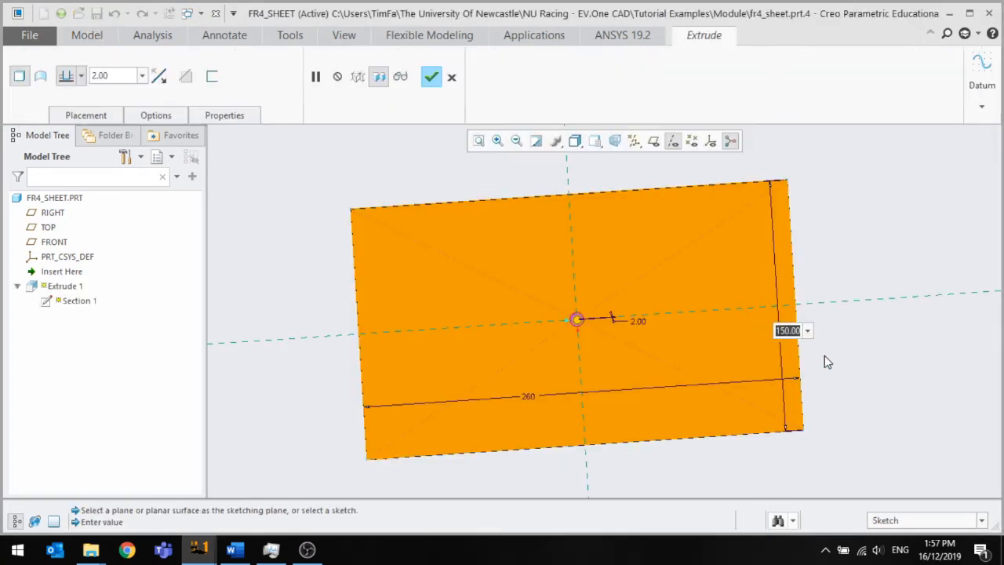
text(170)
key(Return)
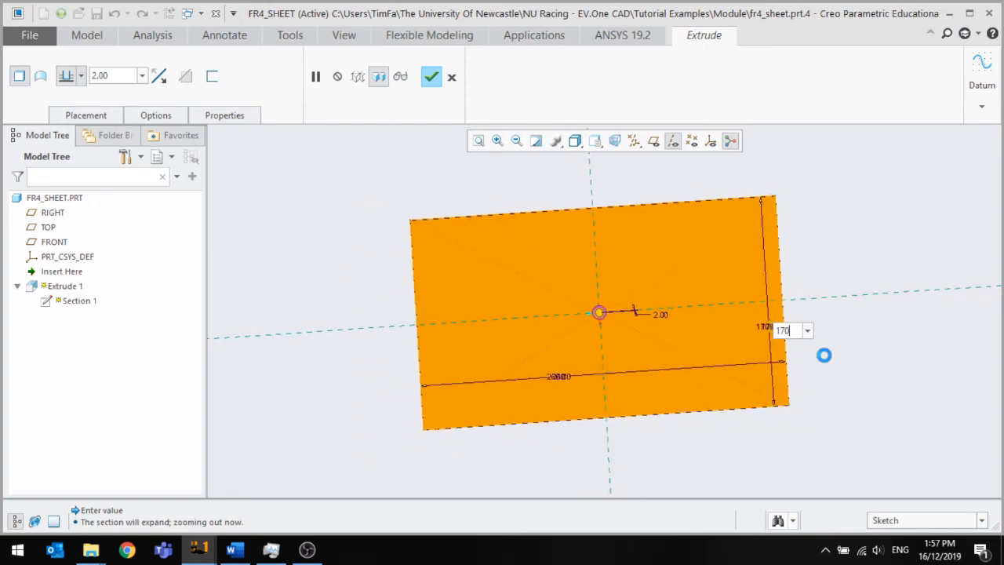
click(431, 77)
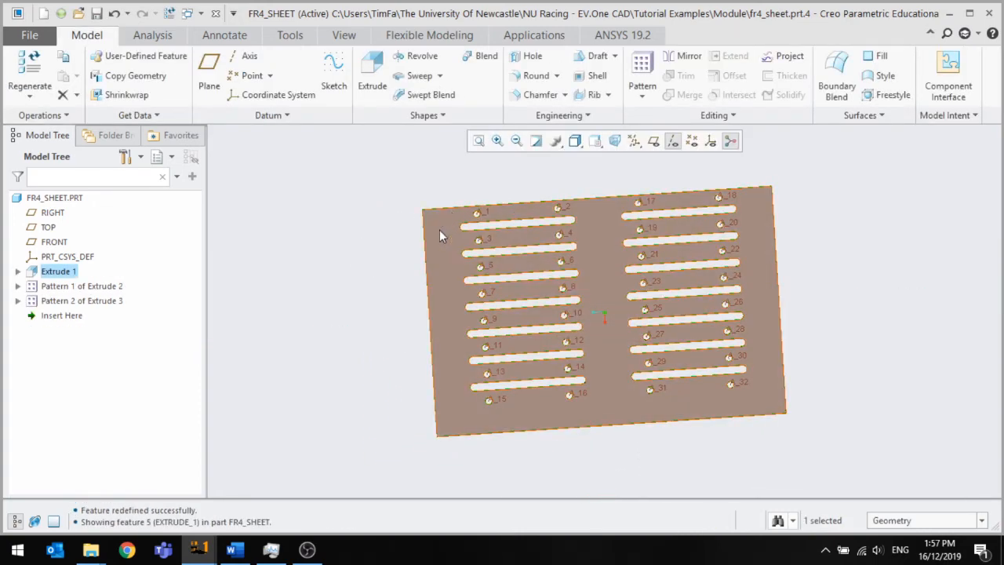
Redefine the first slot cut, Extrude 2 [1, 1], setting its distance from the sheet's upper edge to 25 mm.
scroll(557, 212, up, 1)
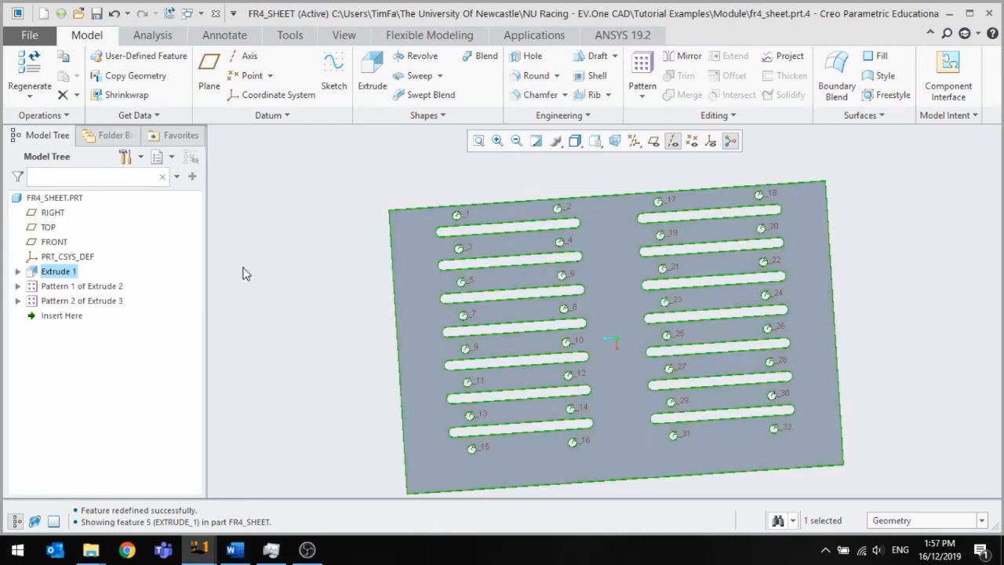
click(81, 287)
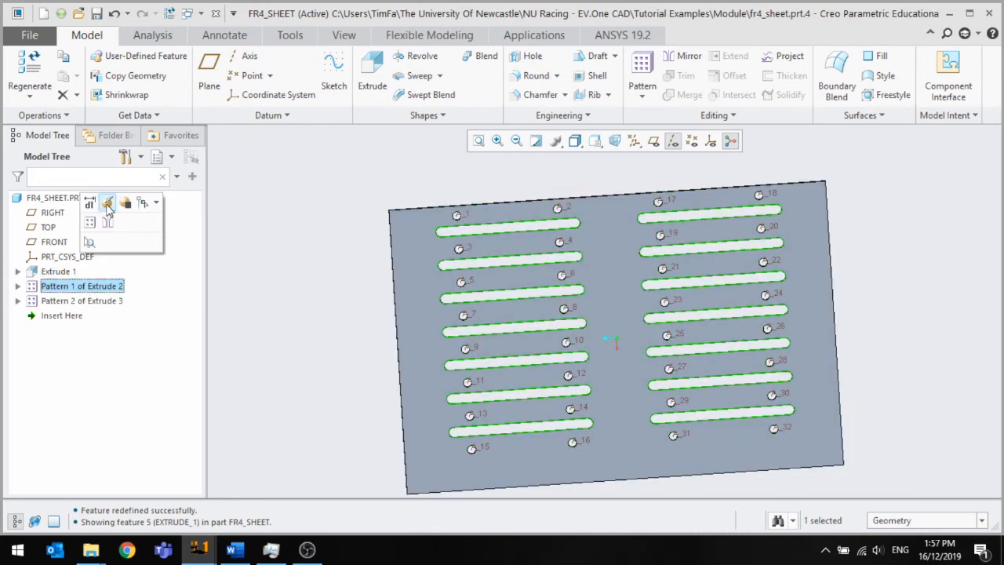
click(18, 286)
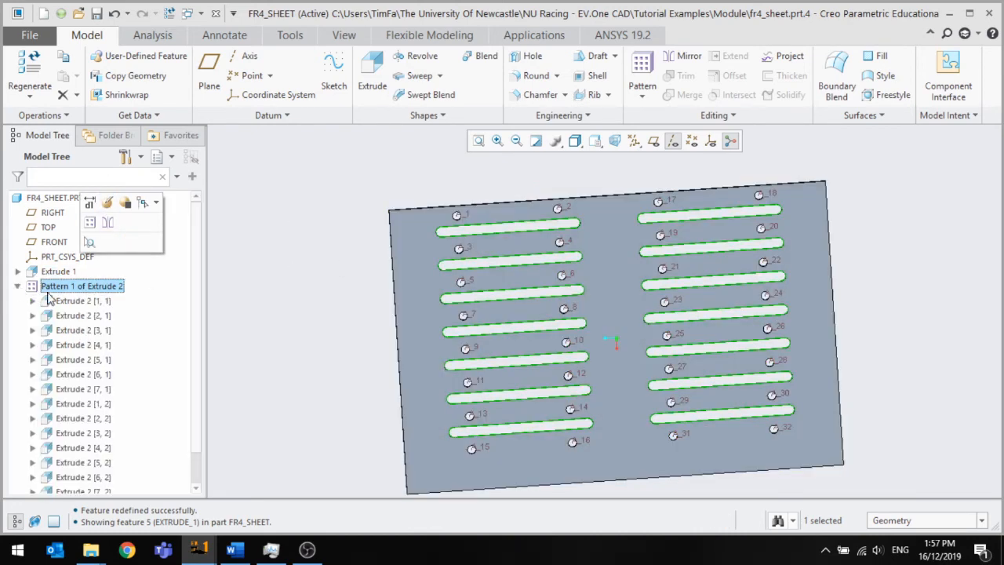
click(63, 302)
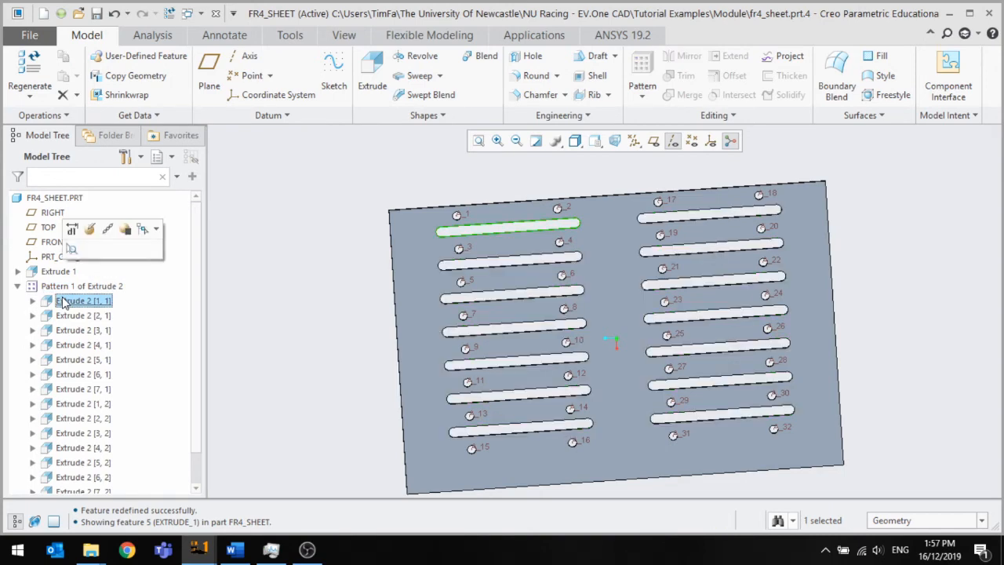
click(91, 229)
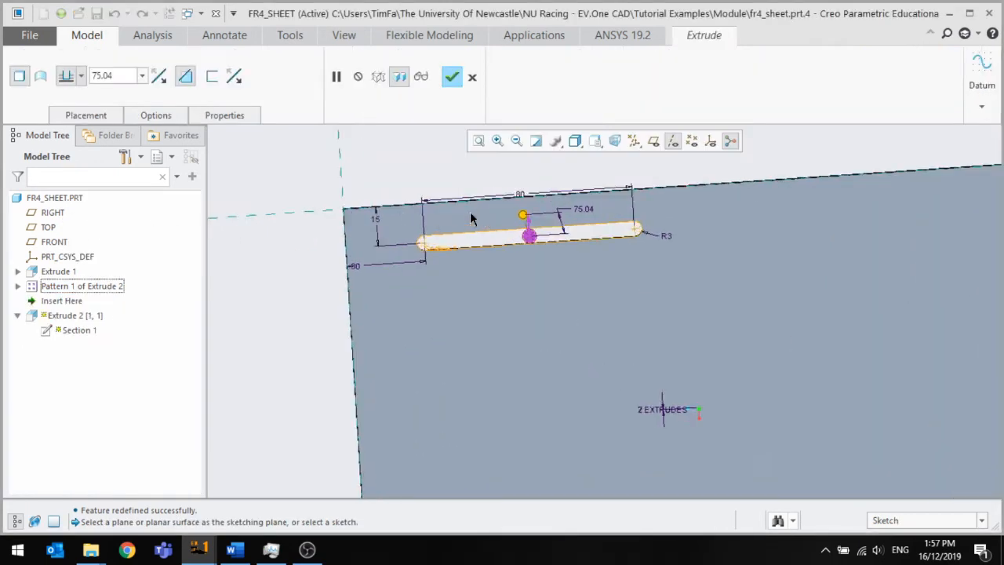
scroll(364, 242, up, 3)
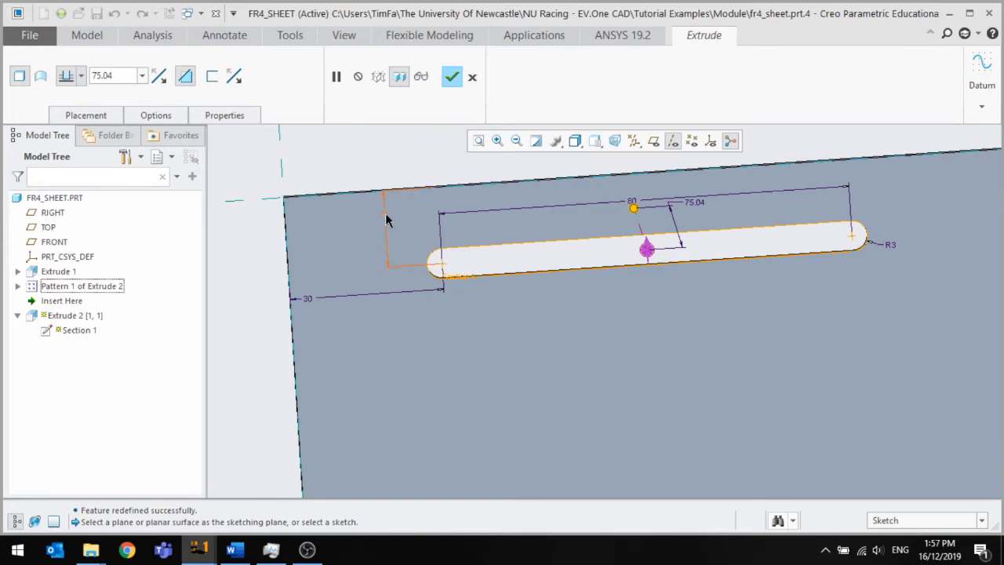
double_click(386, 220)
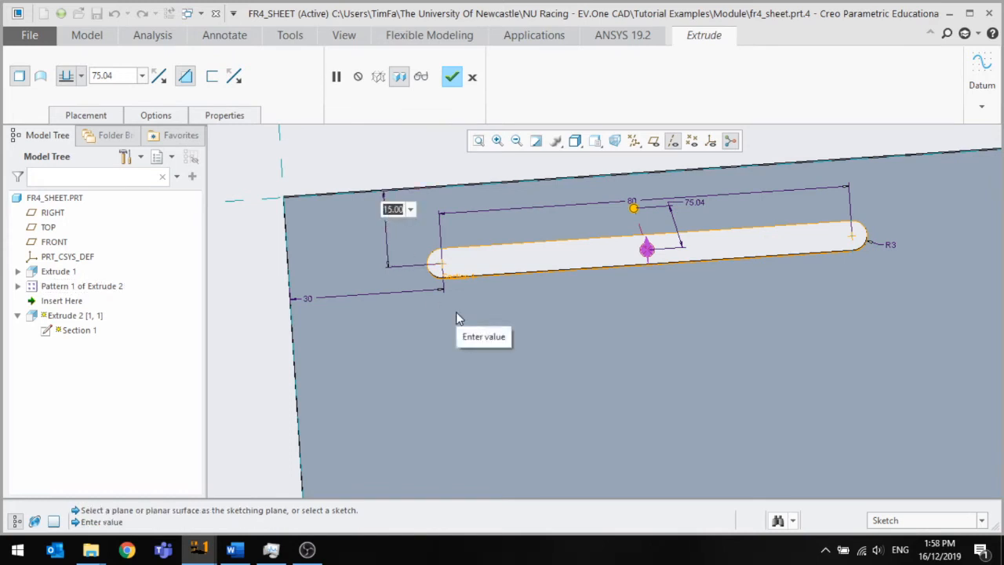
text(25)
key(Return)
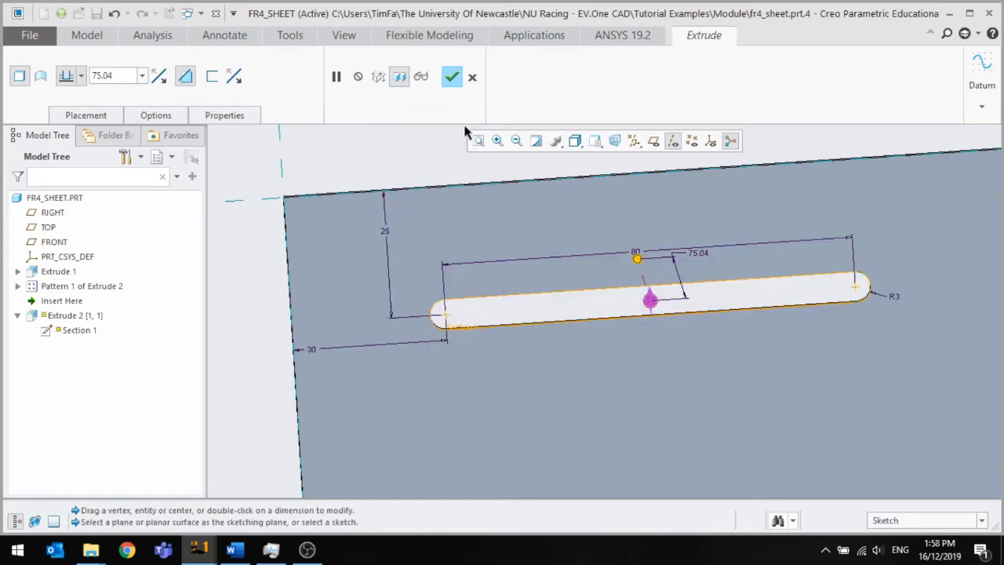
click(453, 77)
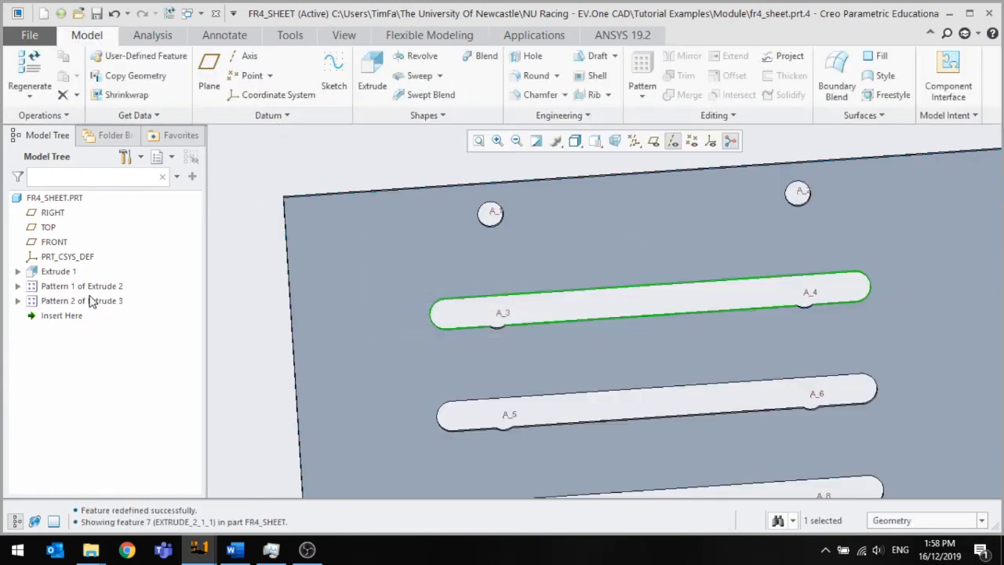
click(81, 303)
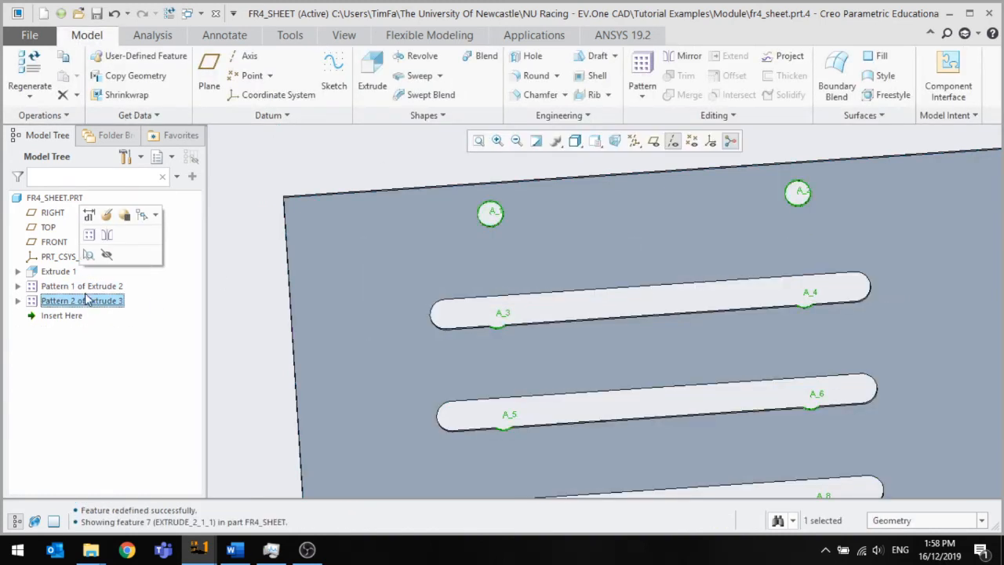
click(109, 217)
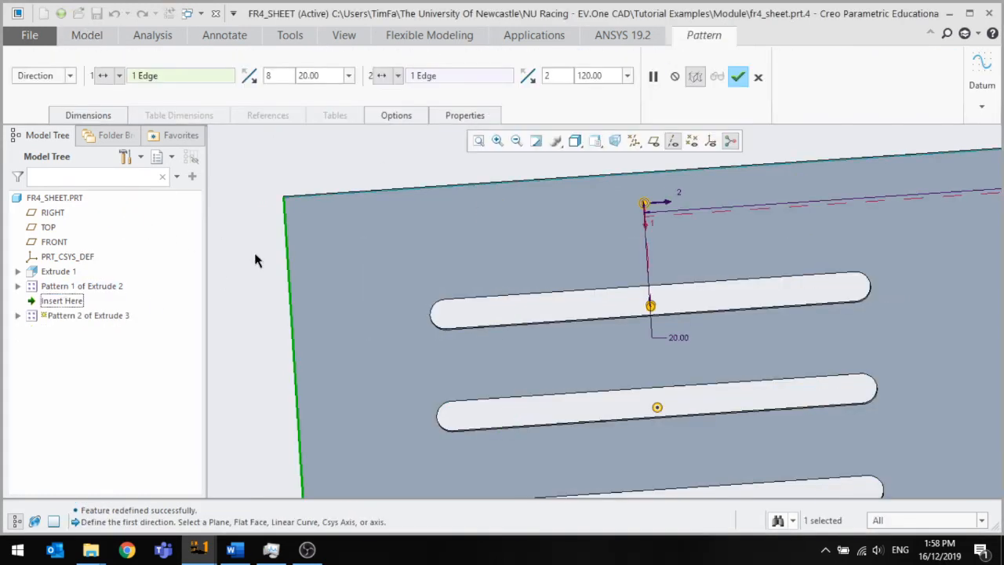
click(738, 76)
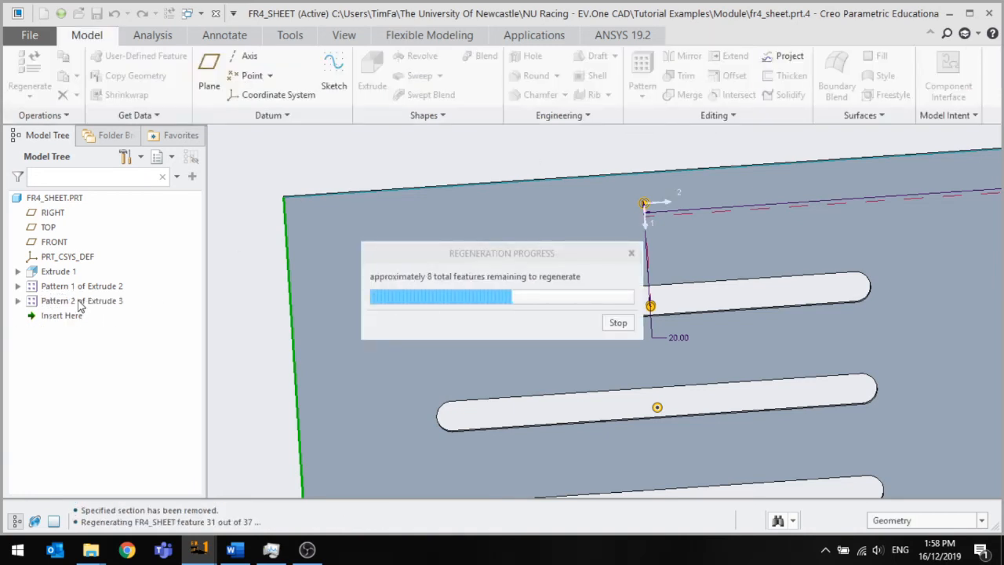
Redefine the first hole cut, Extrude 3 [1, 1], setting its distance from the sheet's upper edge to 16 mm.
click(18, 301)
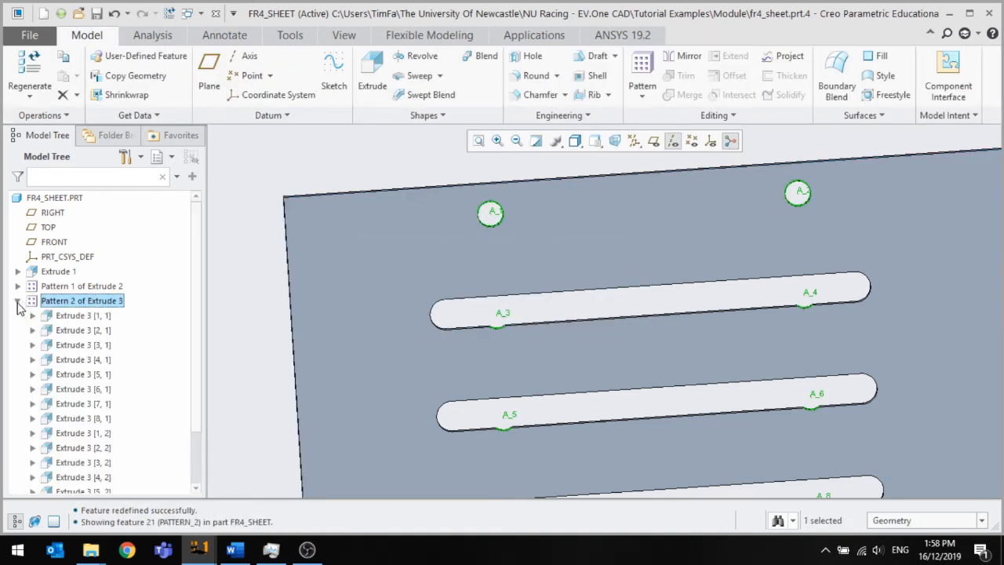
click(71, 315)
click(95, 247)
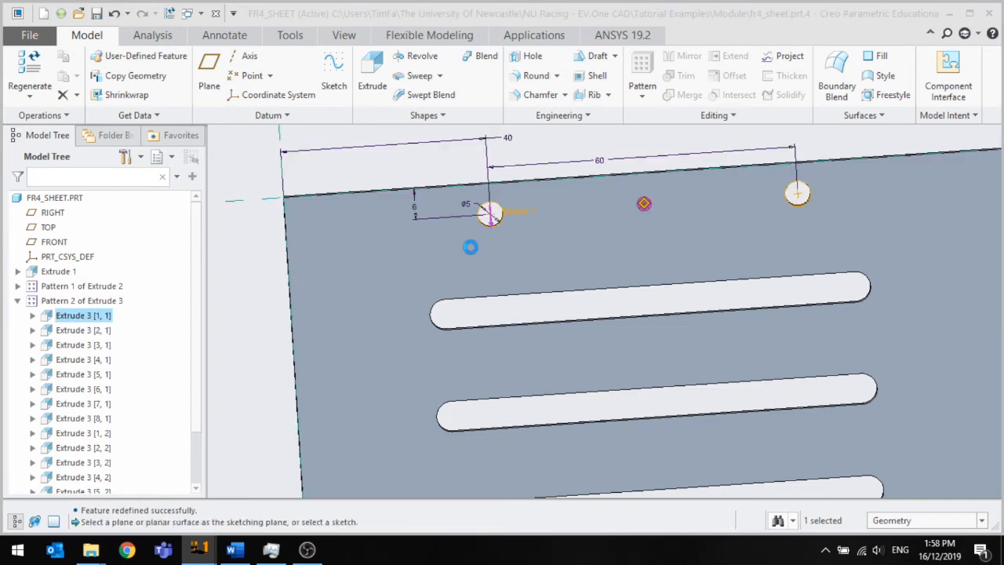
double_click(416, 214)
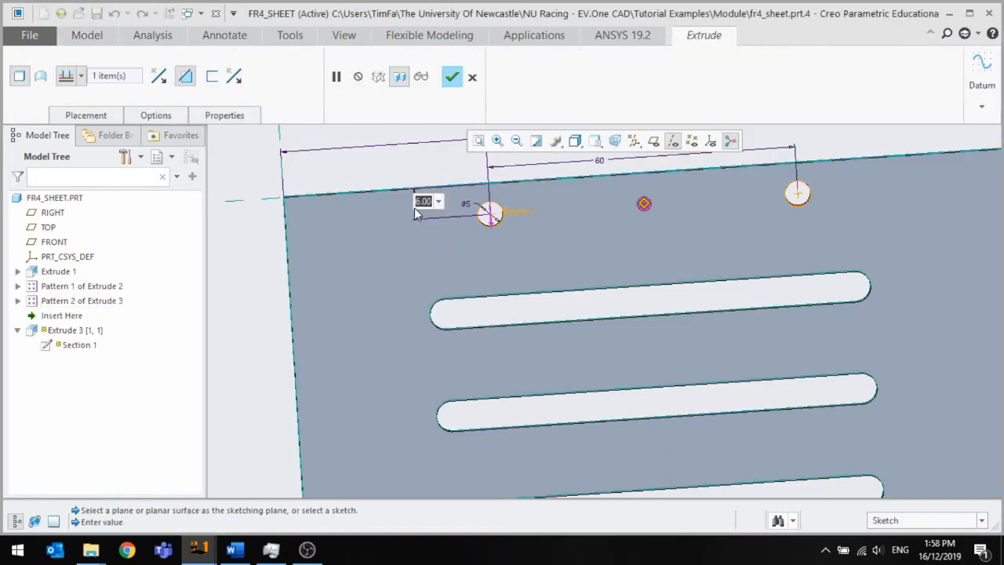
text(16)
key(Return)
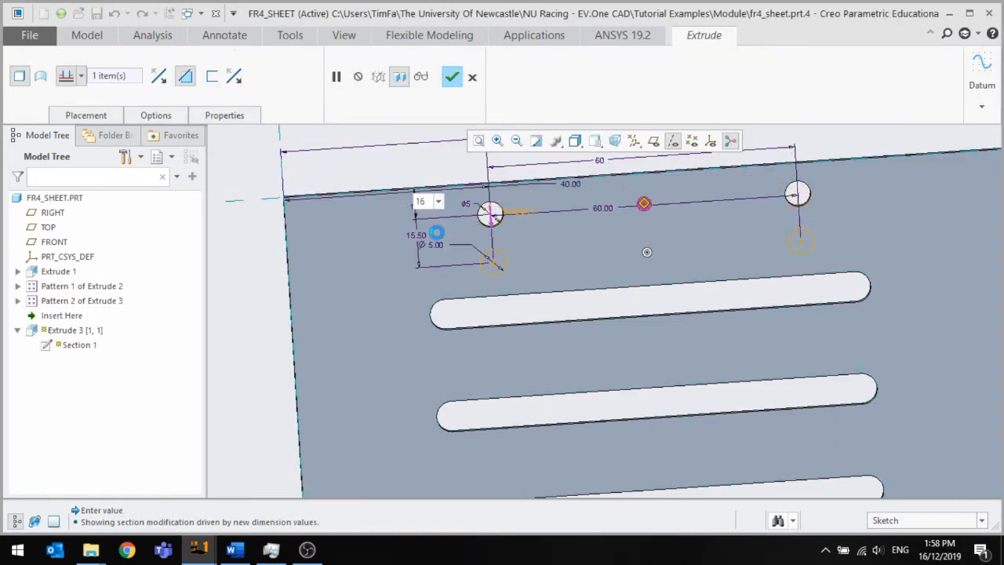
click(452, 76)
Examine the slot and hole patterns across the whole FR4 sheet for their position relative to each other and the edges.
scroll(397, 246, down, 5)
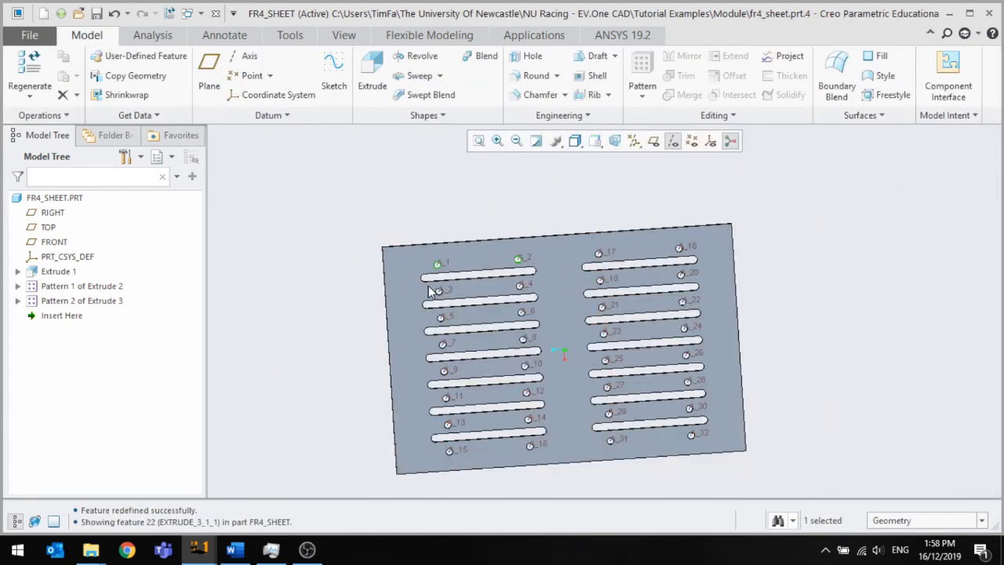
mouse_move(461, 299)
middle_down()
mouse_move(486, 281)
mouse_move(476, 290)
middle_up()
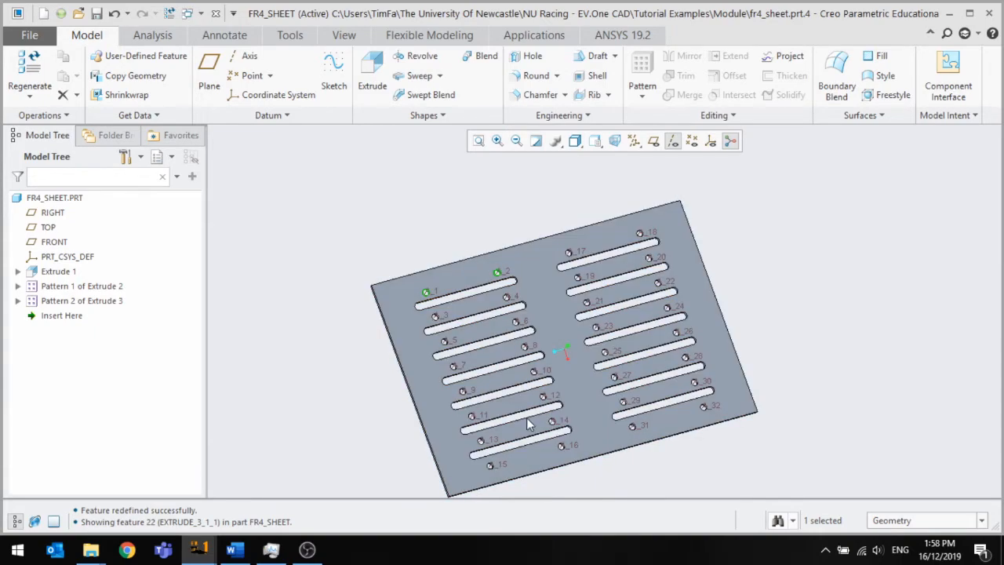
scroll(530, 465, up, 5)
scroll(564, 481, down, 4)
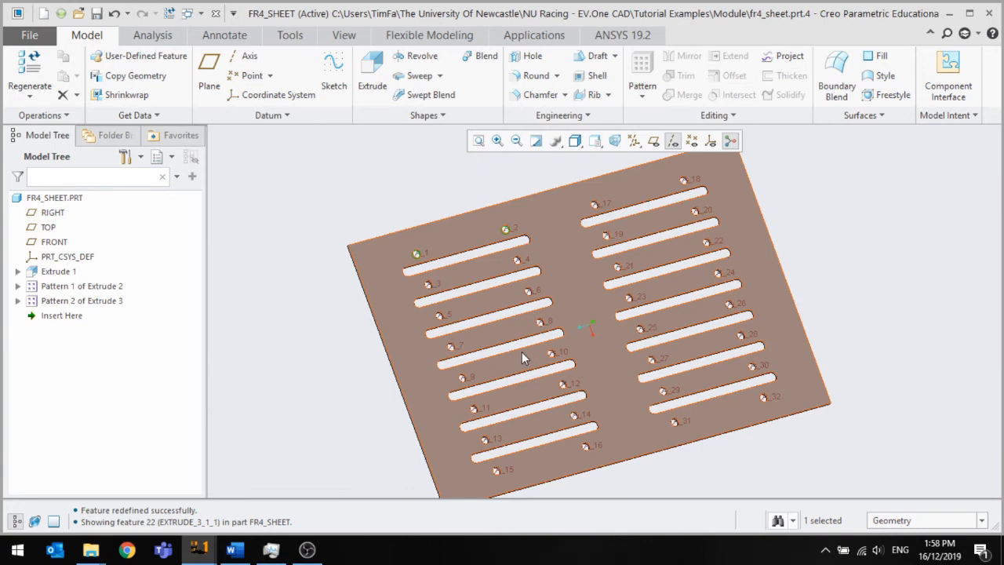
scroll(543, 318, up, 3)
middle_drag(543, 332, 516, 286)
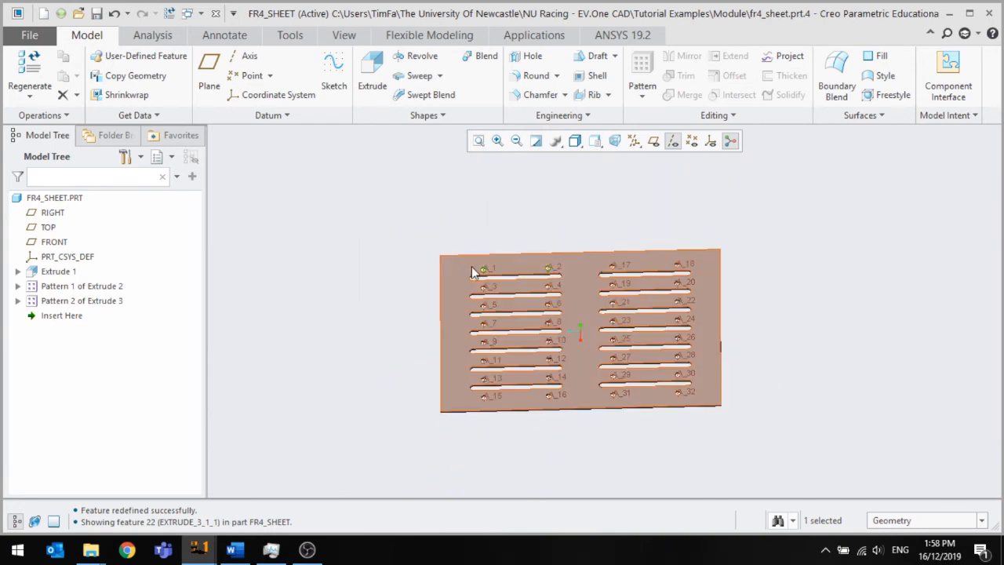
scroll(593, 305, down, 3)
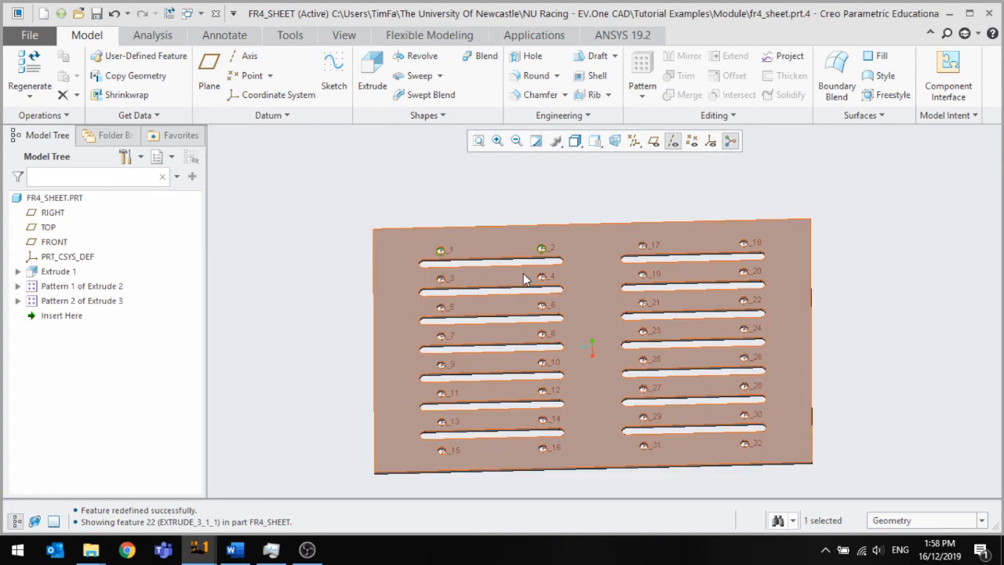
click(373, 193)
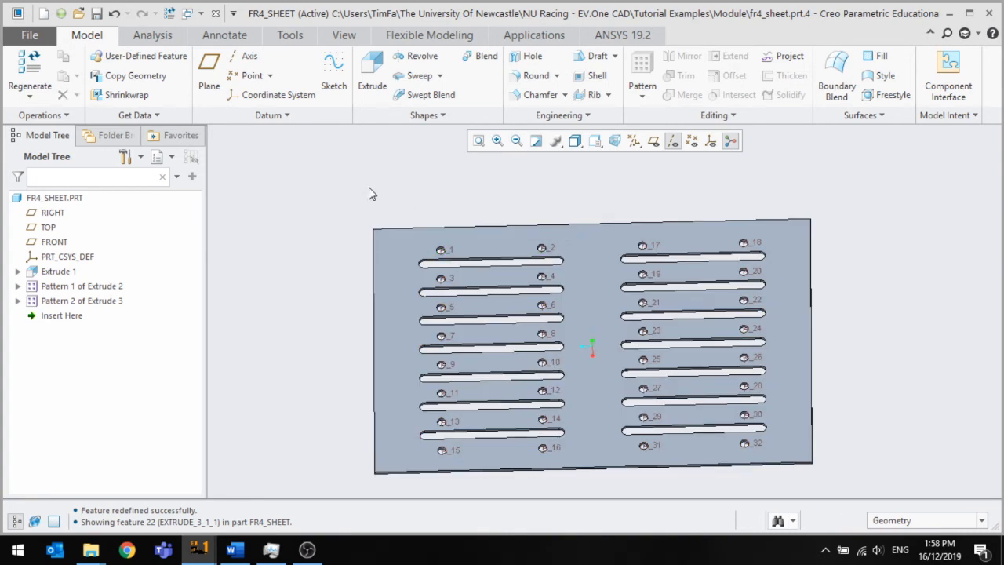
Save the FR4 sheet part and close it.
click(98, 15)
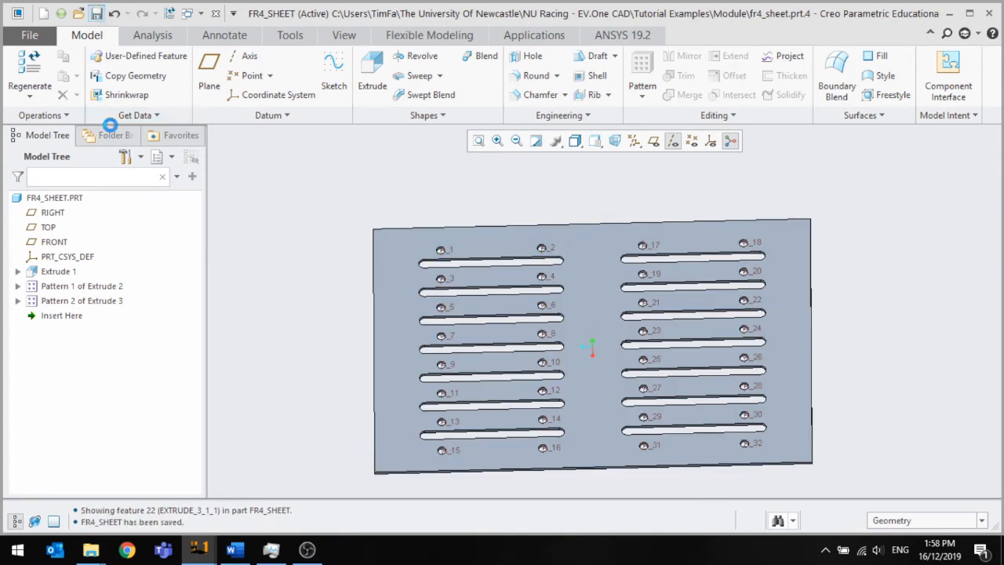
click(57, 36)
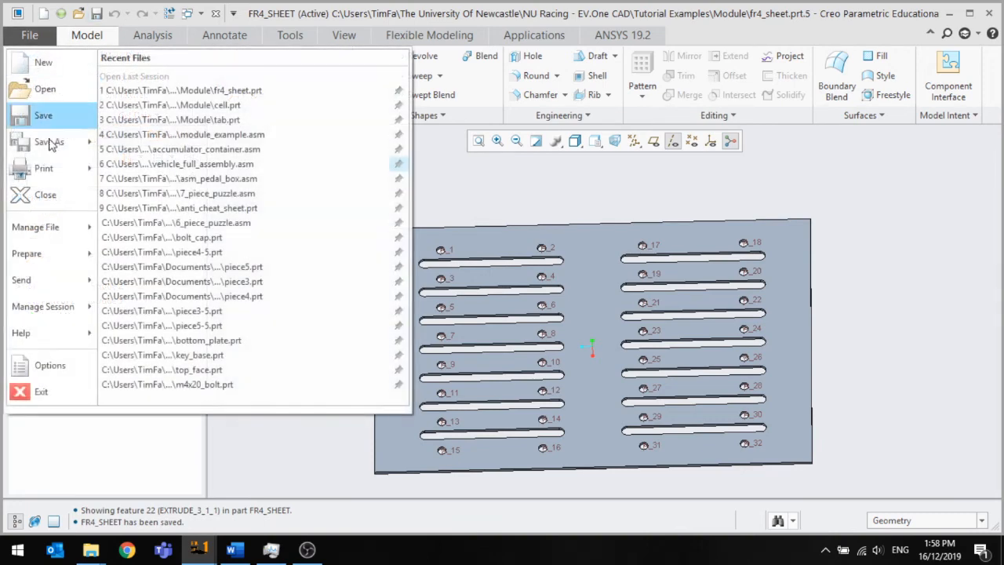
click(55, 195)
Save the cell part, close its window and regenerate the module assembly.
middle_drag(568, 261, 408, 188)
click(96, 14)
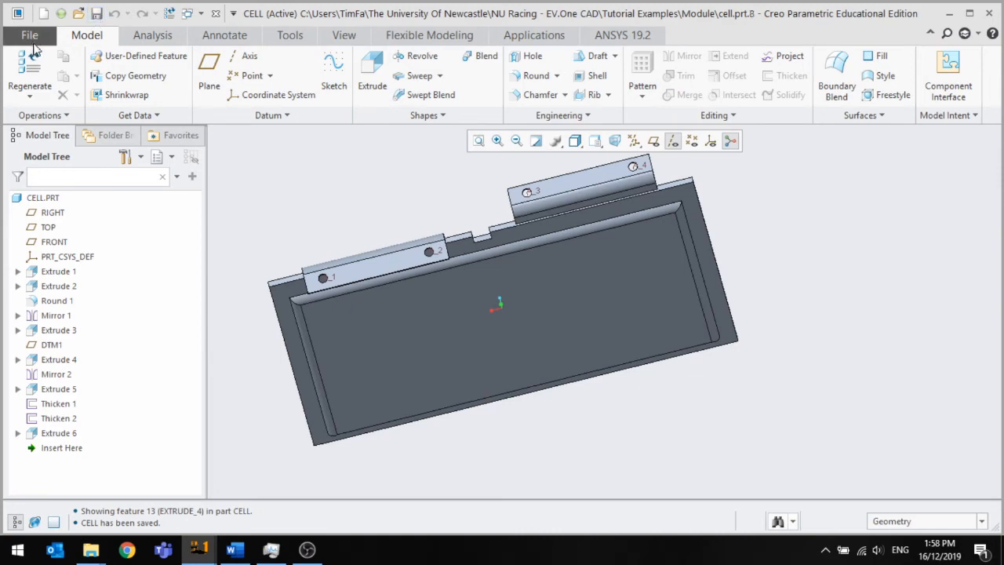
click(215, 15)
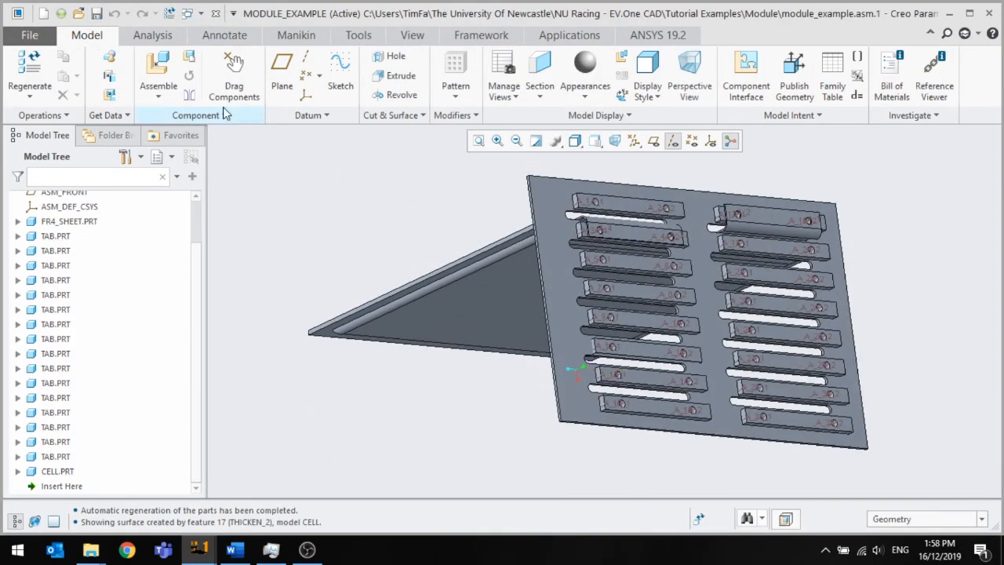
click(30, 72)
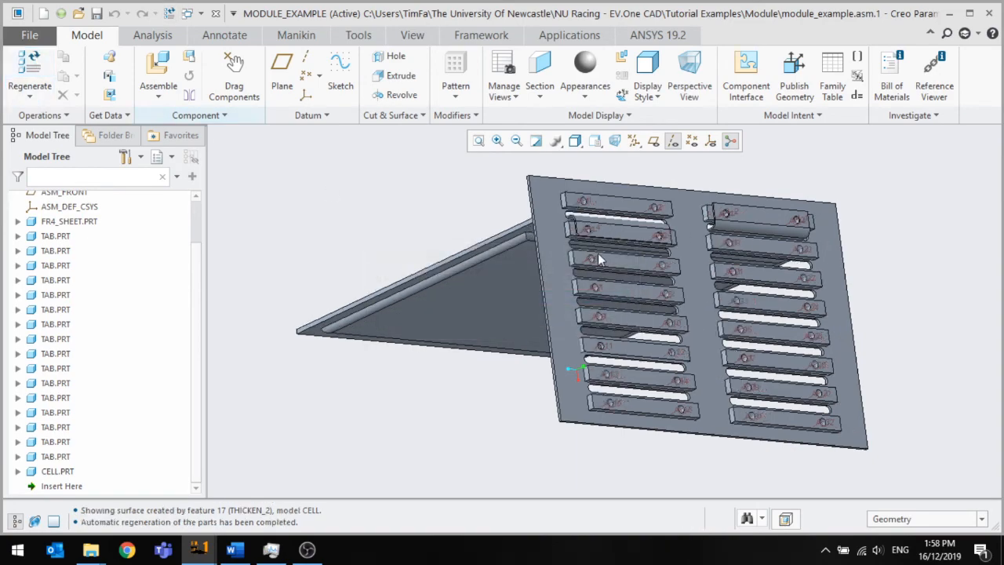
Examine how the cell's bent terminals pass through the sheet's slots and line up with the tab holes.
middle_drag(598, 259, 560, 265)
scroll(547, 291, down, 3)
mouse_move(502, 327)
middle_down()
mouse_move(478, 334)
mouse_move(489, 317)
middle_up()
scroll(490, 315, up, 3)
scroll(498, 237, down, 6)
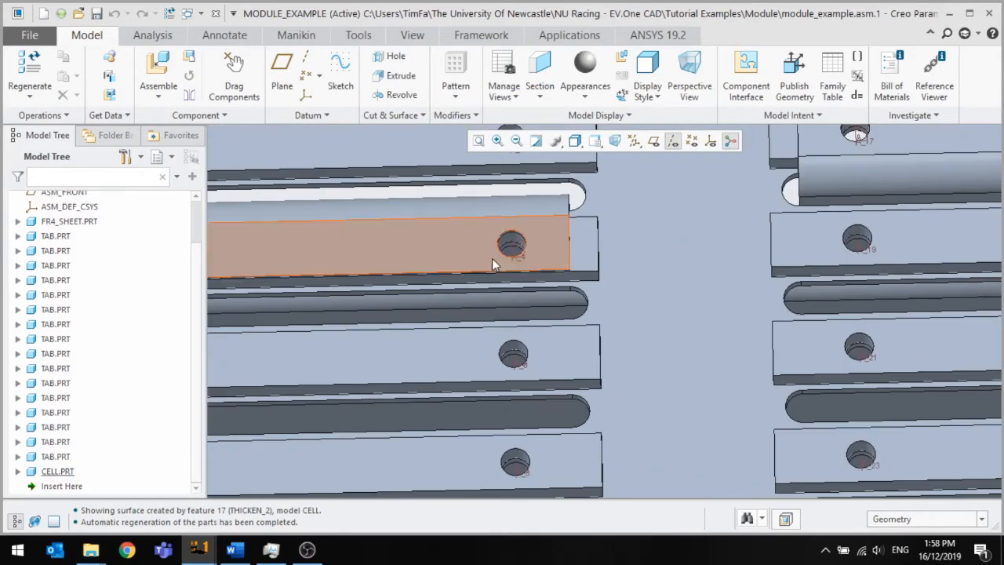
scroll(493, 264, up, 5)
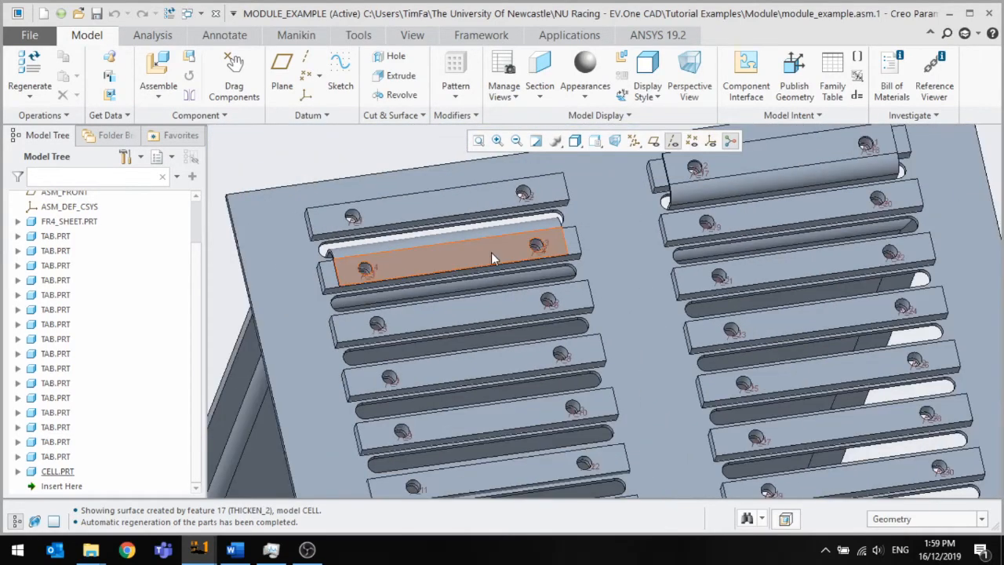
middle_drag(517, 321, 612, 284)
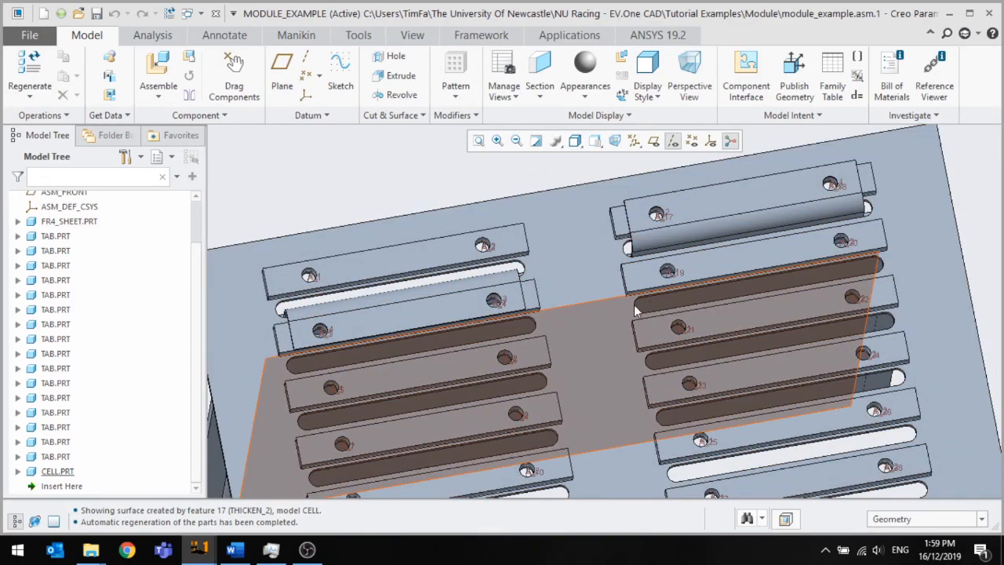
middle_drag(635, 312, 594, 342)
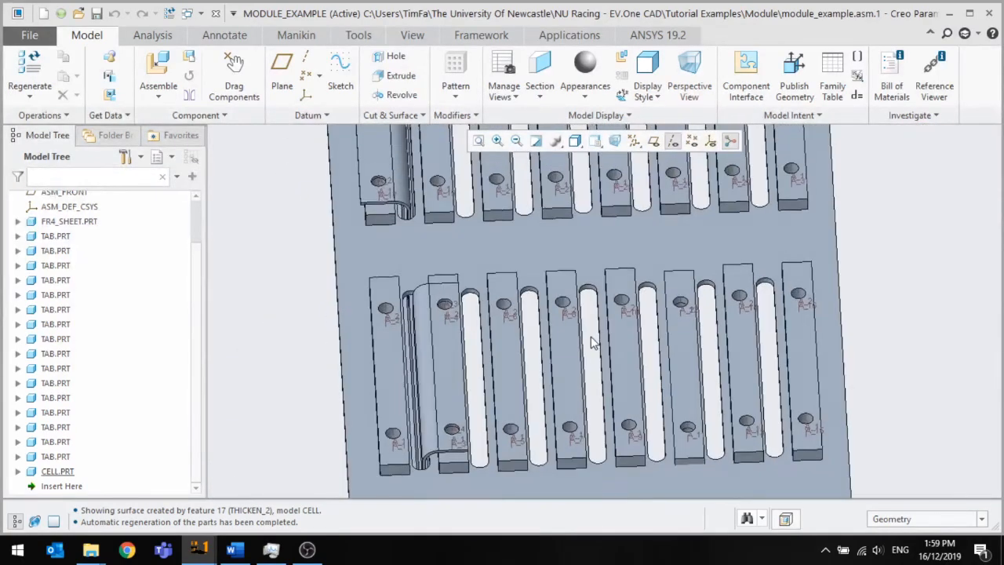
scroll(593, 349, up, 3)
scroll(456, 269, down, 2)
scroll(539, 300, down, 2)
mouse_move(539, 305)
middle_down()
mouse_move(545, 262)
mouse_move(522, 298)
middle_up()
scroll(522, 298, up, 3)
scroll(520, 214, down, 3)
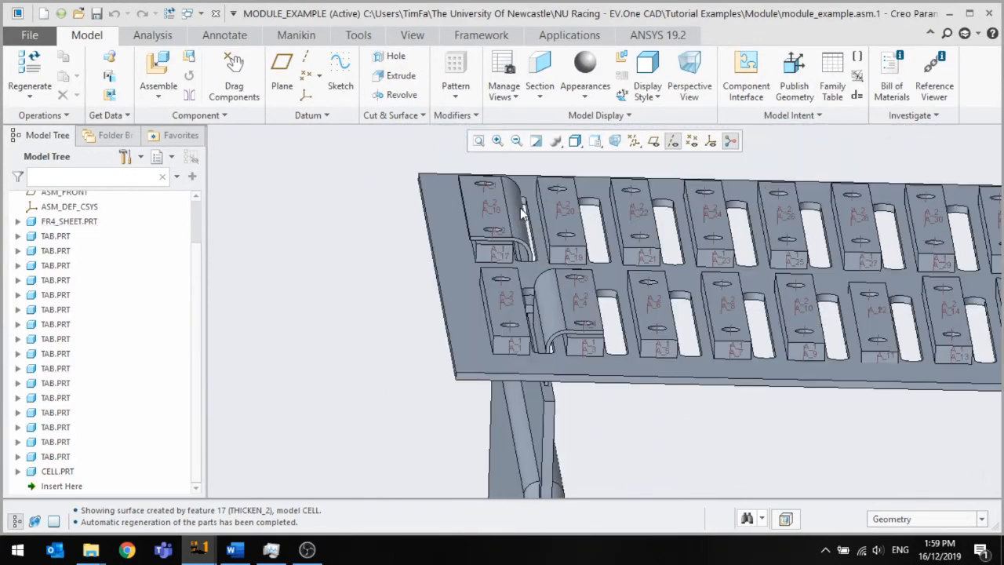
scroll(522, 213, down, 2)
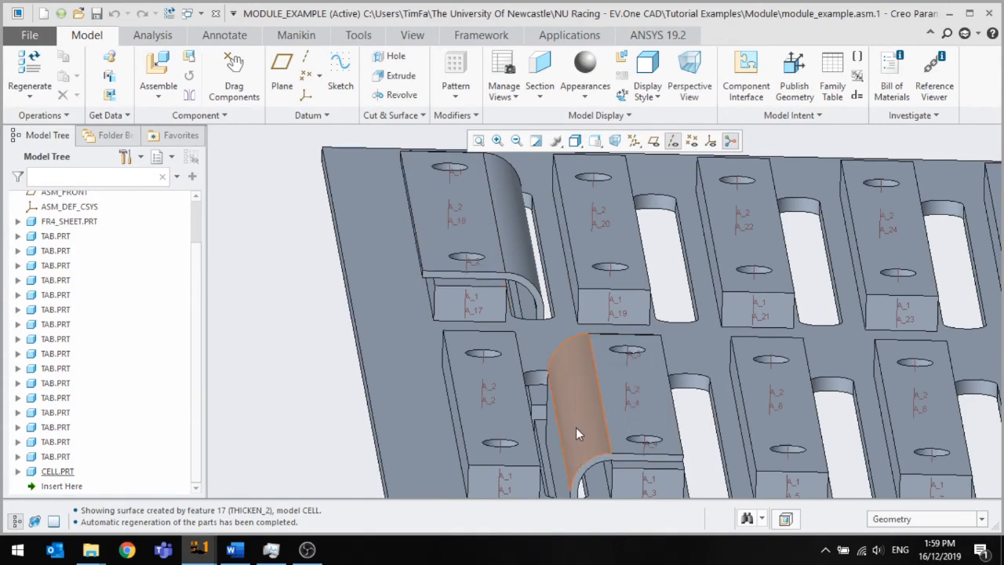
middle_drag(605, 432, 605, 416)
scroll(604, 416, up, 5)
Try to assemble a second cell.prt beside the first, aligning its terminal holes with both holes of the adjacent tab.
click(161, 67)
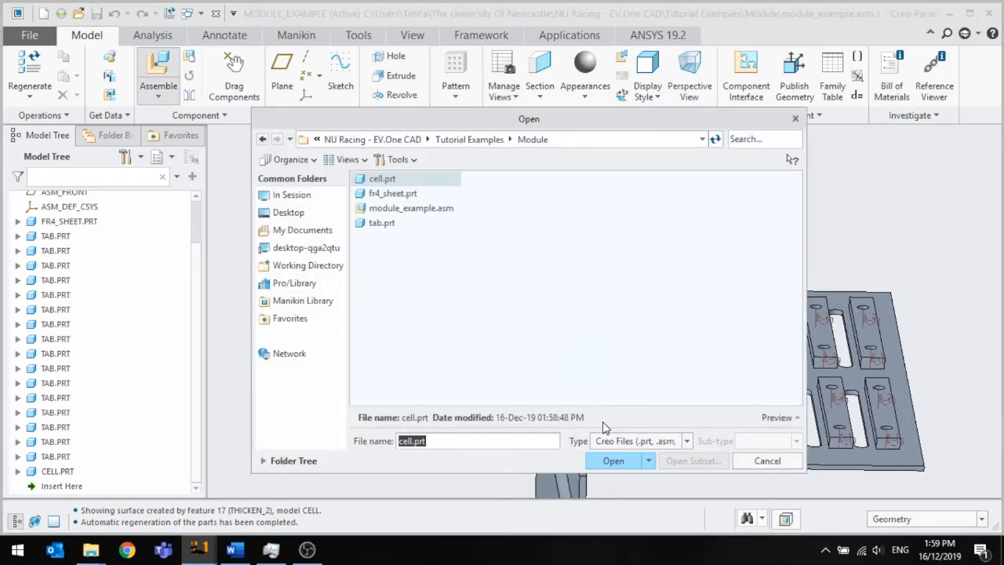
click(614, 461)
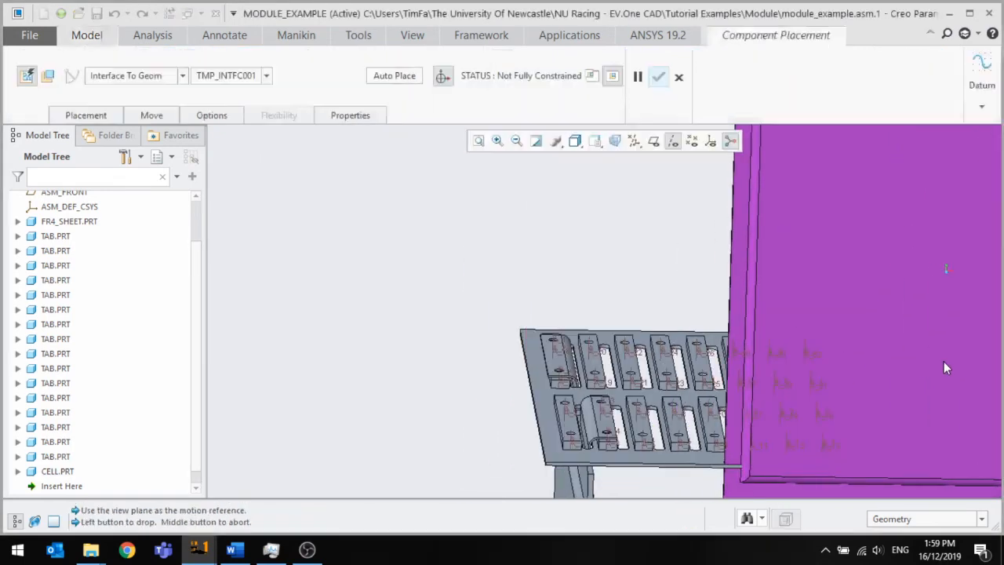
click(944, 363)
click(602, 432)
scroll(606, 432, down, 4)
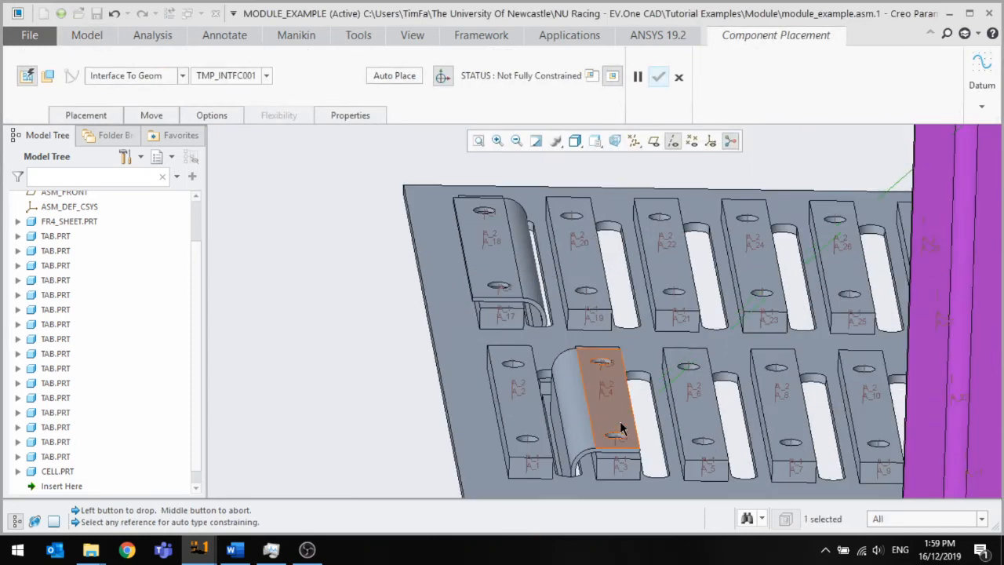
click(617, 416)
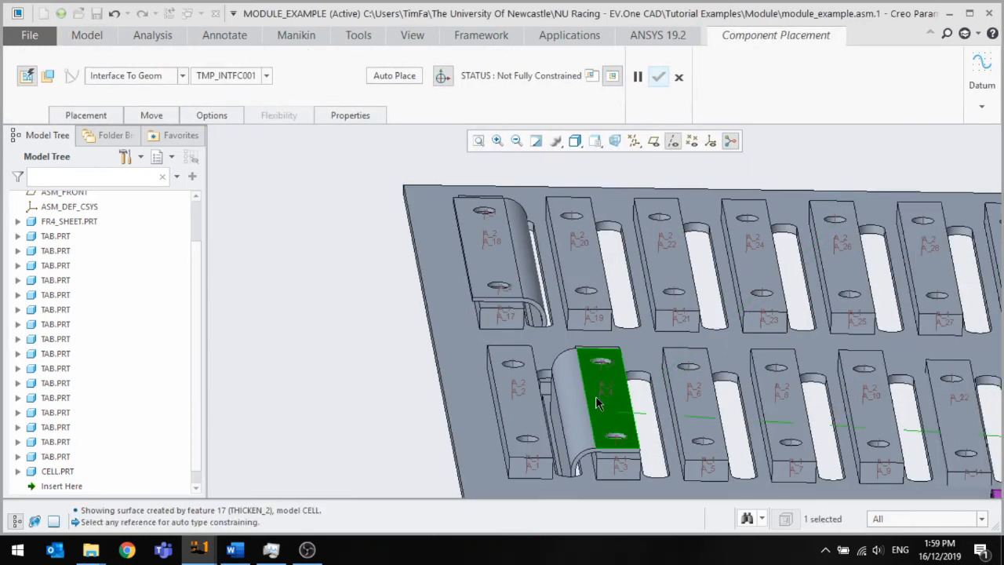
scroll(651, 407, up, 5)
middle_drag(726, 437, 746, 450)
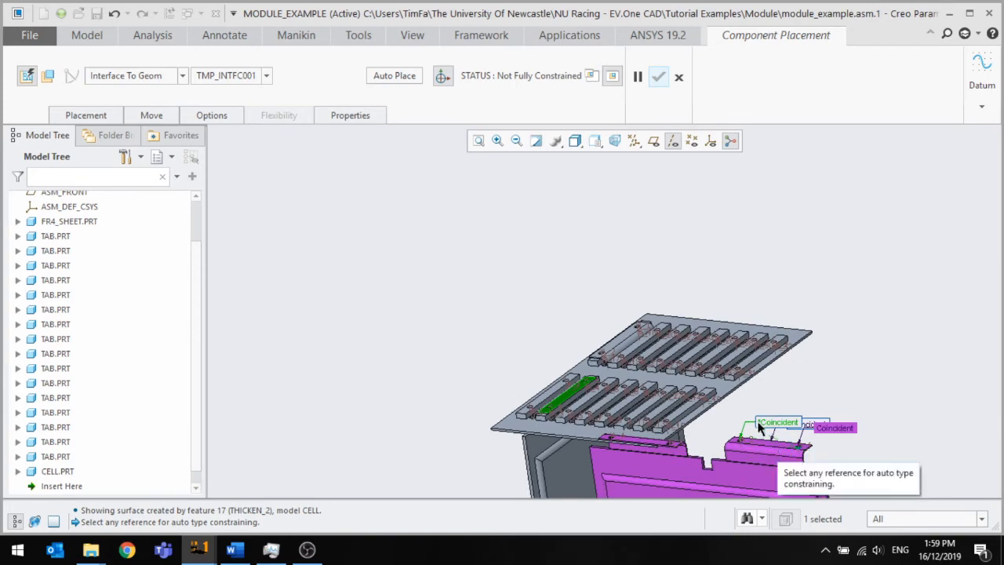
scroll(708, 325, down, 5)
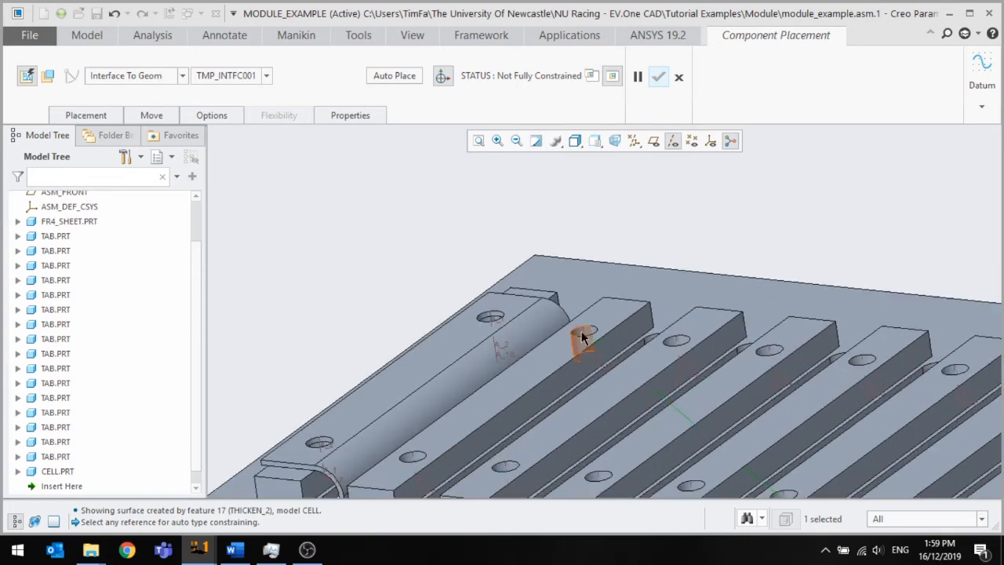
click(585, 333)
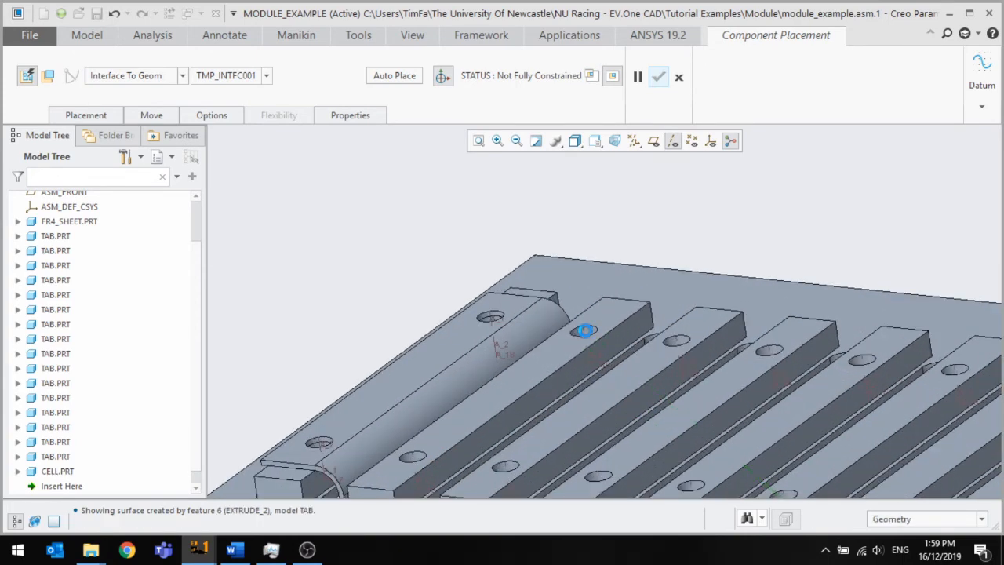
click(416, 464)
scroll(416, 464, up, 5)
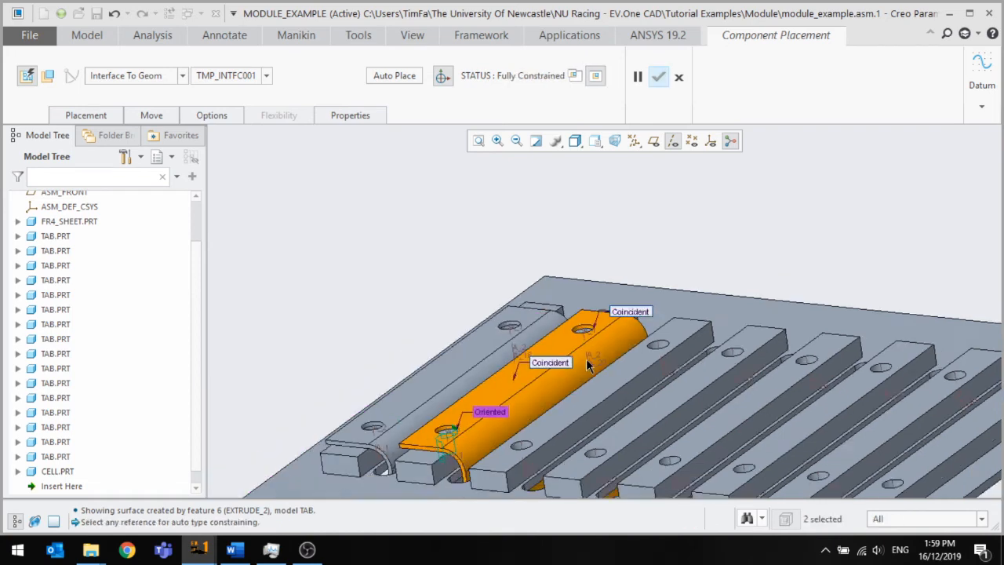
Check how the second cell's terminals fit beside the first cell's, and discard the second cell's placement.
middle_drag(522, 459, 545, 417)
scroll(503, 356, up, 2)
scroll(509, 423, down, 3)
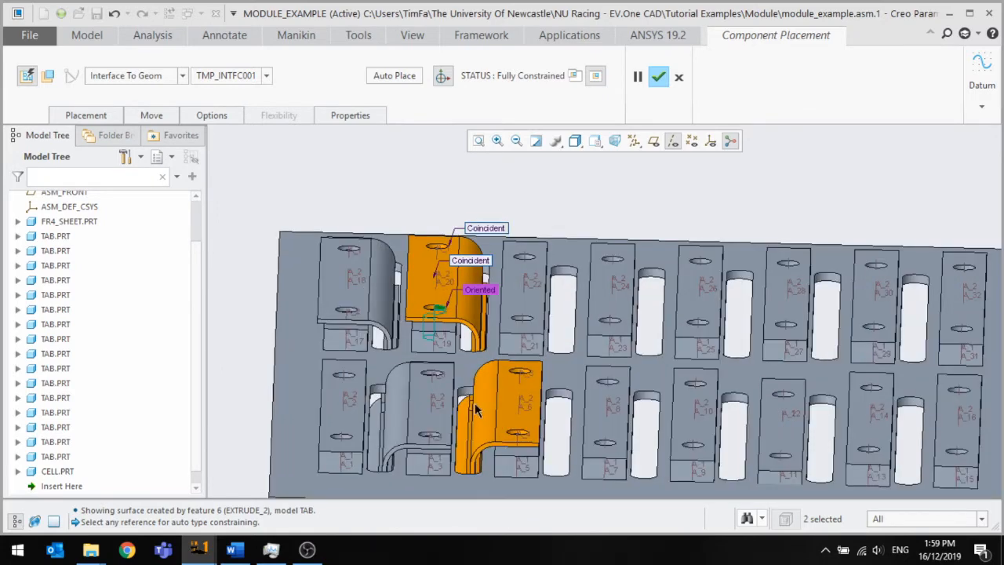
scroll(474, 405, down, 1)
scroll(489, 384, up, 5)
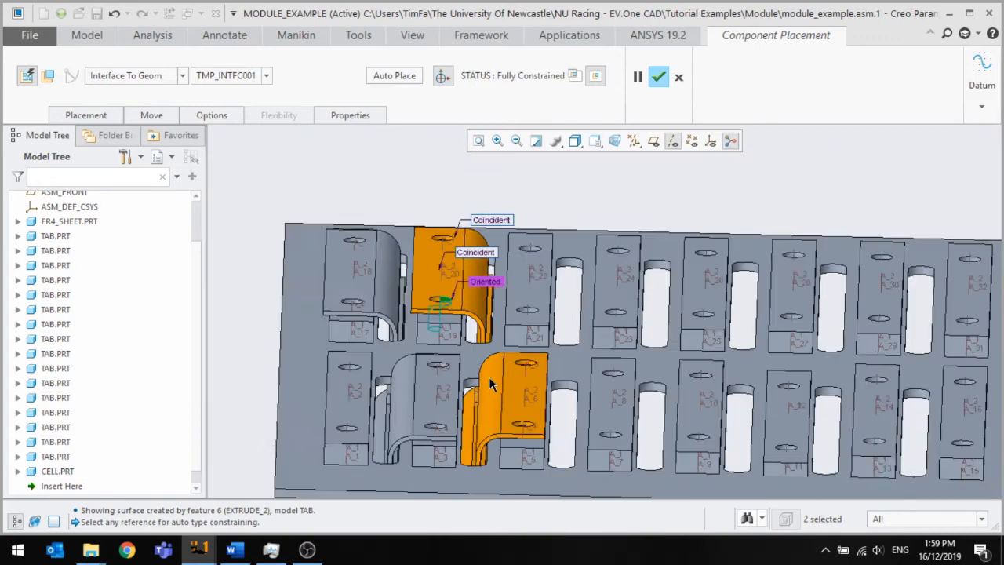
scroll(454, 387, down, 3)
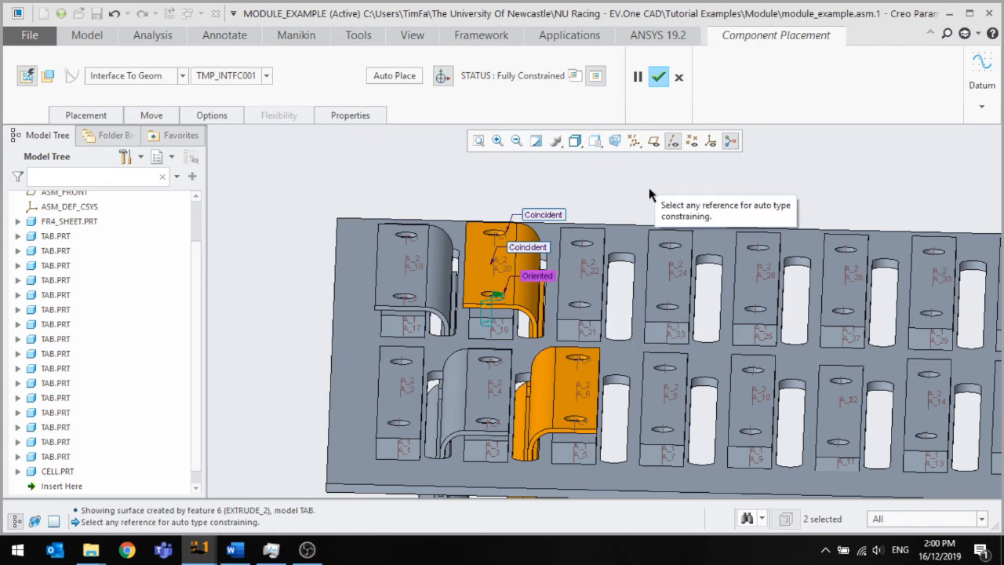
click(680, 78)
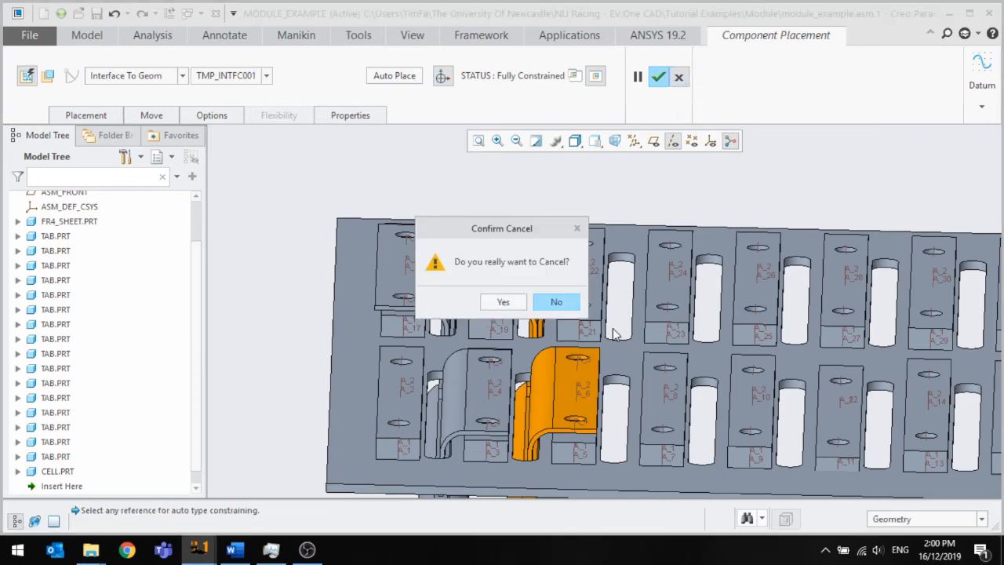
click(503, 304)
Examine from the side and above how the placed cell's terminals sit over the adjacent tabs.
scroll(549, 408, up, 4)
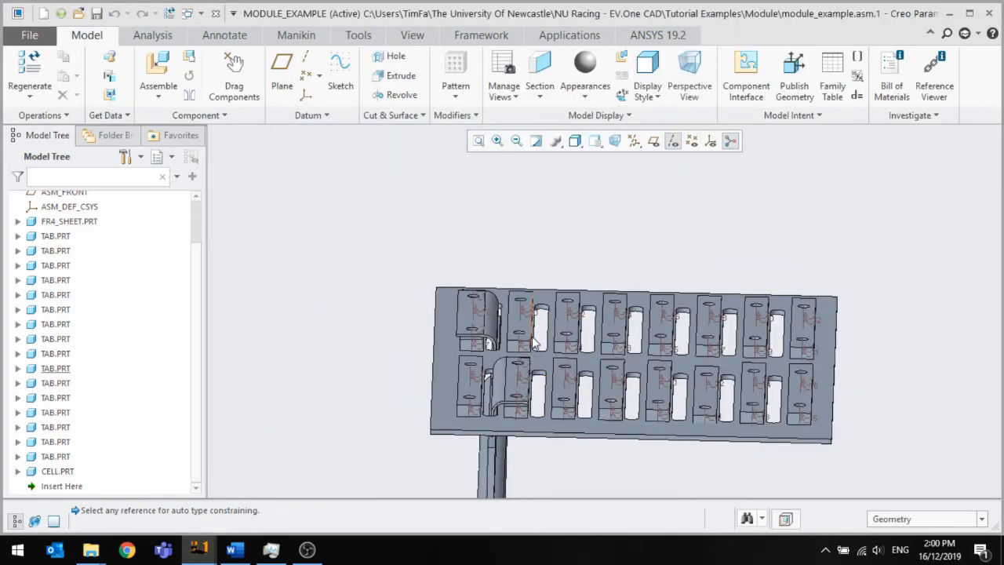
scroll(534, 341, up, 1)
scroll(514, 425, down, 1)
click(502, 424)
middle_drag(502, 423, 414, 352)
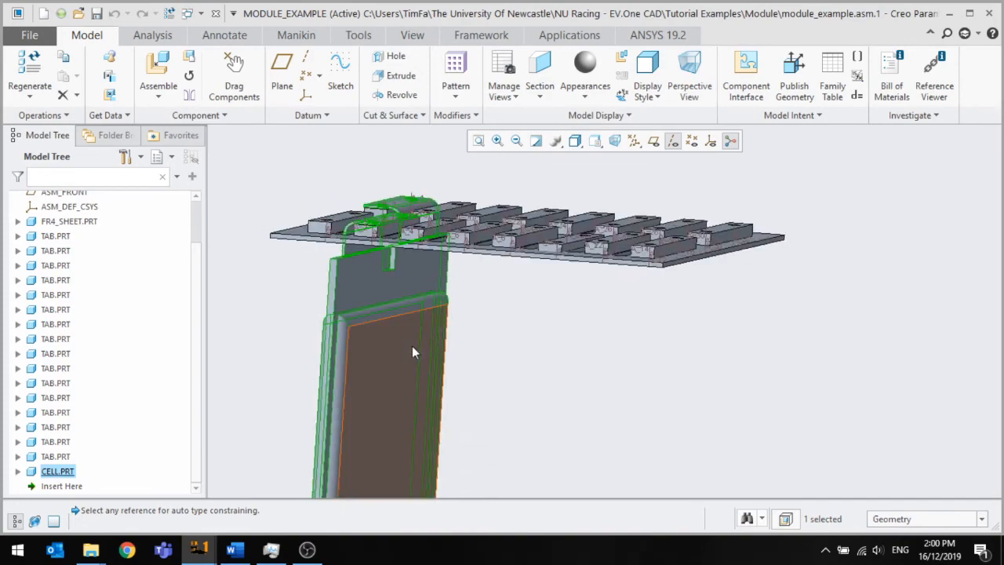
scroll(377, 235, down, 5)
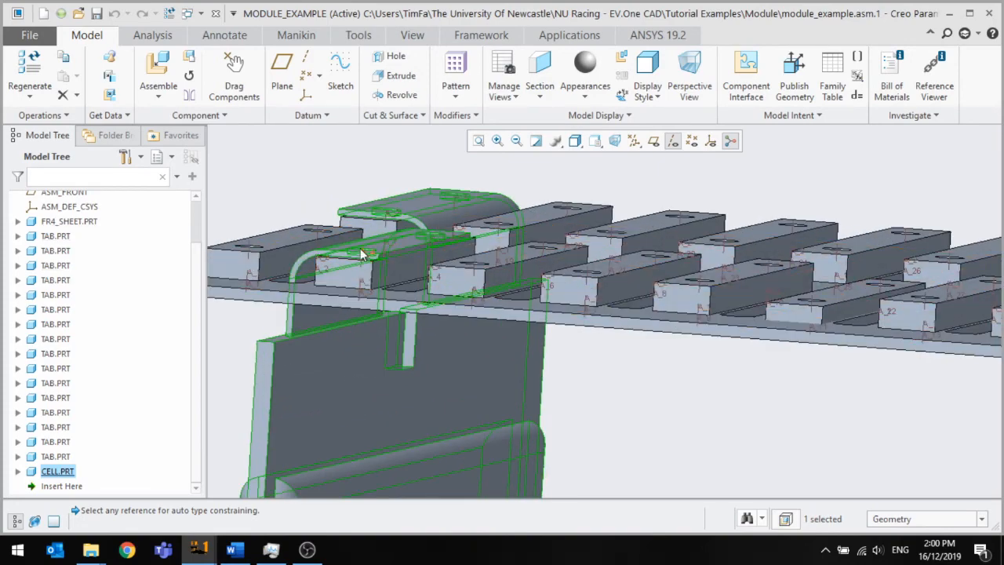
middle_drag(420, 279, 418, 289)
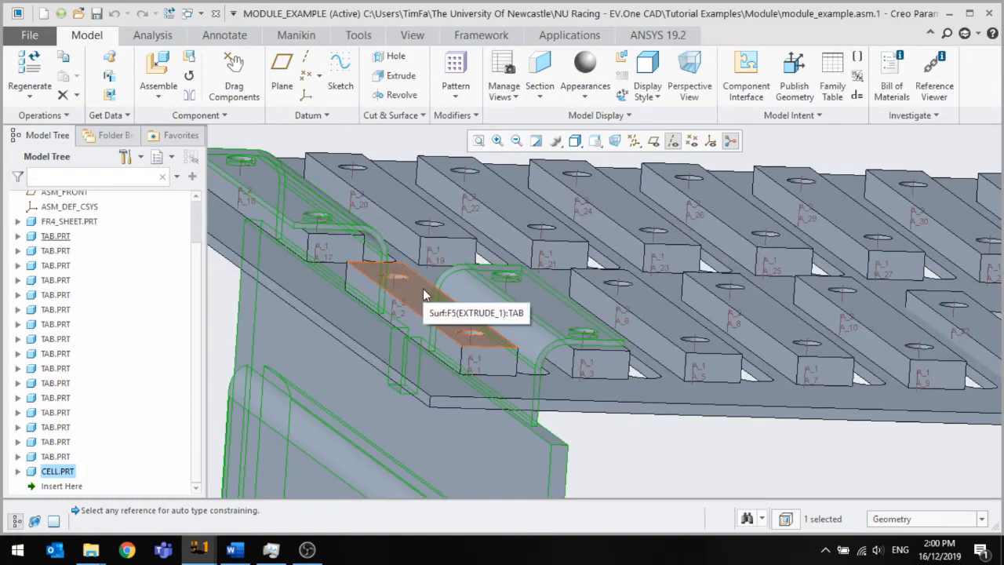
Inspect the cell's position relative to the tab rows and slots from above and beneath the FR4 sheet.
scroll(470, 353, up, 6)
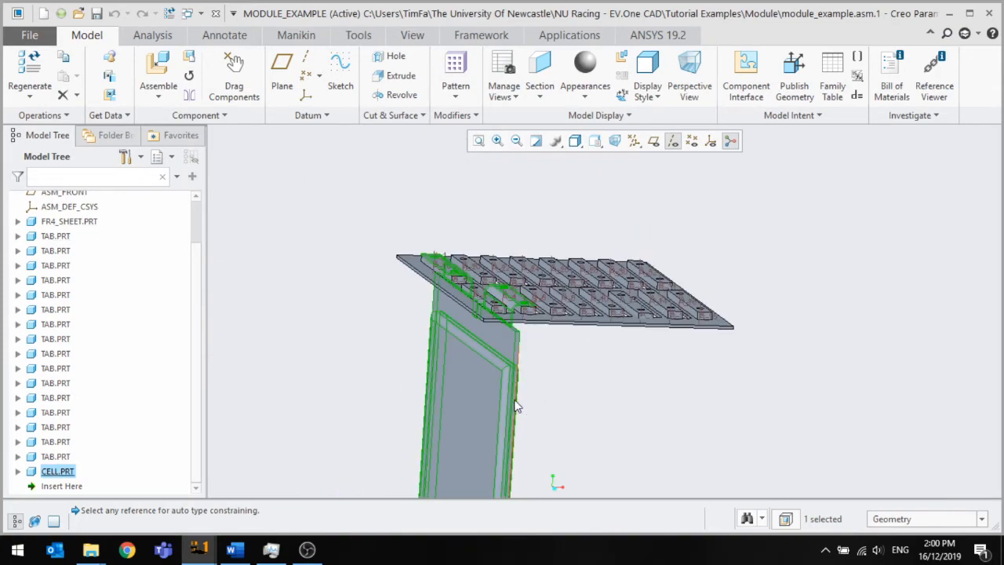
middle_drag(490, 385, 475, 394)
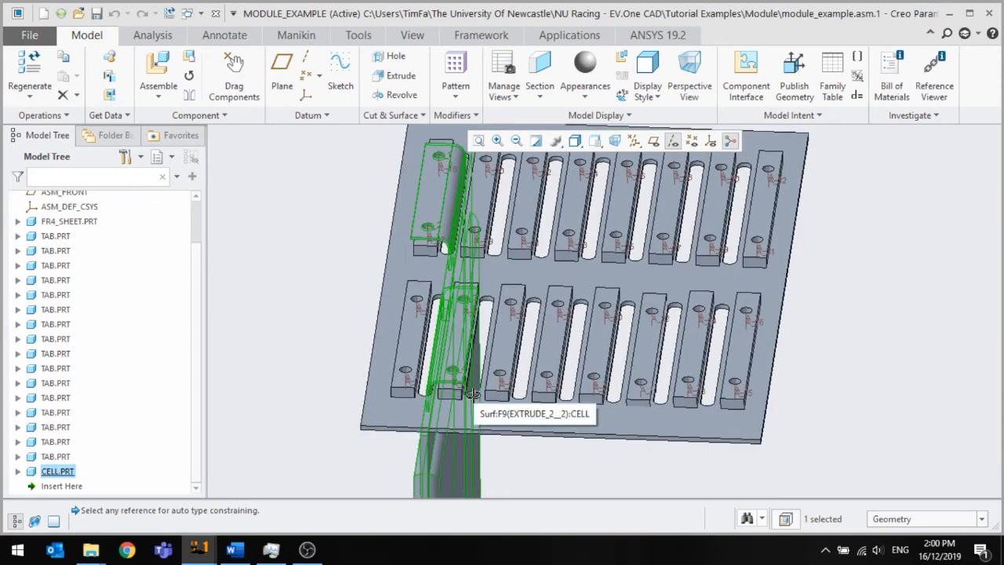
scroll(488, 343, up, 2)
scroll(489, 403, down, 3)
mouse_move(446, 377)
middle_down()
mouse_move(448, 350)
mouse_move(448, 372)
middle_up()
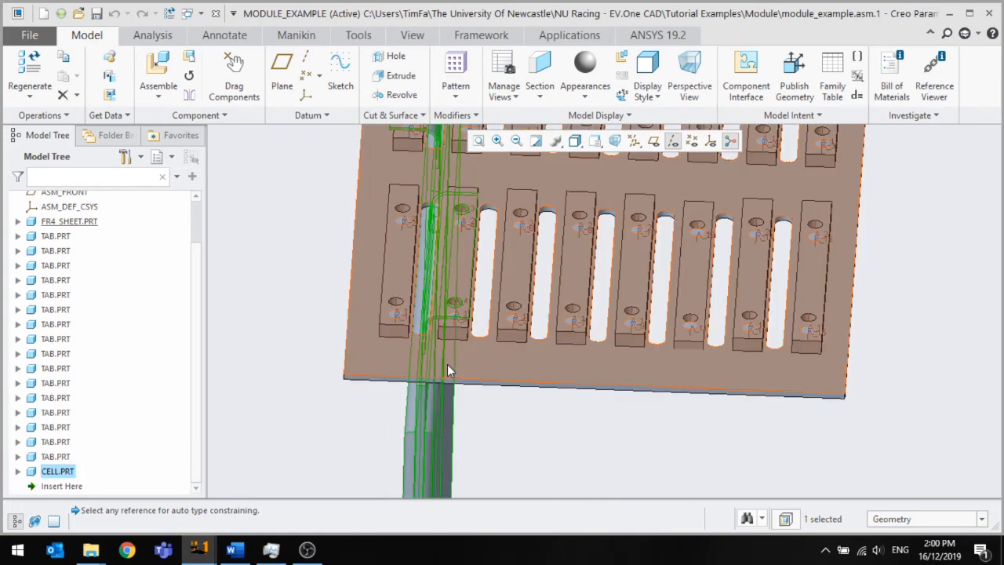
scroll(538, 415, up, 5)
scroll(494, 337, down, 4)
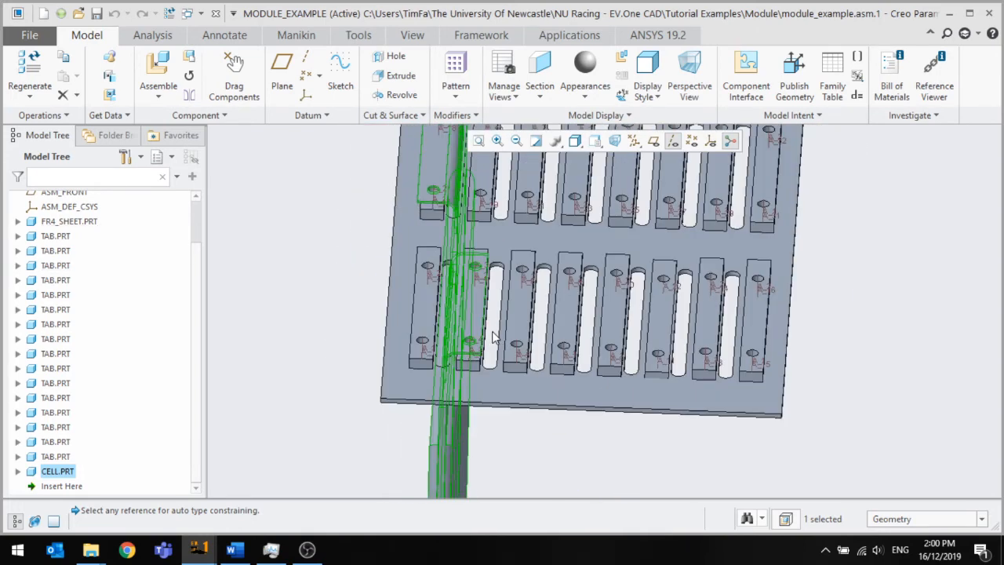
scroll(494, 338, down, 3)
scroll(558, 405, up, 6)
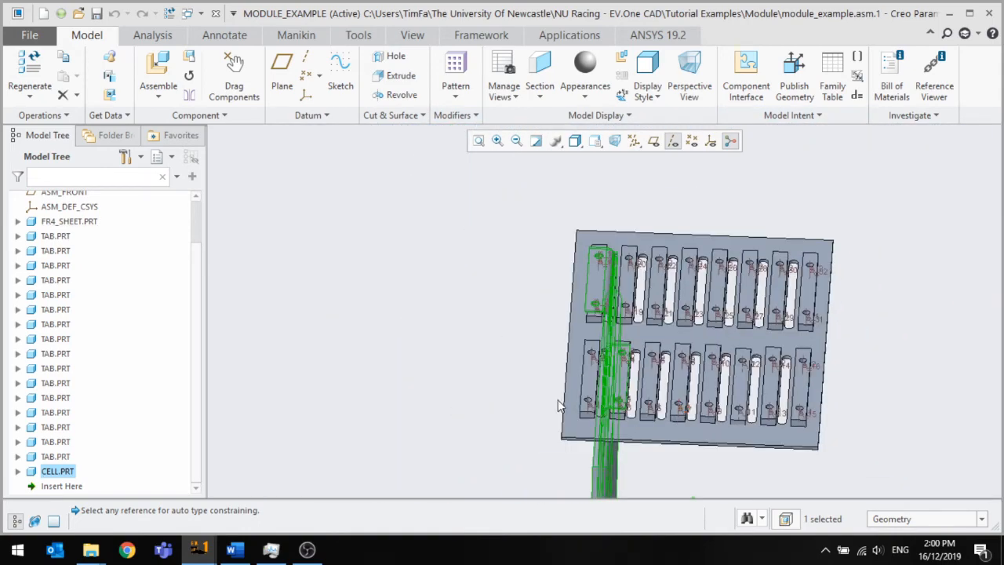
scroll(522, 213, down, 4)
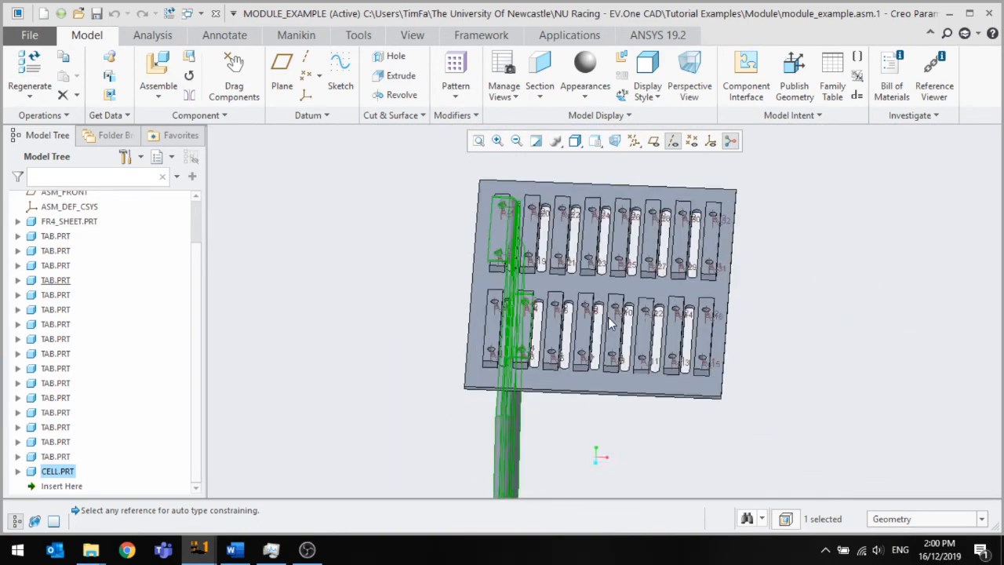
middle_drag(571, 370, 546, 385)
click(406, 307)
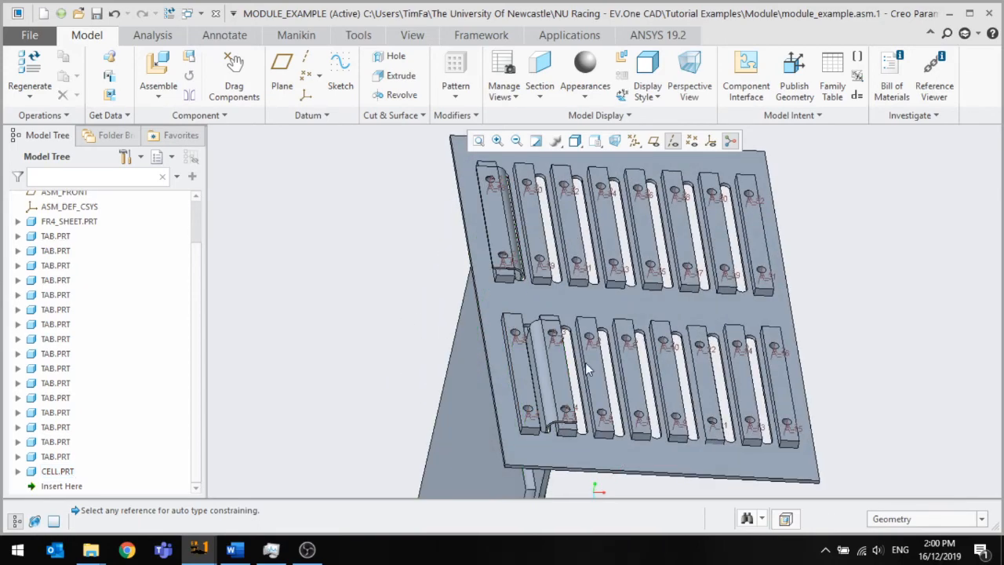
middle_drag(632, 373, 599, 327)
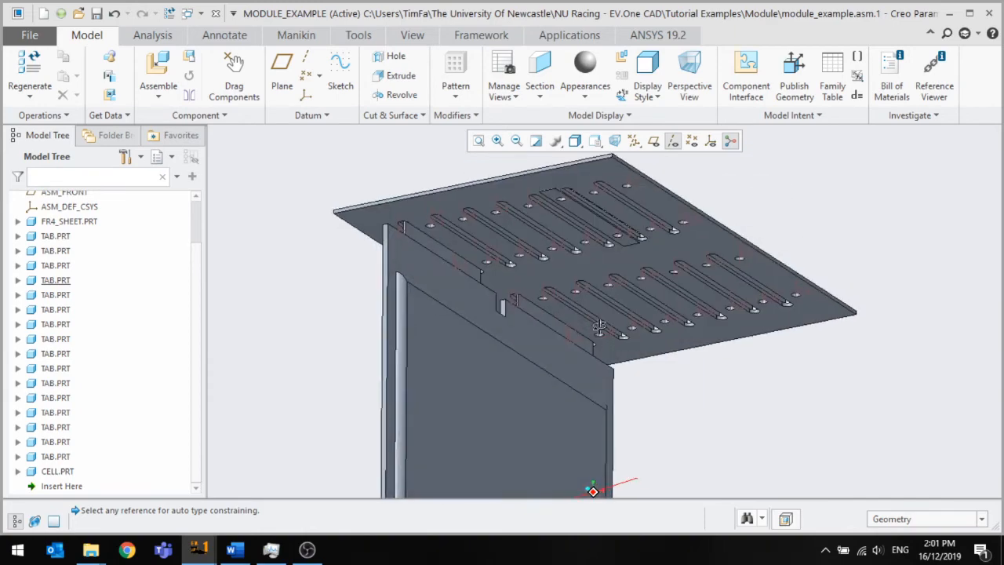
middle_drag(694, 276, 479, 303)
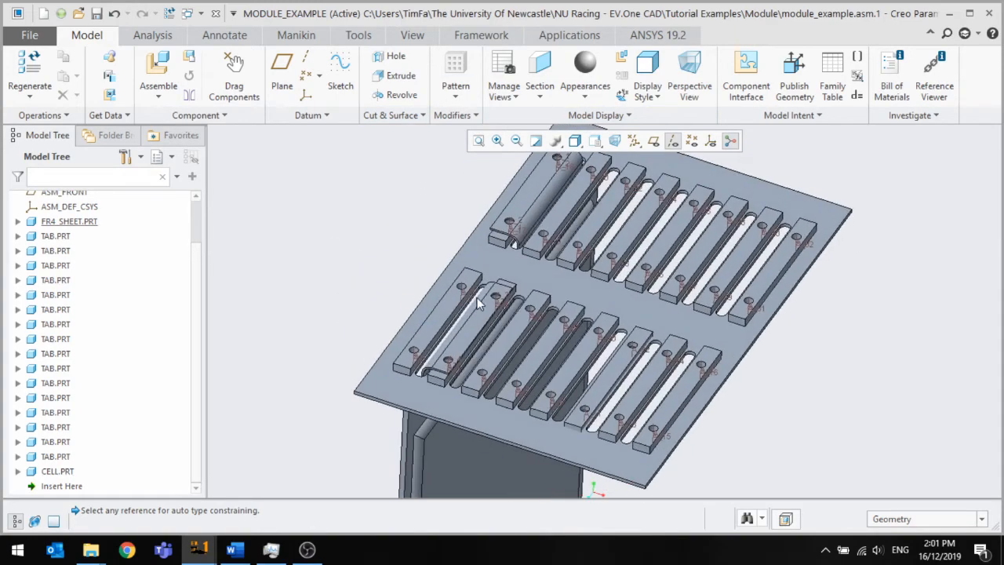
Open the cell part from the module assembly in its own window.
middle_drag(460, 249, 477, 400)
click(477, 400)
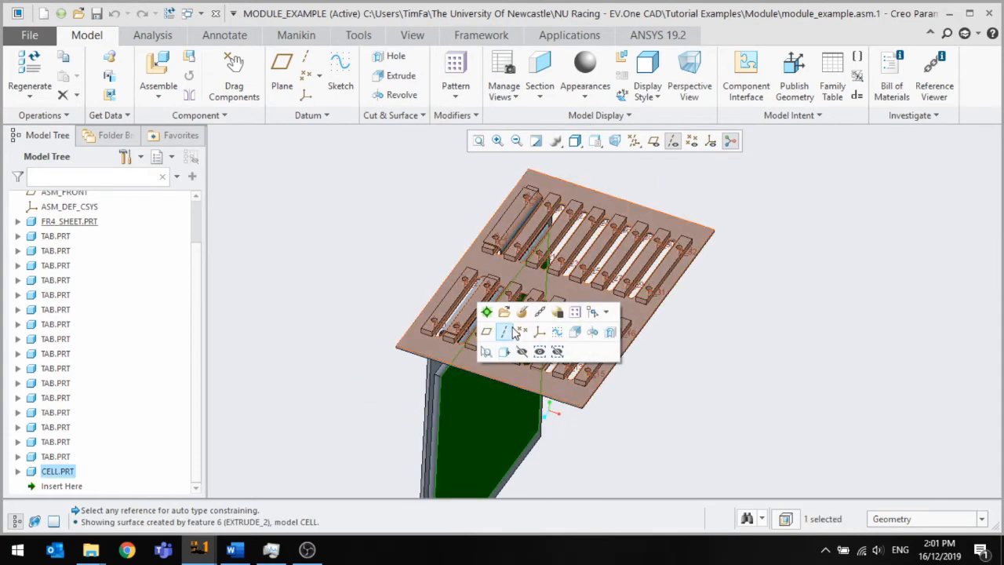
click(503, 312)
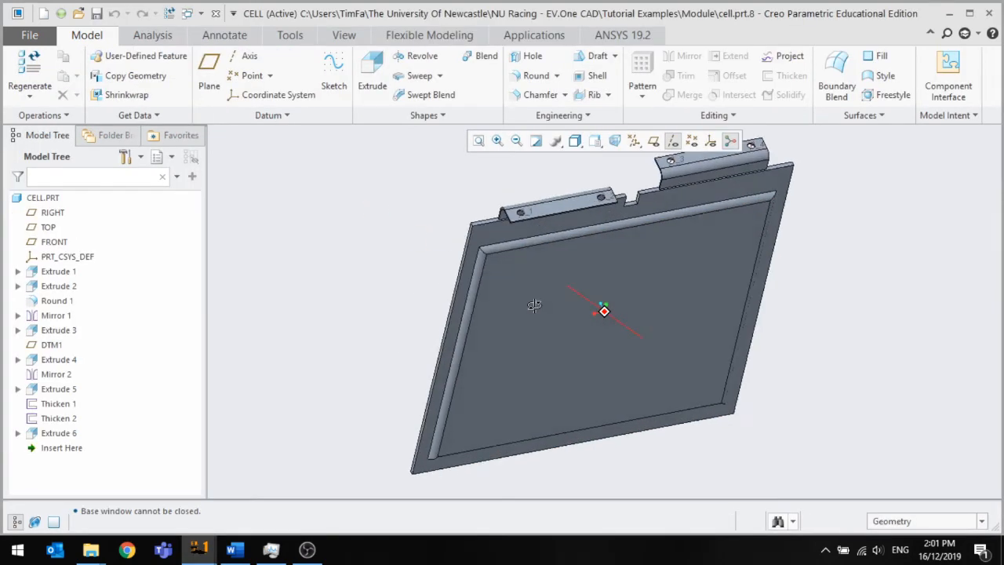
Save a copy of the cell part in the Module folder as INVERTED_CELL.
click(29, 35)
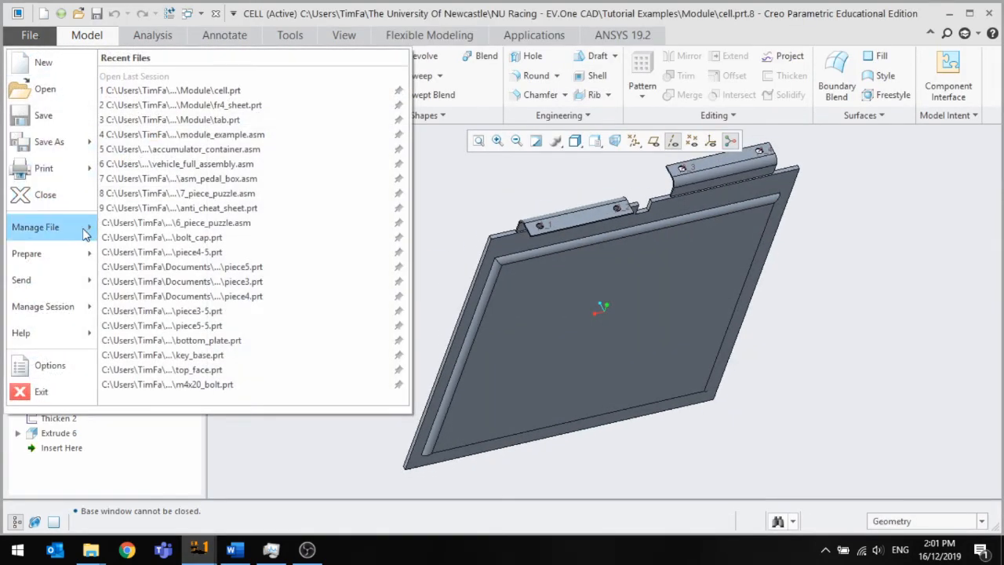
mouse_move(85, 233)
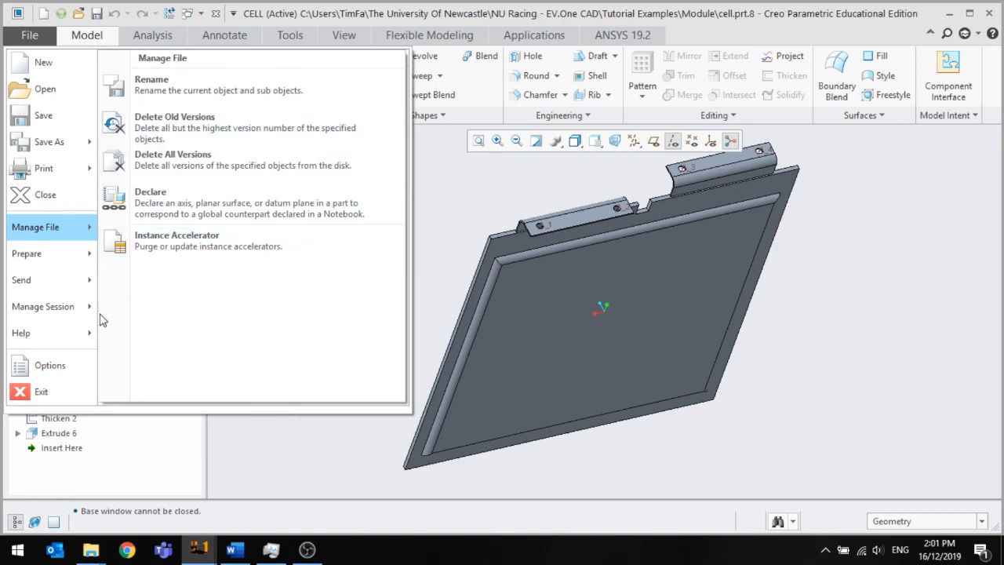
mouse_move(76, 310)
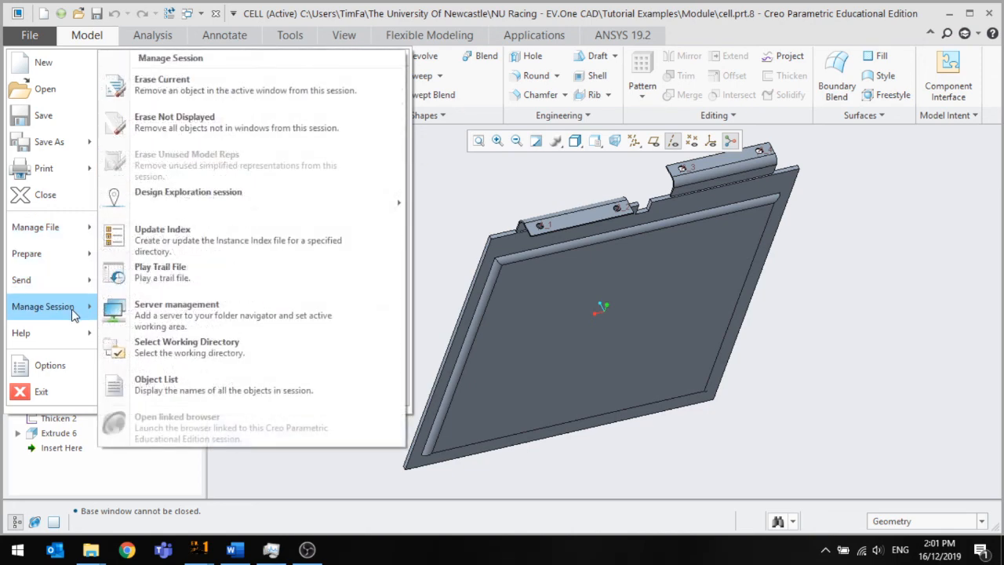
mouse_move(73, 333)
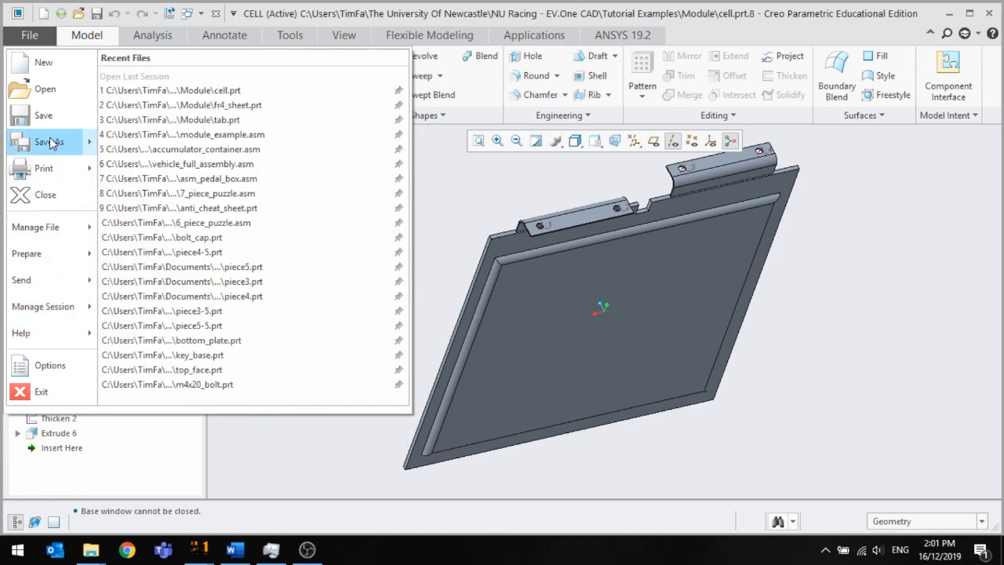
mouse_move(51, 142)
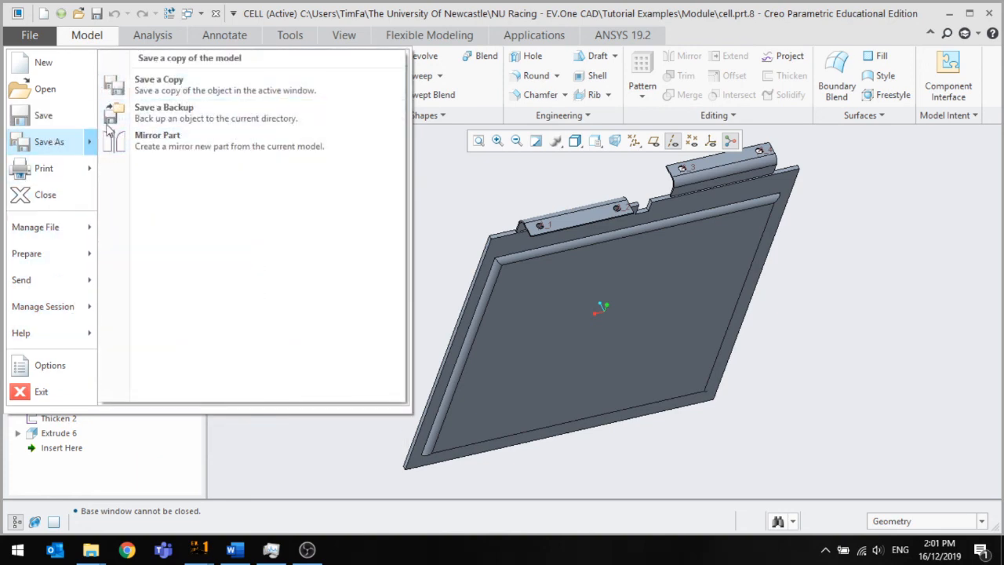
click(267, 86)
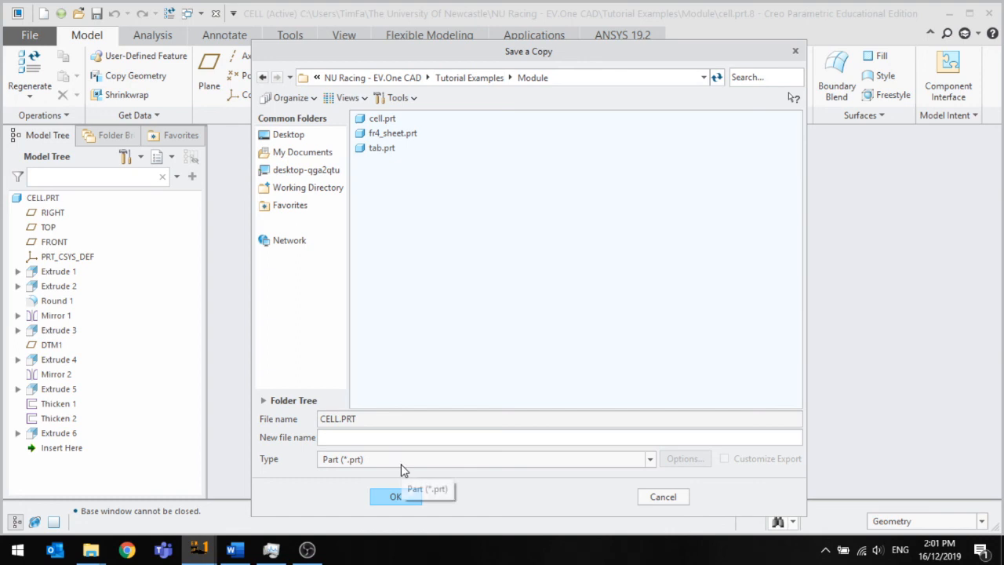
text(INVERTED_CELL)
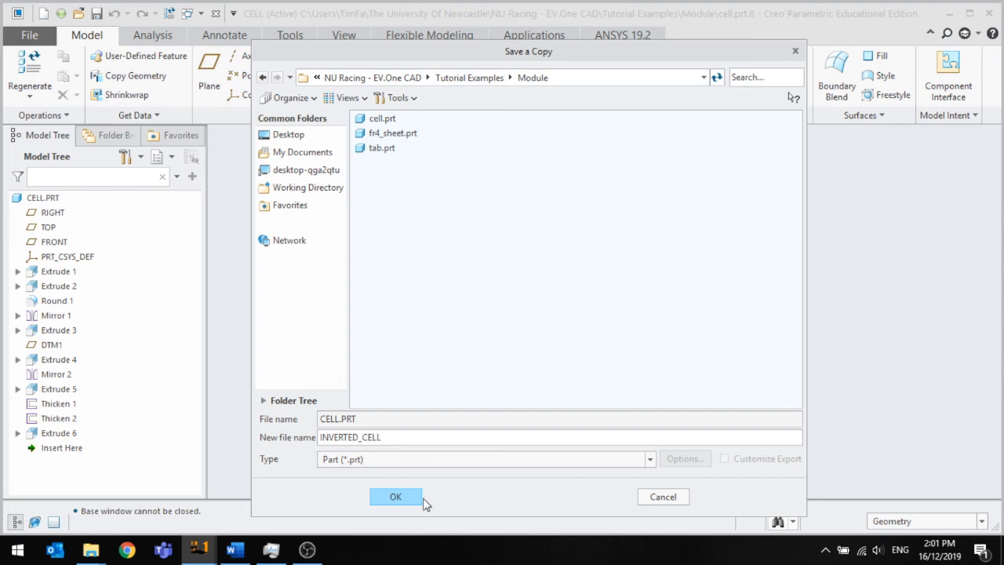
click(399, 503)
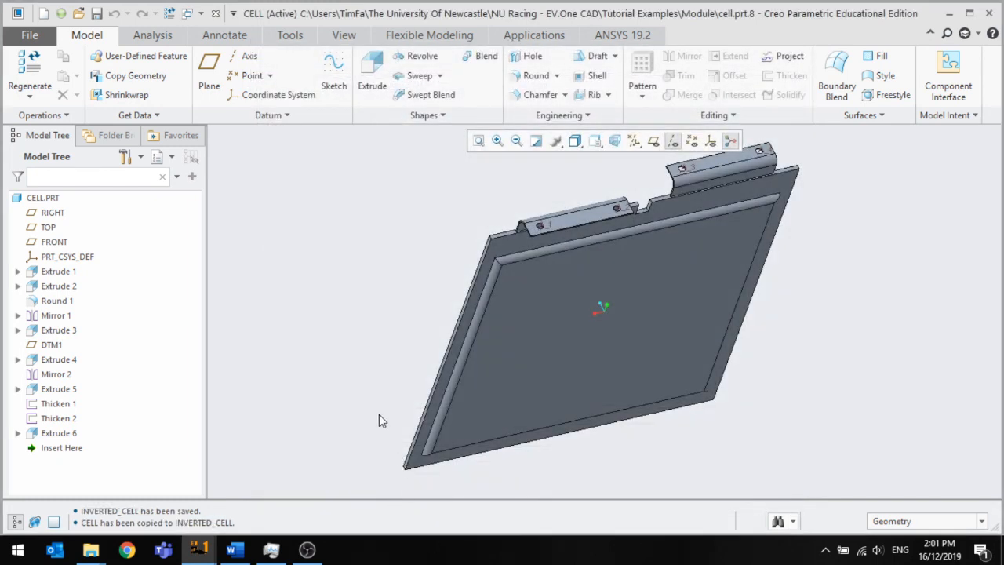
Open inverted_cell.prt from the Module folder.
scroll(353, 362, down, 4)
mouse_move(471, 341)
middle_down()
mouse_move(602, 285)
mouse_move(461, 373)
mouse_move(433, 352)
mouse_move(460, 339)
mouse_move(454, 365)
middle_up()
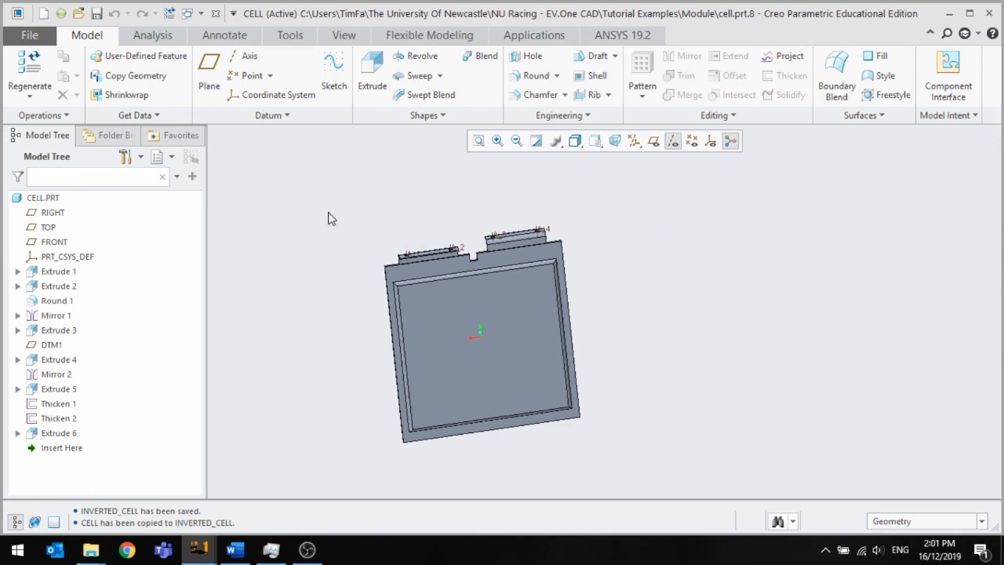
click(78, 12)
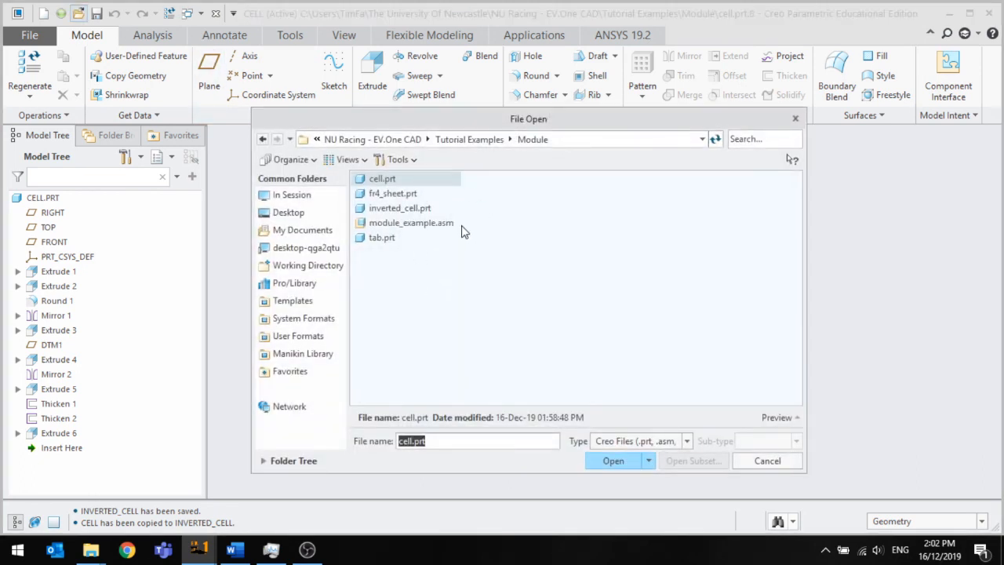
click(415, 209)
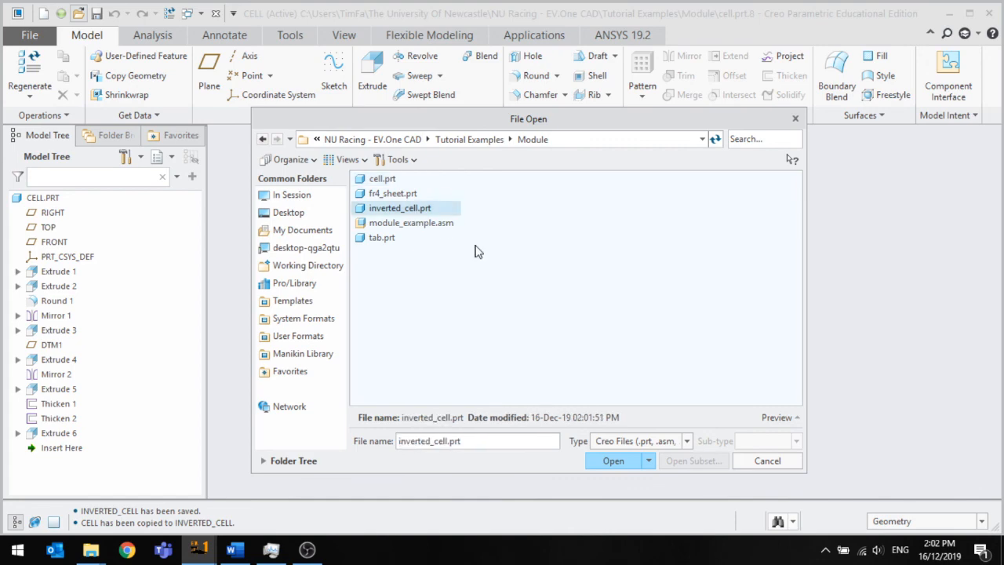
click(611, 458)
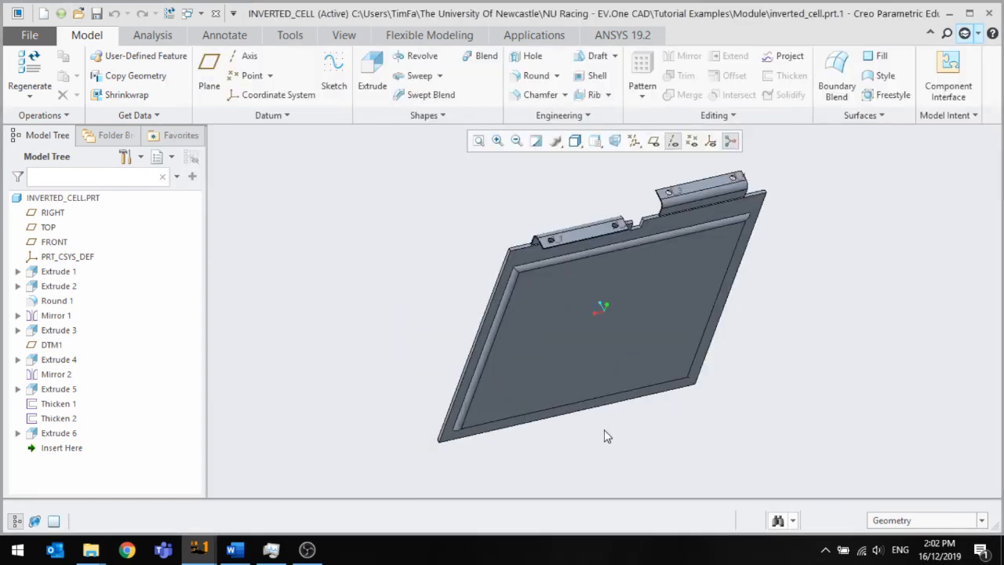
middle_drag(578, 397, 570, 386)
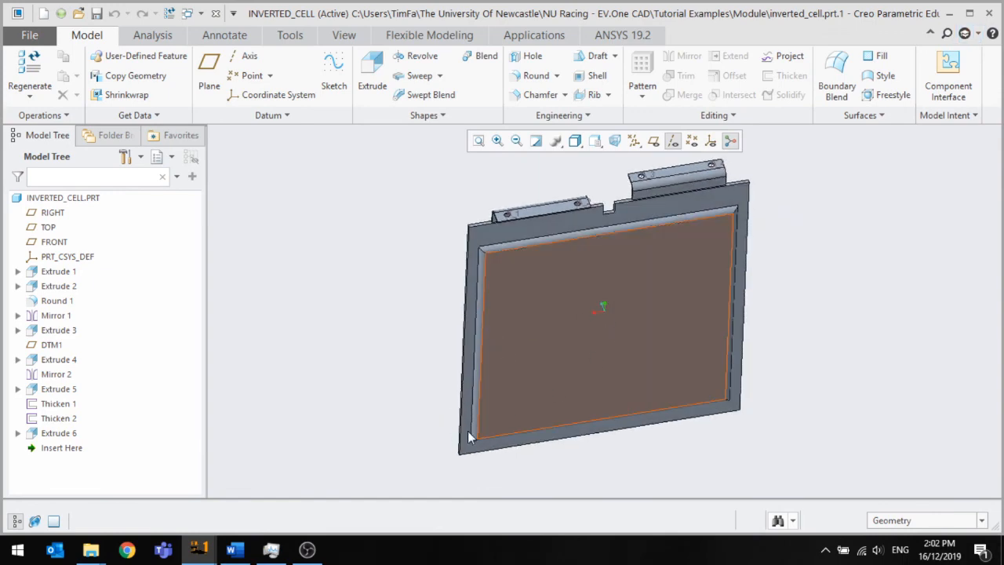
Compare the original cell with the inverted cell copy, checking the terminal bends in both part windows.
mouse_move(205, 548)
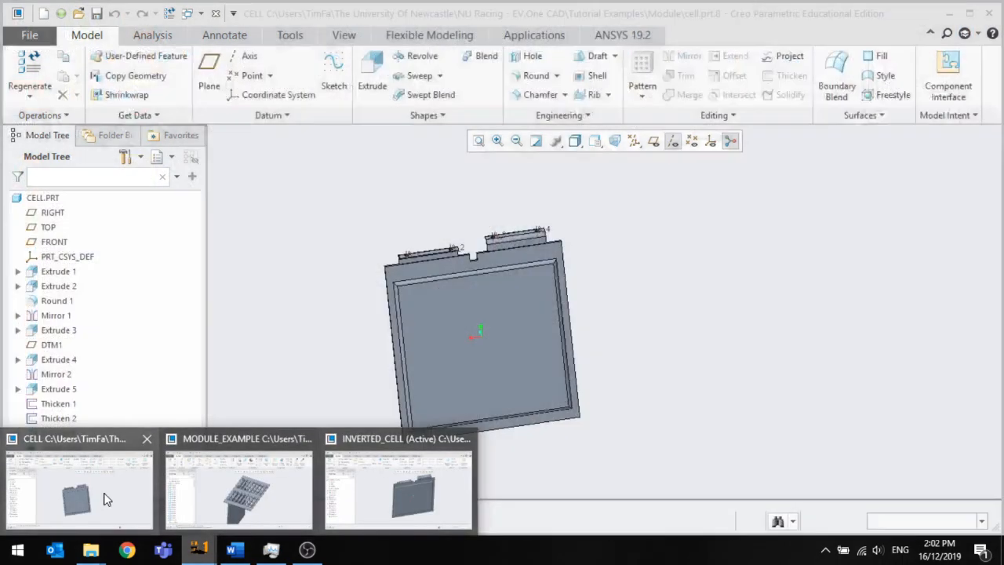
click(105, 494)
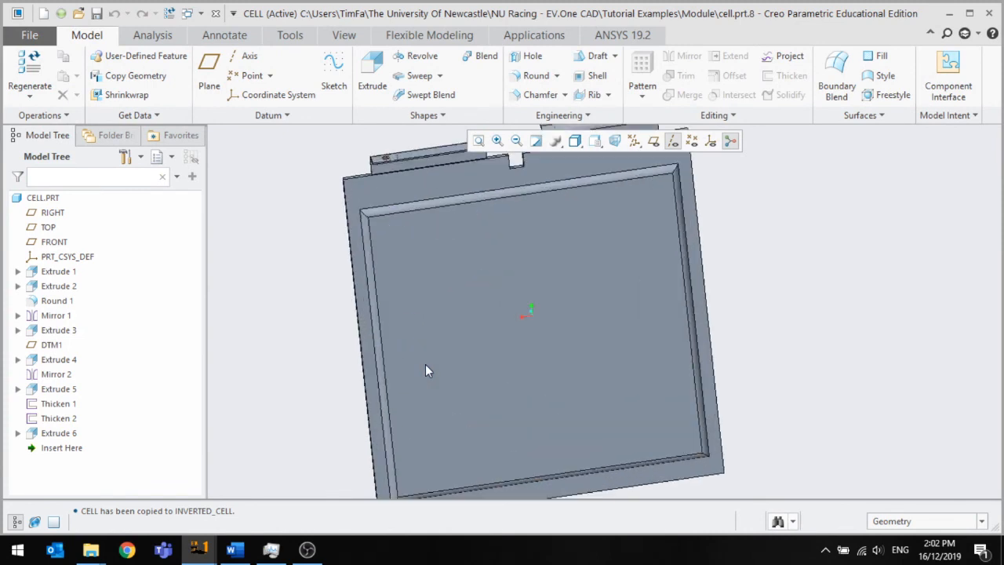
middle_drag(440, 358, 518, 318)
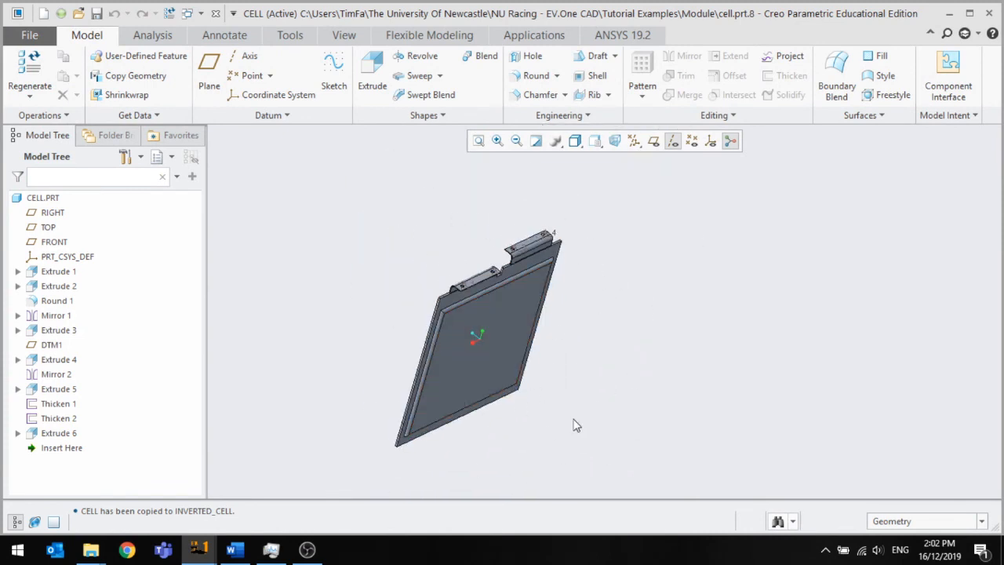
mouse_move(205, 548)
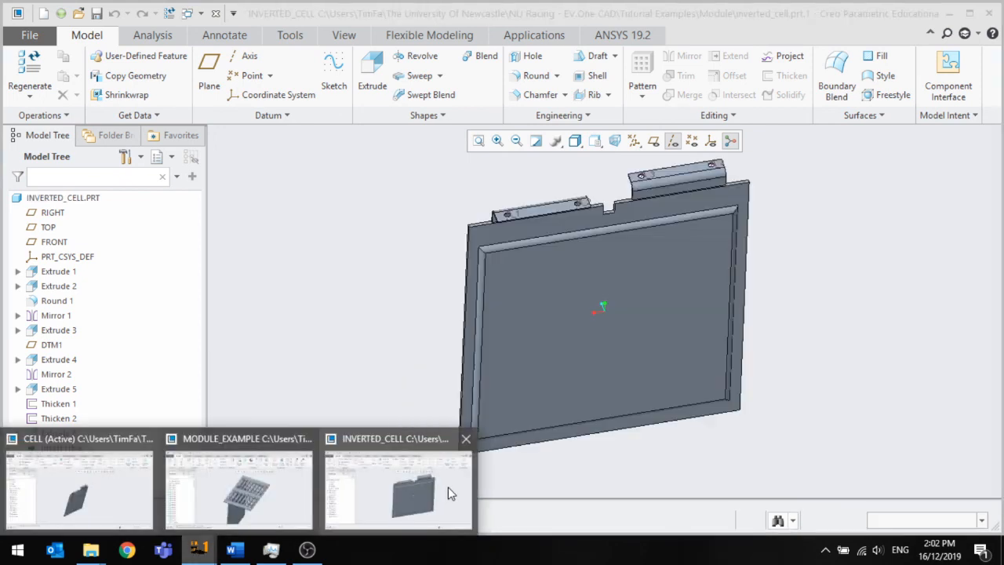
click(447, 487)
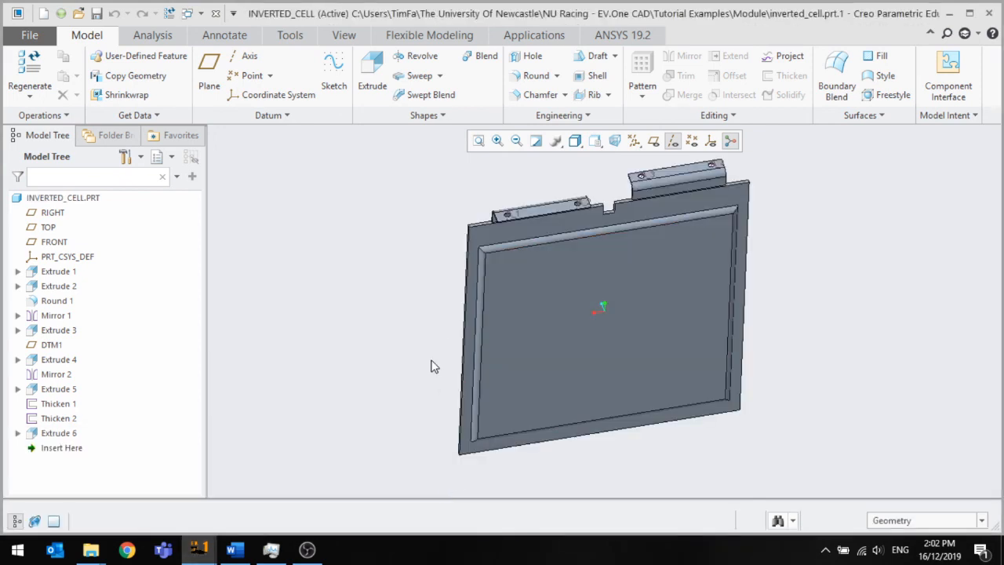
middle_drag(428, 355, 528, 399)
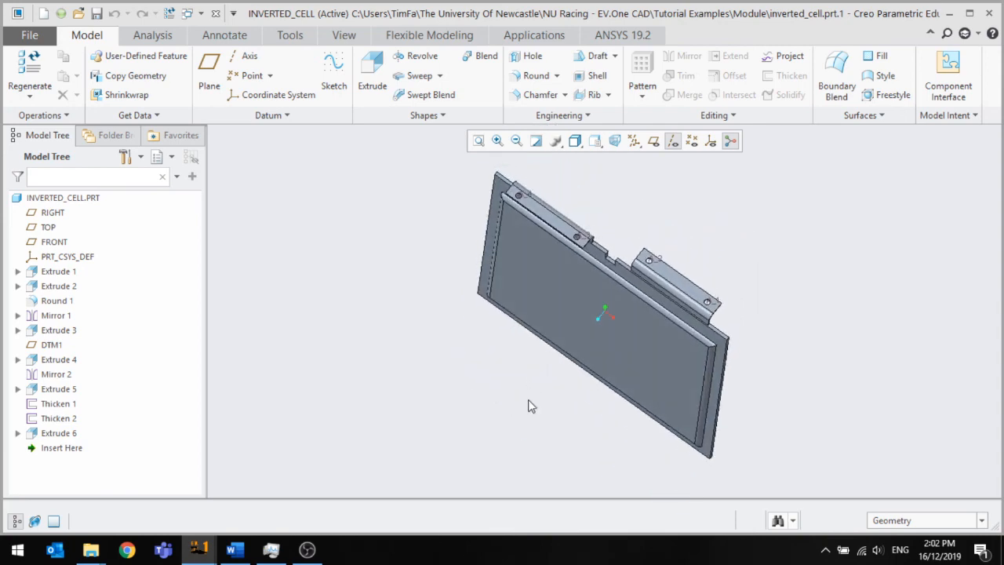
scroll(648, 238, down, 4)
scroll(648, 238, up, 4)
Return to the module assembly and examine the tabs around the placed cell's terminals.
click(207, 541)
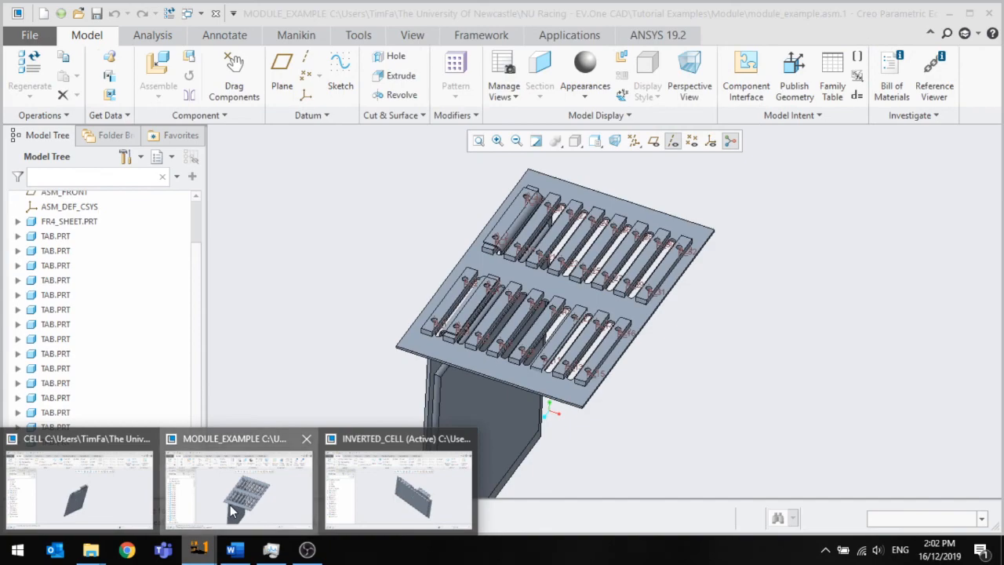
click(233, 511)
scroll(504, 294, down, 4)
mouse_move(477, 308)
middle_down()
mouse_move(476, 287)
mouse_move(475, 313)
middle_up()
scroll(571, 404, up, 5)
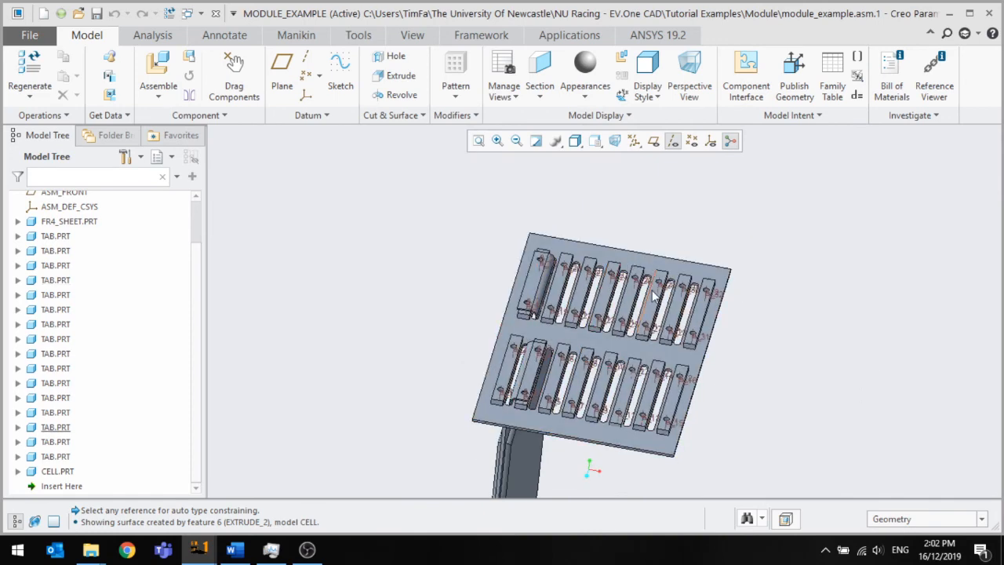
middle_drag(632, 286, 531, 340)
scroll(531, 340, down, 3)
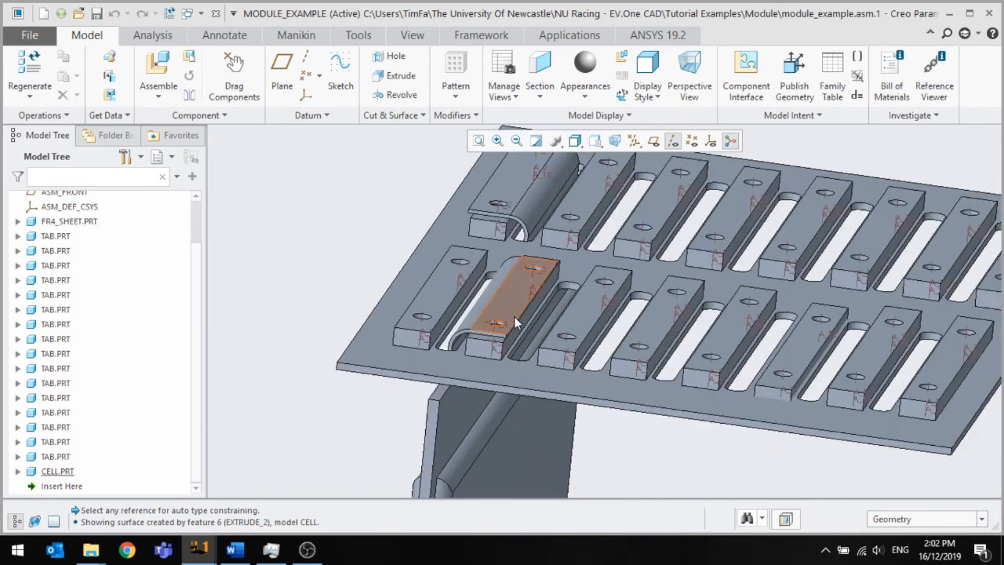
click(431, 302)
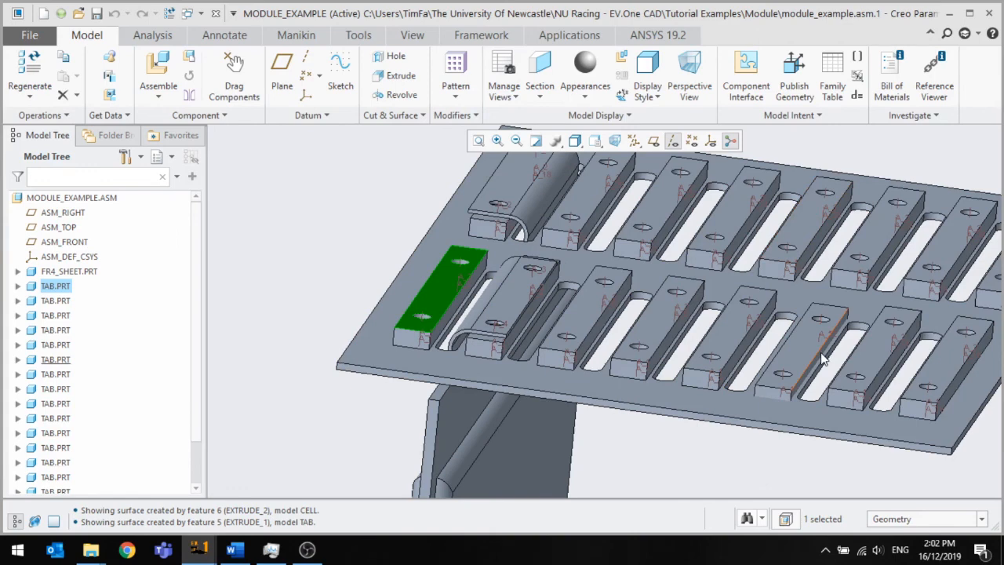
scroll(612, 309, down, 3)
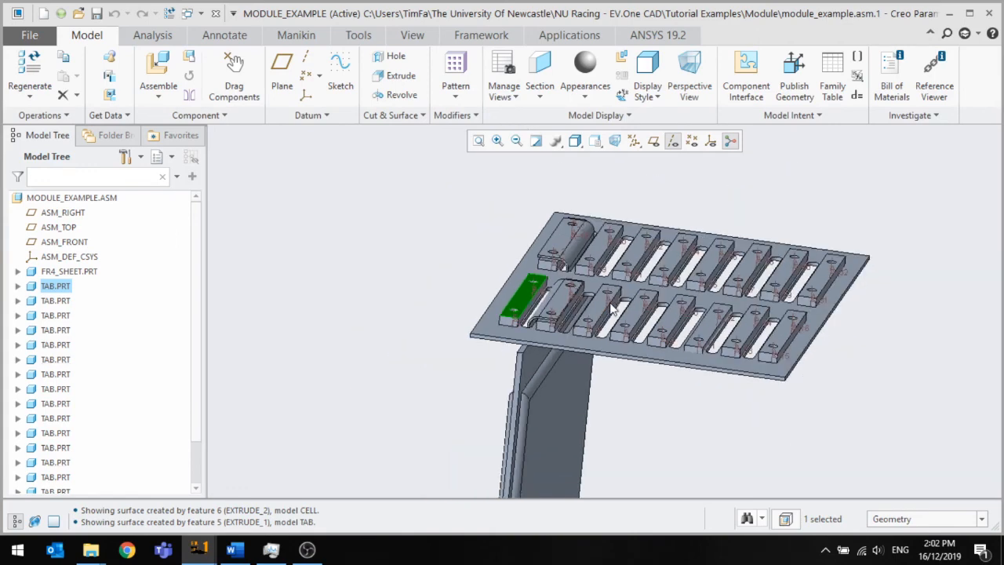
click(659, 447)
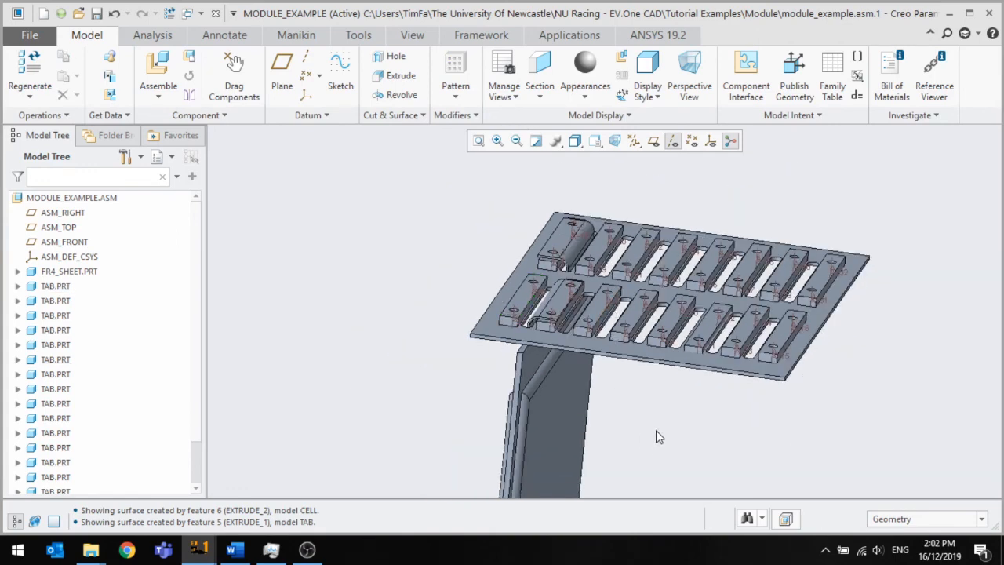